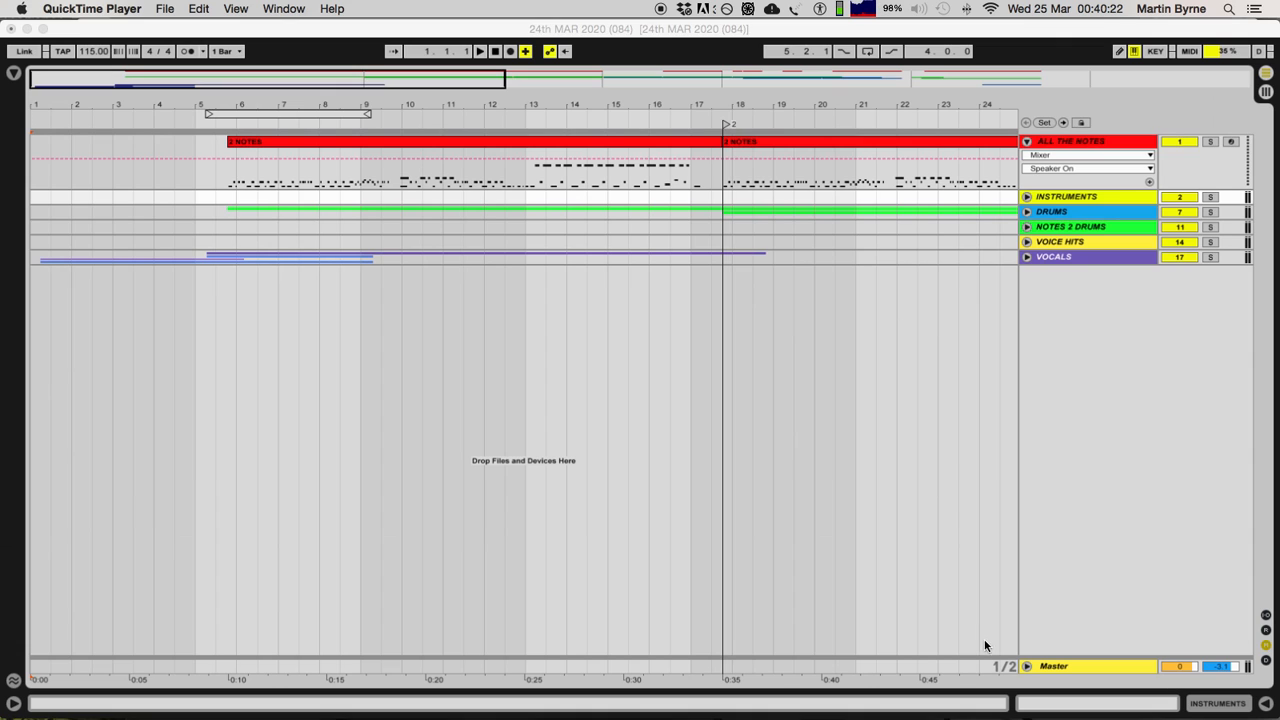
Step: Unfold the Master track and fold the ALL THE NOTES track
{"action": "left_click", "coordinate": [1027, 668]}
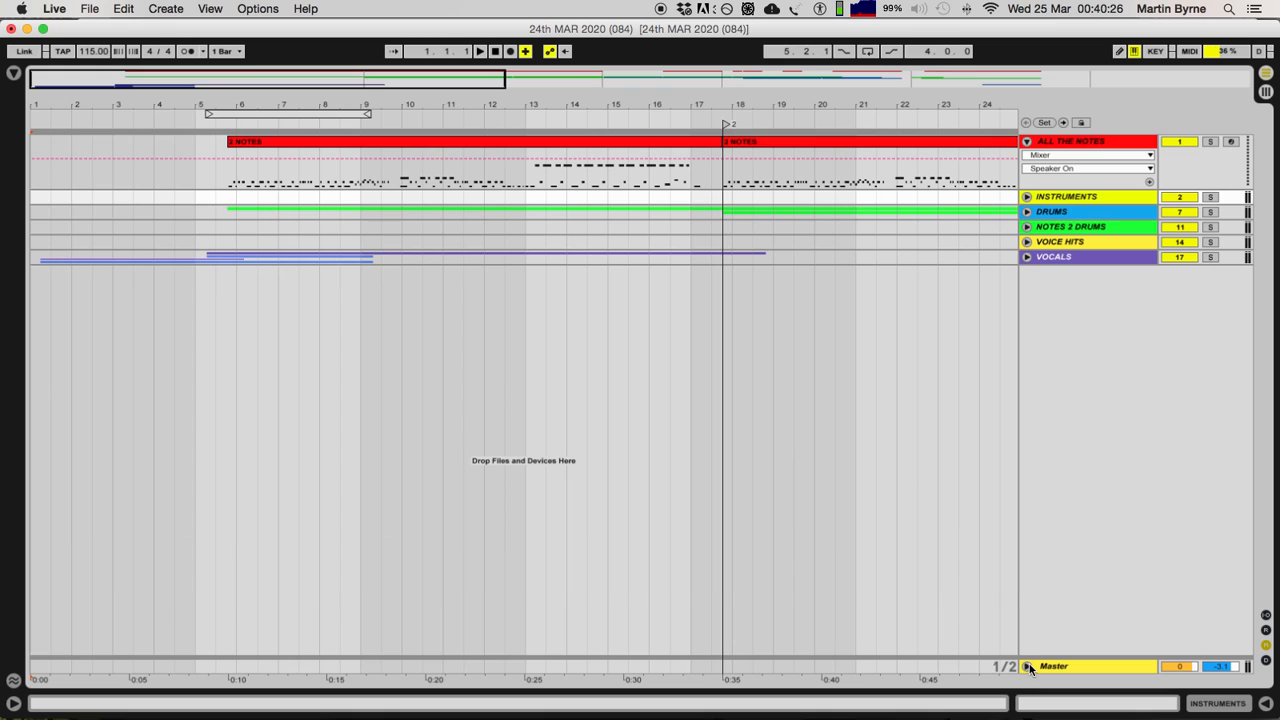
{"action": "left_click", "coordinate": [1027, 668]}
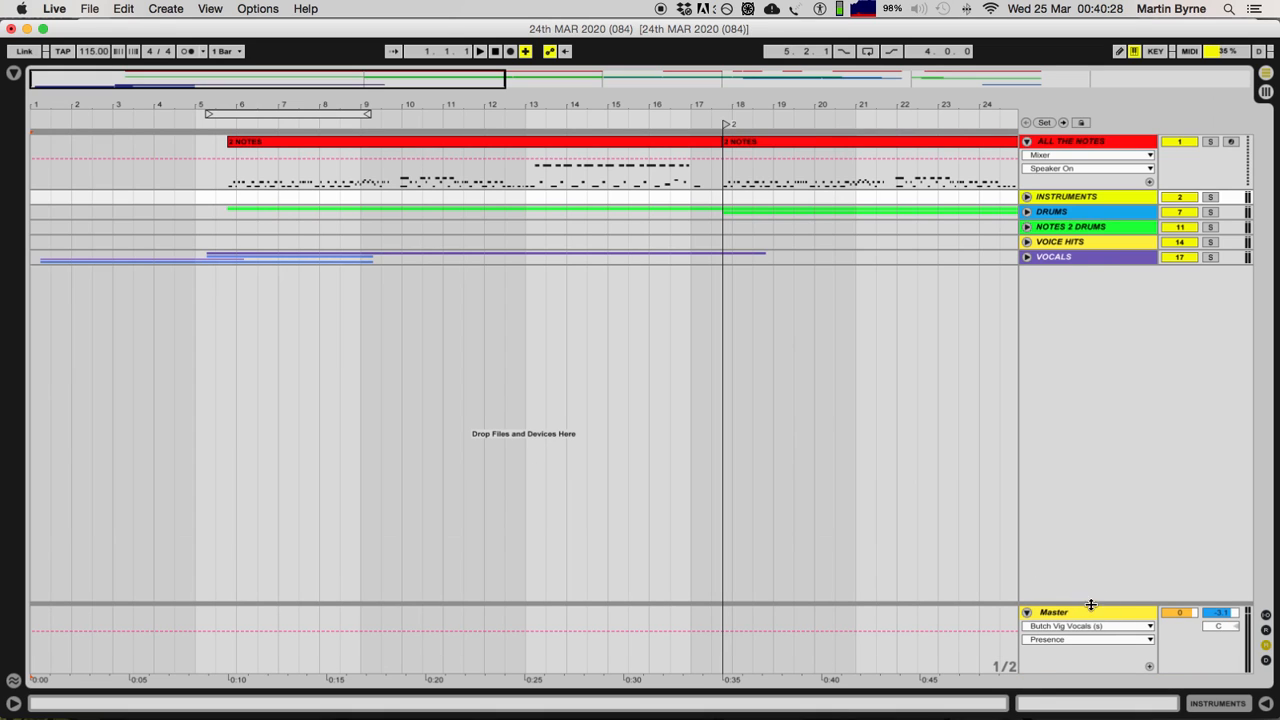
{"action": "left_click", "coordinate": [1067, 145]}
{"action": "key", "text": "Left"}
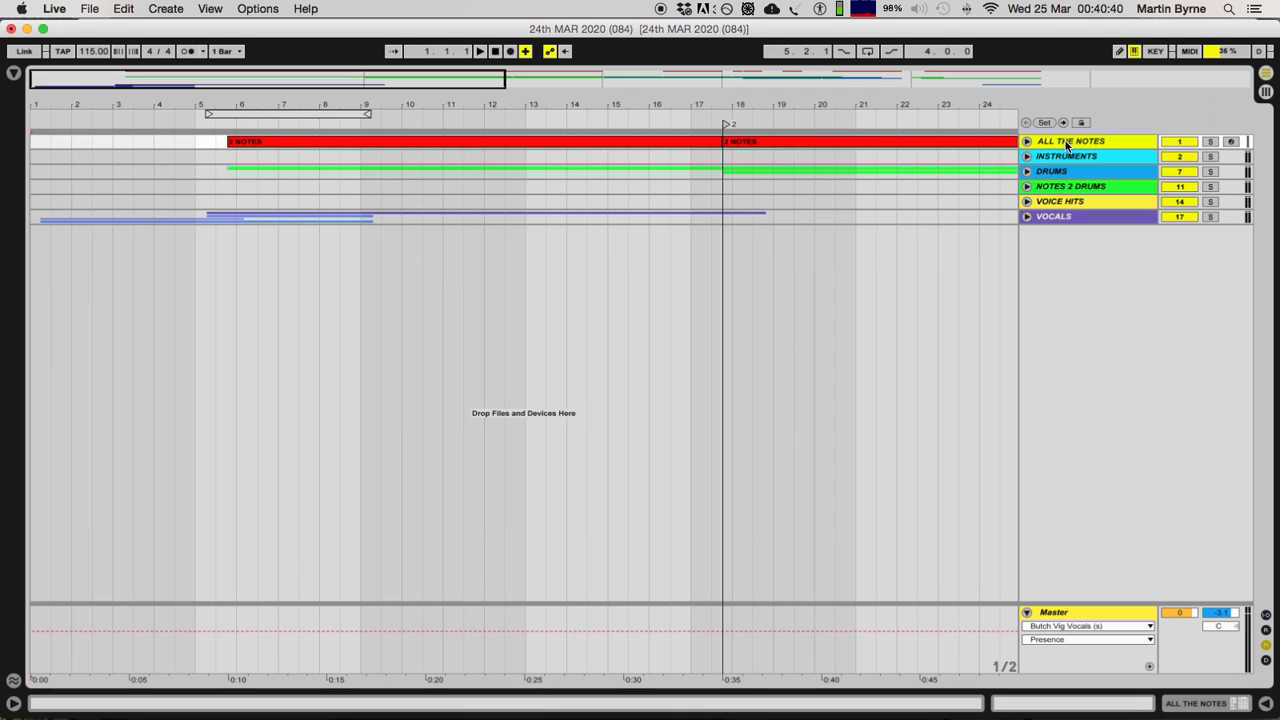
Step: Reselect the ALL THE NOTES track after VOCALS and unfold and refold it twice
{"action": "left_click", "coordinate": [1062, 216]}
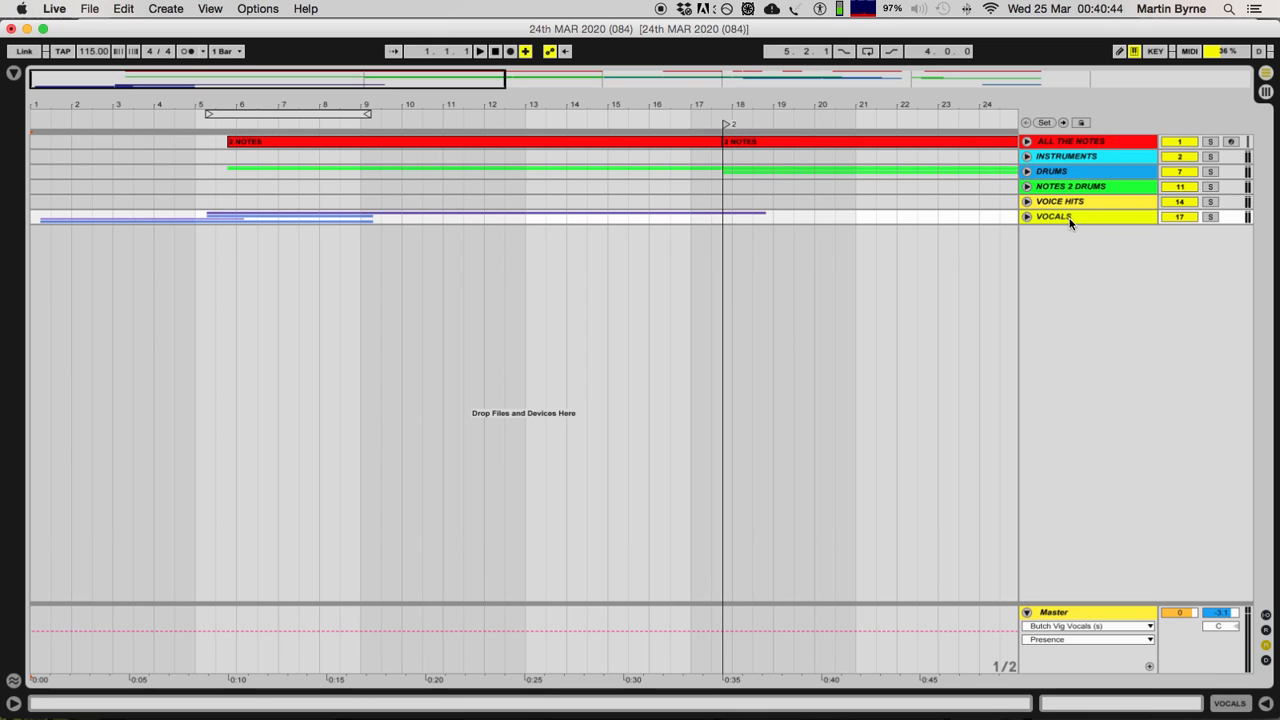
{"action": "left_click", "coordinate": [1068, 142]}
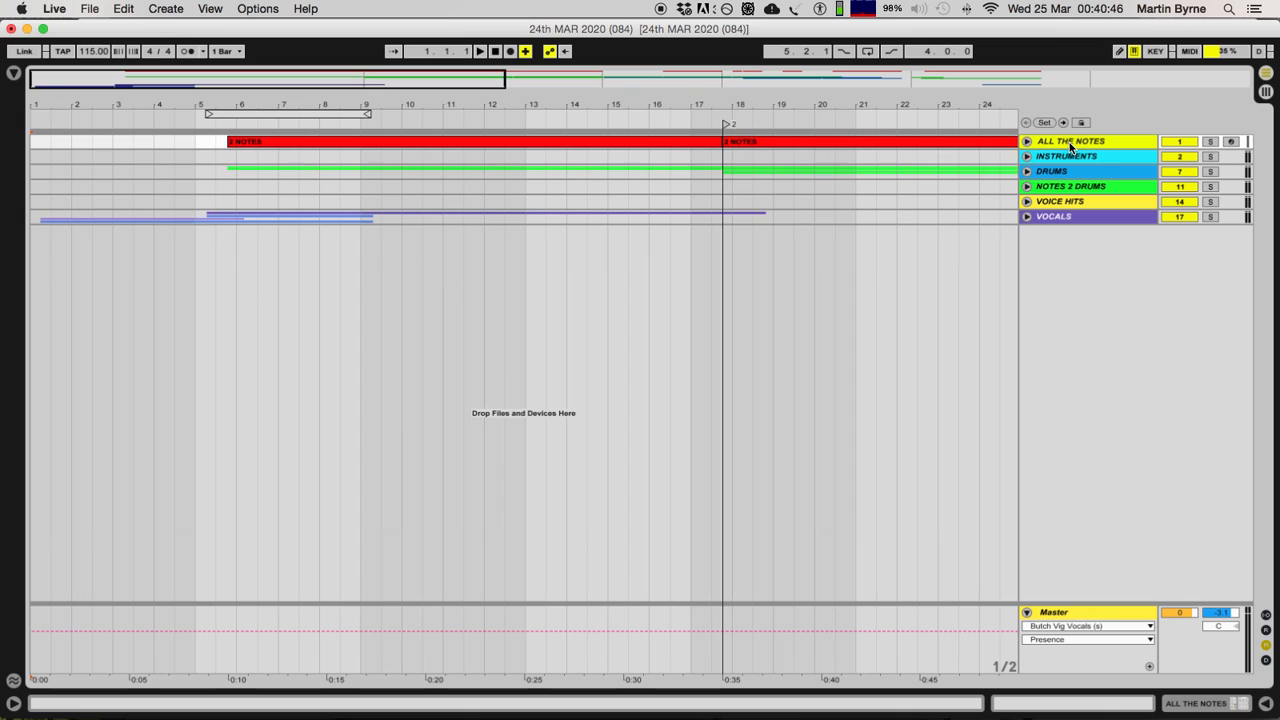
{"action": "key", "text": "Right"}
{"action": "key", "text": "Left"}
{"action": "key", "text": "Right"}
{"action": "key", "text": "Left"}
Step: Unfold the INSTRUMENTS group and show the device chain of its Grand Piano track
{"action": "key", "text": "Down"}
{"action": "key", "text": "Right"}
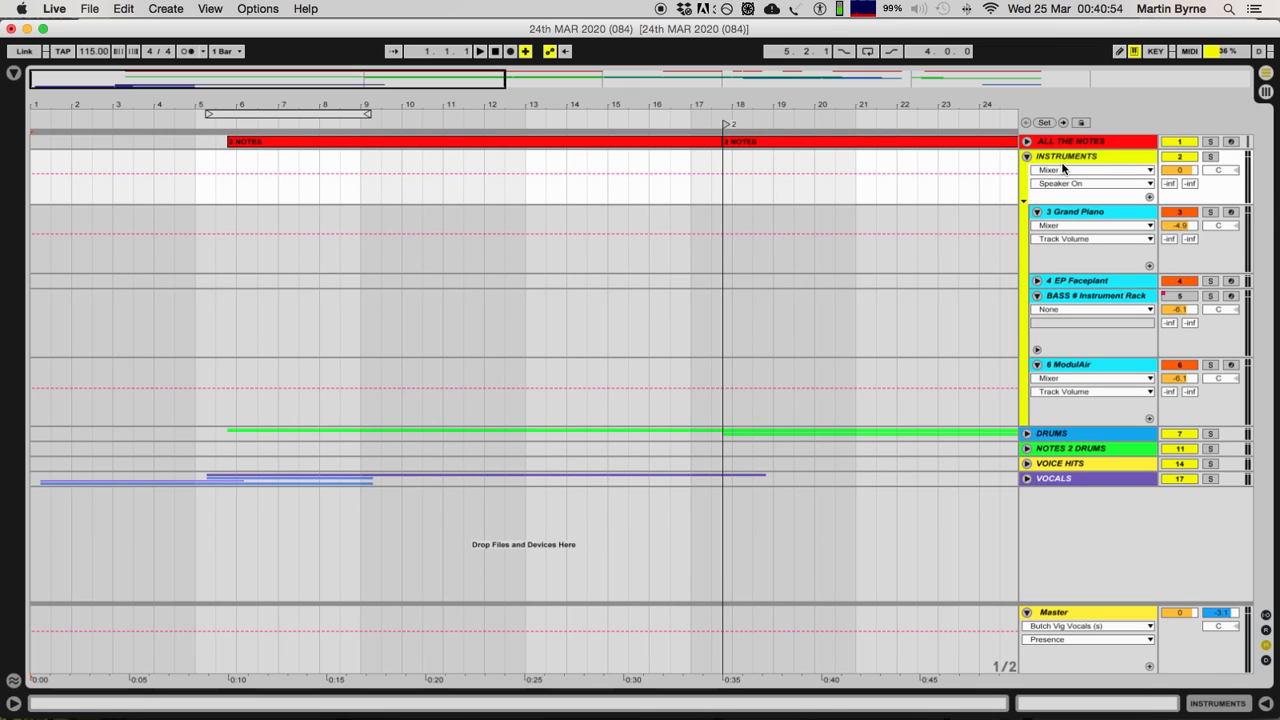
{"action": "left_click", "coordinate": [1077, 212]}
{"action": "left_click", "coordinate": [1166, 706]}
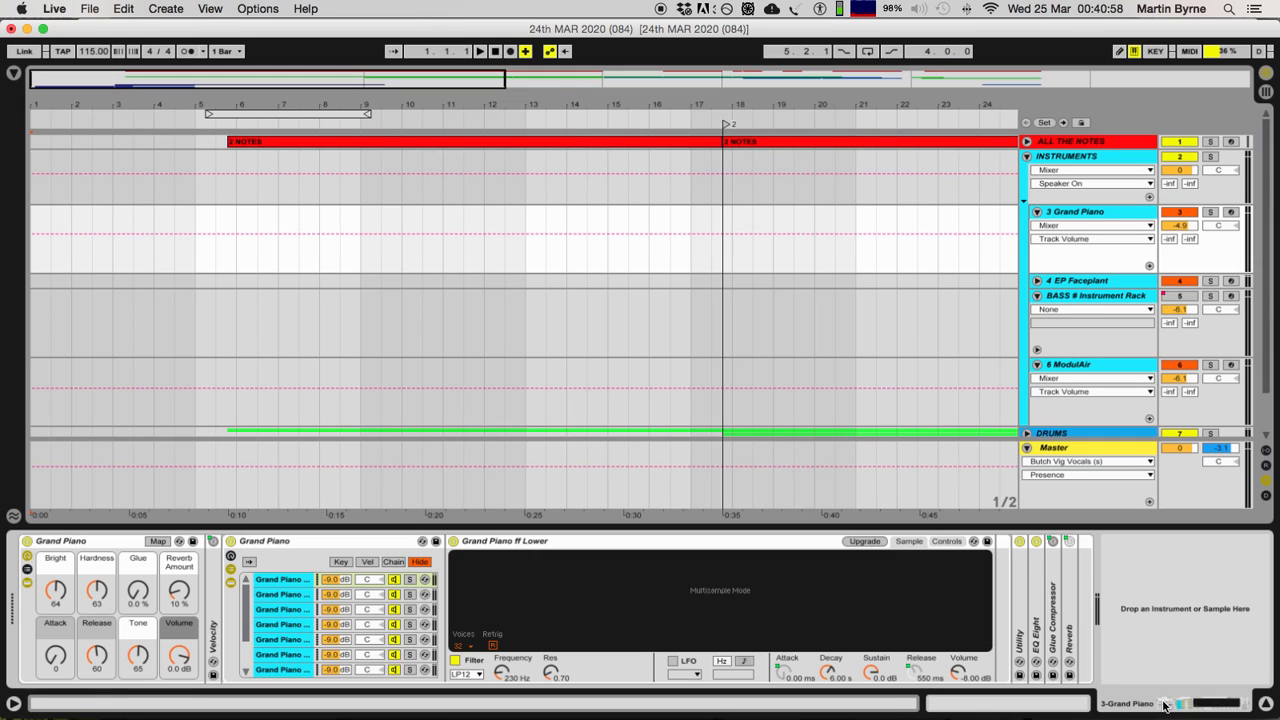
Step: Arm the Grand Piano track and display the return tracks and input/output routing
{"action": "left_click", "coordinate": [1232, 213]}
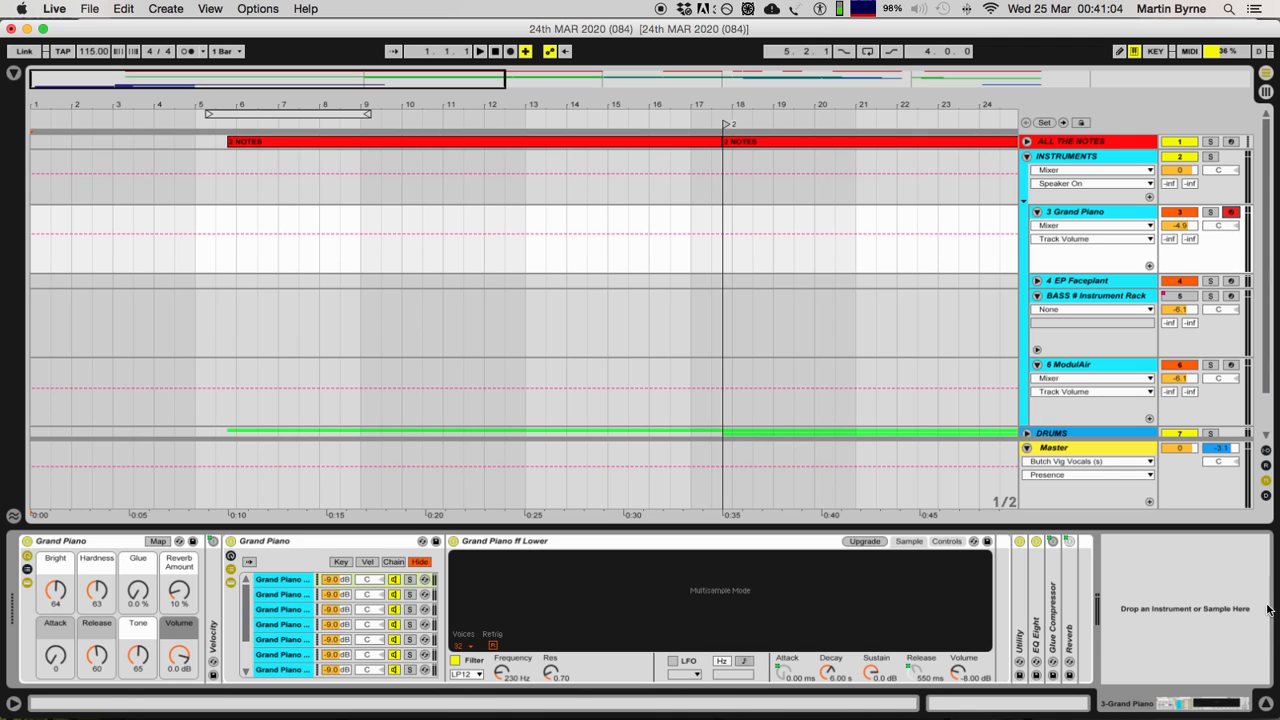
{"action": "left_click", "coordinate": [1266, 465]}
{"action": "left_click", "coordinate": [1266, 450]}
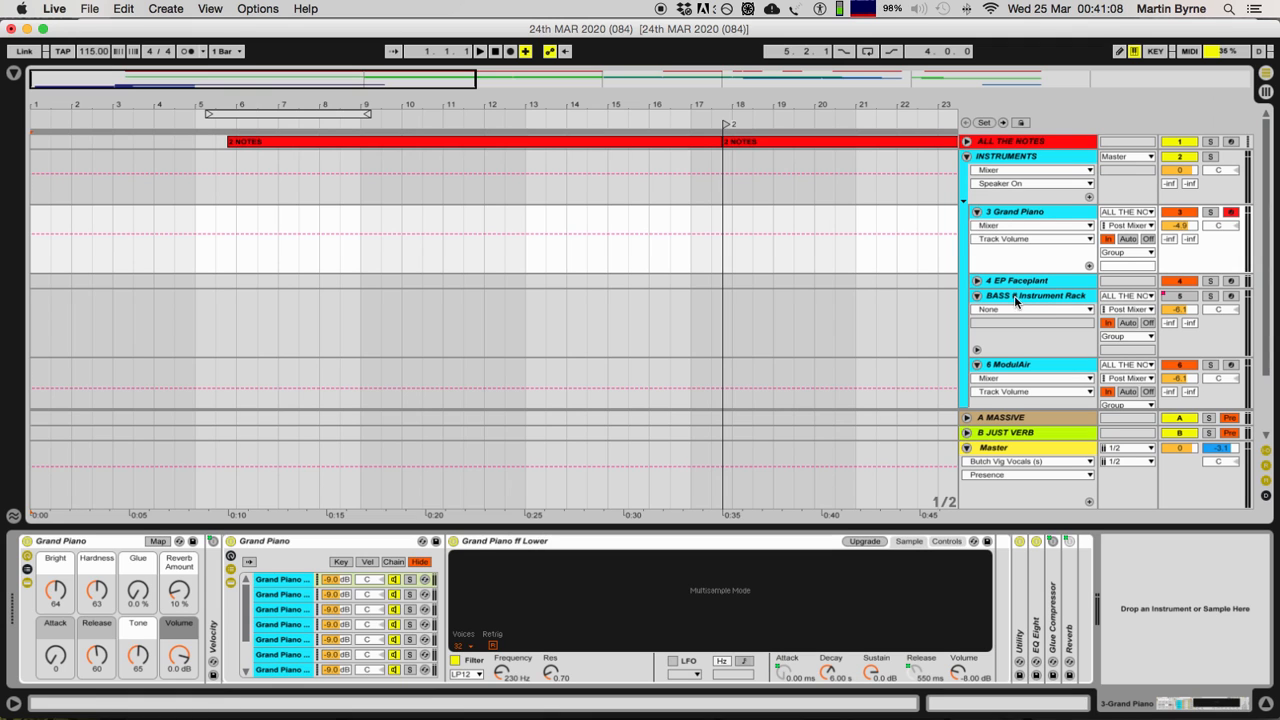
Step: Unfold the EP Faceplant track and open the plug-in window of the ModulAir track's synth
{"action": "left_click", "coordinate": [978, 281]}
{"action": "left_click", "coordinate": [1044, 283]}
{"action": "left_click", "coordinate": [1032, 353]}
{"action": "scroll", "coordinate": [1010, 333], "scroll_direction": "down", "scroll_amount": 3}
{"action": "left_click", "coordinate": [1011, 325]}
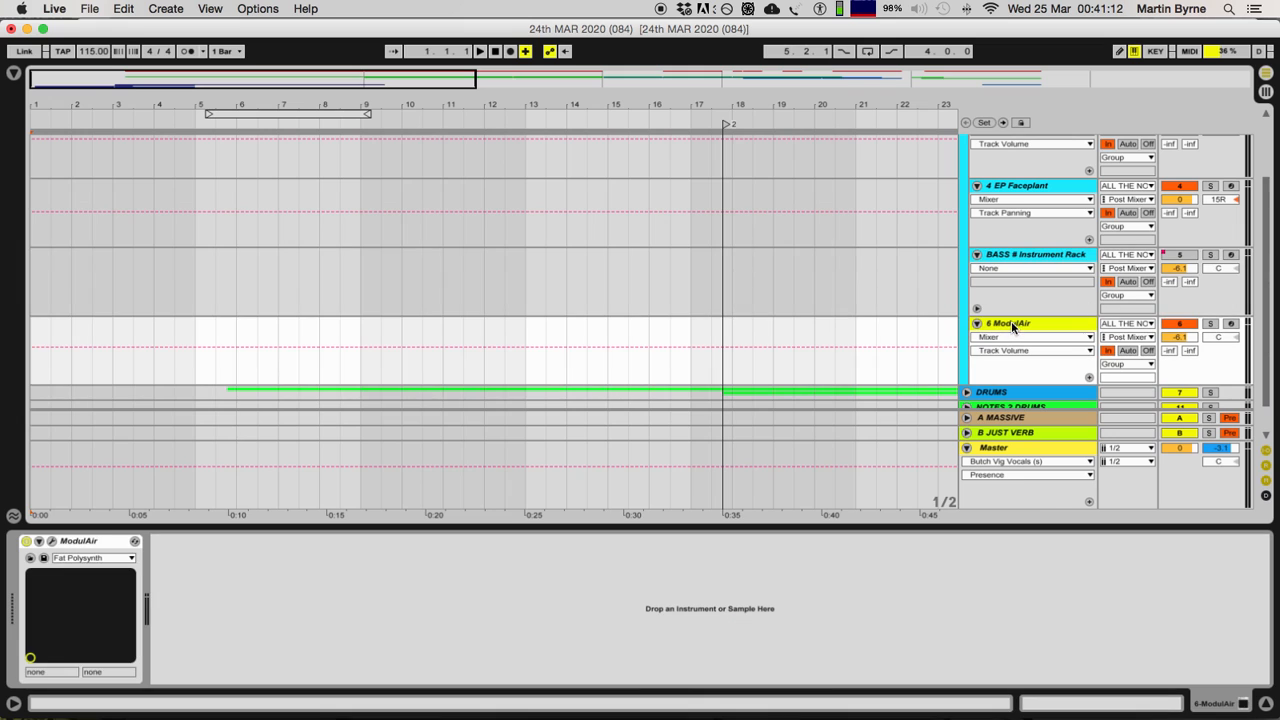
{"action": "left_click", "coordinate": [51, 542]}
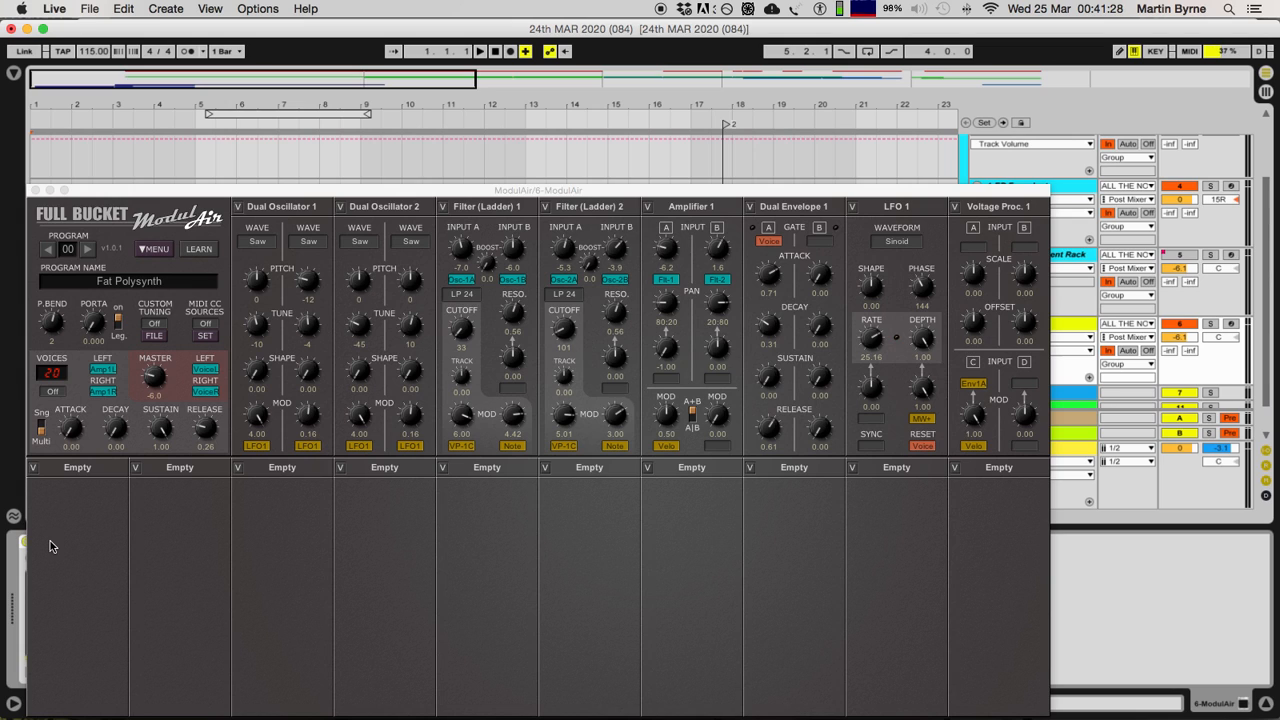
{"action": "left_click", "coordinate": [237, 468]}
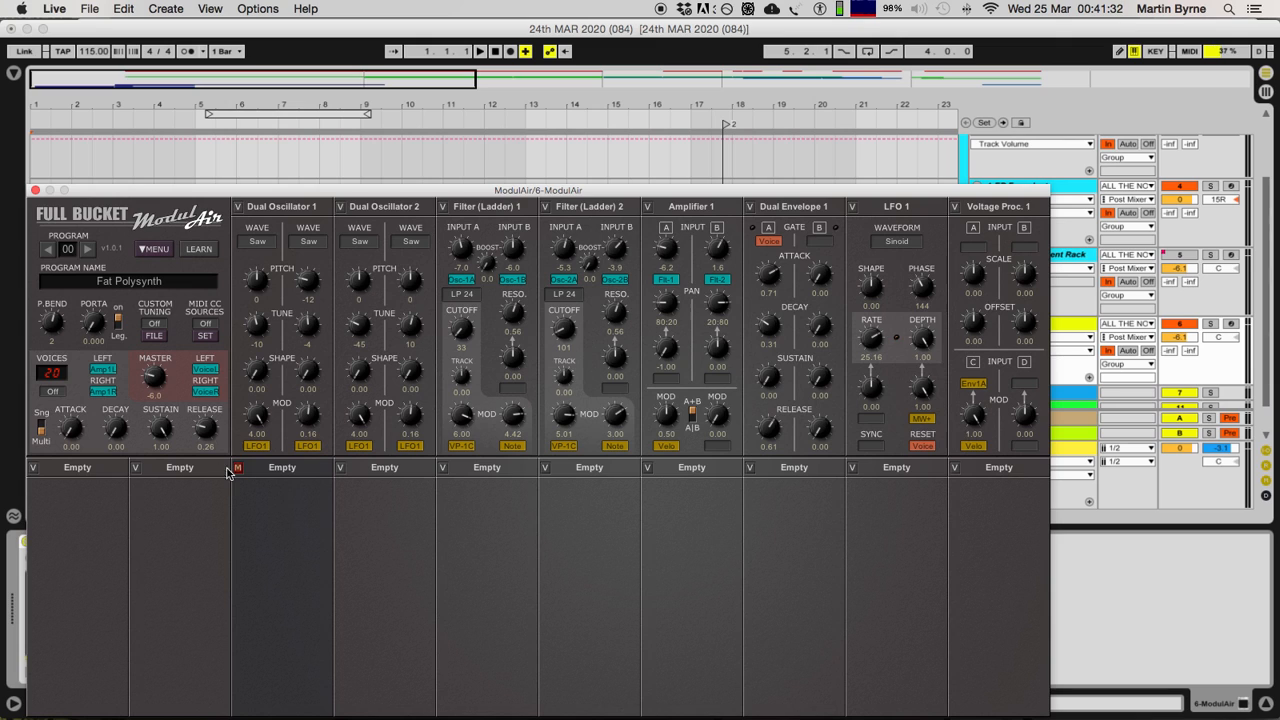
{"action": "left_click", "coordinate": [238, 468]}
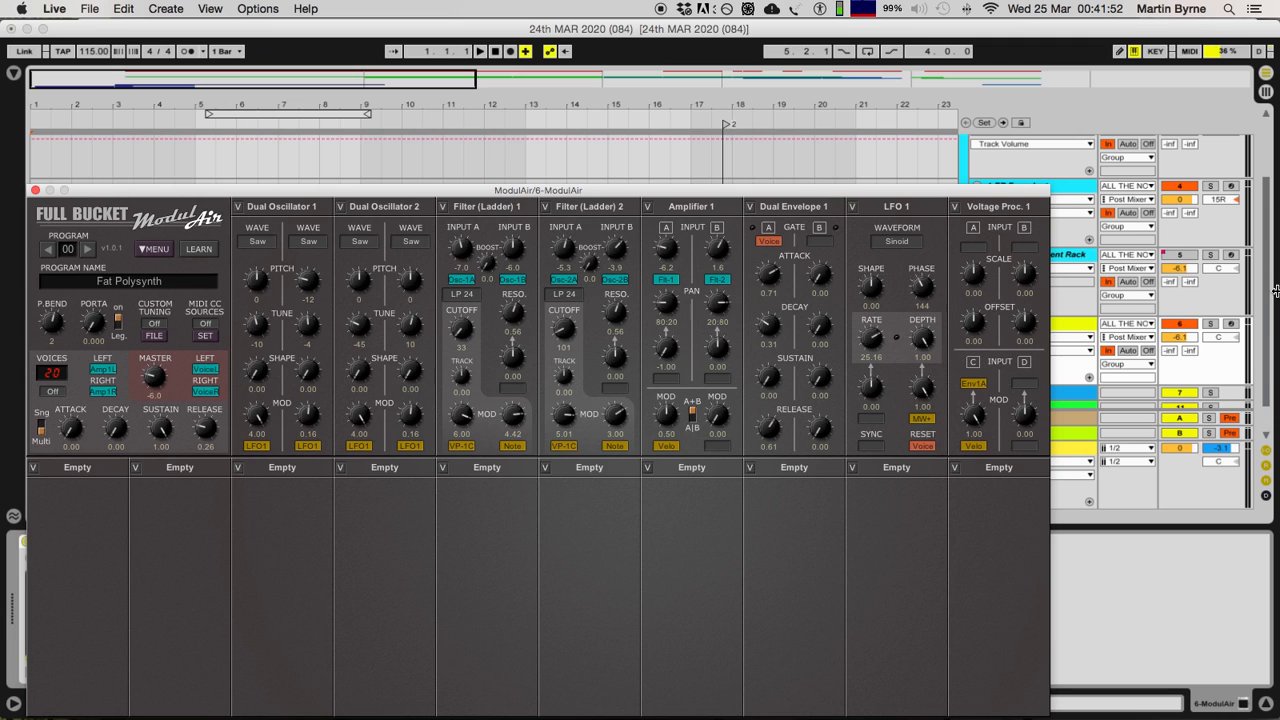
Step: Set the ModulAir track's MIDI input to All Ins and close the synth's plug-in window
{"action": "left_click", "coordinate": [1115, 325]}
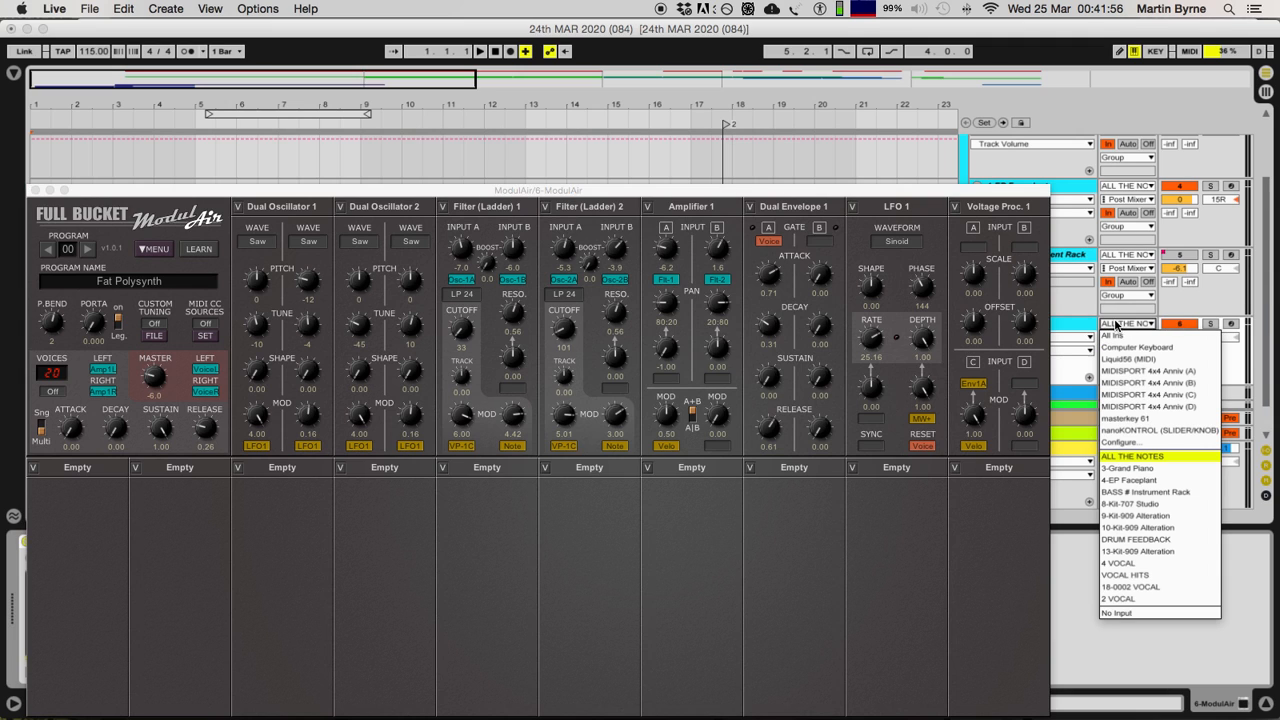
{"action": "left_click", "coordinate": [1122, 336]}
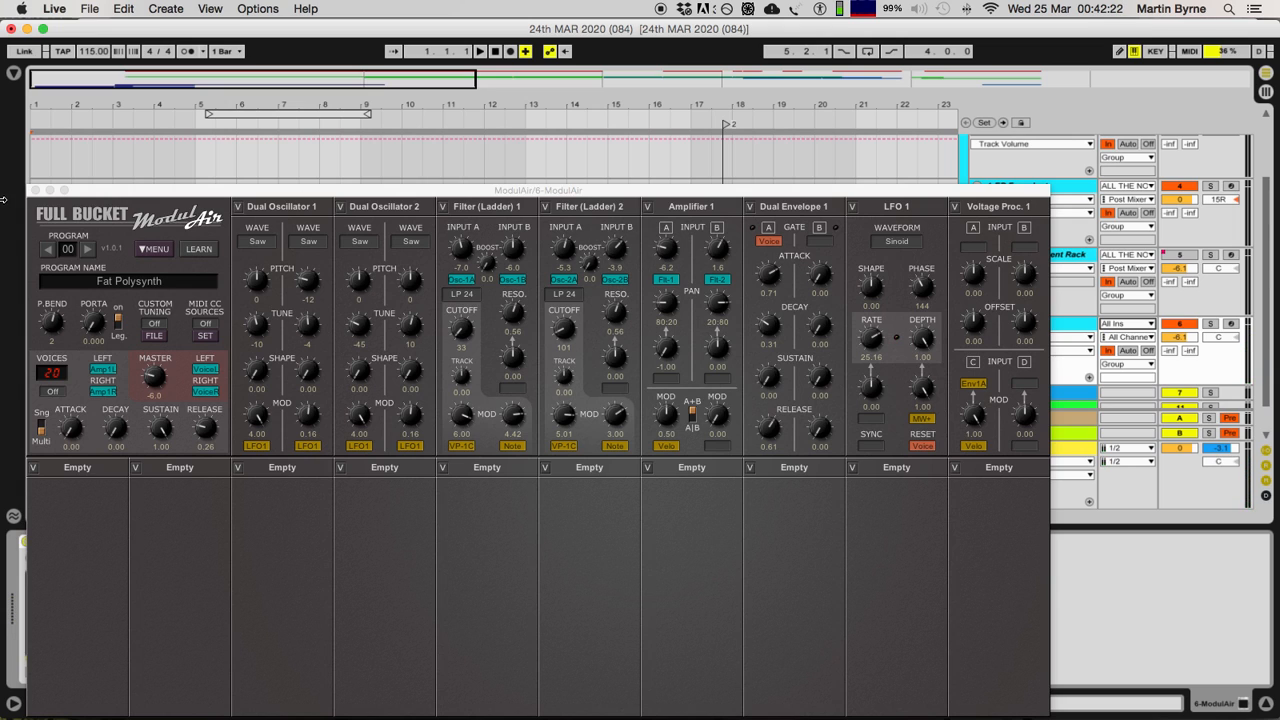
{"action": "left_click", "coordinate": [36, 191]}
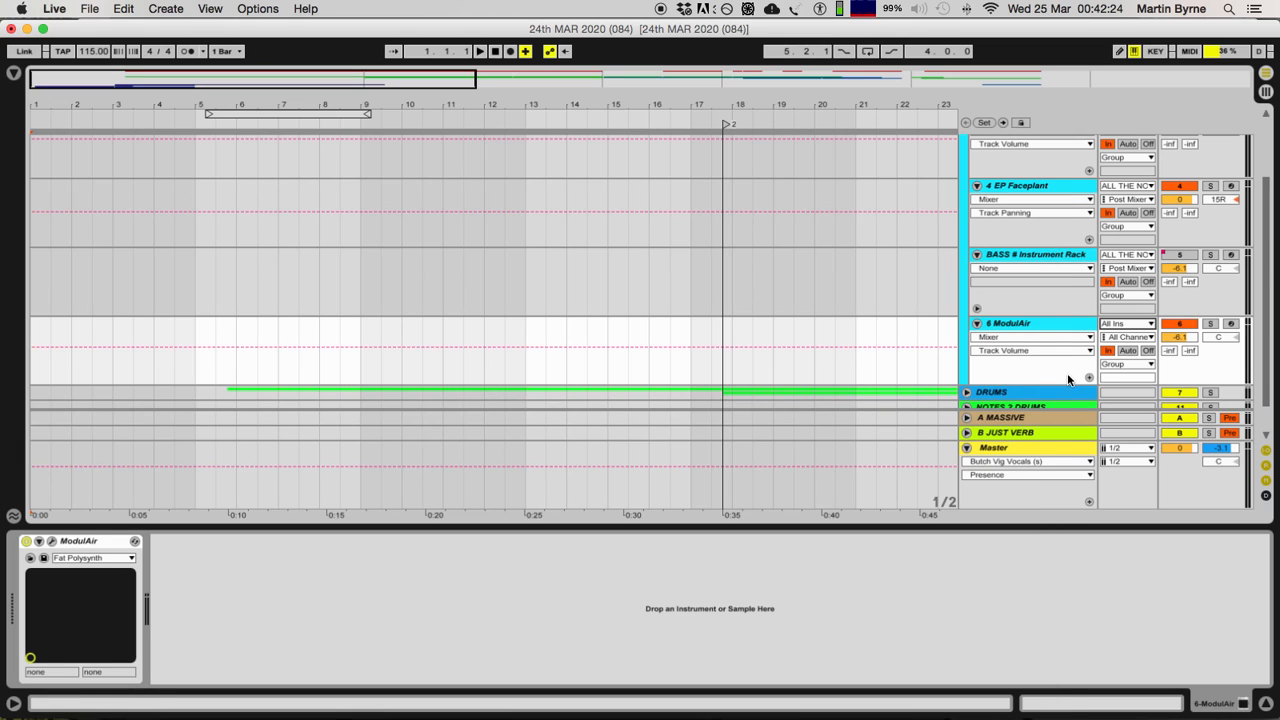
Step: Hide the device view and select the Grand Piano track
{"action": "left_click", "coordinate": [1035, 330]}
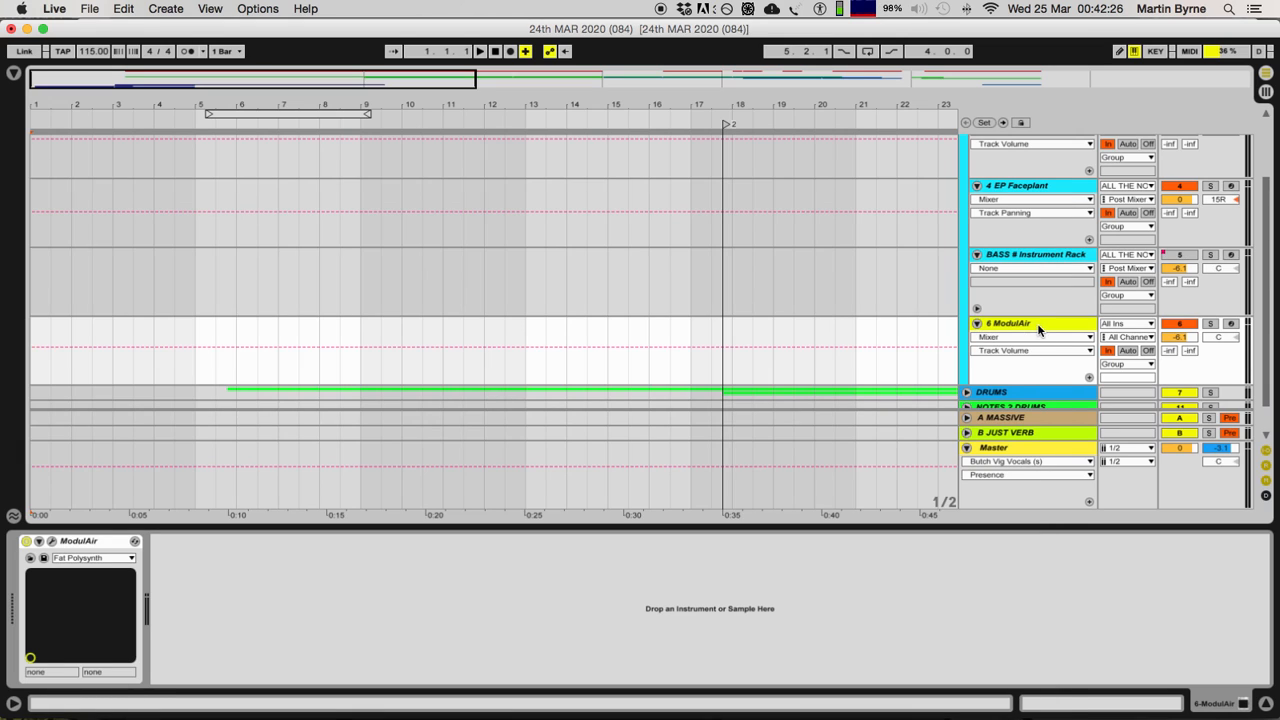
{"action": "scroll", "coordinate": [1035, 330], "scroll_direction": "up", "scroll_amount": 1}
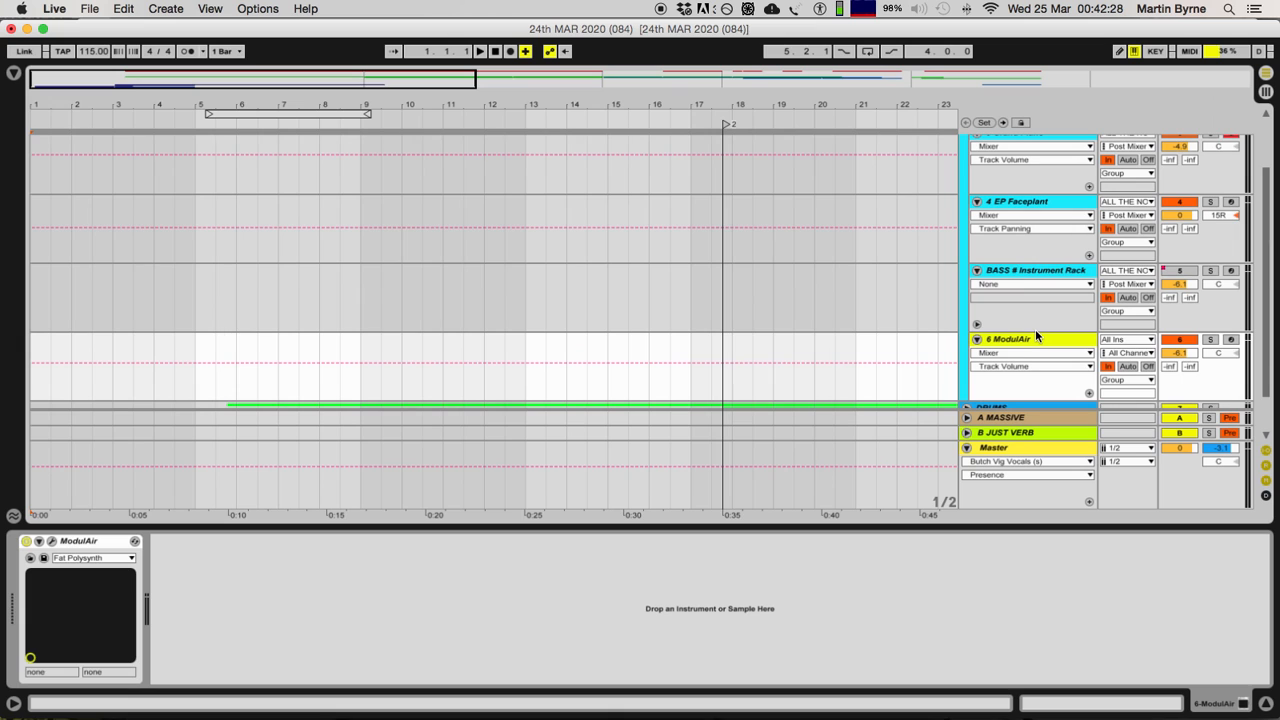
{"action": "scroll", "coordinate": [1034, 335], "scroll_direction": "up", "scroll_amount": 2}
{"action": "scroll", "coordinate": [1034, 330], "scroll_direction": "down", "scroll_amount": 4}
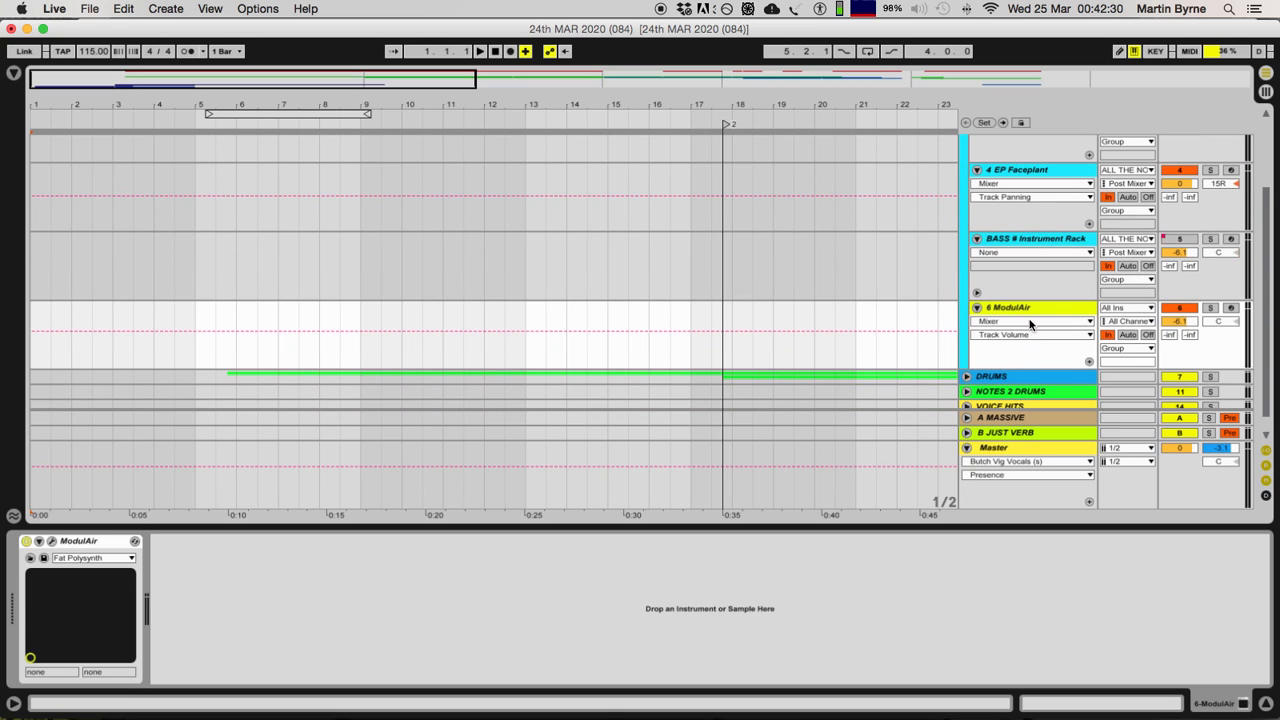
{"action": "left_click", "coordinate": [1265, 704]}
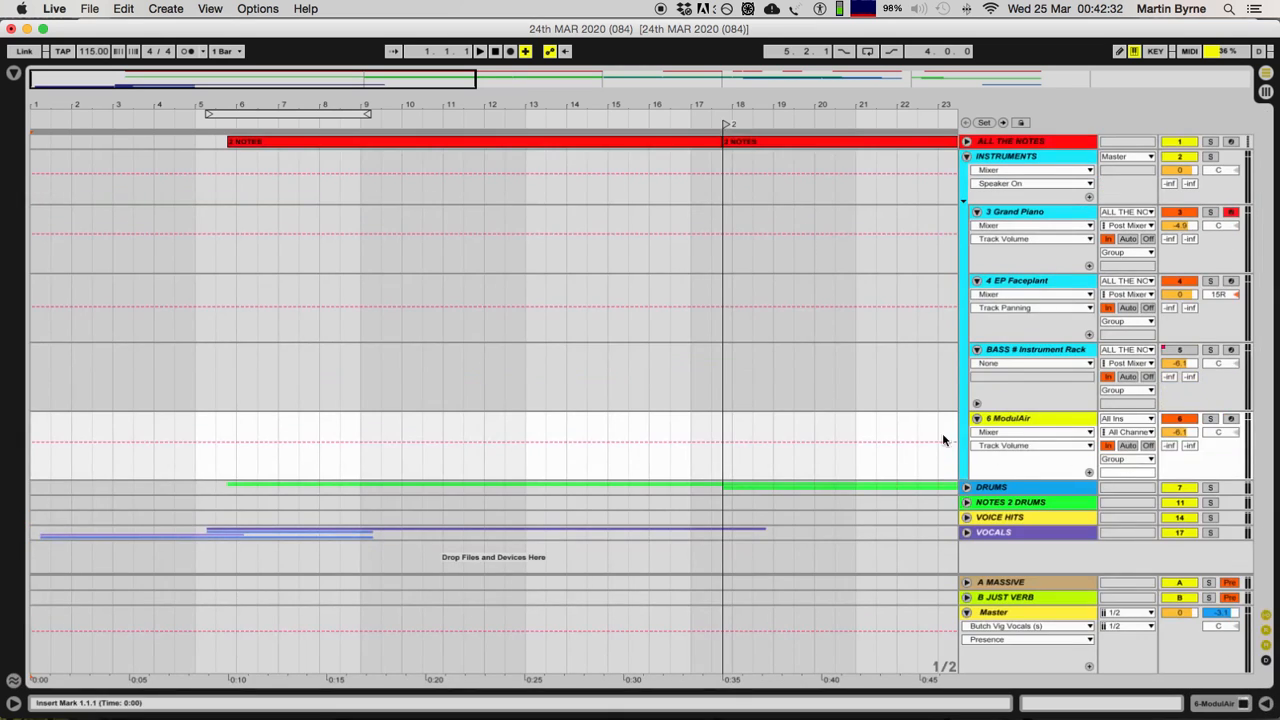
{"action": "left_click", "coordinate": [1010, 216]}
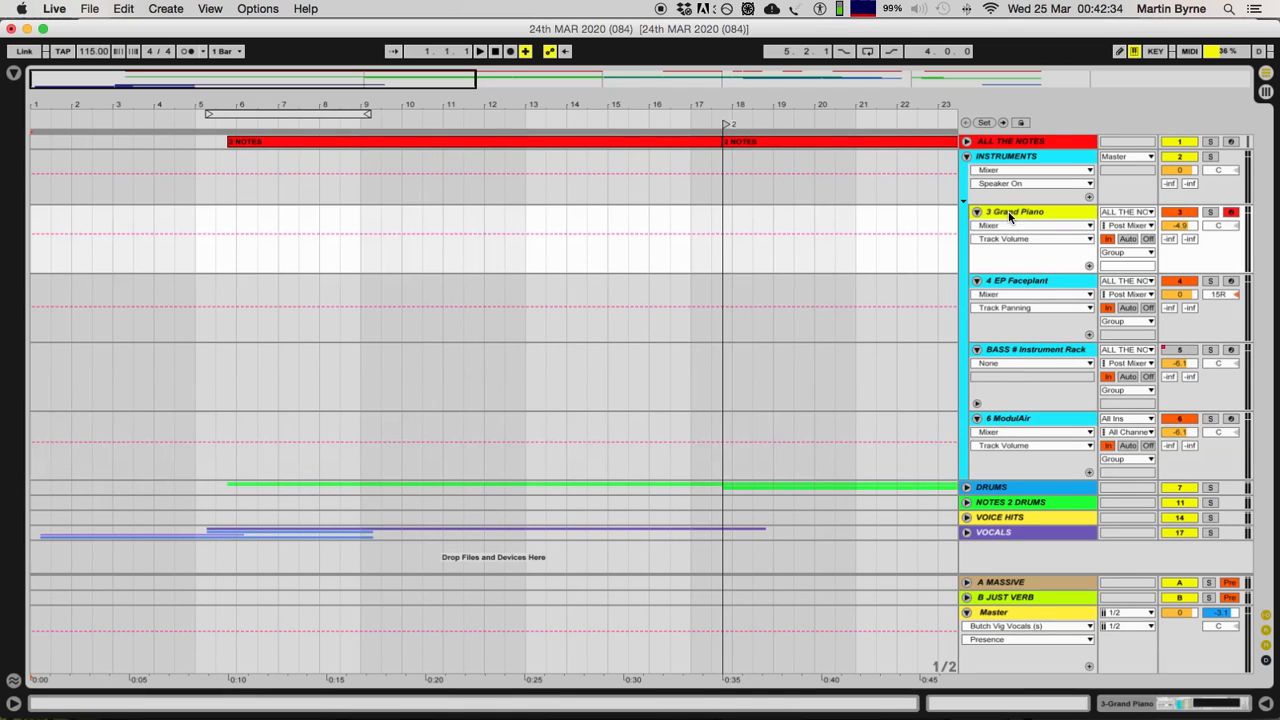
Step: Unfold the VOICE HITS group and examine the input routing of its vocal tracks
{"action": "left_click", "coordinate": [966, 517]}
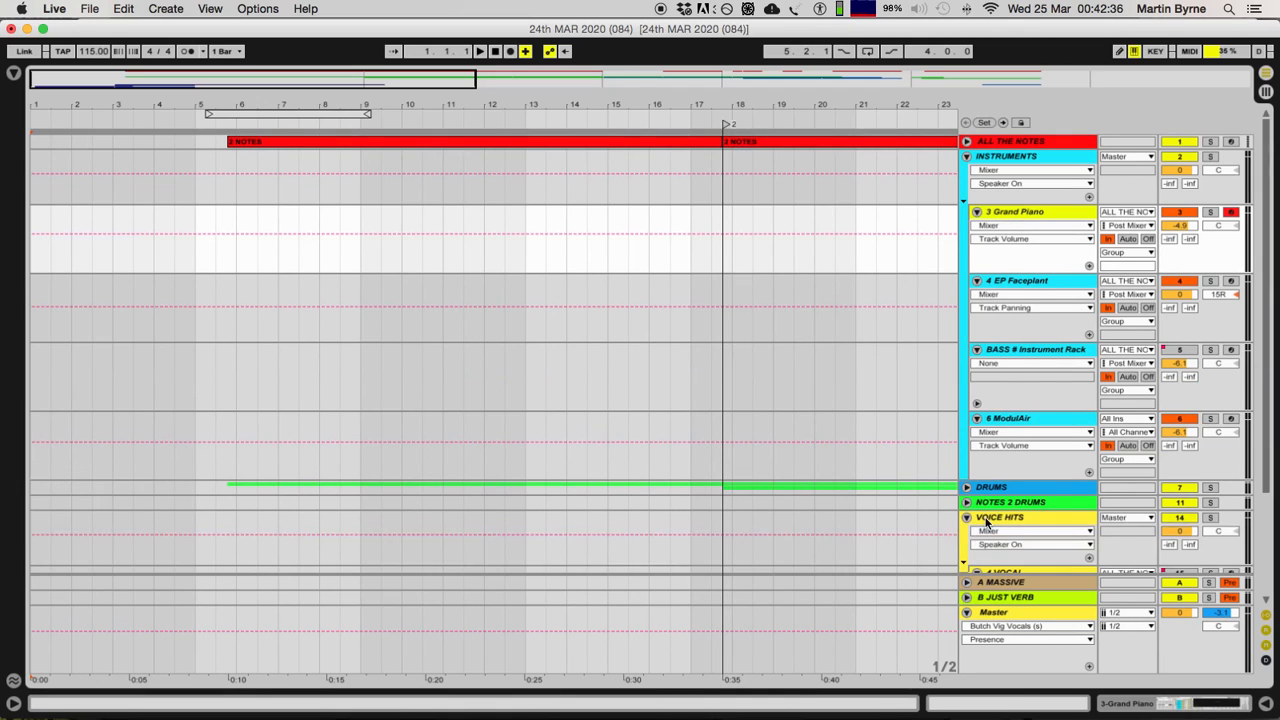
{"action": "scroll", "coordinate": [986, 523], "scroll_direction": "down", "scroll_amount": 4}
{"action": "left_click", "coordinate": [1009, 378]}
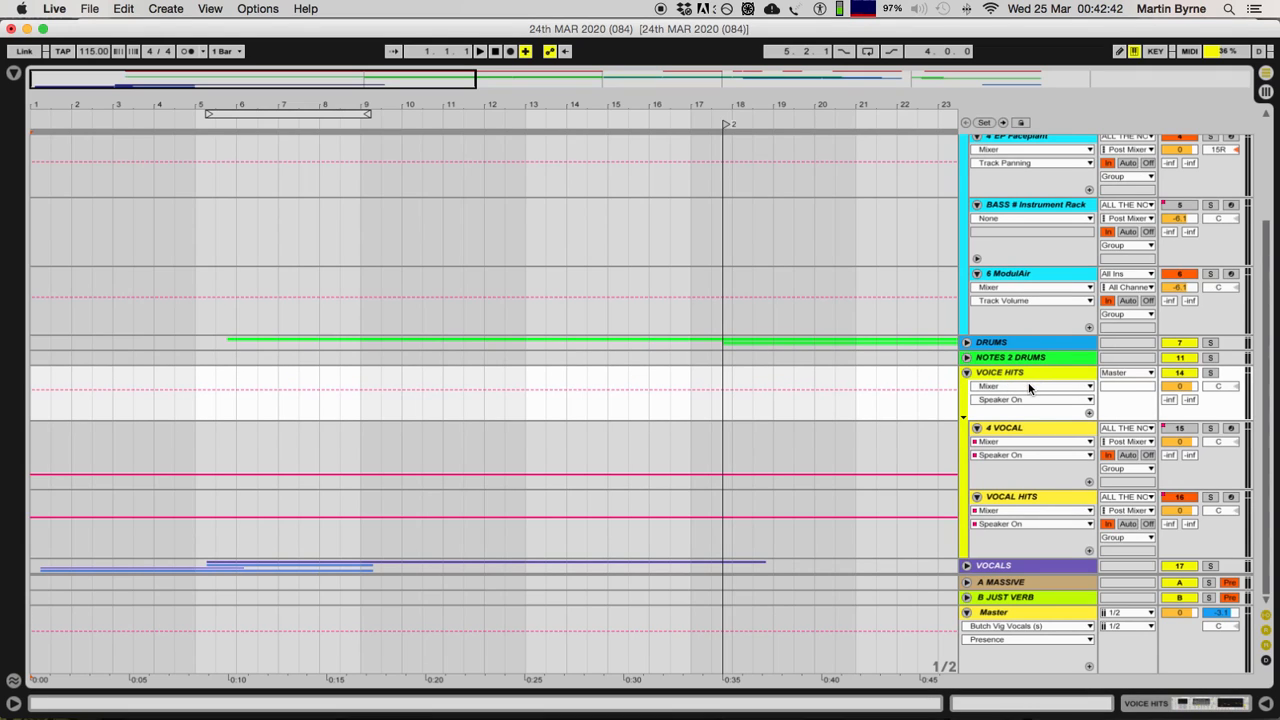
{"action": "scroll", "coordinate": [1043, 426], "scroll_direction": "up", "scroll_amount": 1}
{"action": "scroll", "coordinate": [1043, 428], "scroll_direction": "down", "scroll_amount": 1}
{"action": "scroll", "coordinate": [1043, 368], "scroll_direction": "up", "scroll_amount": 5}
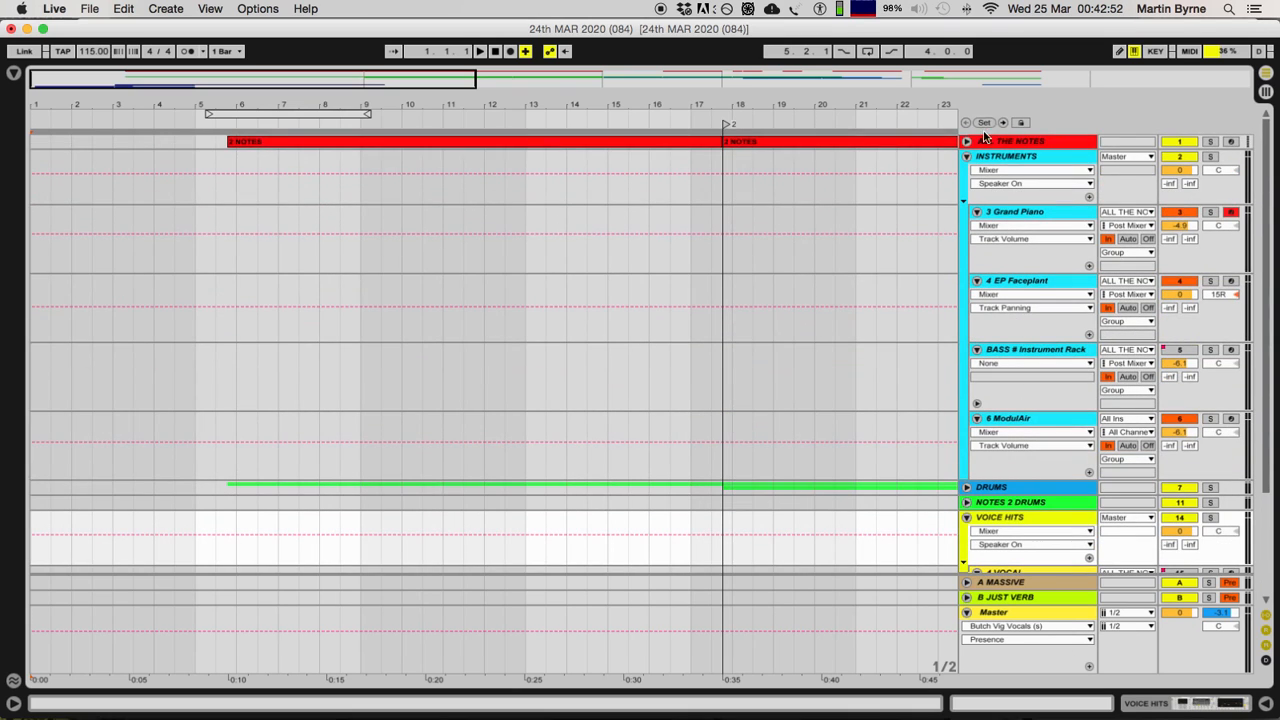
Step: Set the Grand Piano track's MIDI input to All Ins
{"action": "left_click", "coordinate": [1016, 216]}
{"action": "left_click", "coordinate": [1023, 423]}
{"action": "left_click", "coordinate": [1025, 212]}
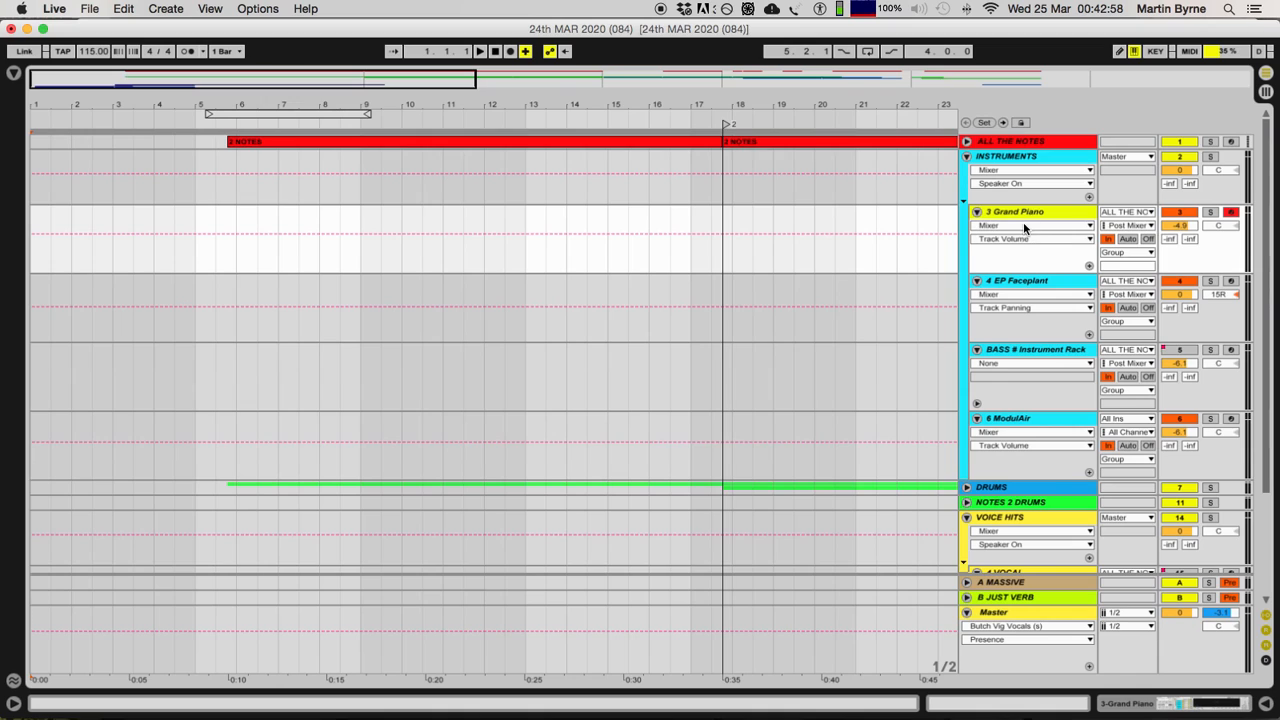
{"action": "left_click", "coordinate": [1118, 213]}
{"action": "left_click", "coordinate": [1110, 228]}
Step: Alternate the selection between the ModulAir and Grand Piano tracks, ending on ModulAir
{"action": "left_click", "coordinate": [1030, 418]}
{"action": "left_click", "coordinate": [1030, 222]}
{"action": "left_click", "coordinate": [1002, 420]}
{"action": "left_click", "coordinate": [1028, 215]}
{"action": "left_click", "coordinate": [1003, 422]}
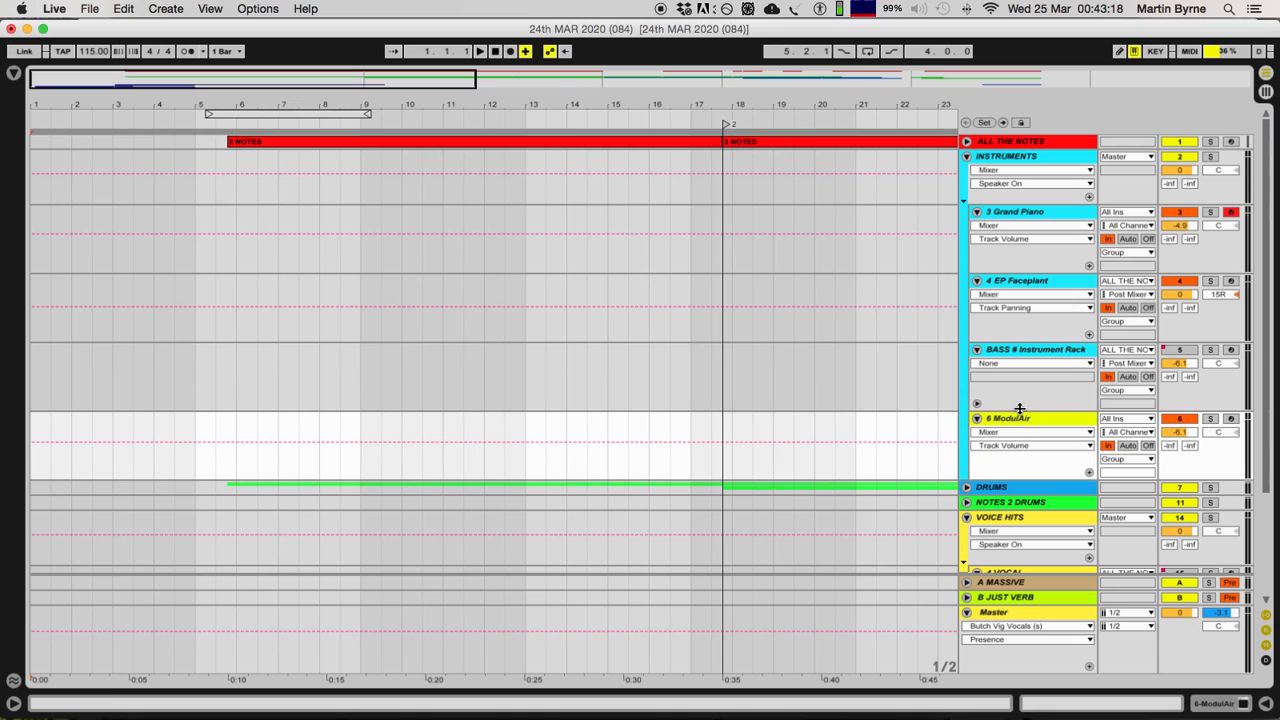
Step: Disarm the Grand Piano track and set the MIDI input of both Grand Piano and ModulAir to ALL THE NOTES
{"action": "left_click", "coordinate": [1230, 212]}
{"action": "left_click", "coordinate": [1109, 213]}
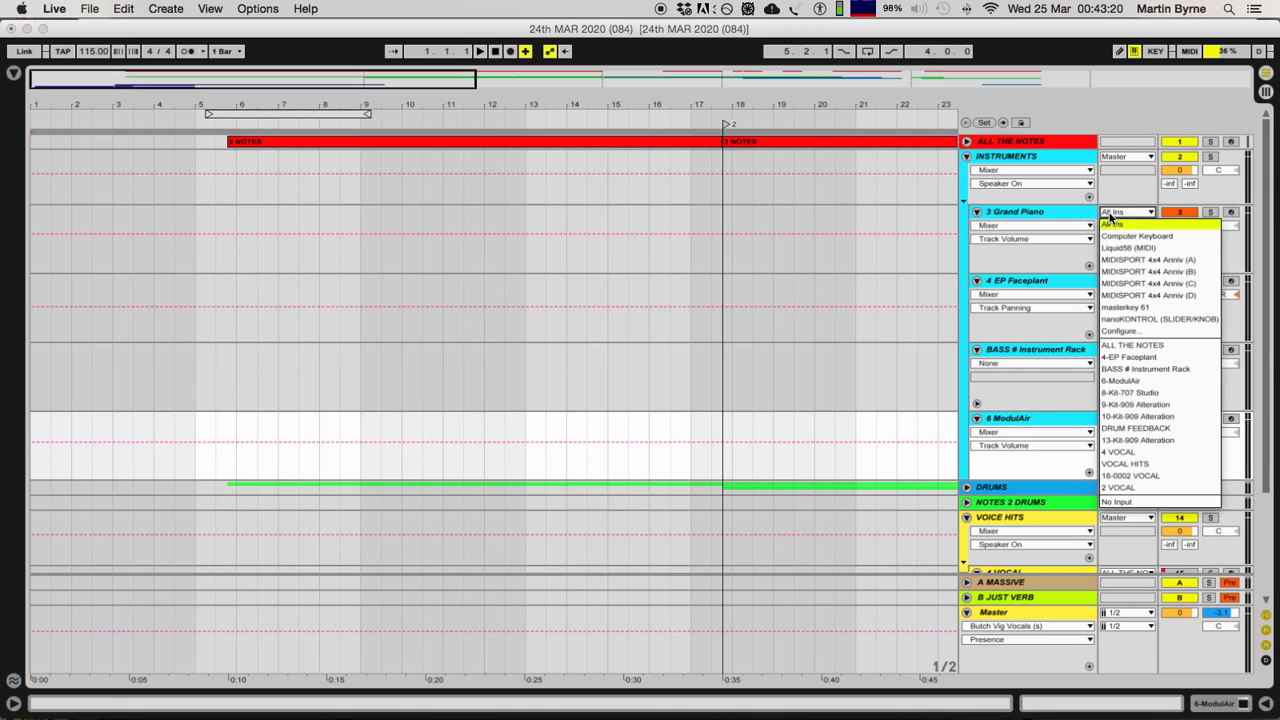
{"action": "left_click", "coordinate": [1108, 346]}
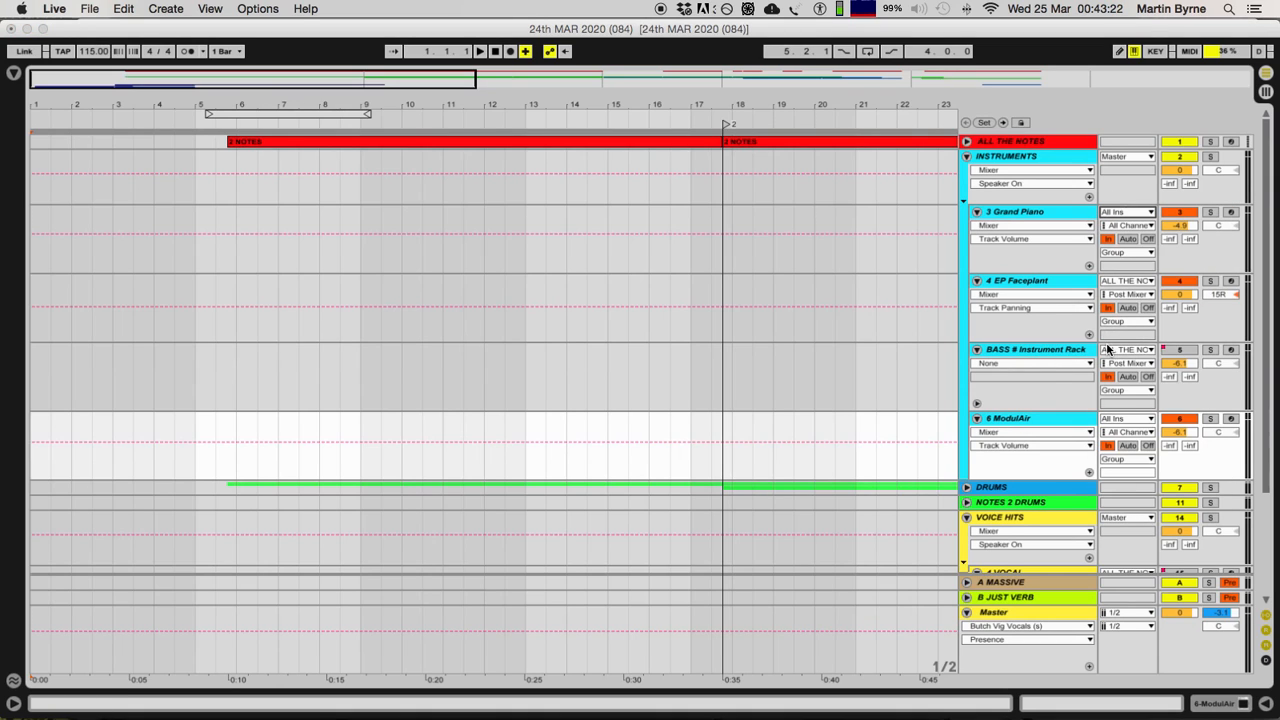
{"action": "left_click", "coordinate": [1121, 421]}
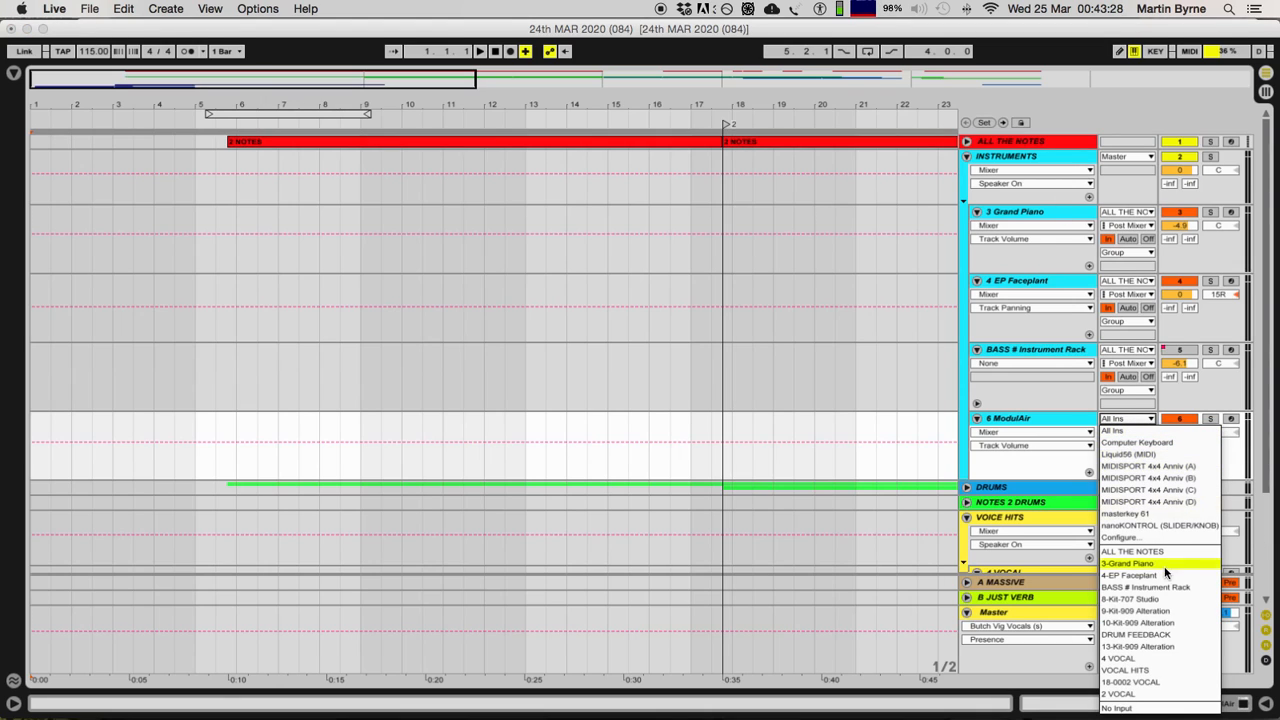
{"action": "left_click", "coordinate": [1146, 552]}
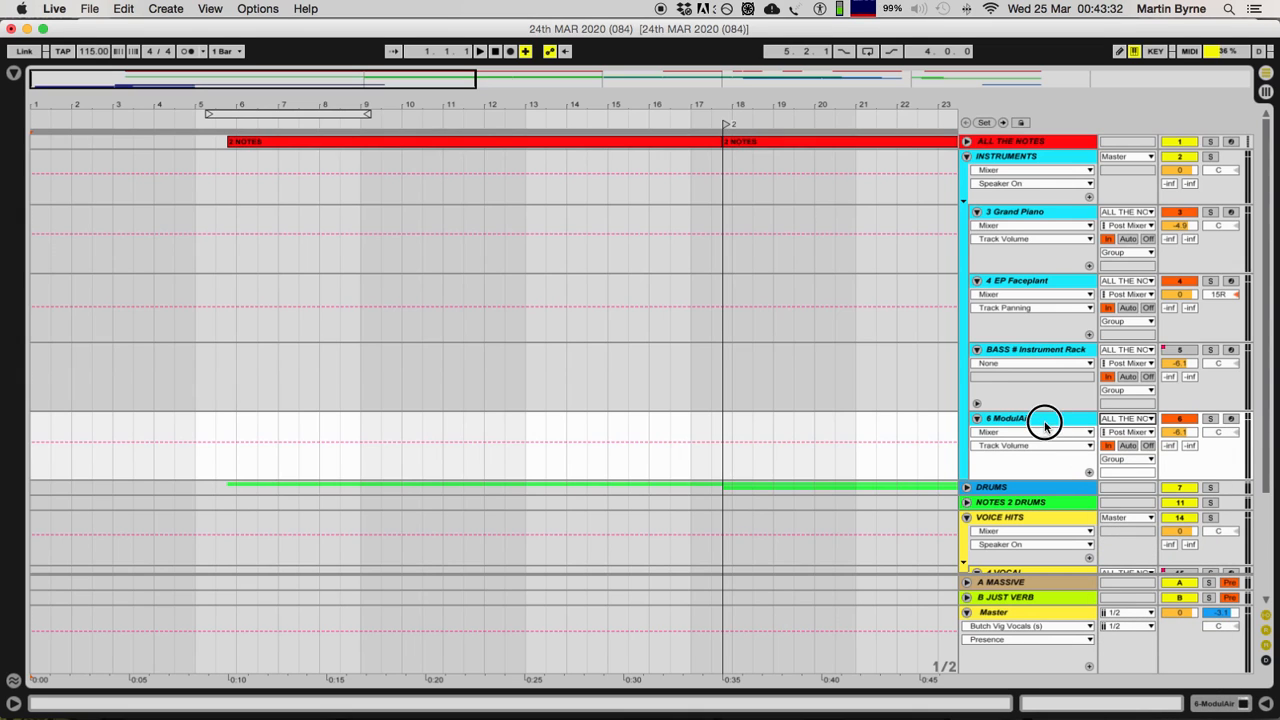
Step: Unfold the DRUMS group and arm its Kit-707 Studio track
{"action": "scroll", "coordinate": [1036, 432], "scroll_direction": "down", "scroll_amount": 5}
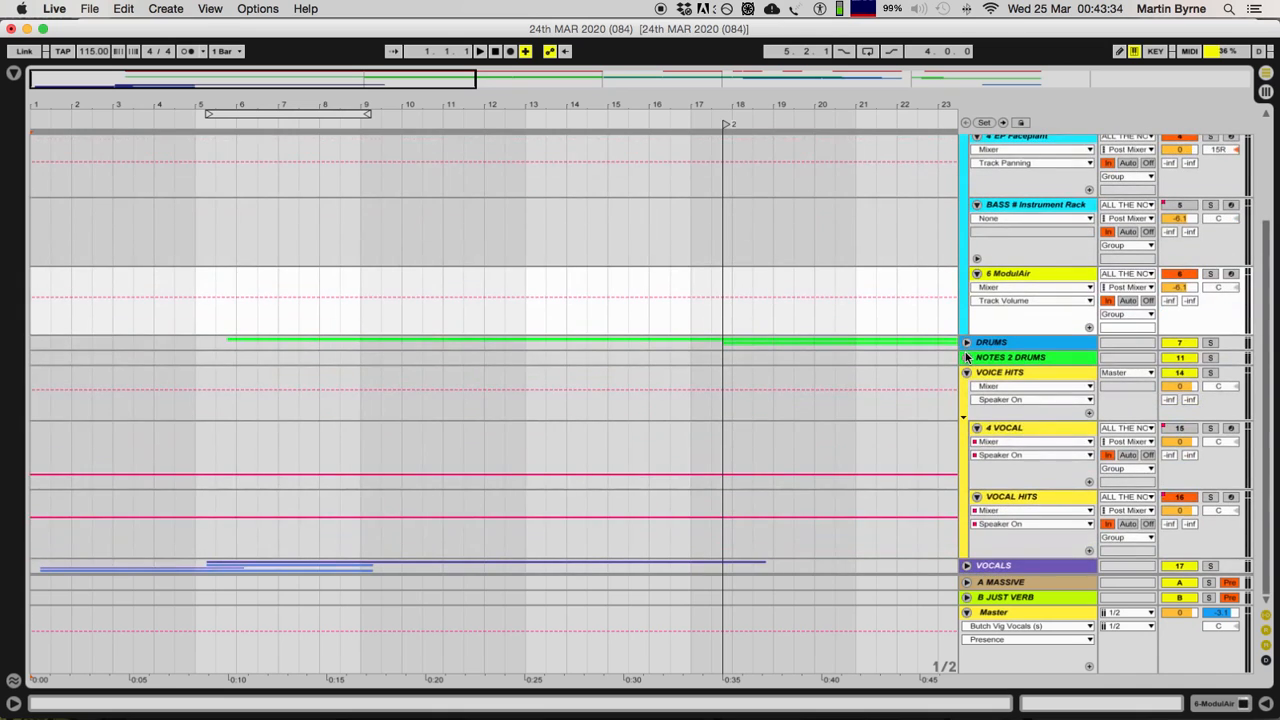
{"action": "left_click", "coordinate": [966, 343]}
{"action": "left_click", "coordinate": [1018, 400]}
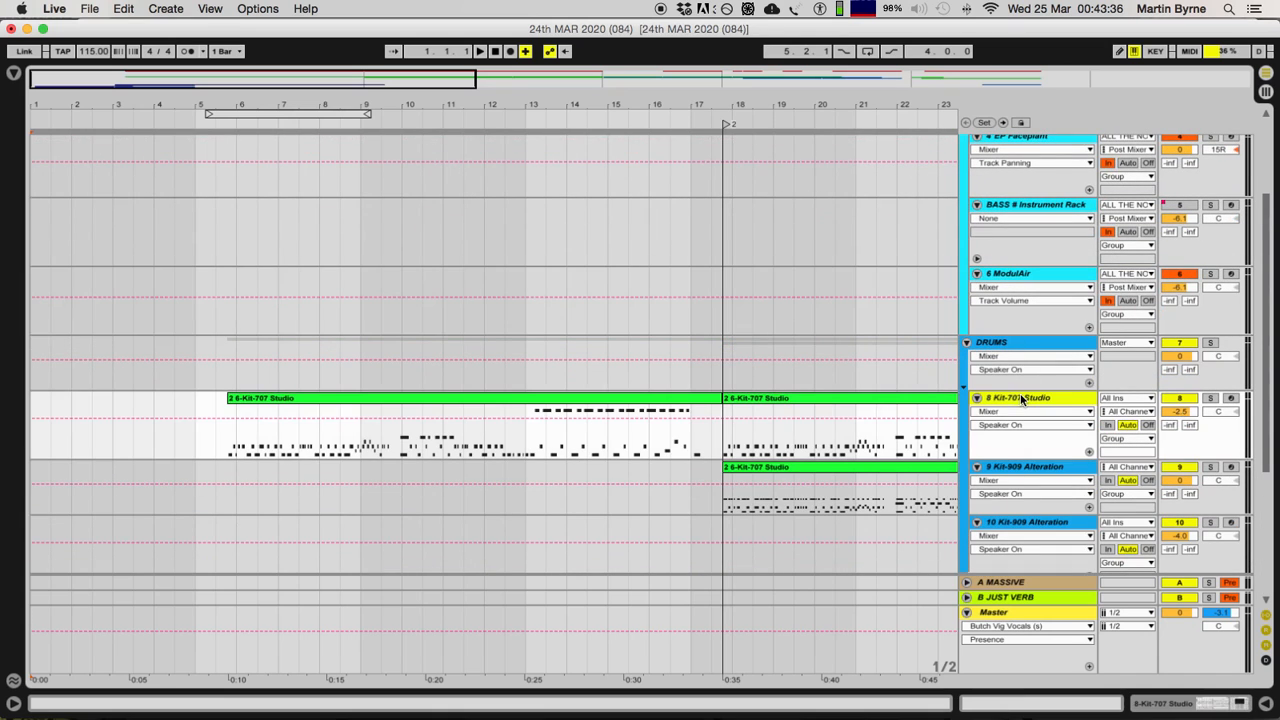
{"action": "left_click", "coordinate": [1224, 406]}
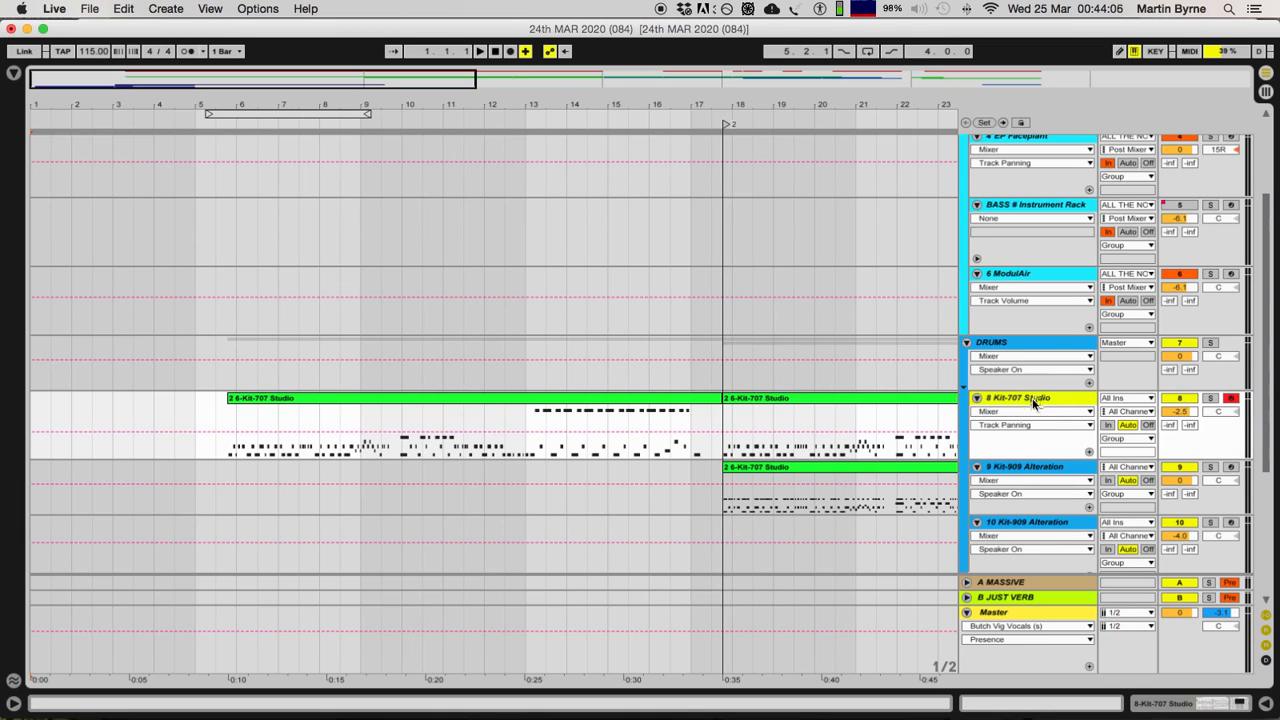
Step: Solo the Kit-707 Studio track and select its first MIDI clip
{"action": "left_click", "coordinate": [301, 403]}
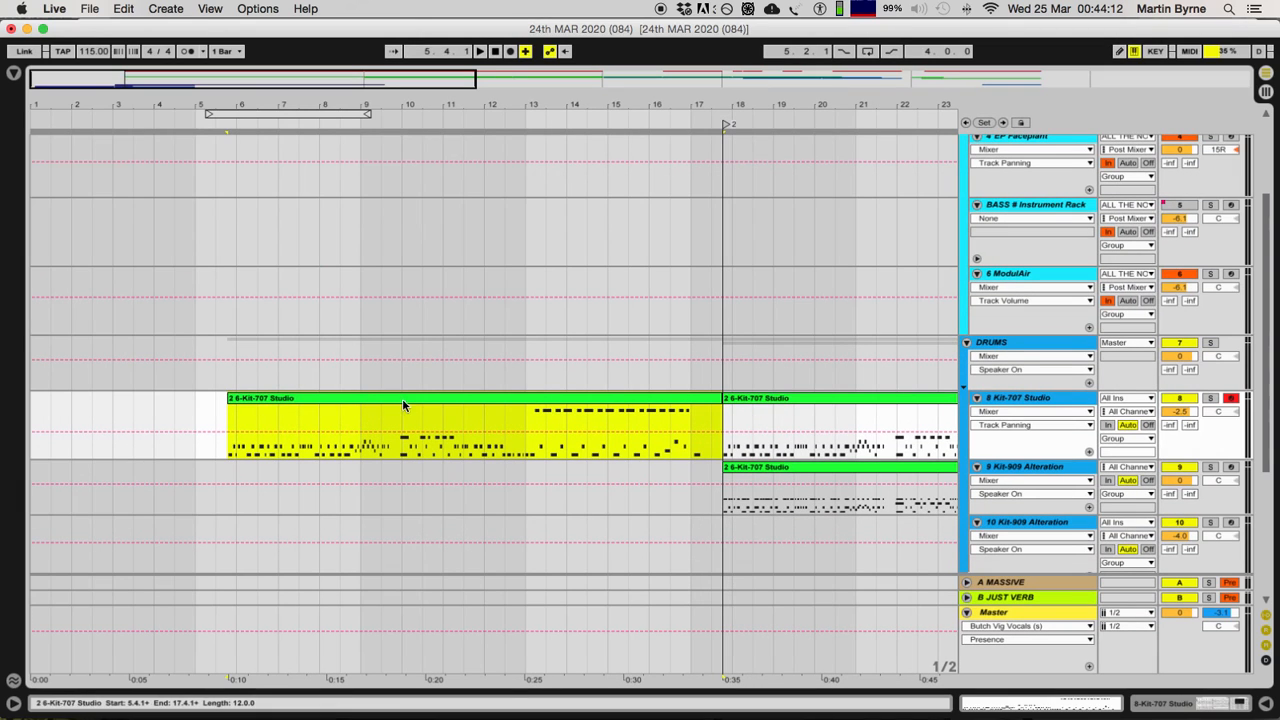
{"action": "left_click", "coordinate": [1210, 398]}
{"action": "left_click", "coordinate": [367, 400]}
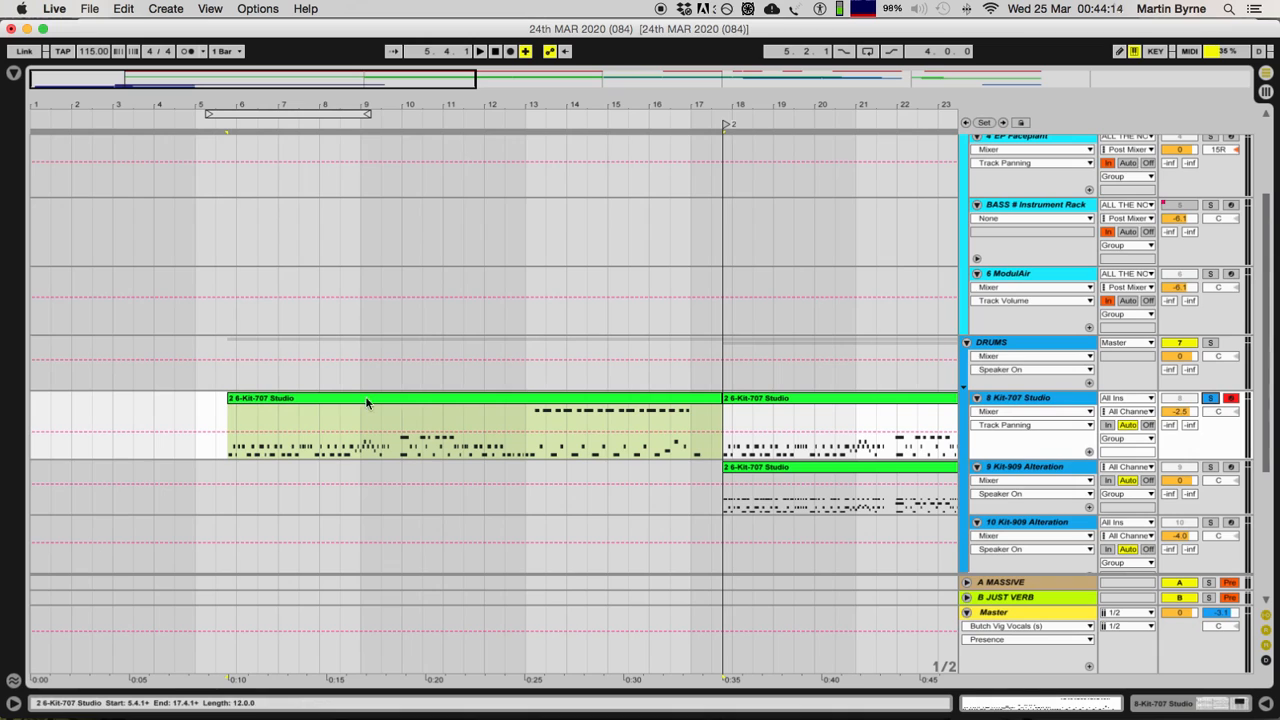
Step: Play back the soloed Kit-707 Studio track, stop, and toggle its solo off and on again
{"action": "key", "text": "space"}
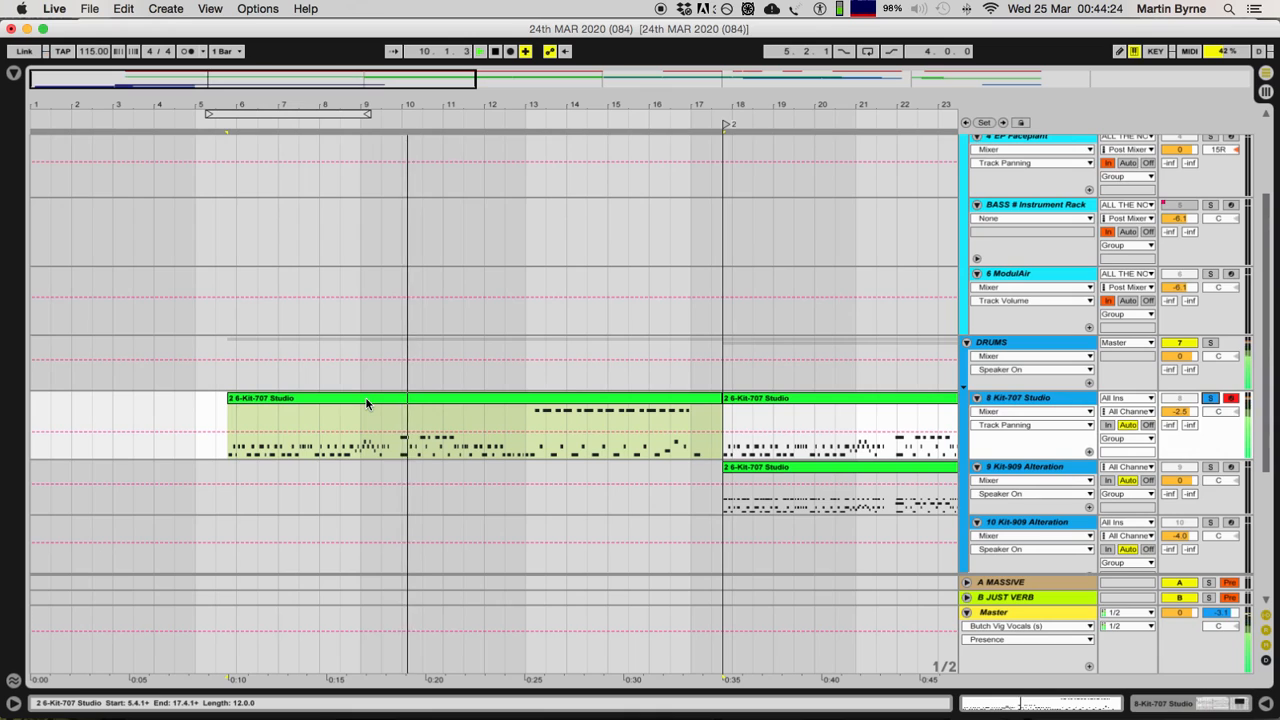
{"action": "key", "text": "space"}
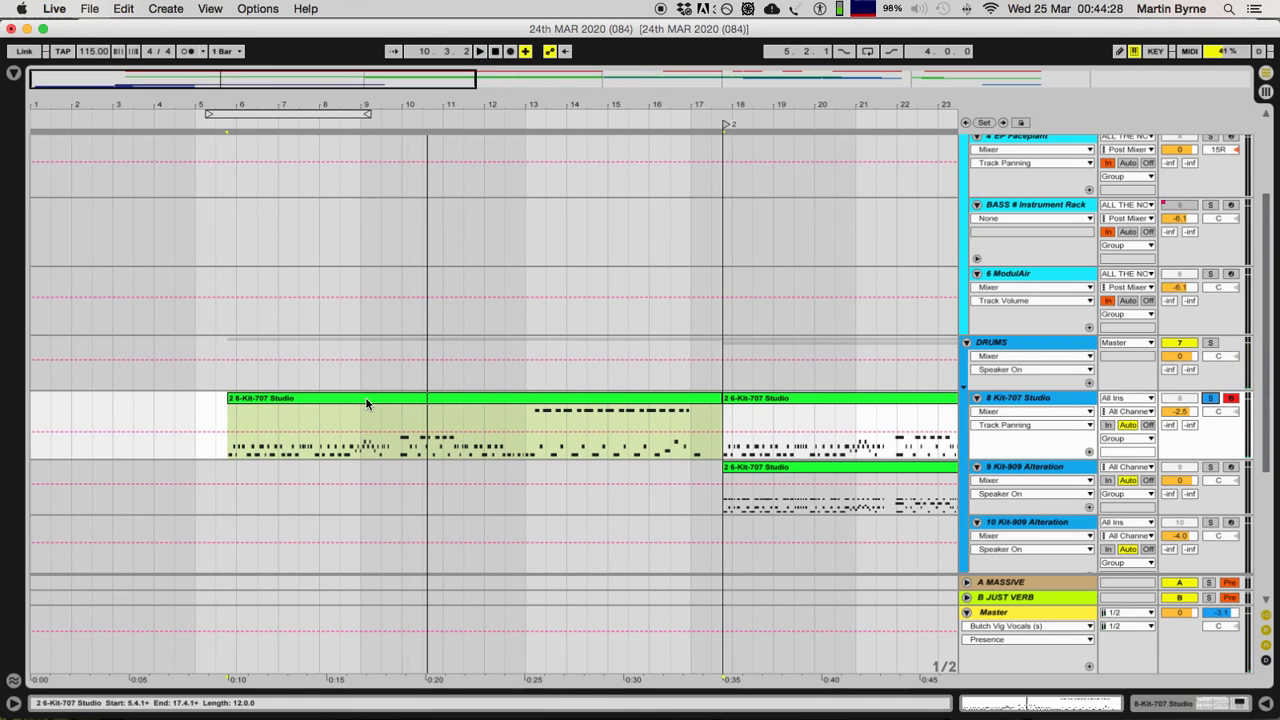
{"action": "left_click", "coordinate": [1211, 399]}
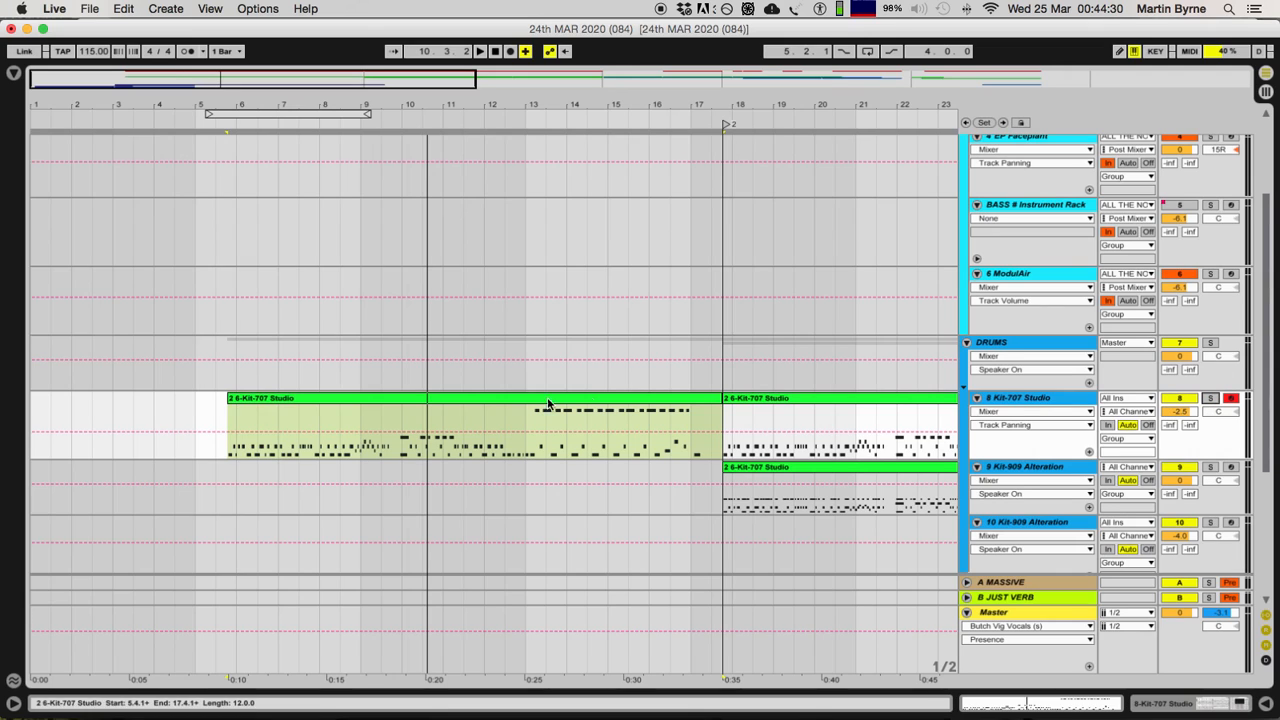
{"action": "left_click", "coordinate": [1209, 399]}
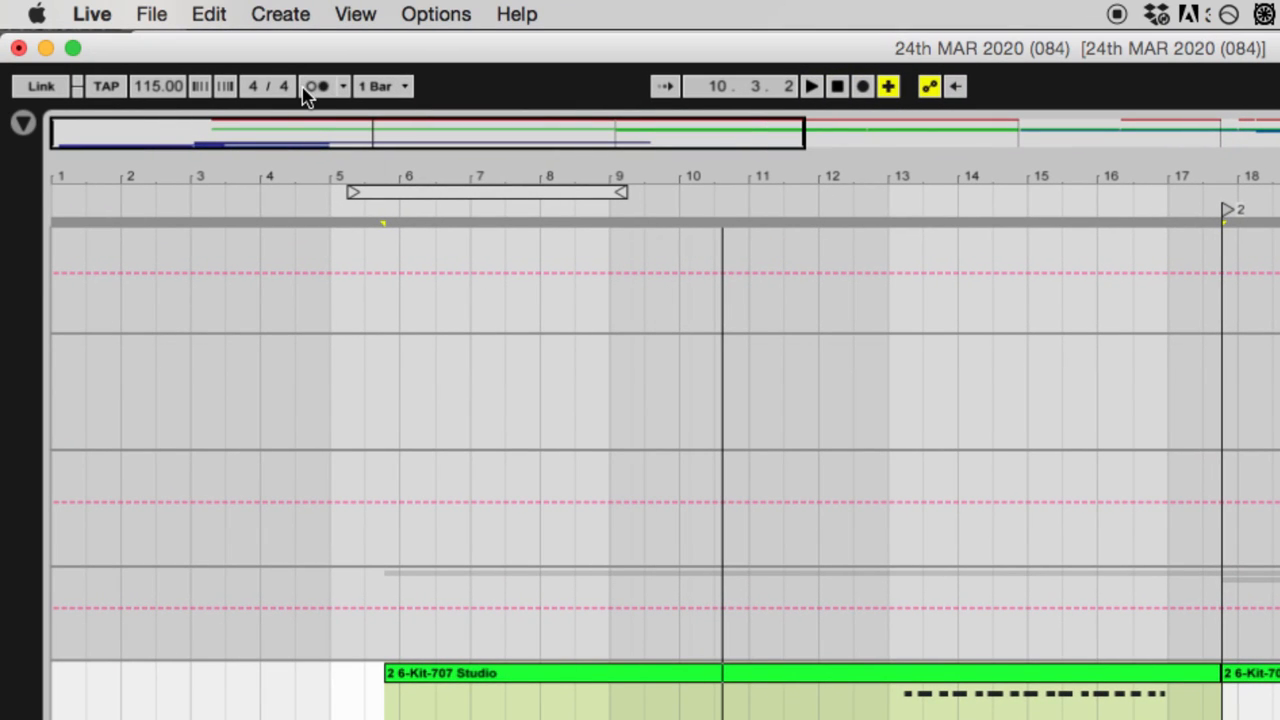
Step: Turn on the metronome and play the soloed Kit-707 Studio track against it, stopping with its first clip selected
{"action": "left_click", "coordinate": [257, 86]}
{"action": "key", "text": "space"}
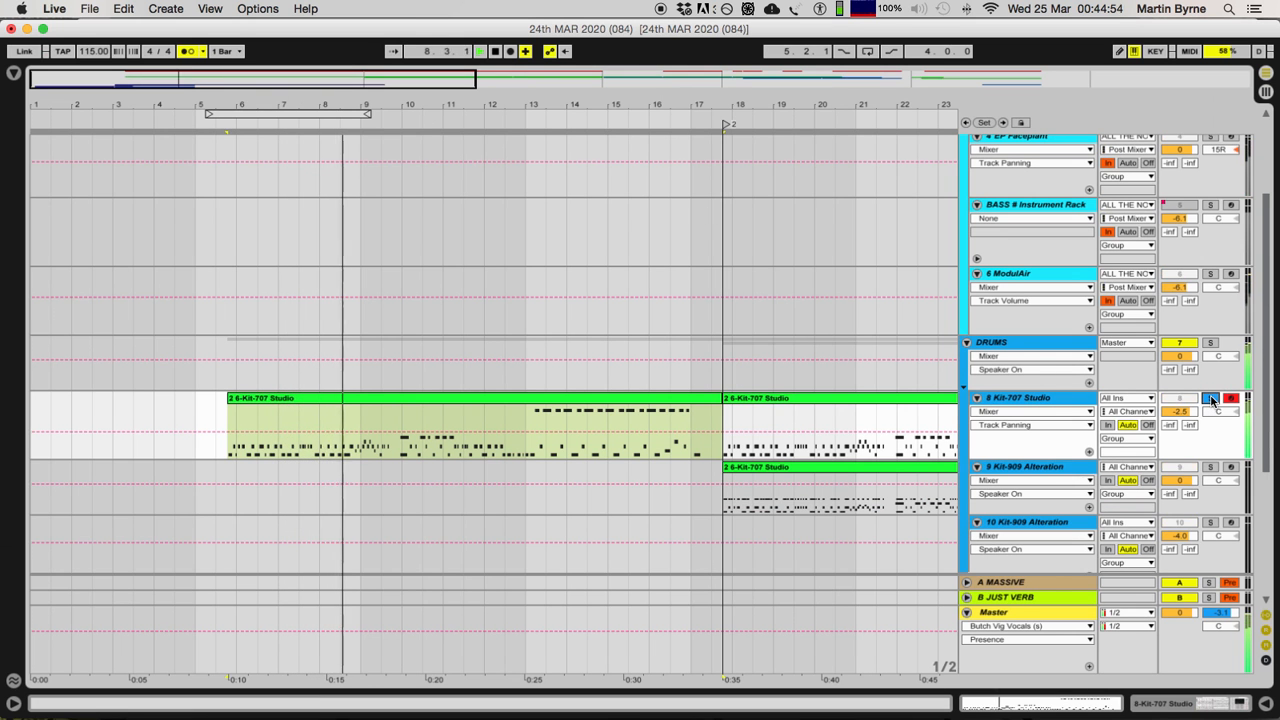
{"action": "left_click", "coordinate": [337, 397]}
{"action": "key", "text": "space"}
Step: Deactivate the first Kit-707 Studio clip, play the passage without it, and reactivate the clip
{"action": "key", "text": "0"}
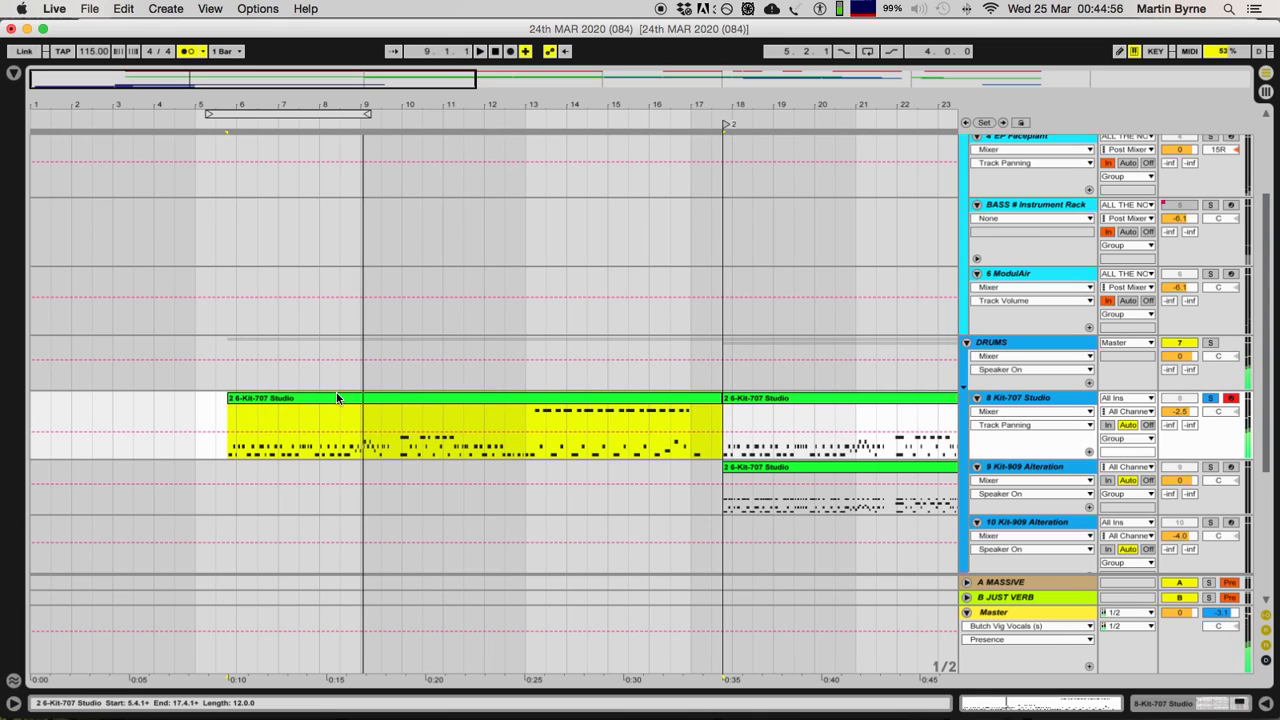
{"action": "key", "text": "space"}
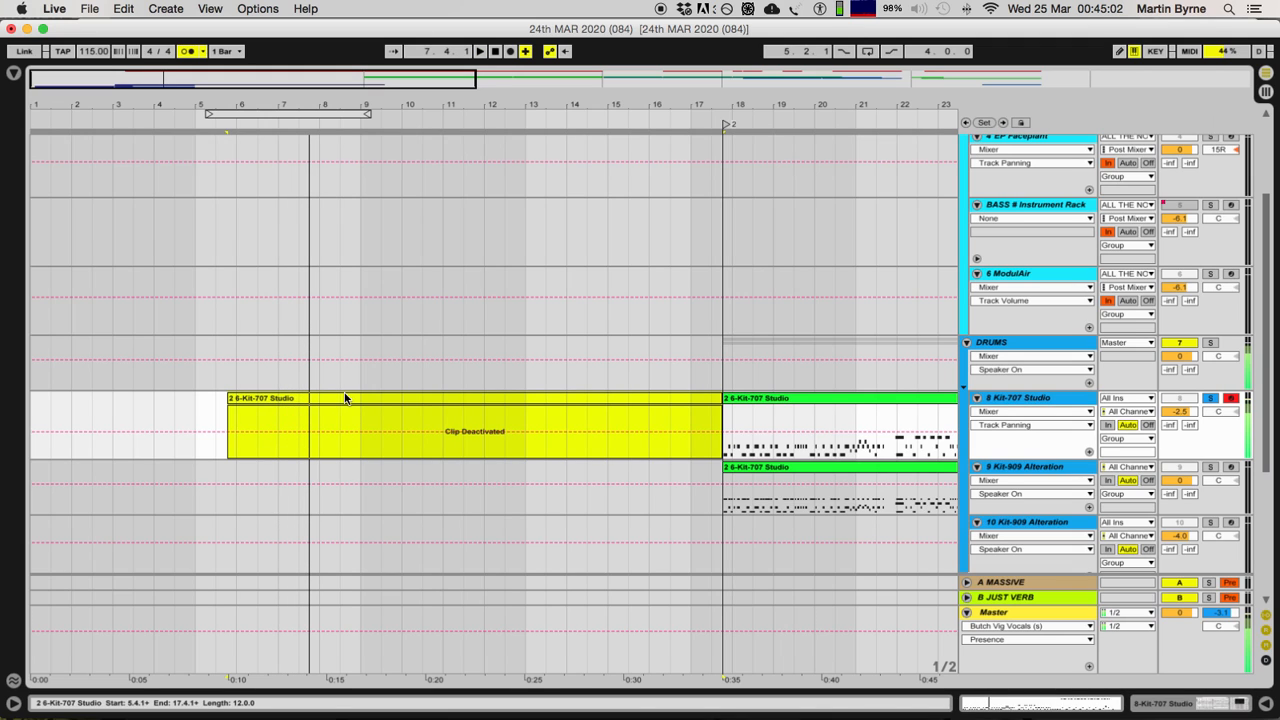
{"action": "key", "text": "space"}
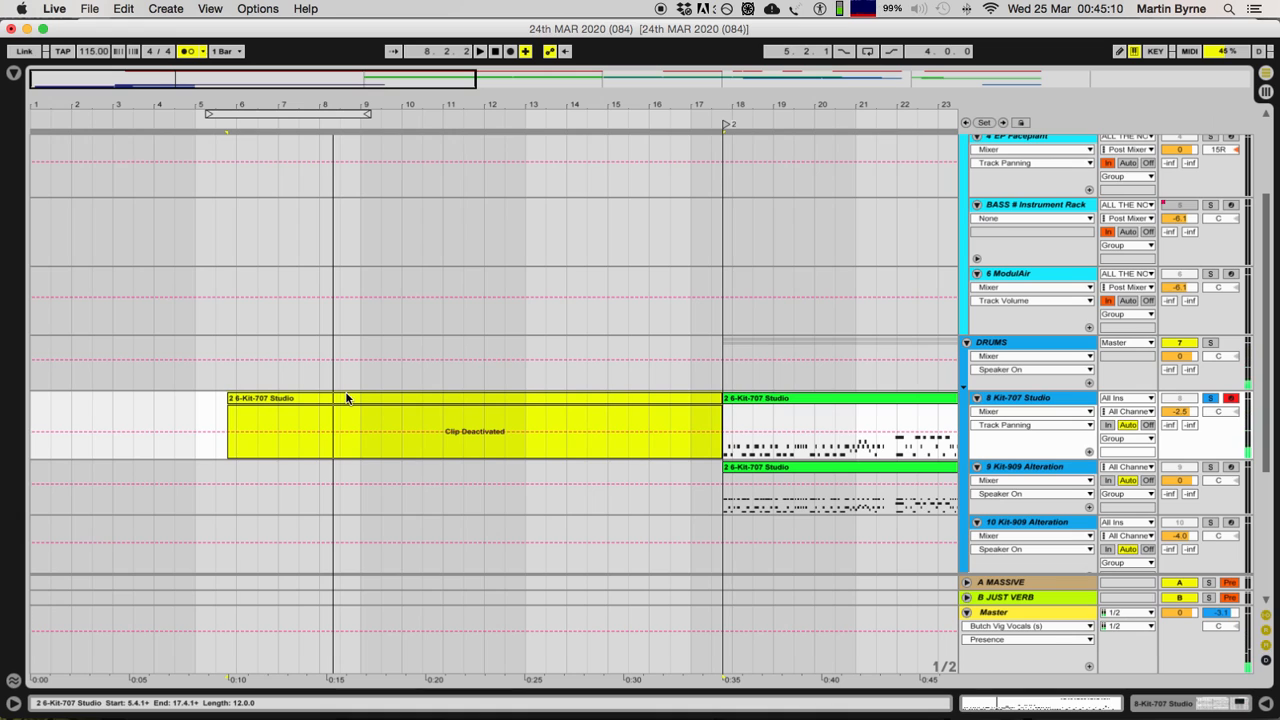
{"action": "key", "text": "0"}
{"action": "key", "text": "minus"}
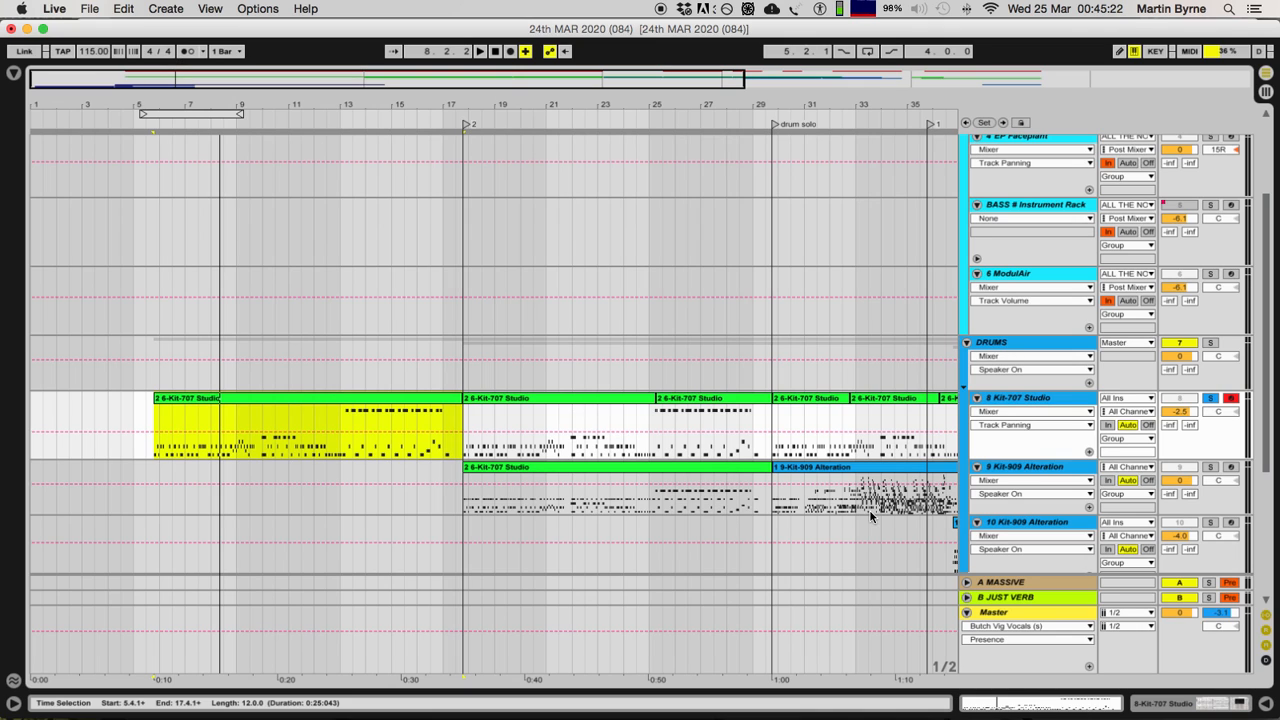
Step: Select the Kit-707 Studio track and its first MIDI clip, and review the tracks above it
{"action": "left_click", "coordinate": [1018, 402]}
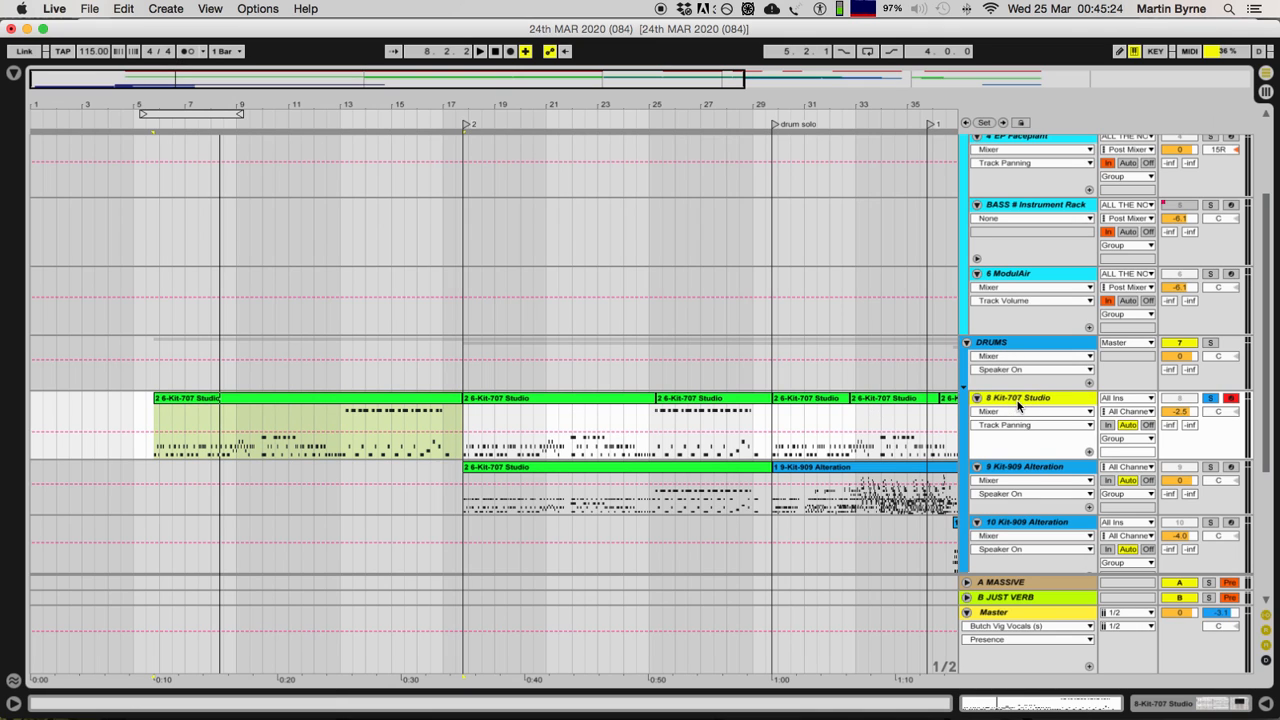
{"action": "left_click", "coordinate": [268, 401]}
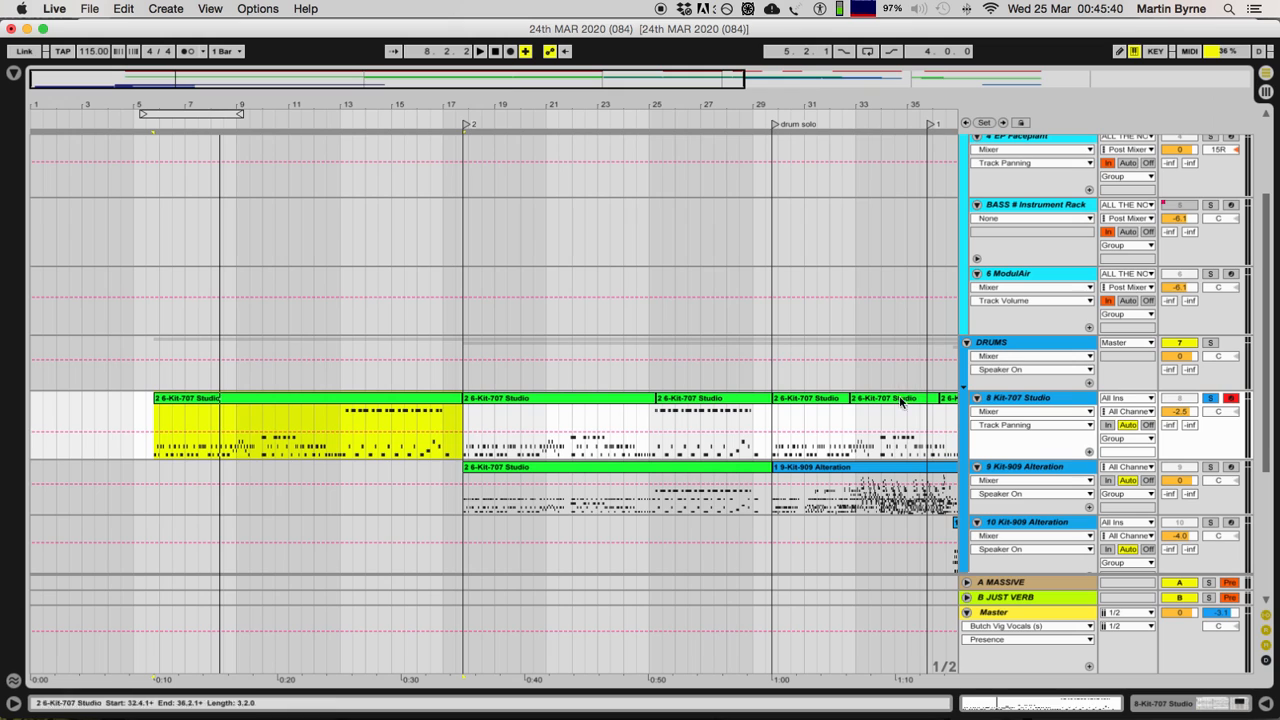
{"action": "left_click", "coordinate": [321, 404]}
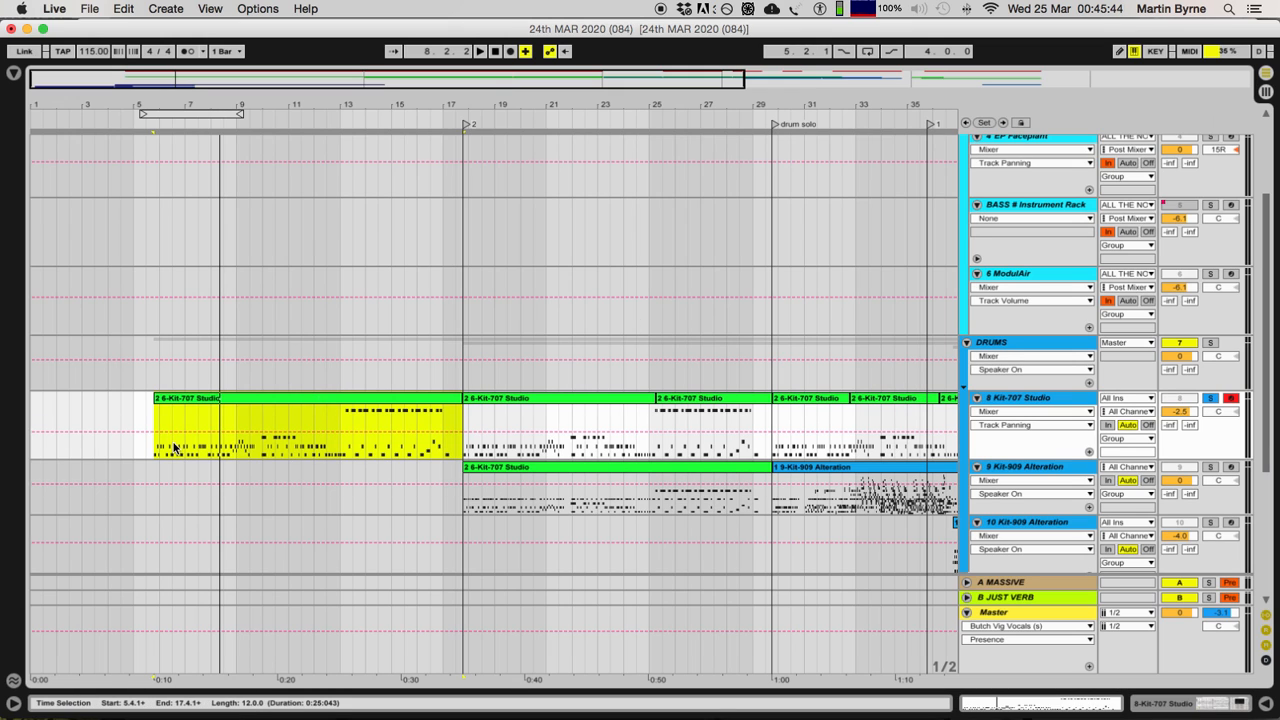
{"action": "scroll", "coordinate": [230, 455], "scroll_direction": "up", "scroll_amount": 5}
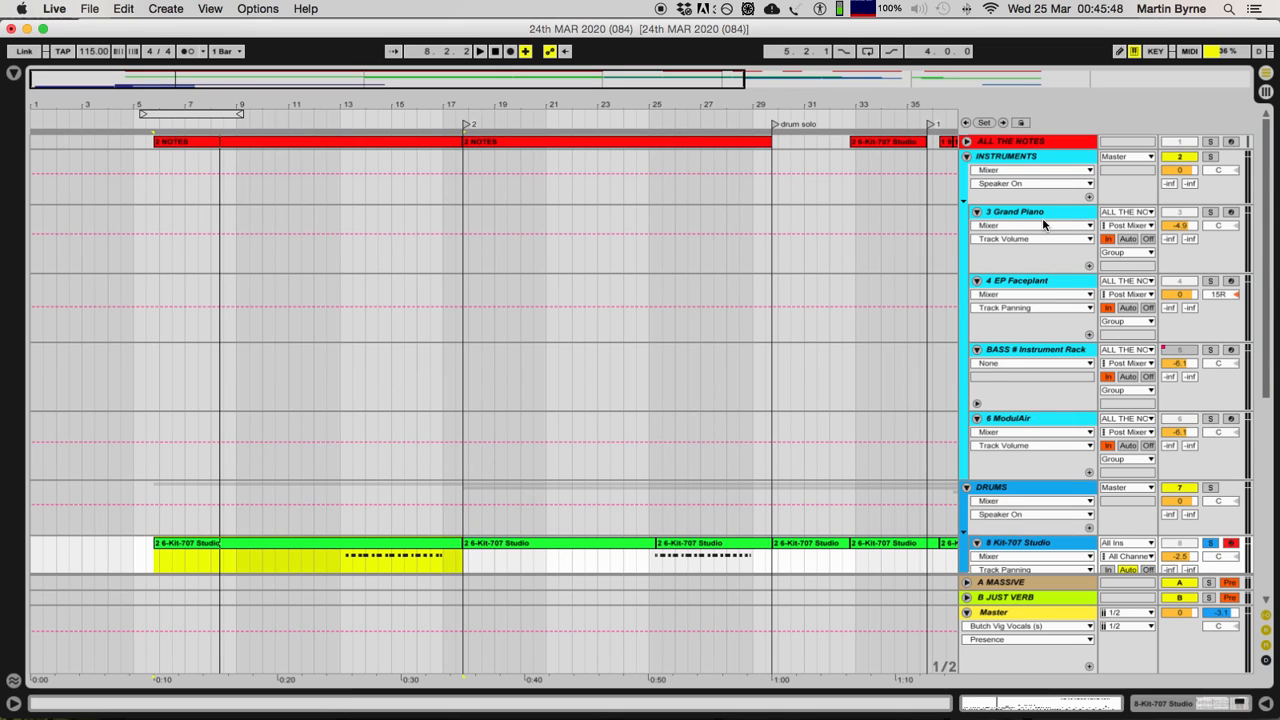
{"action": "scroll", "coordinate": [205, 450], "scroll_direction": "down", "scroll_amount": 5}
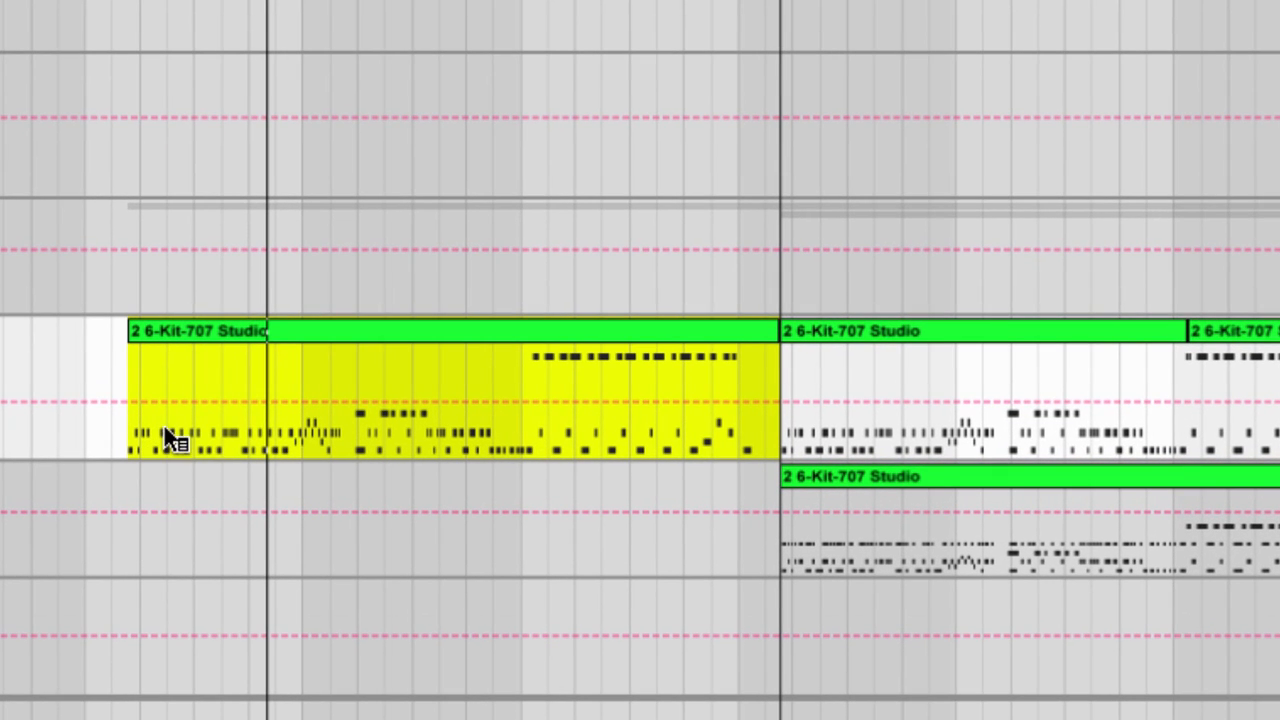
Step: Open the first Kit-707 Studio clip in the note editor, examine its notes closely during playback, and return to the arrangement
{"action": "double_click", "coordinate": [322, 328]}
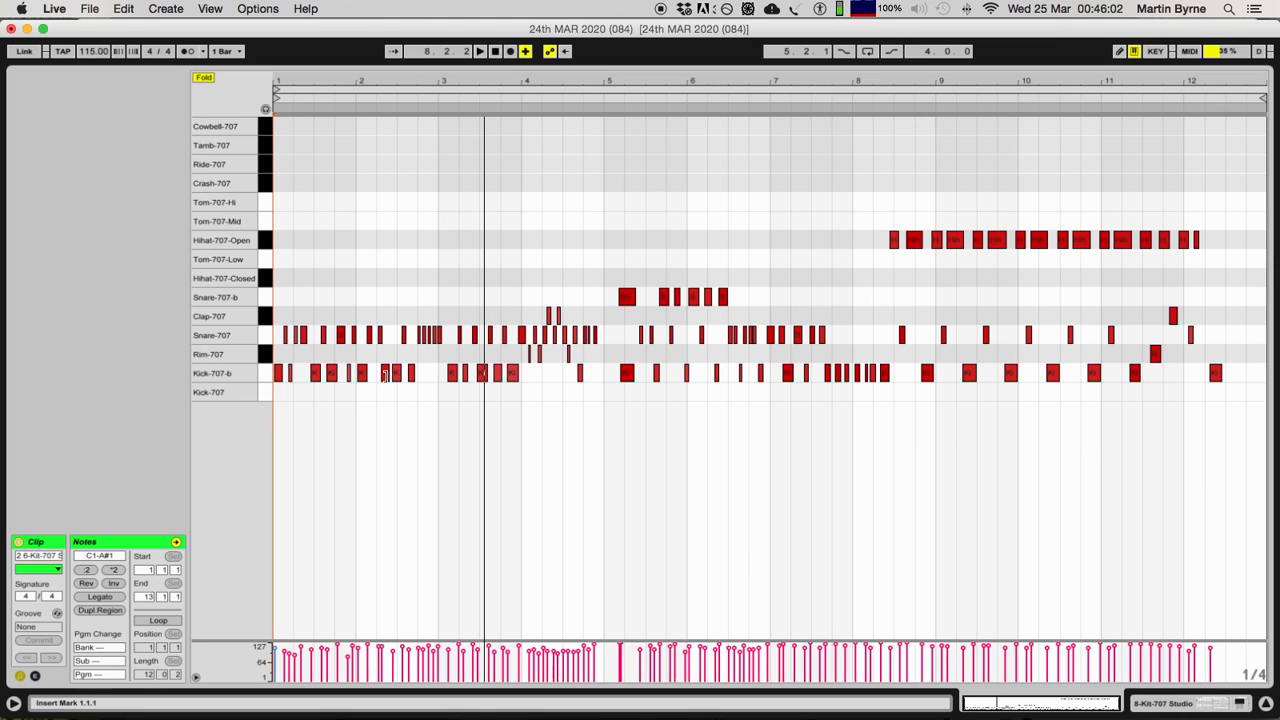
{"action": "key", "text": "space"}
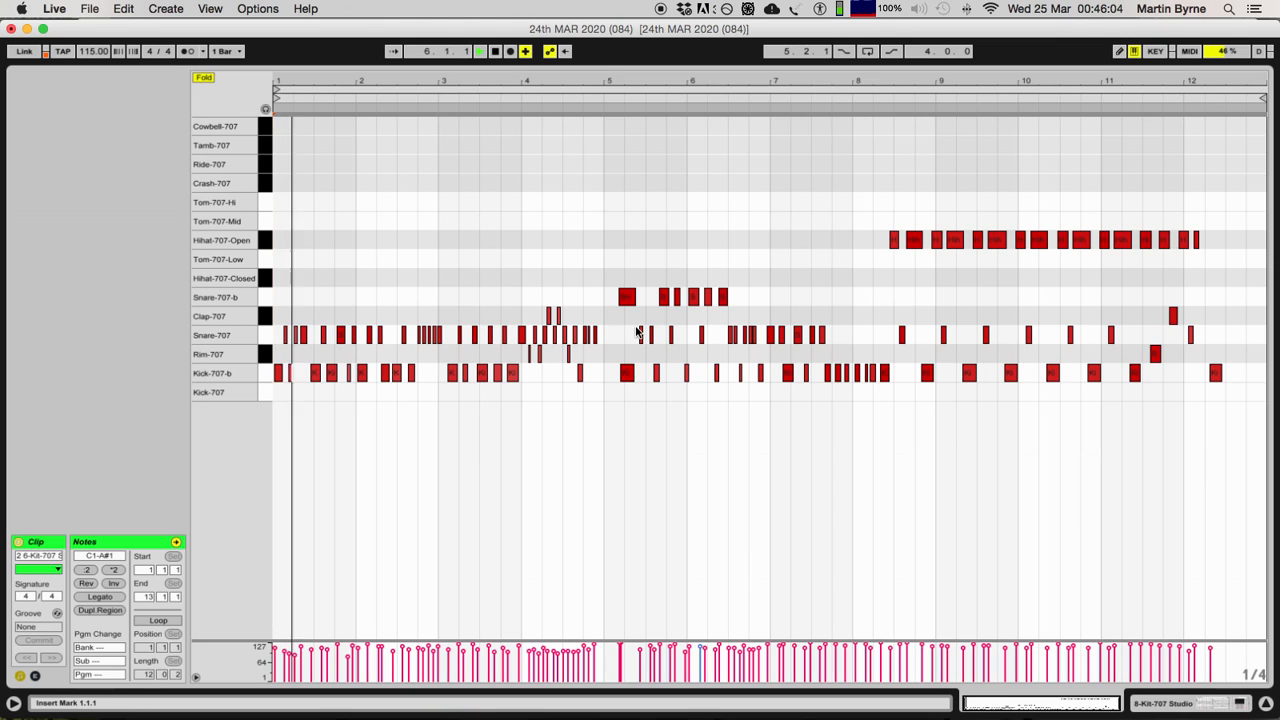
{"action": "key", "text": "plus"}
{"action": "key", "text": "plus"}
{"action": "key", "text": "plus"}
{"action": "key", "text": "plus"}
{"action": "scroll", "coordinate": [530, 351], "scroll_direction": "right", "scroll_amount": 5}
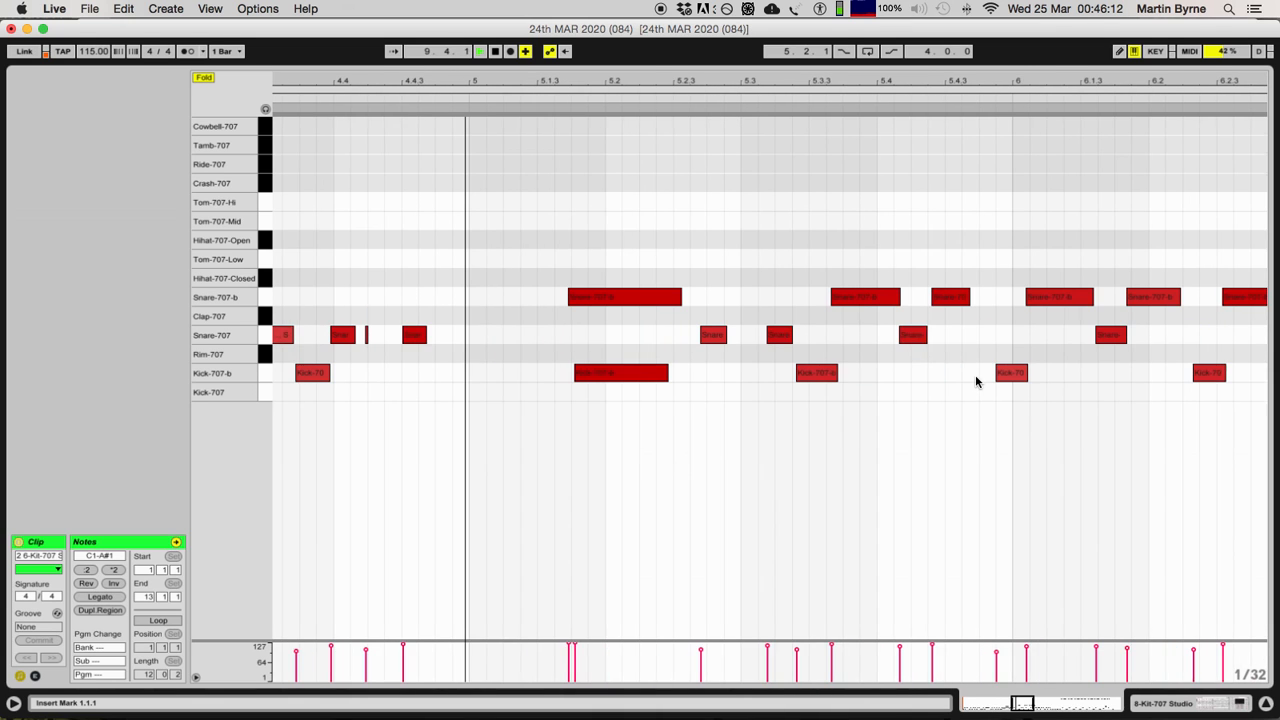
{"action": "scroll", "coordinate": [750, 353], "scroll_direction": "right", "scroll_amount": 3}
{"action": "scroll", "coordinate": [750, 353], "scroll_direction": "down", "scroll_amount": 5}
{"action": "left_click", "coordinate": [1266, 703]}
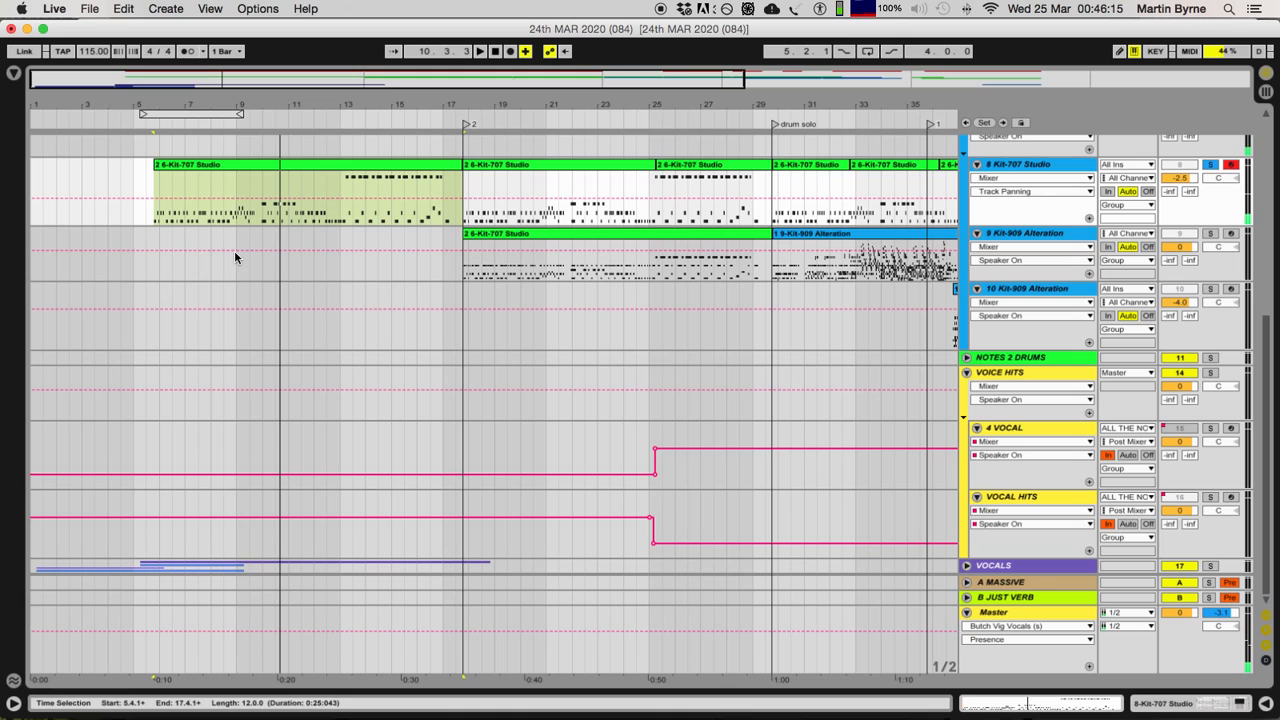
Step: Copy the first Kit-707 Studio clip onto the EP Faceplant track at bar 6 and delete the copy
{"action": "left_click", "coordinate": [270, 169]}
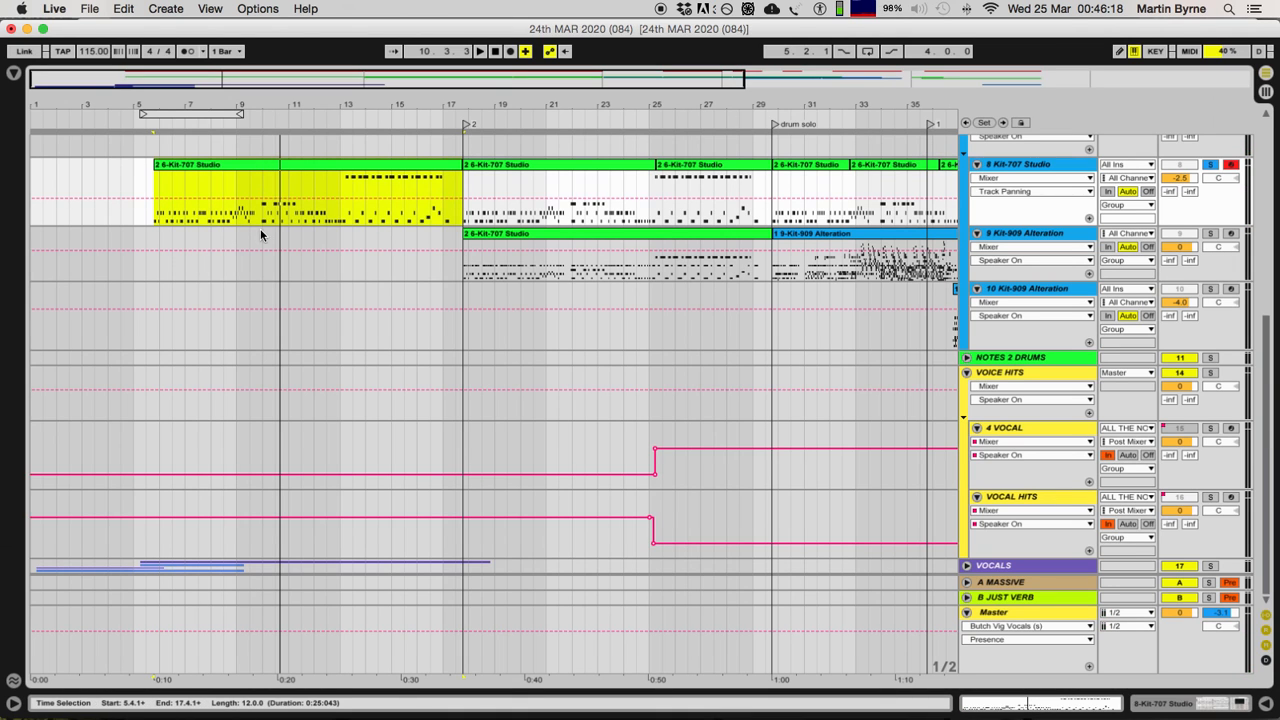
{"action": "scroll", "coordinate": [261, 240], "scroll_direction": "up", "scroll_amount": 4}
{"action": "scroll", "coordinate": [268, 380], "scroll_direction": "up", "scroll_amount": 2}
{"action": "left_click_drag", "start_coordinate": [277, 465], "coordinate": [287, 210]}
{"action": "key", "text": "Delete"}
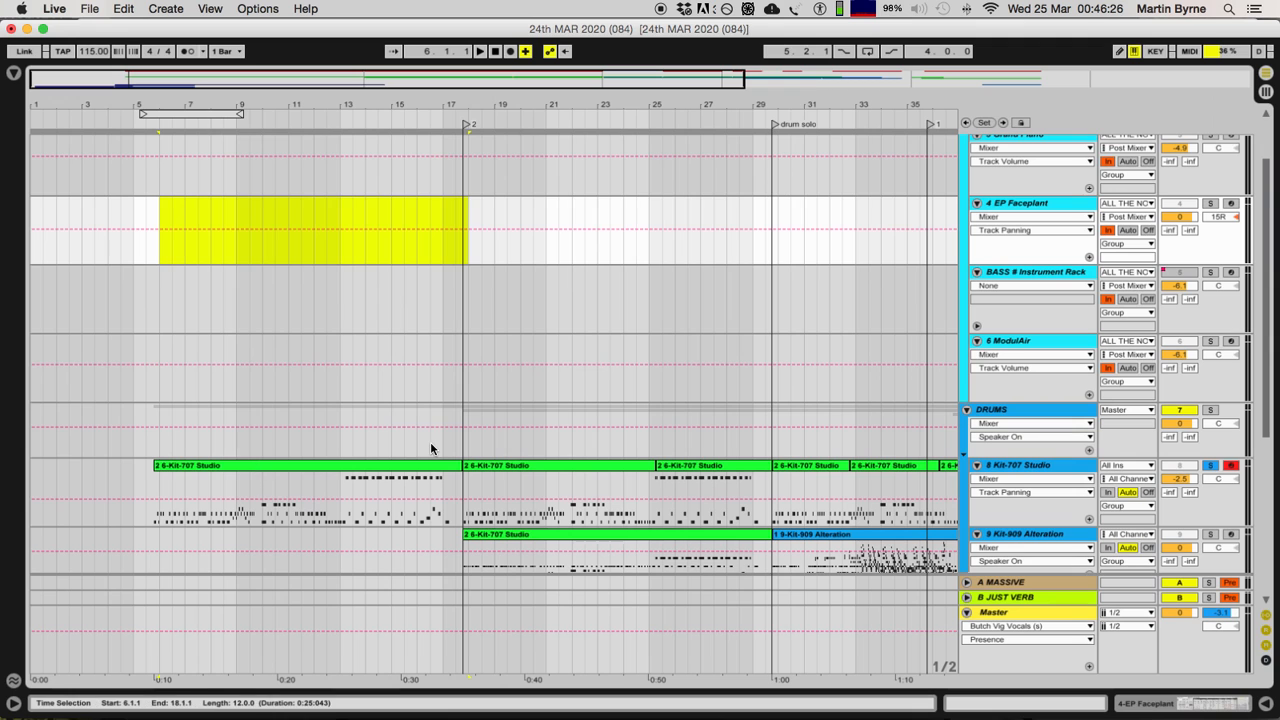
Step: Unsolo the Kit-707 Studio track and show the devices of the Grand Piano track
{"action": "scroll", "coordinate": [431, 443], "scroll_direction": "up", "scroll_amount": 2}
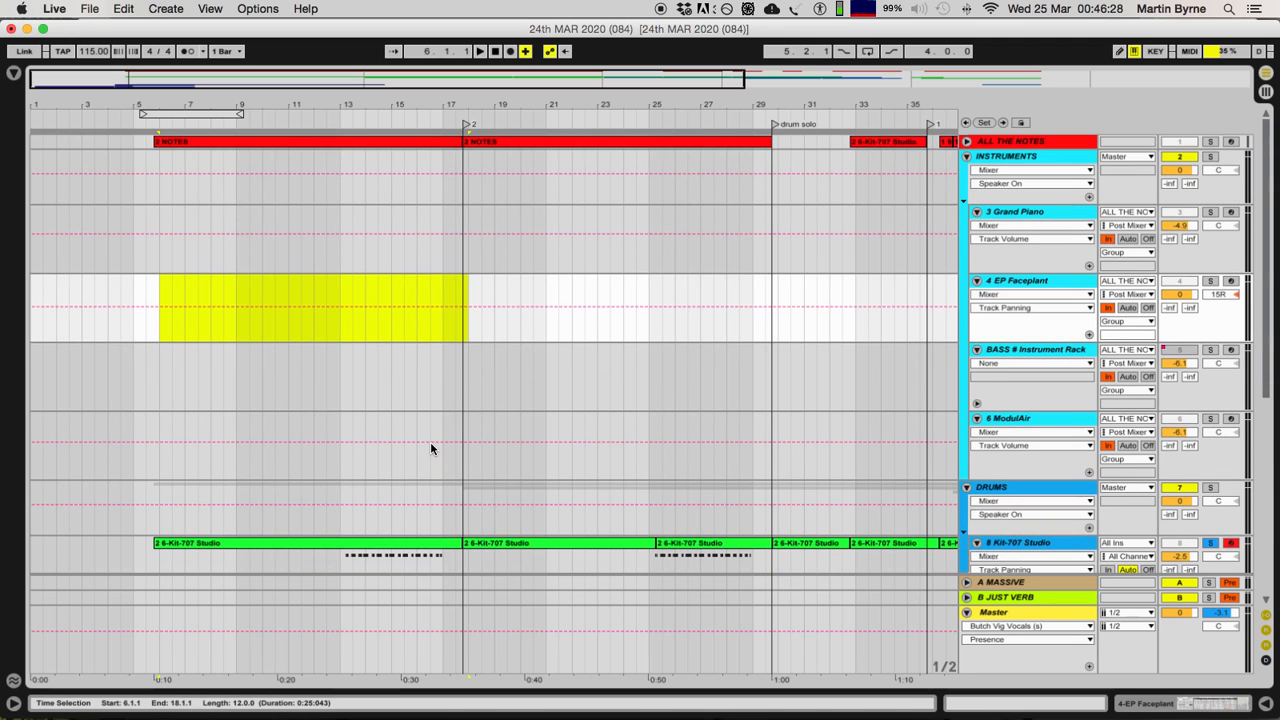
{"action": "scroll", "coordinate": [431, 443], "scroll_direction": "down", "scroll_amount": 3}
{"action": "left_click", "coordinate": [1208, 416]}
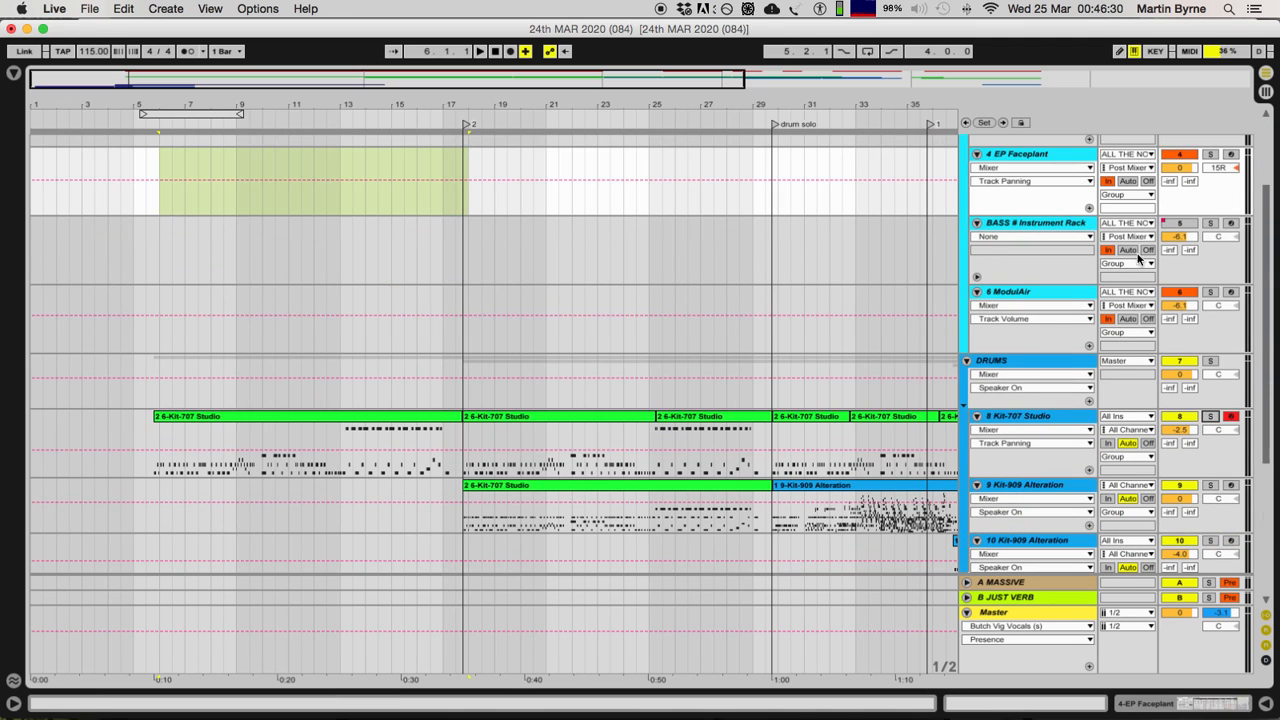
{"action": "scroll", "coordinate": [983, 161], "scroll_direction": "up", "scroll_amount": 3}
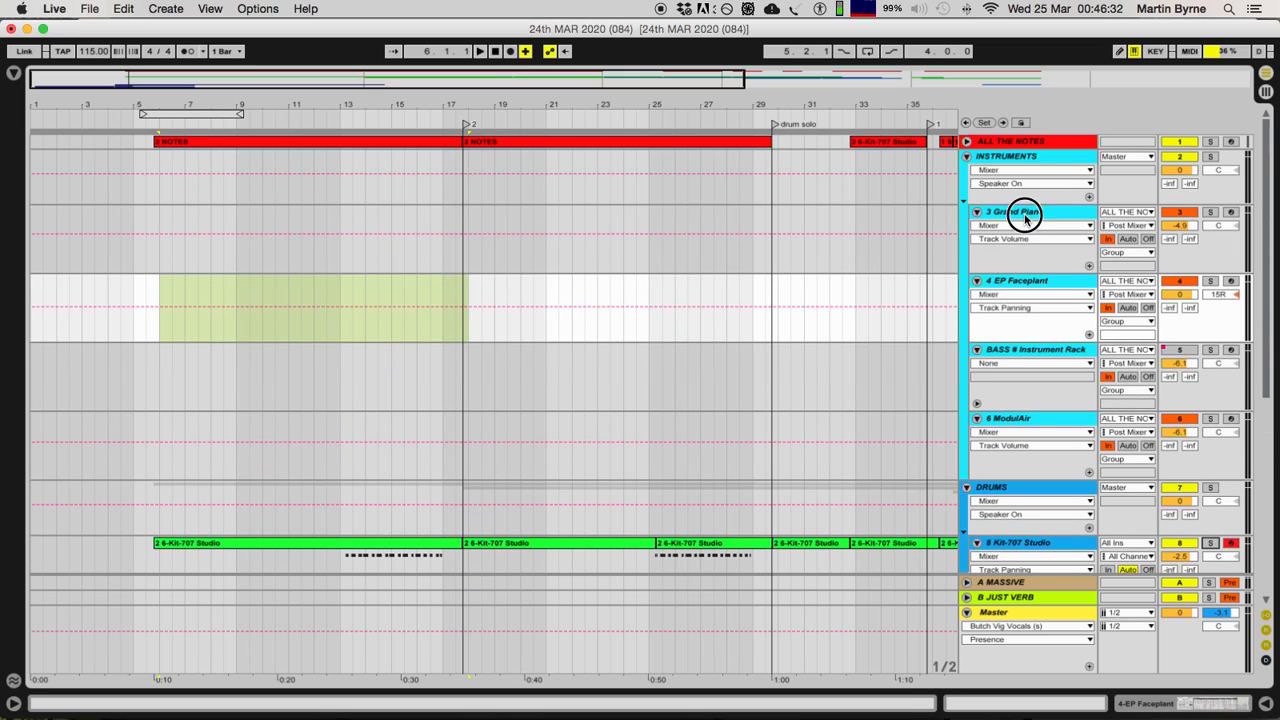
{"action": "left_click", "coordinate": [1023, 212]}
{"action": "left_click", "coordinate": [1165, 703]}
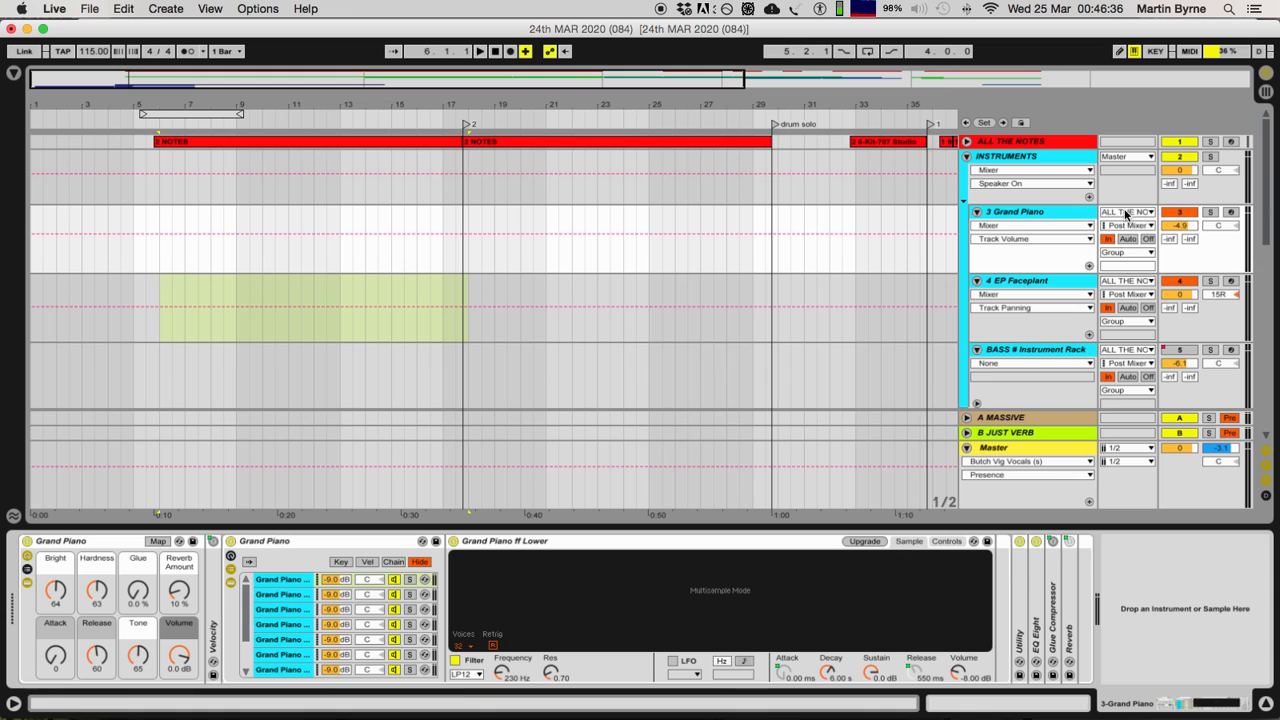
Step: Set the Grand Piano track's MIDI input to 8-Kit-707 Studio
{"action": "scroll", "coordinate": [1118, 259], "scroll_direction": "down", "scroll_amount": 5}
{"action": "scroll", "coordinate": [1118, 259], "scroll_direction": "up", "scroll_amount": 4}
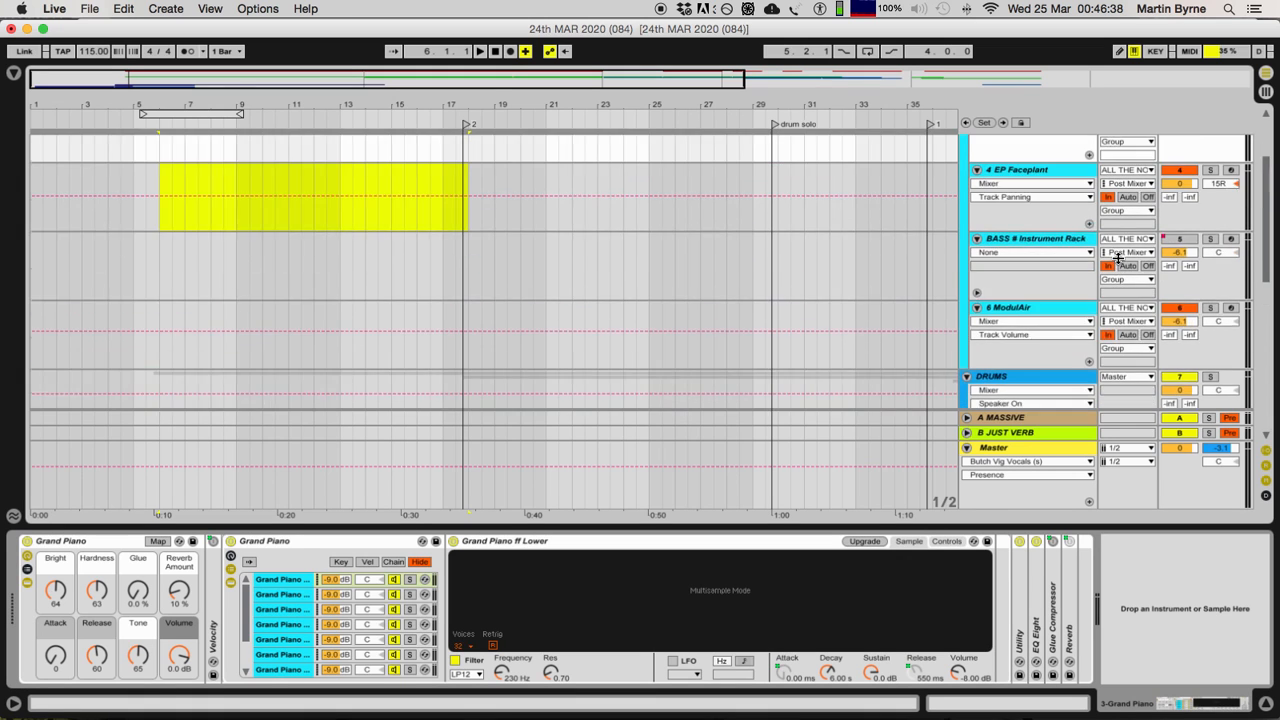
{"action": "scroll", "coordinate": [1118, 259], "scroll_direction": "down", "scroll_amount": 8}
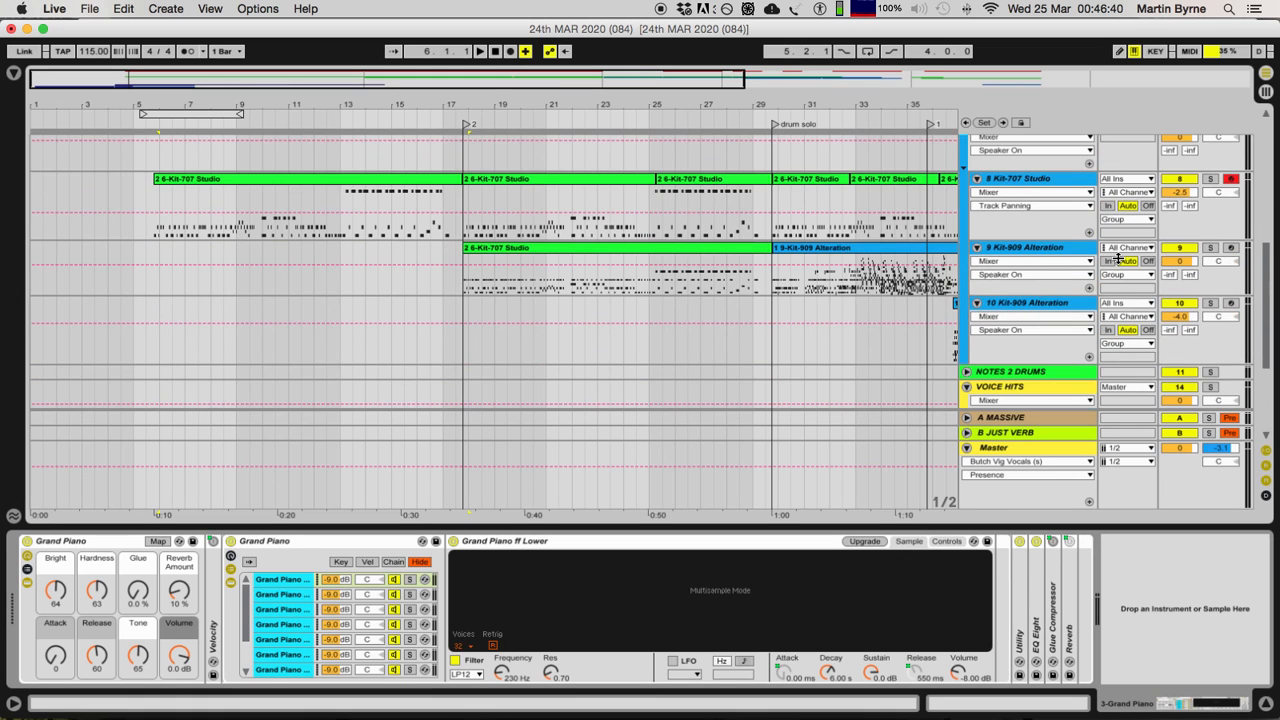
{"action": "scroll", "coordinate": [1118, 259], "scroll_direction": "up", "scroll_amount": 8}
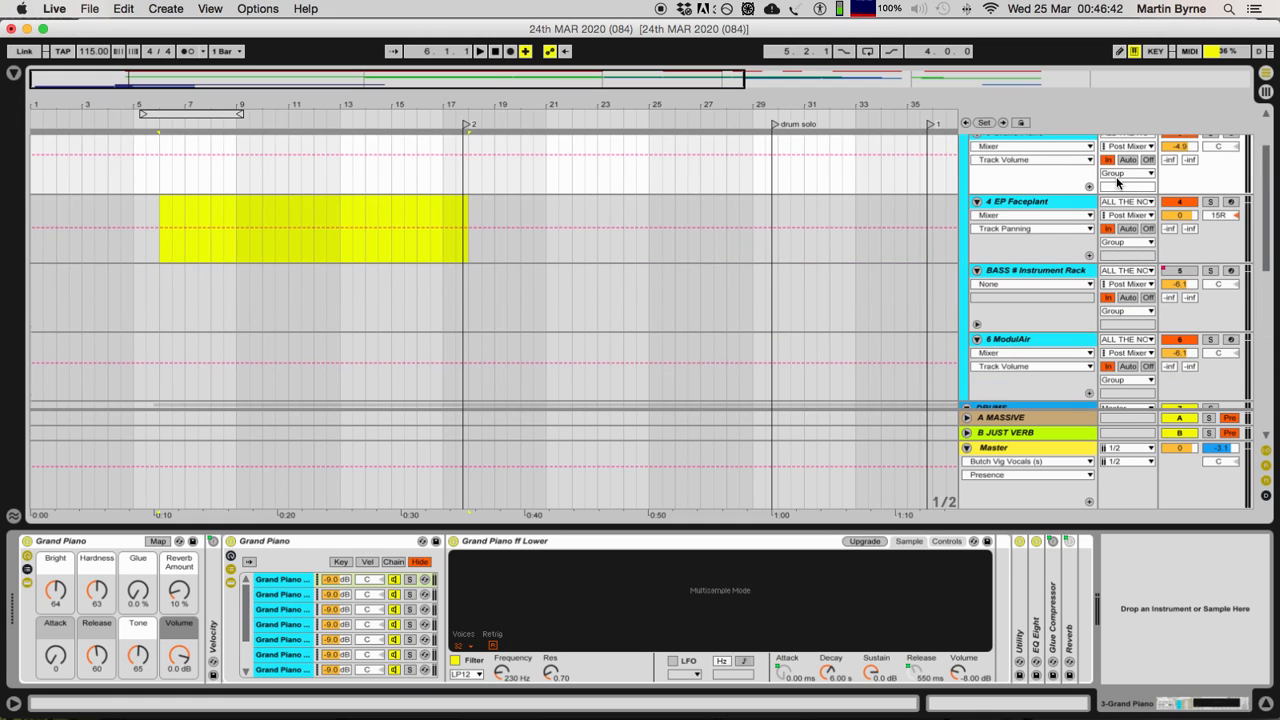
{"action": "left_click", "coordinate": [1125, 213]}
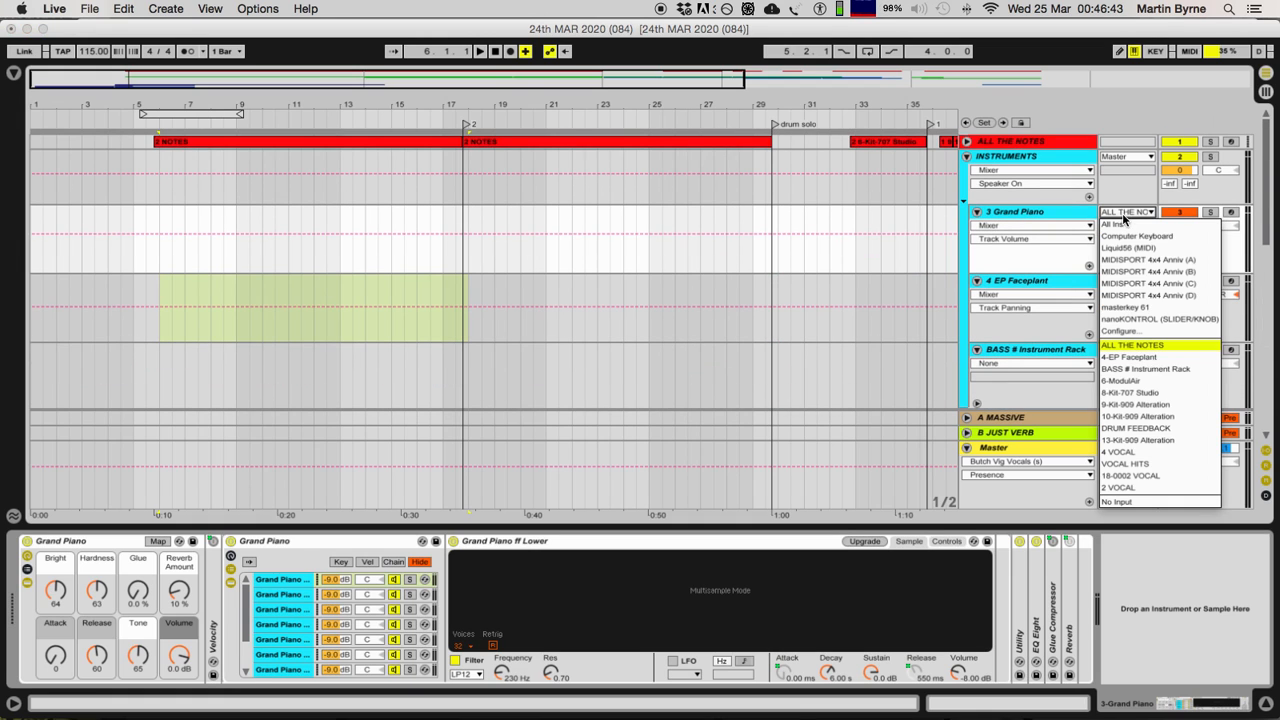
{"action": "left_click", "coordinate": [1151, 394]}
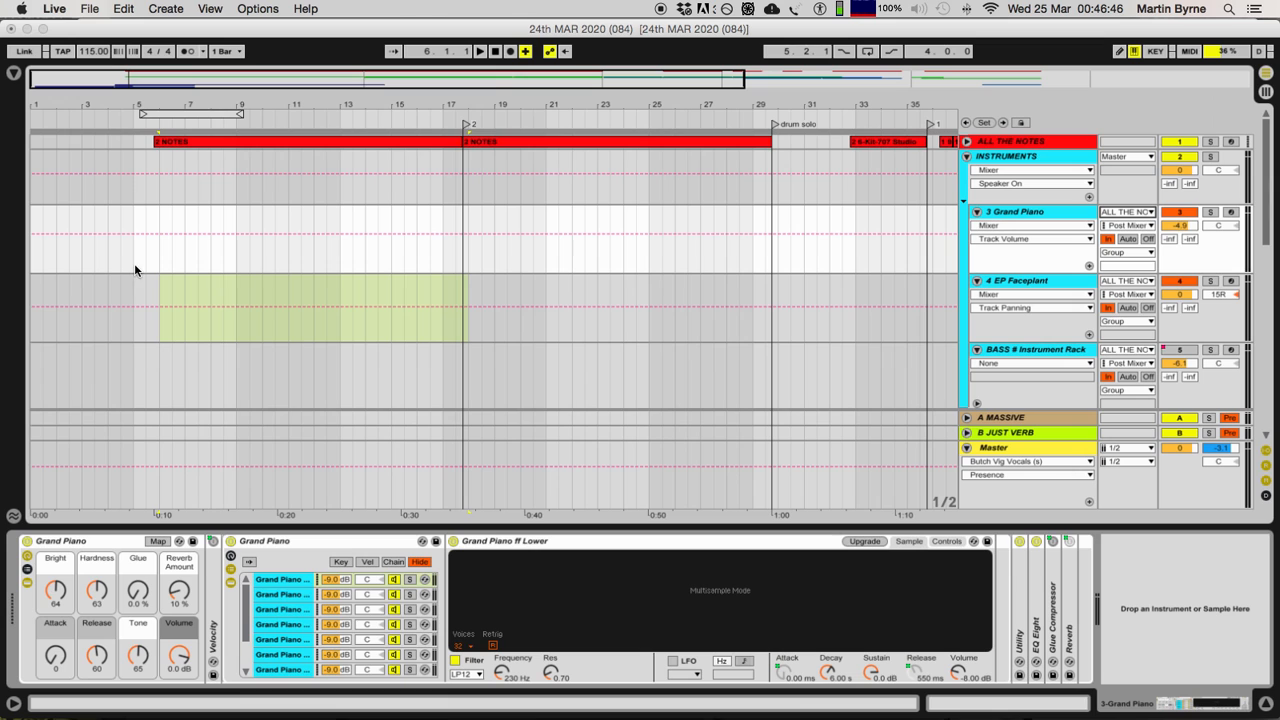
Step: Place the insert marker at 6.1.1 on the Grand Piano track and play the piano soloed from there
{"action": "left_click", "coordinate": [159, 262]}
{"action": "key", "text": "space"}
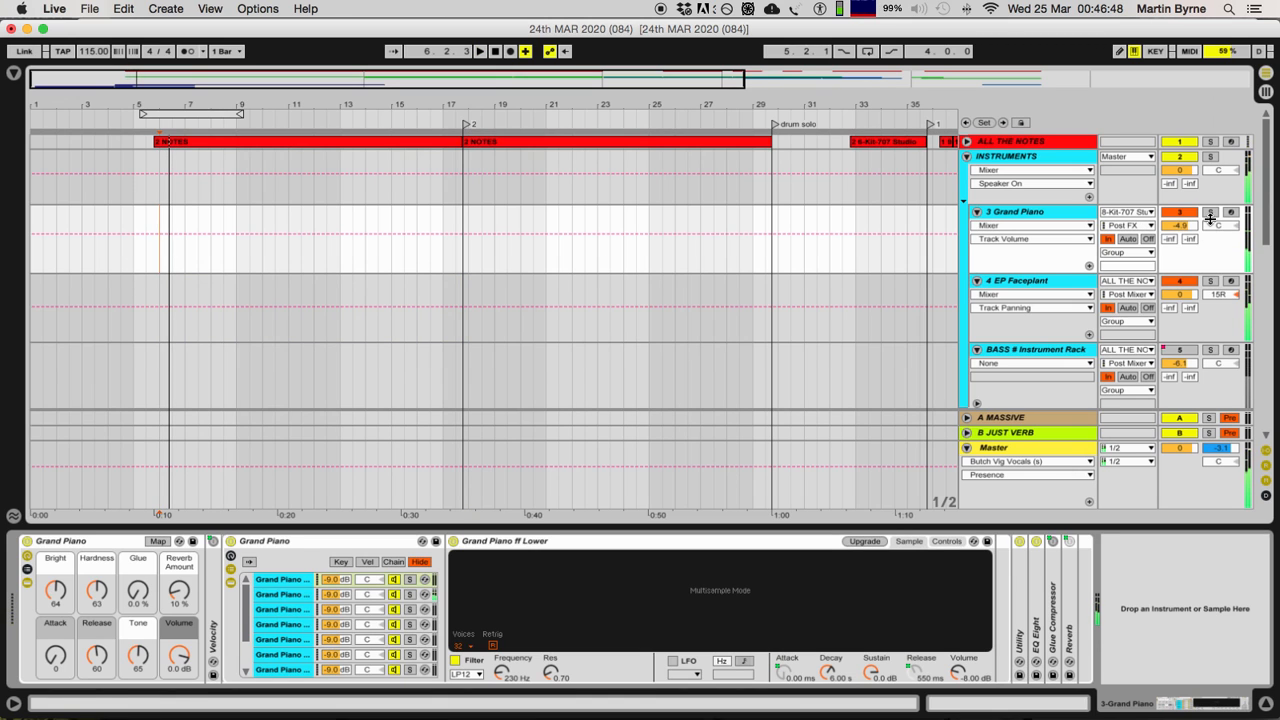
{"action": "scroll", "coordinate": [1208, 235], "scroll_direction": "down", "scroll_amount": 5}
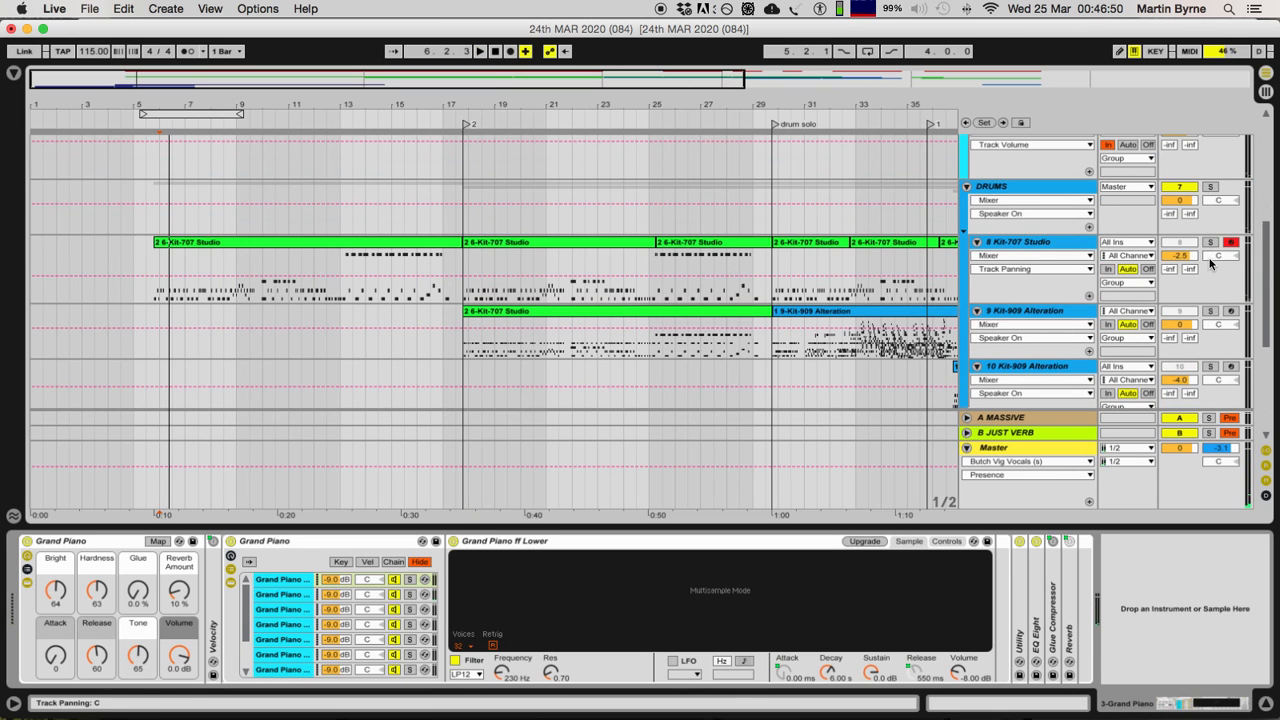
{"action": "scroll", "coordinate": [175, 313], "scroll_direction": "up", "scroll_amount": 5}
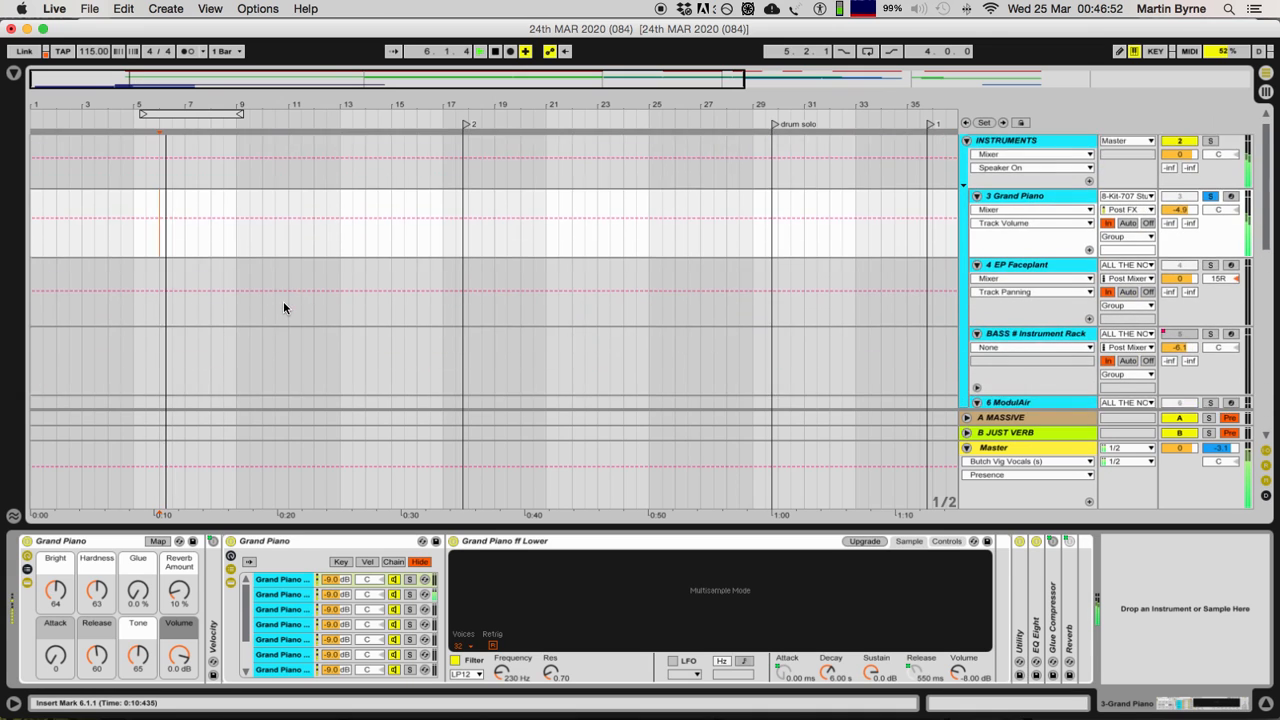
{"action": "scroll", "coordinate": [283, 301], "scroll_direction": "down", "scroll_amount": 2}
{"action": "scroll", "coordinate": [283, 302], "scroll_direction": "up", "scroll_amount": 3}
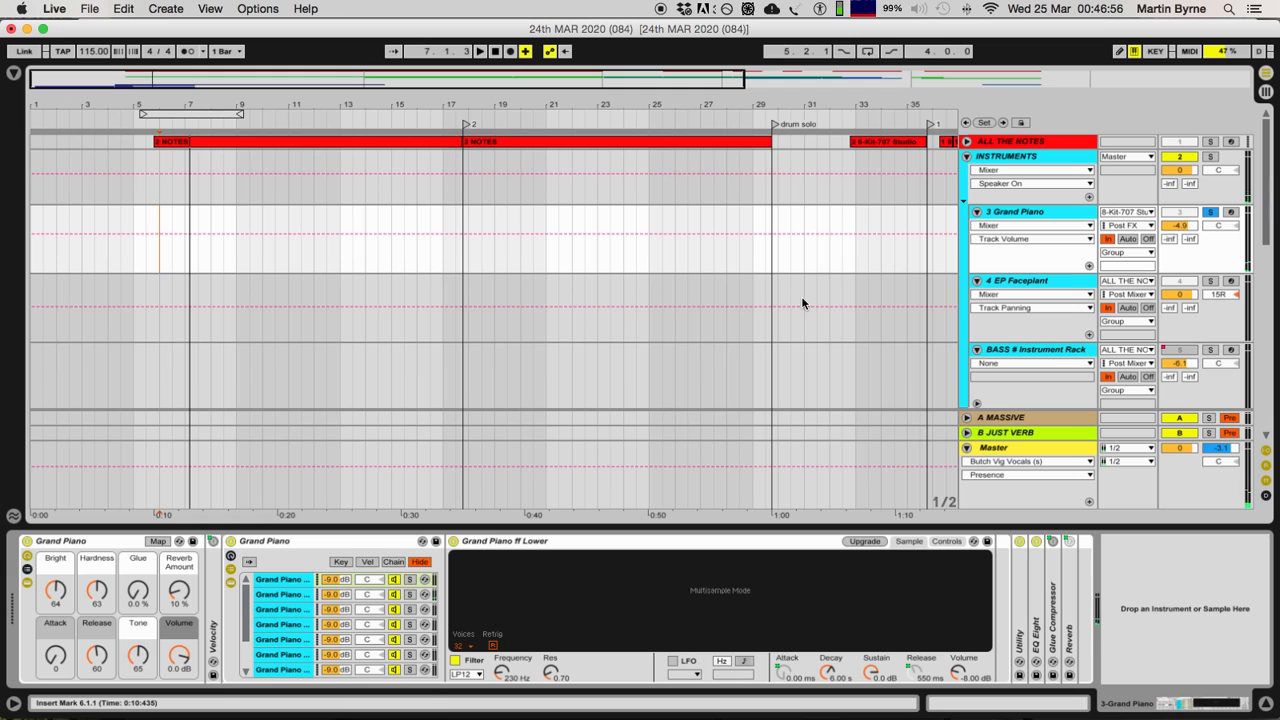
Step: Solo the Kit-707 Studio track, open its first clip in the note editor, and play it
{"action": "scroll", "coordinate": [801, 296], "scroll_direction": "down", "scroll_amount": 10}
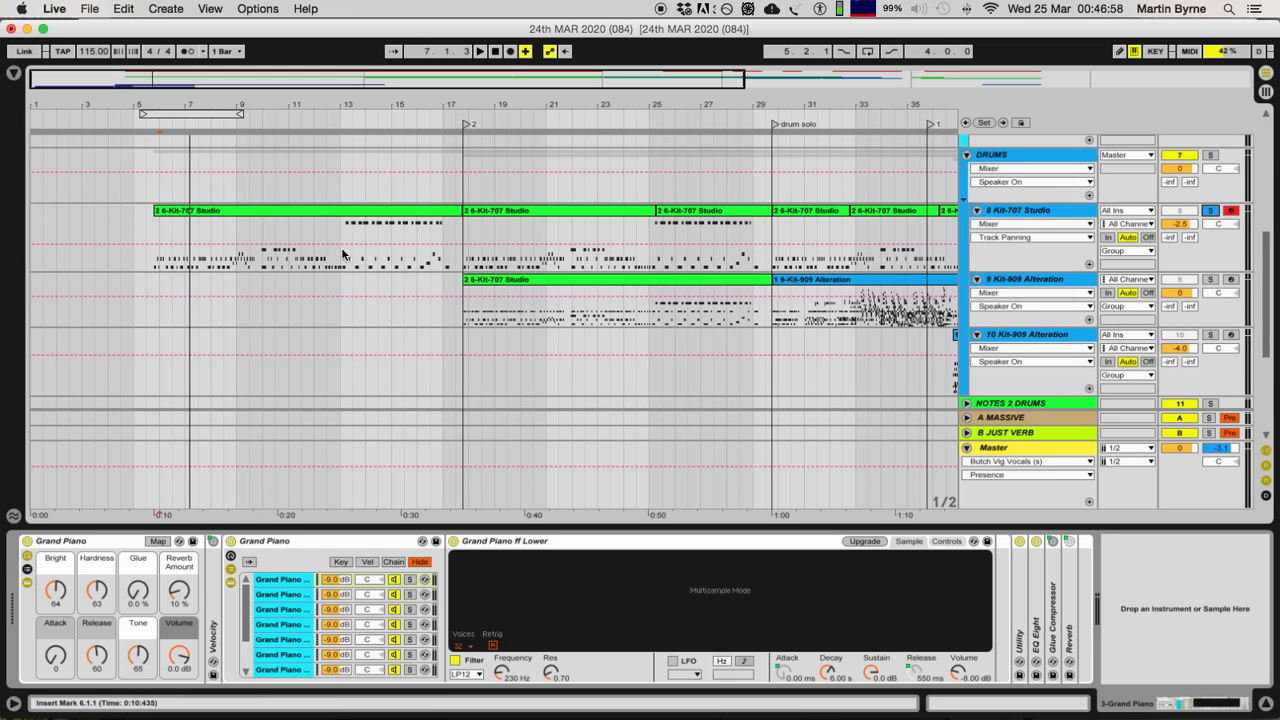
{"action": "double_click", "coordinate": [313, 210]}
{"action": "key", "text": "space"}
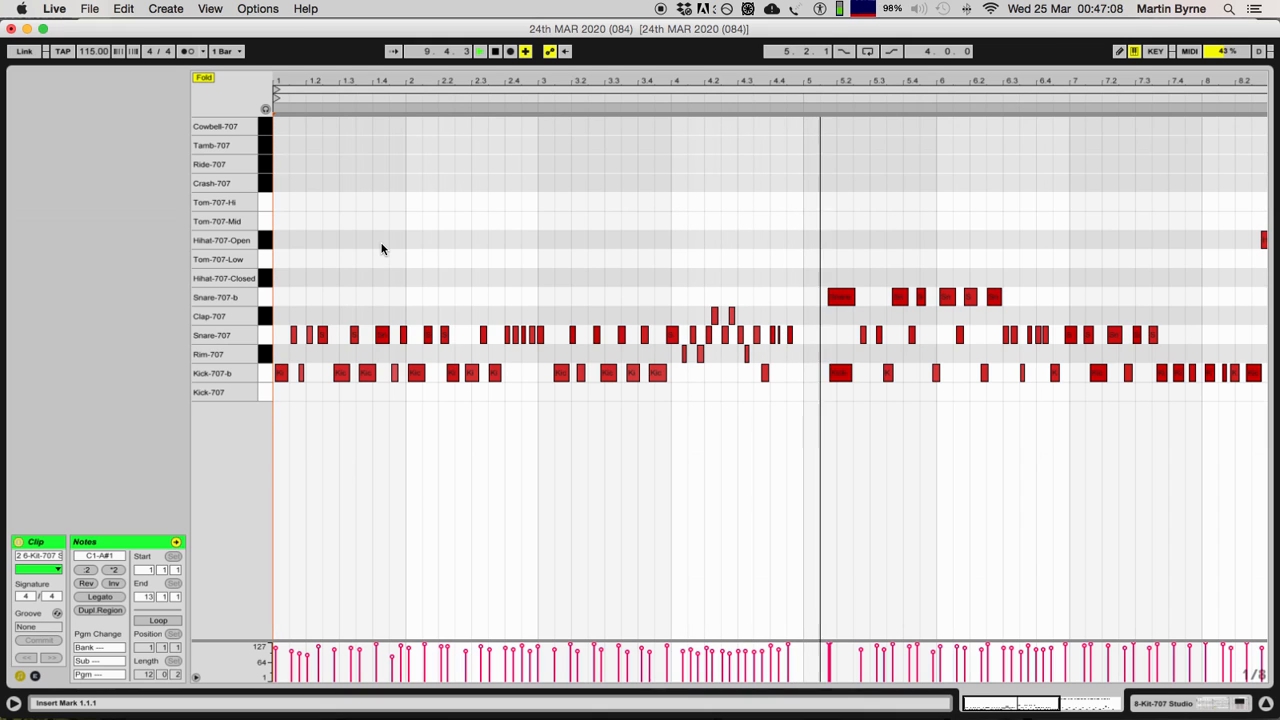
Step: Stop playback, close the drum clip's note editor, and clear the solos on the Kit-707 Studio and Grand Piano tracks
{"action": "key", "text": "space"}
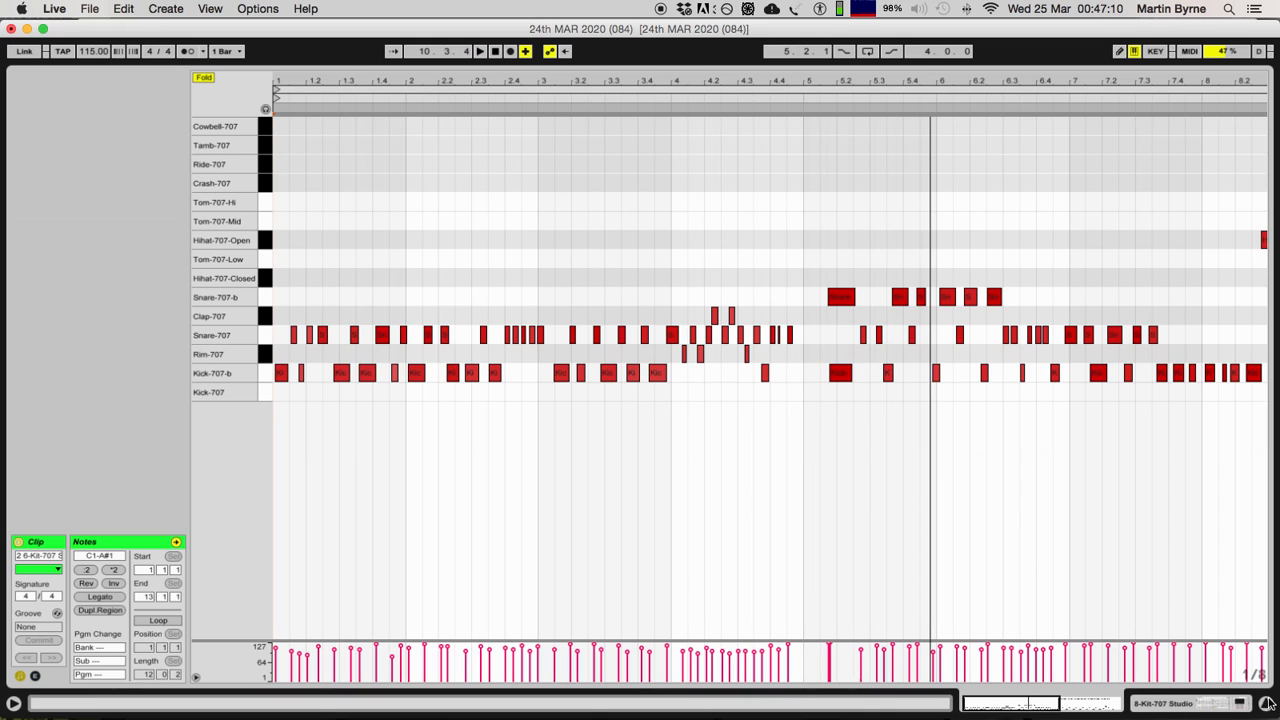
{"action": "left_click", "coordinate": [1265, 704]}
{"action": "scroll", "coordinate": [680, 340], "scroll_direction": "up", "scroll_amount": 10}
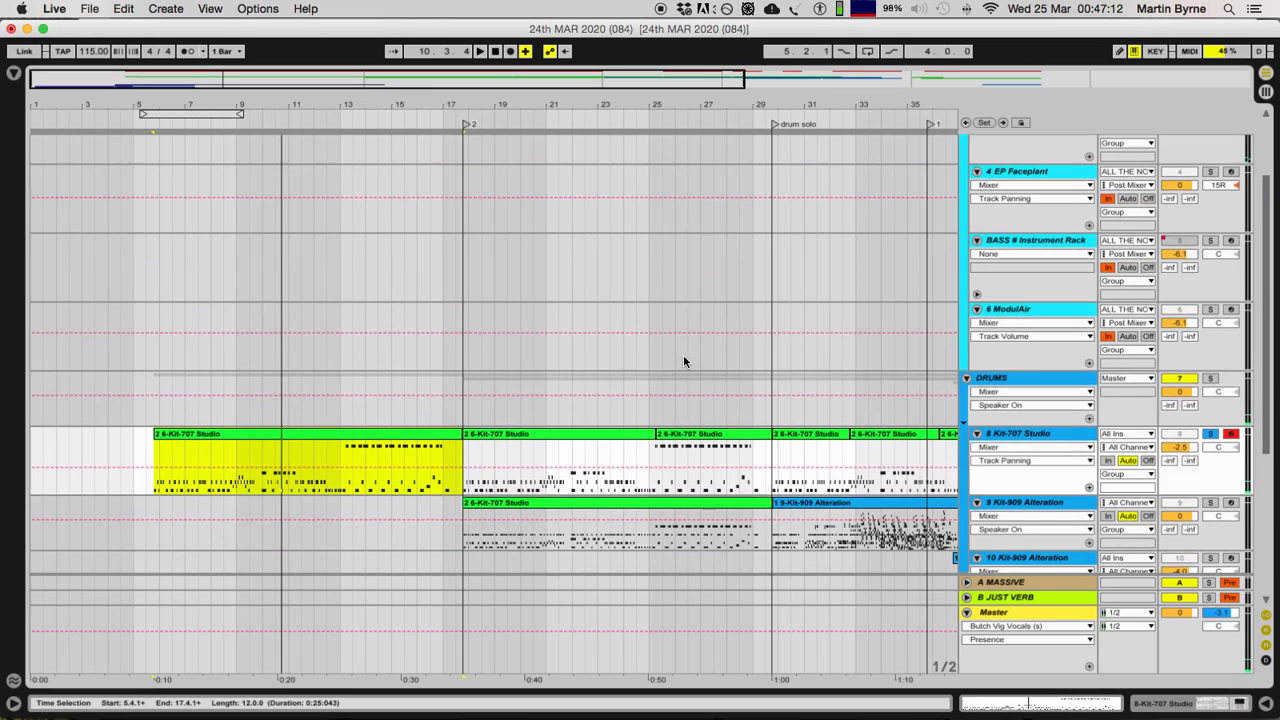
{"action": "left_click", "coordinate": [1210, 212]}
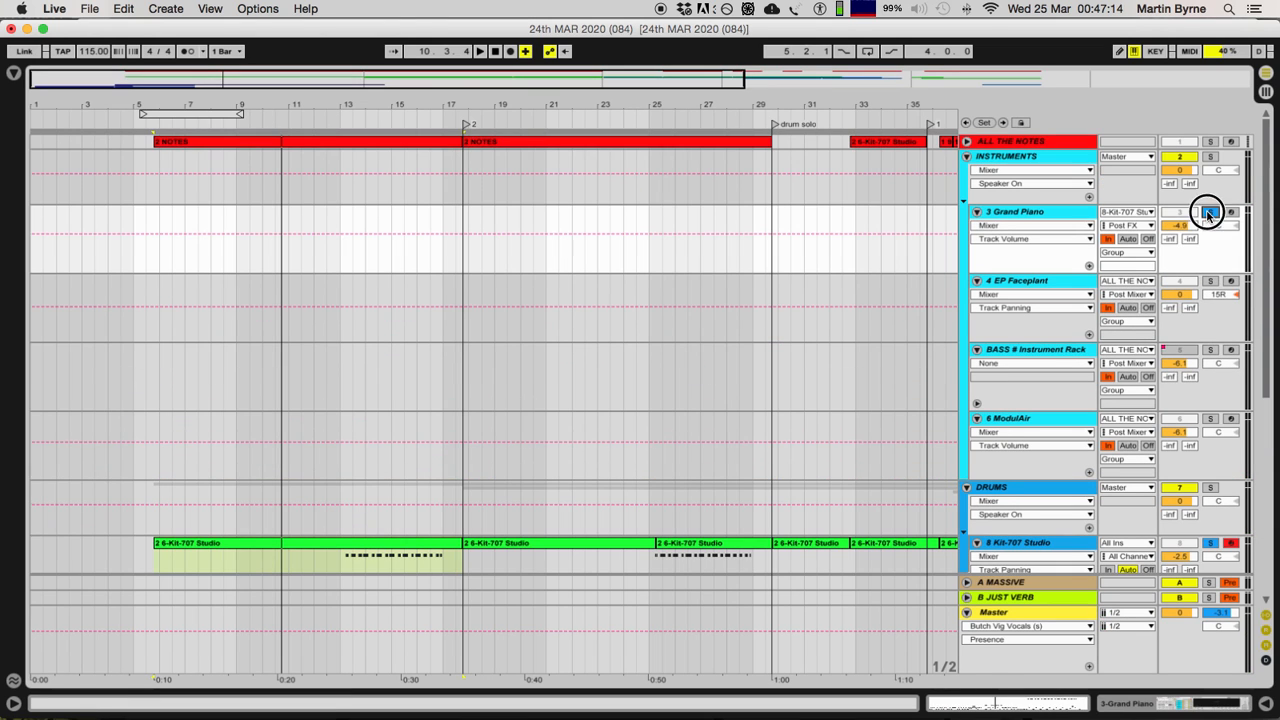
Step: Set the Grand Piano track's MIDI input to ALL THE NOTES
{"action": "left_click", "coordinate": [1040, 211]}
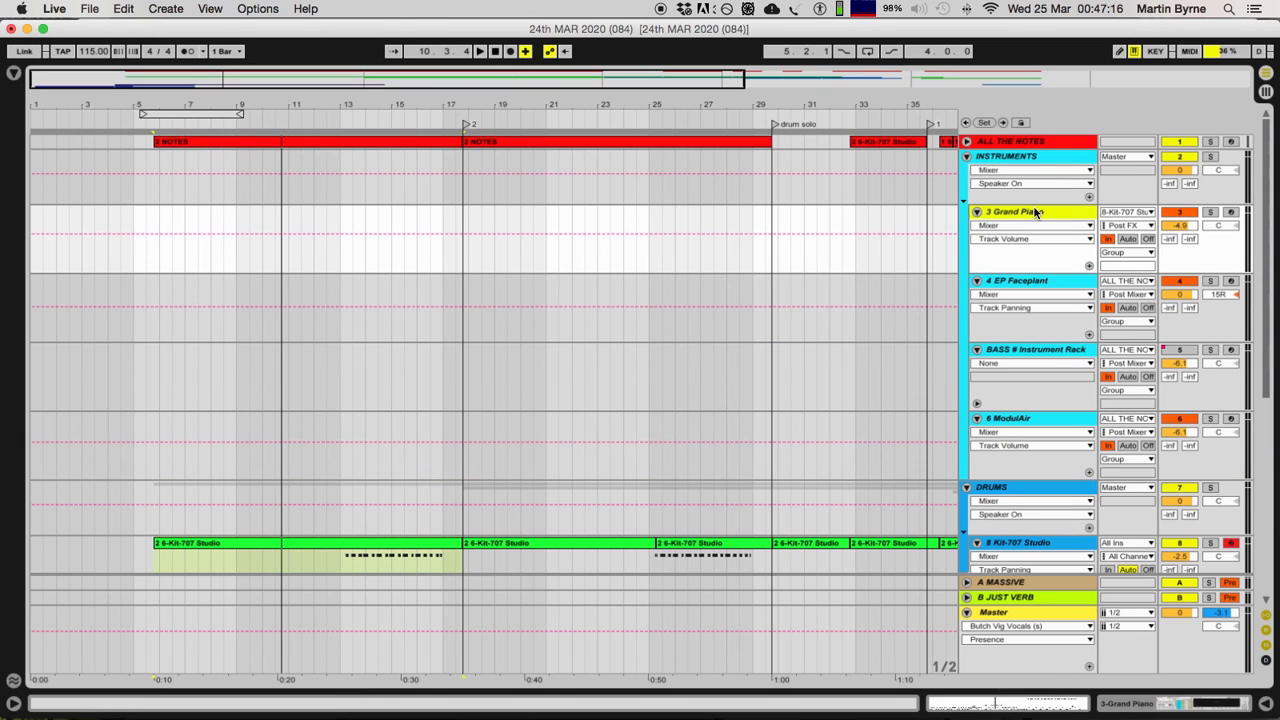
{"action": "left_click", "coordinate": [1125, 212]}
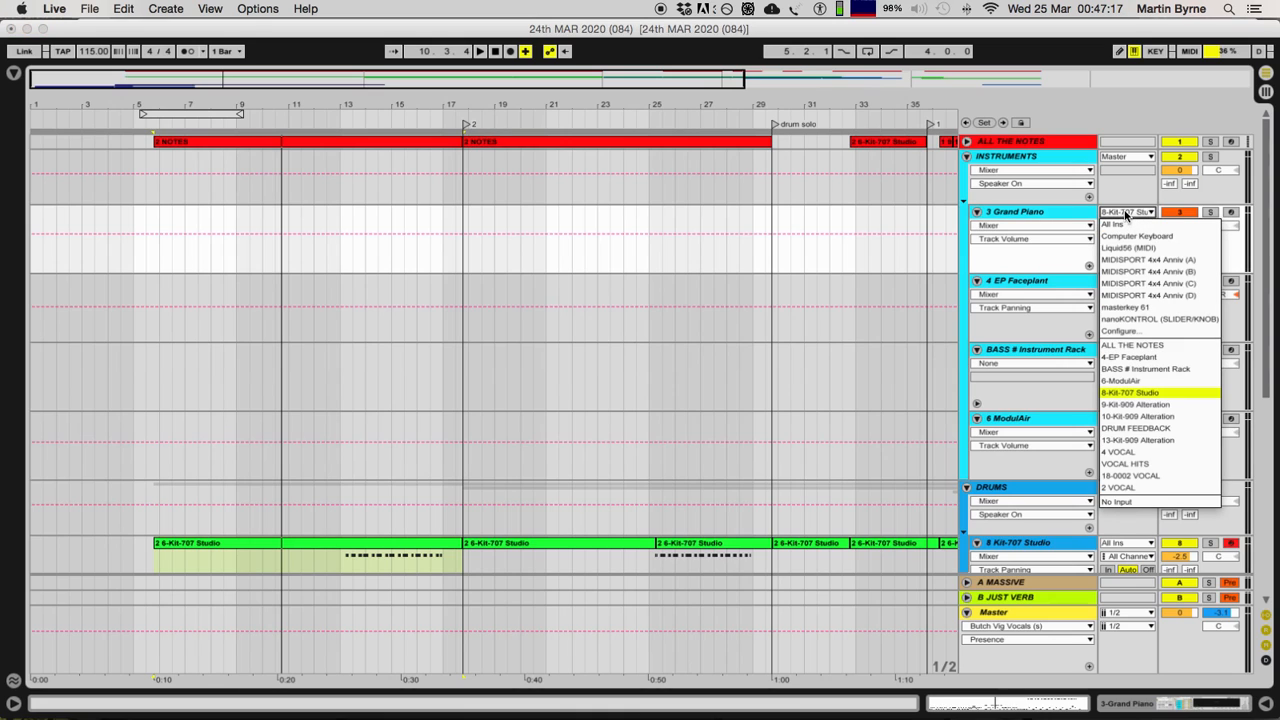
{"action": "left_click", "coordinate": [1152, 344]}
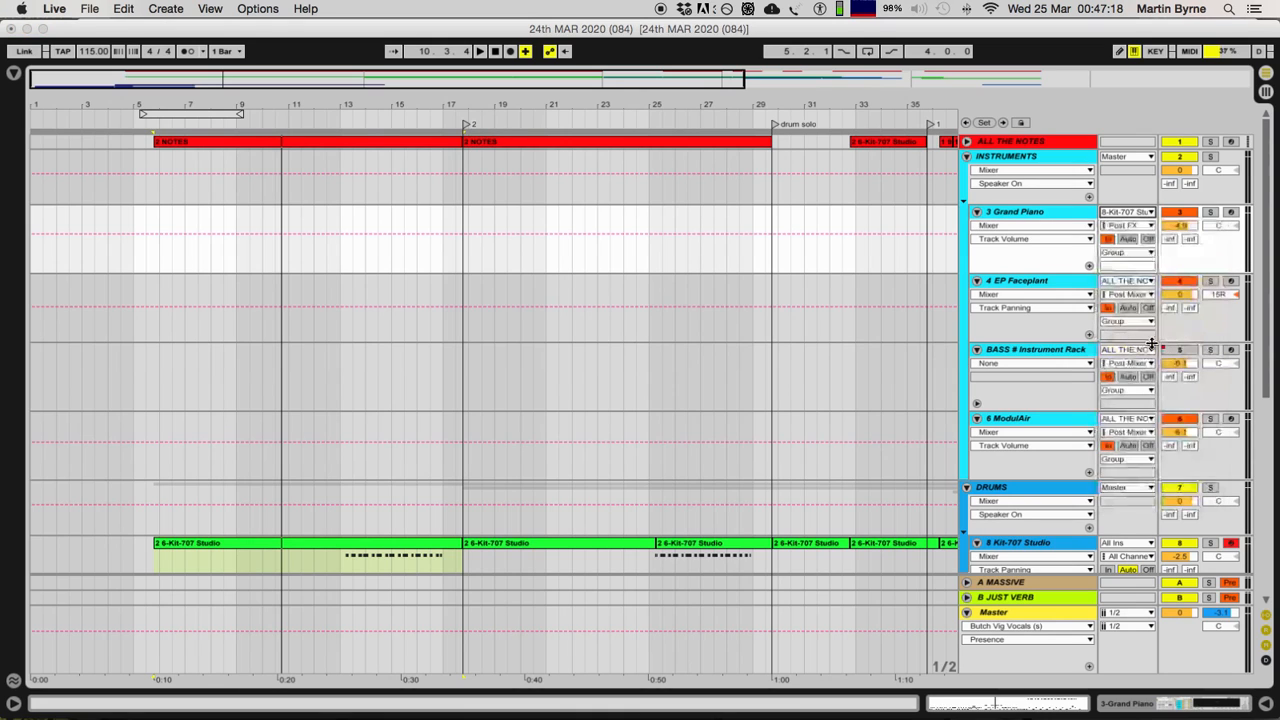
Step: Unfold the ALL THE NOTES track and enlarge its height to make its clips' notes readable
{"action": "left_click", "coordinate": [967, 141]}
{"action": "left_click", "coordinate": [1025, 145]}
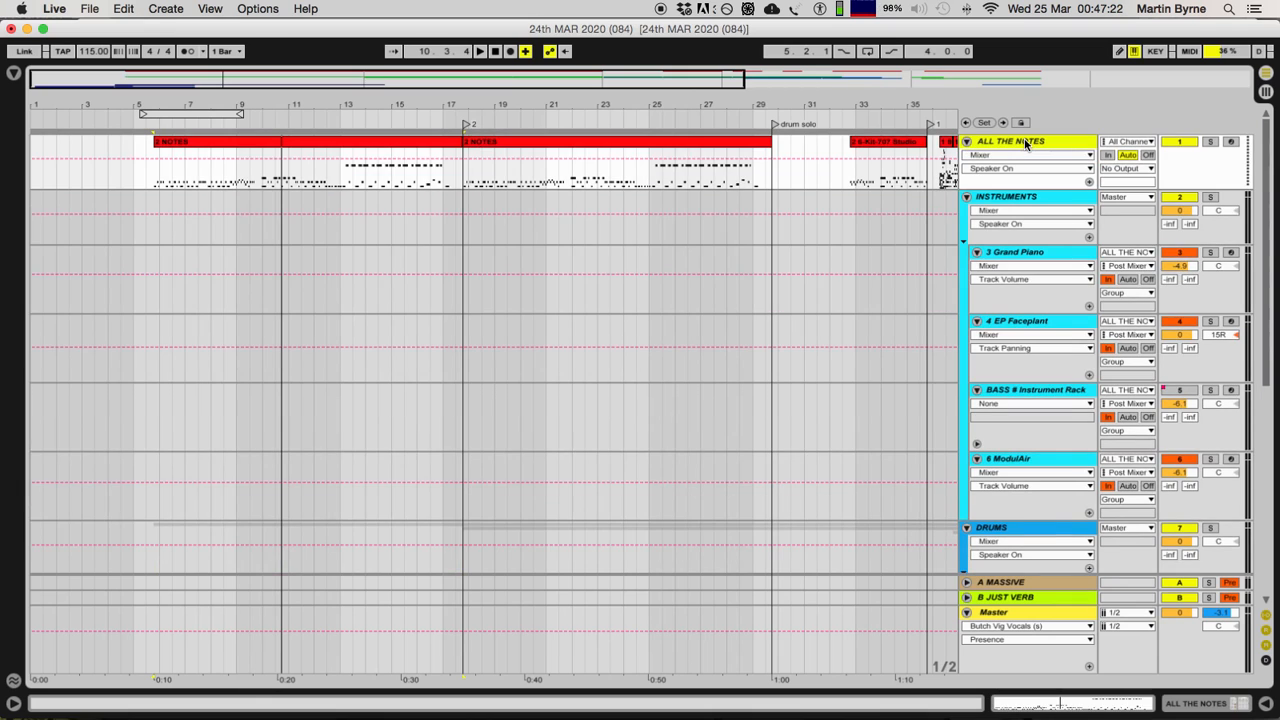
{"action": "left_click_drag", "start_coordinate": [1024, 186], "coordinate": [1029, 418]}
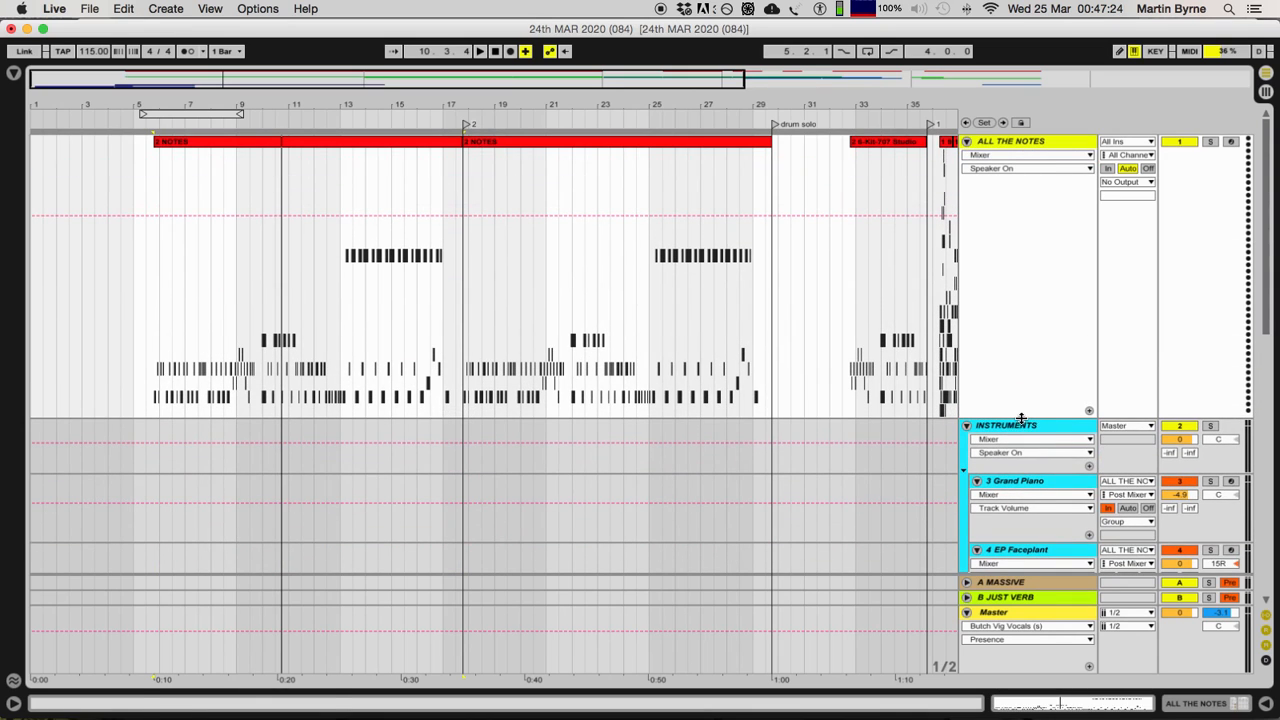
Step: Compare the first Kit-707 Studio drum clip with the first 2 NOTES clip on the ALL THE NOTES track
{"action": "scroll", "coordinate": [462, 388], "scroll_direction": "down", "scroll_amount": 10}
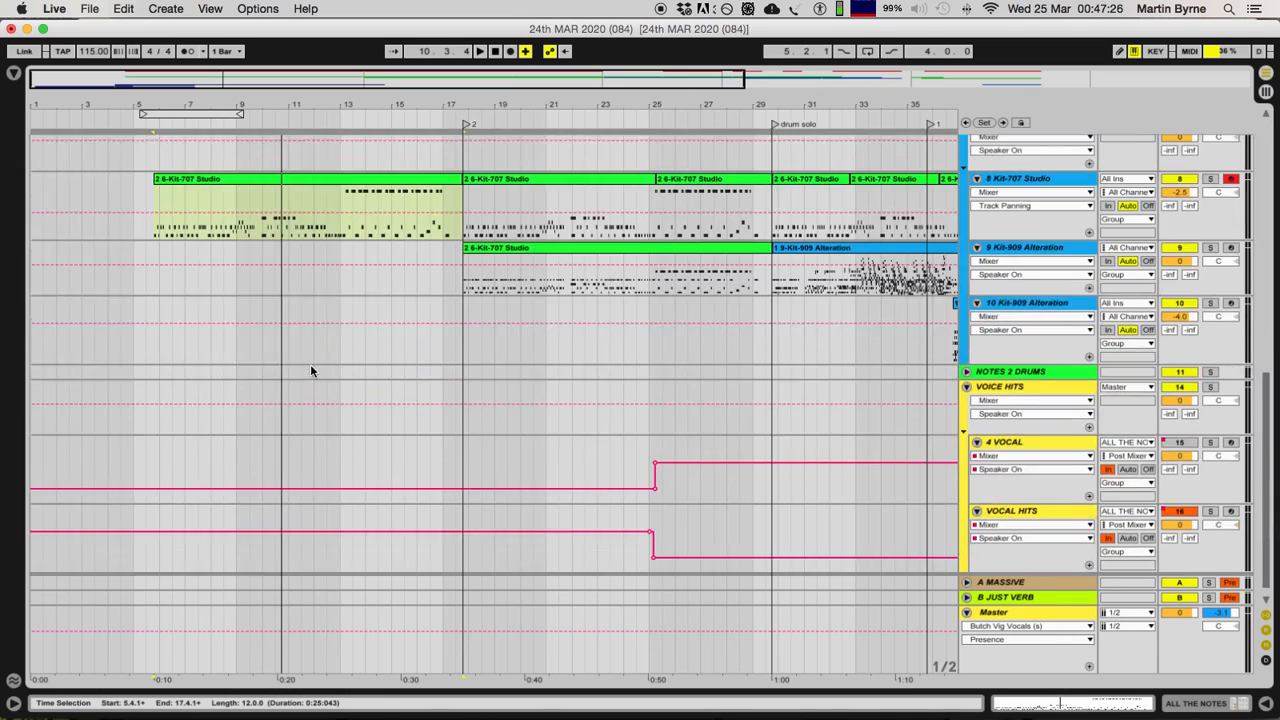
{"action": "left_click", "coordinate": [248, 215]}
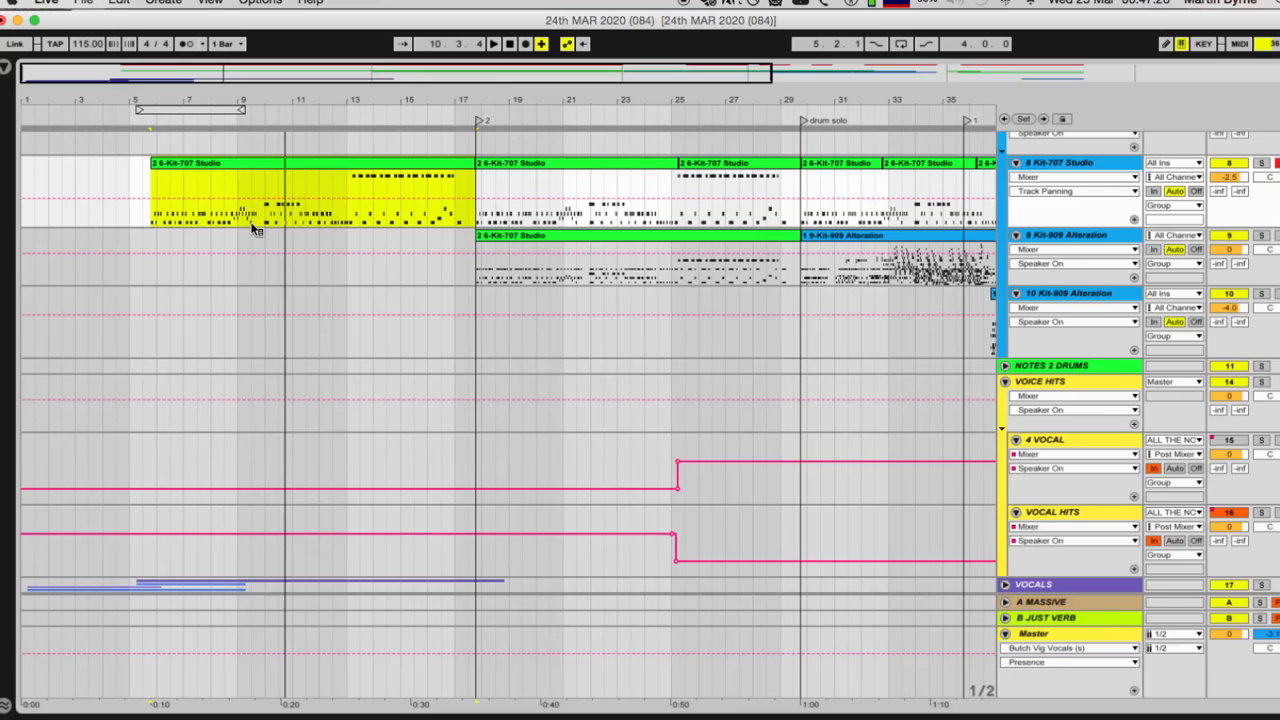
{"action": "scroll", "coordinate": [266, 230], "scroll_direction": "up", "scroll_amount": 10}
{"action": "left_click", "coordinate": [247, 146]}
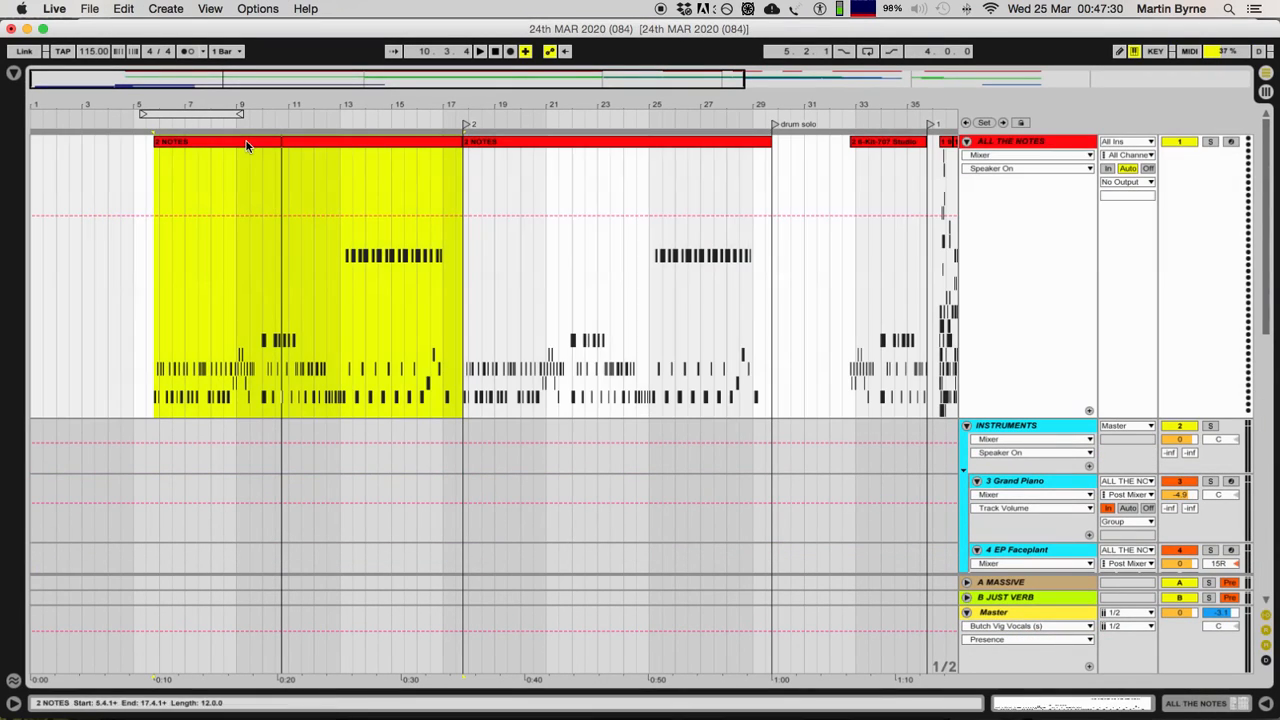
{"action": "key", "text": "plus"}
{"action": "key", "text": "plus"}
{"action": "key", "text": "plus"}
{"action": "key", "text": "plus"}
{"action": "key", "text": "minus"}
{"action": "key", "text": "minus"}
{"action": "key", "text": "minus"}
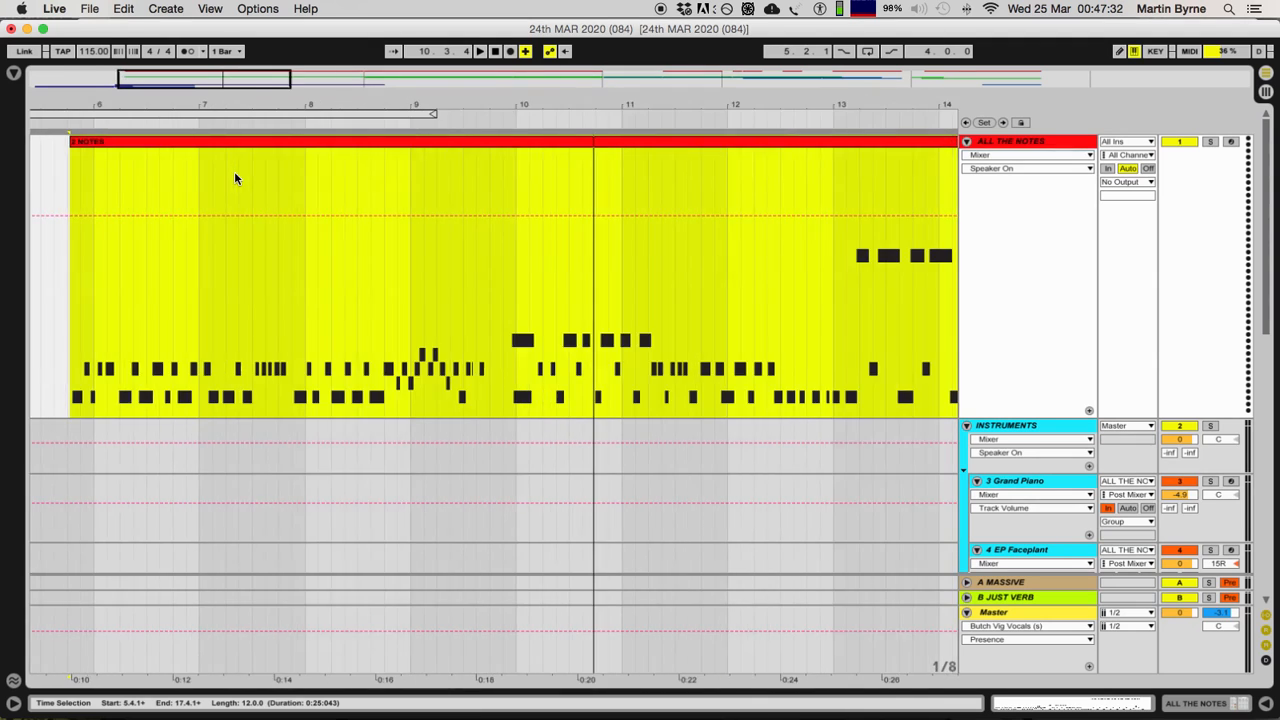
{"action": "key", "text": "minus"}
Step: Show the ALL THE NOTES track's device chain and examine its Random and Chord effects alongside the first 2 NOTES clip
{"action": "left_click", "coordinate": [1042, 146]}
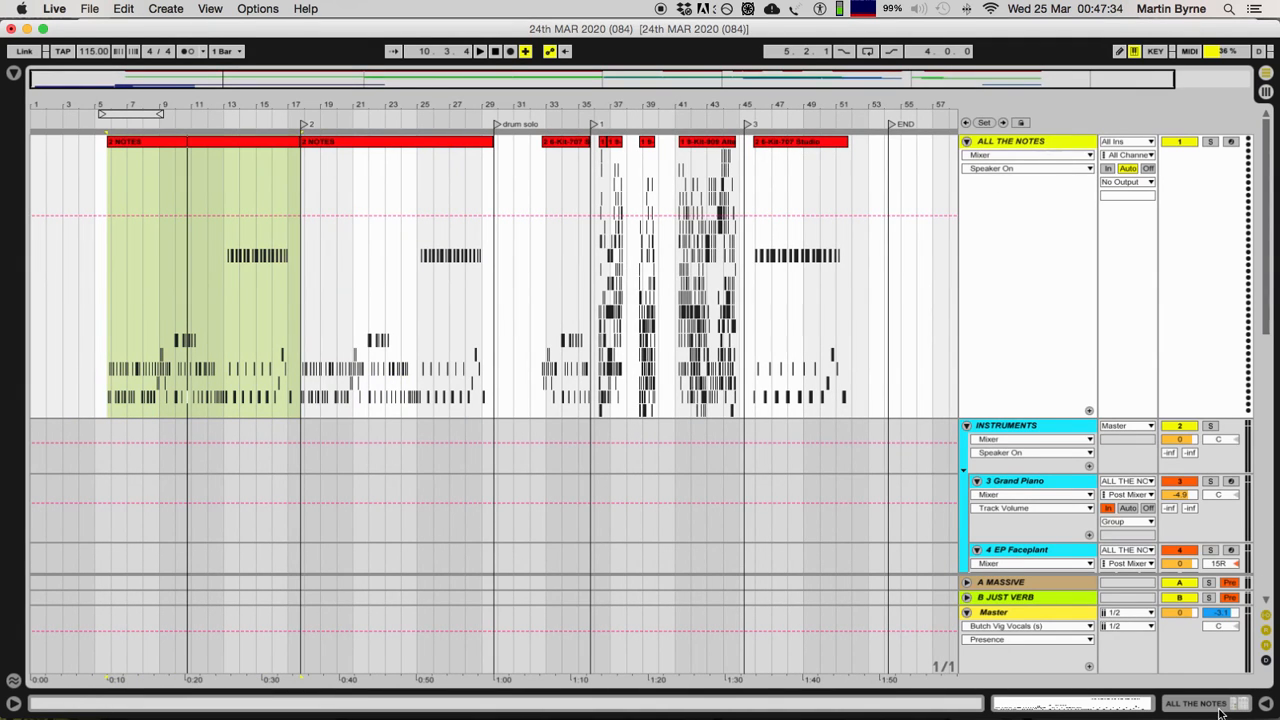
{"action": "left_click", "coordinate": [1207, 703]}
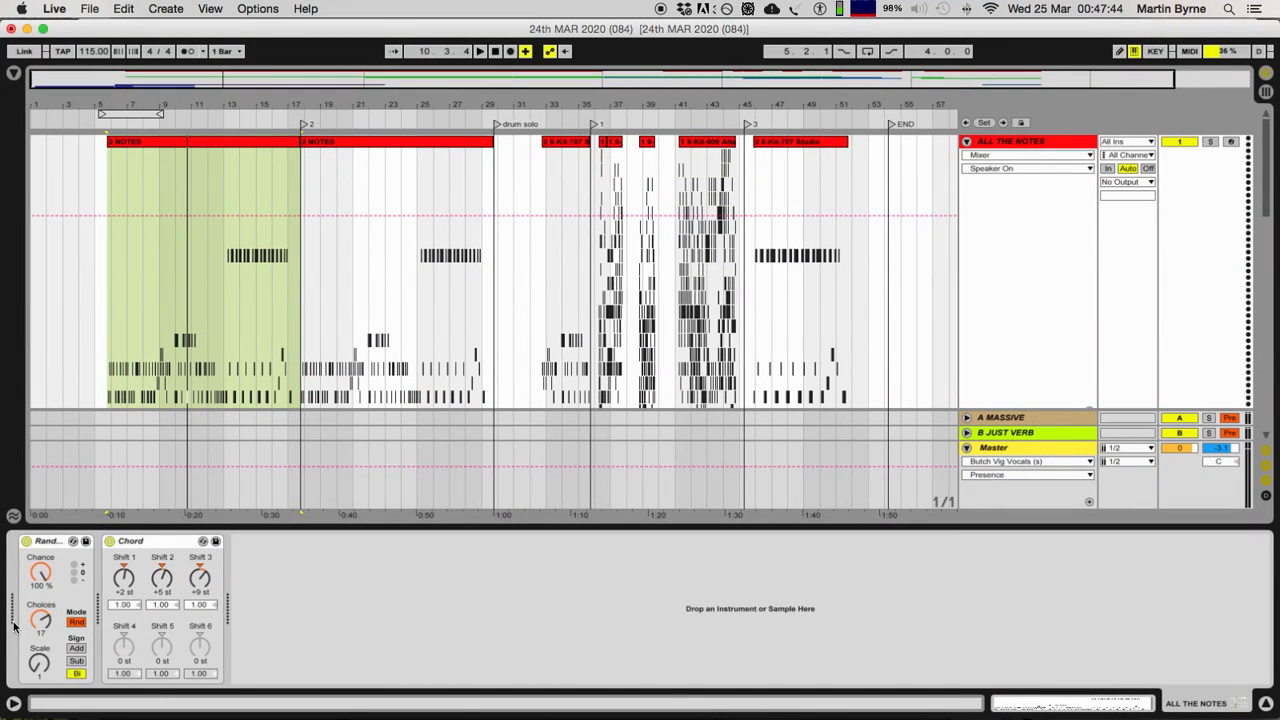
{"action": "left_click", "coordinate": [137, 540]}
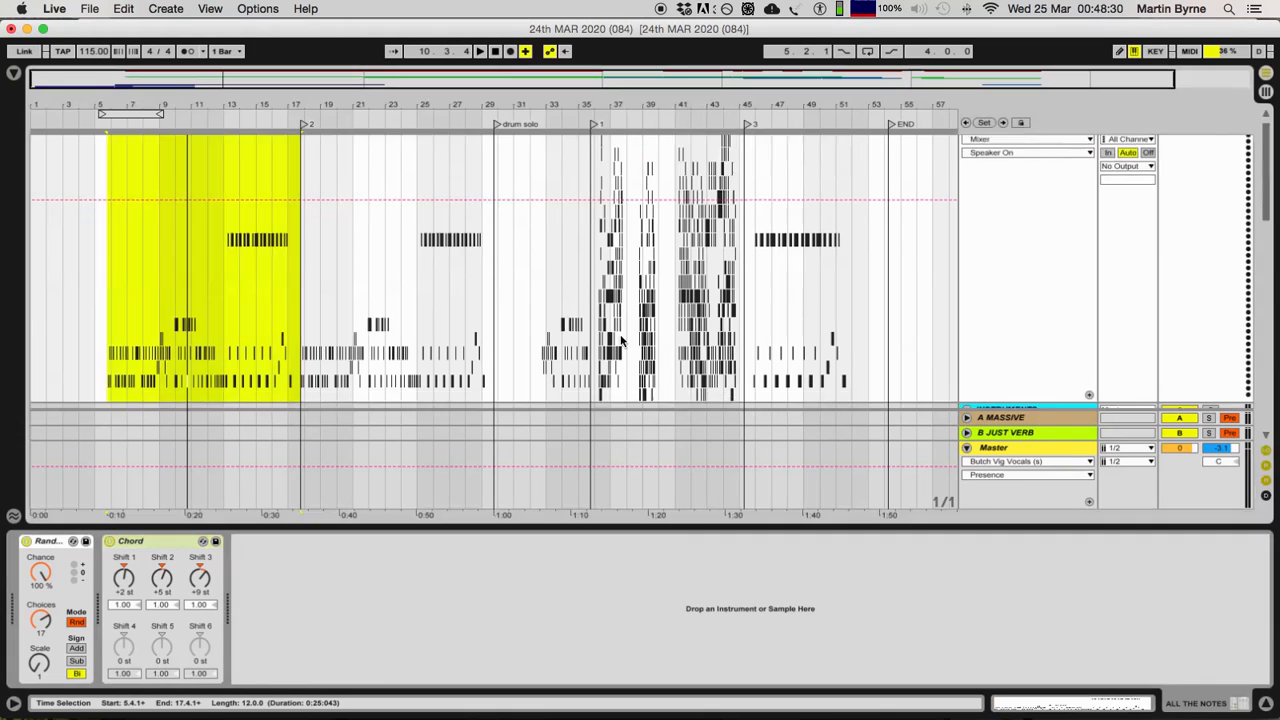
{"action": "scroll", "coordinate": [471, 348], "scroll_direction": "up", "scroll_amount": 10}
{"action": "scroll", "coordinate": [471, 348], "scroll_direction": "up", "scroll_amount": 15}
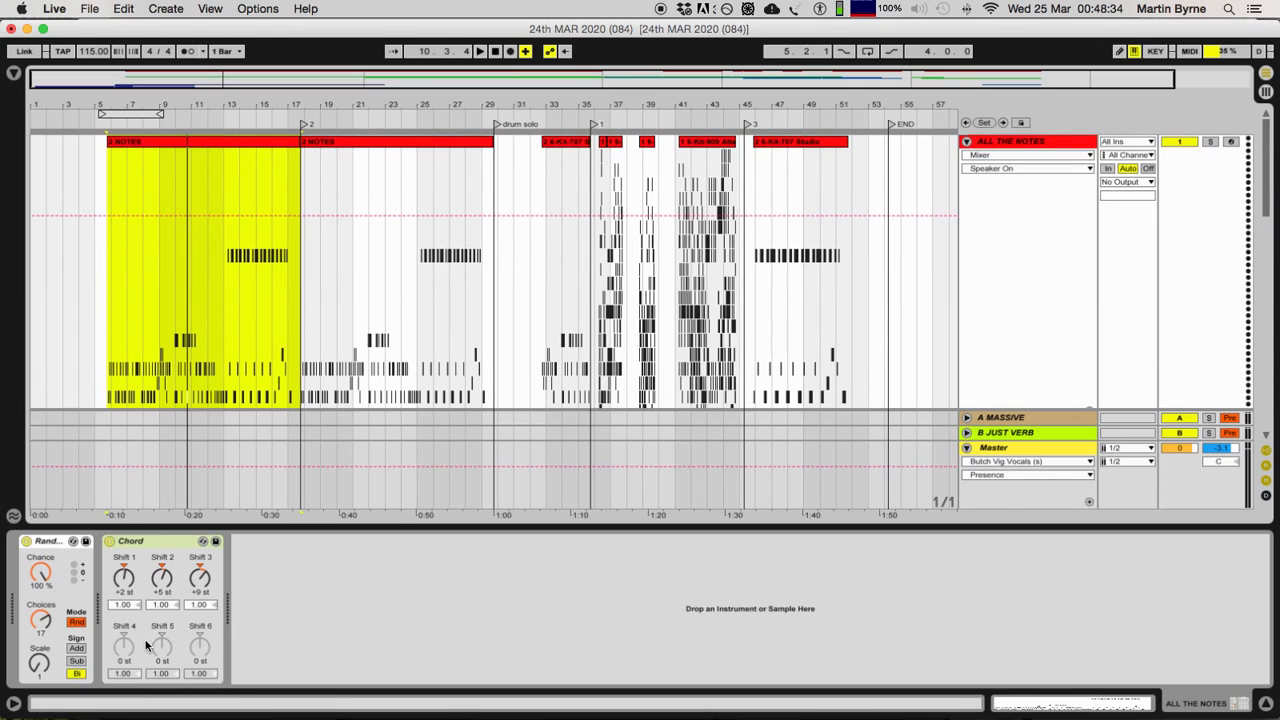
{"action": "left_click", "coordinate": [138, 546]}
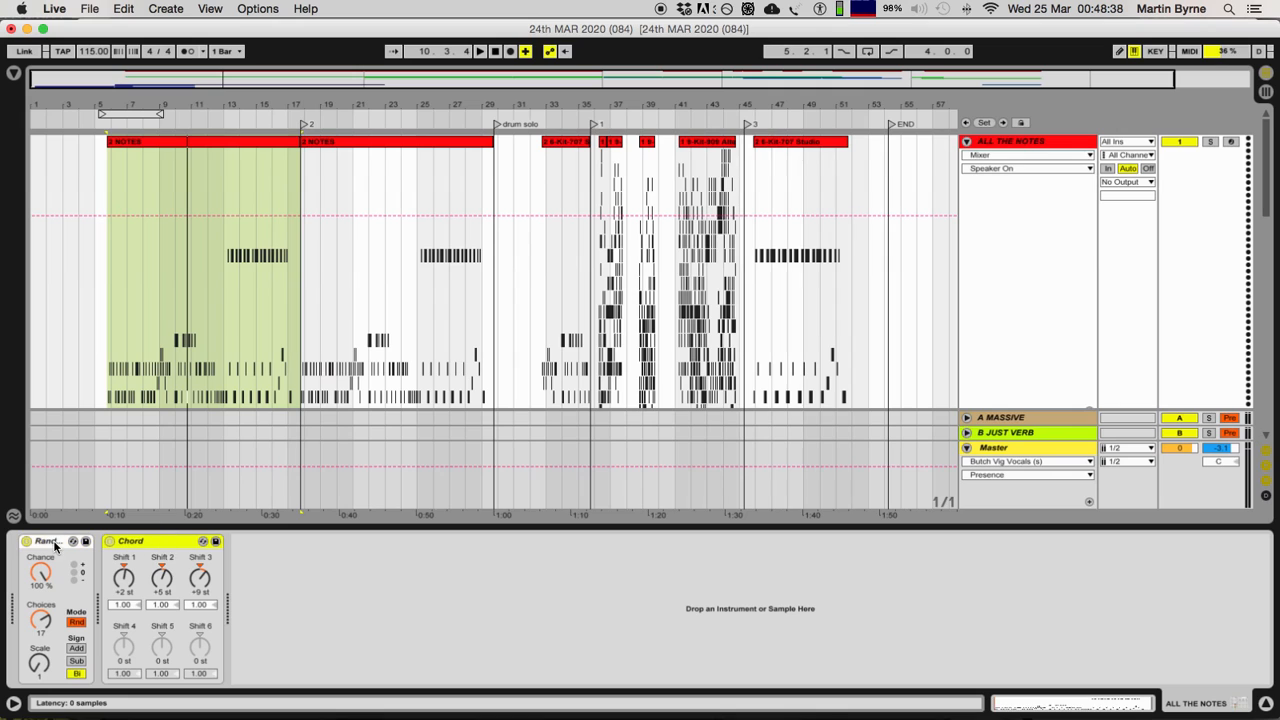
{"action": "left_click", "coordinate": [985, 146]}
{"action": "left_click", "coordinate": [273, 137]}
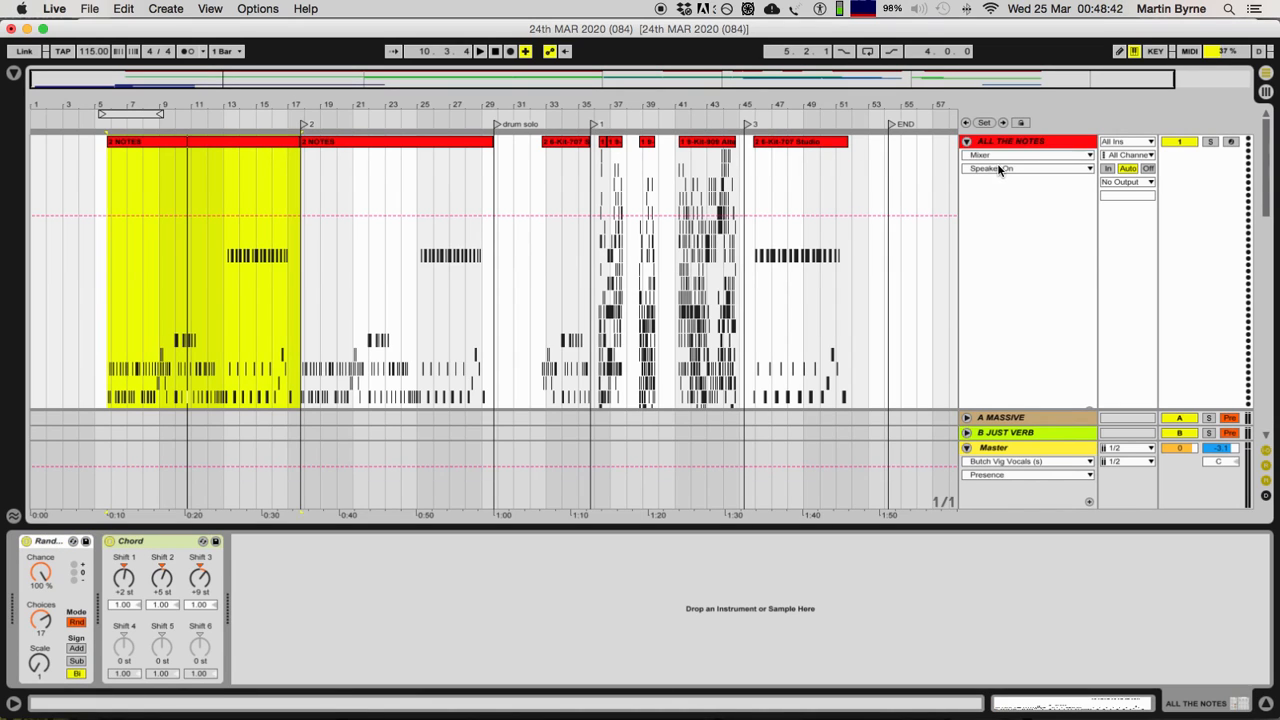
{"action": "left_click", "coordinate": [1015, 141]}
Step: Show the Grand Piano track's devices and check its MIDI input choices without changing the source
{"action": "scroll", "coordinate": [383, 325], "scroll_direction": "down", "scroll_amount": 5}
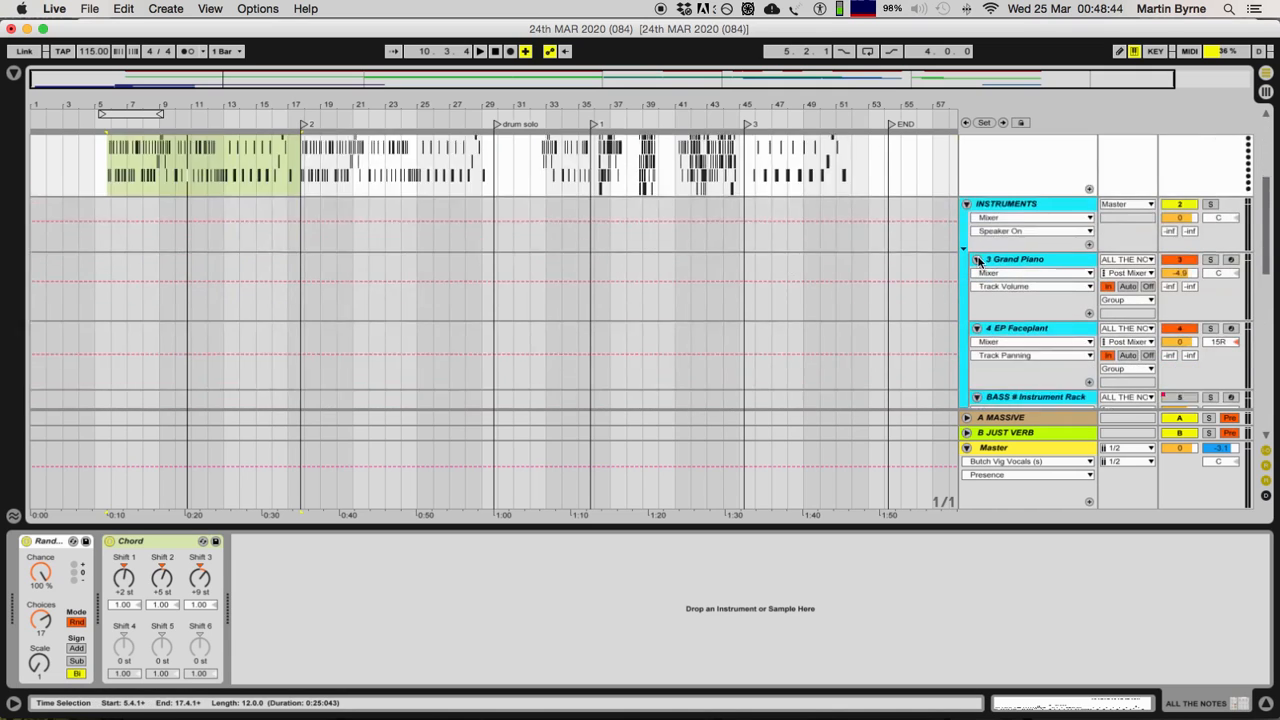
{"action": "left_click", "coordinate": [1013, 183]}
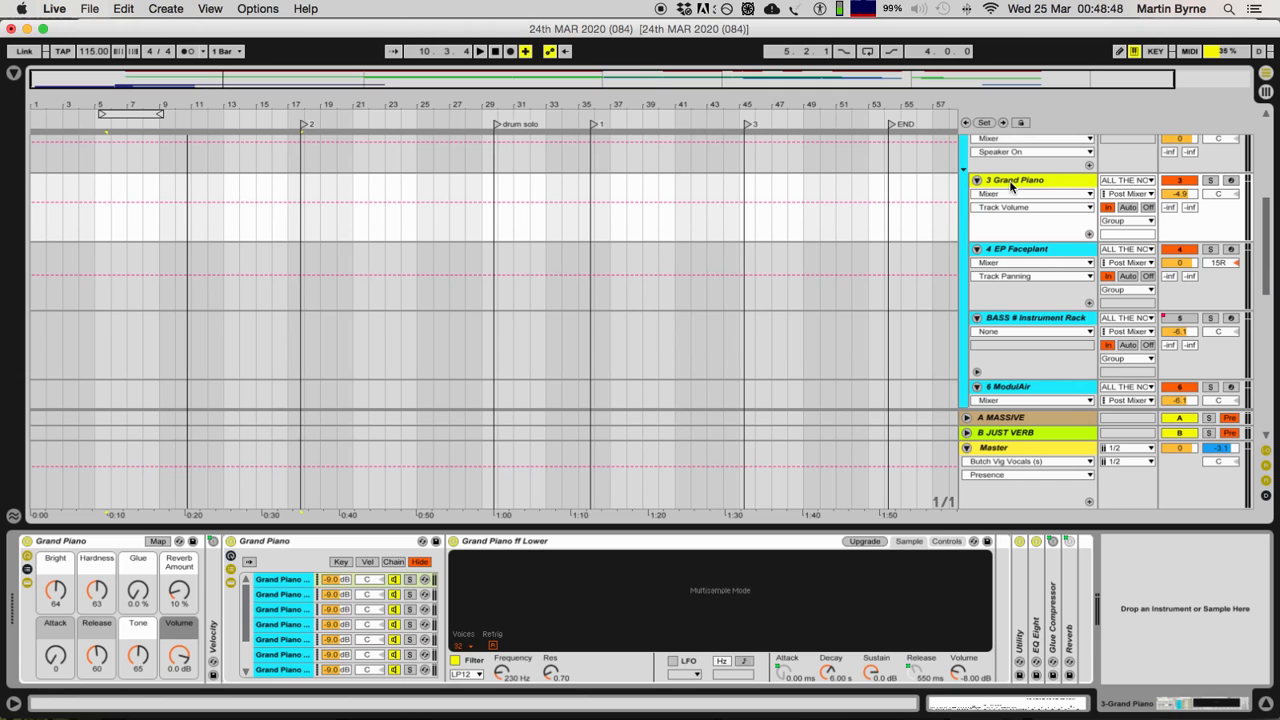
{"action": "scroll", "coordinate": [1077, 310], "scroll_direction": "down", "scroll_amount": 5}
{"action": "scroll", "coordinate": [1119, 344], "scroll_direction": "up", "scroll_amount": 10}
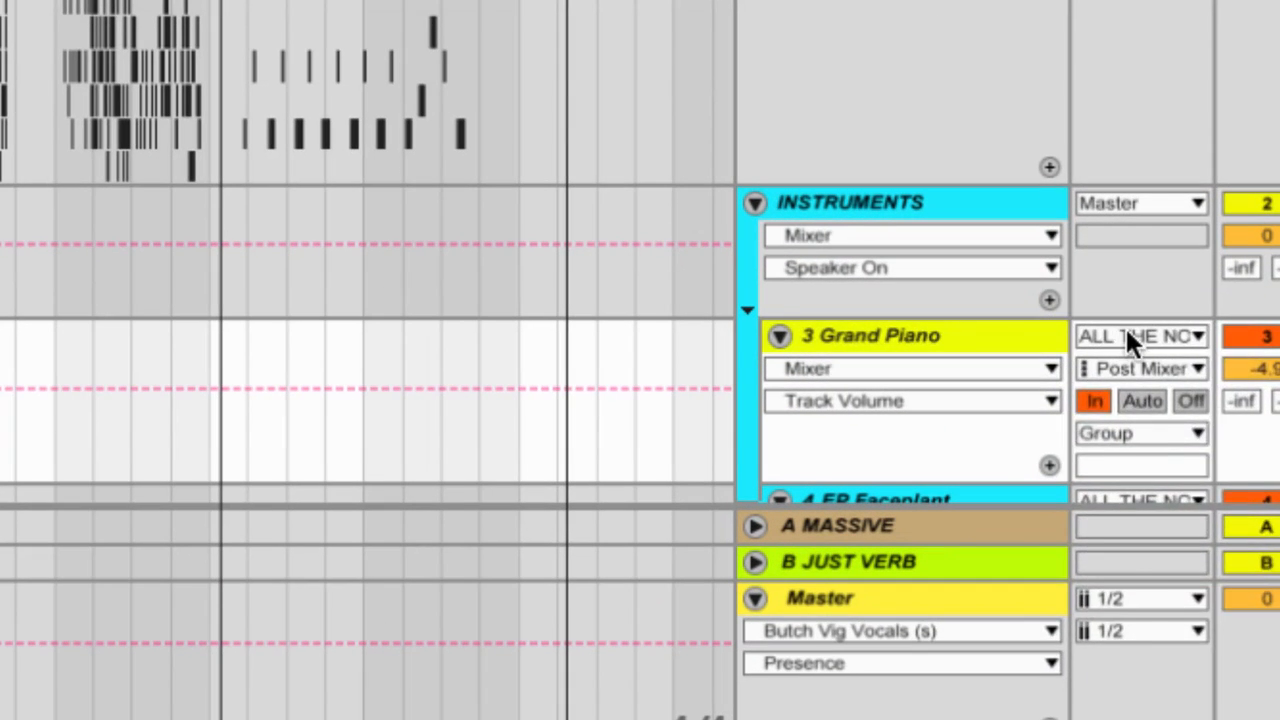
{"action": "left_click", "coordinate": [1121, 338]}
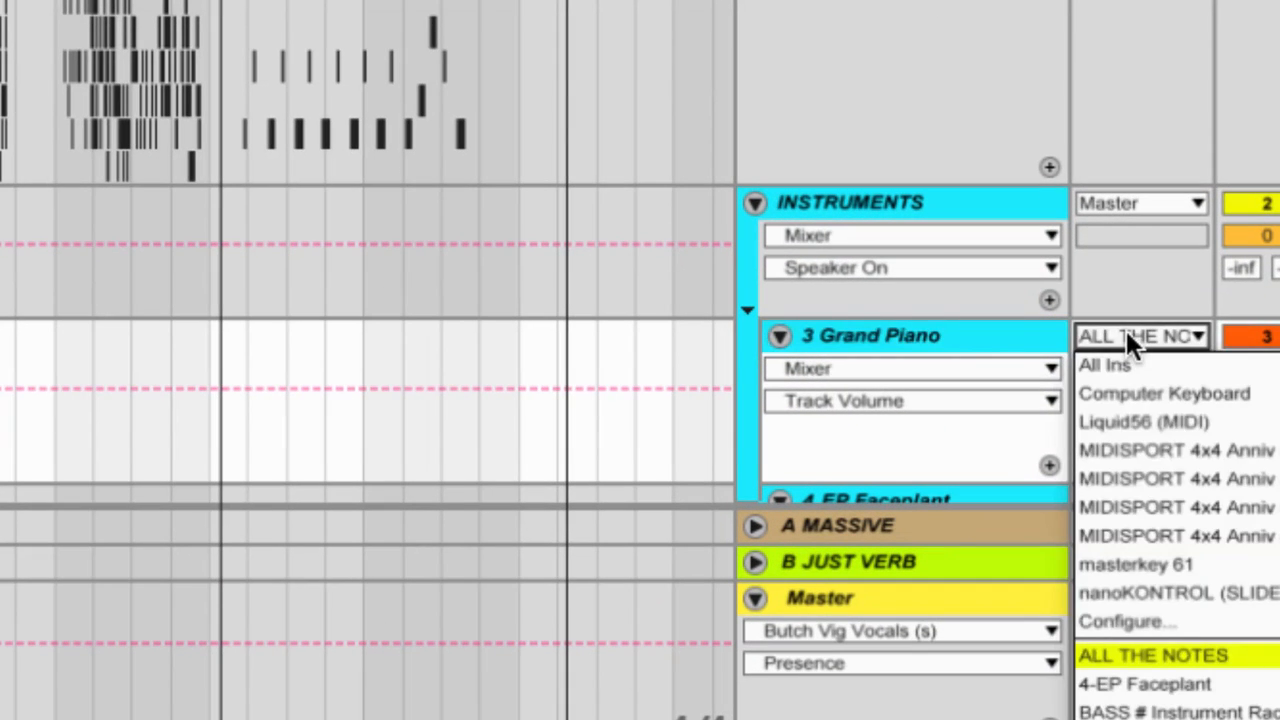
{"action": "left_click", "coordinate": [1126, 335]}
Step: Check the input routing of the BASS # Instrument Rack track, and show the devices of the EP Faceplant track
{"action": "scroll", "coordinate": [994, 271], "scroll_direction": "down", "scroll_amount": 5}
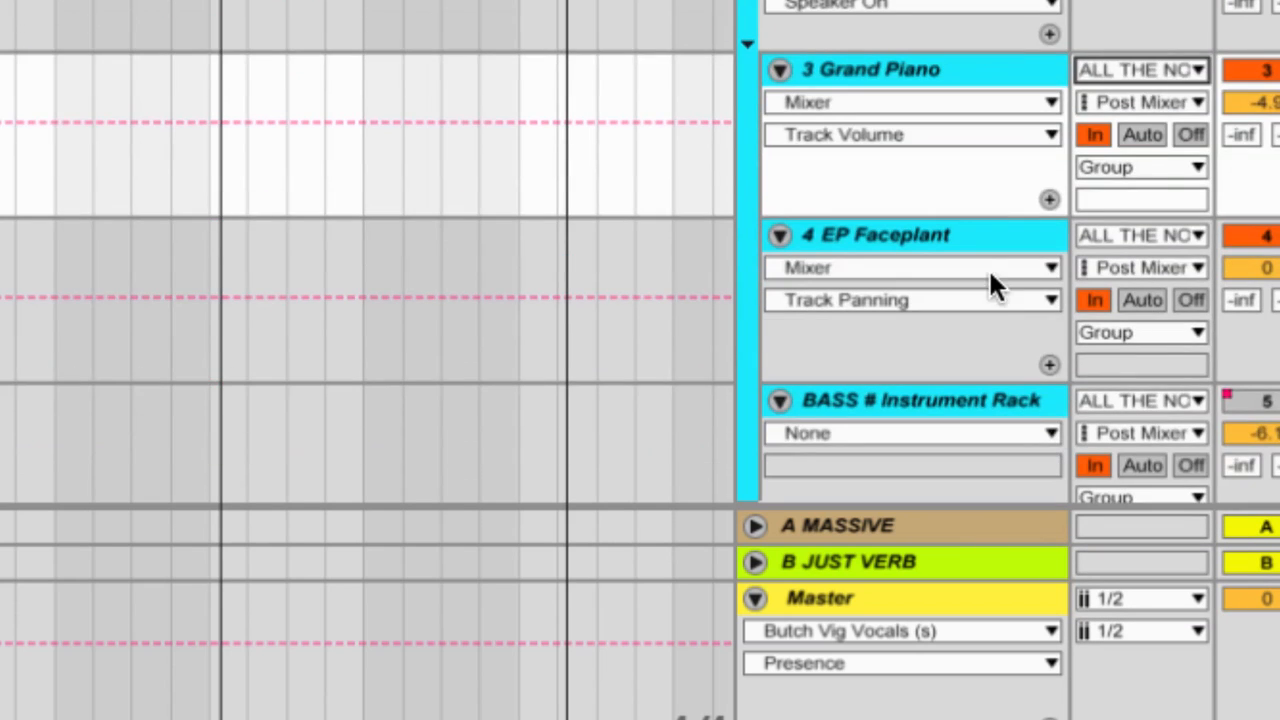
{"action": "scroll", "coordinate": [1056, 297], "scroll_direction": "down", "scroll_amount": 5}
{"action": "left_click", "coordinate": [1121, 226]}
{"action": "left_click", "coordinate": [1014, 228]}
{"action": "scroll", "coordinate": [998, 218], "scroll_direction": "up", "scroll_amount": 5}
{"action": "left_click", "coordinate": [1003, 320]}
{"action": "scroll", "coordinate": [990, 318], "scroll_direction": "up", "scroll_amount": 3}
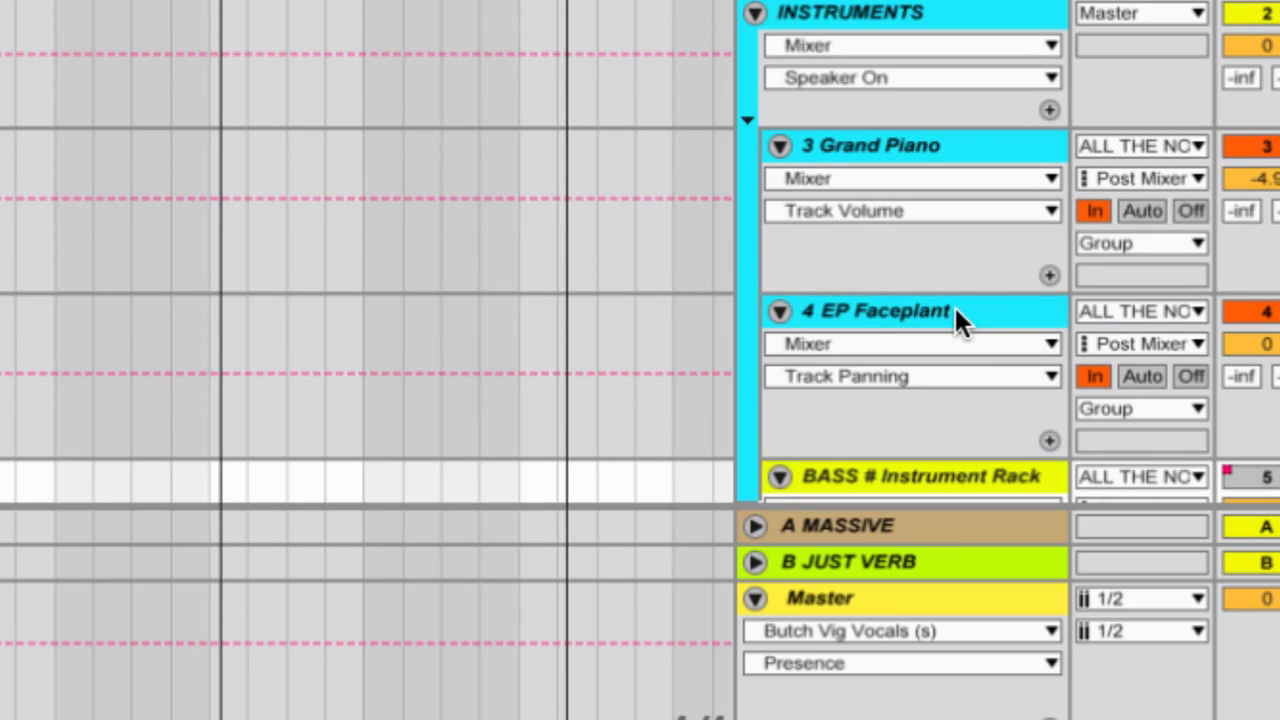
{"action": "left_click", "coordinate": [957, 318]}
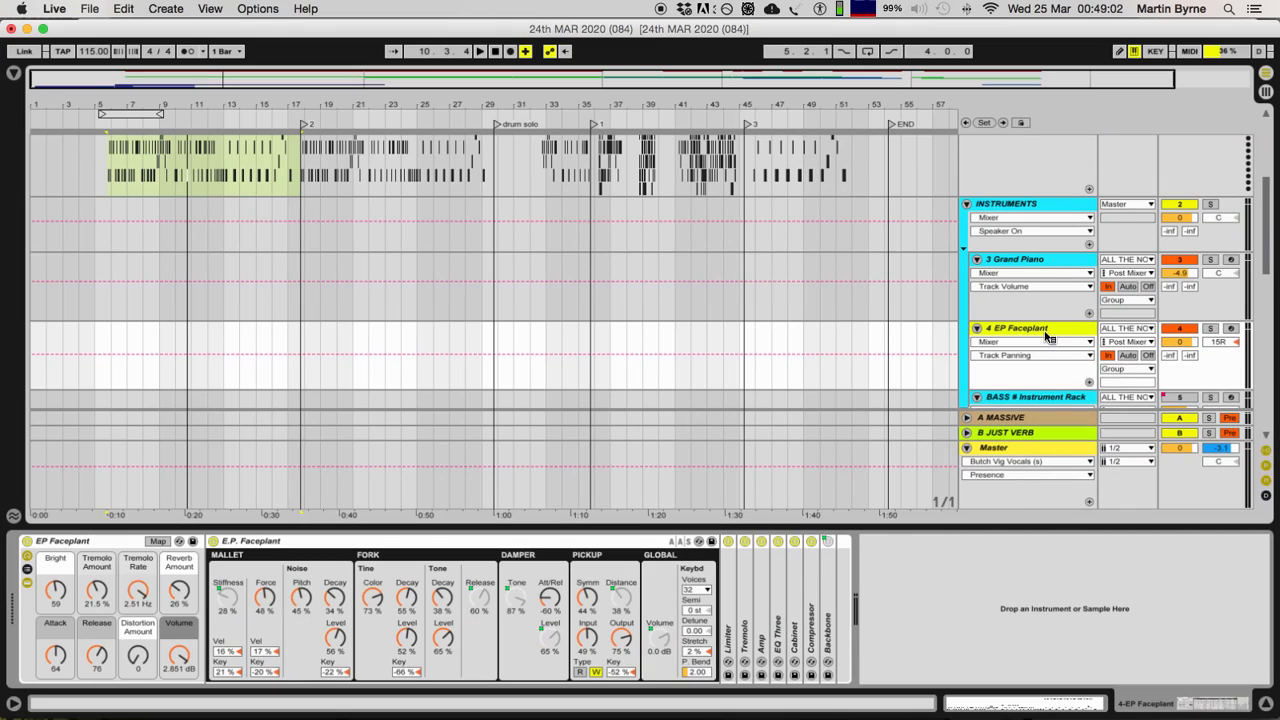
Step: Solo the ModulAir, EP Faceplant, Grand Piano and ALL THE NOTES tracks and start playback from the first 2 NOTES clip
{"action": "scroll", "coordinate": [1072, 288], "scroll_direction": "down", "scroll_amount": 3}
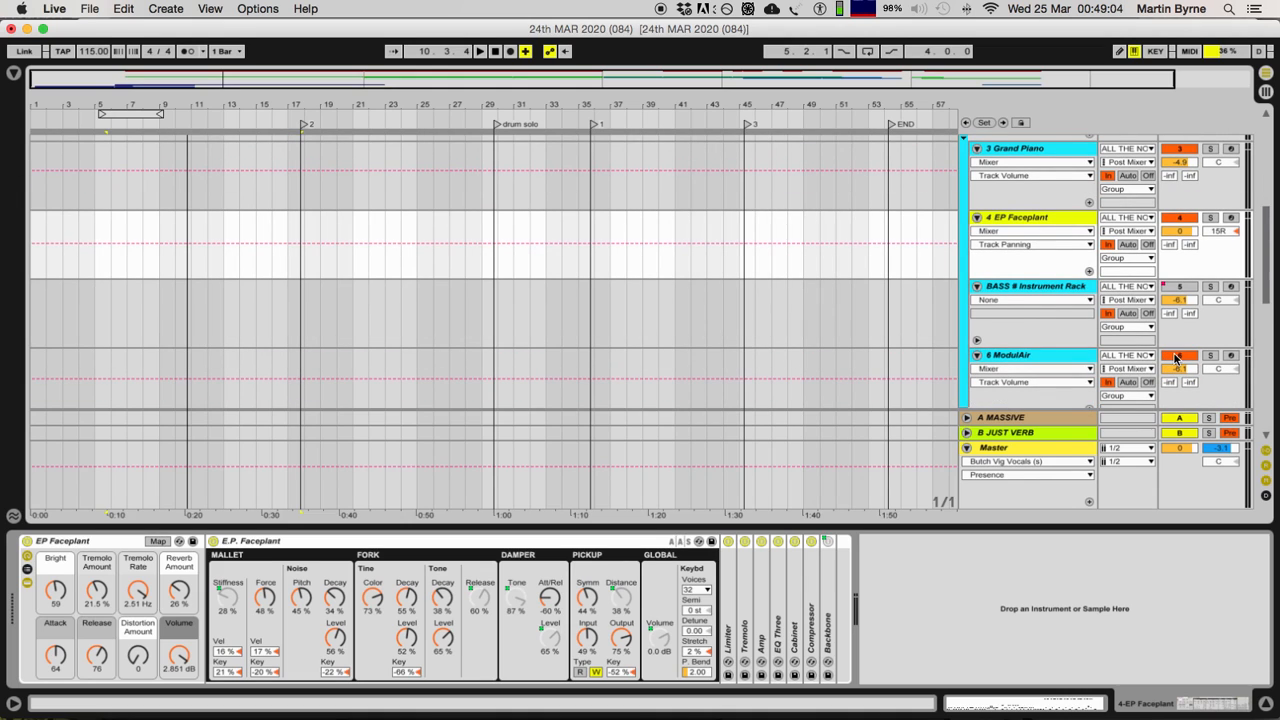
{"action": "left_click", "coordinate": [1210, 356]}
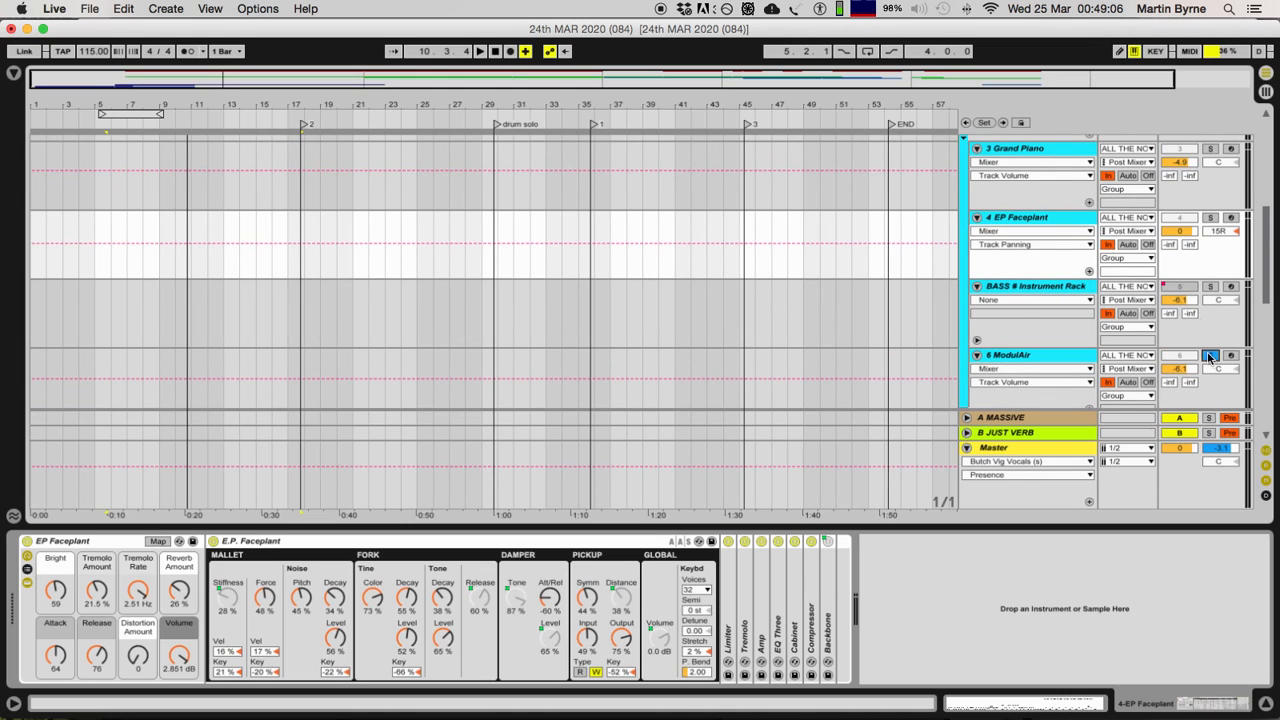
{"action": "left_click", "coordinate": [1210, 218]}
{"action": "left_click", "coordinate": [1211, 149]}
{"action": "scroll", "coordinate": [1196, 260], "scroll_direction": "up", "scroll_amount": 8}
{"action": "left_click", "coordinate": [1210, 141]}
{"action": "key", "text": "space"}
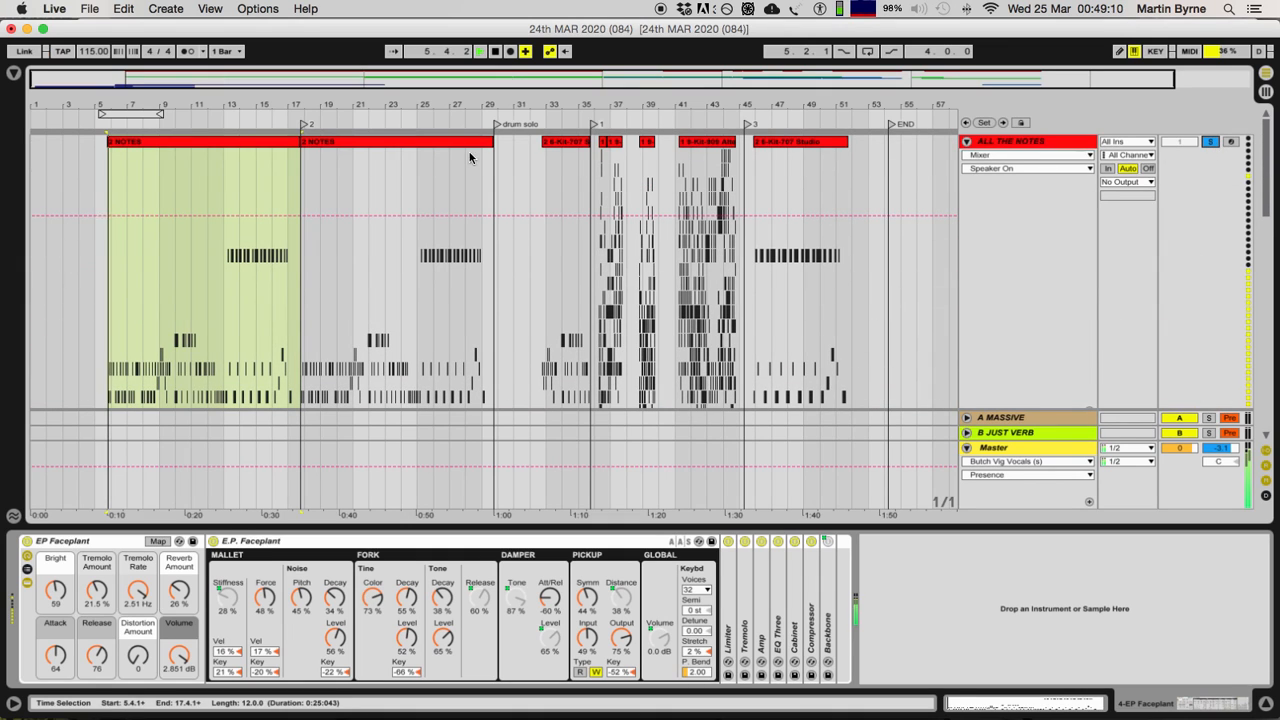
Step: Examine the soloed instrument tracks during playback, and look closely at the notes in the first 2 NOTES clip
{"action": "scroll", "coordinate": [1199, 328], "scroll_direction": "down", "scroll_amount": 5}
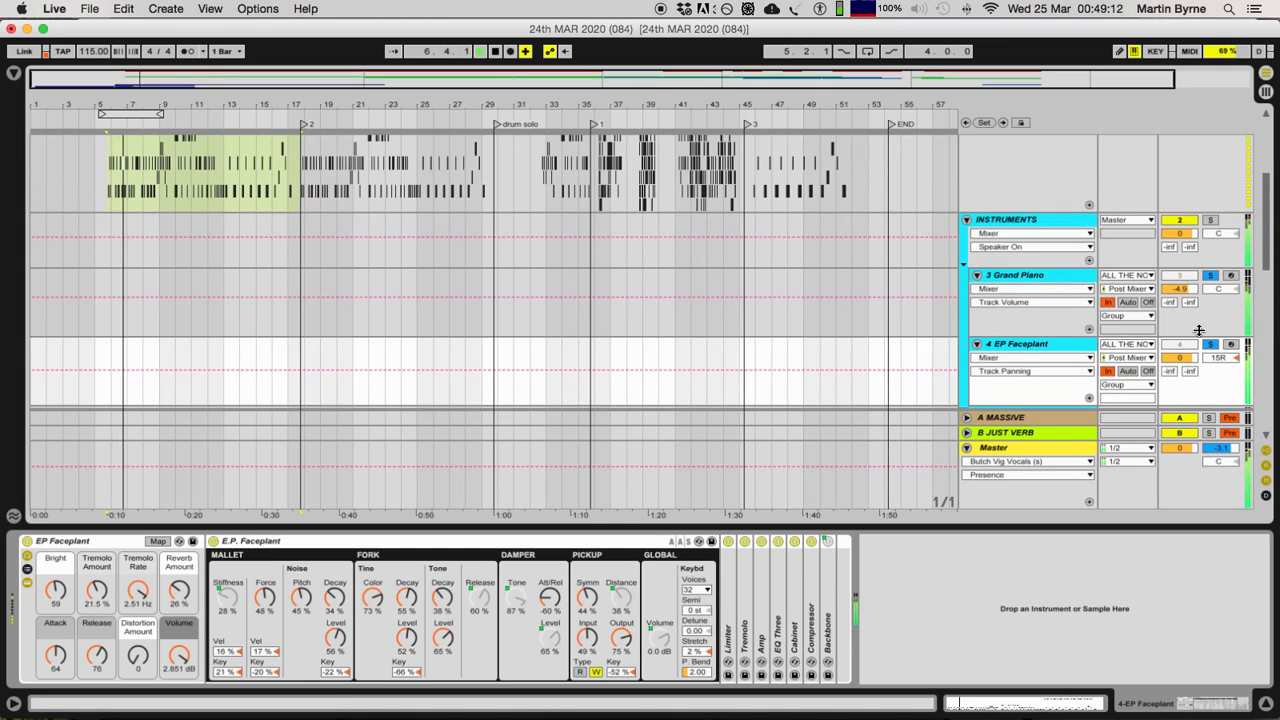
{"action": "scroll", "coordinate": [1197, 330], "scroll_direction": "down", "scroll_amount": 2}
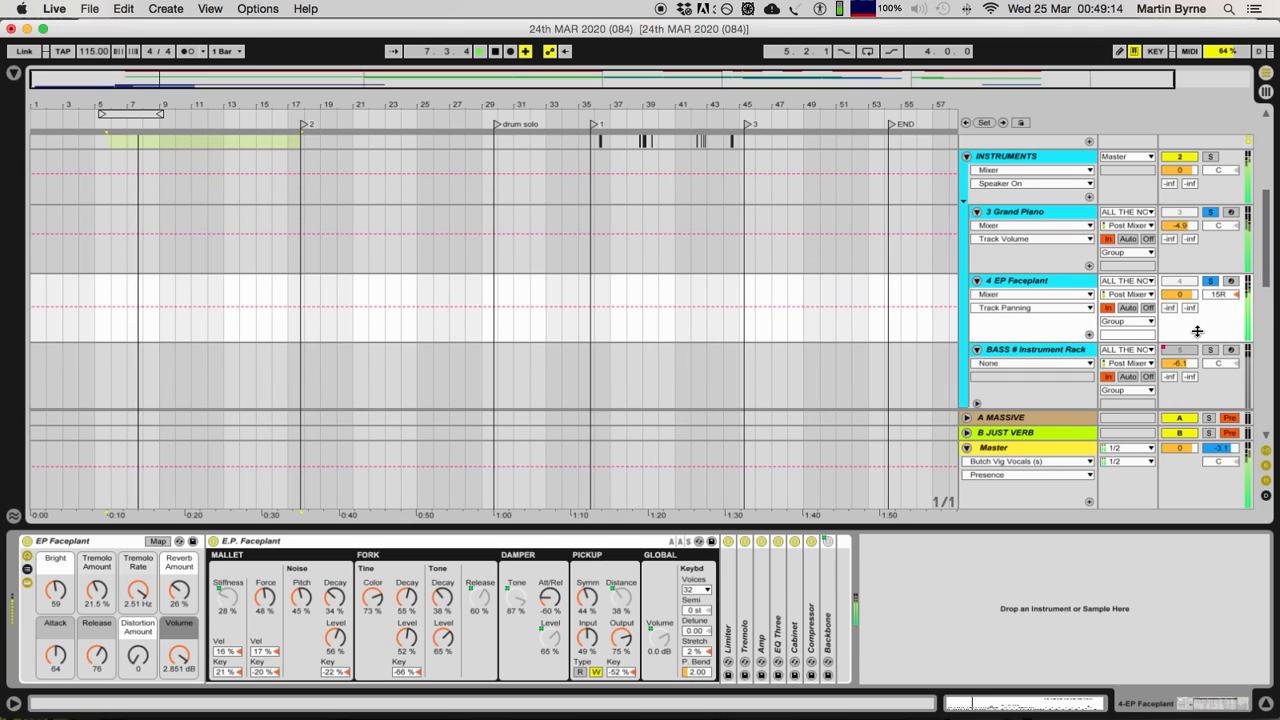
{"action": "scroll", "coordinate": [1149, 322], "scroll_direction": "up", "scroll_amount": 6}
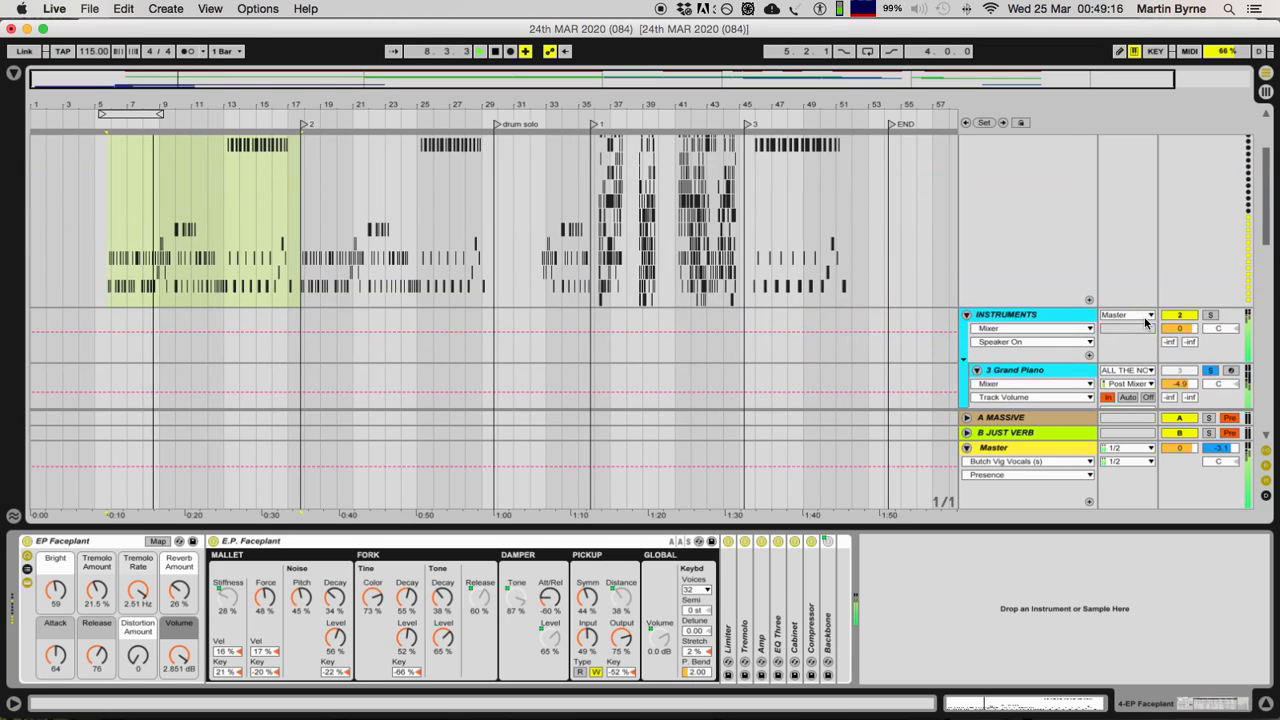
{"action": "scroll", "coordinate": [200, 230], "scroll_direction": "up", "scroll_amount": 2}
{"action": "key", "text": "plus"}
{"action": "key", "text": "plus"}
{"action": "key", "text": "plus"}
{"action": "key", "text": "plus"}
{"action": "key", "text": "plus"}
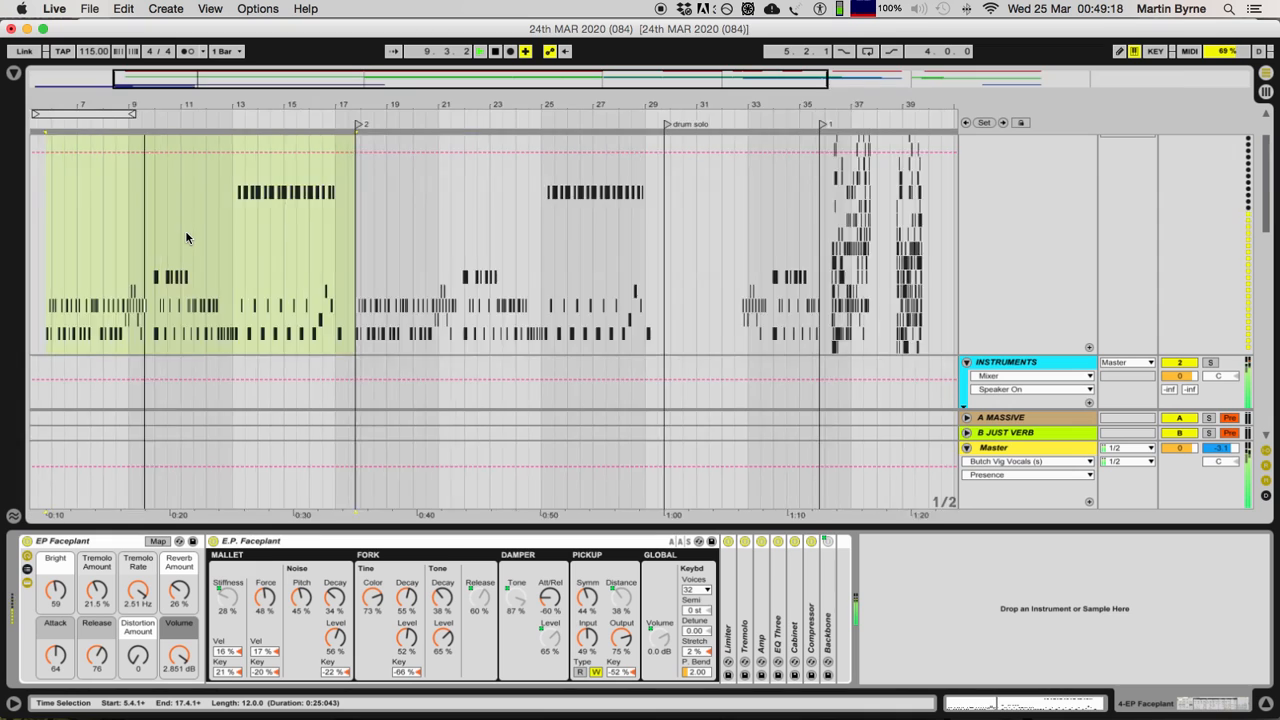
{"action": "scroll", "coordinate": [386, 266], "scroll_direction": "up", "scroll_amount": 1}
{"action": "scroll", "coordinate": [386, 268], "scroll_direction": "up", "scroll_amount": 1}
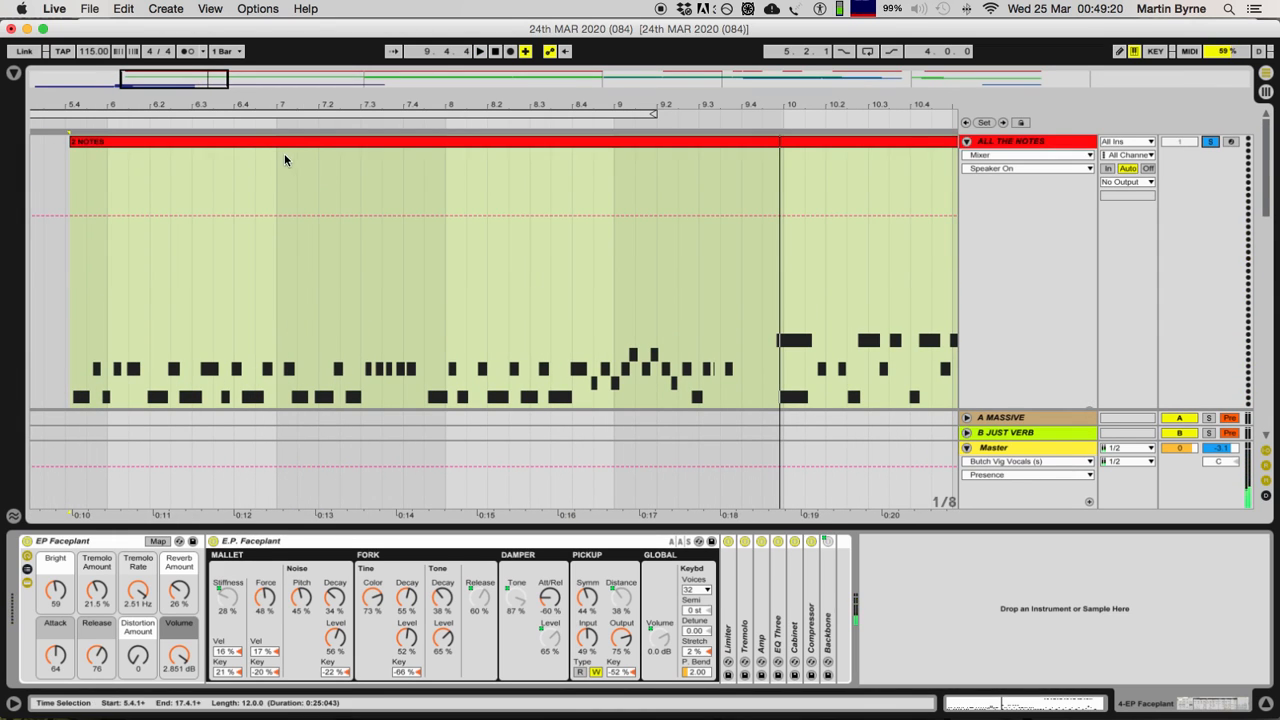
Step: Select the first 2 NOTES clip and play it briefly from its start with the Random and Chord effects in view
{"action": "left_click", "coordinate": [285, 142]}
{"action": "key", "text": "space"}
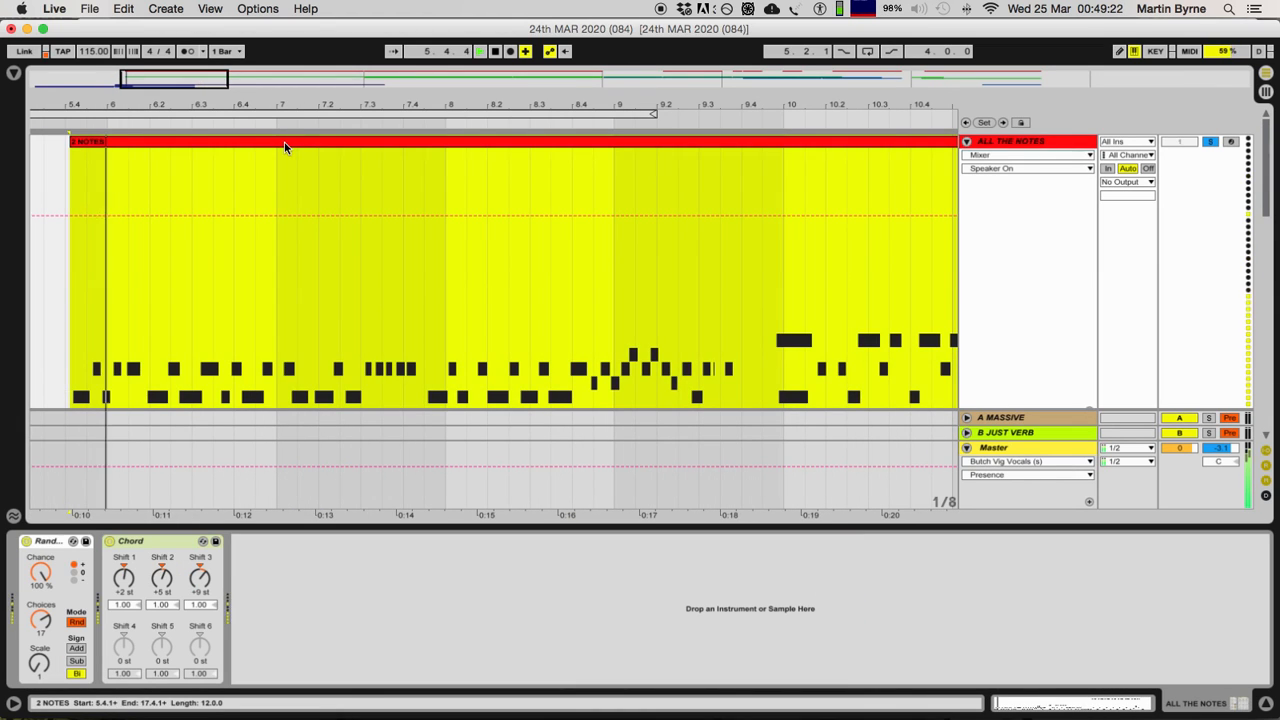
{"action": "key", "text": "space"}
{"action": "scroll", "coordinate": [732, 258], "scroll_direction": "down", "scroll_amount": 5}
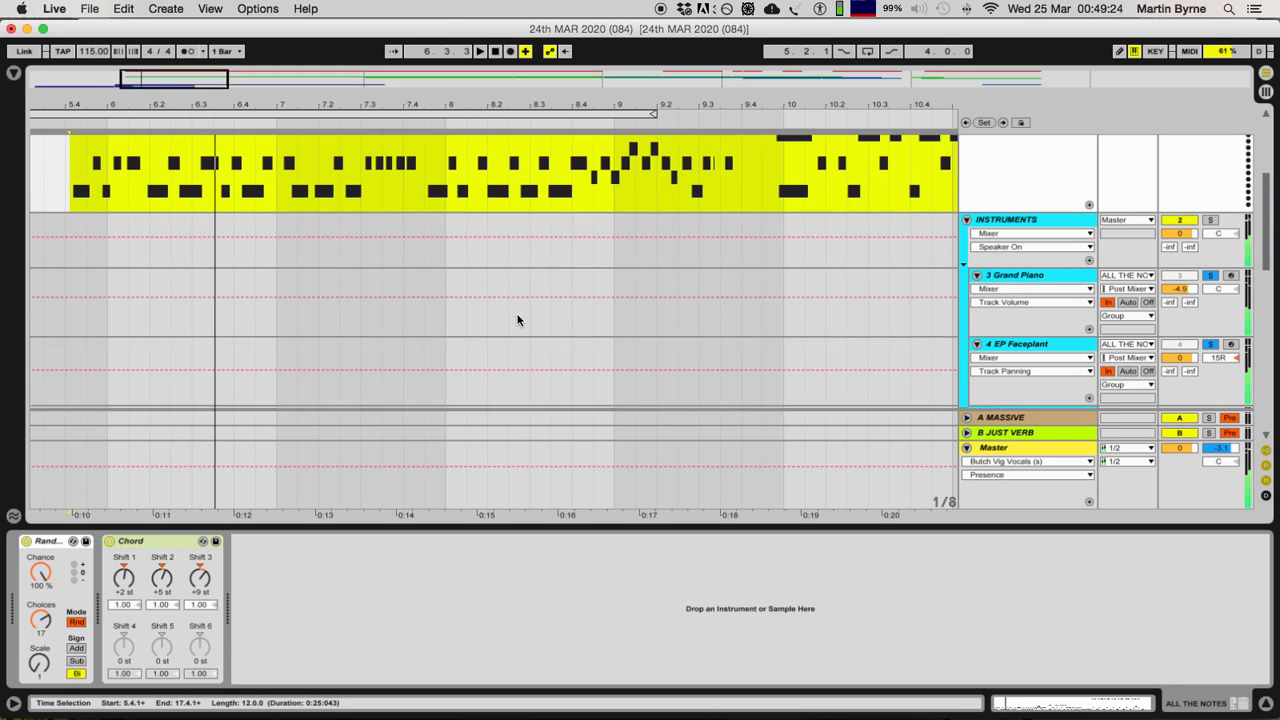
Step: Return to the ALL THE NOTES track, select its Random effect, and play a short passage of the first 2 NOTES clip
{"action": "scroll", "coordinate": [1012, 231], "scroll_direction": "down", "scroll_amount": 5}
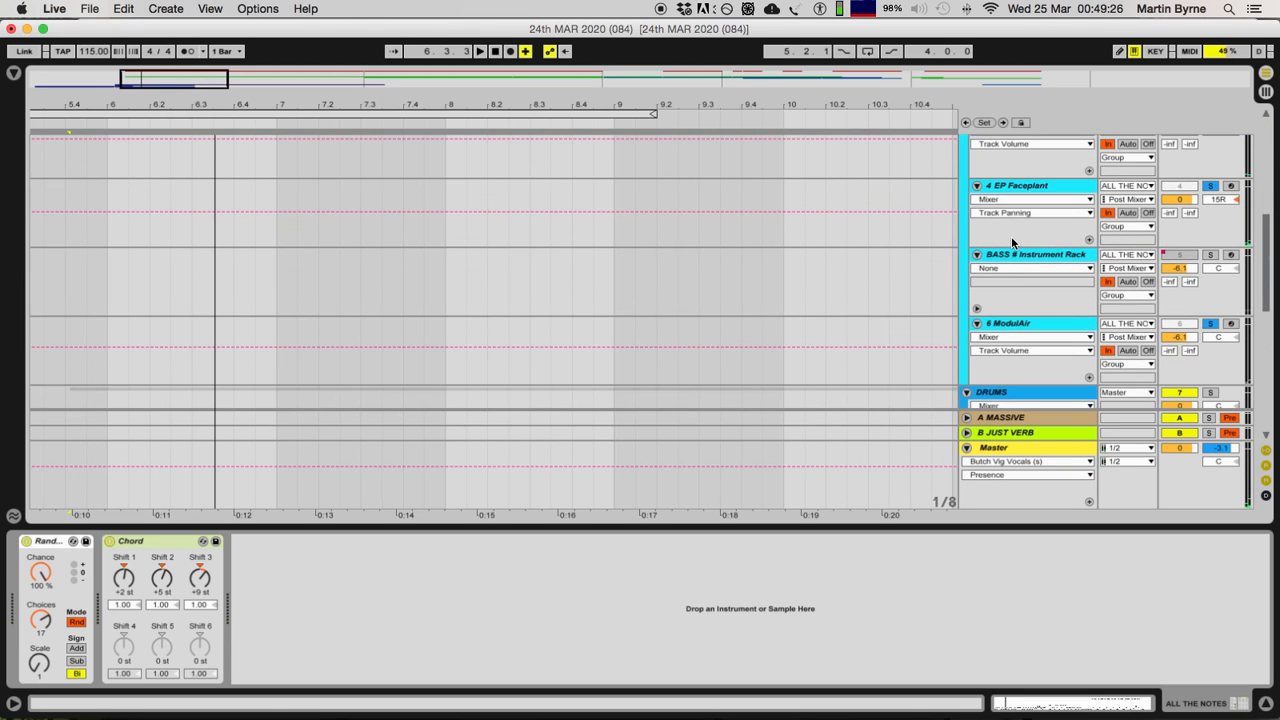
{"action": "scroll", "coordinate": [1012, 235], "scroll_direction": "up", "scroll_amount": 4}
{"action": "scroll", "coordinate": [1011, 238], "scroll_direction": "up", "scroll_amount": 3}
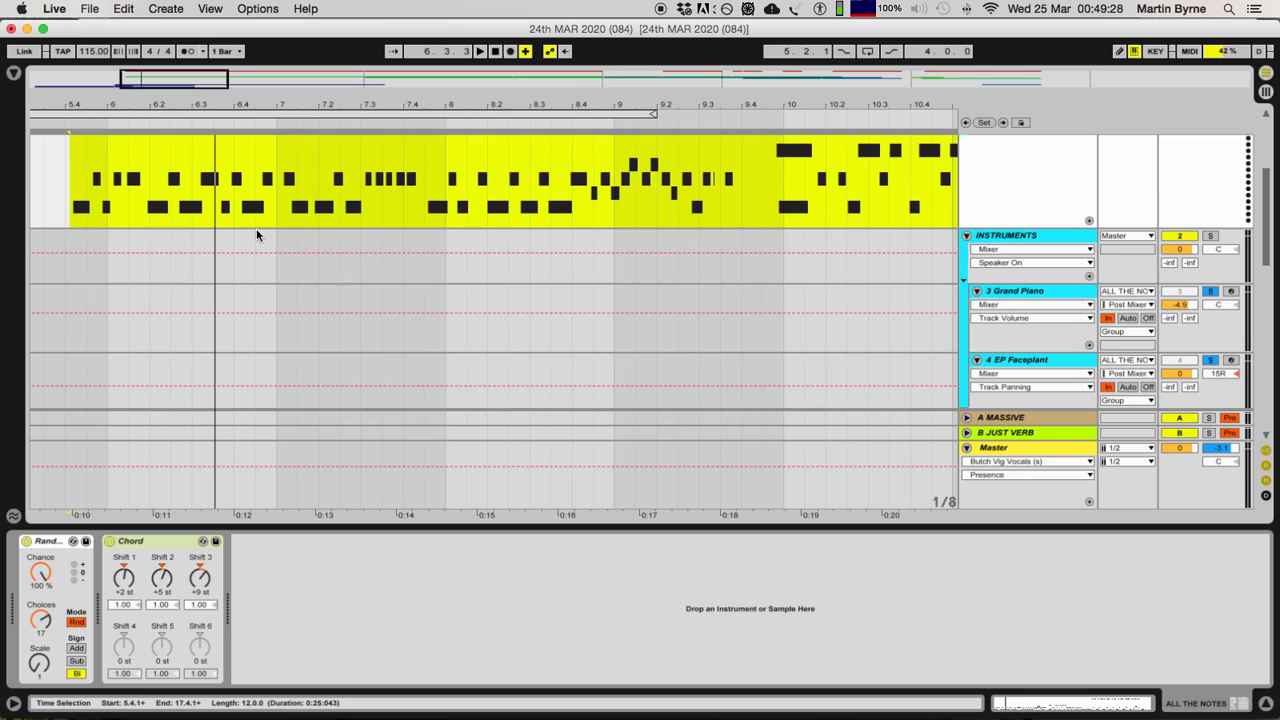
{"action": "scroll", "coordinate": [139, 210], "scroll_direction": "up", "scroll_amount": 5}
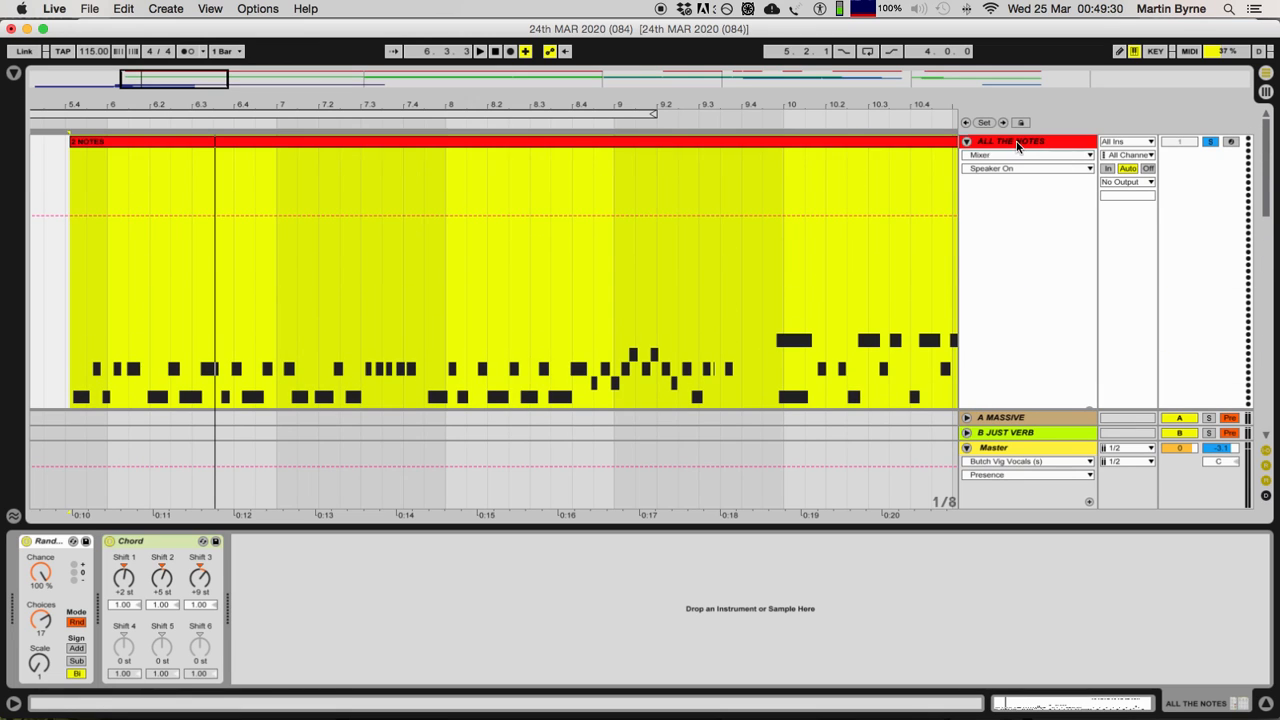
{"action": "left_click", "coordinate": [1018, 145]}
{"action": "left_click", "coordinate": [52, 541]}
{"action": "key", "text": "space"}
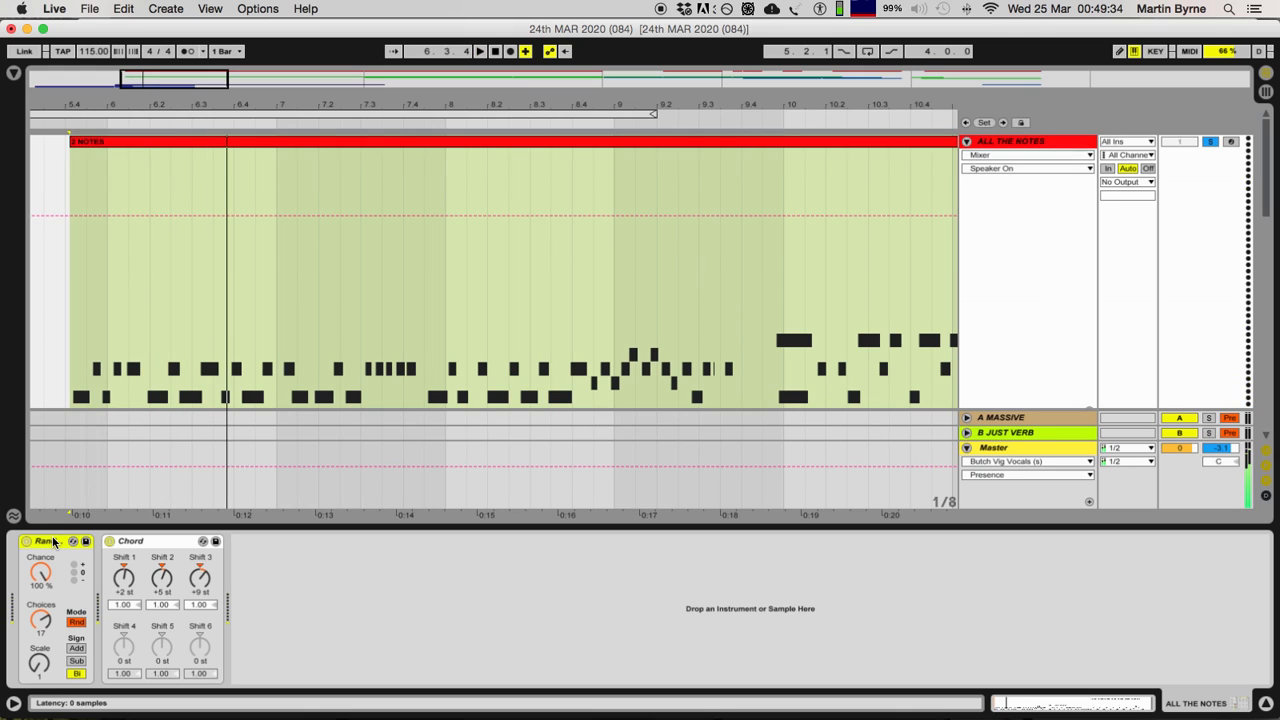
{"action": "key", "text": "space"}
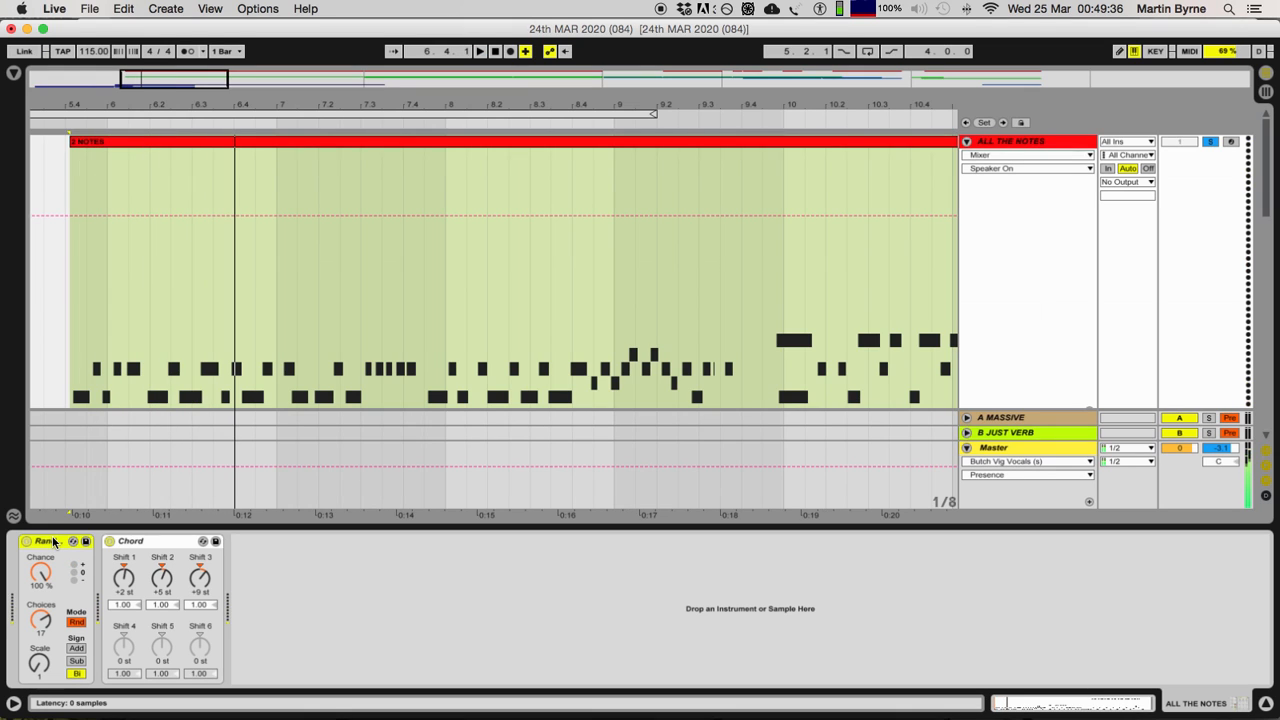
Step: Select the first 2 NOTES clip and replay its opening several times to observe the Random effect changing the notes
{"action": "left_click", "coordinate": [186, 150]}
{"action": "left_click_drag", "start_coordinate": [176, 77], "coordinate": [162, 77]}
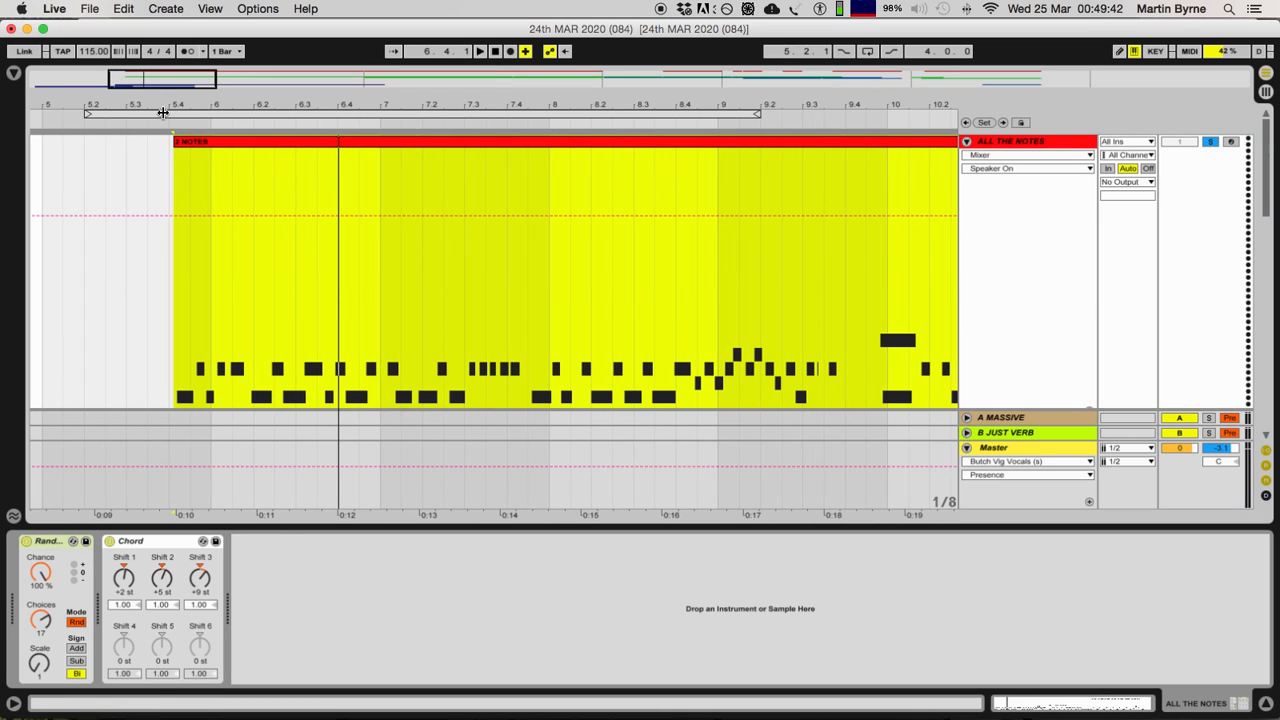
{"action": "key", "text": "space"}
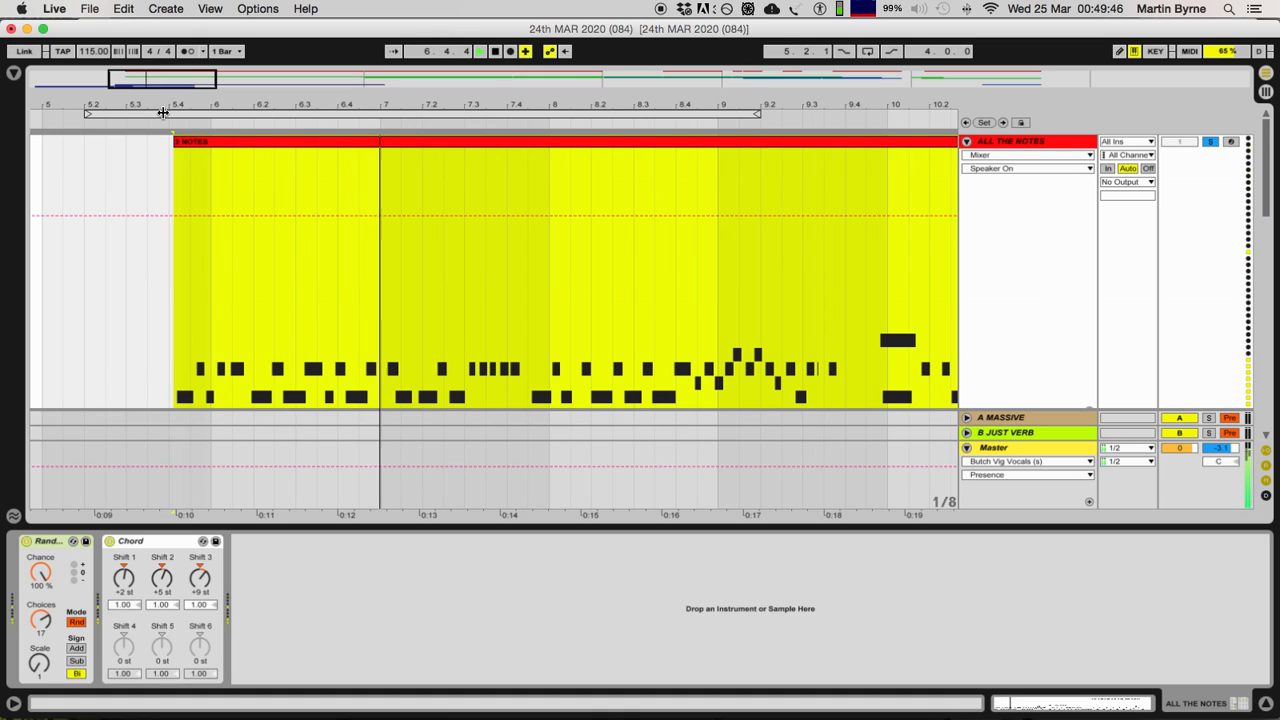
{"action": "key", "text": "space"}
{"action": "key", "text": "space"}
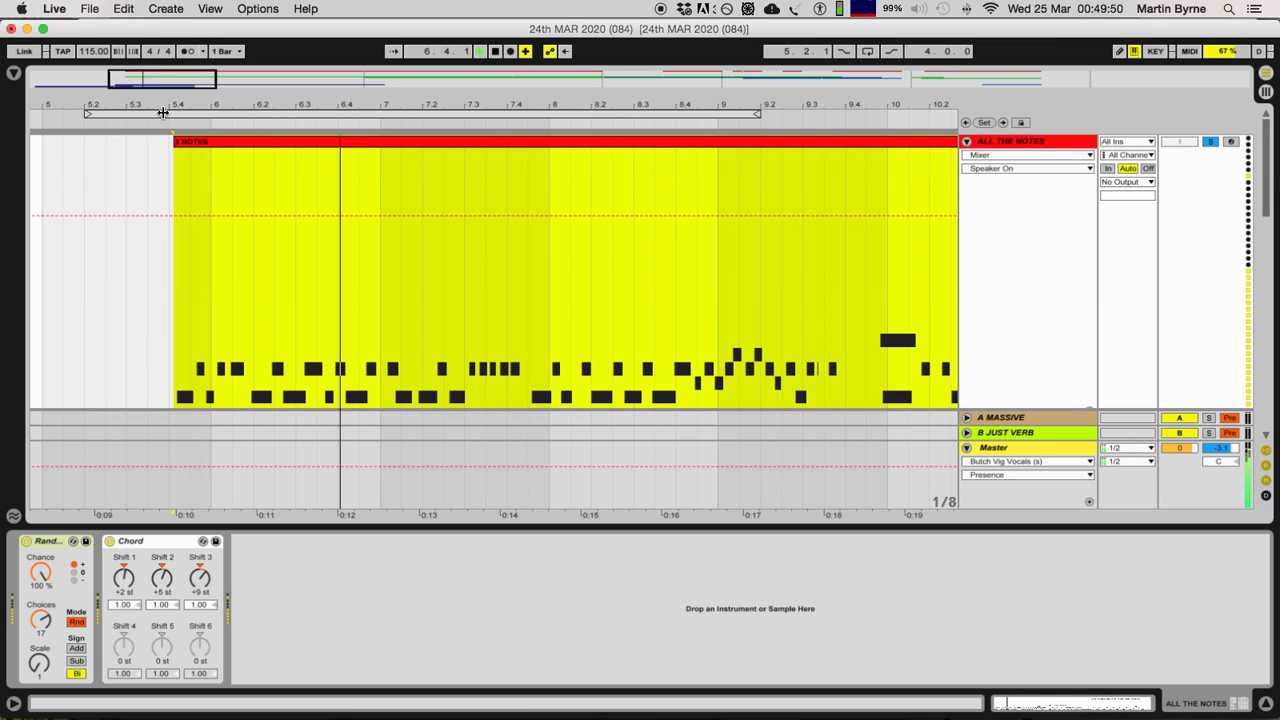
{"action": "left_click", "coordinate": [325, 139]}
{"action": "key", "text": "space"}
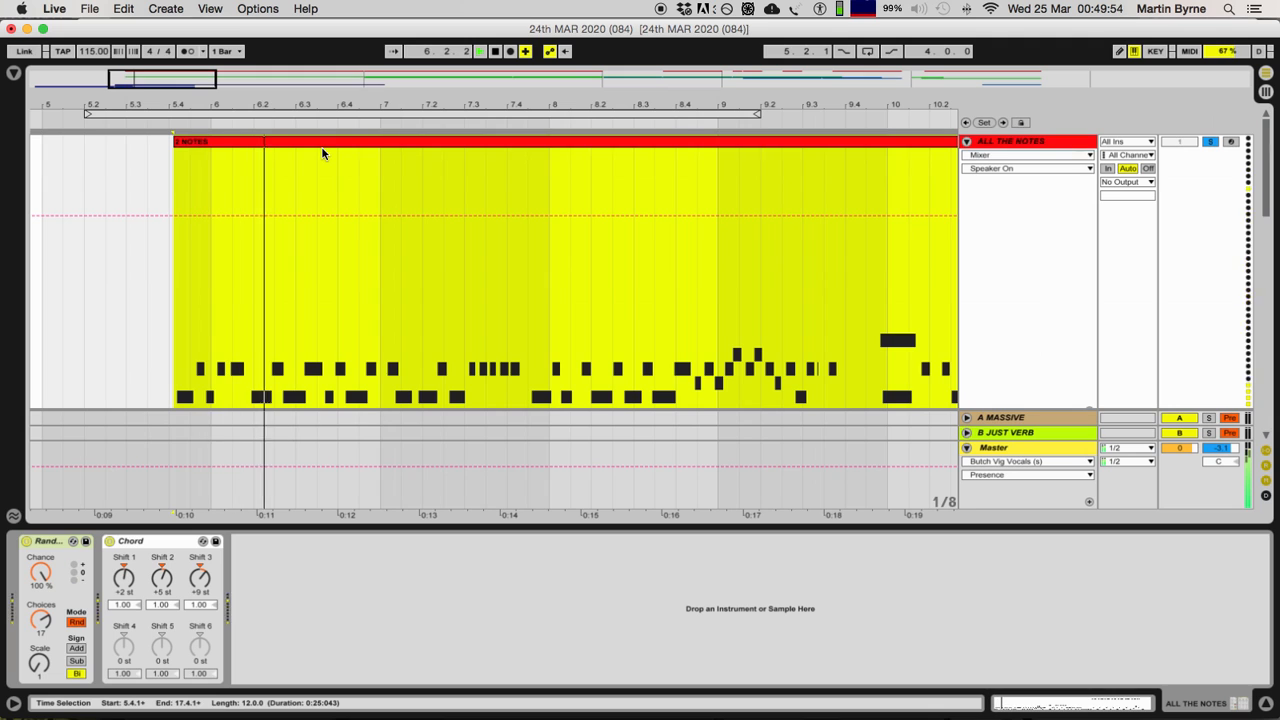
Step: Select the second 2 NOTES clip on the ALL THE NOTES track and play it from its start
{"action": "key", "text": "minus"}
{"action": "key", "text": "minus"}
{"action": "key", "text": "minus"}
{"action": "key", "text": "minus"}
{"action": "key", "text": "minus"}
{"action": "key", "text": "minus"}
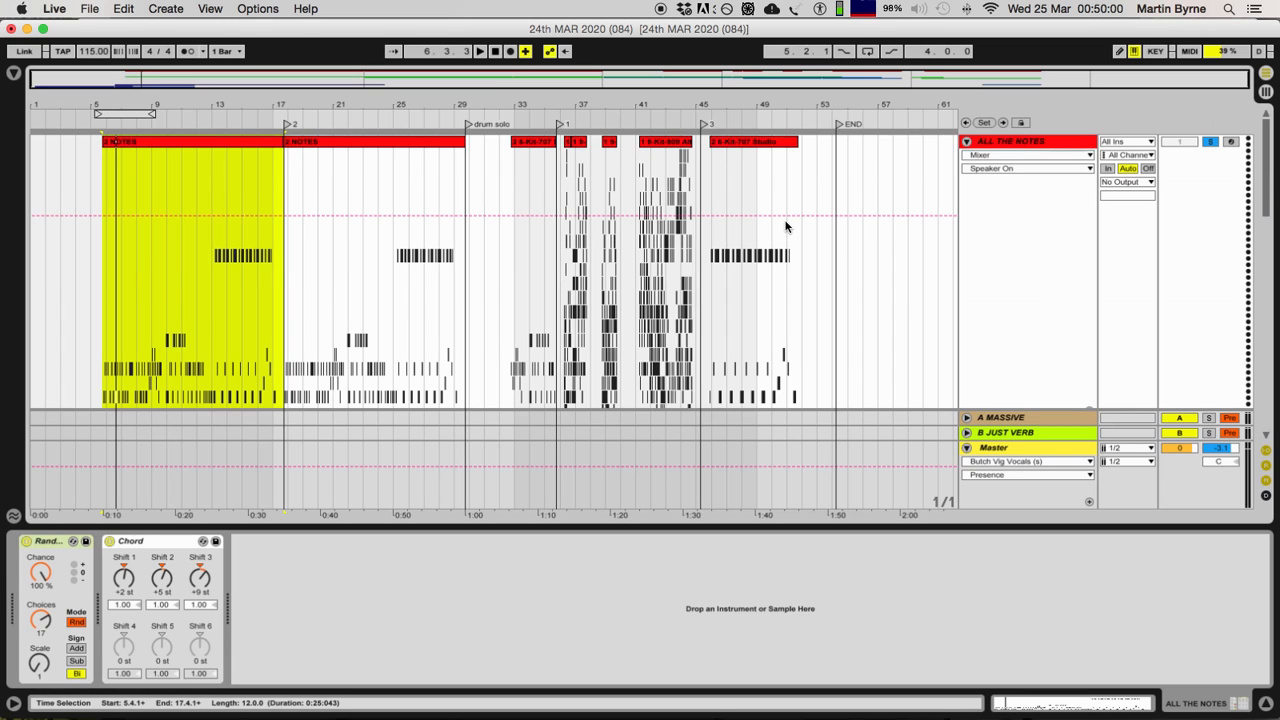
{"action": "key", "text": "super+shift+r"}
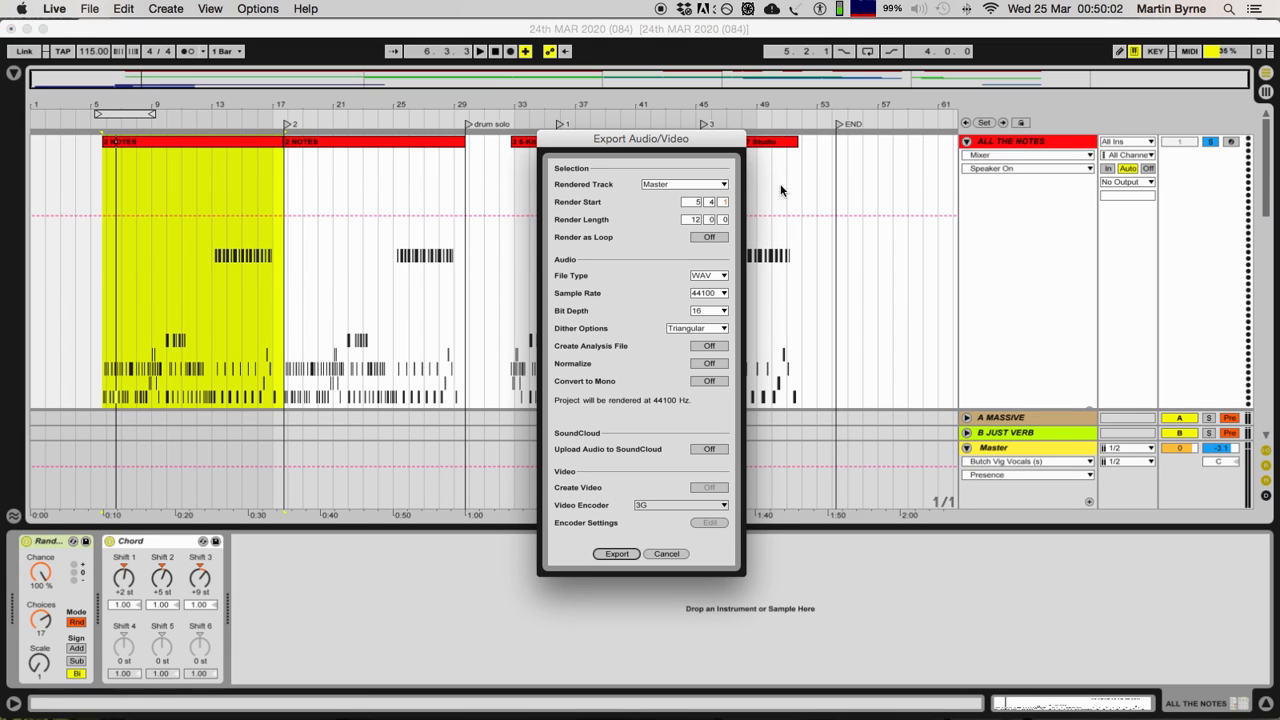
{"action": "left_click", "coordinate": [660, 553]}
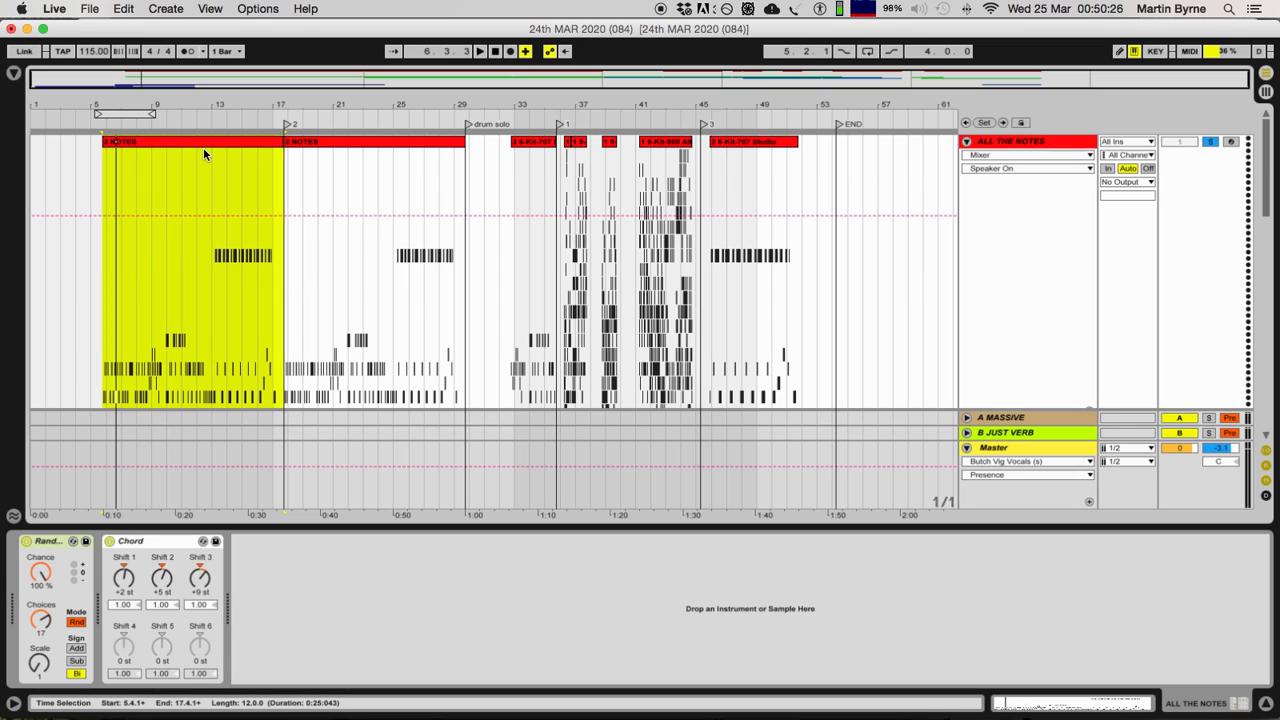
{"action": "left_click", "coordinate": [329, 144]}
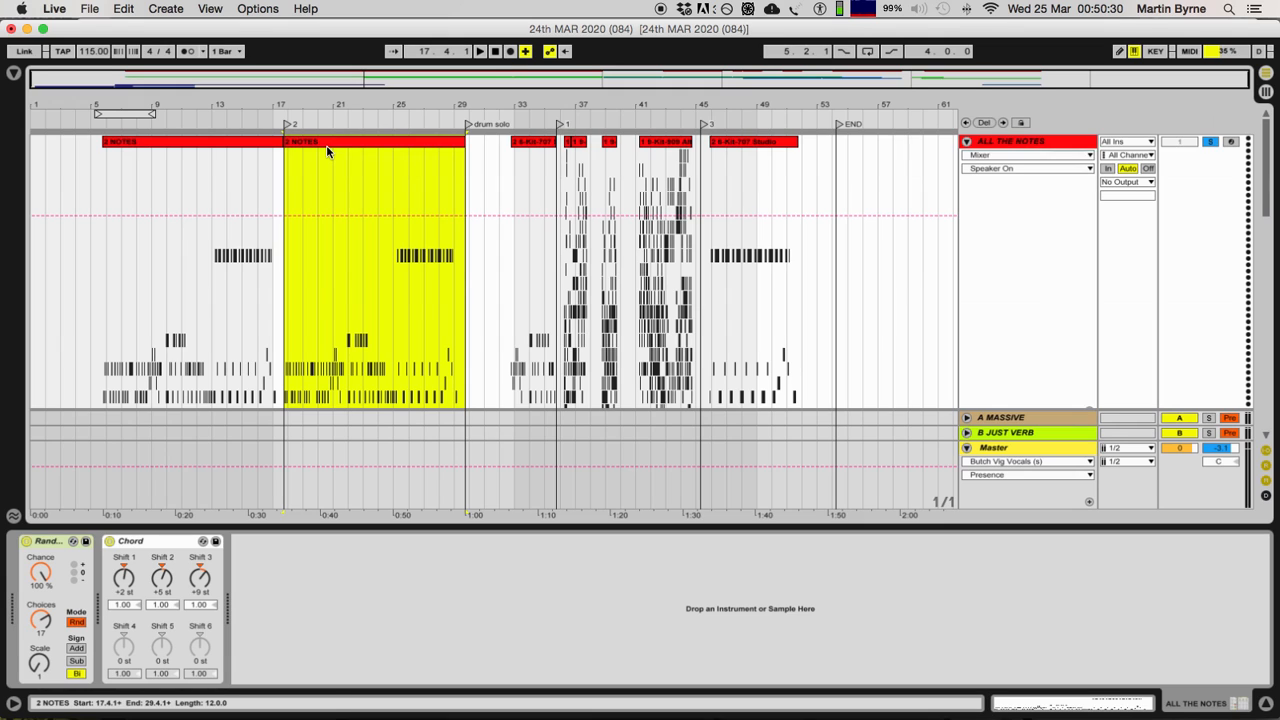
{"action": "key", "text": "space"}
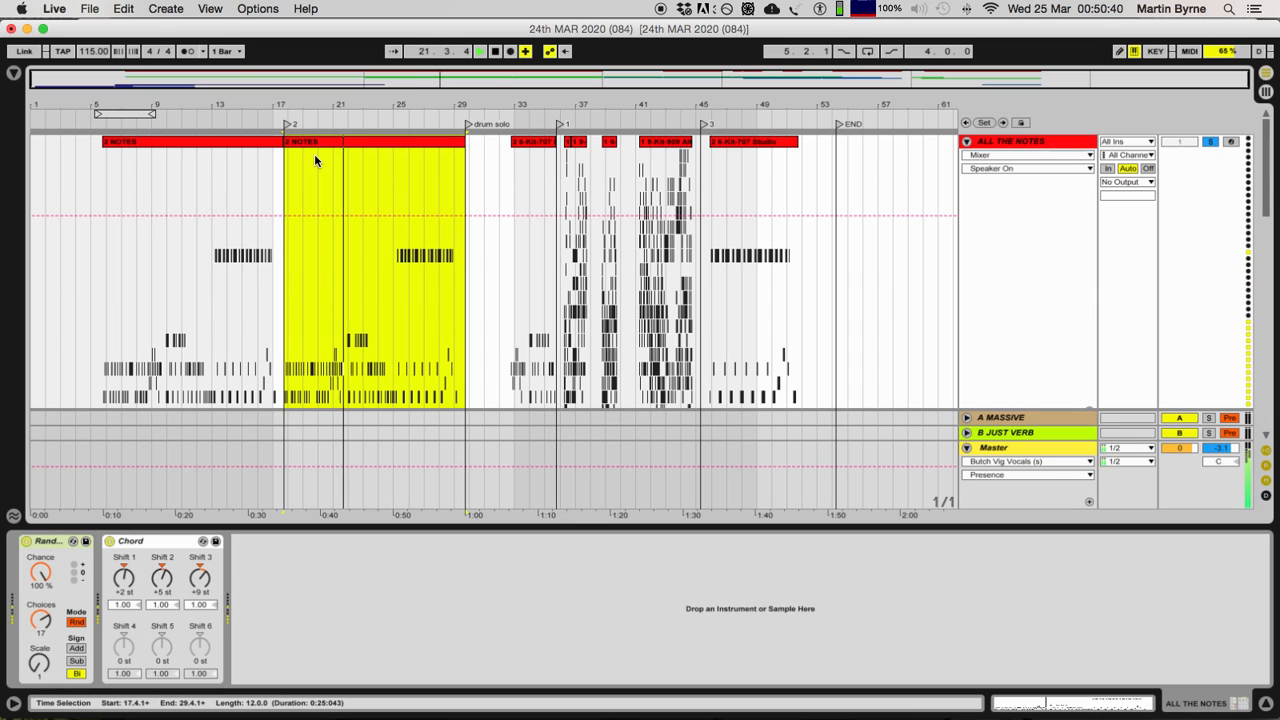
{"action": "key", "text": "space"}
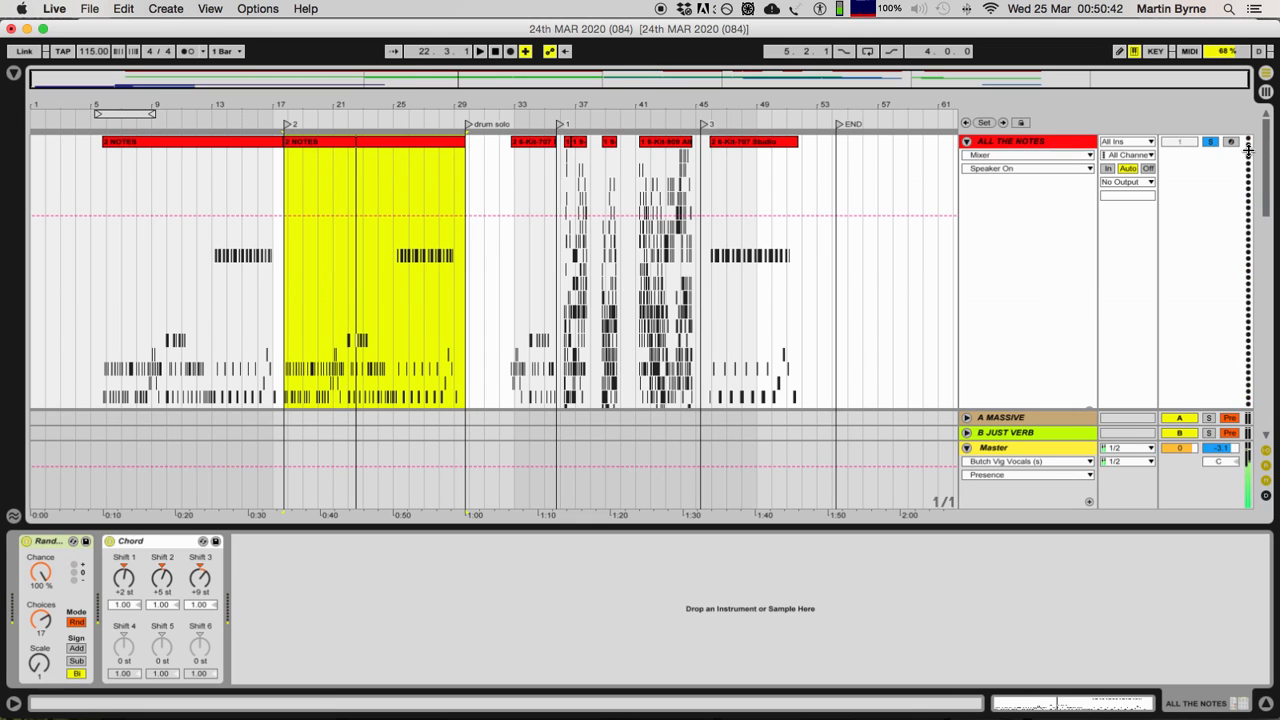
Step: Solo the 8 Kit-707 Studio track as well and play the second 2 NOTES section together with the drums
{"action": "scroll", "coordinate": [1160, 199], "scroll_direction": "down", "scroll_amount": 12}
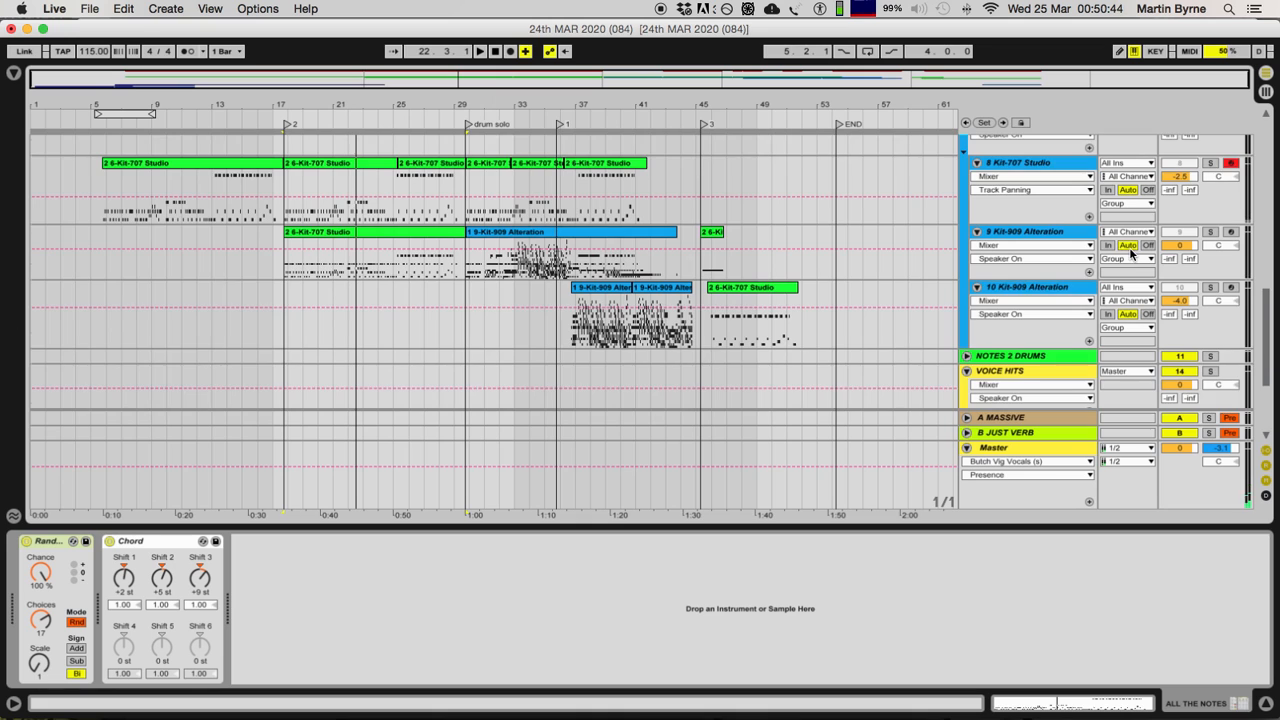
{"action": "scroll", "coordinate": [1131, 253], "scroll_direction": "up", "scroll_amount": 3}
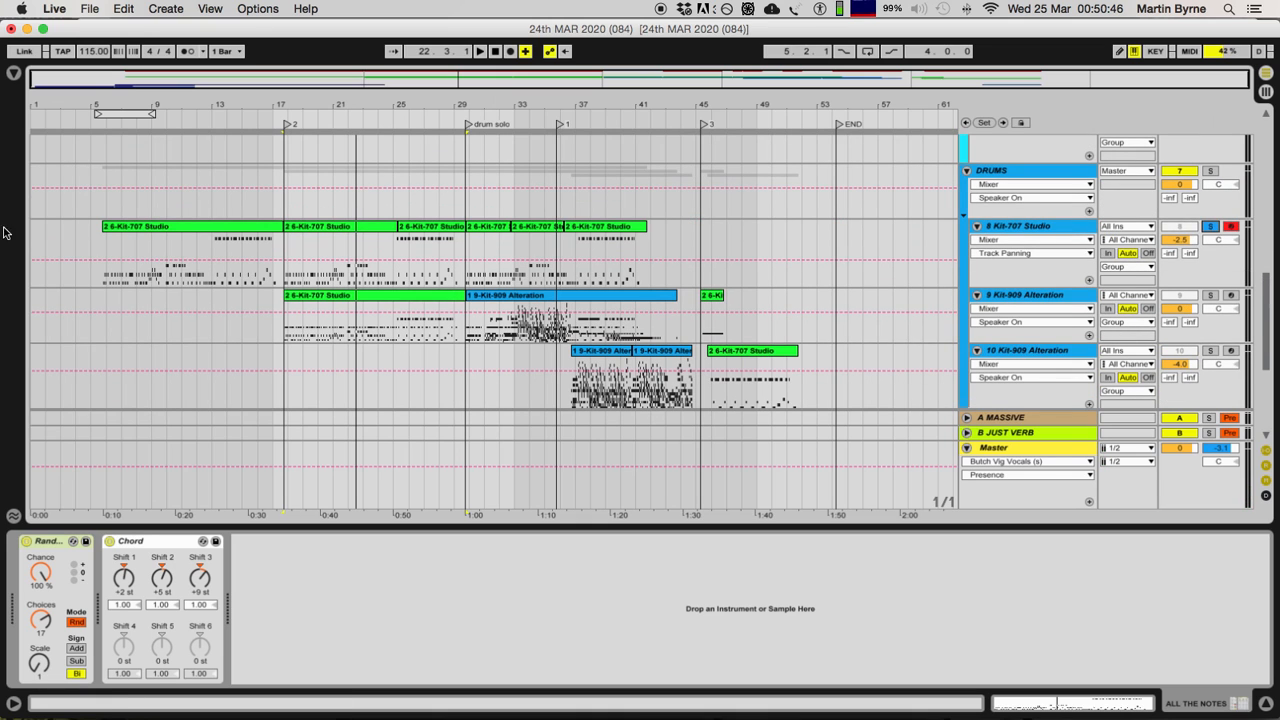
{"action": "scroll", "coordinate": [223, 253], "scroll_direction": "up", "scroll_amount": 15}
{"action": "scroll", "coordinate": [268, 244], "scroll_direction": "down", "scroll_amount": 7}
{"action": "key", "text": "space"}
{"action": "scroll", "coordinate": [98, 252], "scroll_direction": "up", "scroll_amount": 8}
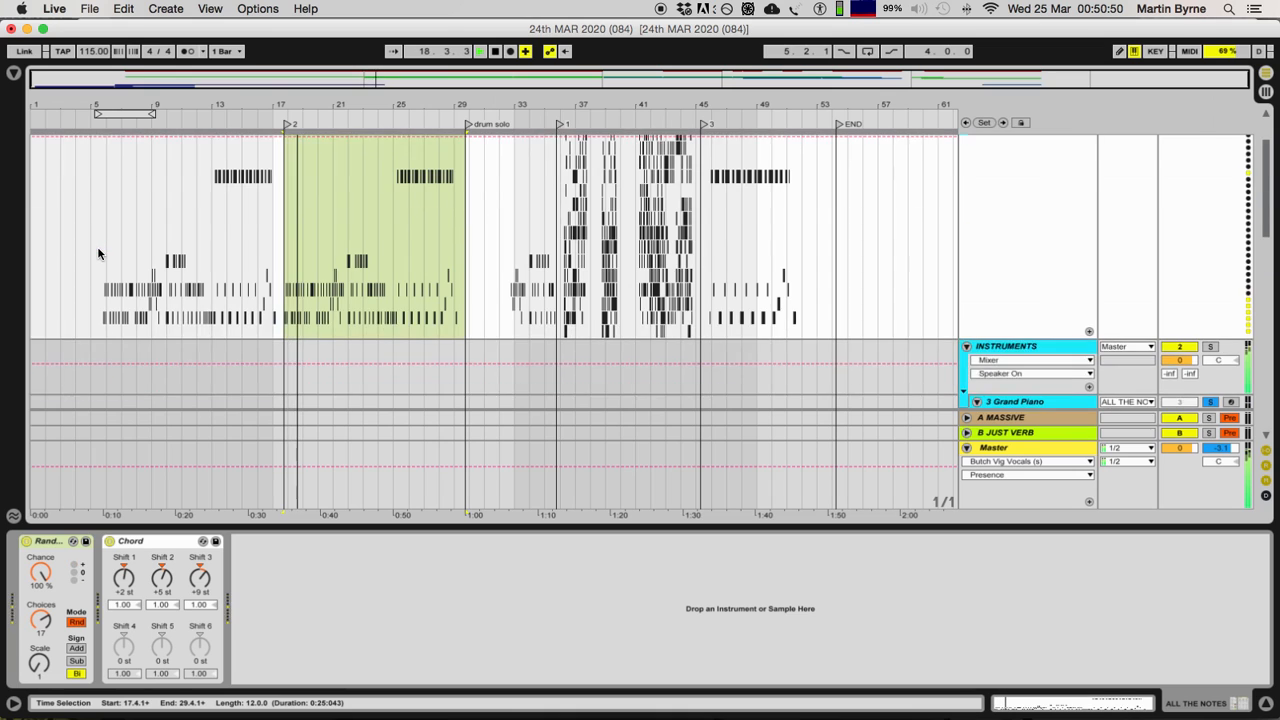
{"action": "scroll", "coordinate": [98, 252], "scroll_direction": "up", "scroll_amount": 4}
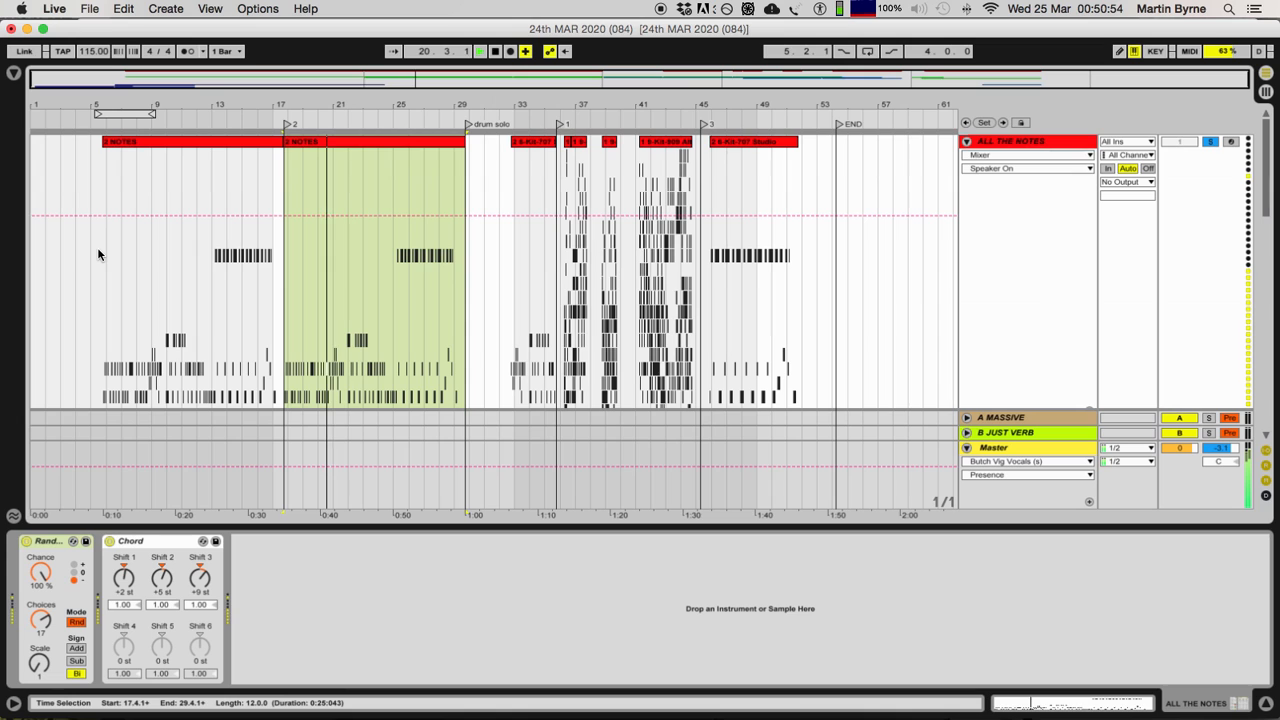
{"action": "key", "text": "space"}
Step: Turn off solo on all soloed tracks and hide the device view
{"action": "scroll", "coordinate": [343, 290], "scroll_direction": "down", "scroll_amount": 8}
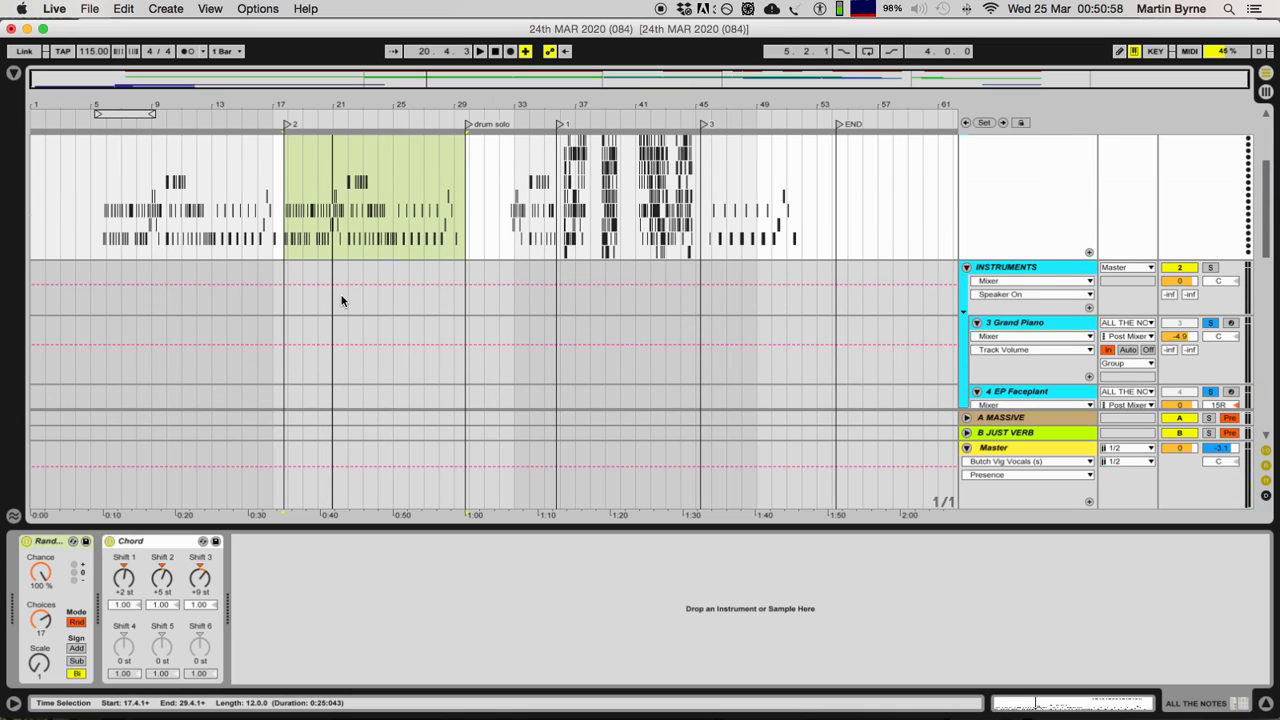
{"action": "scroll", "coordinate": [341, 300], "scroll_direction": "down", "scroll_amount": 10}
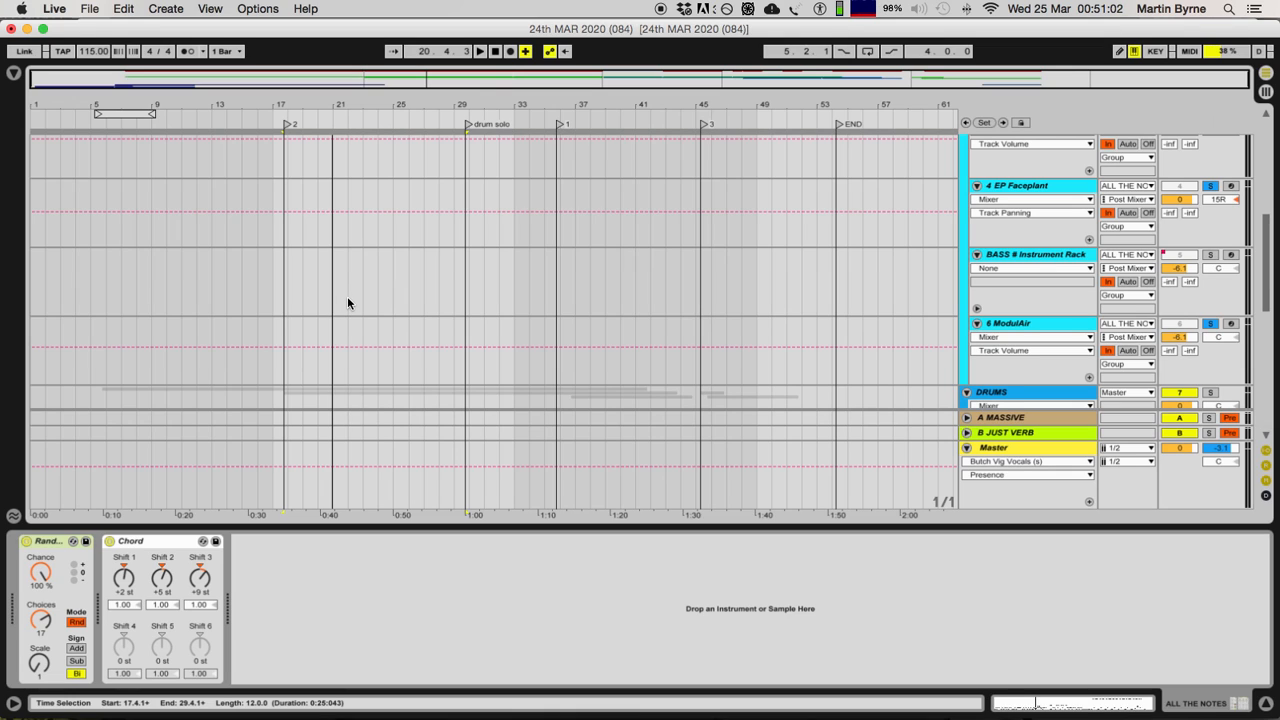
{"action": "left_click", "coordinate": [1208, 324]}
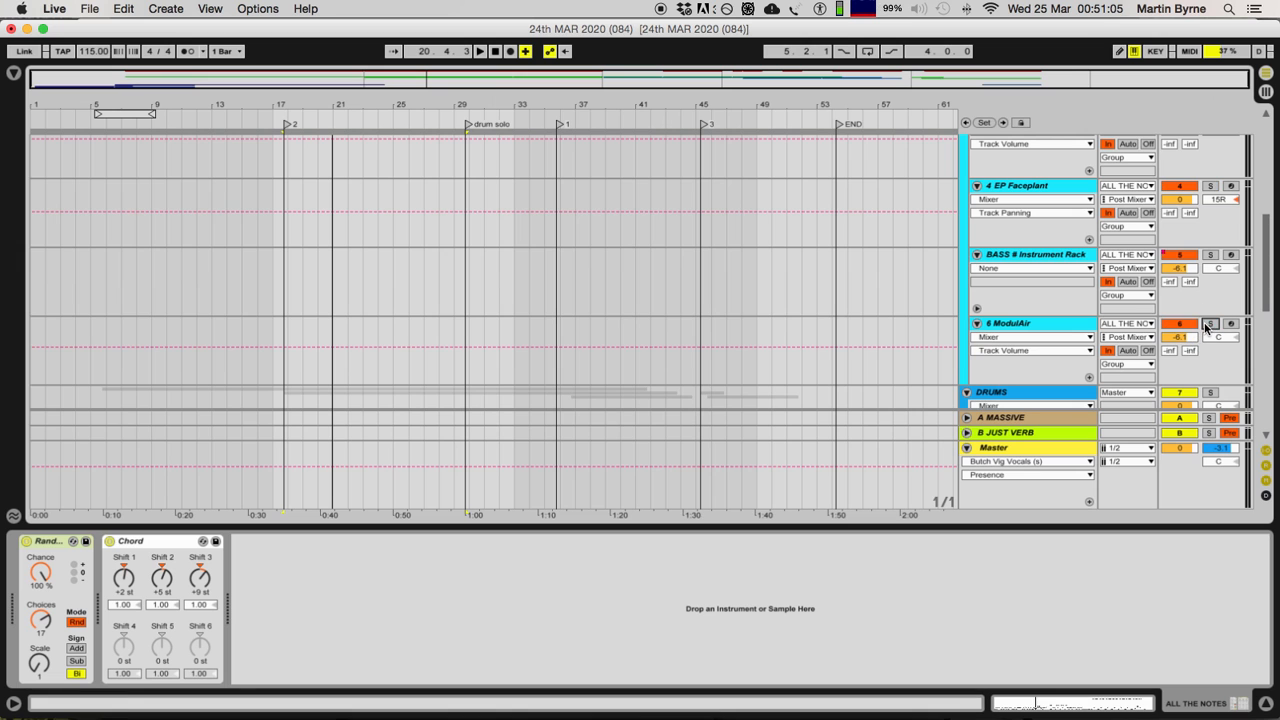
{"action": "left_click", "coordinate": [1264, 707]}
Step: Select the first 2 6-Kit-707 Studio clip on the 8 Kit-707 Studio track and examine its drum notes up close
{"action": "left_click", "coordinate": [178, 446]}
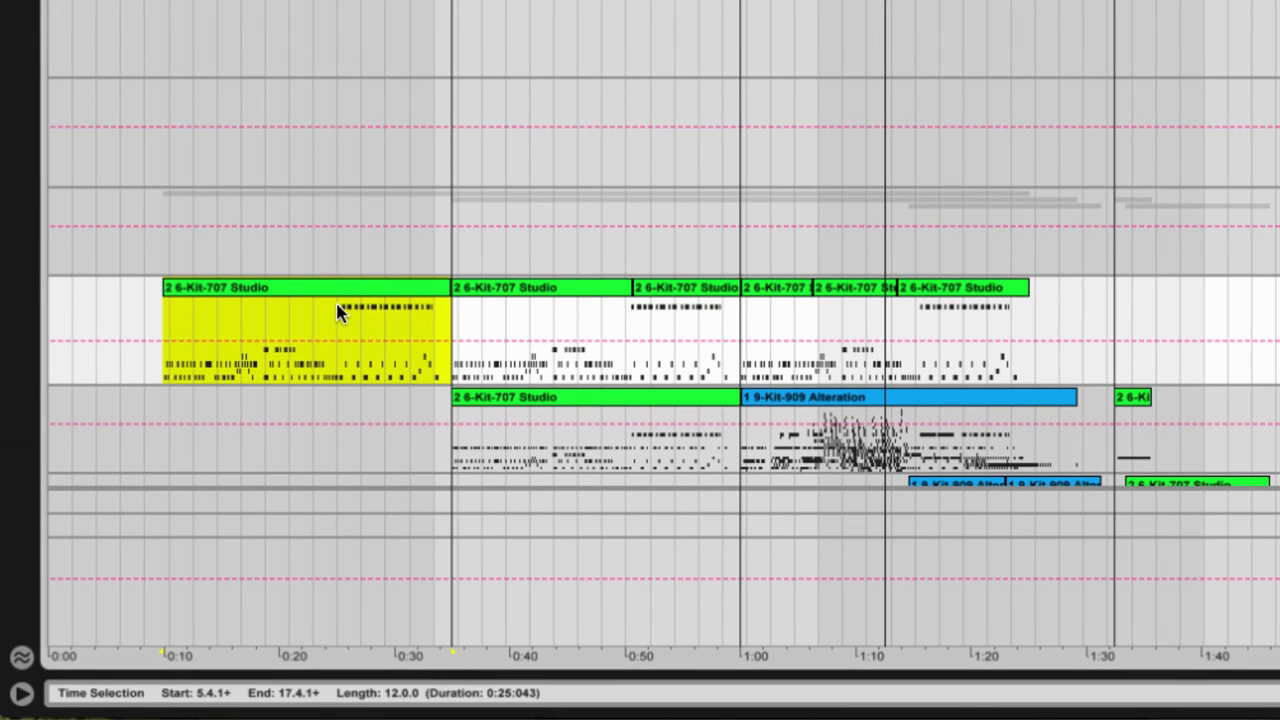
{"action": "left_click", "coordinate": [338, 312]}
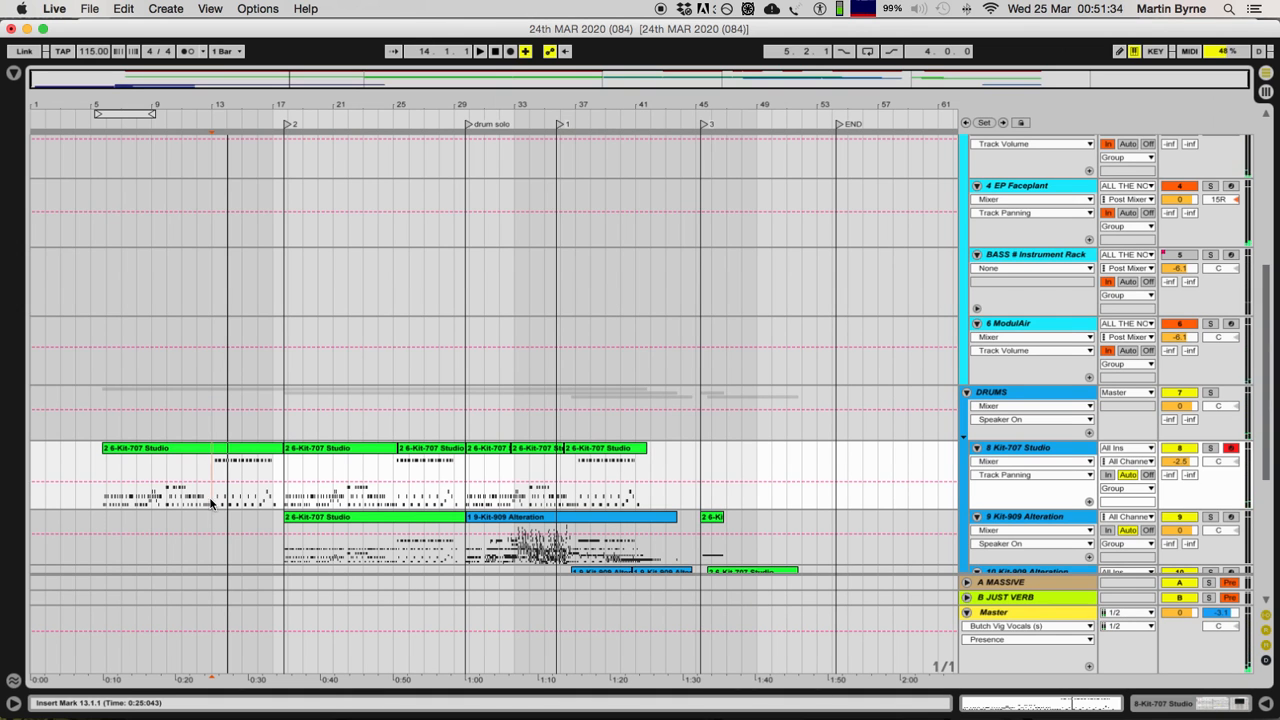
{"action": "left_click", "coordinate": [207, 448]}
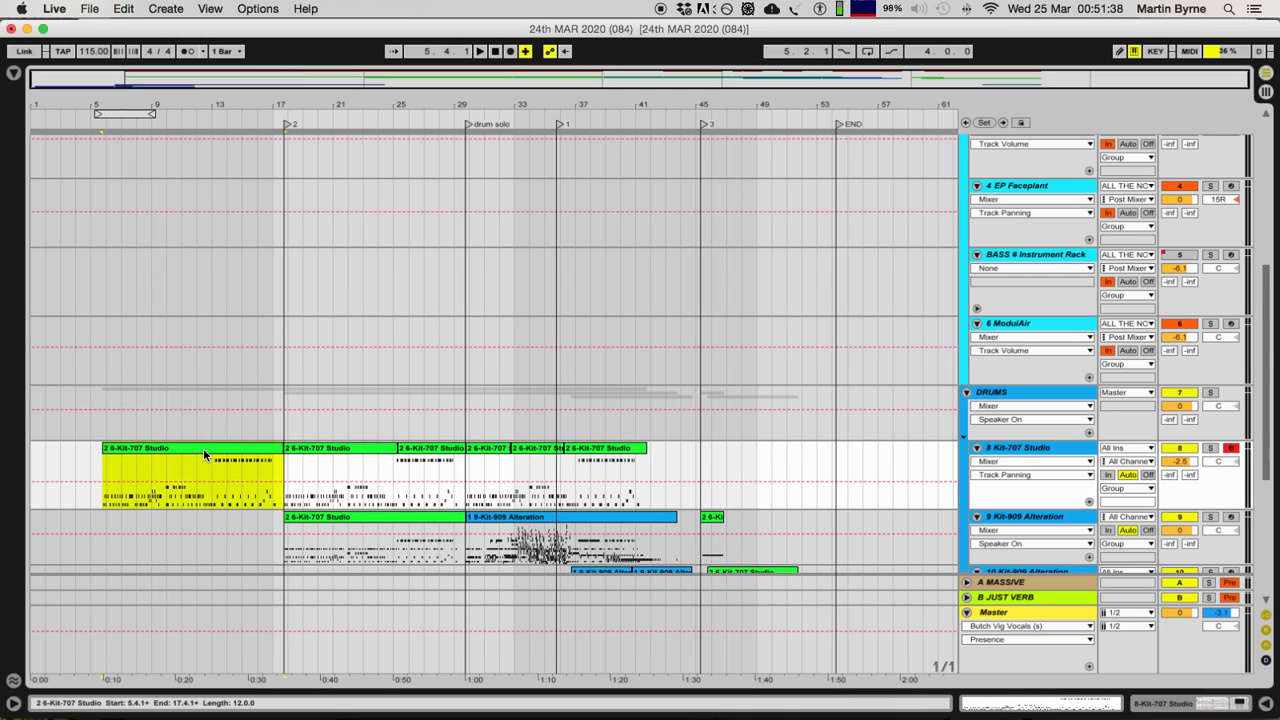
{"action": "key", "text": "plus"}
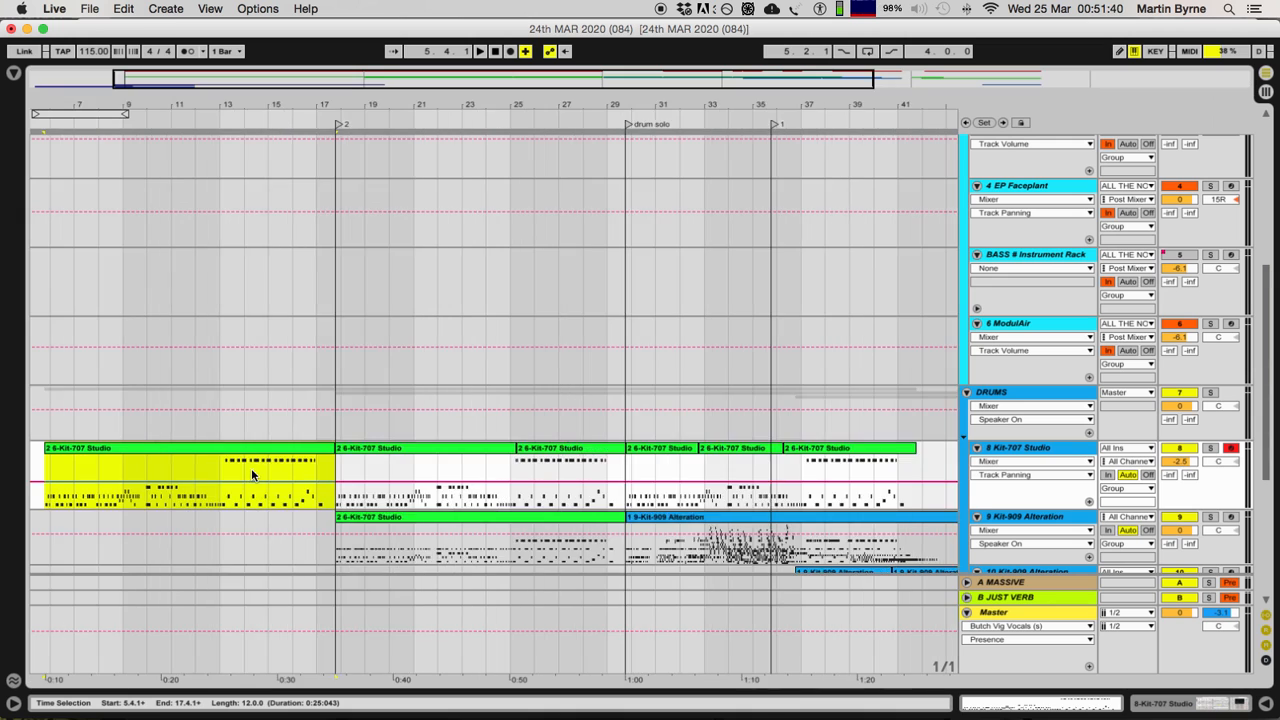
{"action": "key", "text": "z"}
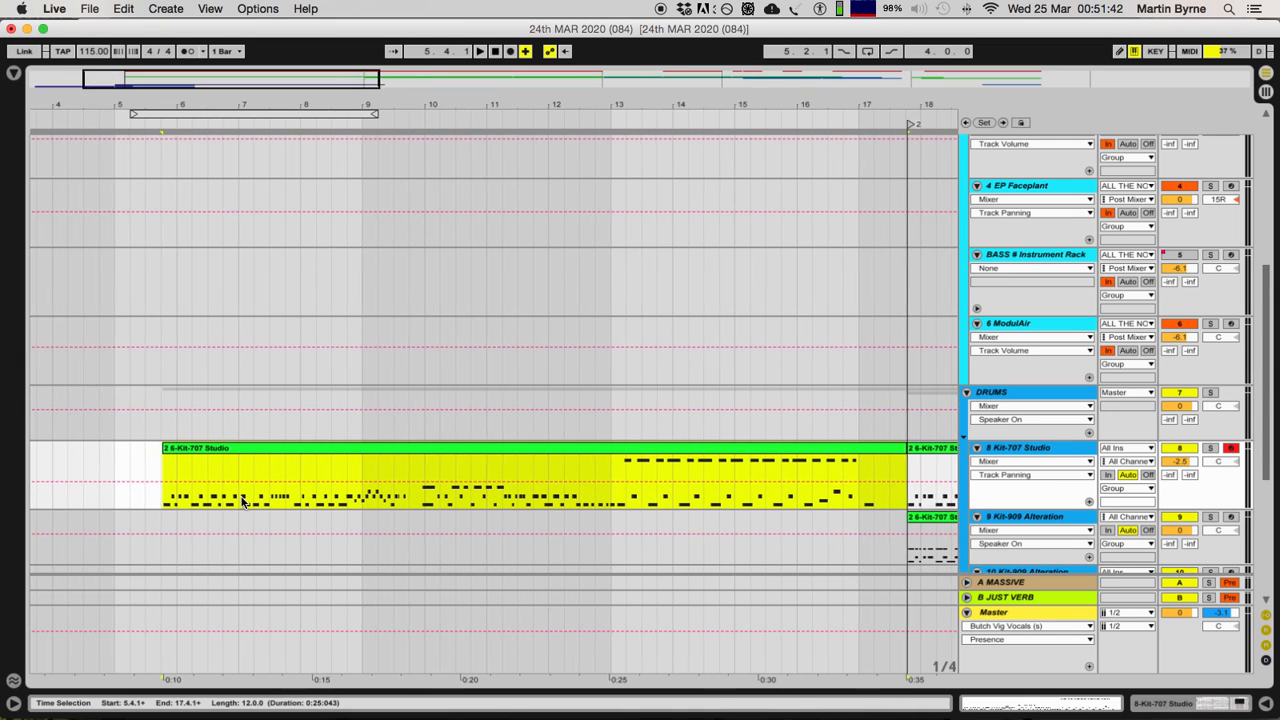
{"action": "scroll", "coordinate": [241, 502], "scroll_direction": "left", "scroll_amount": 3}
{"action": "scroll", "coordinate": [223, 497], "scroll_direction": "left", "scroll_amount": 1}
{"action": "scroll", "coordinate": [223, 497], "scroll_direction": "right", "scroll_amount": 5}
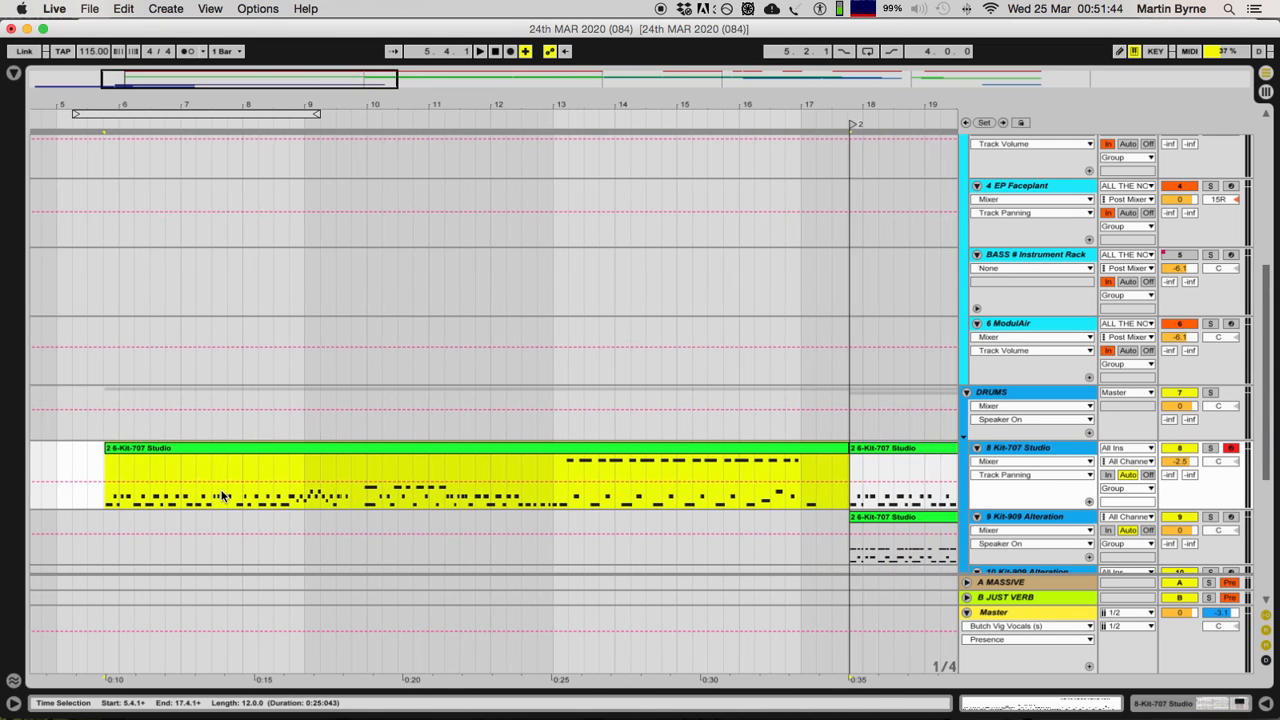
{"action": "left_click", "coordinate": [201, 452]}
{"action": "key", "text": "x"}
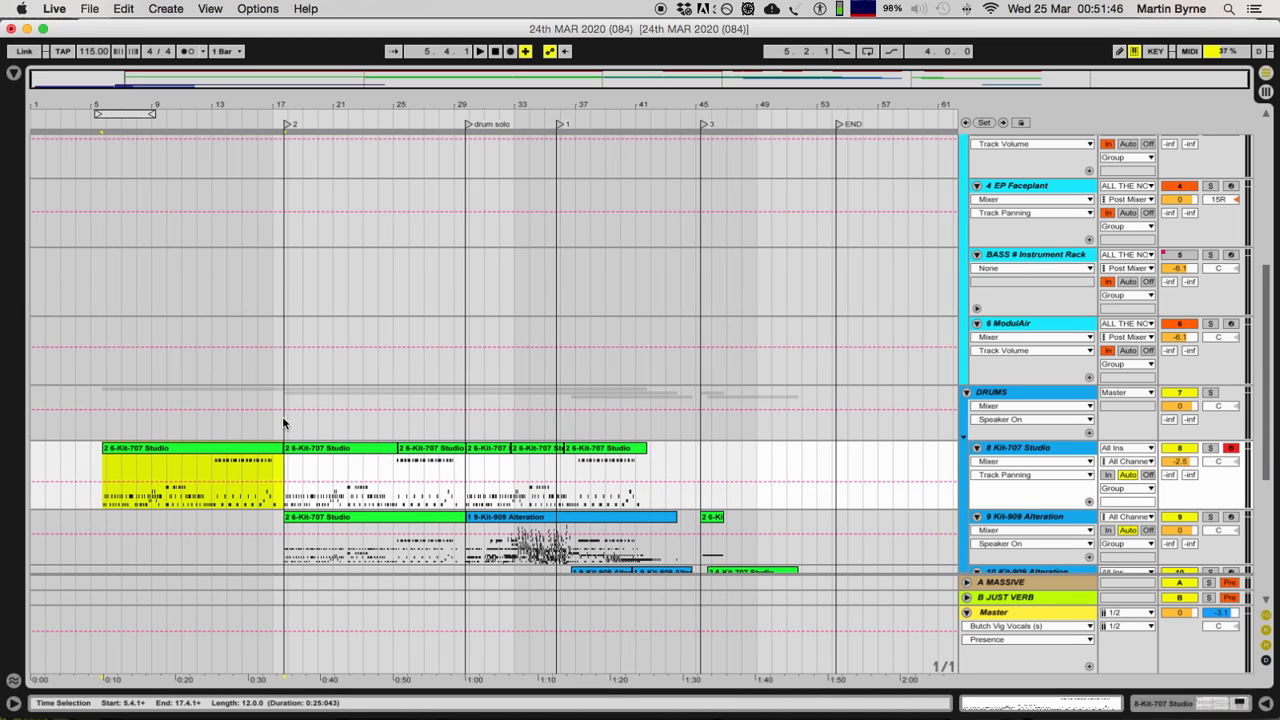
Step: Compare the repeated 2 6-Kit-707 Studio clips along the 8 Kit-707 Studio track by selecting them in turn
{"action": "left_click", "coordinate": [592, 452]}
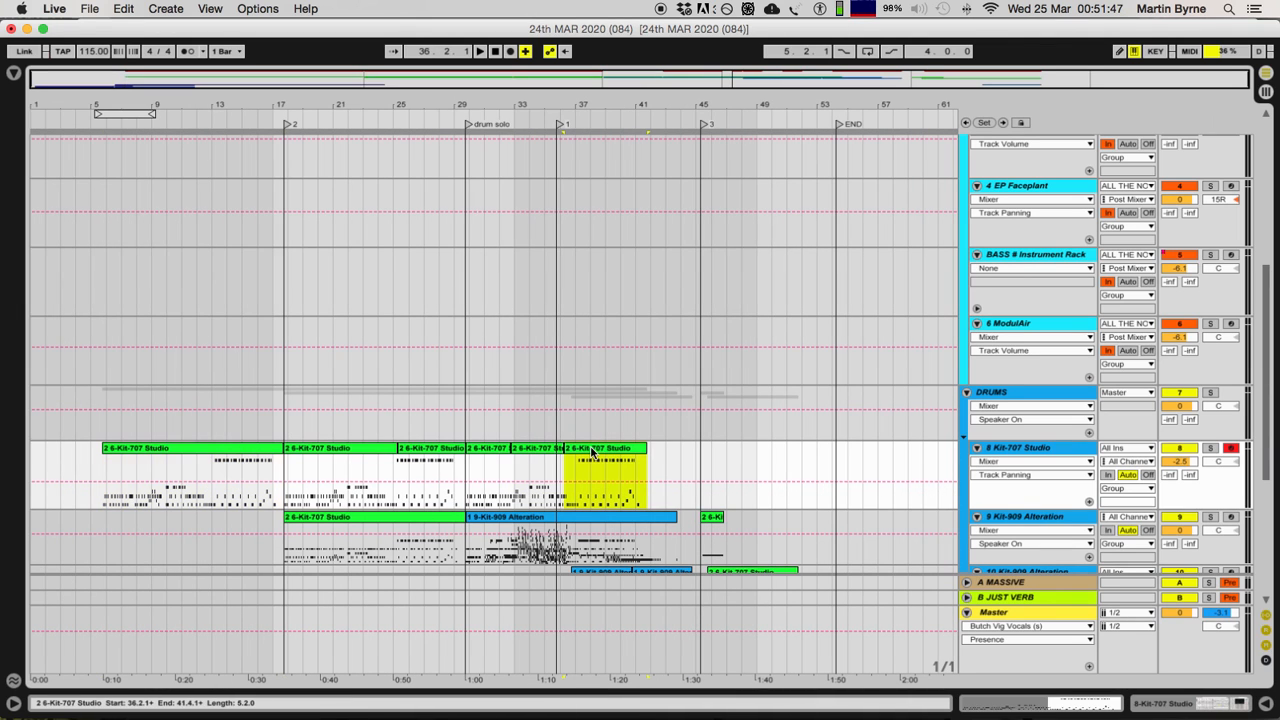
{"action": "left_click", "coordinate": [497, 450], "text": "shift"}
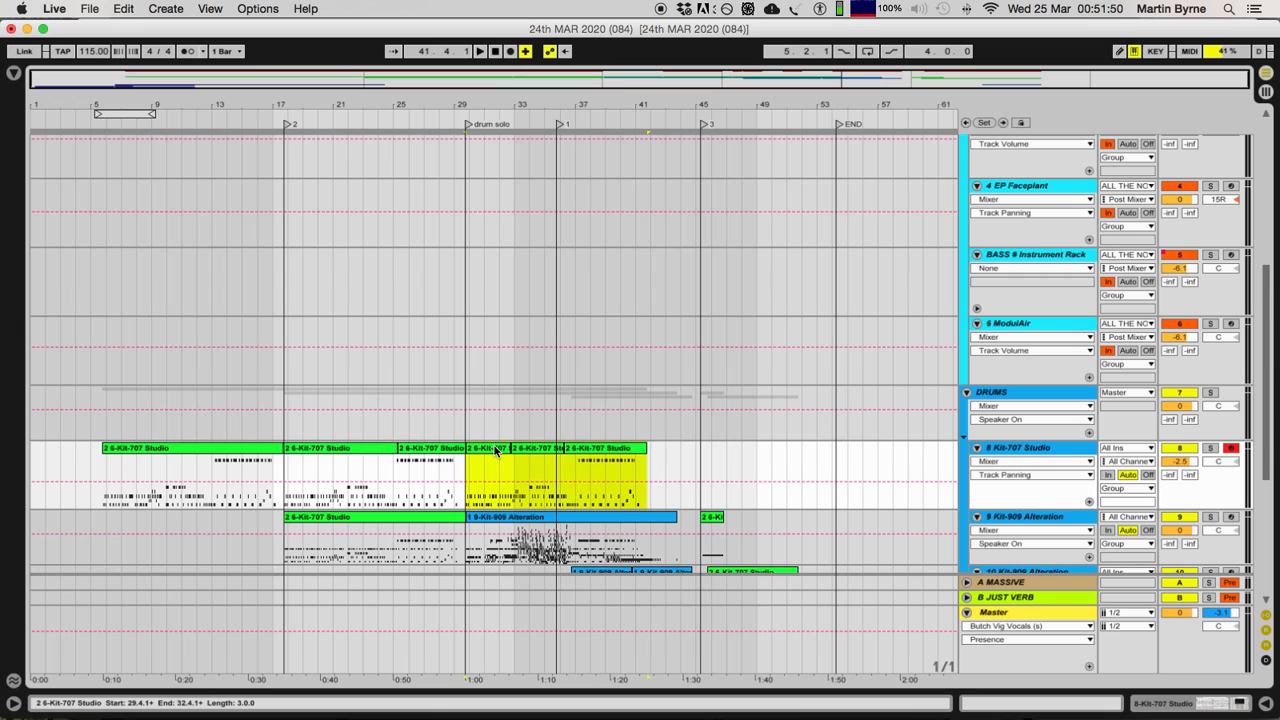
{"action": "left_click", "coordinate": [335, 451]}
{"action": "left_click", "coordinate": [428, 451]}
{"action": "left_click", "coordinate": [630, 452]}
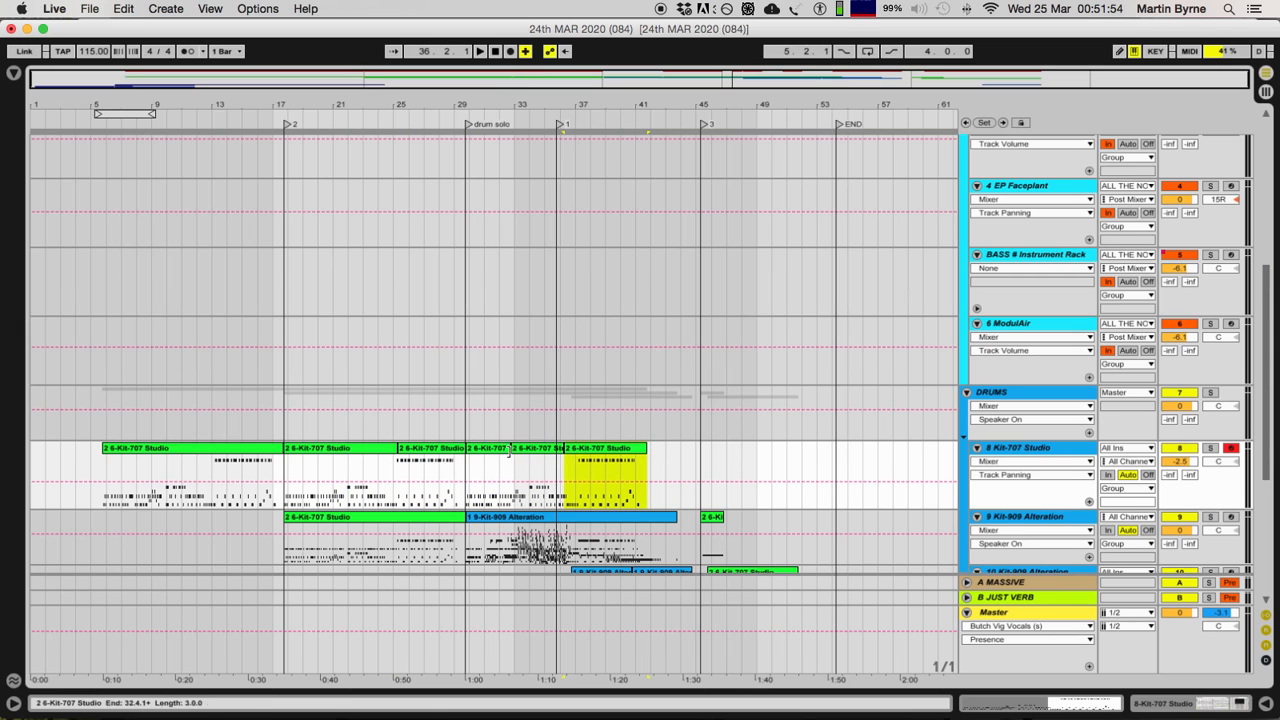
{"action": "left_click", "coordinate": [490, 451]}
{"action": "left_click", "coordinate": [318, 451]}
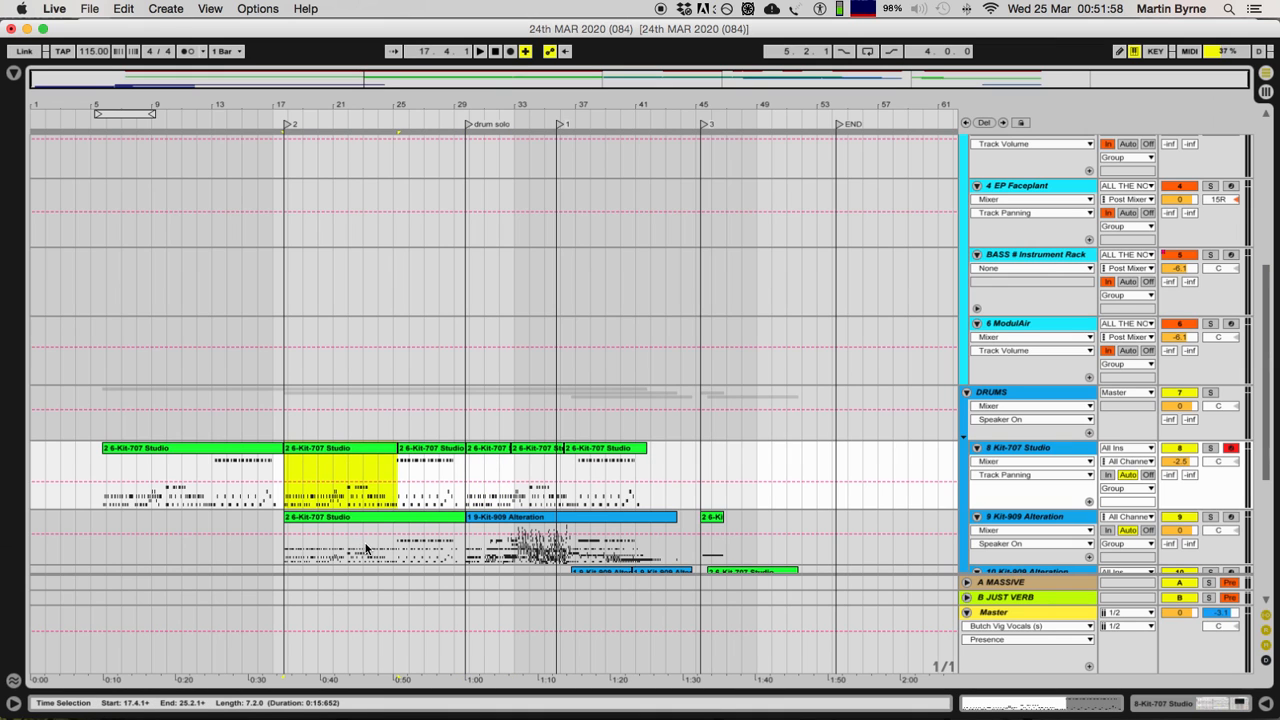
Step: Select all the 8 Kit-707 Studio clips from the first one up to the drum solo marker
{"action": "scroll", "coordinate": [367, 548], "scroll_direction": "down", "scroll_amount": 5}
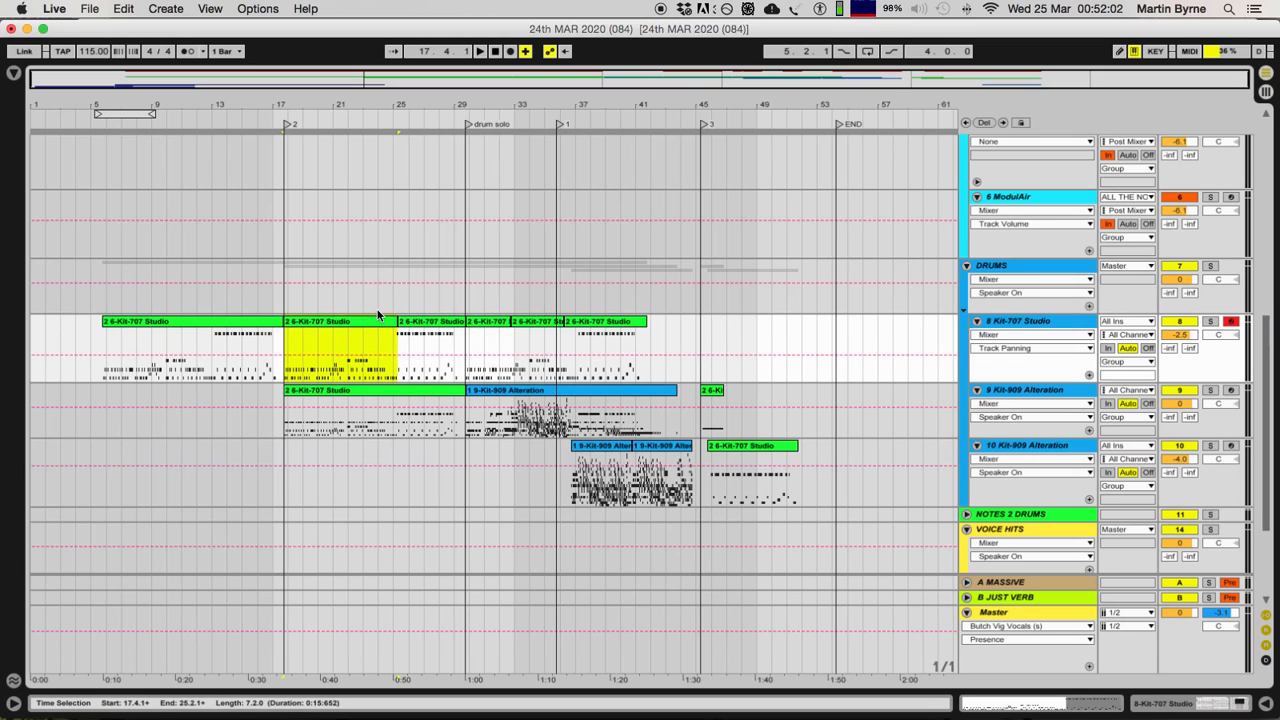
{"action": "left_click", "coordinate": [418, 331], "text": "shift"}
{"action": "left_click", "coordinate": [135, 320], "text": "shift"}
{"action": "left_click", "coordinate": [114, 321], "text": "shift"}
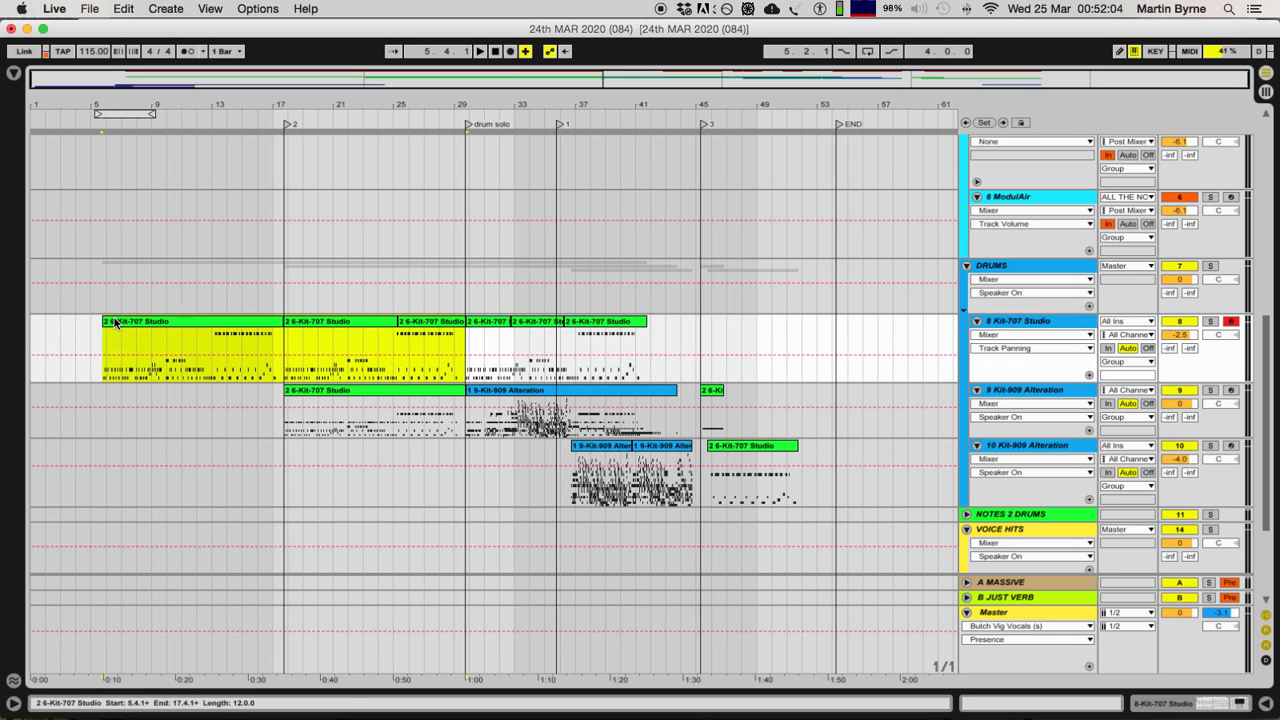
Step: Compare the first 2 6-Kit-707 Studio clip with the two shorter clips that repeat it before the drum solo marker
{"action": "left_click", "coordinate": [160, 322]}
{"action": "left_click", "coordinate": [326, 323]}
{"action": "left_click", "coordinate": [428, 323], "text": "shift"}
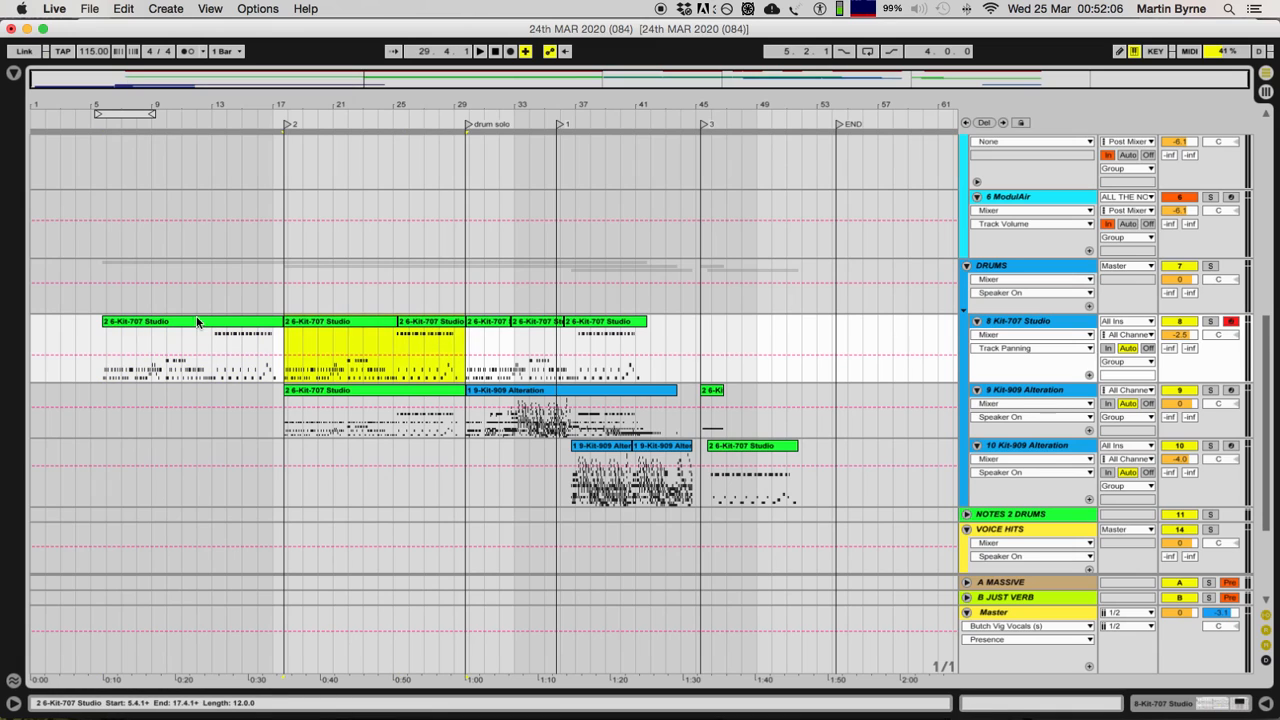
{"action": "left_click", "coordinate": [190, 320]}
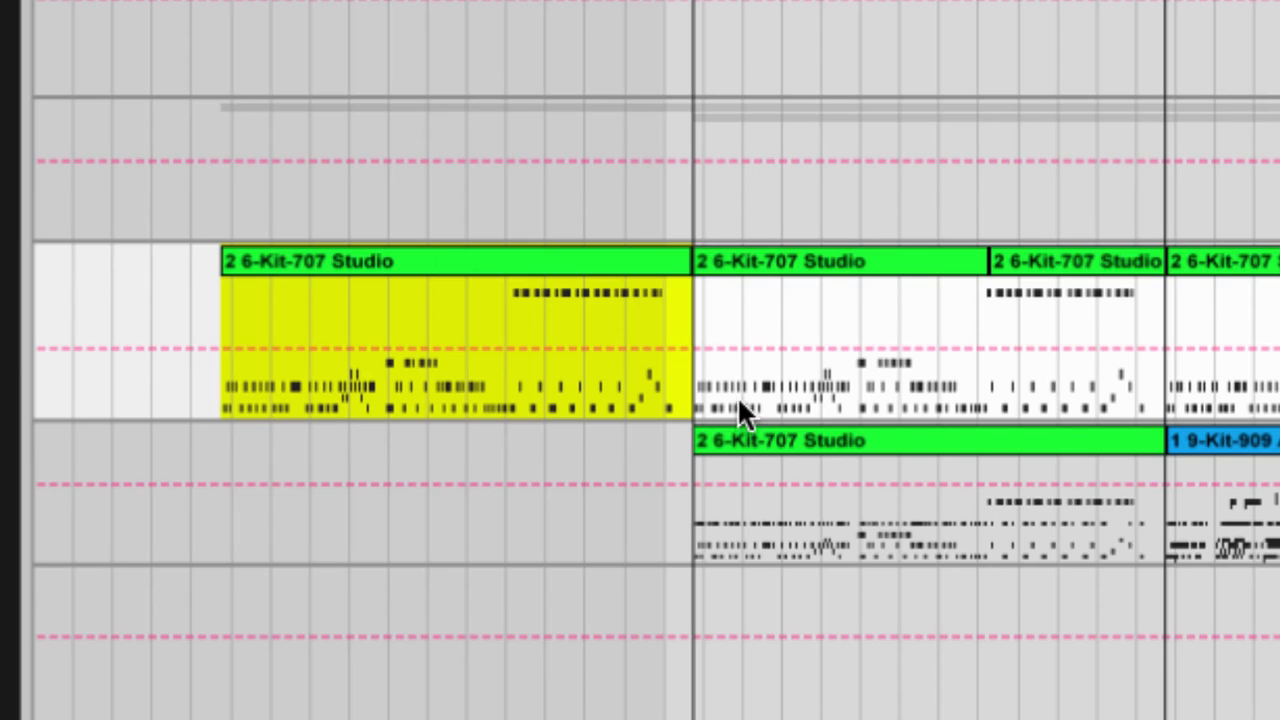
{"action": "left_click", "coordinate": [857, 262]}
{"action": "left_click", "coordinate": [1040, 262], "text": "shift"}
{"action": "left_click", "coordinate": [617, 263]}
{"action": "left_click", "coordinate": [918, 258]}
{"action": "left_click", "coordinate": [1043, 256], "text": "shift"}
{"action": "left_click", "coordinate": [490, 258]}
{"action": "left_click", "coordinate": [737, 262]}
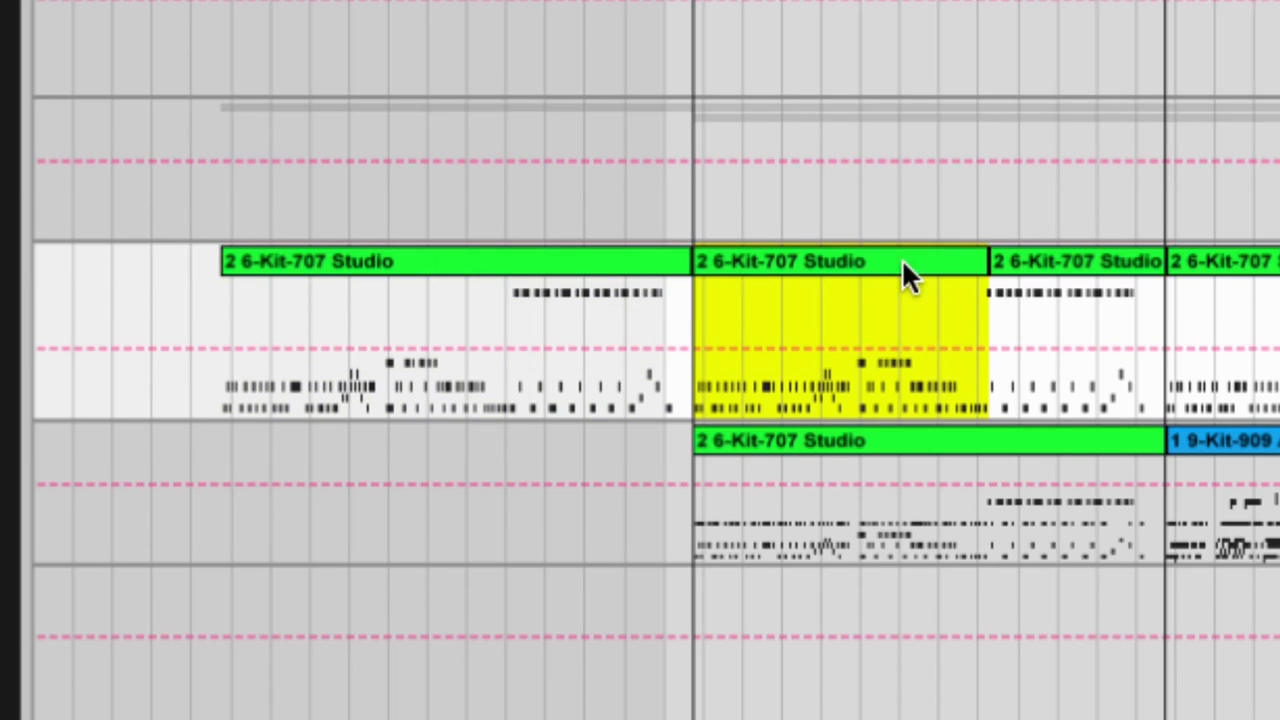
{"action": "left_click", "coordinate": [995, 262], "text": "shift"}
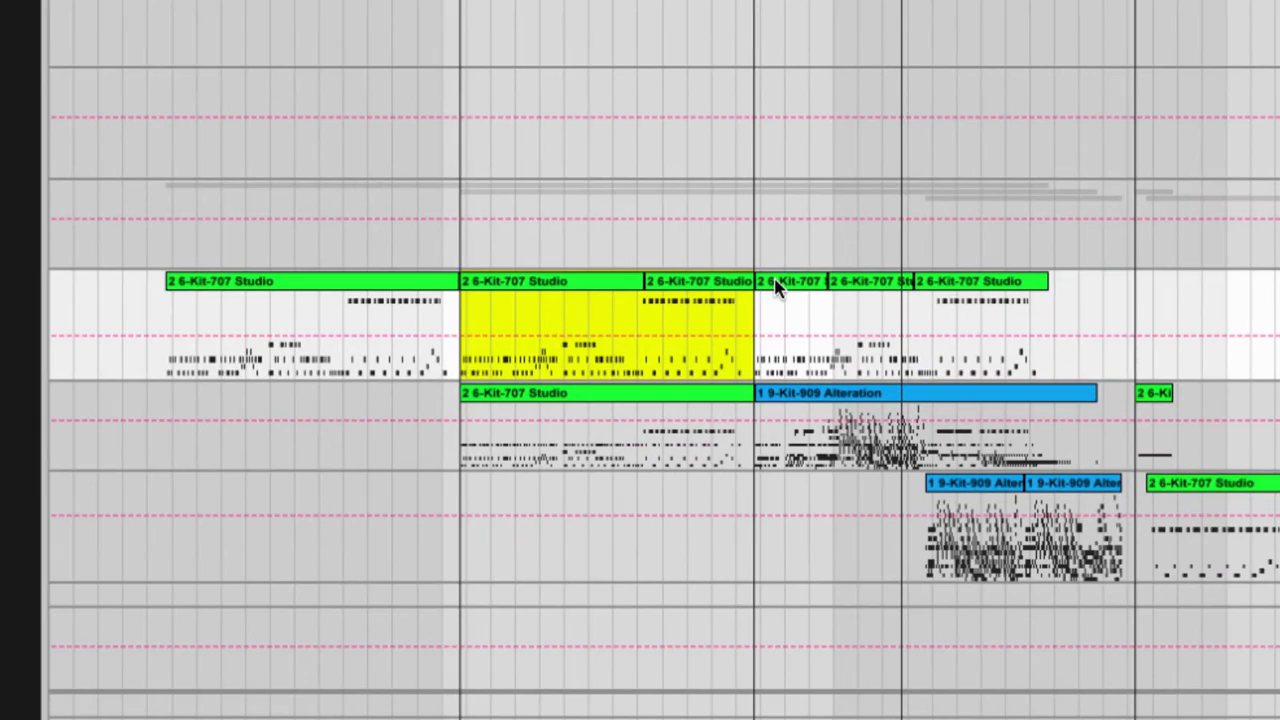
Step: Consolidate the three 2 6-Kit-707 Studio clips after the drum solo marker into one clip and check its drum notes
{"action": "left_click", "coordinate": [777, 286]}
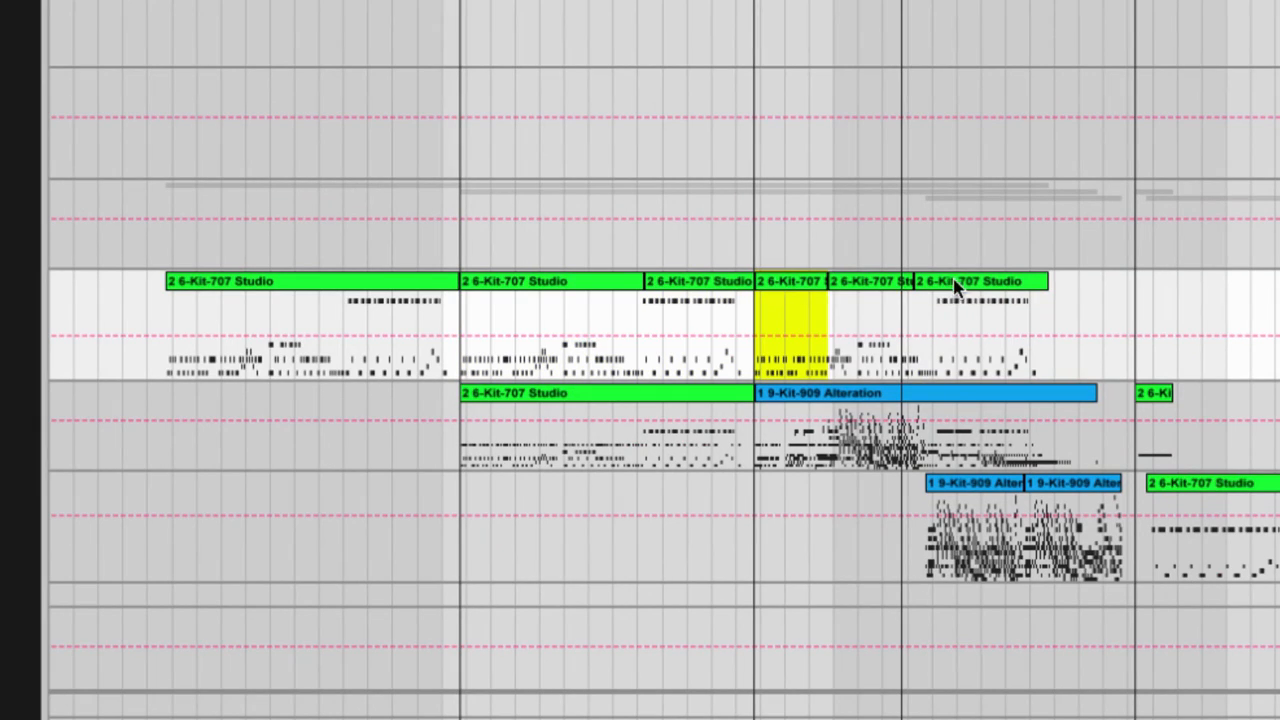
{"action": "left_click", "coordinate": [958, 286], "text": "shift"}
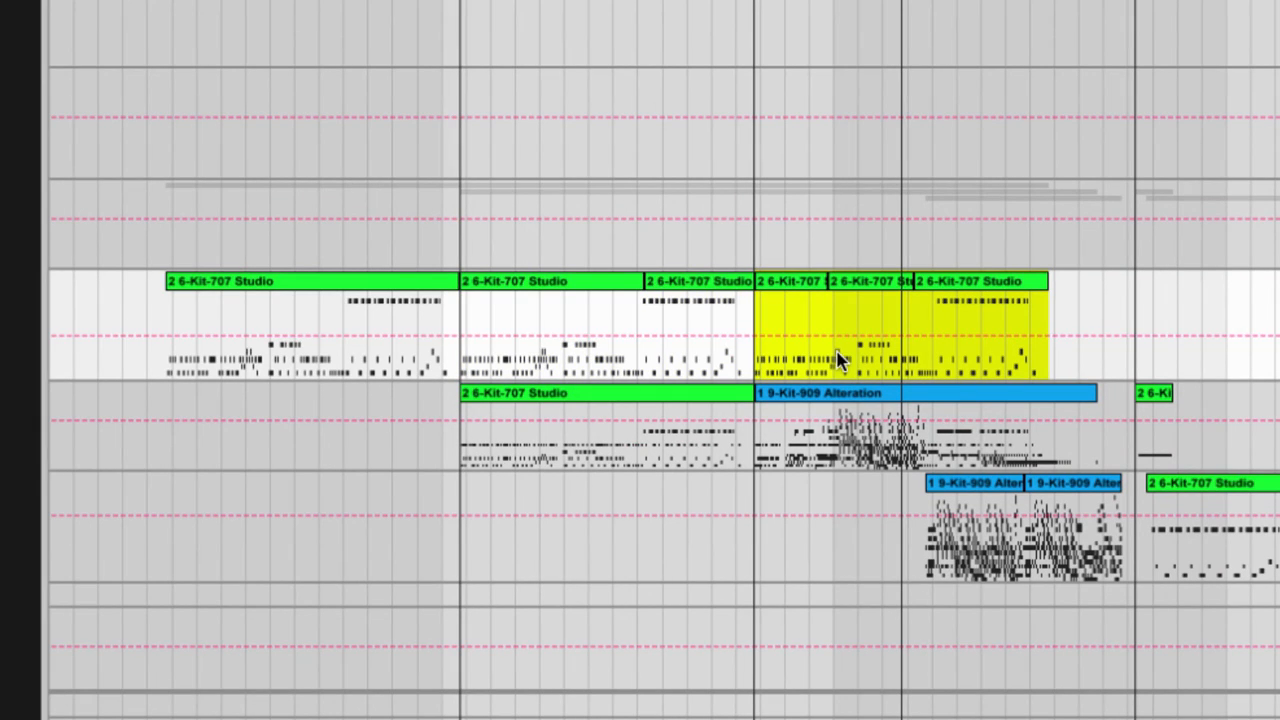
{"action": "key", "text": "super+j"}
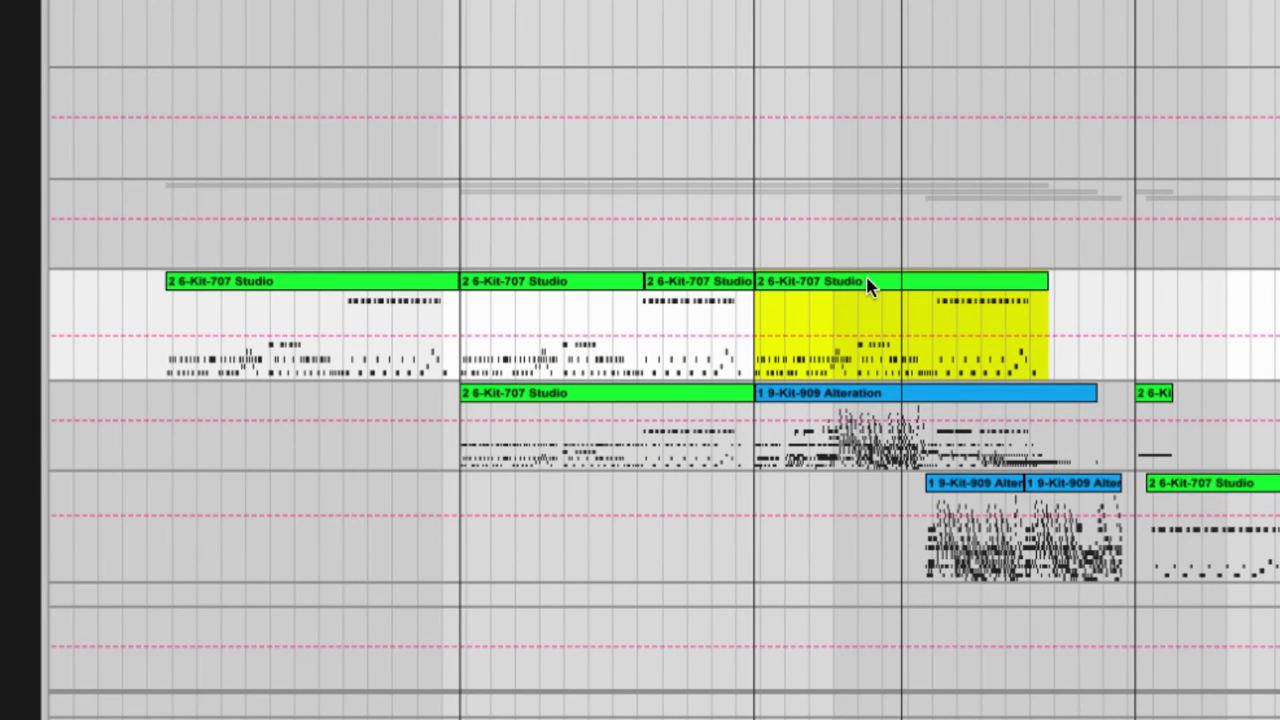
{"action": "double_click", "coordinate": [867, 281]}
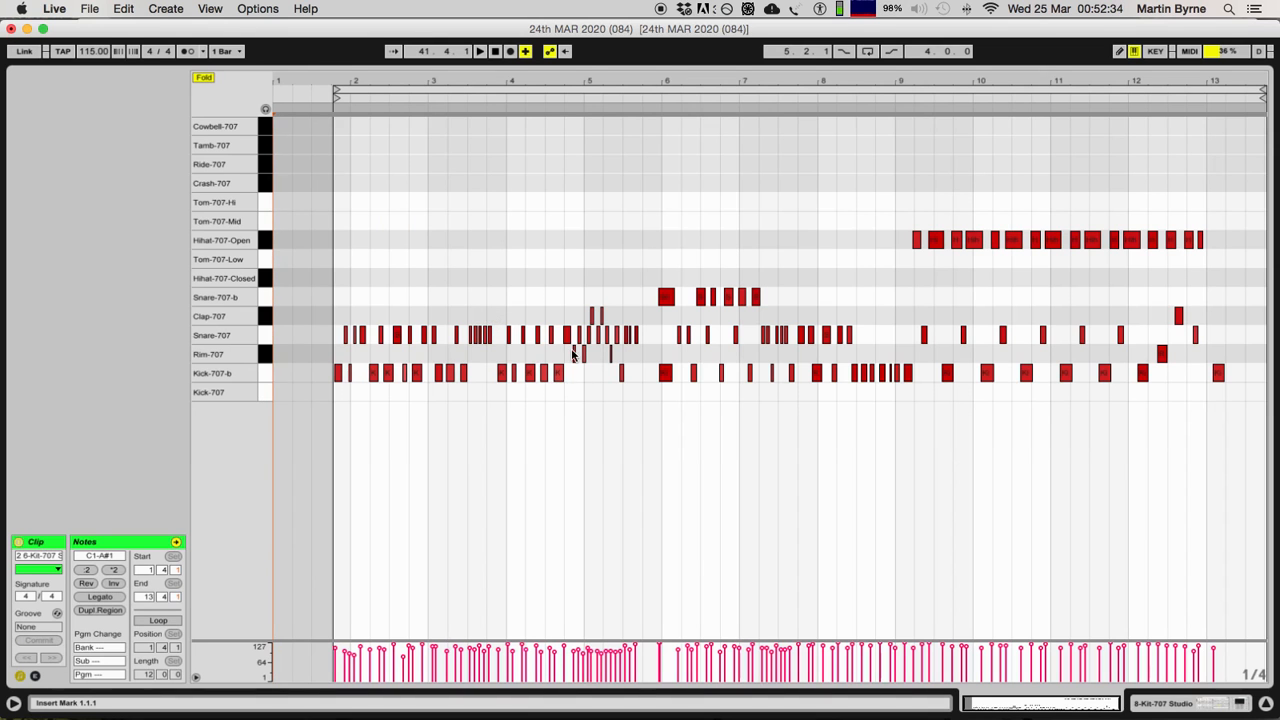
{"action": "left_click", "coordinate": [1266, 703]}
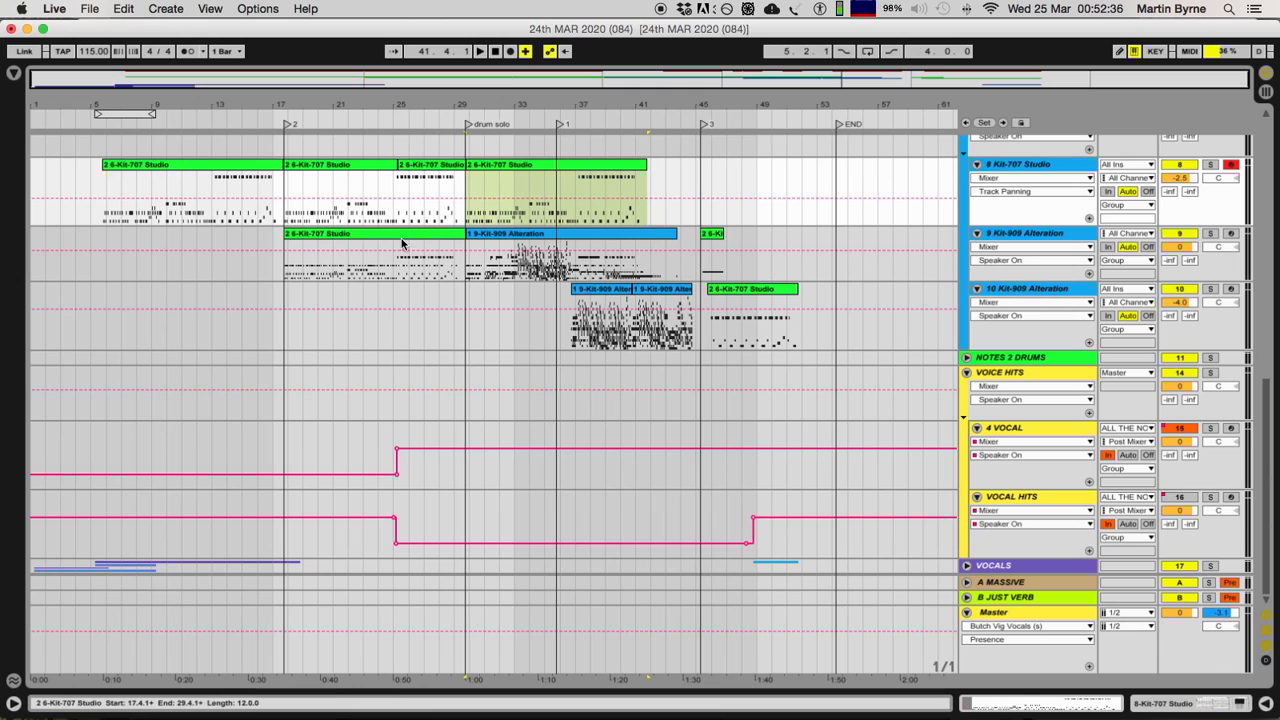
Step: Consolidate the two 8 Kit-707 Studio clips between marker 2 and the drum solo marker into one clip
{"action": "left_click", "coordinate": [389, 167]}
{"action": "left_click", "coordinate": [419, 172], "text": "shift"}
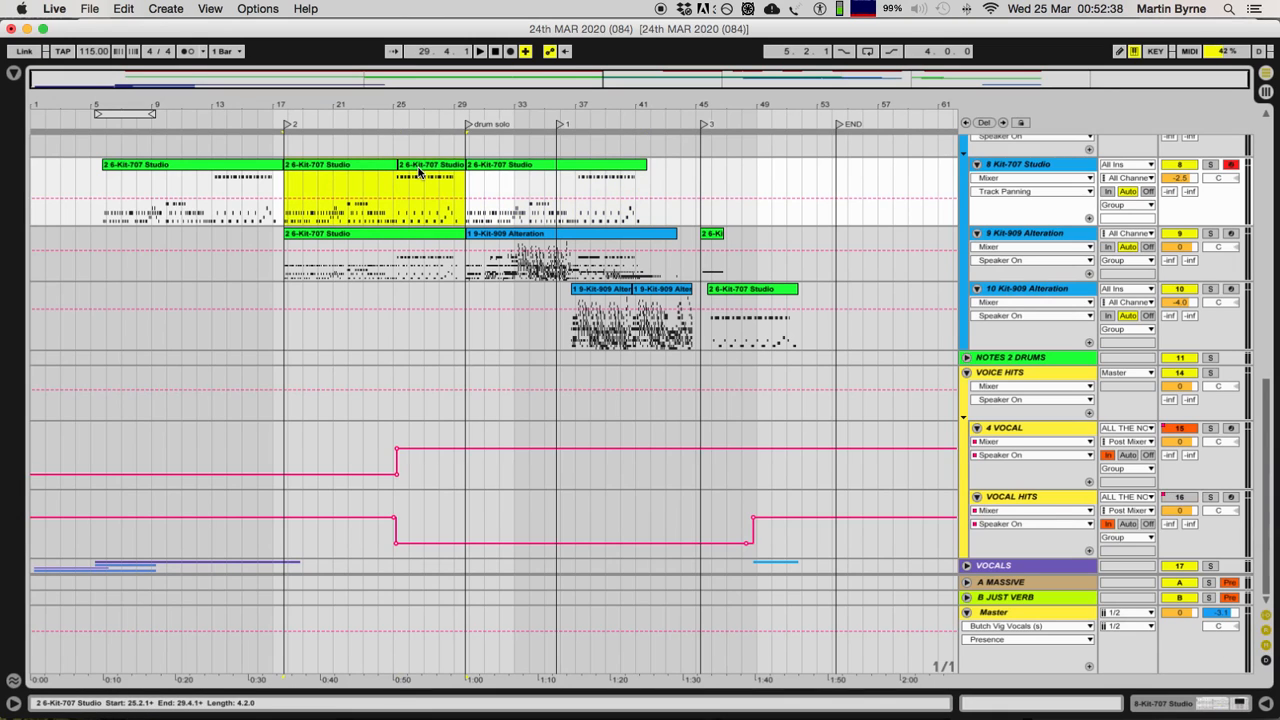
{"action": "key", "text": "super+j"}
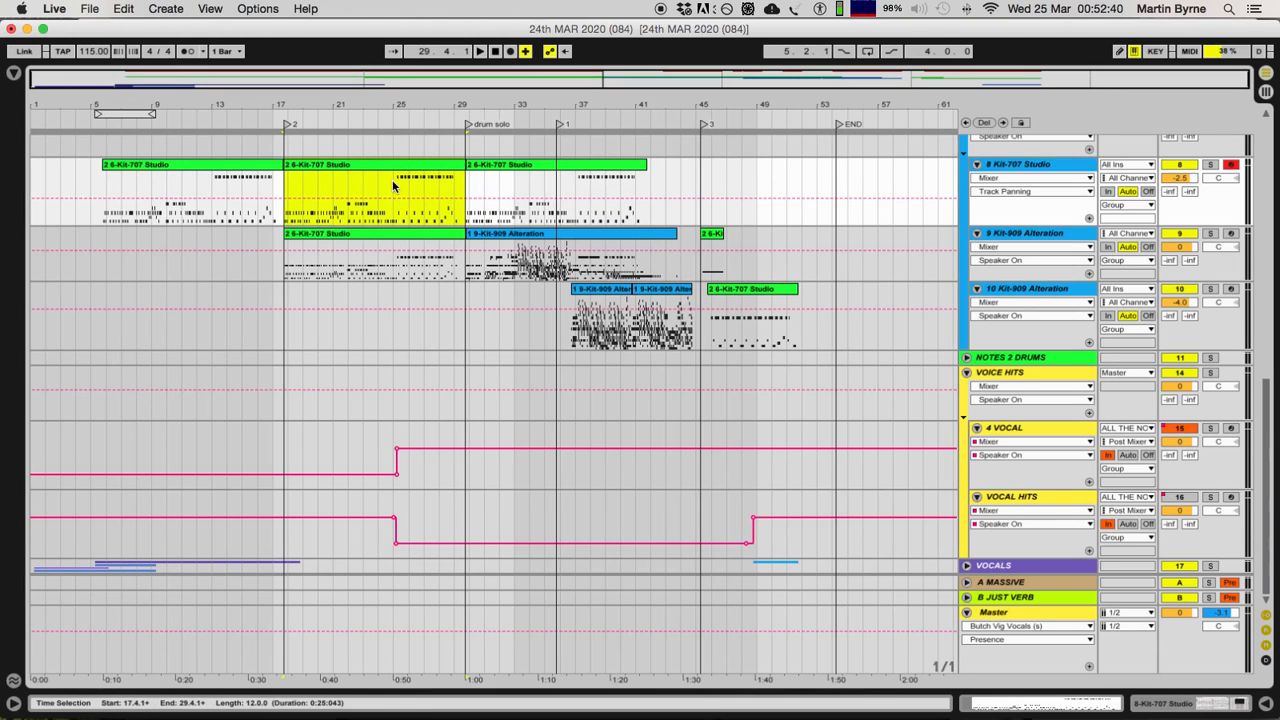
Step: Compare the three 2 6-Kit-707 Studio clips with each other and with the clips on ALL THE NOTES
{"action": "left_click", "coordinate": [201, 164]}
{"action": "left_click", "coordinate": [410, 174]}
{"action": "left_click", "coordinate": [566, 169]}
{"action": "left_click", "coordinate": [366, 170]}
{"action": "left_click", "coordinate": [214, 171]}
{"action": "scroll", "coordinate": [590, 213], "scroll_direction": "up", "scroll_amount": 10}
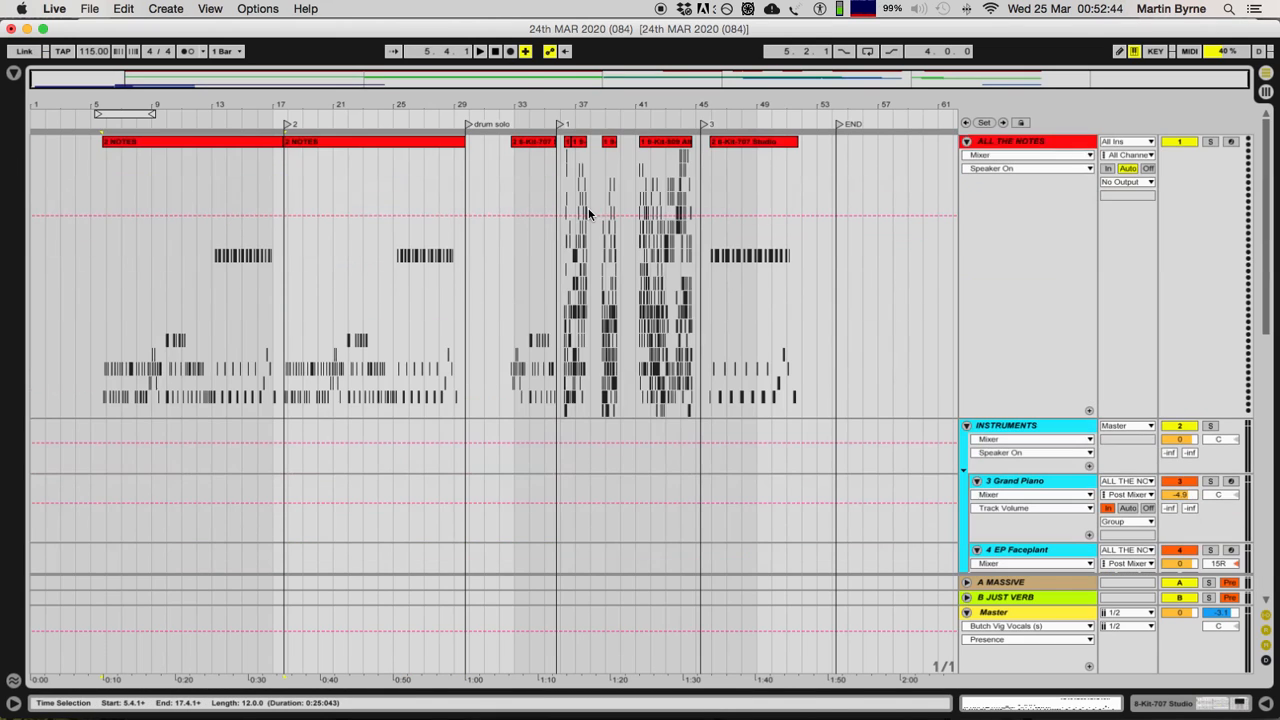
{"action": "scroll", "coordinate": [587, 214], "scroll_direction": "down", "scroll_amount": 10}
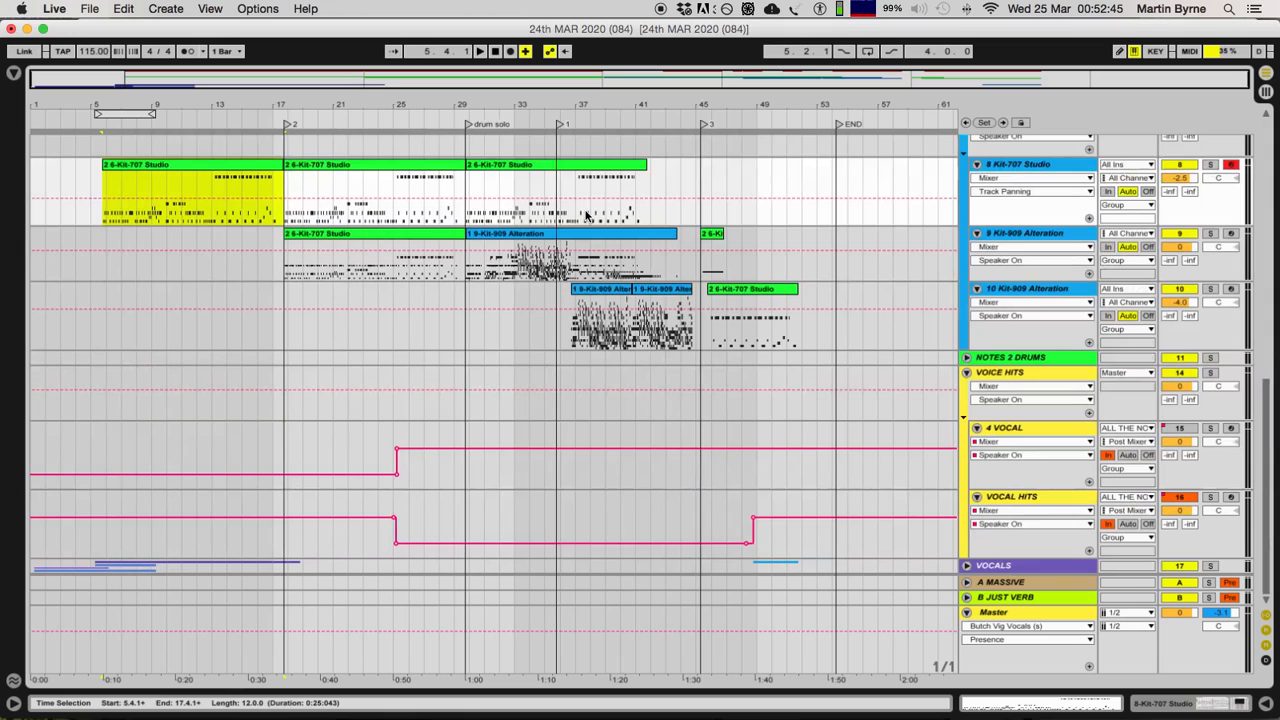
Step: Examine the 1 9-Kit-909 Alteration clip on the 9 Kit-909 Alteration track up close and play it from bar 33
{"action": "left_click", "coordinate": [368, 238]}
{"action": "left_click", "coordinate": [515, 266]}
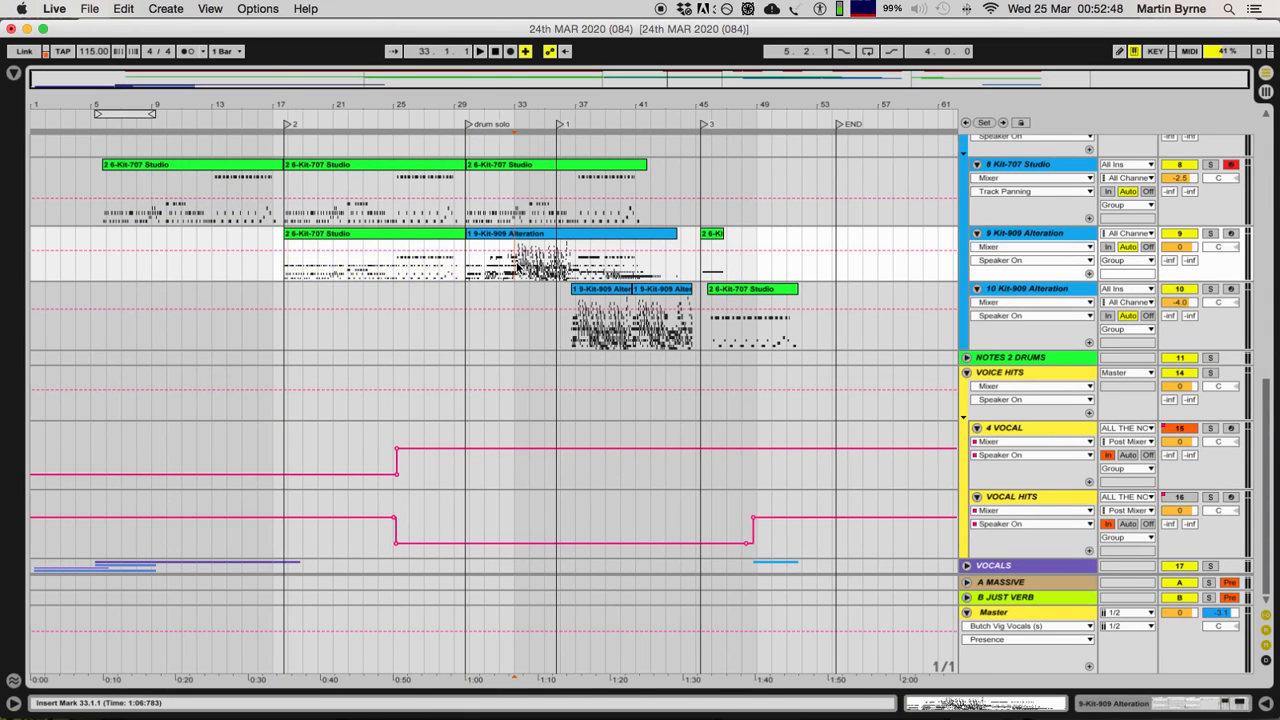
{"action": "key", "text": "plus"}
{"action": "key", "text": "plus"}
{"action": "key", "text": "plus"}
{"action": "key", "text": "plus"}
{"action": "key", "text": "minus"}
{"action": "key", "text": "minus"}
{"action": "key", "text": "minus"}
{"action": "key", "text": "minus"}
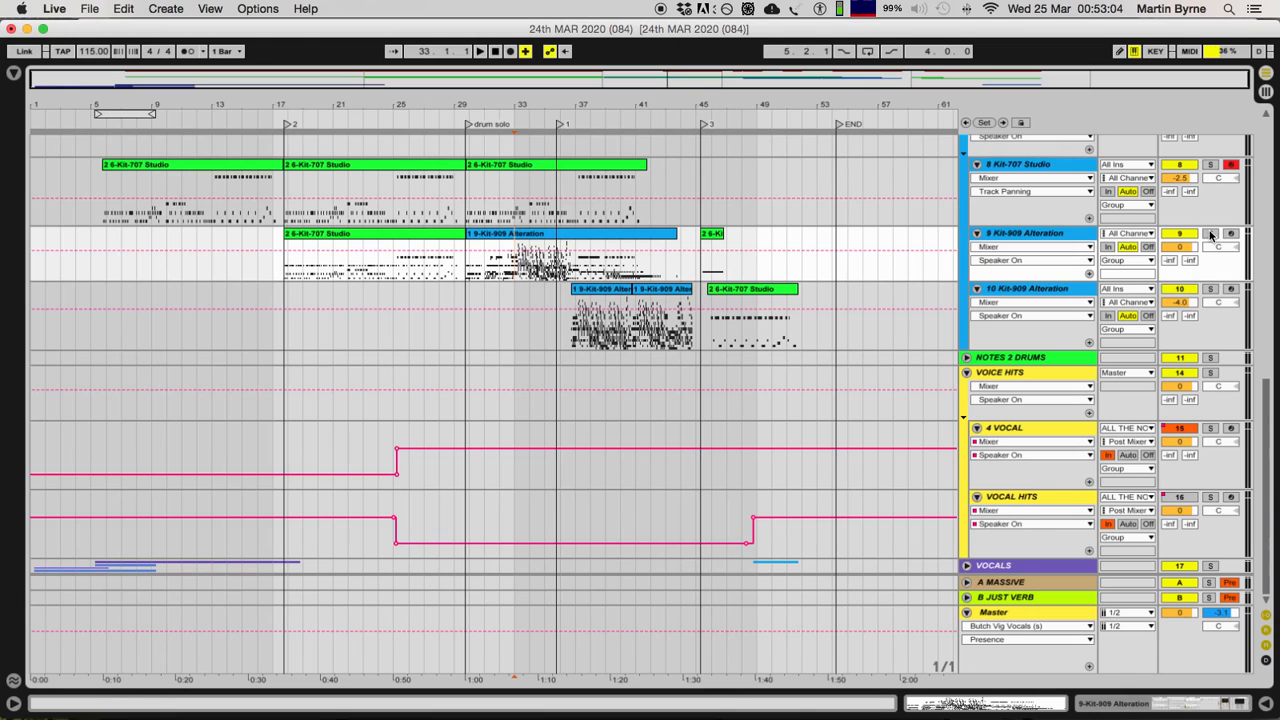
{"action": "left_click", "coordinate": [1210, 233]}
{"action": "key", "text": "space"}
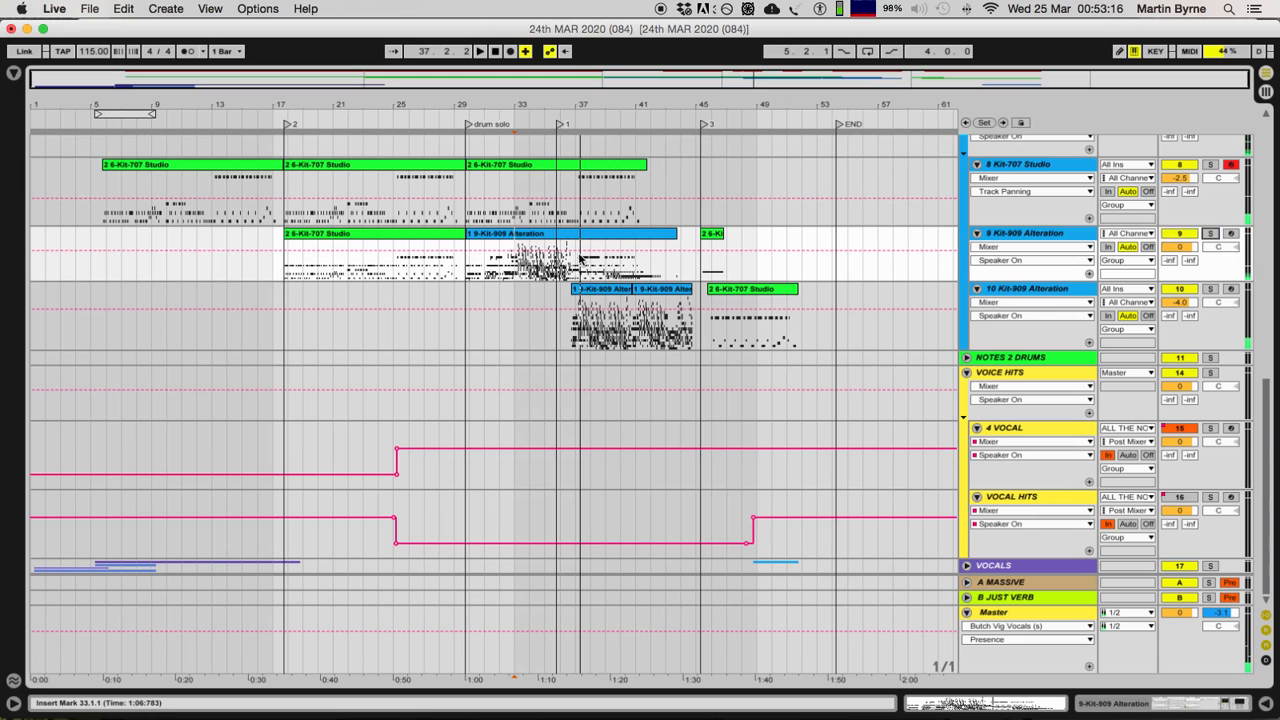
Step: View all notes of the drum solo's 1 9-Kit-909 Alteration clip, then return to the arrangement
{"action": "double_click", "coordinate": [640, 255]}
{"action": "scroll", "coordinate": [600, 296], "scroll_direction": "left", "scroll_amount": 10}
{"action": "scroll", "coordinate": [565, 321], "scroll_direction": "down", "scroll_amount": 8}
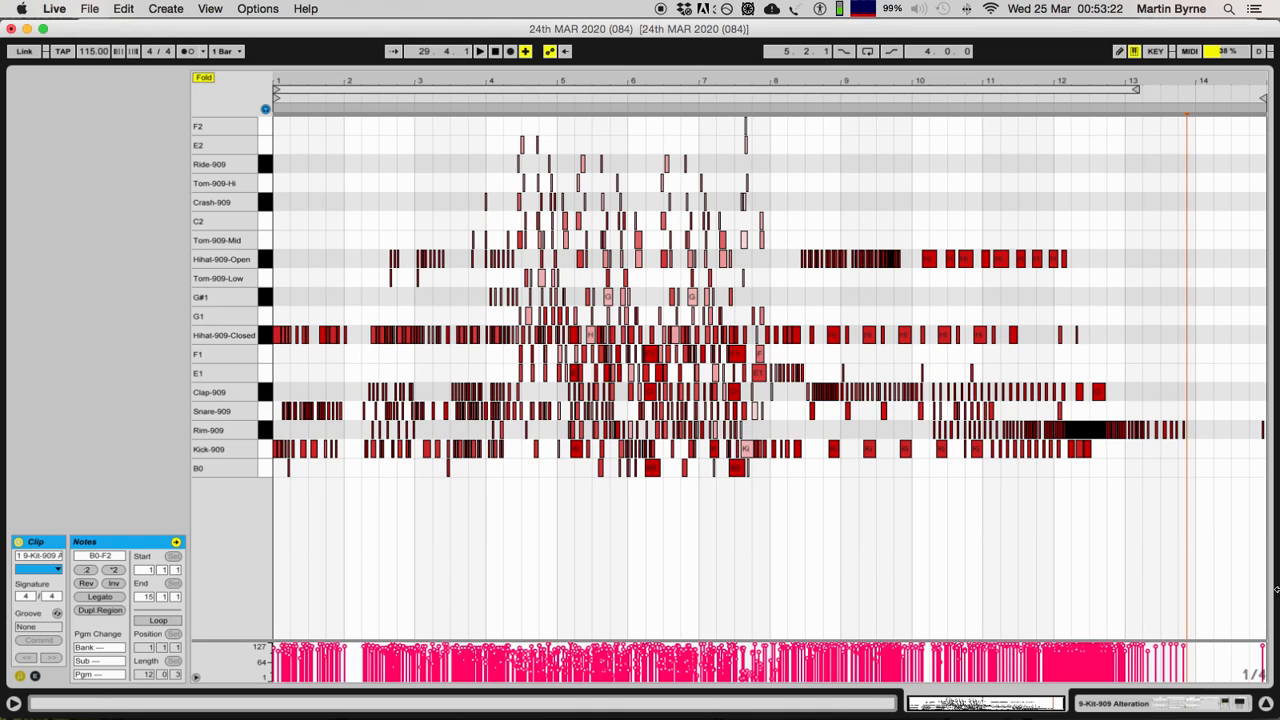
{"action": "left_click", "coordinate": [1266, 703]}
Step: Compare the drum solo's 1 9-Kit-909 Alteration clip with the 2 6-Kit-707 Studio clips on the track above
{"action": "left_click", "coordinate": [394, 162]}
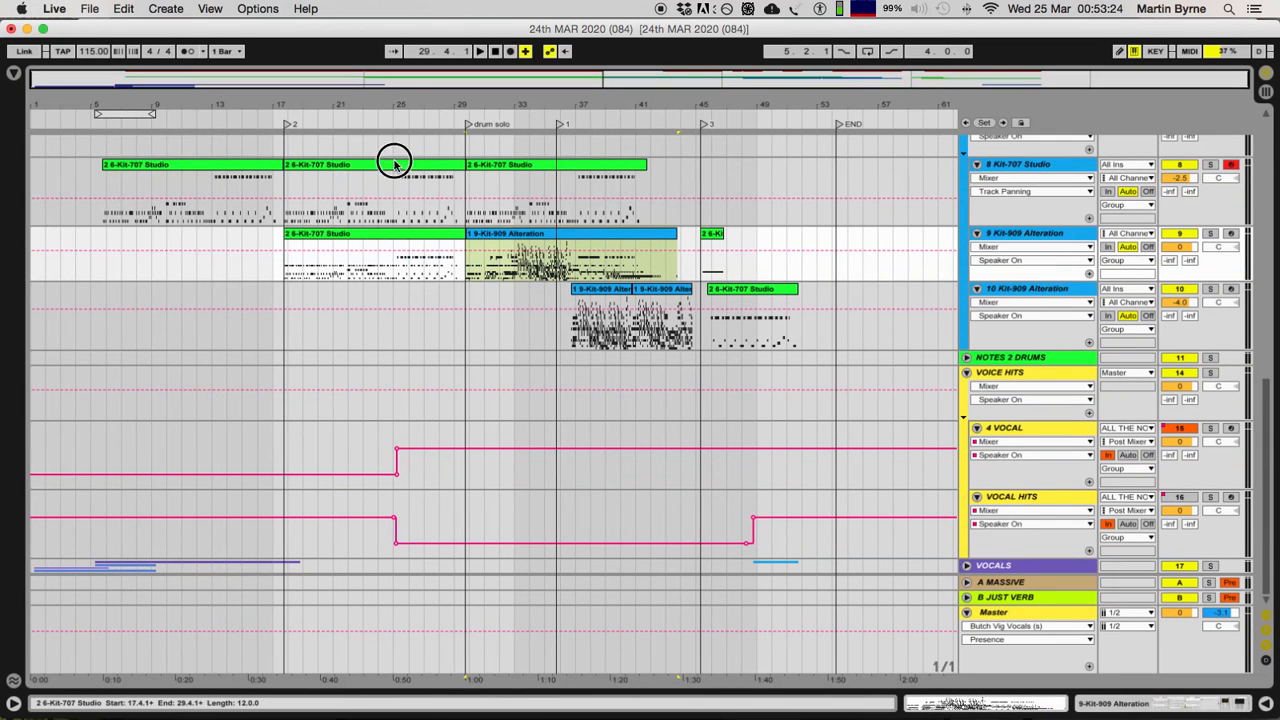
{"action": "left_click", "coordinate": [530, 238]}
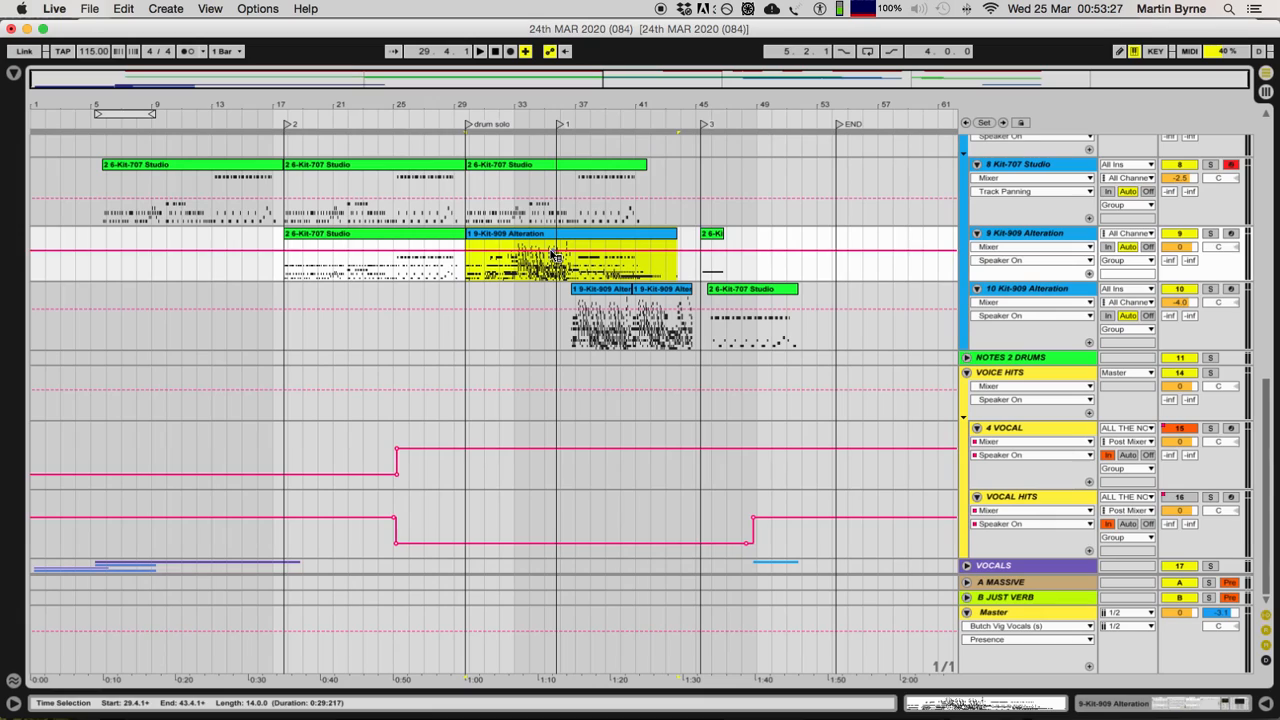
{"action": "left_click", "coordinate": [560, 182]}
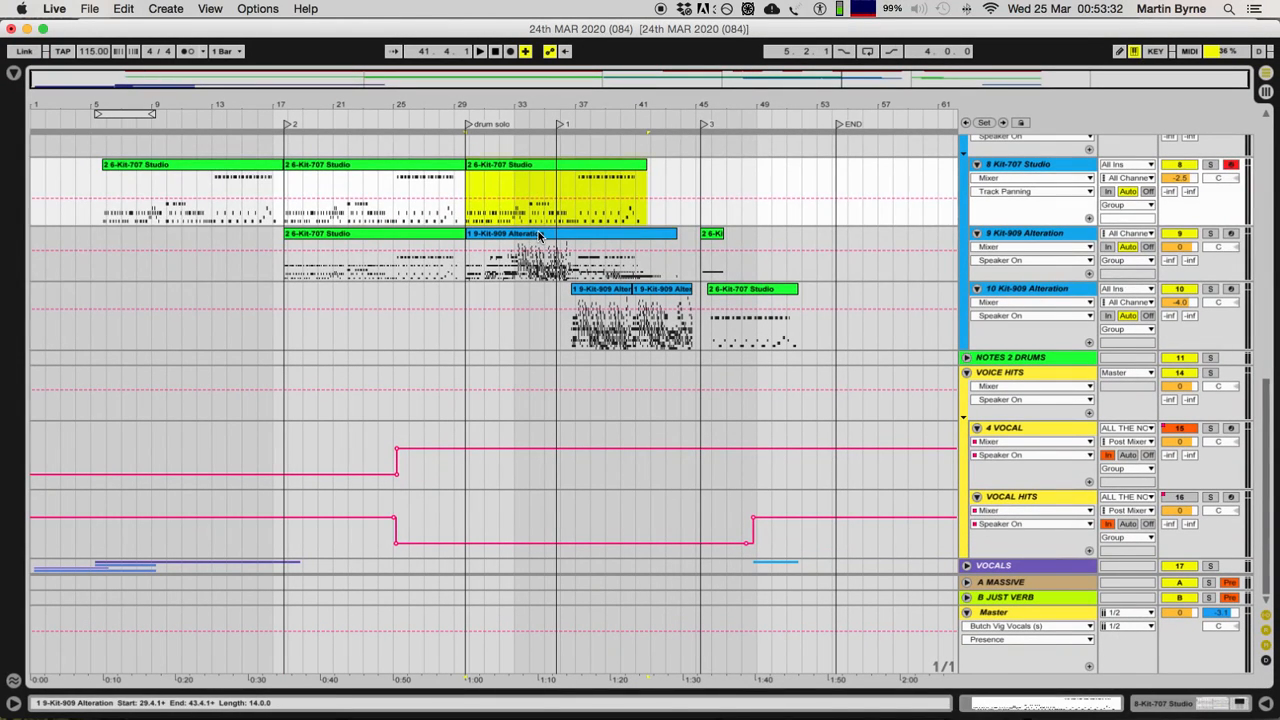
Step: Open the notes of the long 1 9-Kit-909 Alteration clip and examine its first six bars up close
{"action": "left_click", "coordinate": [540, 234]}
{"action": "double_click", "coordinate": [532, 236]}
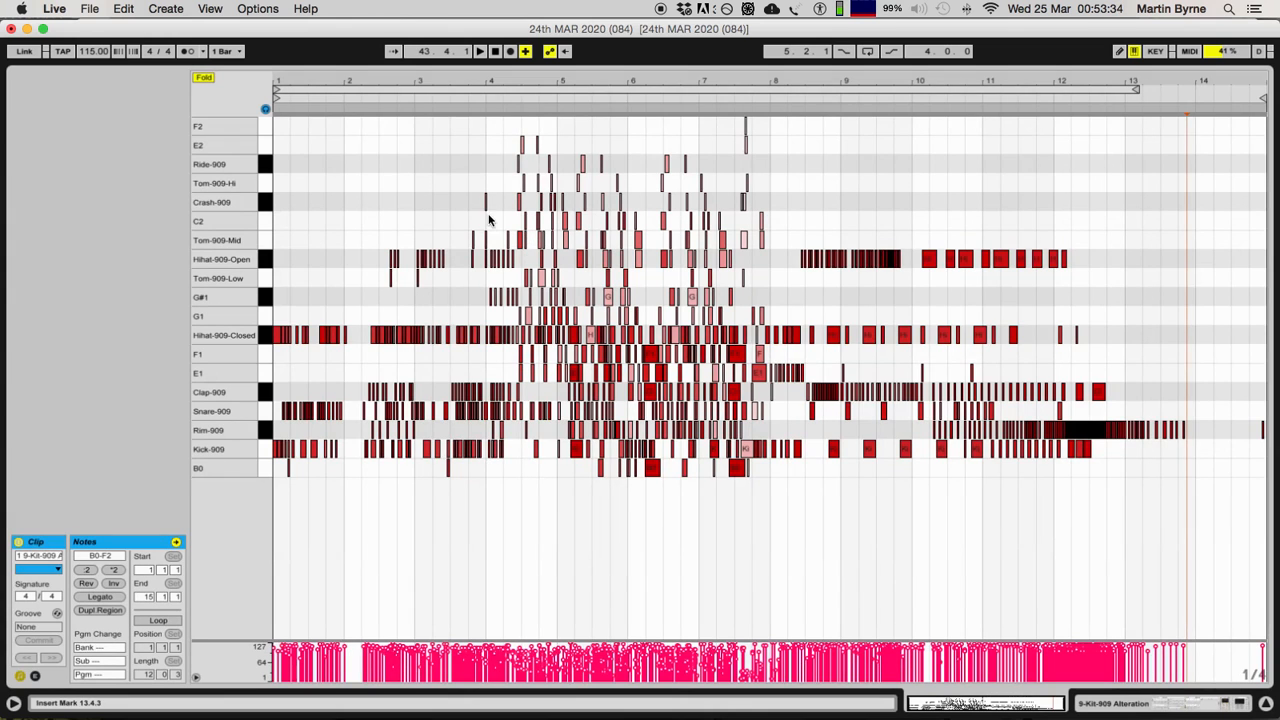
{"action": "key", "text": "plus"}
{"action": "key", "text": "plus"}
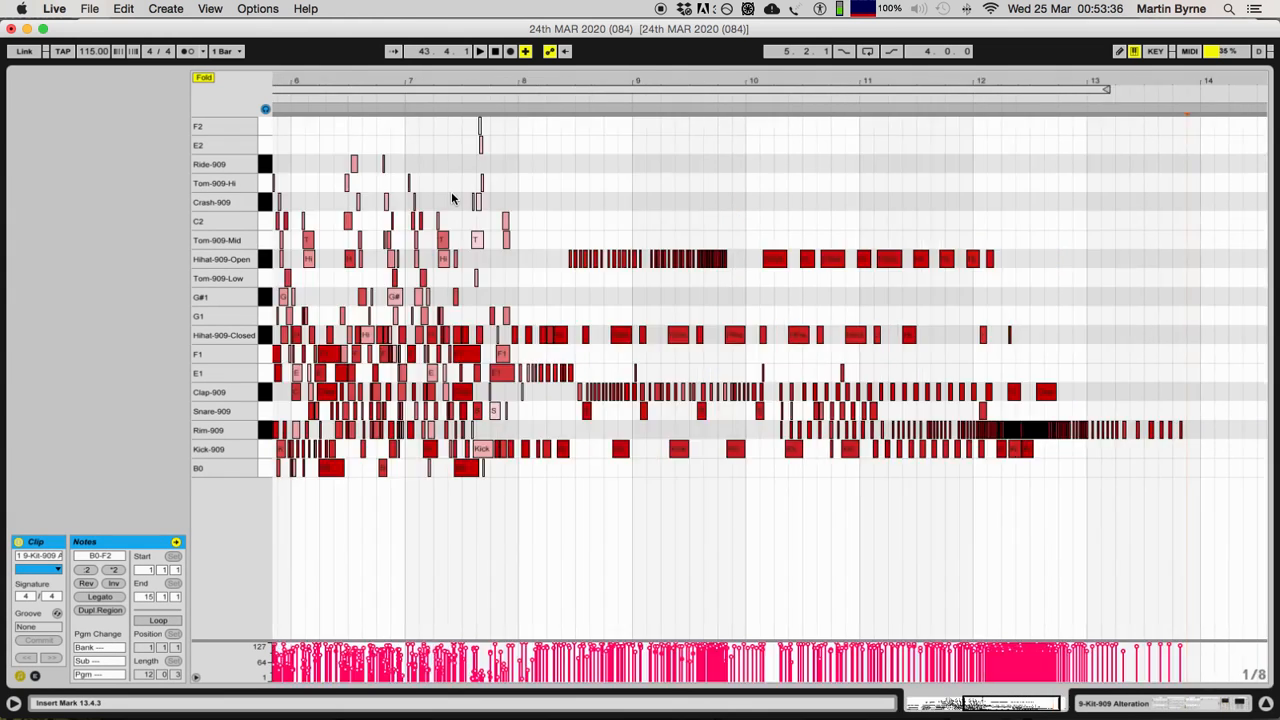
{"action": "scroll", "coordinate": [451, 194], "scroll_direction": "left", "scroll_amount": 12}
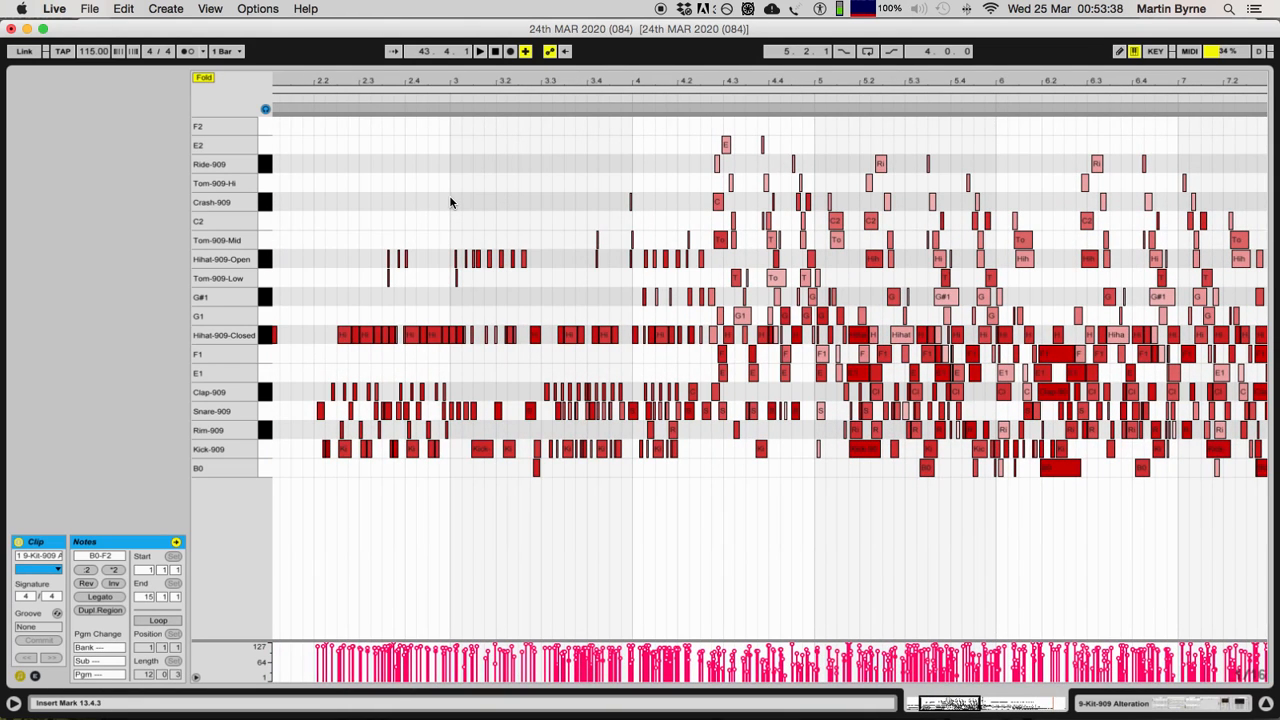
{"action": "scroll", "coordinate": [451, 195], "scroll_direction": "left", "scroll_amount": 10}
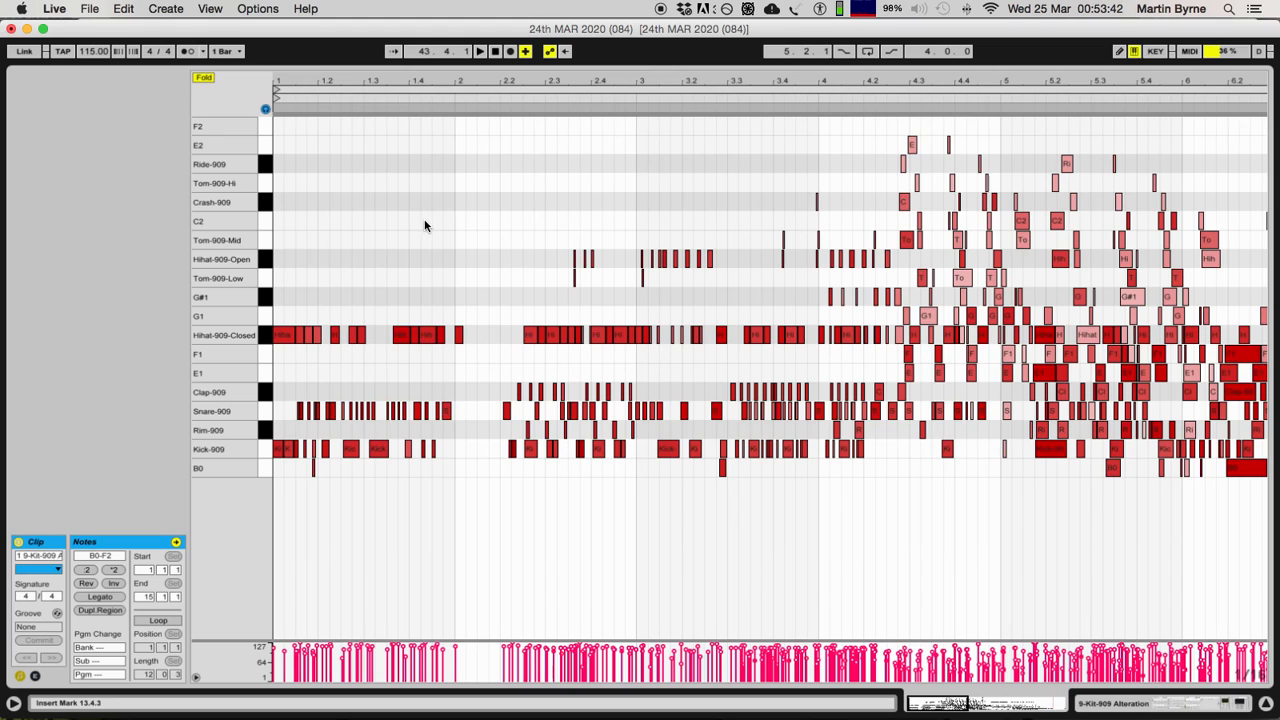
Step: Try copying Hihat-909-Closed notes near bar 2 onto the G1, Tom-909-Low, Tom-909-Mid and Tom-909-Hi rows, and undo the copies
{"action": "left_click_drag", "start_coordinate": [534, 319], "coordinate": [634, 366]}
{"action": "left_click_drag", "start_coordinate": [551, 336], "coordinate": [476, 240]}
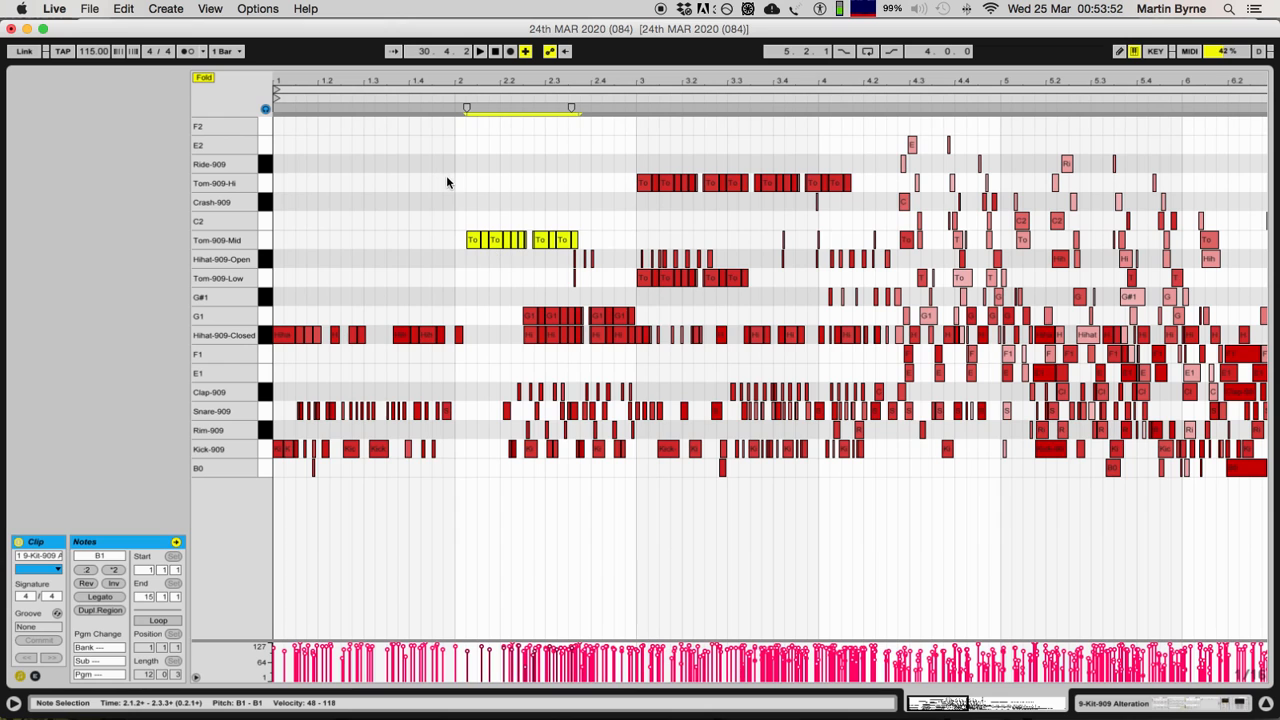
{"action": "key", "text": "super+z"}
{"action": "key", "text": "super+z"}
{"action": "key", "text": "super+z"}
{"action": "key", "text": "super+z"}
{"action": "key", "text": "super+z"}
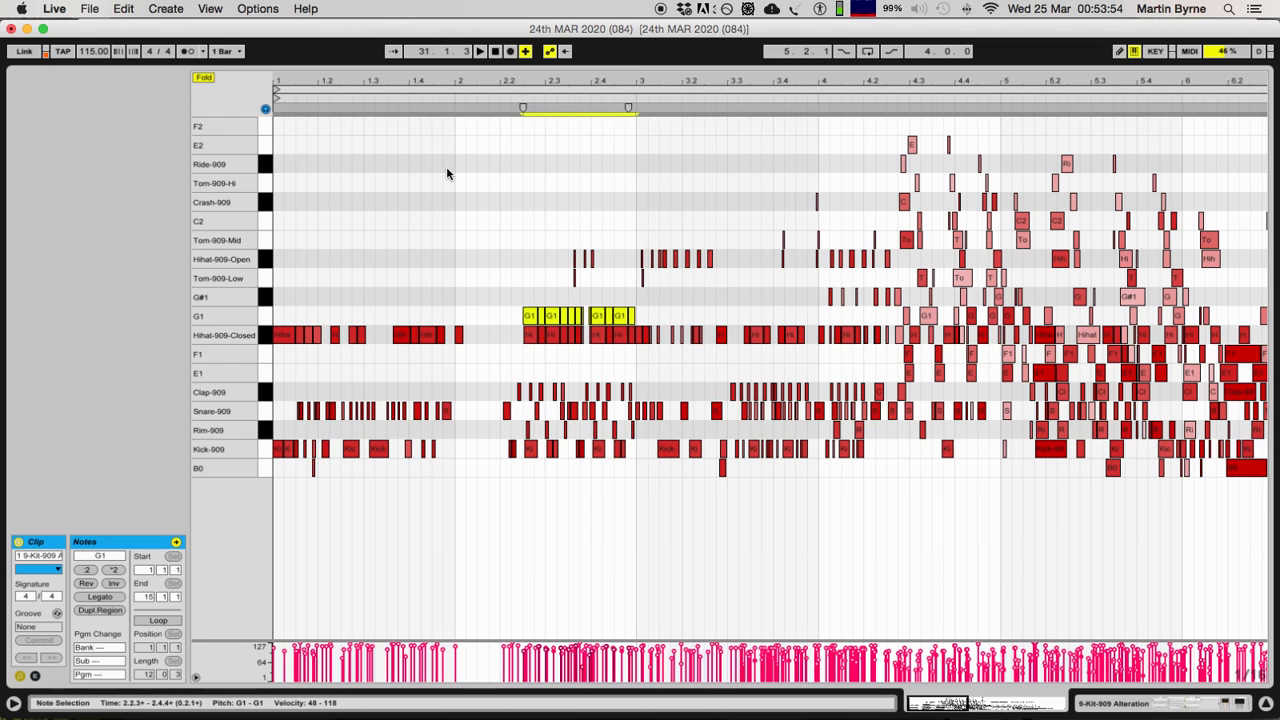
Step: Try copying the notes of all drum rows between 4.2 and 5.1 so that the copy starts at 5.4
{"action": "scroll", "coordinate": [503, 234], "scroll_direction": "right", "scroll_amount": 6}
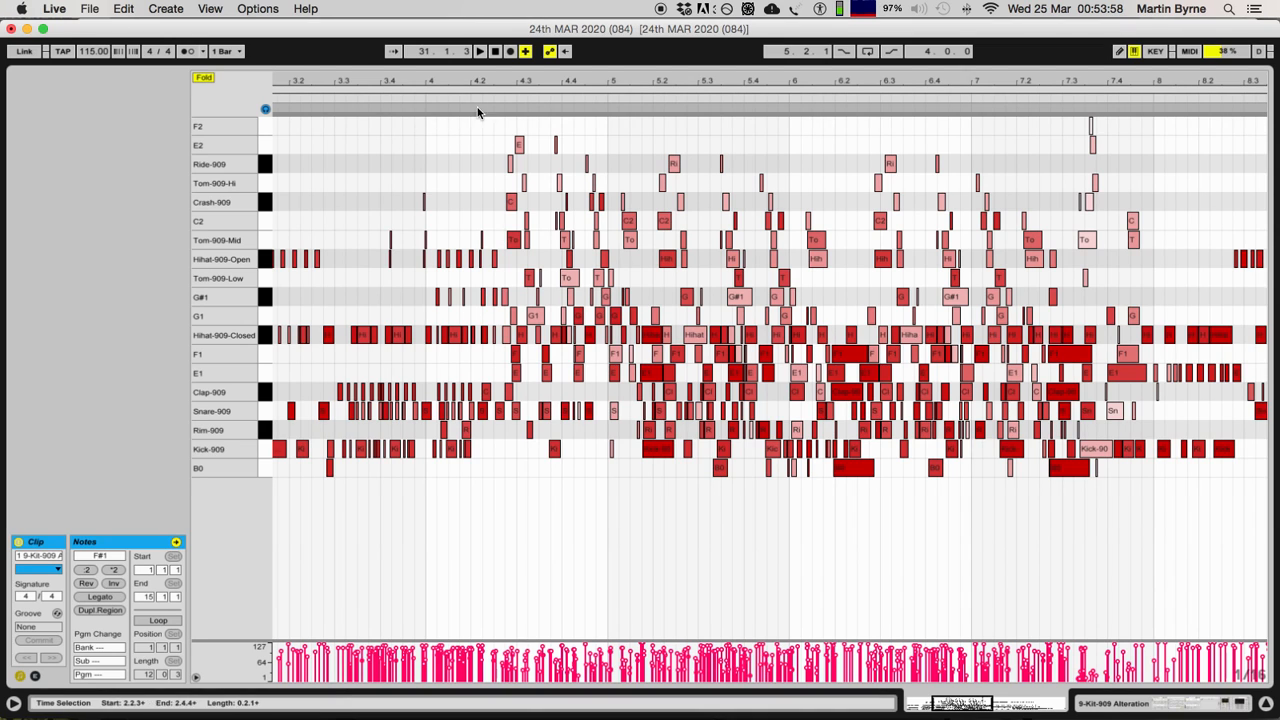
{"action": "left_click_drag", "start_coordinate": [494, 141], "coordinate": [603, 494]}
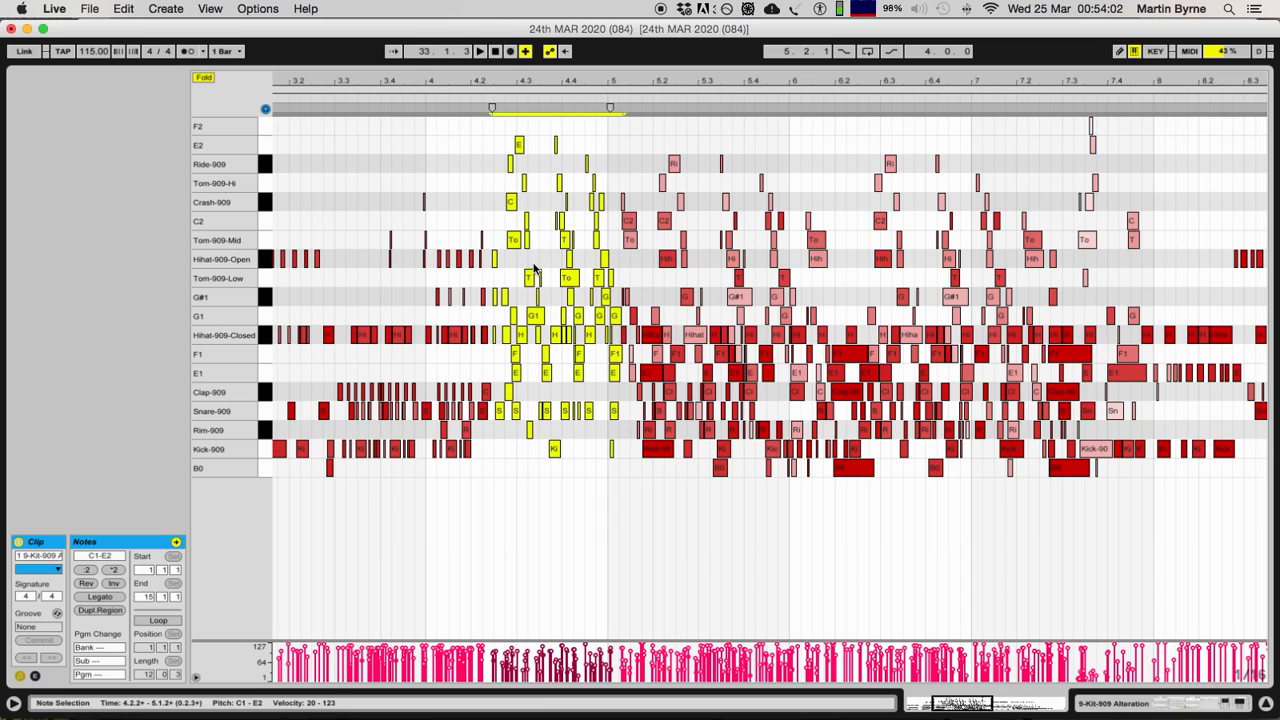
{"action": "left_click_drag", "start_coordinate": [512, 241], "coordinate": [772, 229]}
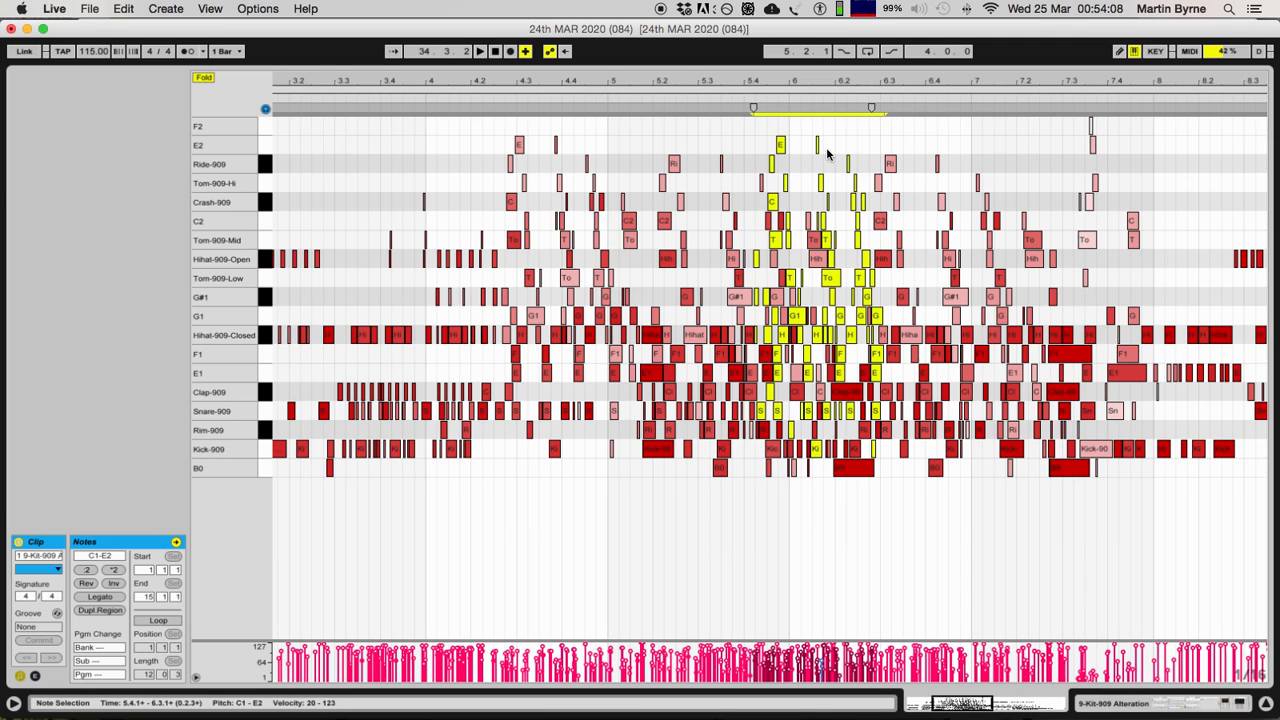
Step: Try compressing the copied notes with the stretch markers, and undo both the compression and the copy
{"action": "left_click", "coordinate": [870, 106]}
{"action": "mouse_move", "coordinate": [870, 106]}
{"action": "left_mouse_down"}
{"action": "mouse_move", "coordinate": [1208, 145]}
{"action": "mouse_move", "coordinate": [794, 126]}
{"action": "mouse_move", "coordinate": [911, 126]}
{"action": "mouse_move", "coordinate": [1180, 147]}
{"action": "mouse_move", "coordinate": [769, 134]}
{"action": "mouse_move", "coordinate": [894, 156]}
{"action": "left_mouse_up"}
{"action": "left_click", "coordinate": [763, 285]}
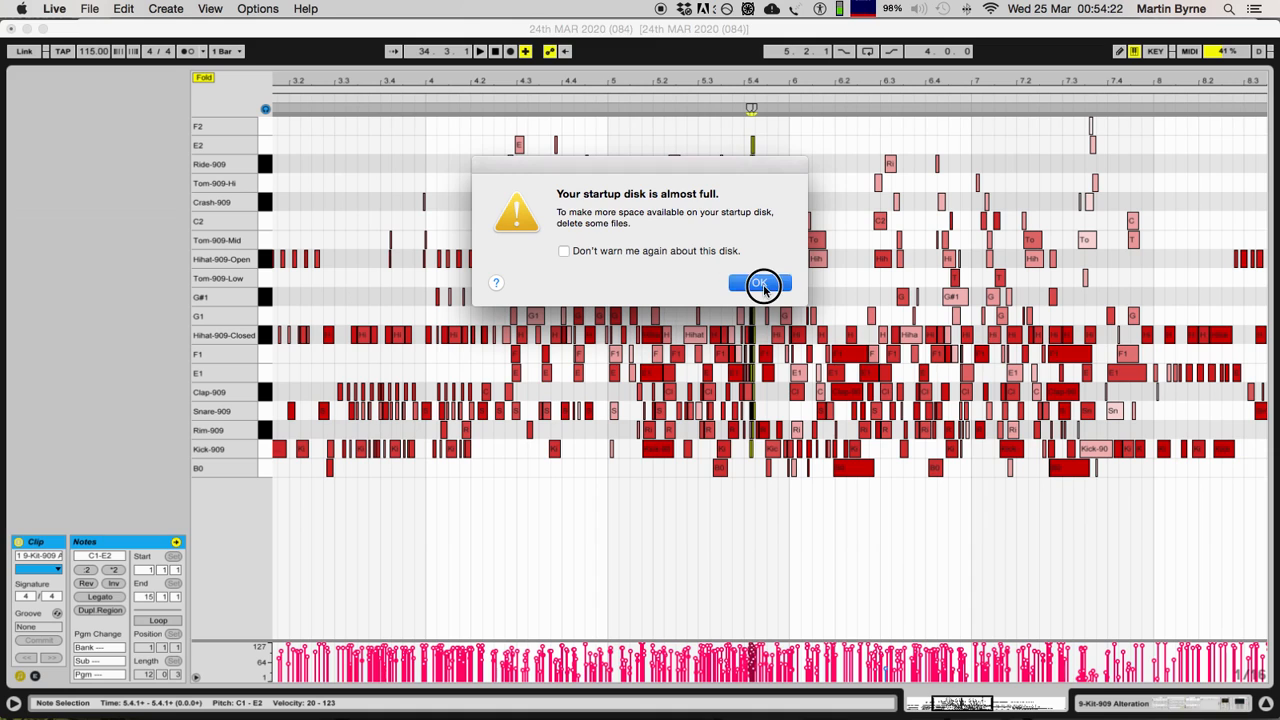
{"action": "key", "text": "super+z"}
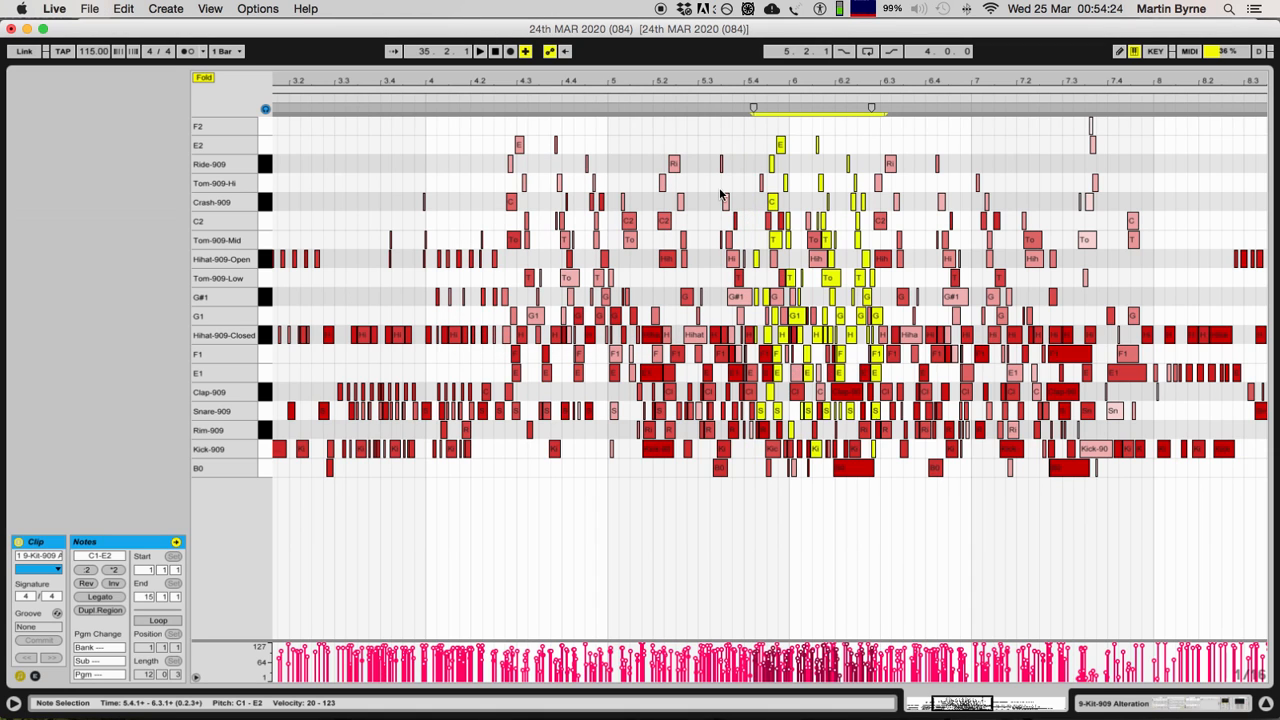
{"action": "key", "text": "super+z"}
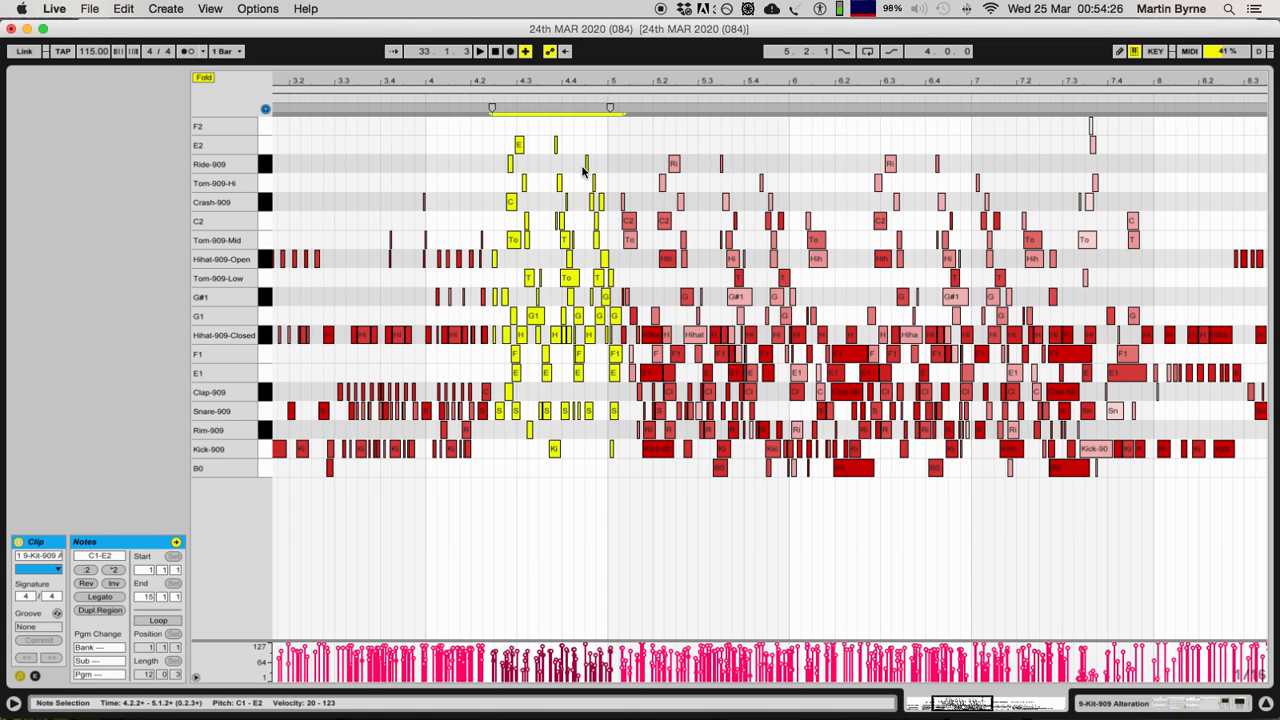
Step: Try copying the bar 3 Hihat-909-Closed, Clap-909 and Snare-909 notes higher up at bar 6 and stretching them, and undo it
{"action": "left_click_drag", "start_coordinate": [585, 82], "coordinate": [622, 48]}
{"action": "left_click_drag", "start_coordinate": [429, 316], "coordinate": [512, 408]}
{"action": "left_click_drag", "start_coordinate": [485, 336], "coordinate": [797, 284]}
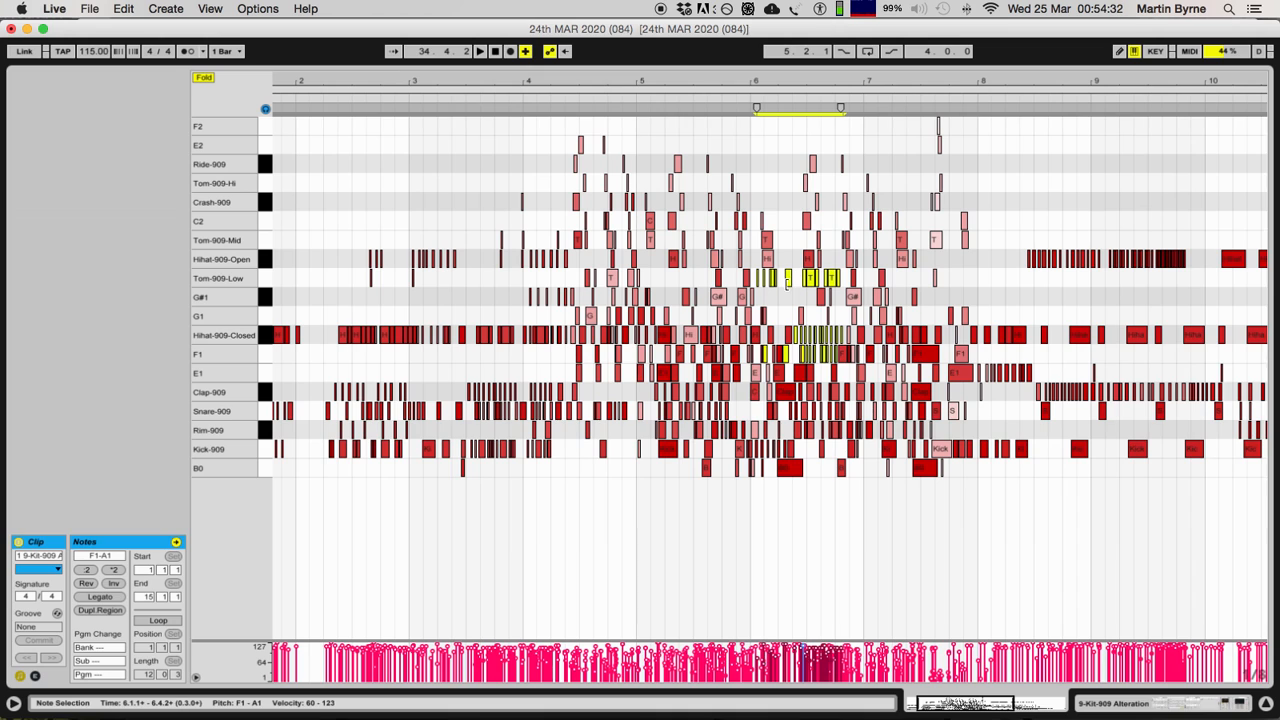
{"action": "mouse_move", "coordinate": [841, 108]}
{"action": "left_mouse_down"}
{"action": "mouse_move", "coordinate": [863, 106]}
{"action": "mouse_move", "coordinate": [771, 119]}
{"action": "left_mouse_up"}
{"action": "key", "text": "ctrl+z"}
{"action": "key", "text": "super+z"}
Step: Examine the remaining notes of the 1 9-Kit-909 Alteration clip from bar 7 to its end
{"action": "scroll", "coordinate": [654, 346], "scroll_direction": "right", "scroll_amount": 3}
{"action": "scroll", "coordinate": [586, 265], "scroll_direction": "down", "scroll_amount": 4}
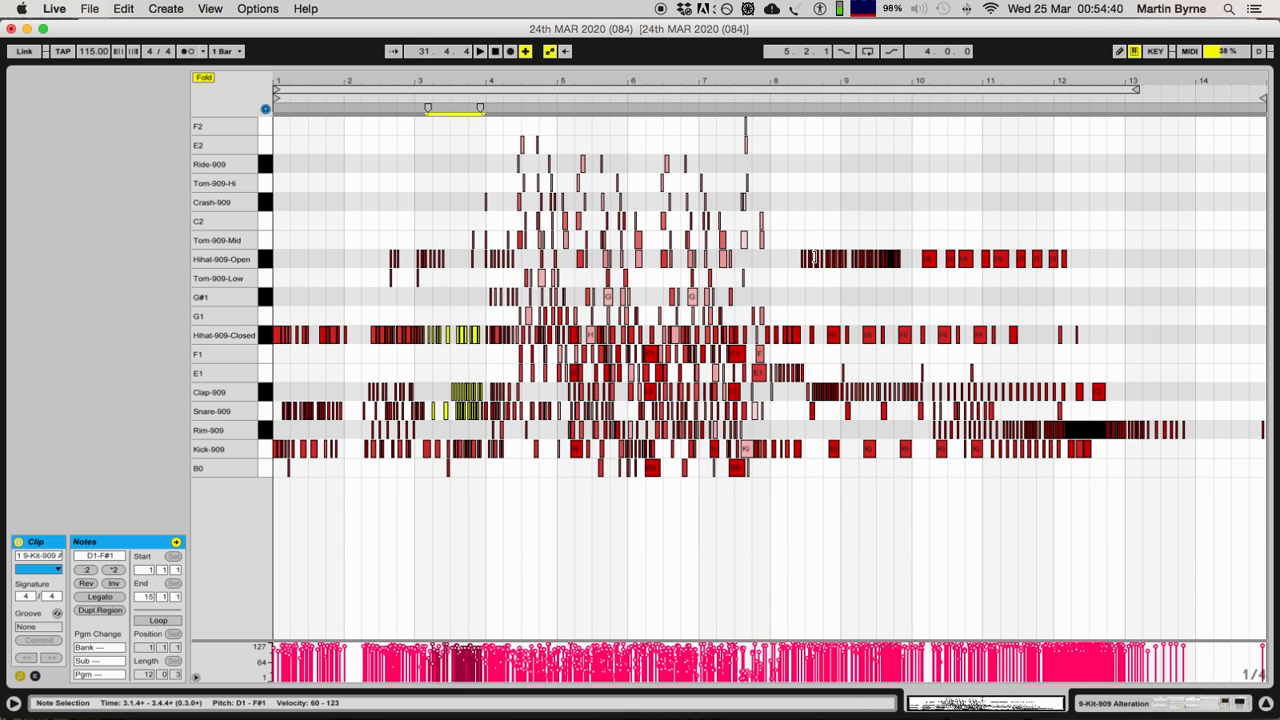
{"action": "scroll", "coordinate": [799, 221], "scroll_direction": "up", "scroll_amount": 3}
{"action": "scroll", "coordinate": [830, 225], "scroll_direction": "right", "scroll_amount": 5}
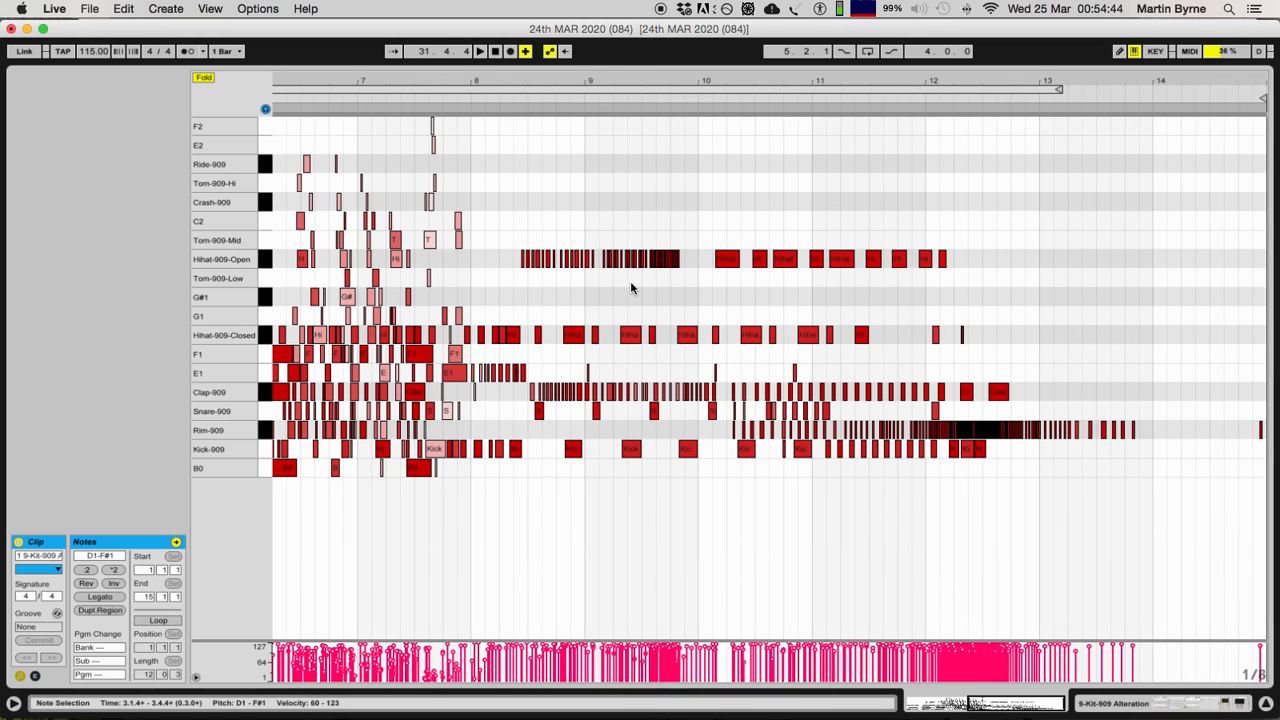
Step: Select the Hihat-909-Open notes from 8.2.3 to 9.1.3 for inspection, and dismiss the disk space alert
{"action": "left_click_drag", "start_coordinate": [600, 296], "coordinate": [512, 250]}
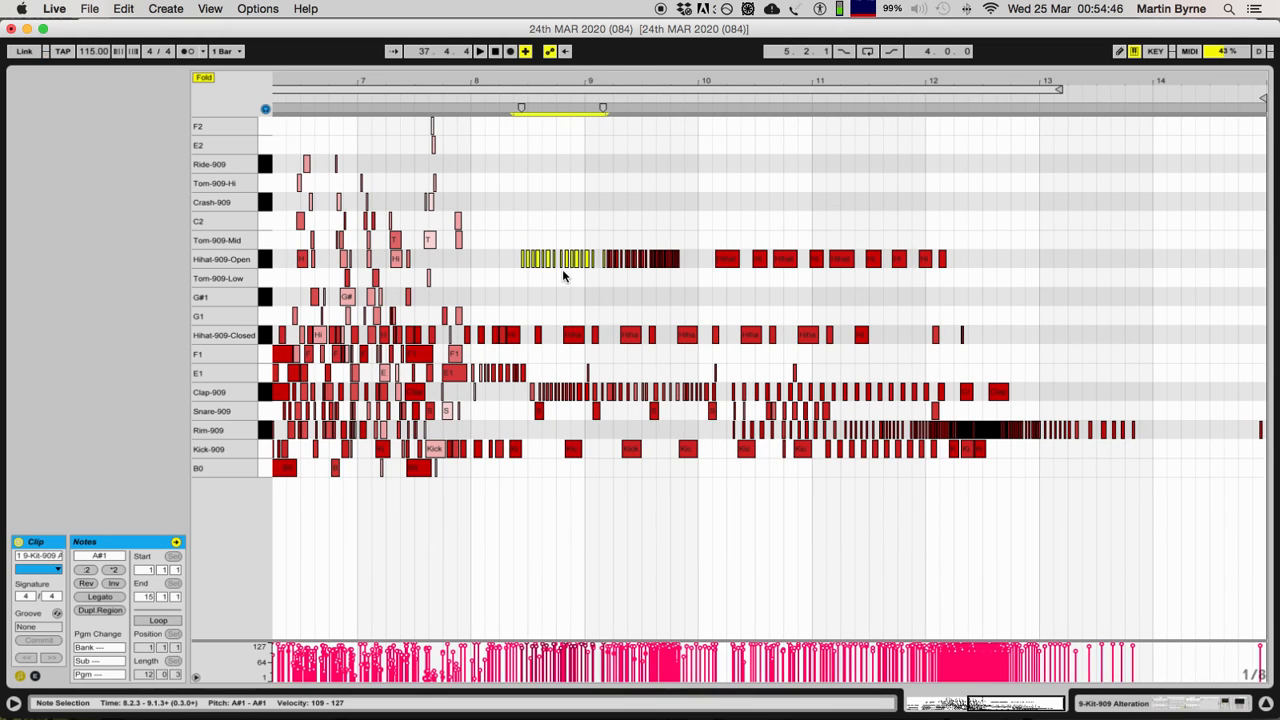
{"action": "scroll", "coordinate": [636, 278], "scroll_direction": "up", "scroll_amount": 5}
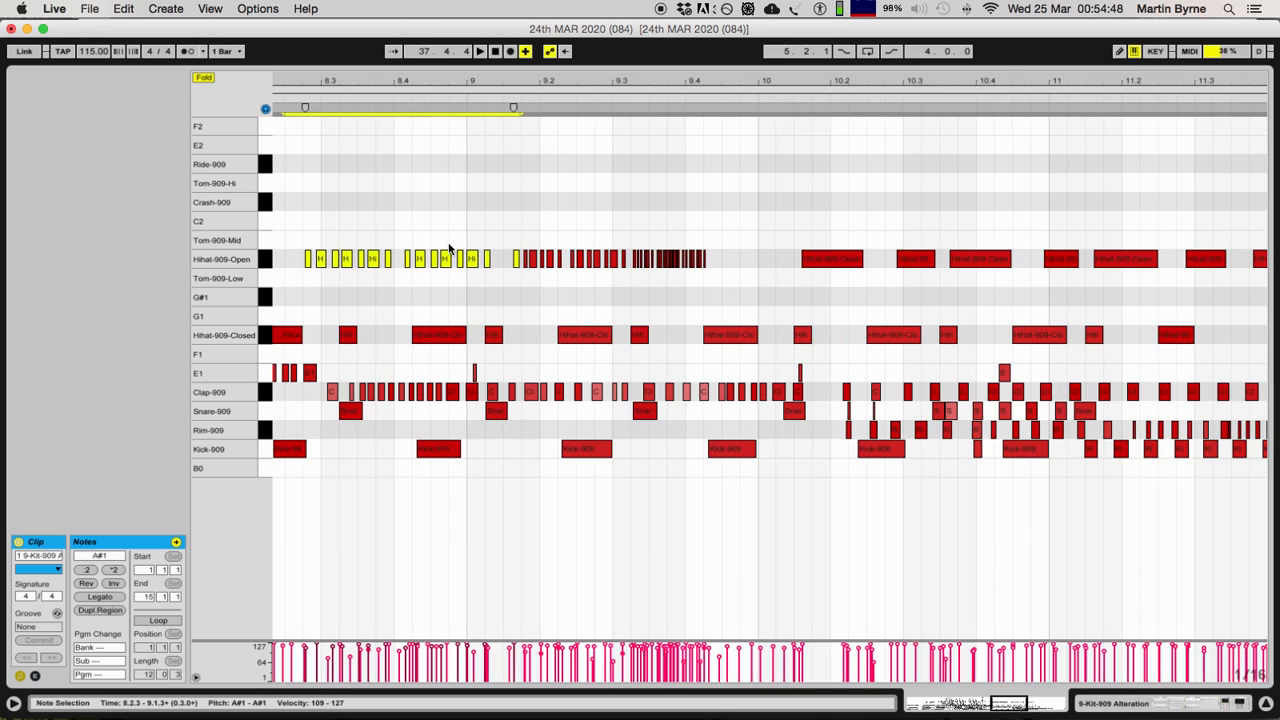
{"action": "scroll", "coordinate": [440, 260], "scroll_direction": "down", "scroll_amount": 8}
{"action": "scroll", "coordinate": [827, 250], "scroll_direction": "up", "scroll_amount": 5}
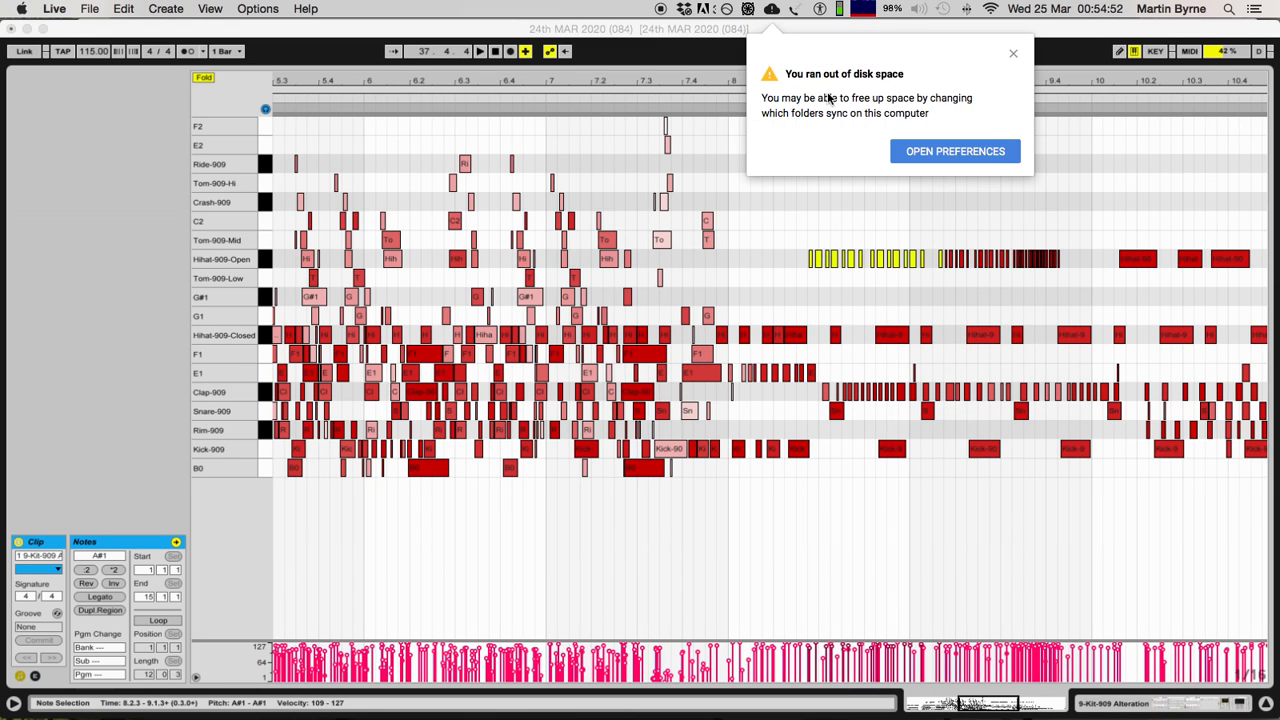
{"action": "left_click", "coordinate": [1017, 56]}
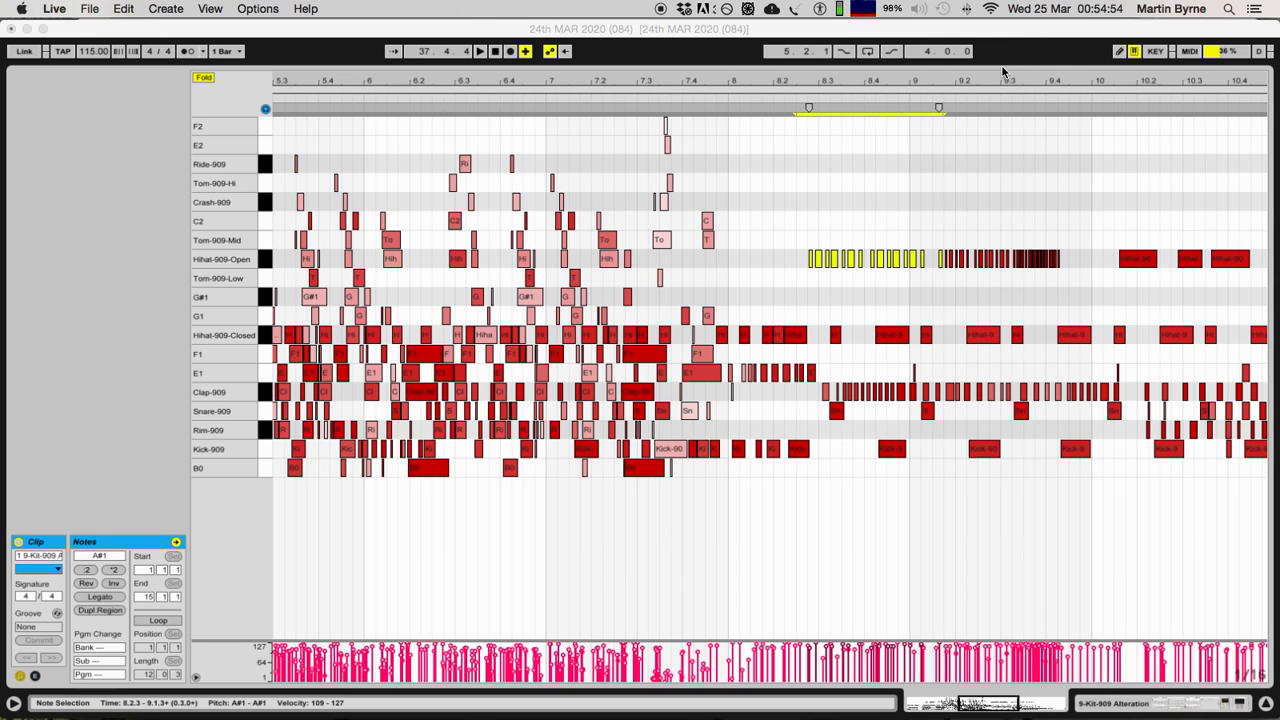
Step: Select the whole Hihat-909-Open run from 8.2.2 to 9.4.2 and examine its note spacing up close
{"action": "scroll", "coordinate": [850, 178], "scroll_direction": "right", "scroll_amount": 3}
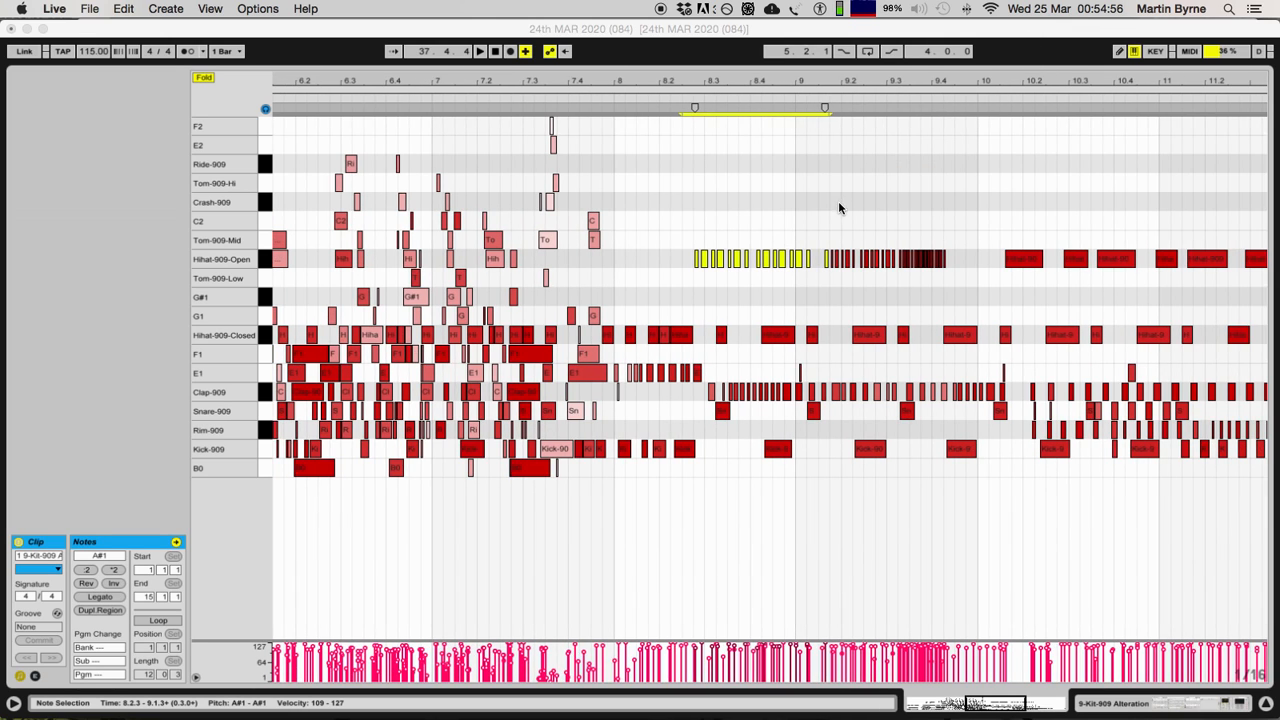
{"action": "left_click", "coordinate": [822, 205]}
{"action": "key", "text": "plus"}
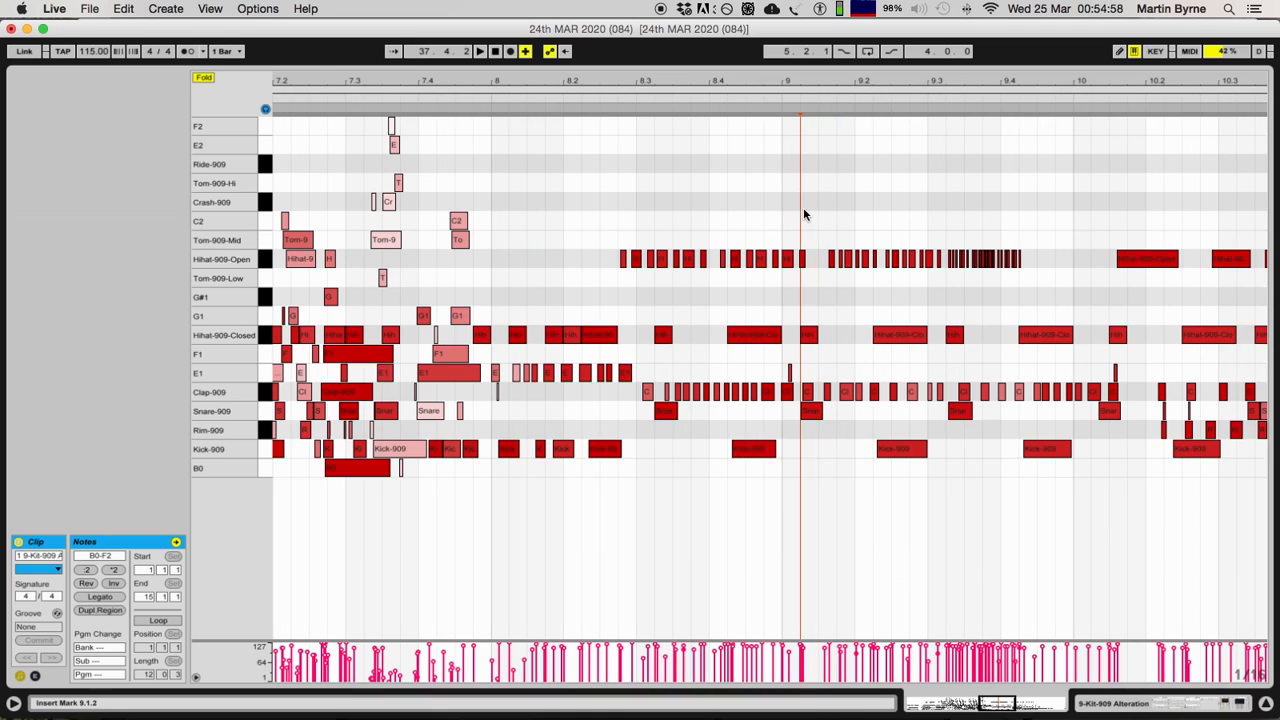
{"action": "left_click_drag", "start_coordinate": [574, 212], "coordinate": [1011, 288]}
{"action": "key", "text": "plus"}
{"action": "key", "text": "plus"}
{"action": "scroll", "coordinate": [982, 282], "scroll_direction": "right", "scroll_amount": 10}
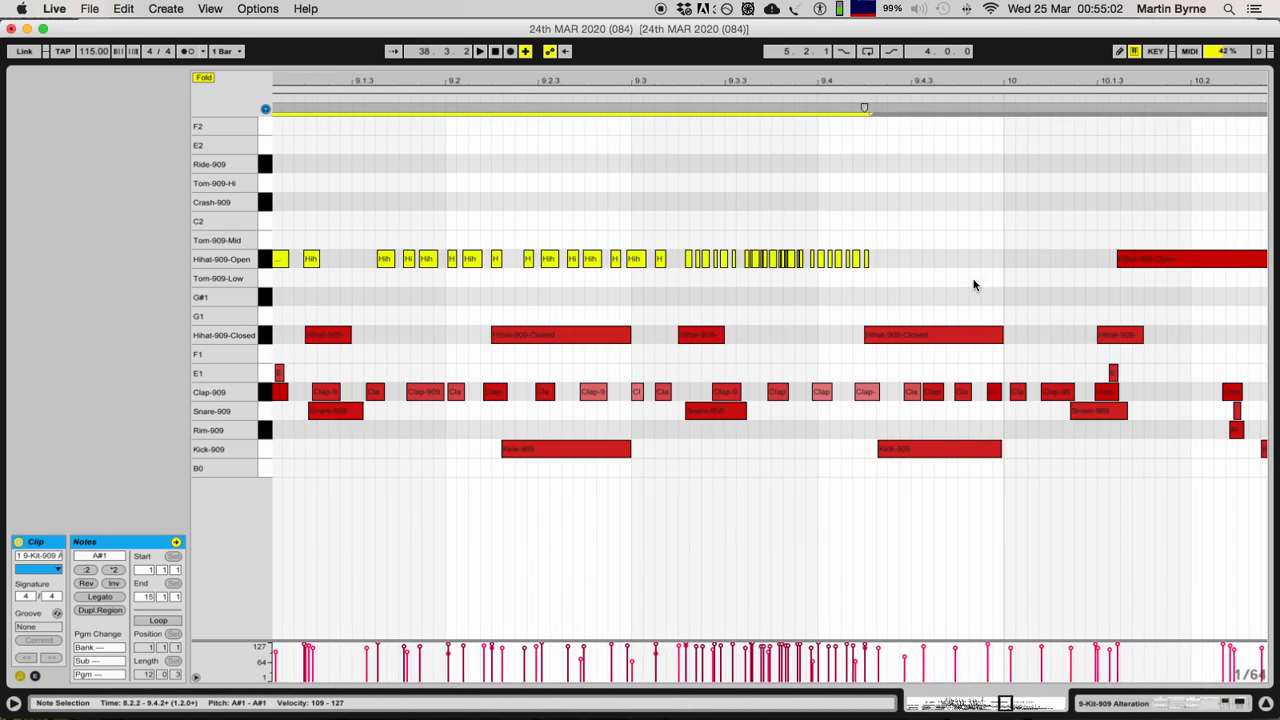
{"action": "scroll", "coordinate": [921, 287], "scroll_direction": "left", "scroll_amount": 4}
{"action": "key", "text": "minus"}
{"action": "key", "text": "minus"}
{"action": "key", "text": "minus"}
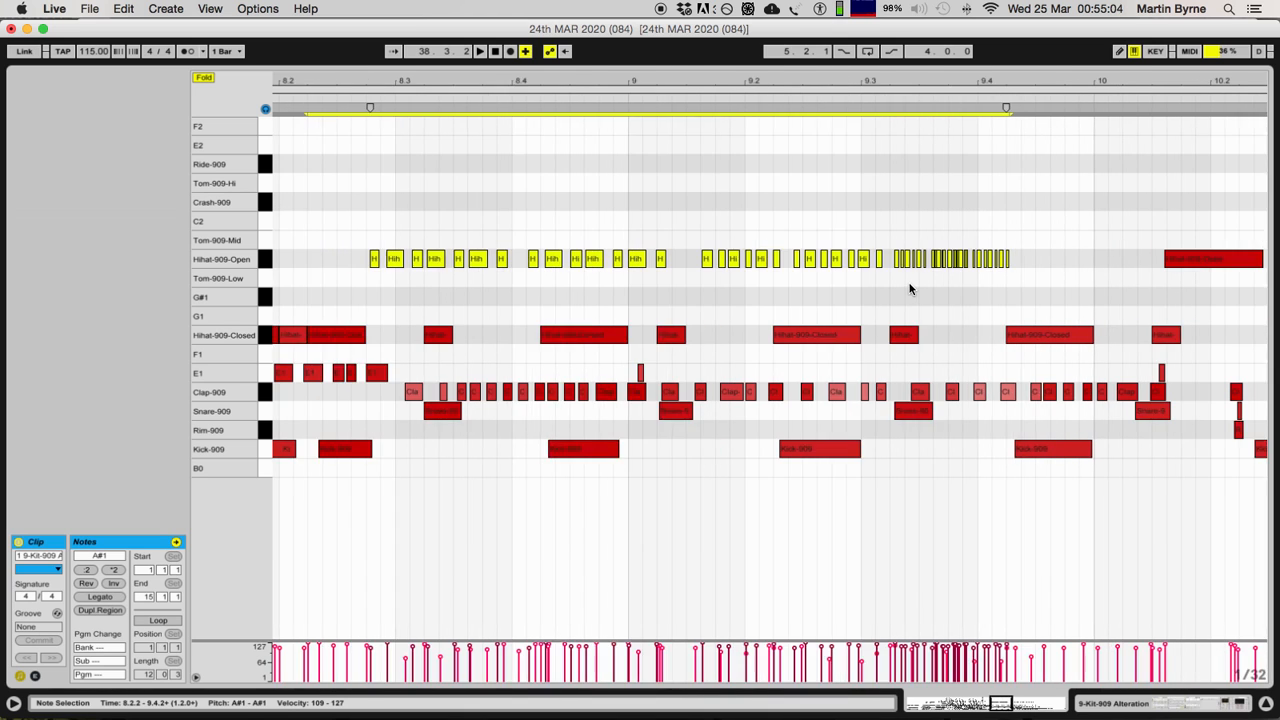
Step: Try building a Hihat-909-Open roll around 9.1 to 9.2 by repeatedly copying notes and compressing the copies, and undo it
{"action": "left_click_drag", "start_coordinate": [615, 217], "coordinate": [762, 260]}
{"action": "left_click_drag", "start_coordinate": [760, 107], "coordinate": [740, 107]}
{"action": "left_click_drag", "start_coordinate": [731, 263], "coordinate": [759, 260]}
{"action": "left_click", "coordinate": [760, 105]}
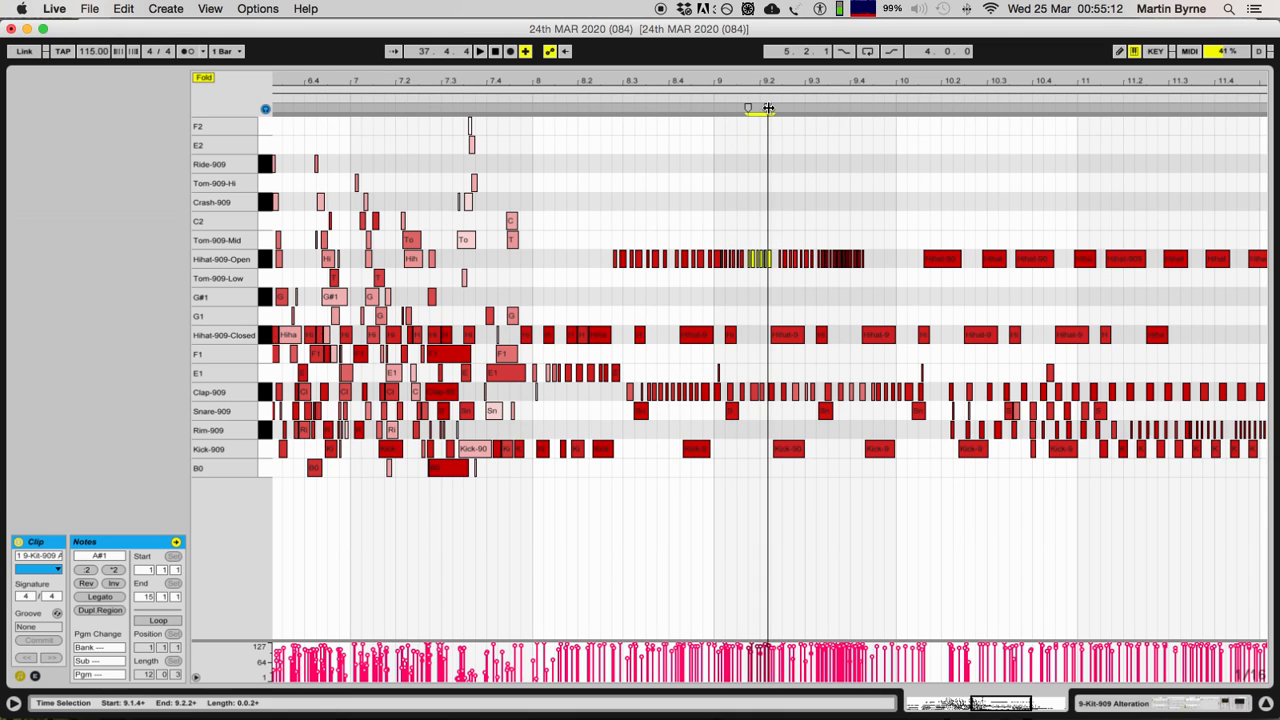
{"action": "left_click_drag", "start_coordinate": [760, 105], "coordinate": [760, 106]}
{"action": "left_click_drag", "start_coordinate": [756, 265], "coordinate": [767, 261]}
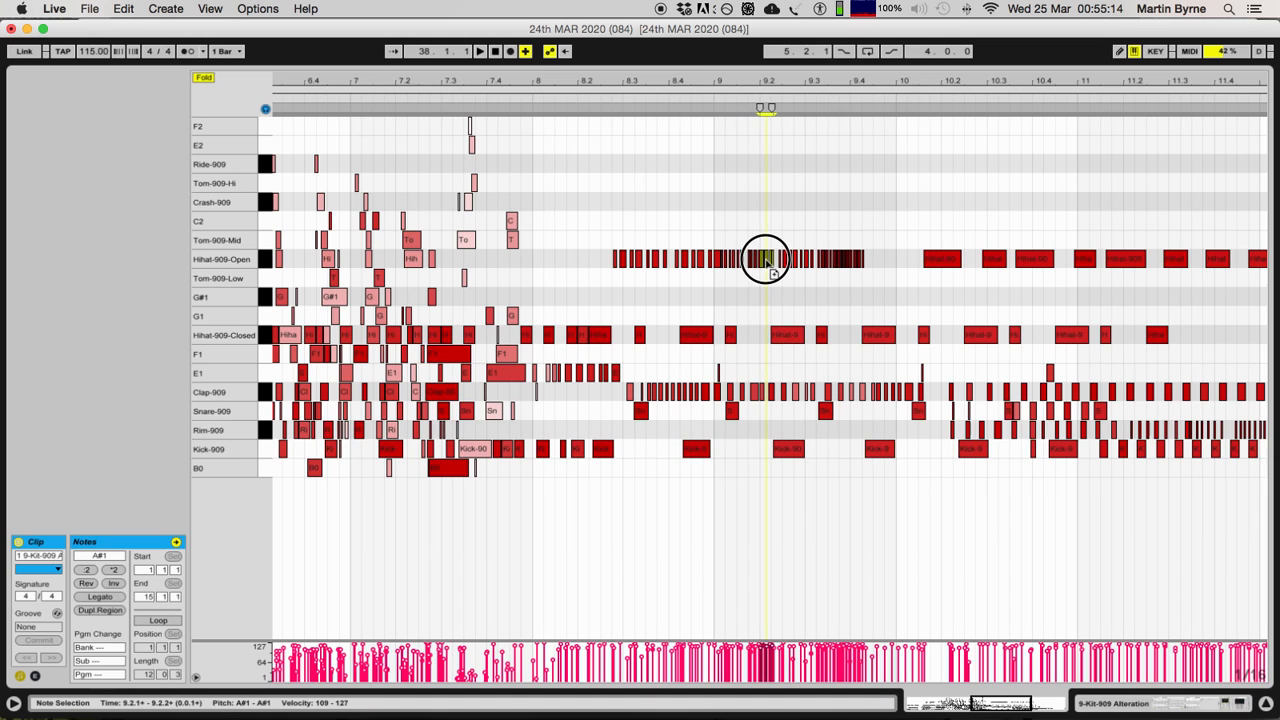
{"action": "left_click", "coordinate": [770, 107]}
{"action": "left_click_drag", "start_coordinate": [771, 106], "coordinate": [763, 107]}
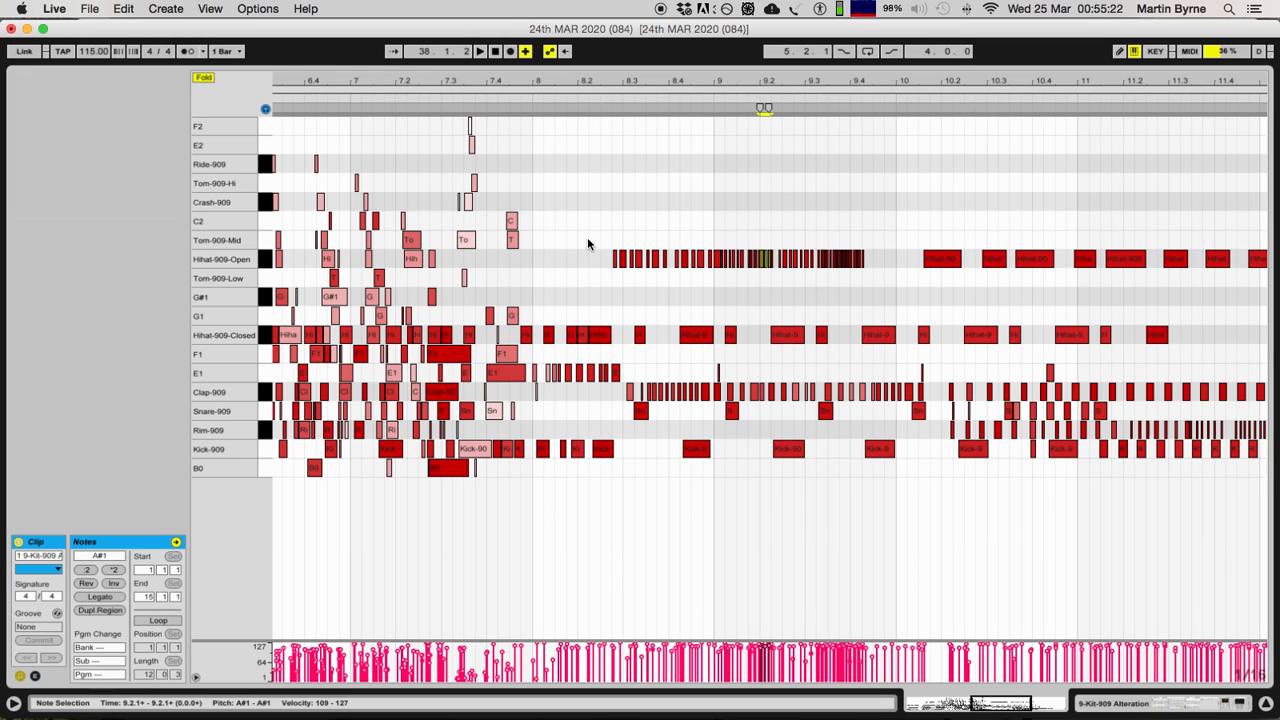
{"action": "key", "text": "super+z"}
{"action": "key", "text": "super+z"}
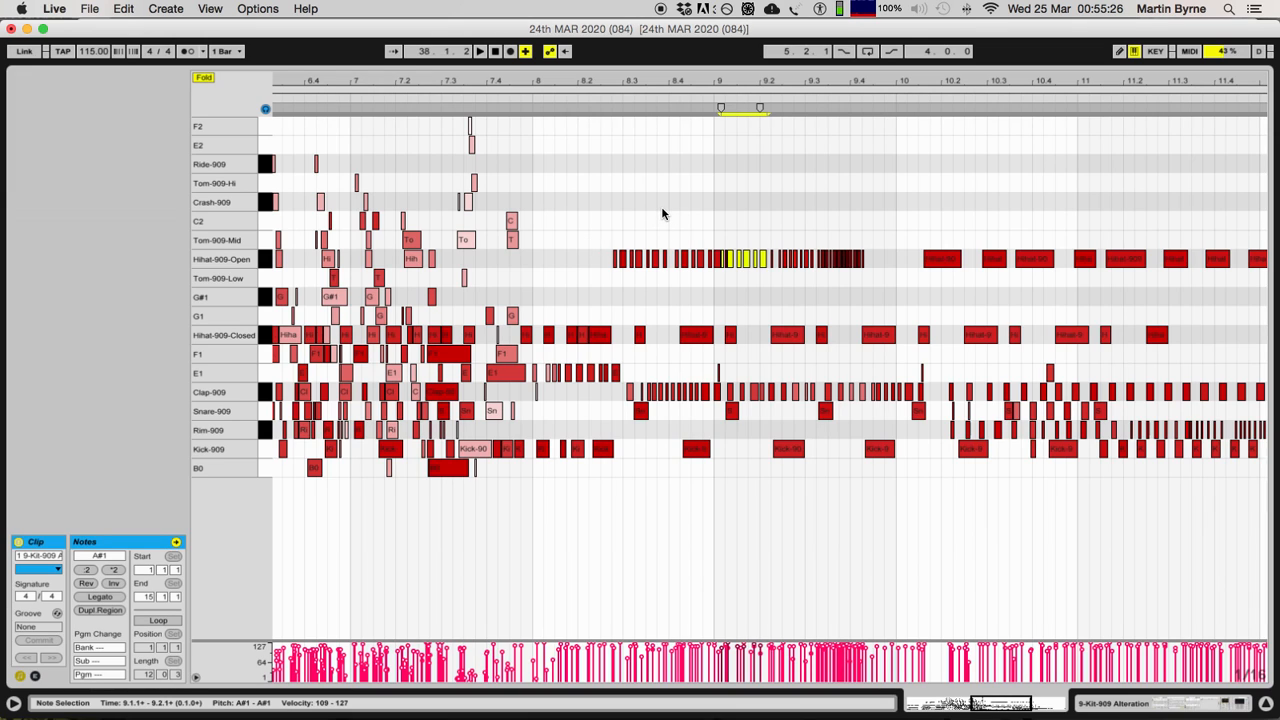
{"action": "key", "text": "super+z"}
Step: Select the Rim-909 notes from 10.1.1 to the end of the clip
{"action": "key", "text": "minus"}
{"action": "key", "text": "minus"}
{"action": "key", "text": "minus"}
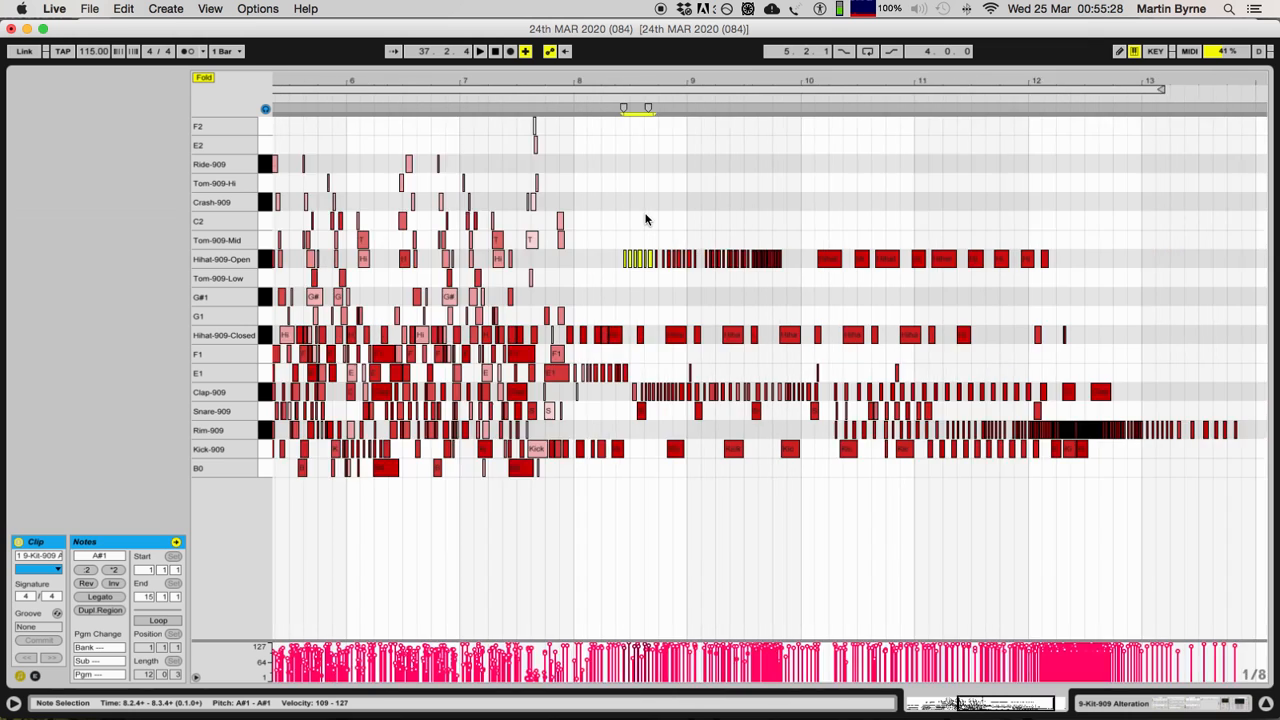
{"action": "key", "text": "plus"}
{"action": "key", "text": "plus"}
{"action": "key", "text": "minus"}
{"action": "key", "text": "minus"}
{"action": "left_click_drag", "start_coordinate": [917, 430], "coordinate": [1260, 429]}
Step: Solo the 9 Kit-909 Alteration track and the Rim-909 pad in its drum rack
{"action": "left_click", "coordinate": [1158, 704]}
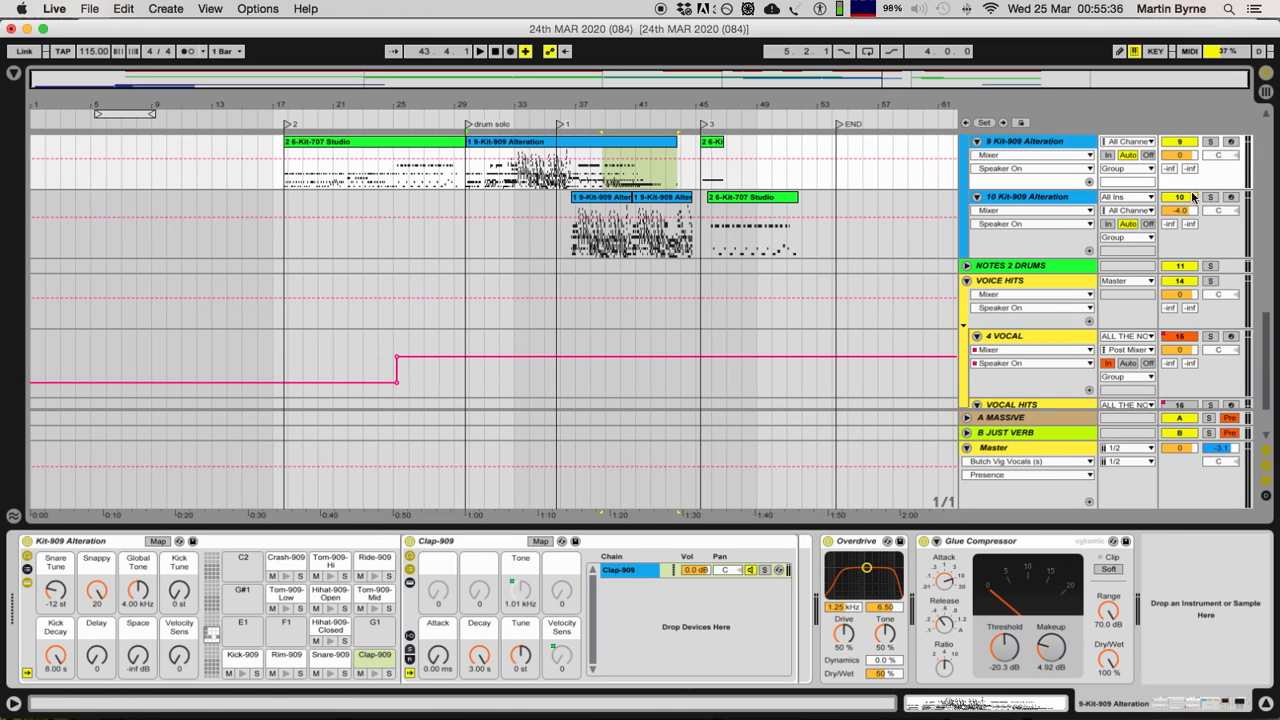
{"action": "scroll", "coordinate": [1193, 197], "scroll_direction": "up", "scroll_amount": 3}
{"action": "left_click", "coordinate": [1210, 220]}
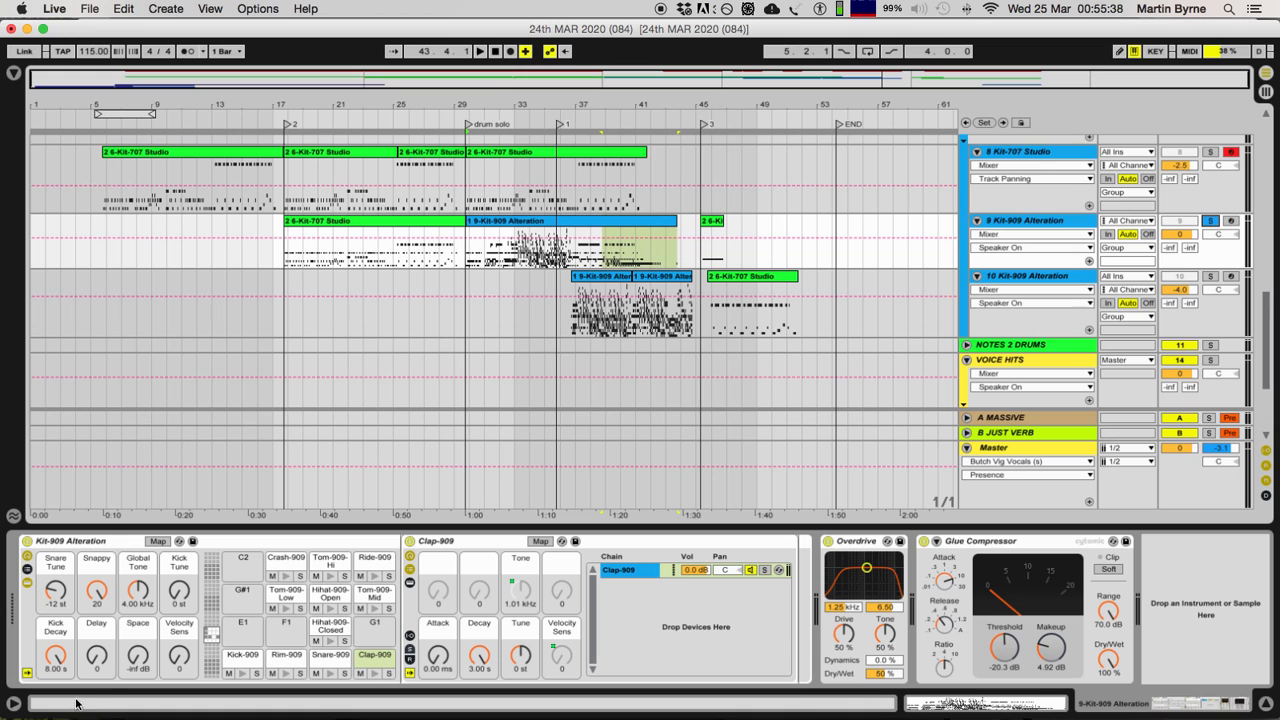
{"action": "left_click", "coordinate": [299, 673]}
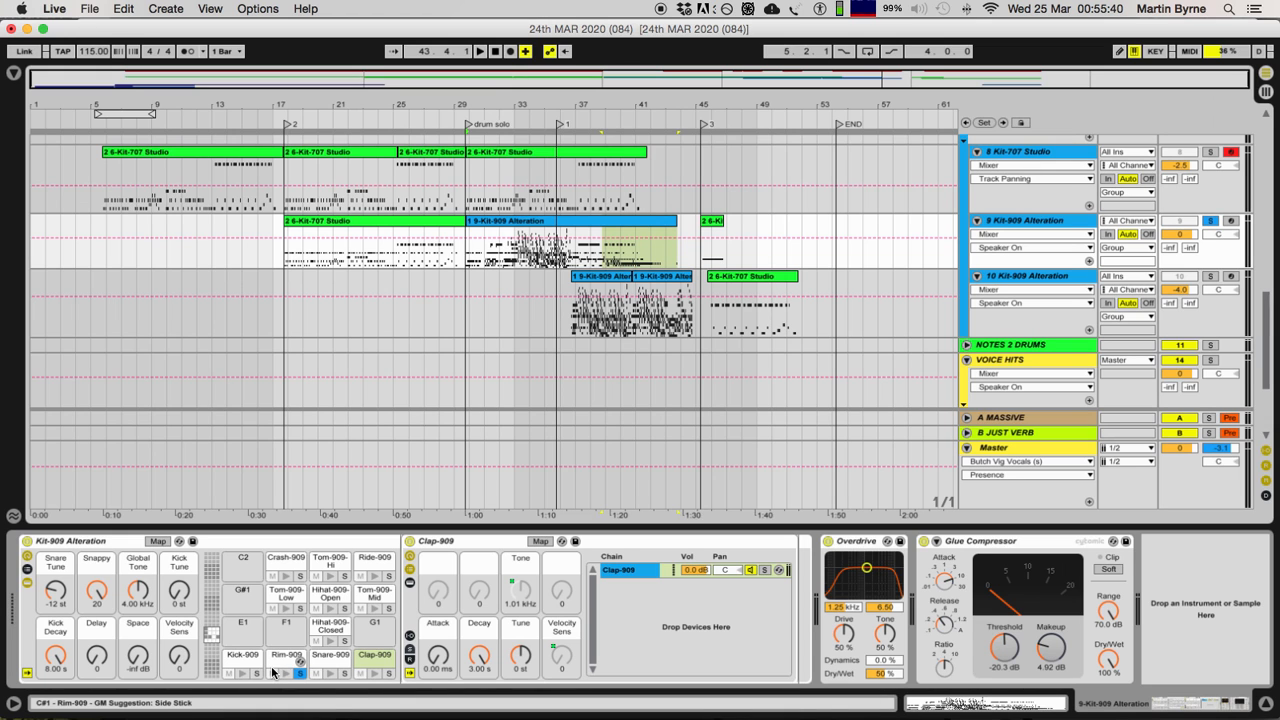
Step: Reopen the 1 9-Kit-909 Alteration clip and listen to its soloed Rim-909 notes from about bar 10
{"action": "double_click", "coordinate": [612, 245]}
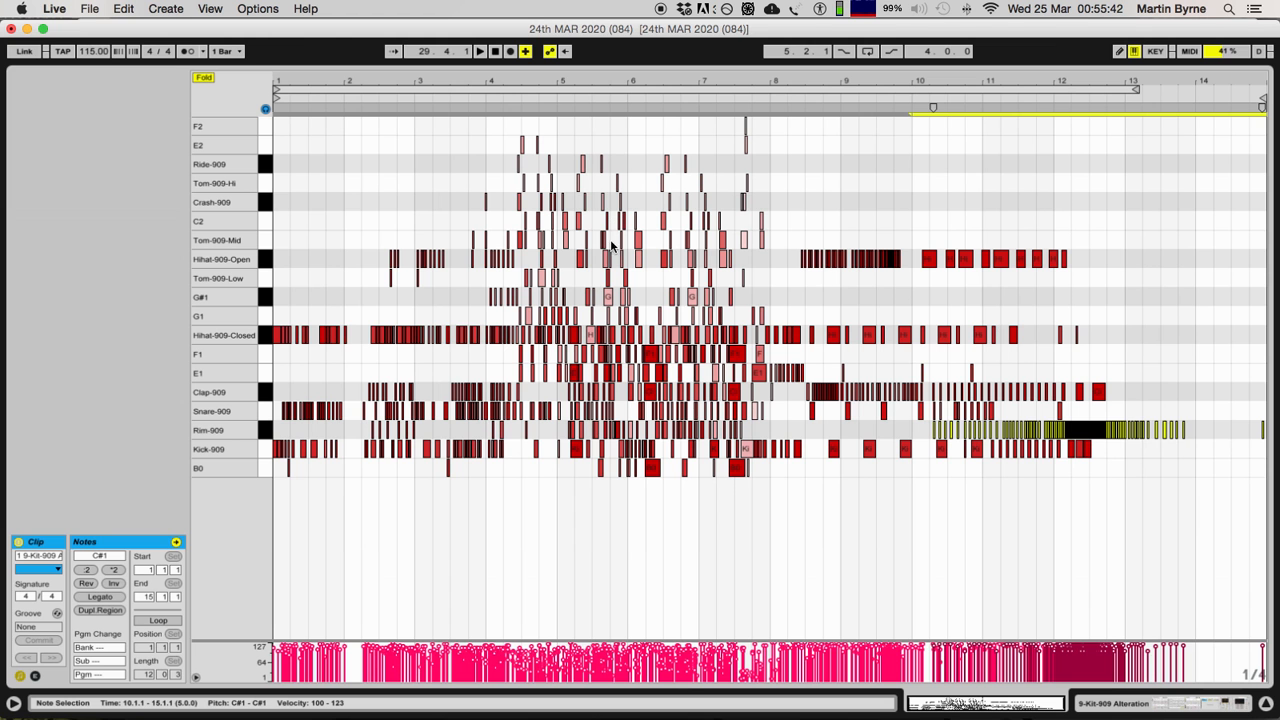
{"action": "left_click_drag", "start_coordinate": [886, 434], "coordinate": [1277, 427]}
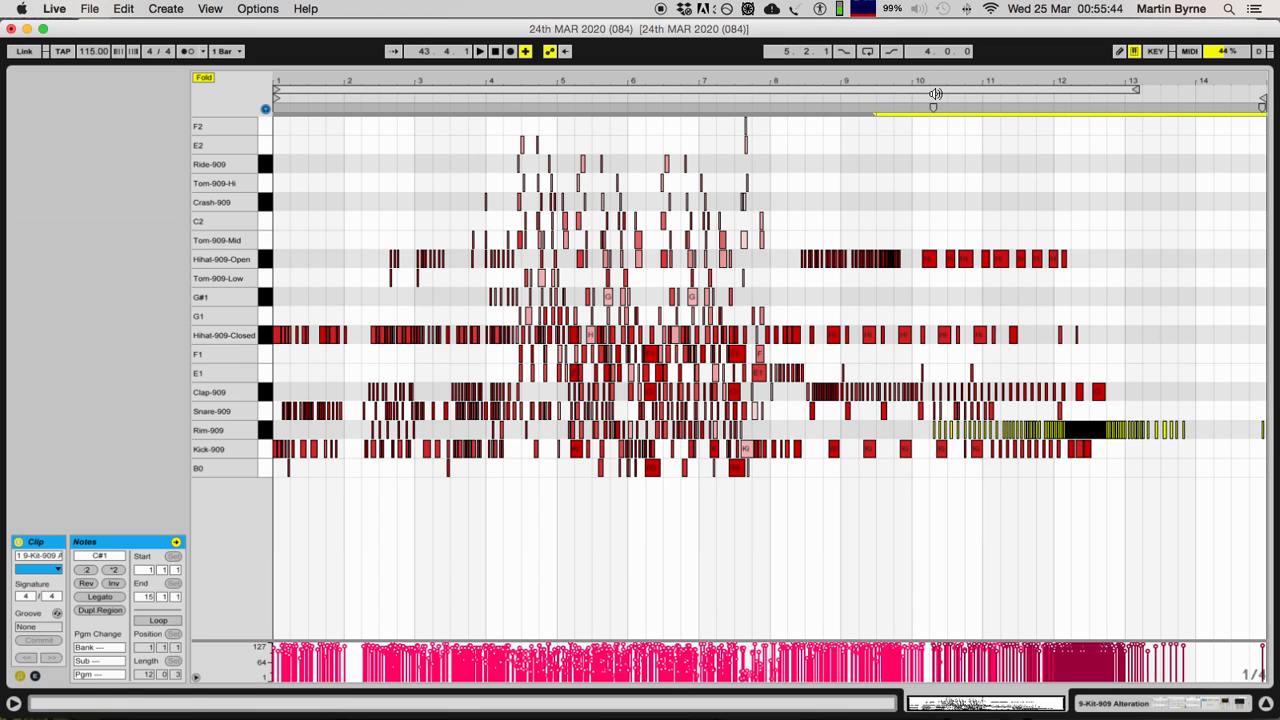
{"action": "left_click", "coordinate": [918, 99]}
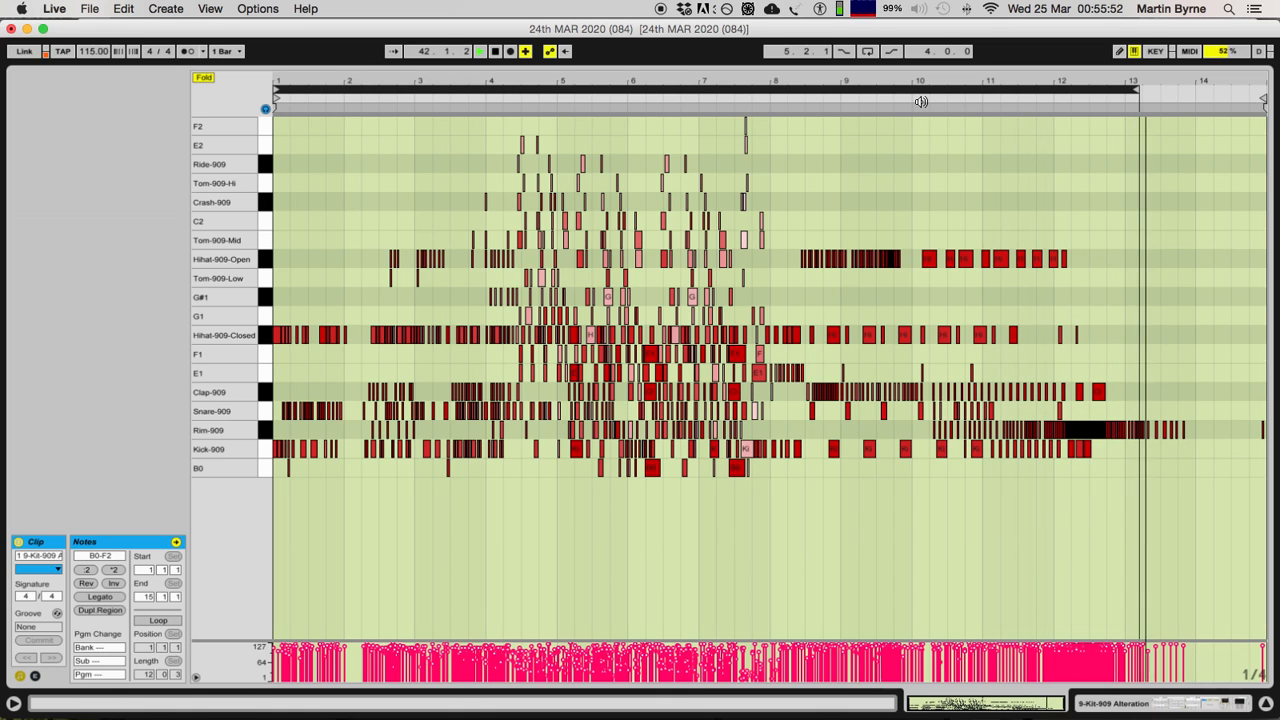
{"action": "key", "text": "space"}
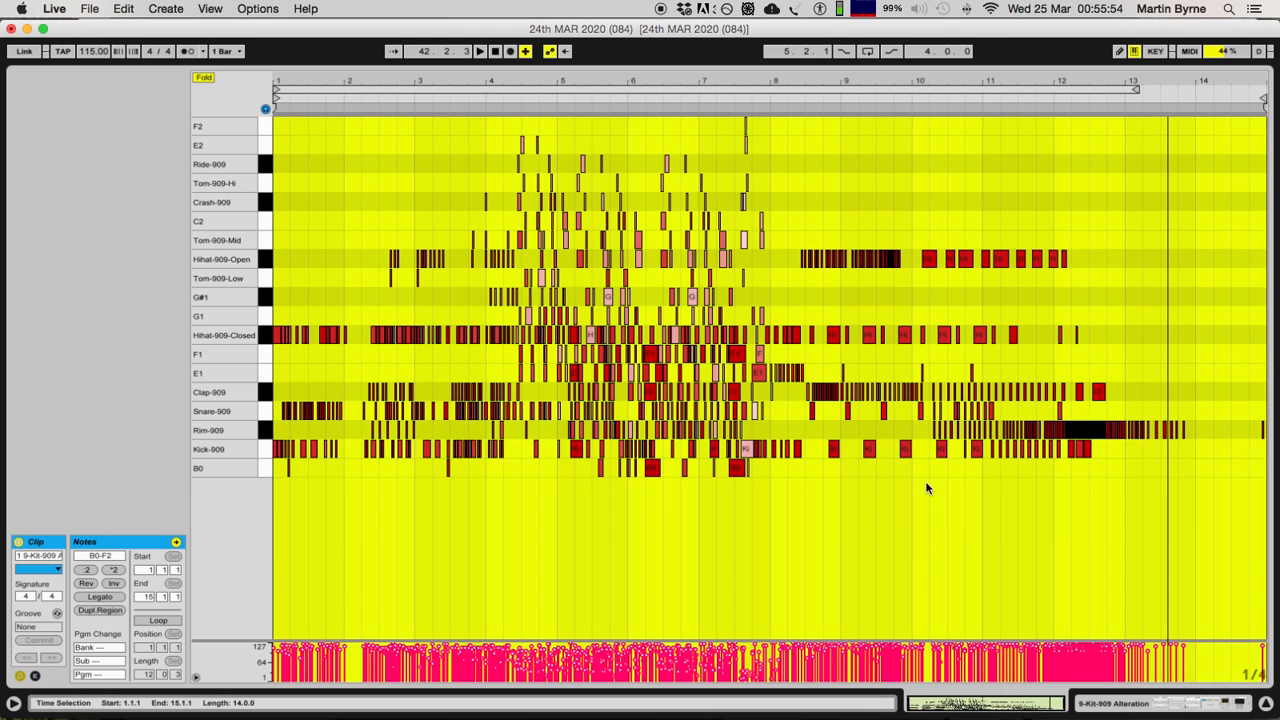
Step: Select the dense Rim-909 notes from 12.1.4 to 12.3.3 and play that passage of the clip
{"action": "left_click", "coordinate": [1092, 479]}
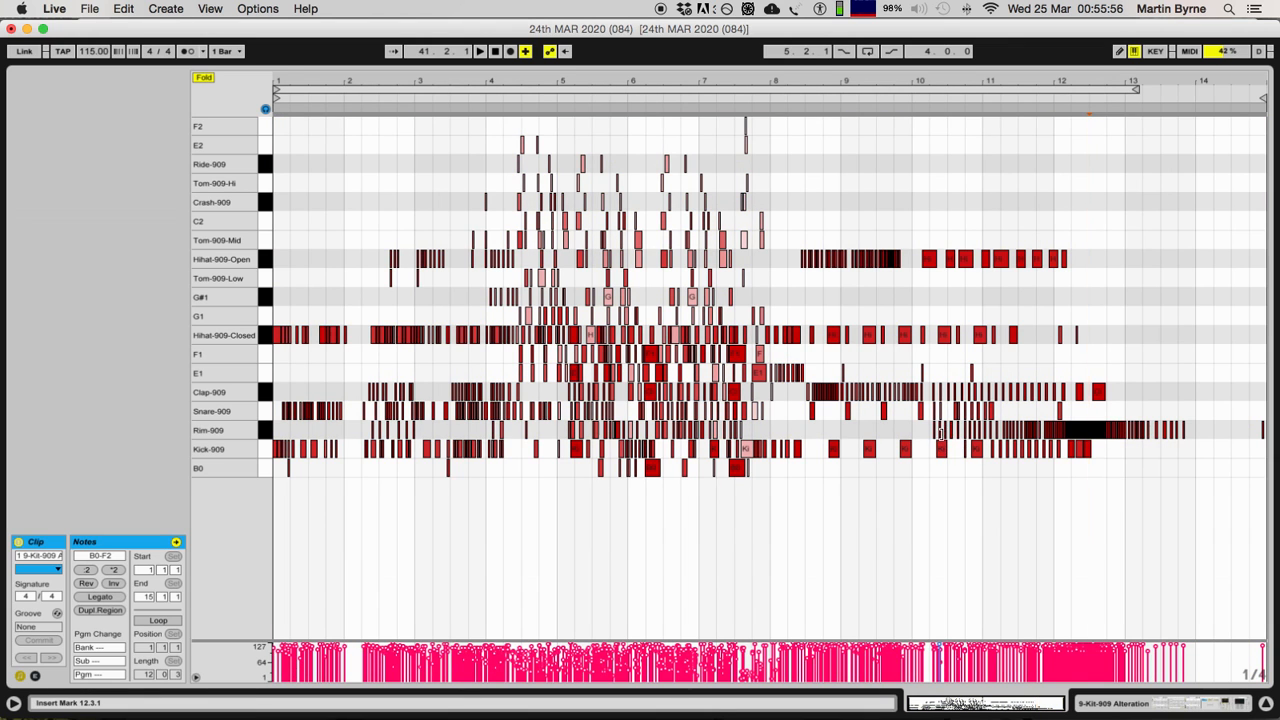
{"action": "key", "text": "plus"}
{"action": "key", "text": "plus"}
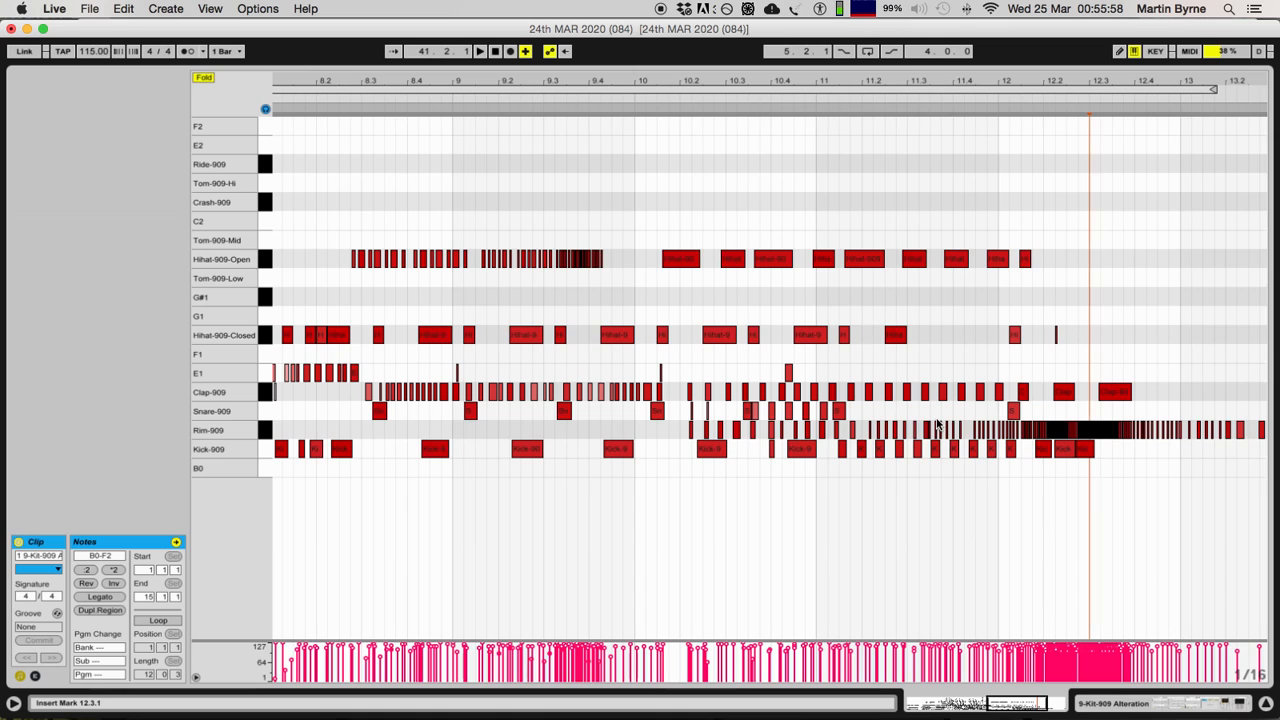
{"action": "left_click", "coordinate": [1071, 420]}
{"action": "left_click_drag", "start_coordinate": [1071, 420], "coordinate": [1102, 433]}
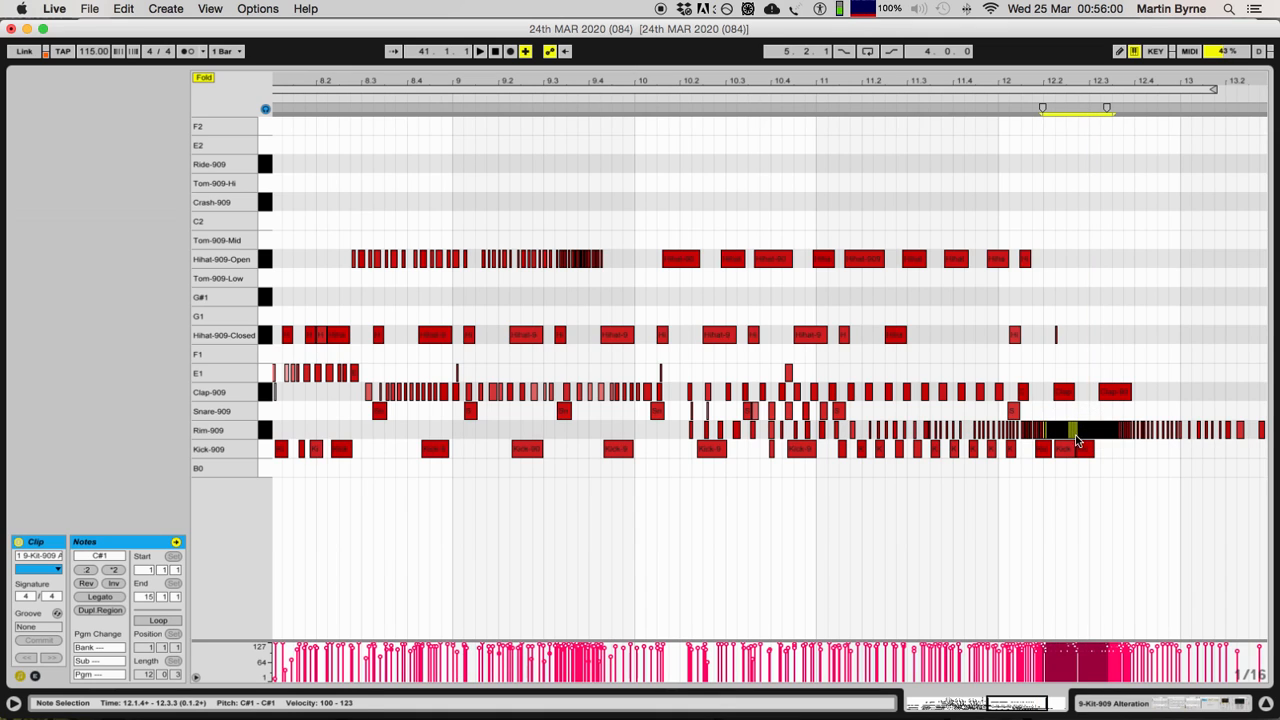
{"action": "left_click", "coordinate": [1024, 97]}
{"action": "key", "text": "space"}
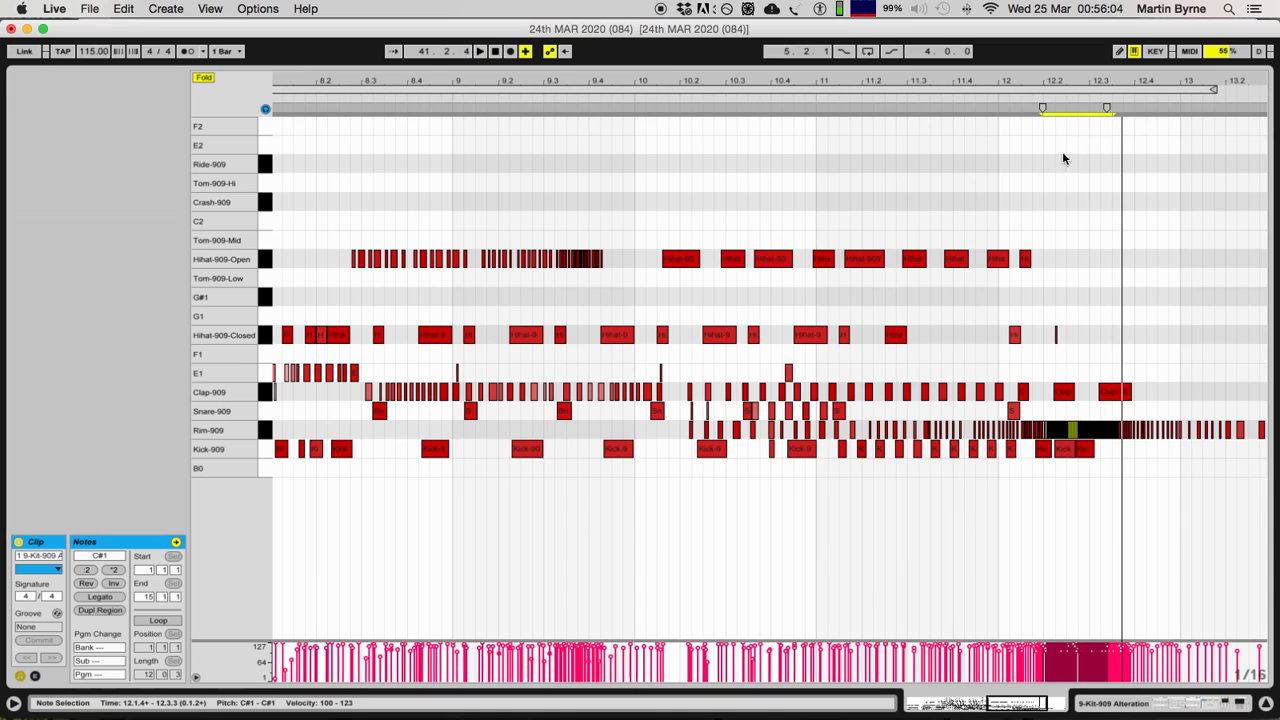
Step: Try copying the Rim-909 notes from 10.1.4 to 12.3.1 onto the Tom-909-Hi row at 10.4.3 and reversing them, and delete the copy
{"action": "scroll", "coordinate": [996, 488], "scroll_direction": "right", "scroll_amount": 3}
{"action": "left_click_drag", "start_coordinate": [541, 432], "coordinate": [960, 437]}
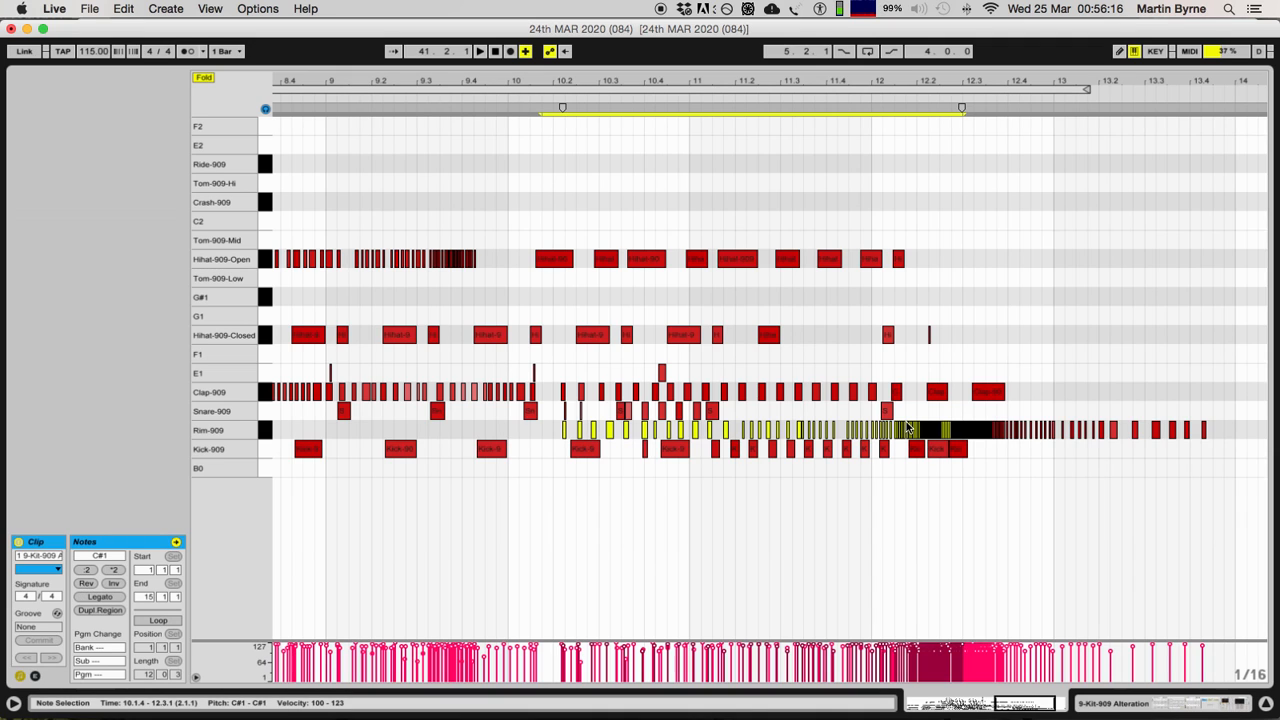
{"action": "left_click_drag", "start_coordinate": [946, 432], "coordinate": [1052, 188]}
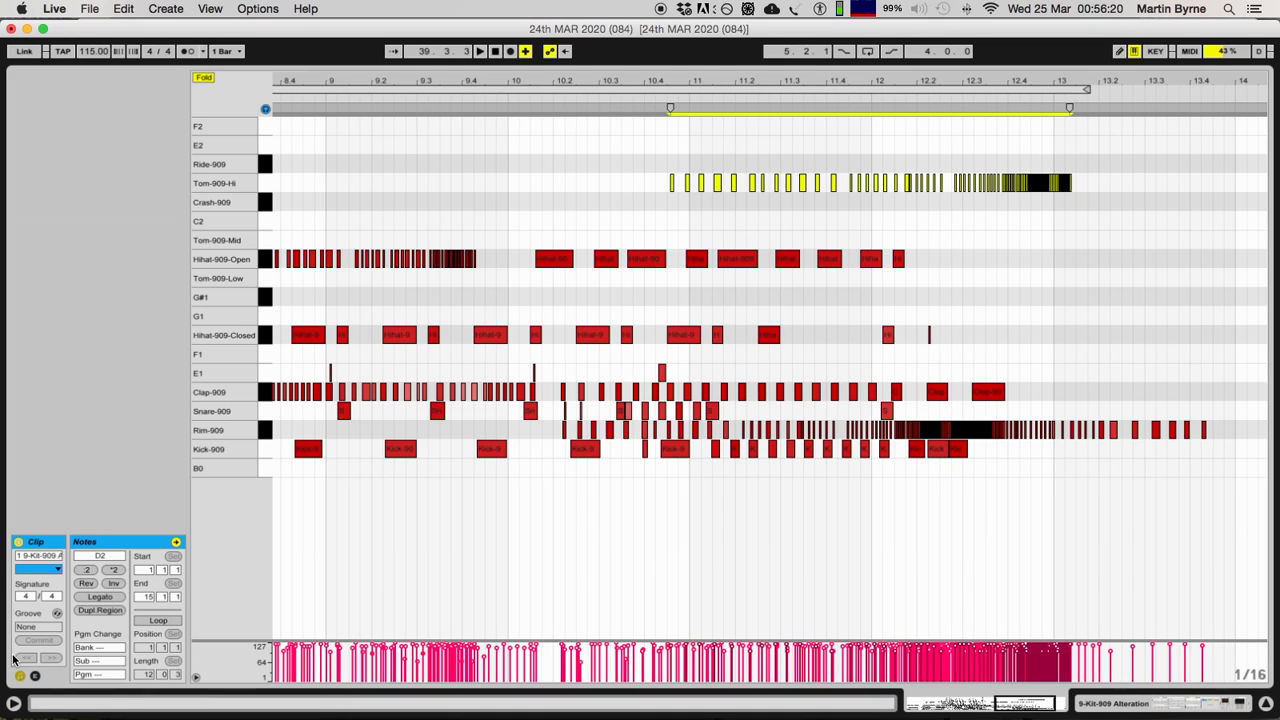
{"action": "left_click", "coordinate": [84, 583]}
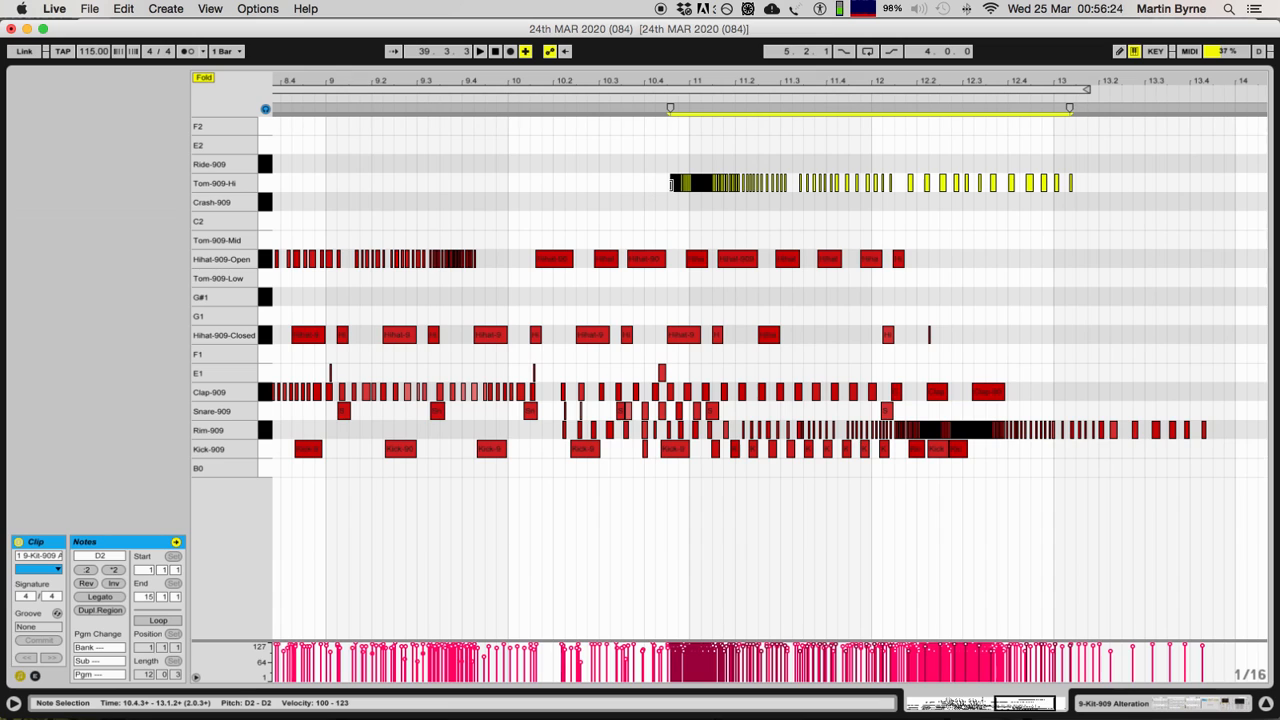
{"action": "key", "text": "Delete"}
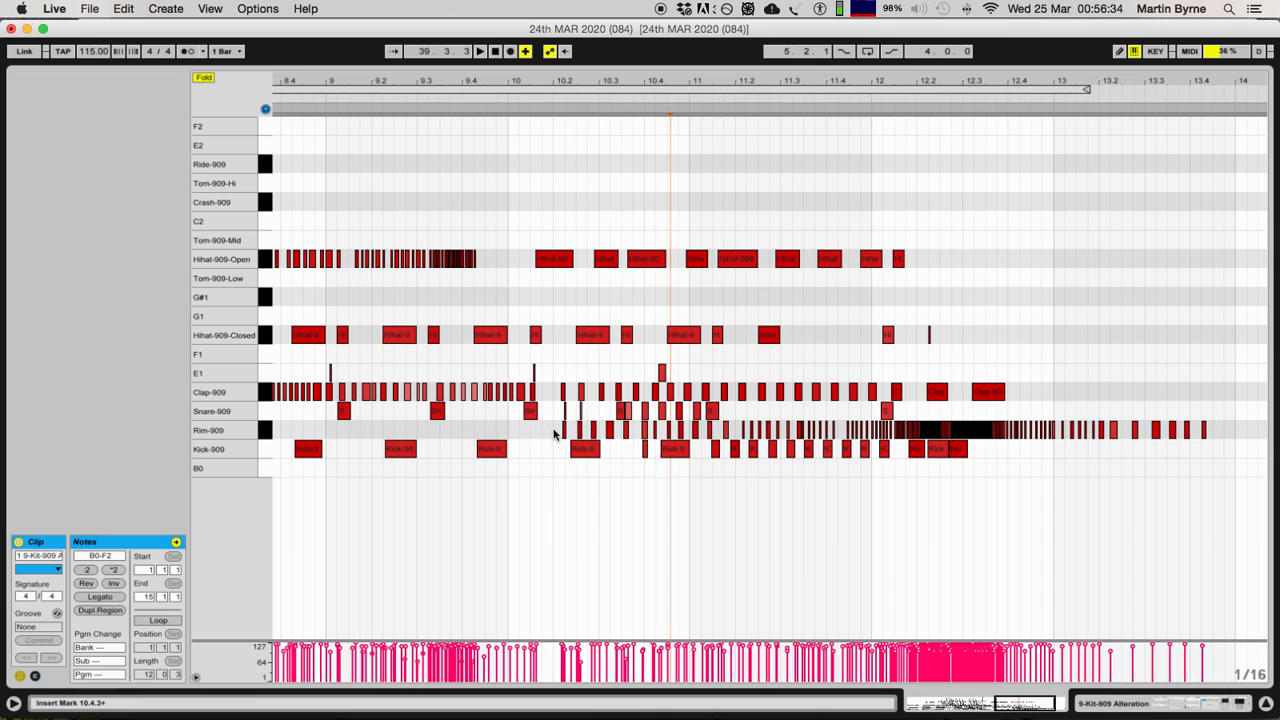
Step: Select the Rim-909 build-up from 10.1.4 to 12.2.3 for inspection, and return to the arrangement tracks
{"action": "left_click_drag", "start_coordinate": [546, 429], "coordinate": [940, 432]}
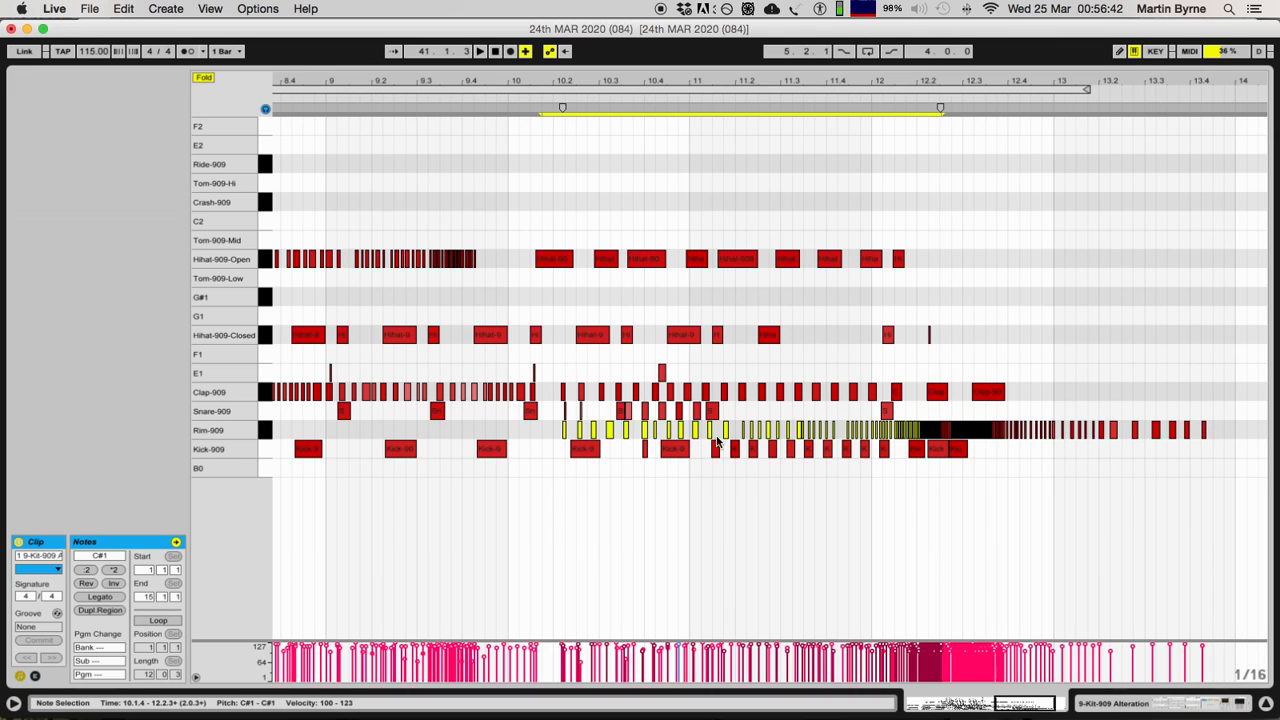
{"action": "left_click", "coordinate": [1254, 434]}
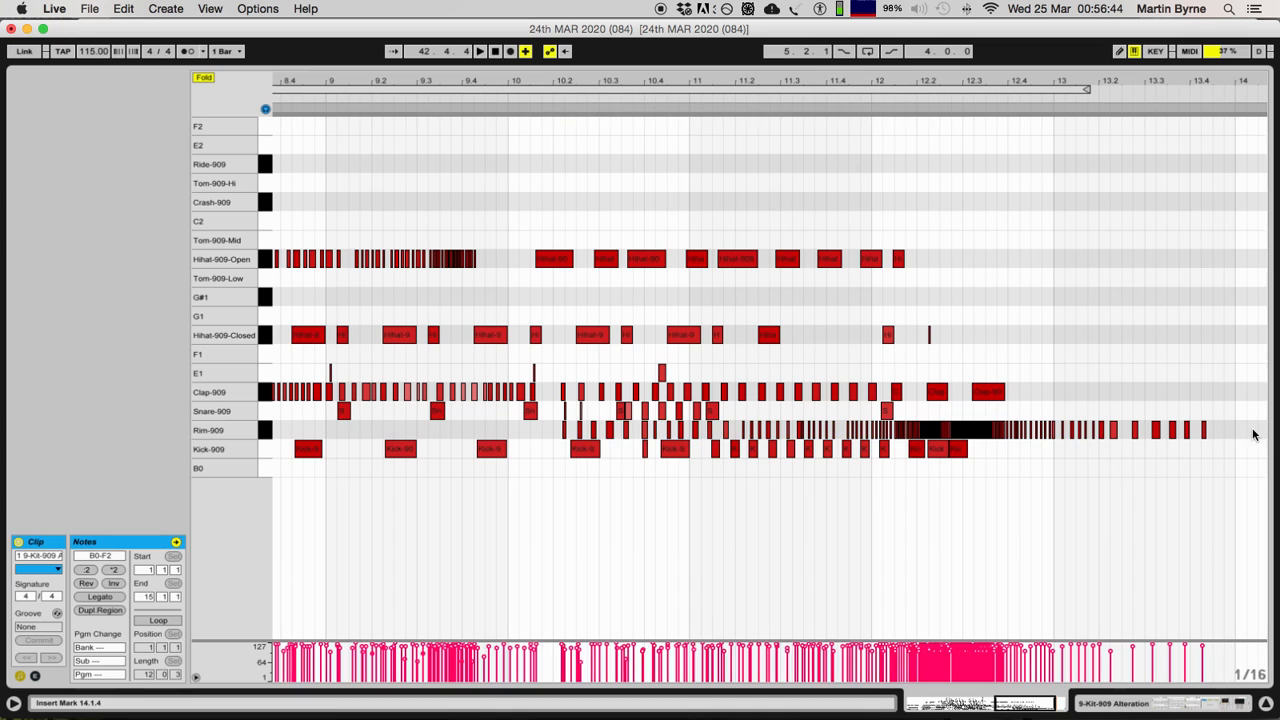
{"action": "left_click", "coordinate": [1270, 709]}
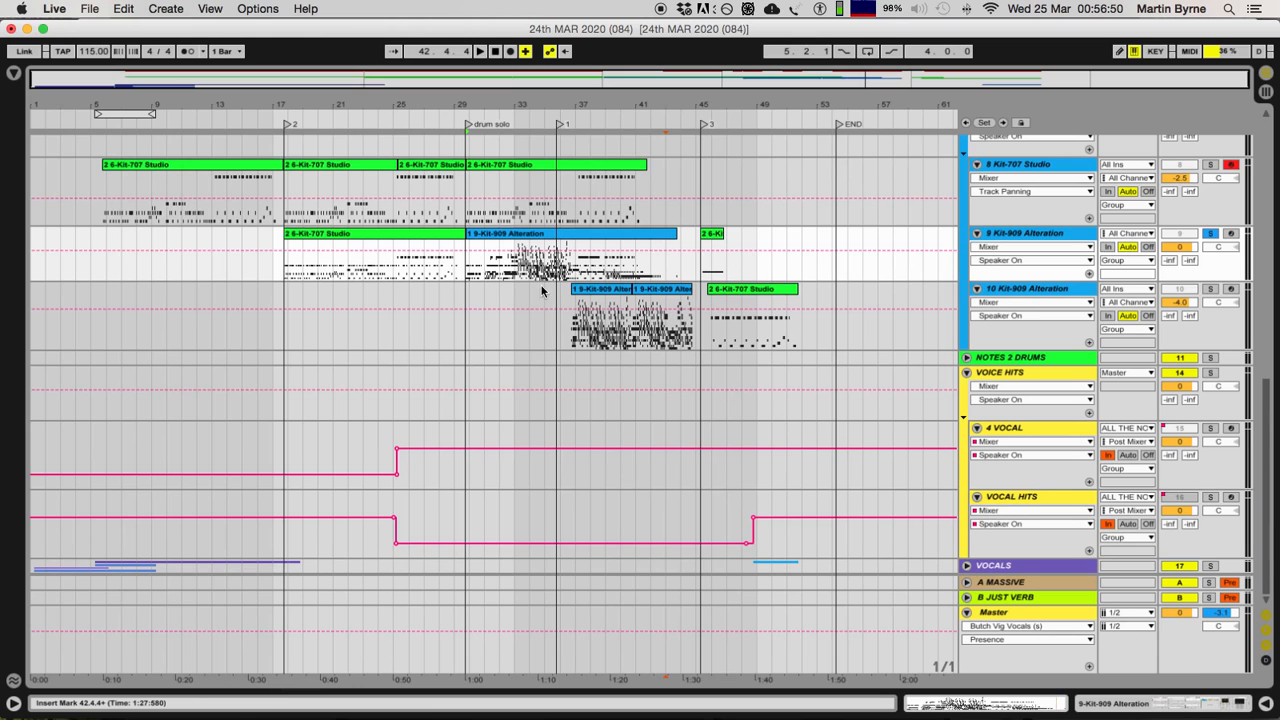
Step: Reopen the drum solo clip on track 9, look through its notes from bar 1 to bar 9, and return to the arrangement
{"action": "left_click", "coordinate": [524, 245]}
{"action": "double_click", "coordinate": [523, 232]}
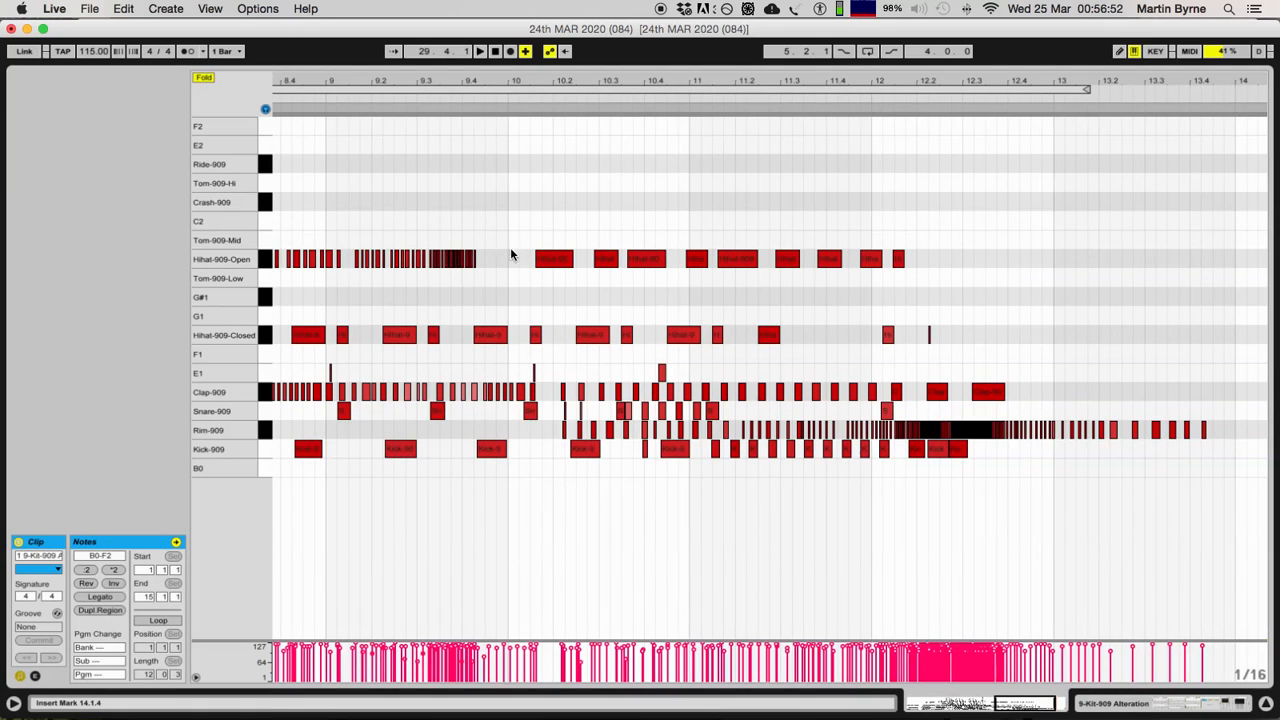
{"action": "scroll", "coordinate": [446, 209], "scroll_direction": "left", "scroll_amount": 12}
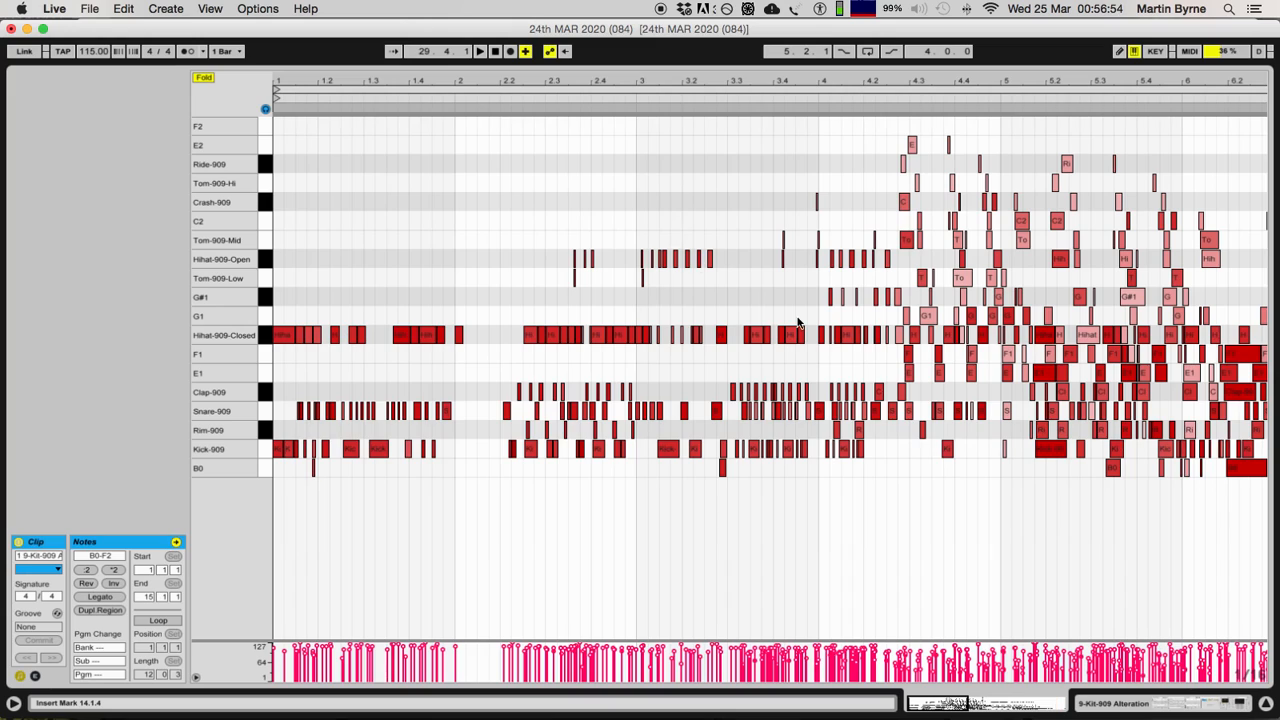
{"action": "scroll", "coordinate": [1040, 226], "scroll_direction": "right", "scroll_amount": 10}
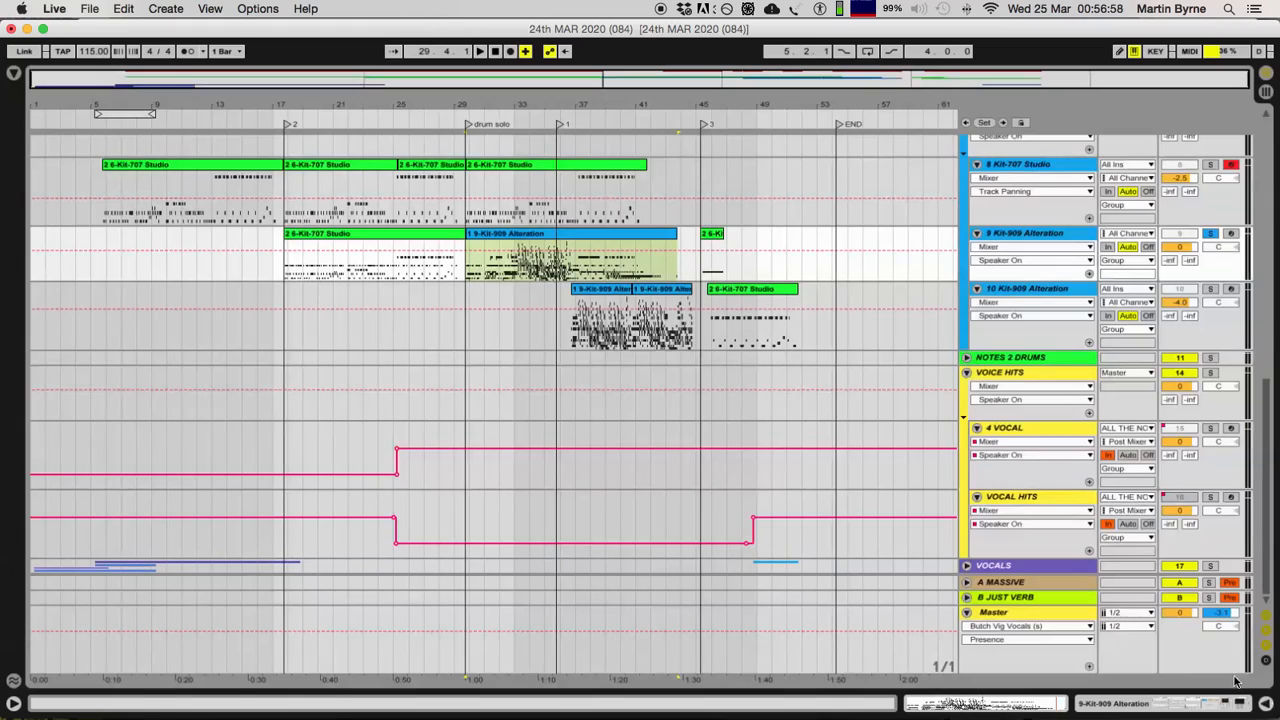
{"action": "left_click", "coordinate": [1267, 704]}
{"action": "scroll", "coordinate": [363, 290], "scroll_direction": "up", "scroll_amount": 1}
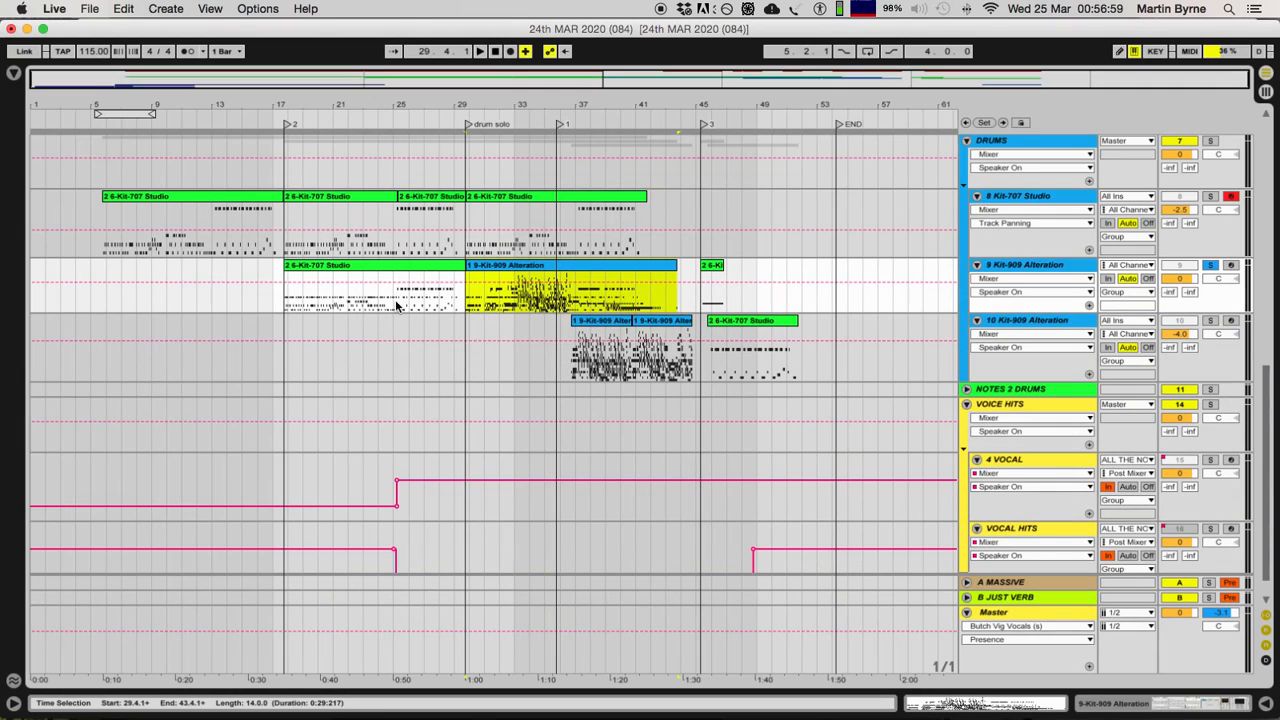
Step: Open the first 9-Kit-909 Alteration clip on track 10, look at its opening notes, and return to the arrangement
{"action": "left_click", "coordinate": [614, 324]}
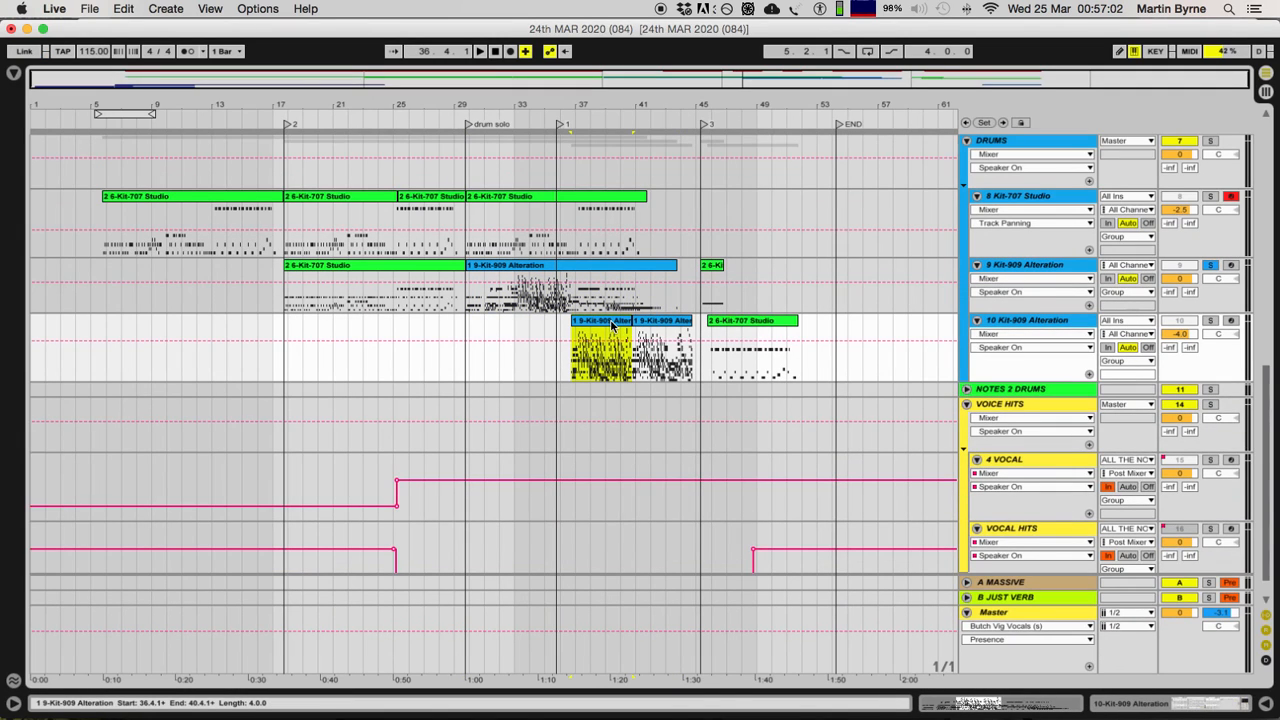
{"action": "double_click", "coordinate": [614, 324]}
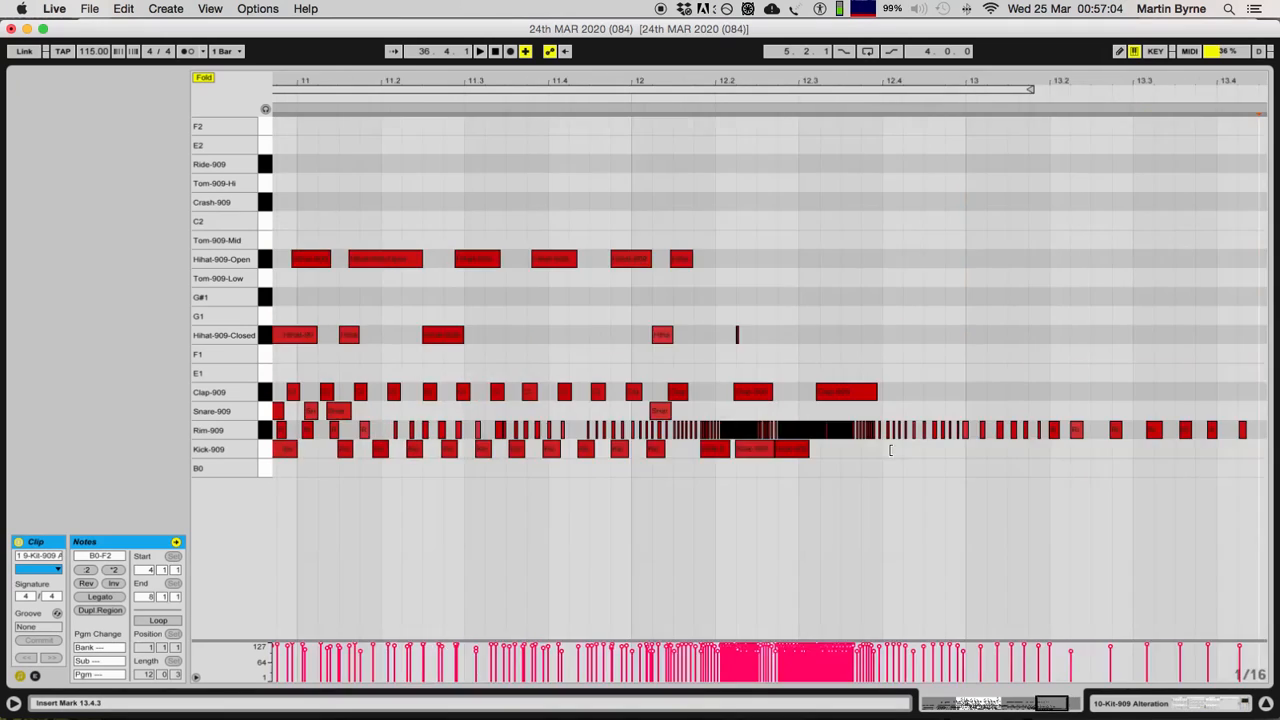
{"action": "scroll", "coordinate": [889, 450], "scroll_direction": "left", "scroll_amount": 20}
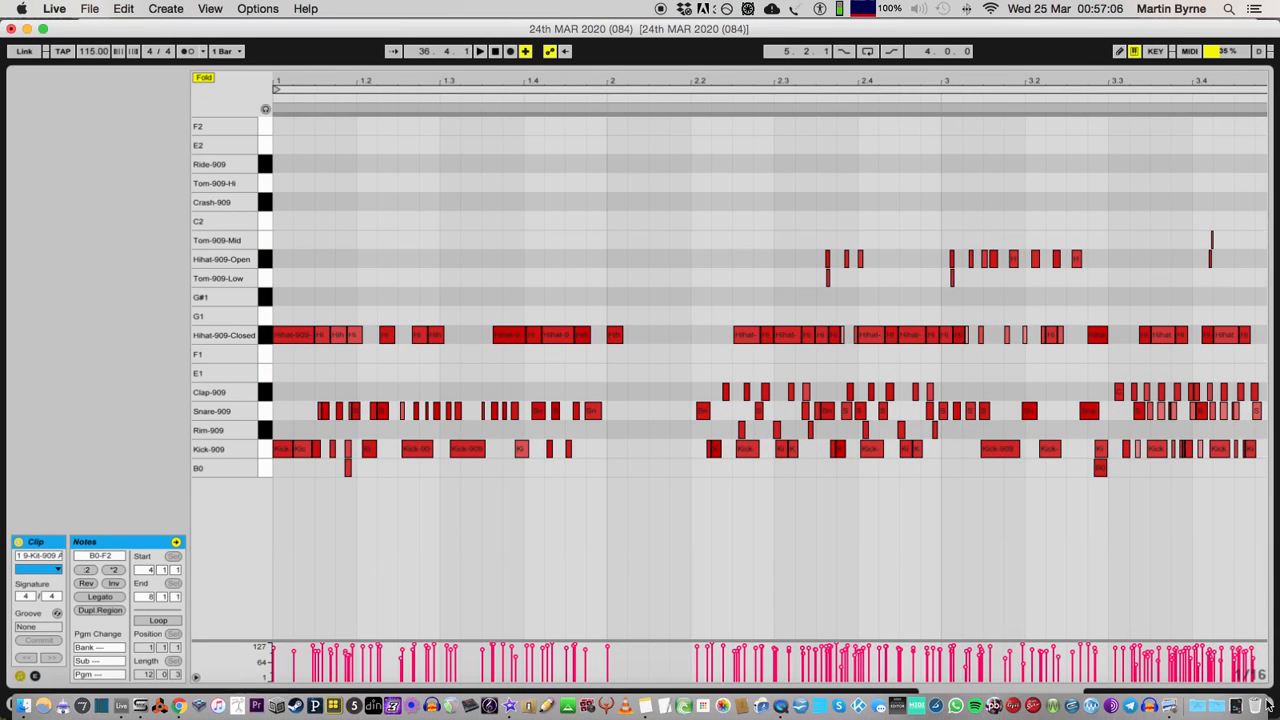
{"action": "left_click", "coordinate": [1266, 704]}
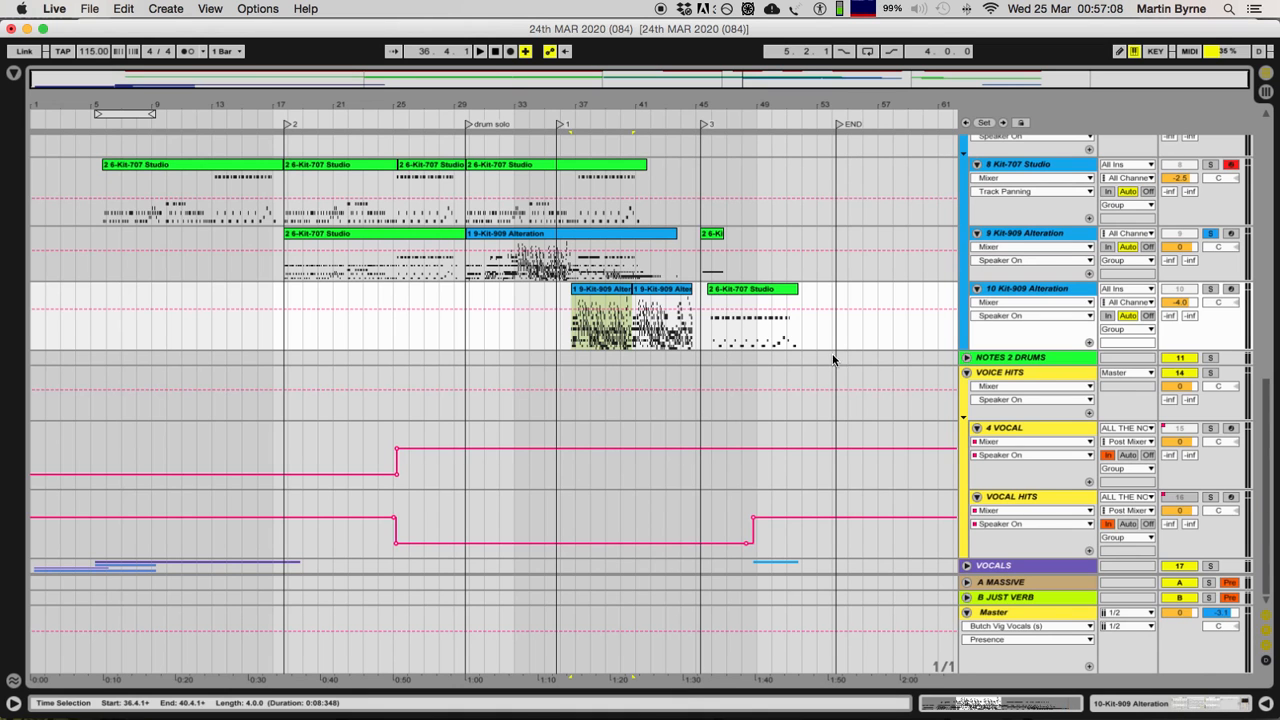
Step: Show the devices of track 10 and play its first 9-Kit-909 Alteration clip with the track soloed
{"action": "left_click", "coordinate": [1222, 704]}
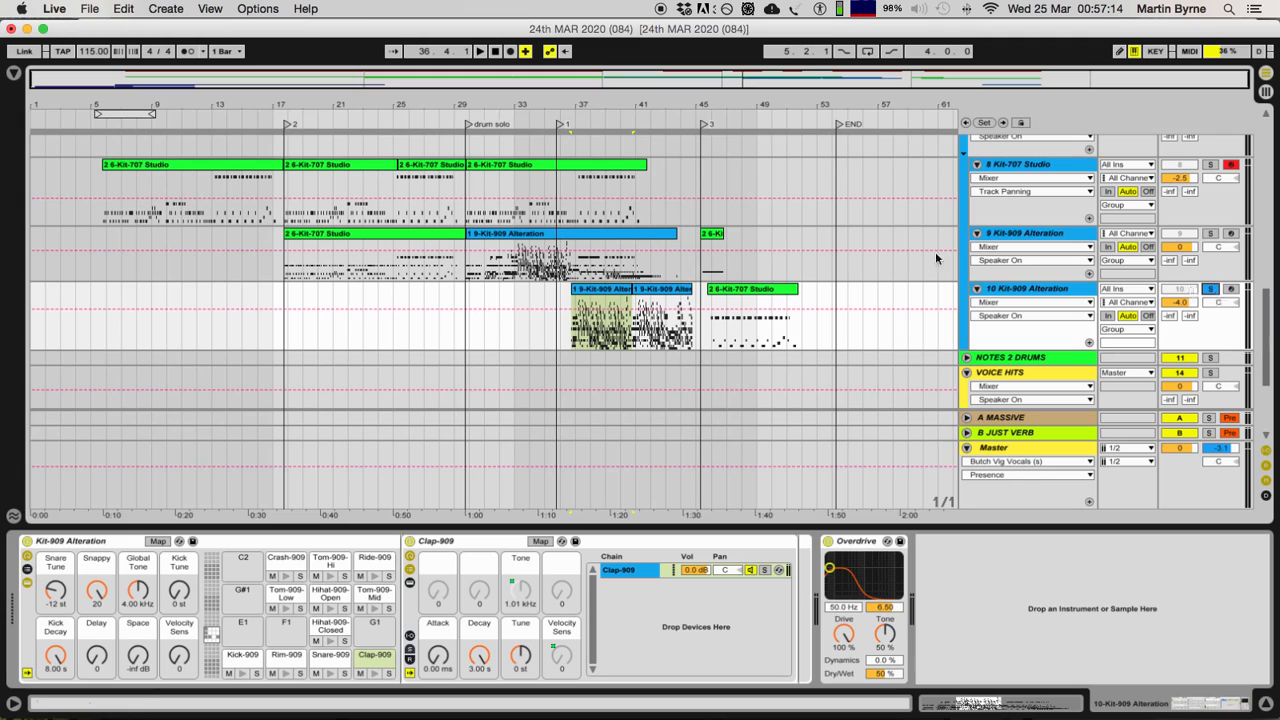
{"action": "left_click", "coordinate": [598, 297]}
{"action": "key", "text": "space"}
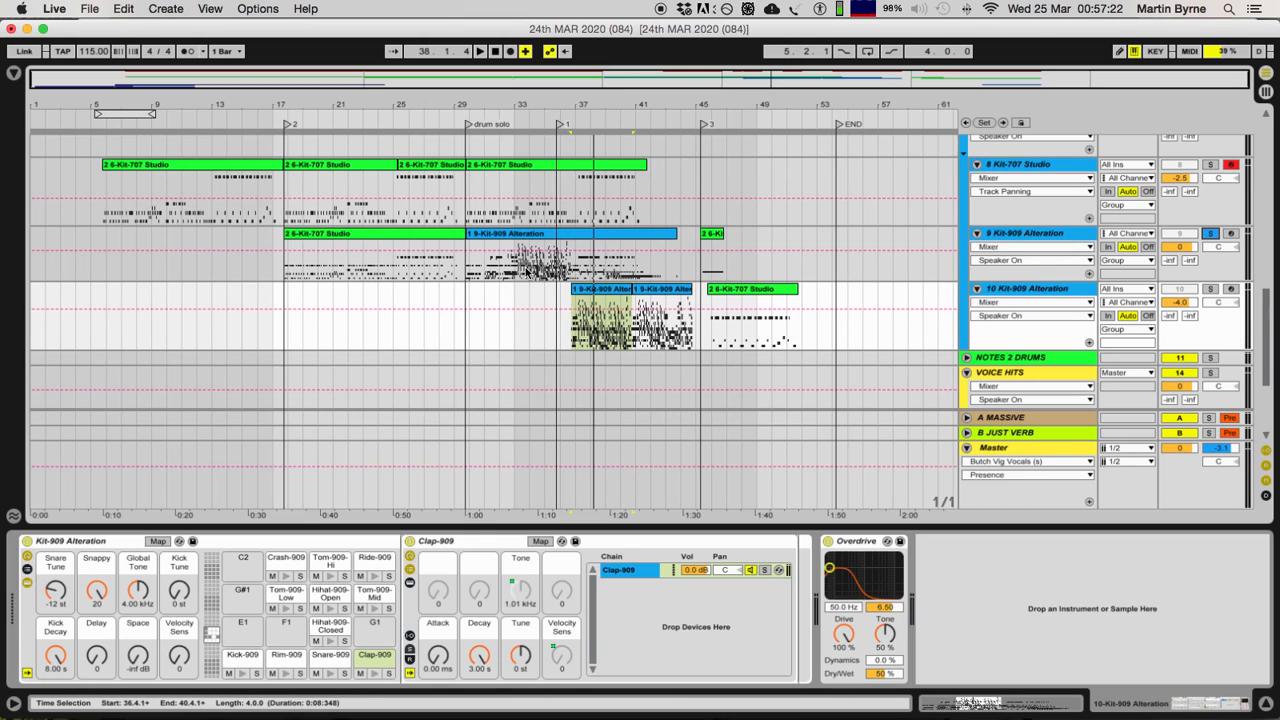
Step: Play the drum solo clip on track 9 from 34.1.1, turn off the track's solo, and hide the device view
{"action": "left_click", "coordinate": [528, 271]}
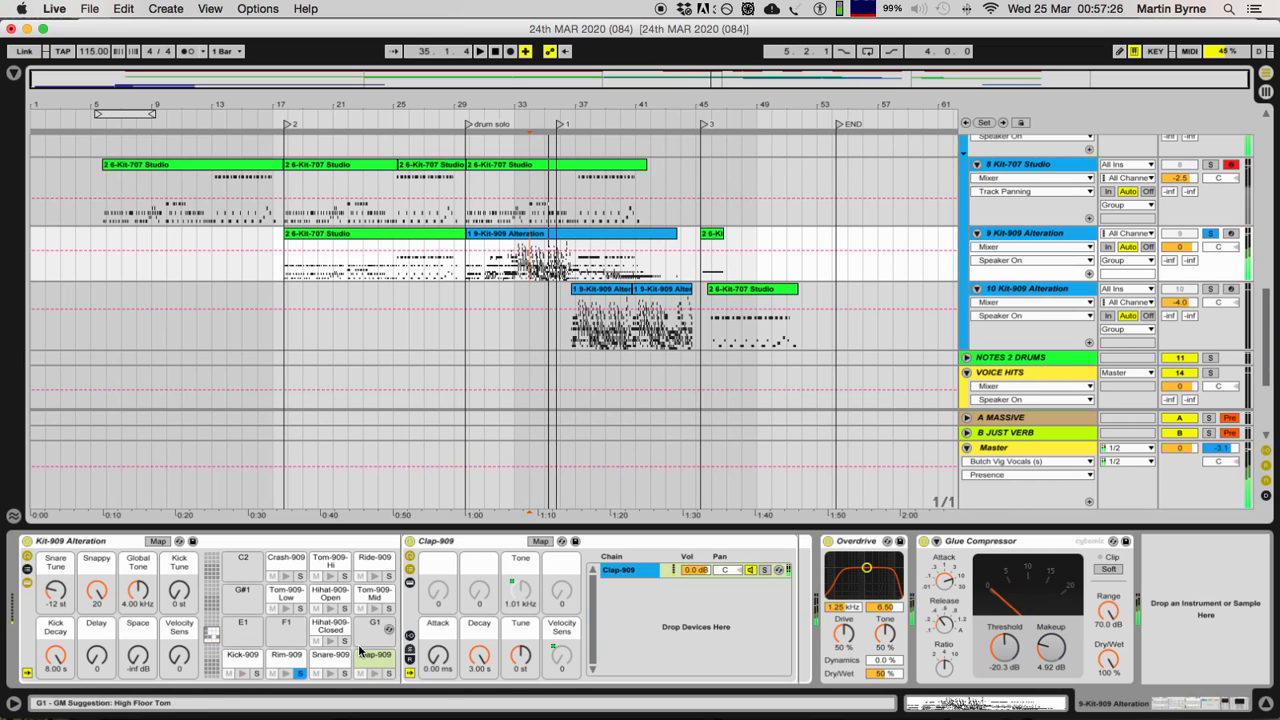
{"action": "key", "text": "space"}
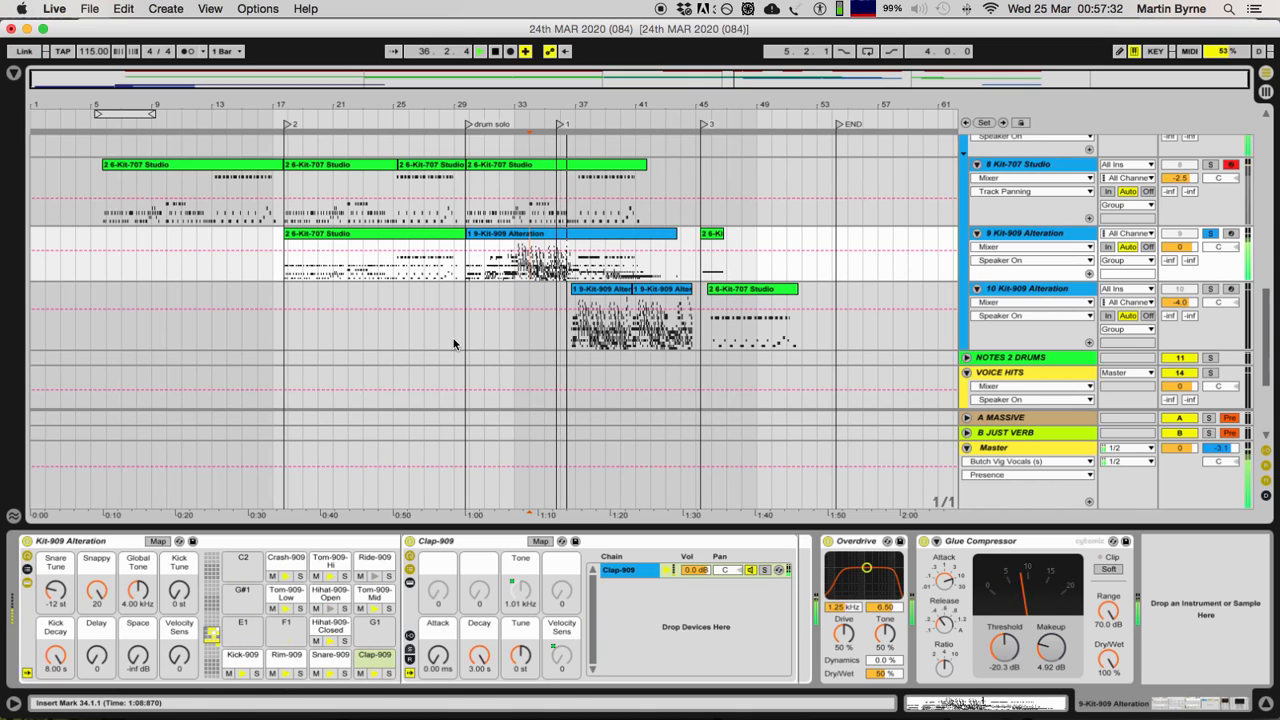
{"action": "left_click", "coordinate": [1209, 236]}
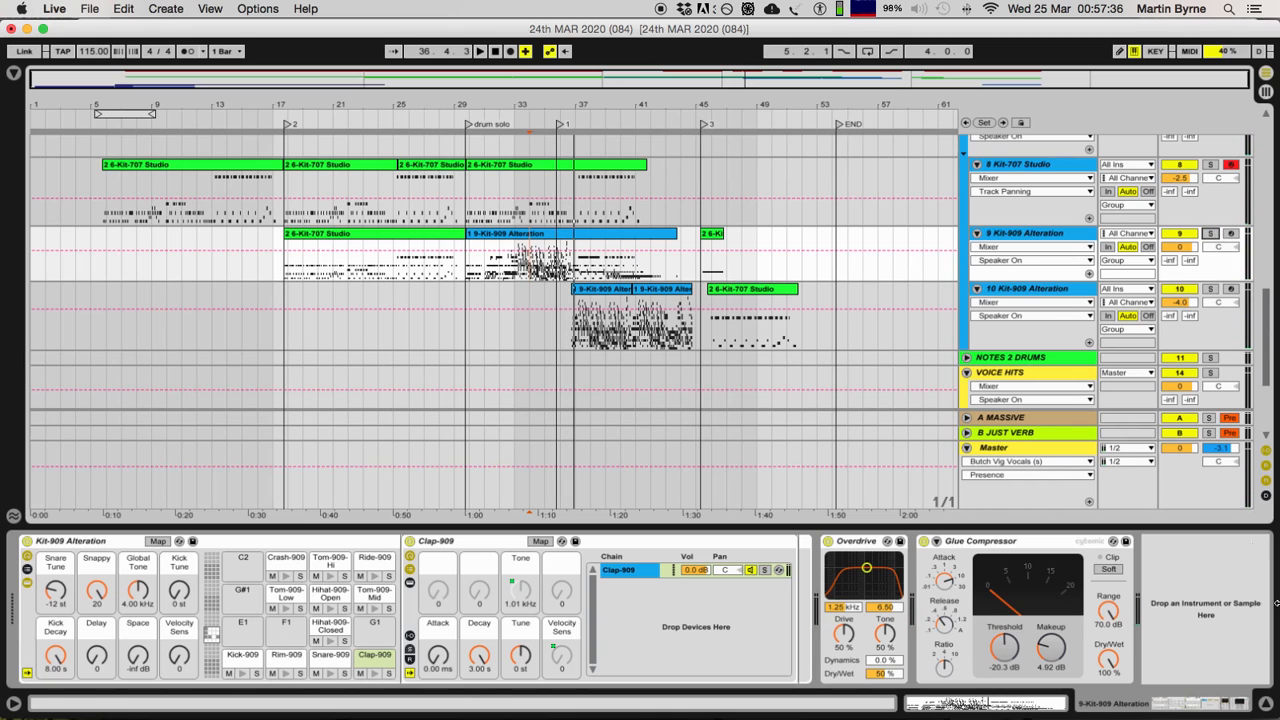
{"action": "left_click", "coordinate": [1265, 704]}
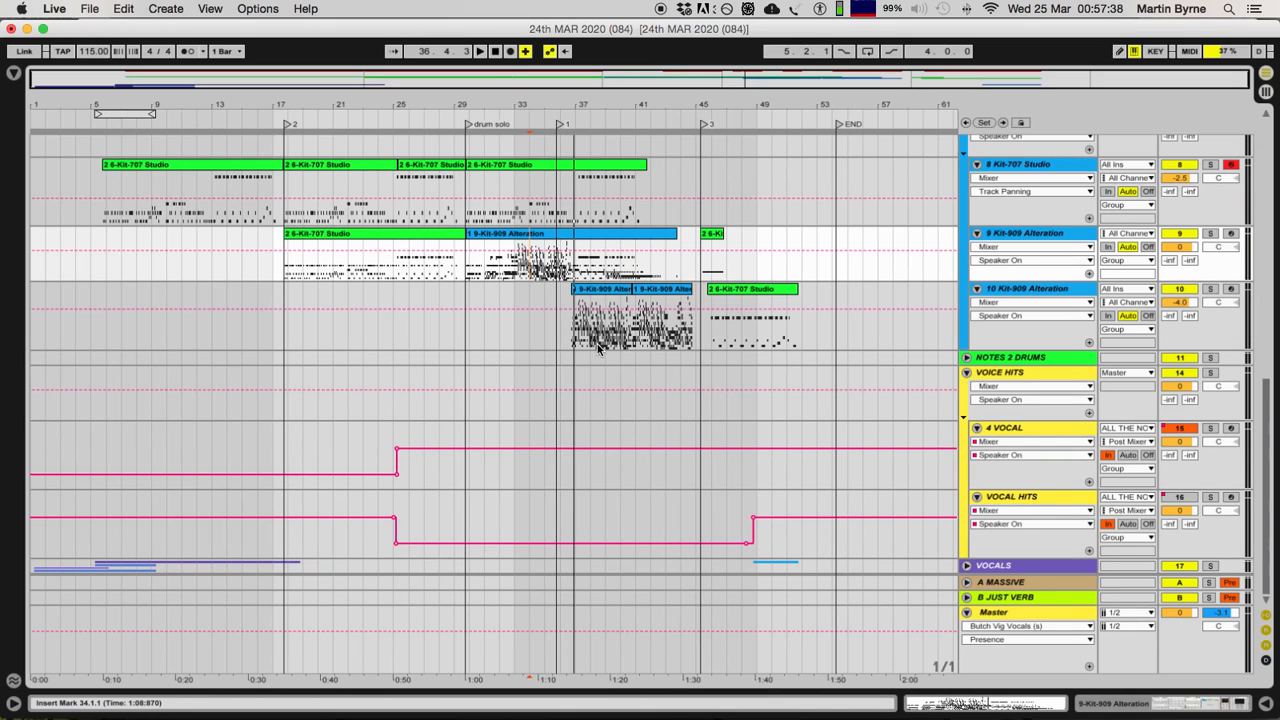
Step: Select all clips on the ALL THE NOTES track from 5.4.1 to 51.4.1 for inspection
{"action": "scroll", "coordinate": [463, 268], "scroll_direction": "up", "scroll_amount": 5}
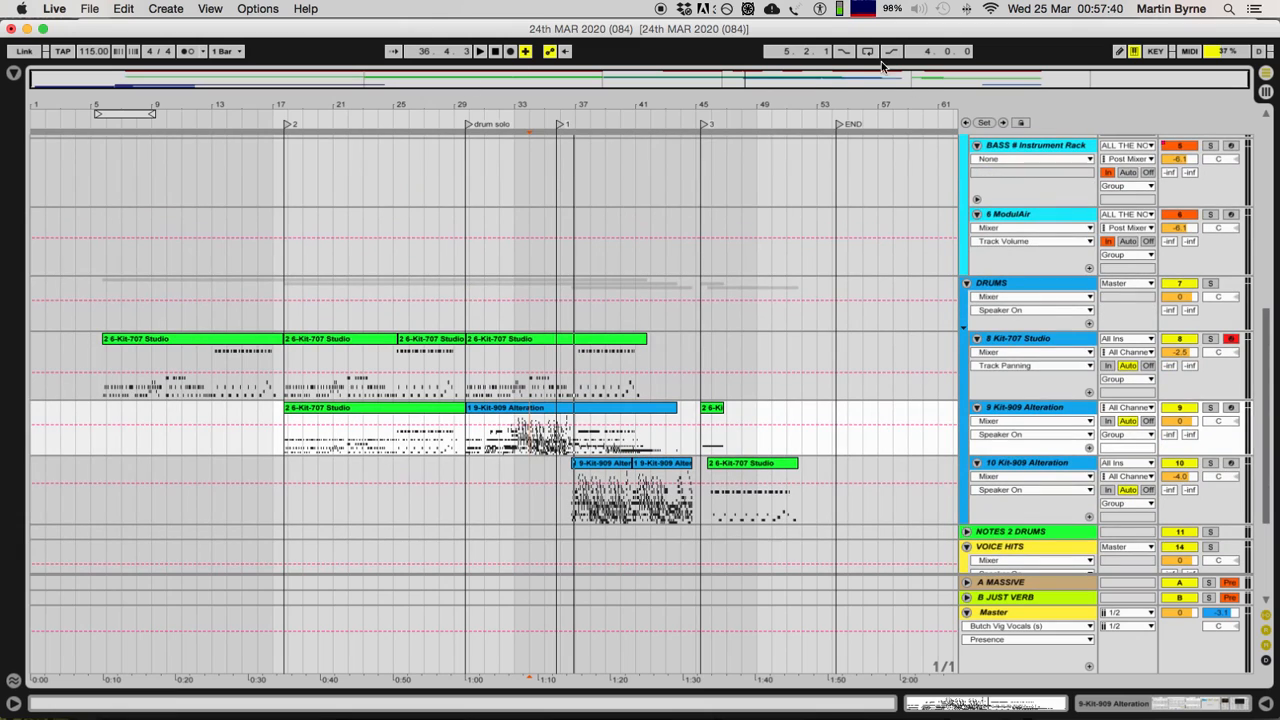
{"action": "scroll", "coordinate": [647, 350], "scroll_direction": "down", "scroll_amount": 5}
{"action": "scroll", "coordinate": [647, 350], "scroll_direction": "up", "scroll_amount": 4}
{"action": "scroll", "coordinate": [645, 352], "scroll_direction": "up", "scroll_amount": 15}
{"action": "scroll", "coordinate": [641, 351], "scroll_direction": "down", "scroll_amount": 17}
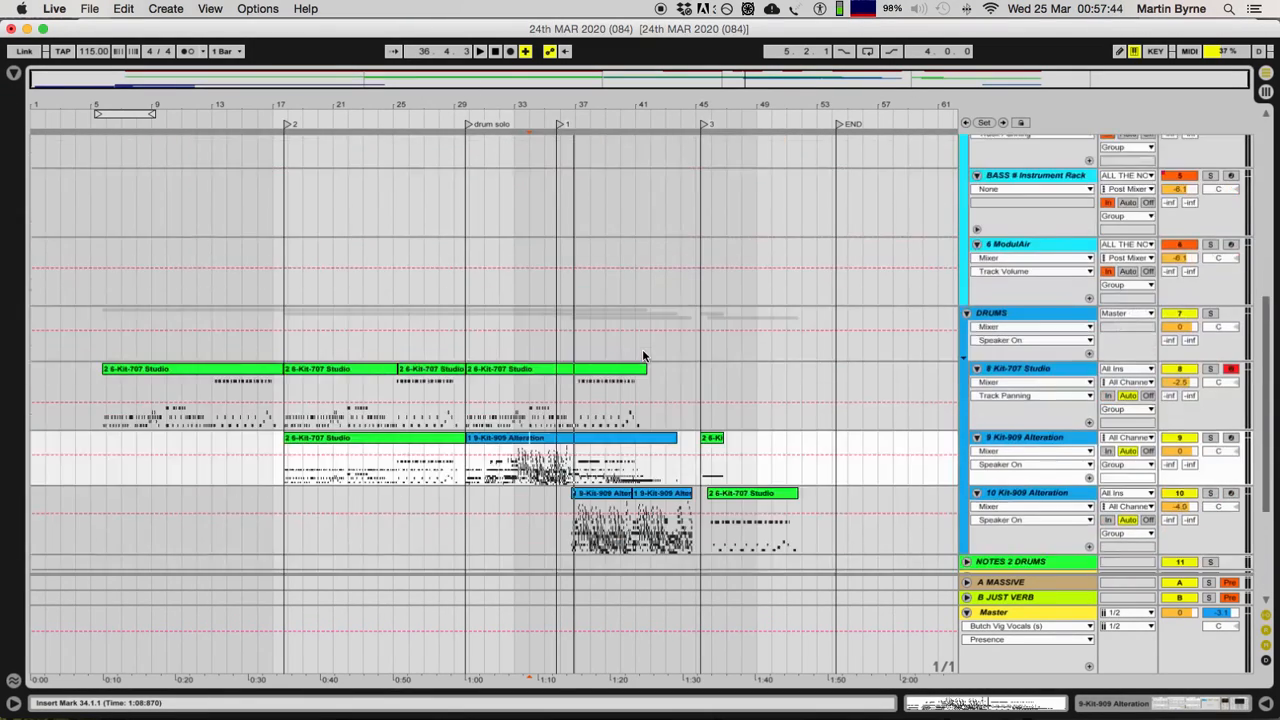
{"action": "scroll", "coordinate": [550, 274], "scroll_direction": "down", "scroll_amount": 1}
{"action": "scroll", "coordinate": [550, 274], "scroll_direction": "up", "scroll_amount": 15}
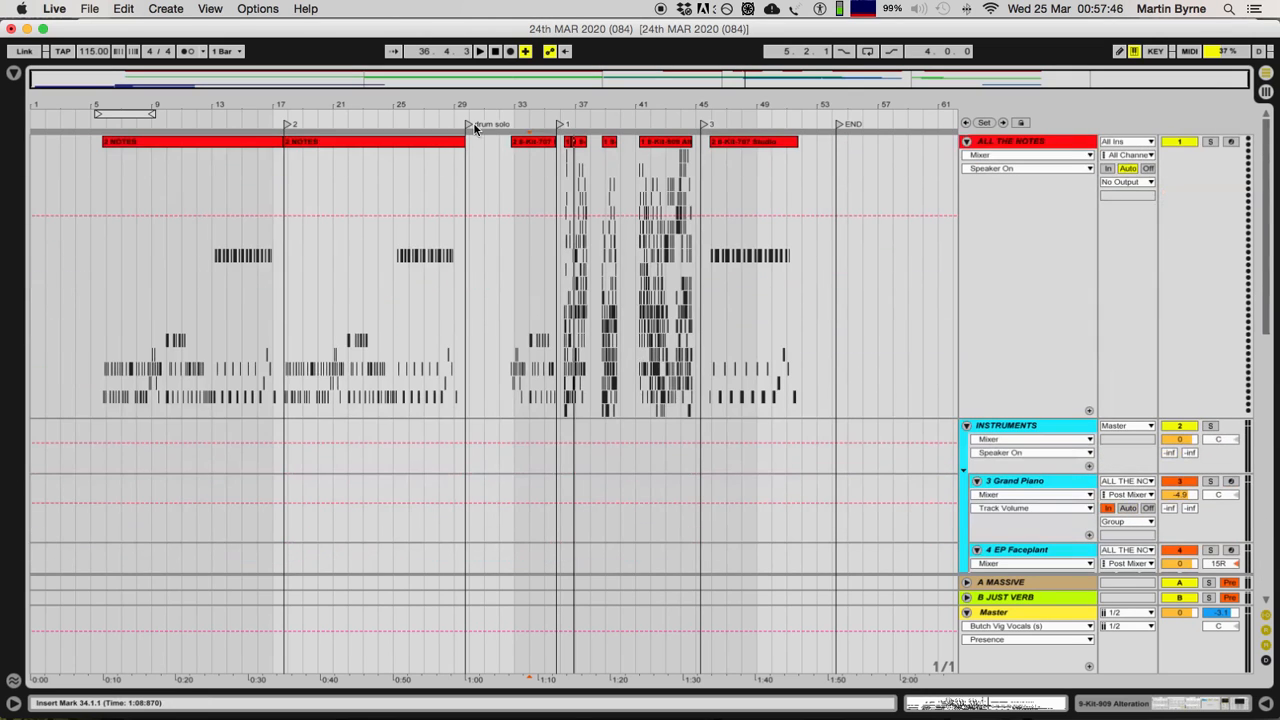
{"action": "left_click", "coordinate": [237, 140]}
{"action": "left_click", "coordinate": [771, 142], "text": "shift"}
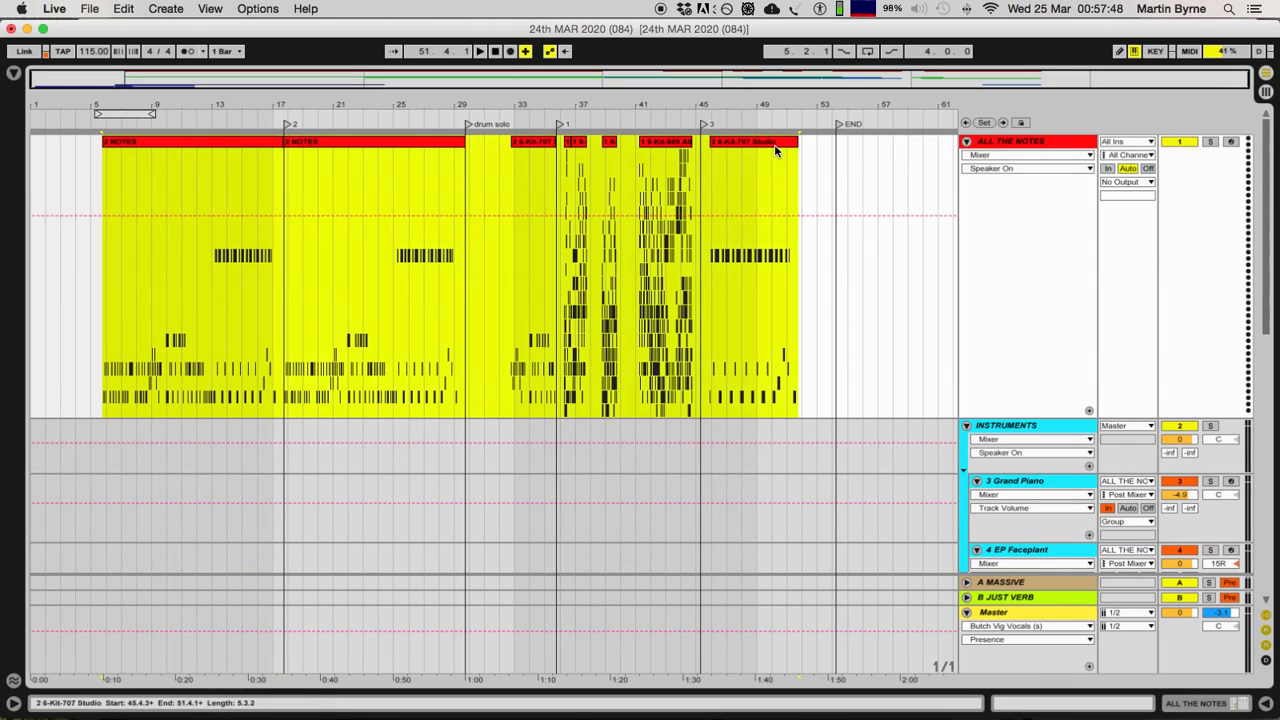
Step: Select the instrument tracks one after another, ending on 6 ModulAir
{"action": "scroll", "coordinate": [996, 361], "scroll_direction": "down", "scroll_amount": 5}
{"action": "left_click", "coordinate": [1024, 220]}
{"action": "left_click", "coordinate": [1017, 250]}
{"action": "left_click", "coordinate": [1024, 384]}
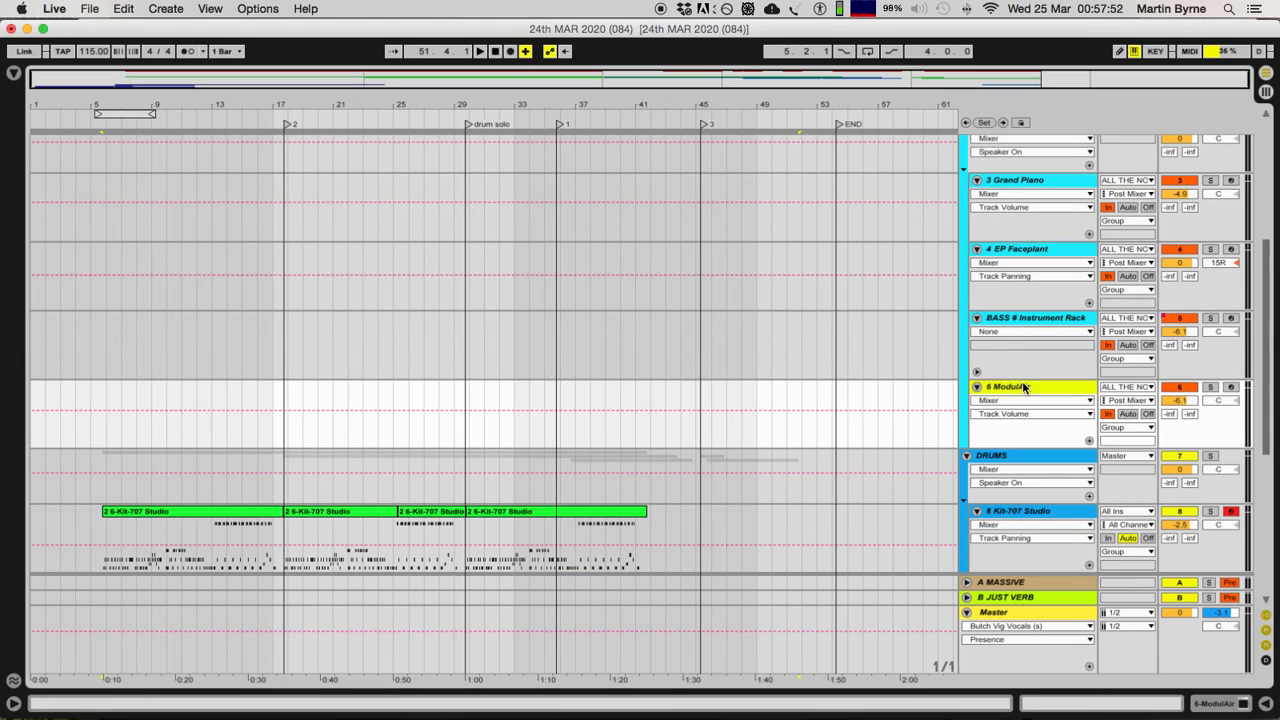
Step: Select all 6-Kit-707 Studio clips on track 8 from 5.4.1 to 41.4.1, and select the track itself
{"action": "scroll", "coordinate": [497, 270], "scroll_direction": "down", "scroll_amount": 6}
{"action": "left_click", "coordinate": [162, 182]}
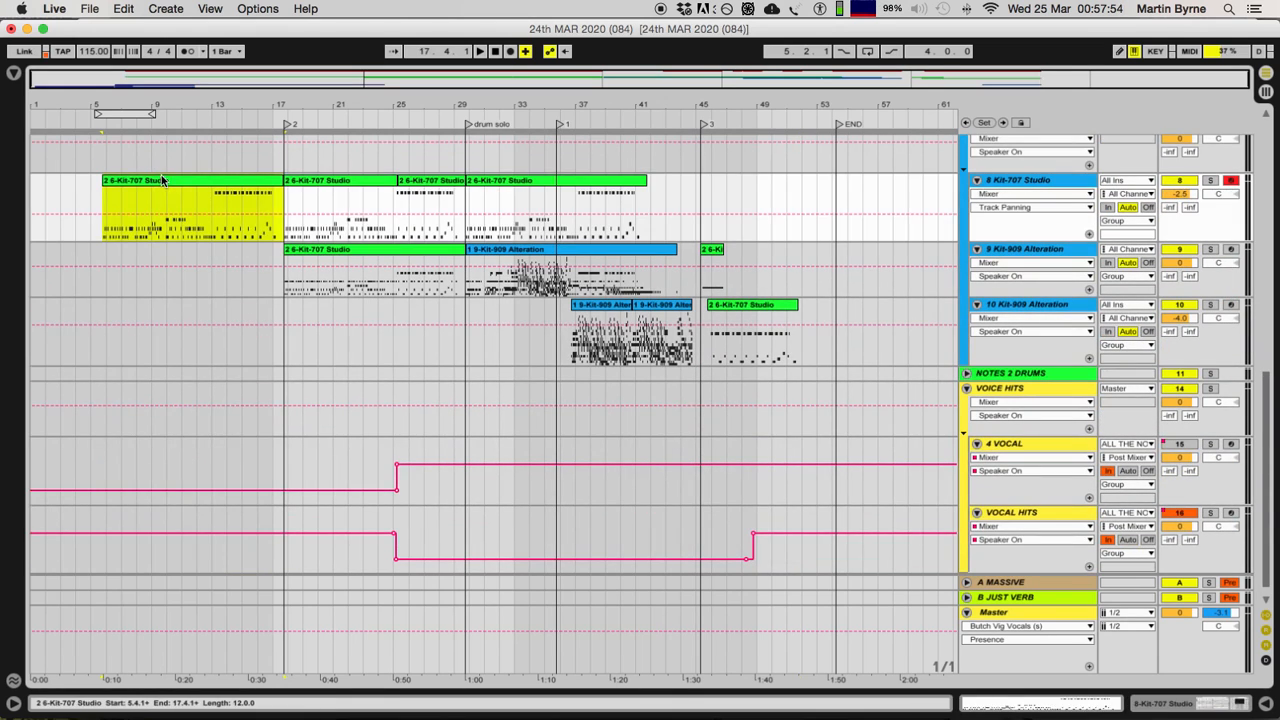
{"action": "left_click", "coordinate": [625, 182]}
{"action": "left_click", "coordinate": [200, 185], "text": "shift"}
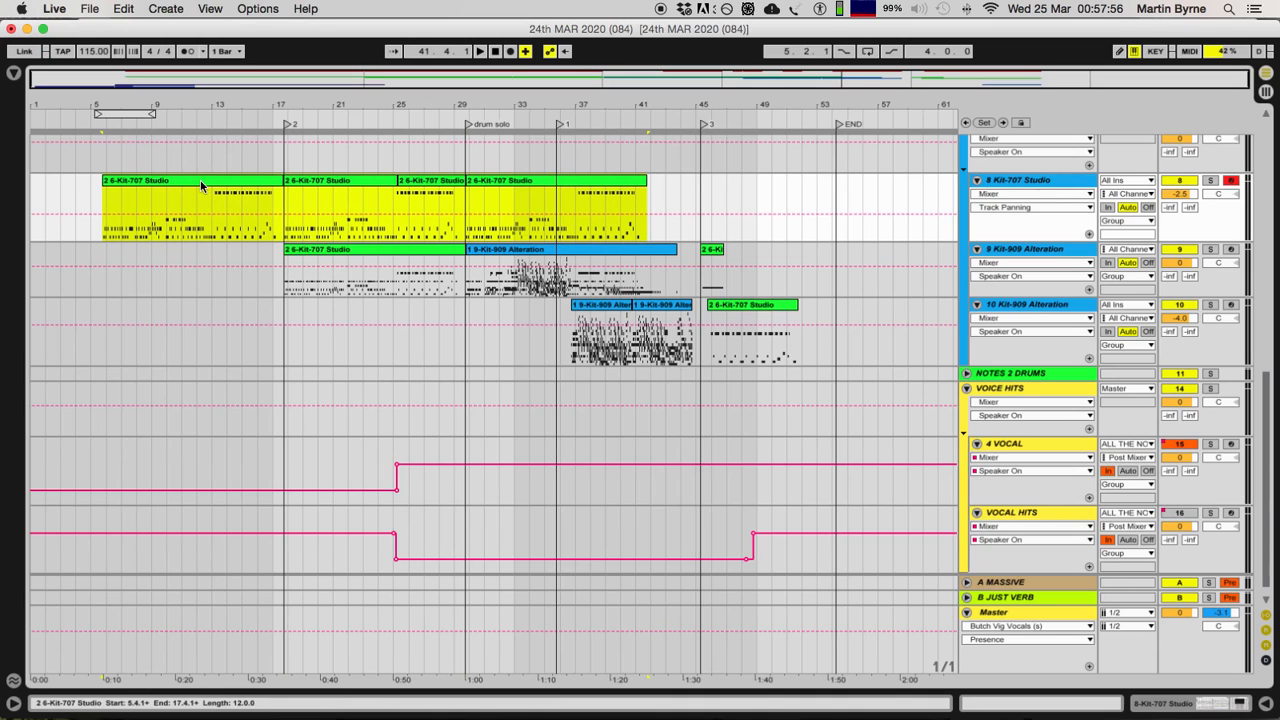
{"action": "left_click", "coordinate": [1048, 182]}
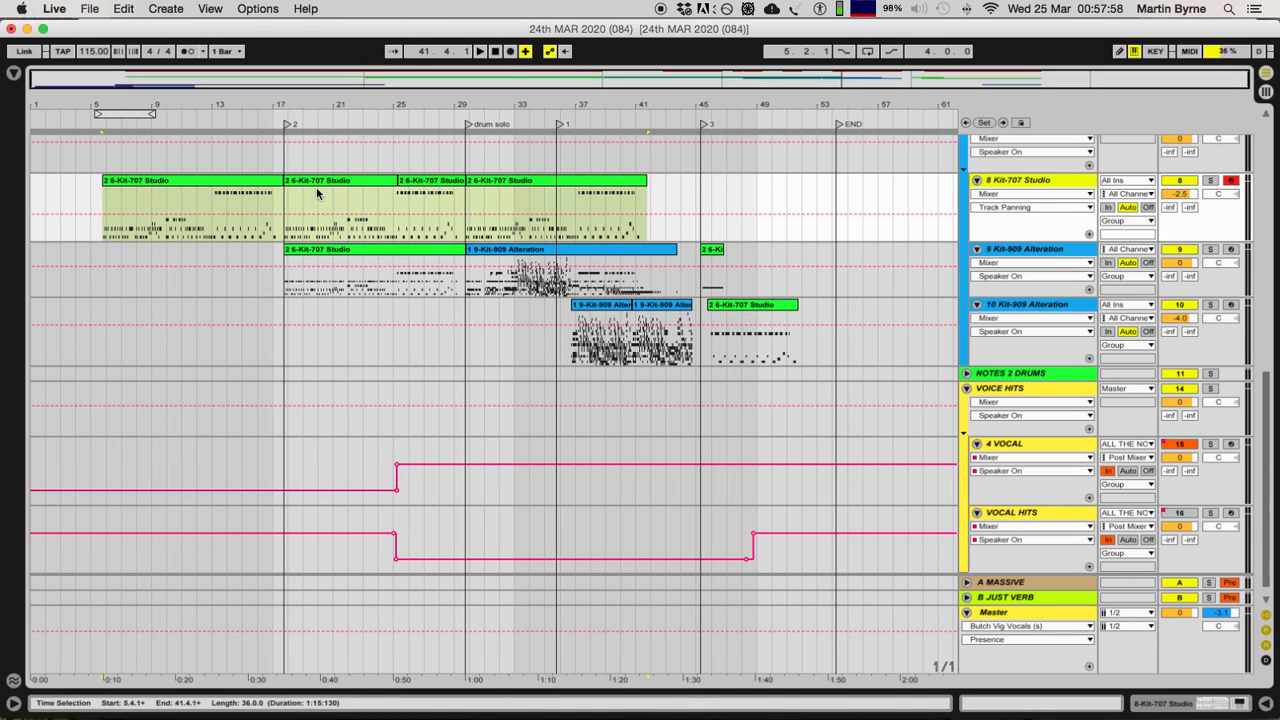
Step: Solo tracks 9 and 8, and play them from the track 9 clip starting at 17.4.1
{"action": "left_click", "coordinate": [1033, 252]}
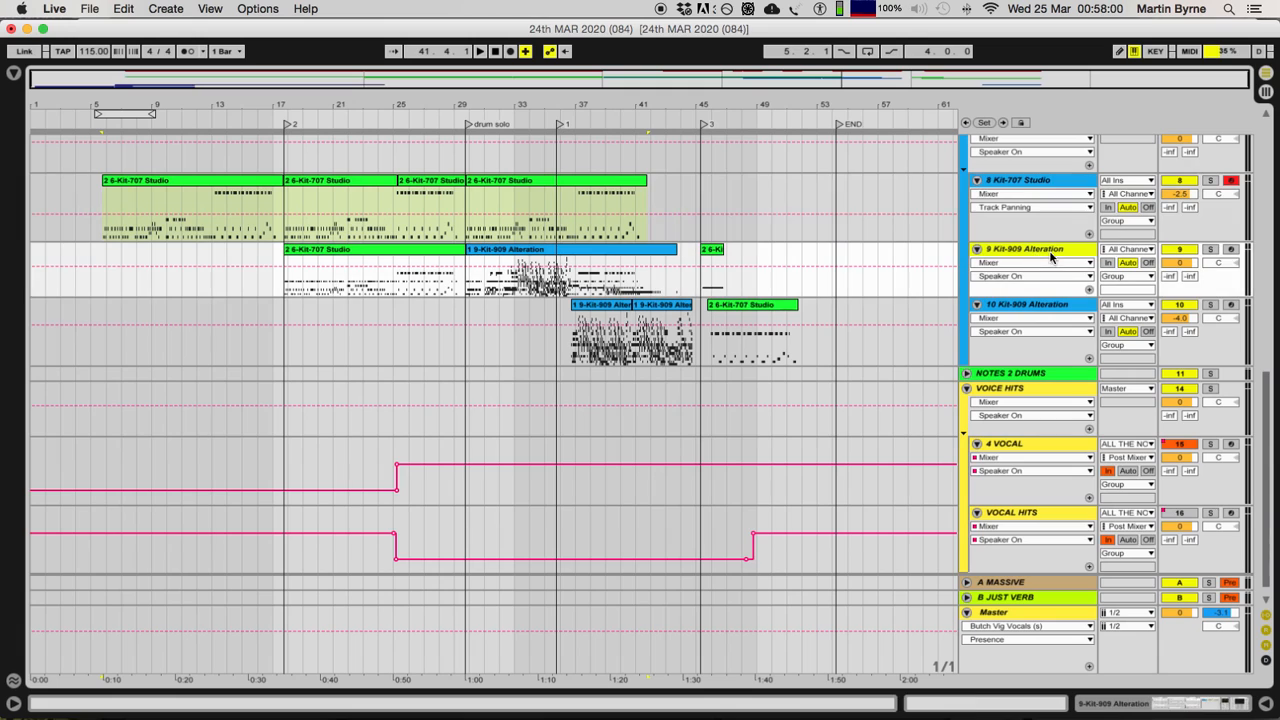
{"action": "left_click", "coordinate": [1210, 250]}
{"action": "left_click", "coordinate": [328, 250]}
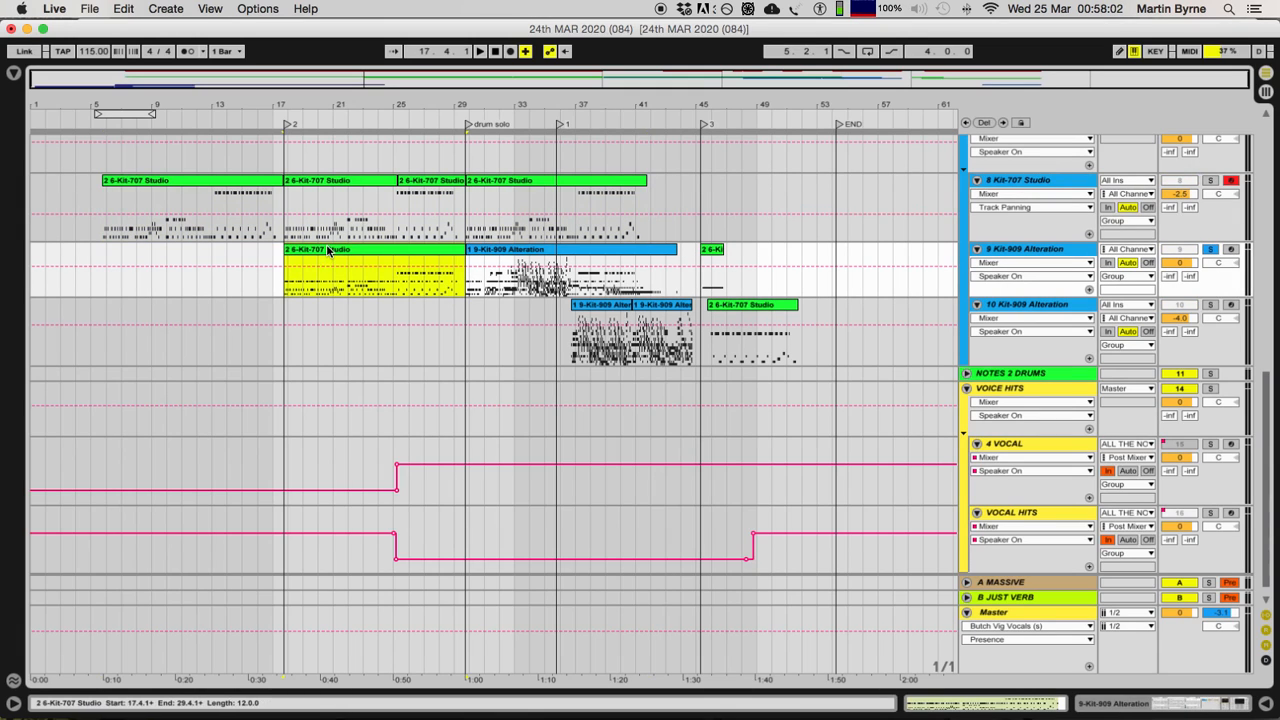
{"action": "left_click", "coordinate": [1210, 180]}
{"action": "key", "text": "space"}
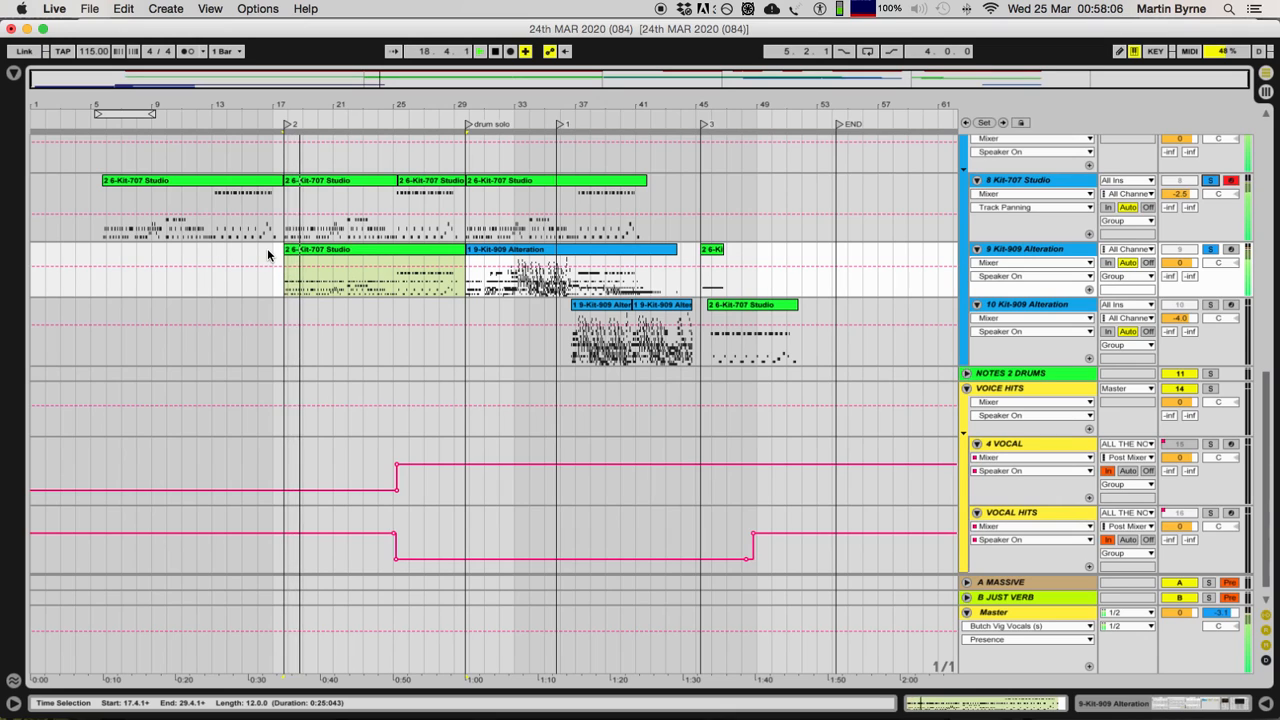
{"action": "left_click", "coordinate": [1019, 254]}
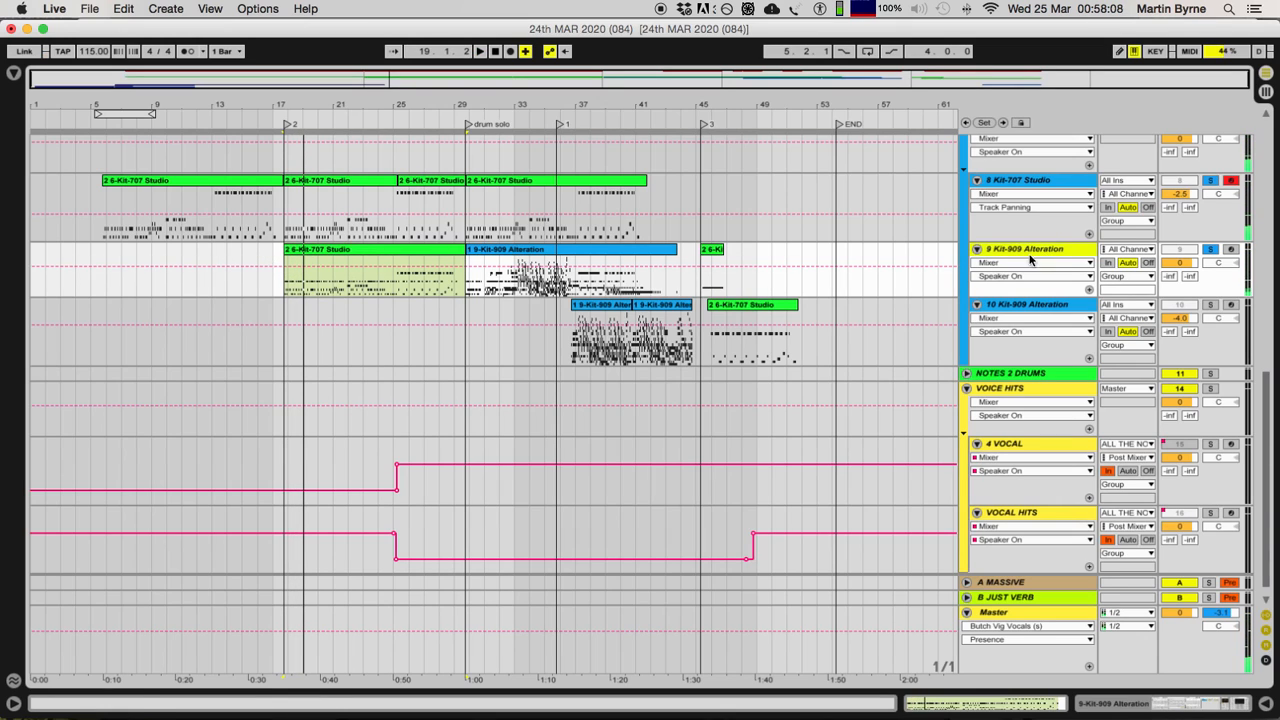
Step: Replay the opening of the track 9 clip that spans 17.4.1 to 29.4.1 with both drum tracks soloed
{"action": "key", "text": "space"}
{"action": "key", "text": "space"}
{"action": "key", "text": "z"}
{"action": "left_click", "coordinate": [360, 249]}
{"action": "key", "text": "space"}
Step: Play the two soloed drum tracks briefly from about bar 25, within the track 8 clips
{"action": "key", "text": "space"}
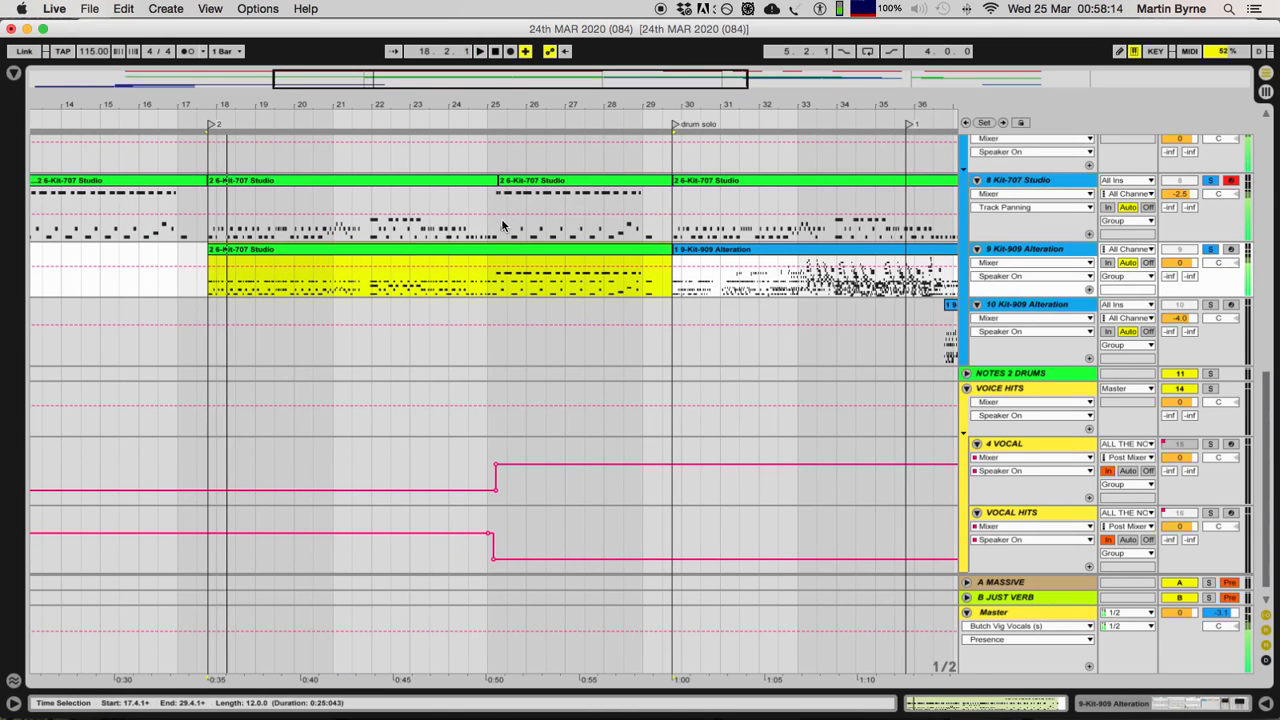
{"action": "left_click", "coordinate": [502, 222]}
{"action": "key", "text": "space"}
Step: Play the soloed drum tracks from 29.4.1, once from the track 9 drum solo clip and once from the track 8 clip
{"action": "key", "text": "space"}
{"action": "scroll", "coordinate": [685, 241], "scroll_direction": "right", "scroll_amount": 3}
{"action": "key", "text": "minus"}
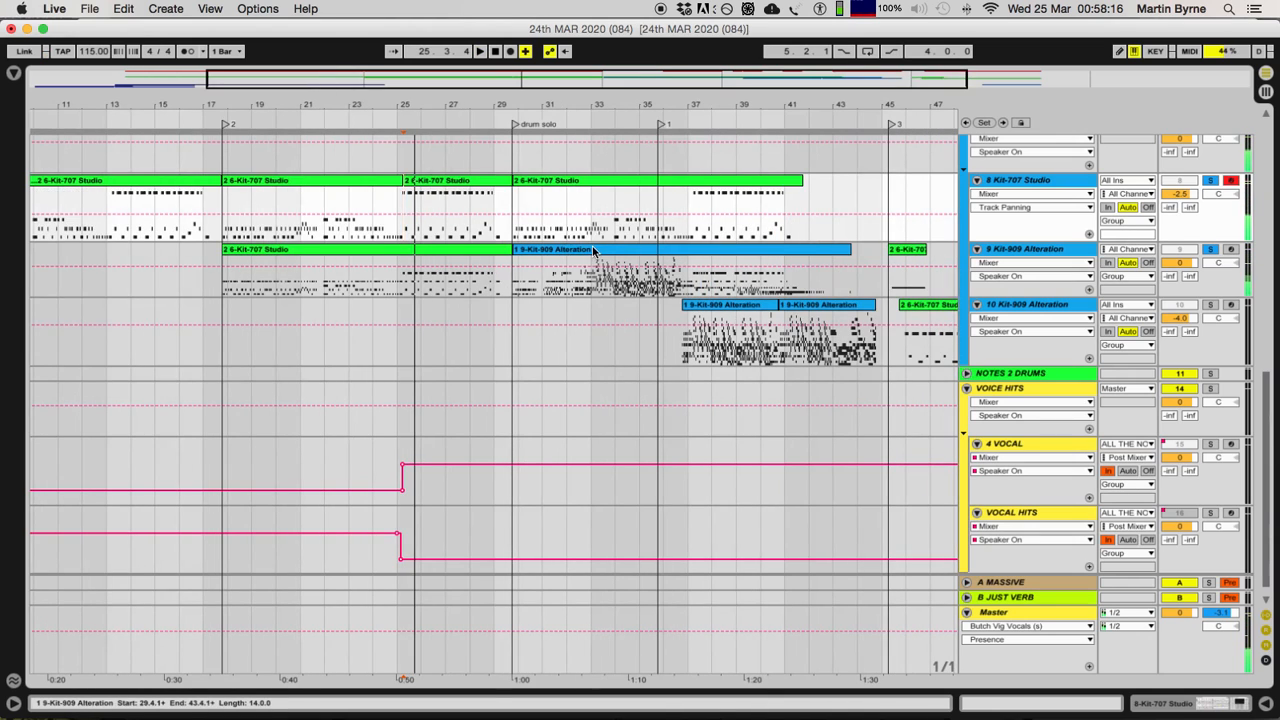
{"action": "left_click", "coordinate": [592, 251]}
{"action": "key", "text": "space"}
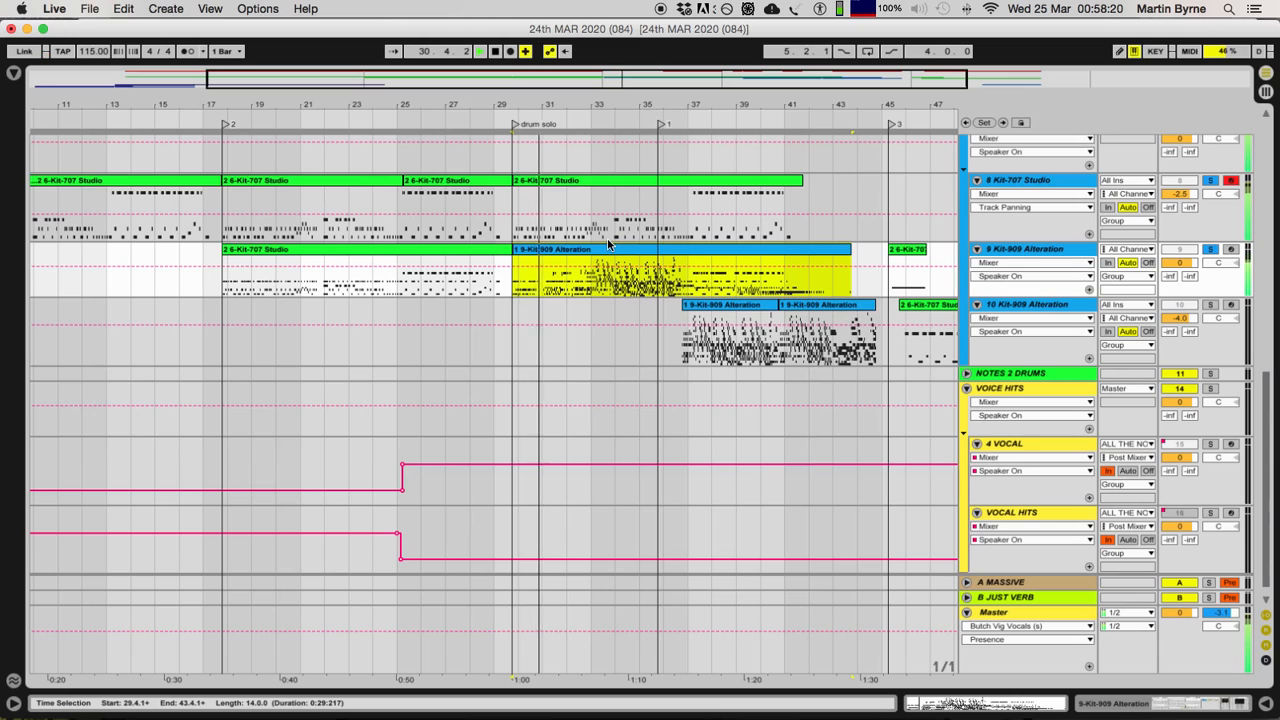
{"action": "key", "text": "space"}
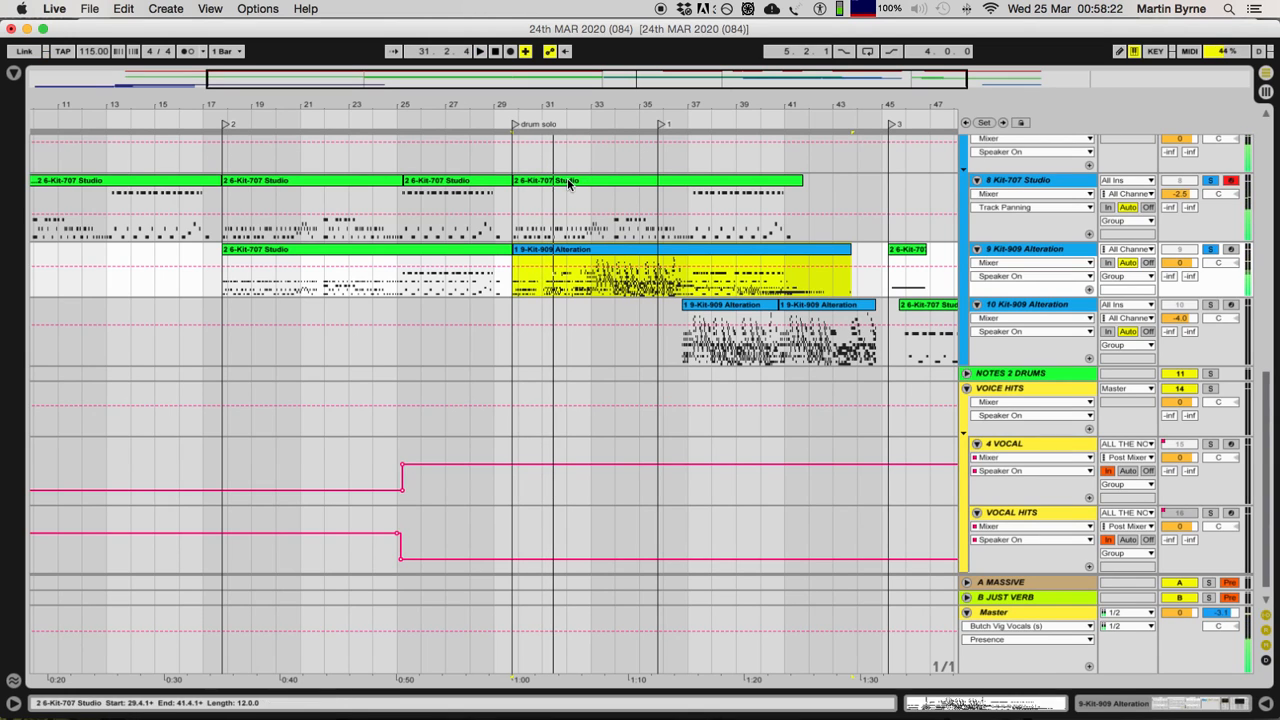
{"action": "left_click", "coordinate": [643, 201]}
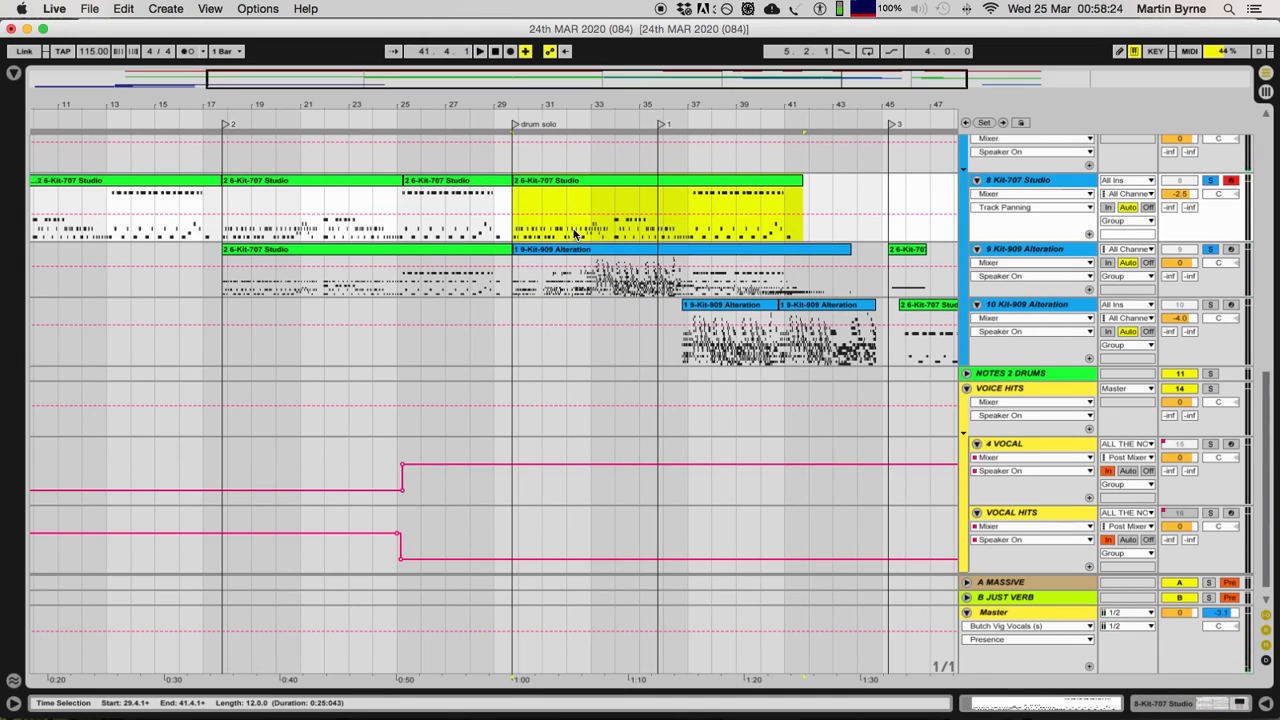
{"action": "key", "text": "space"}
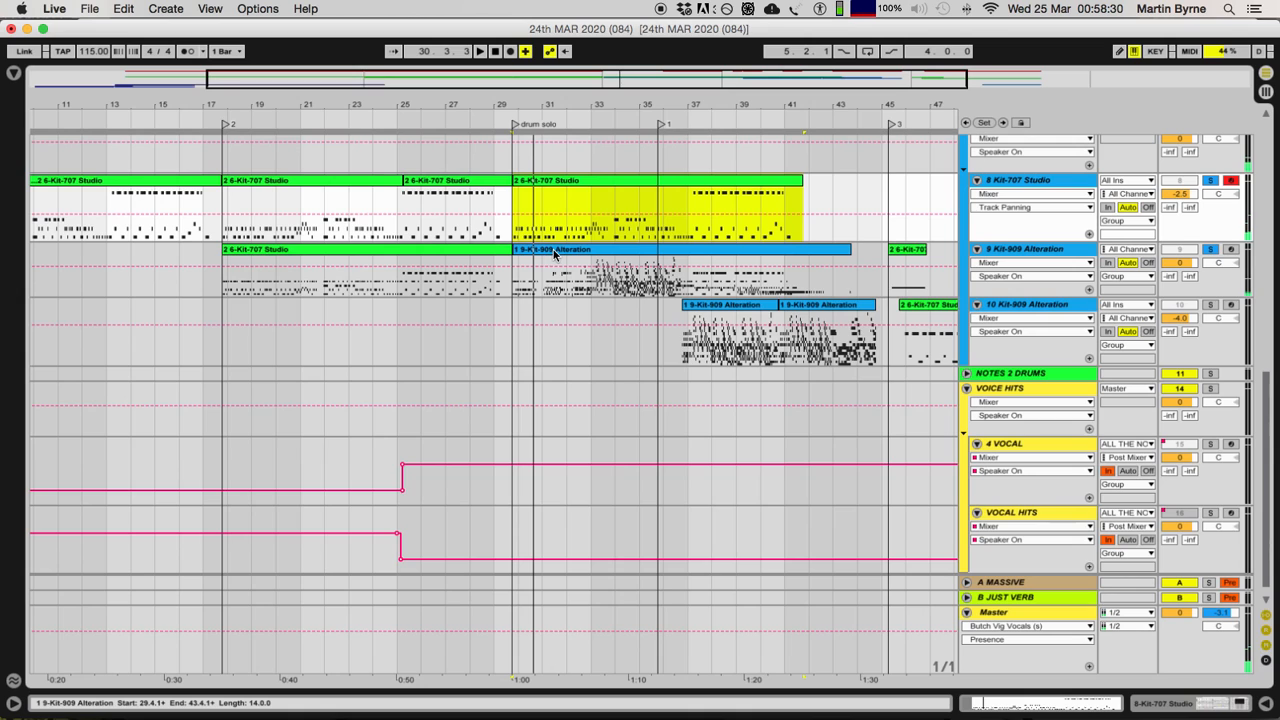
Step: Compare the track 8 clips by selecting the one at 5.4.1, the pair from 17.4.1 to 29.4.1, and the one at 29.4.1
{"action": "scroll", "coordinate": [494, 245], "scroll_direction": "left", "scroll_amount": 5}
{"action": "left_click", "coordinate": [280, 189]}
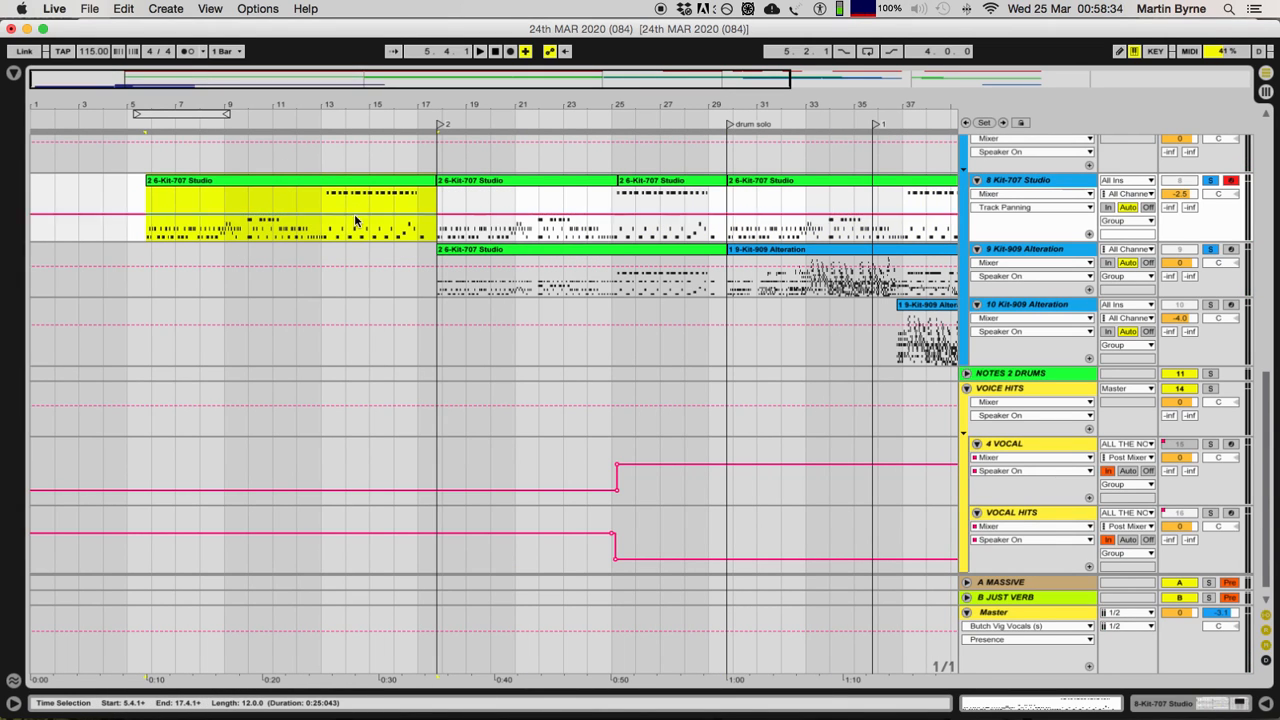
{"action": "left_click", "coordinate": [506, 178]}
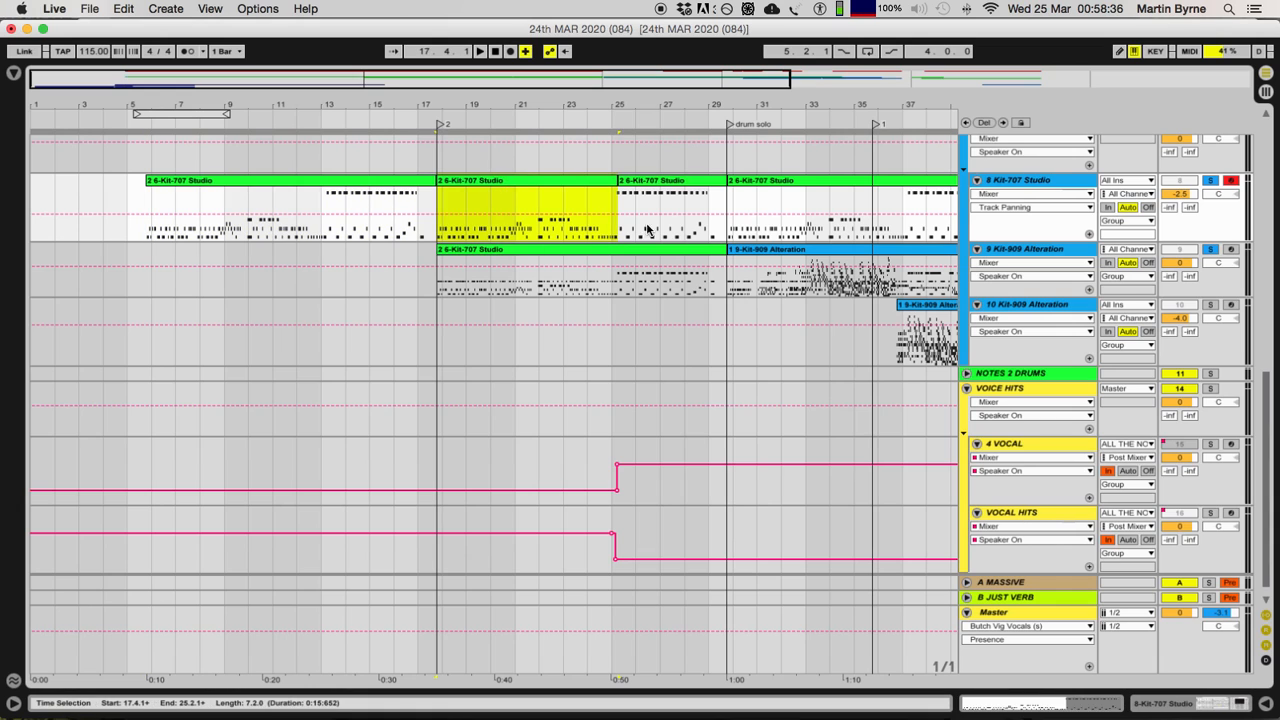
{"action": "left_click", "coordinate": [655, 180]}
{"action": "left_click", "coordinate": [510, 202], "text": "shift"}
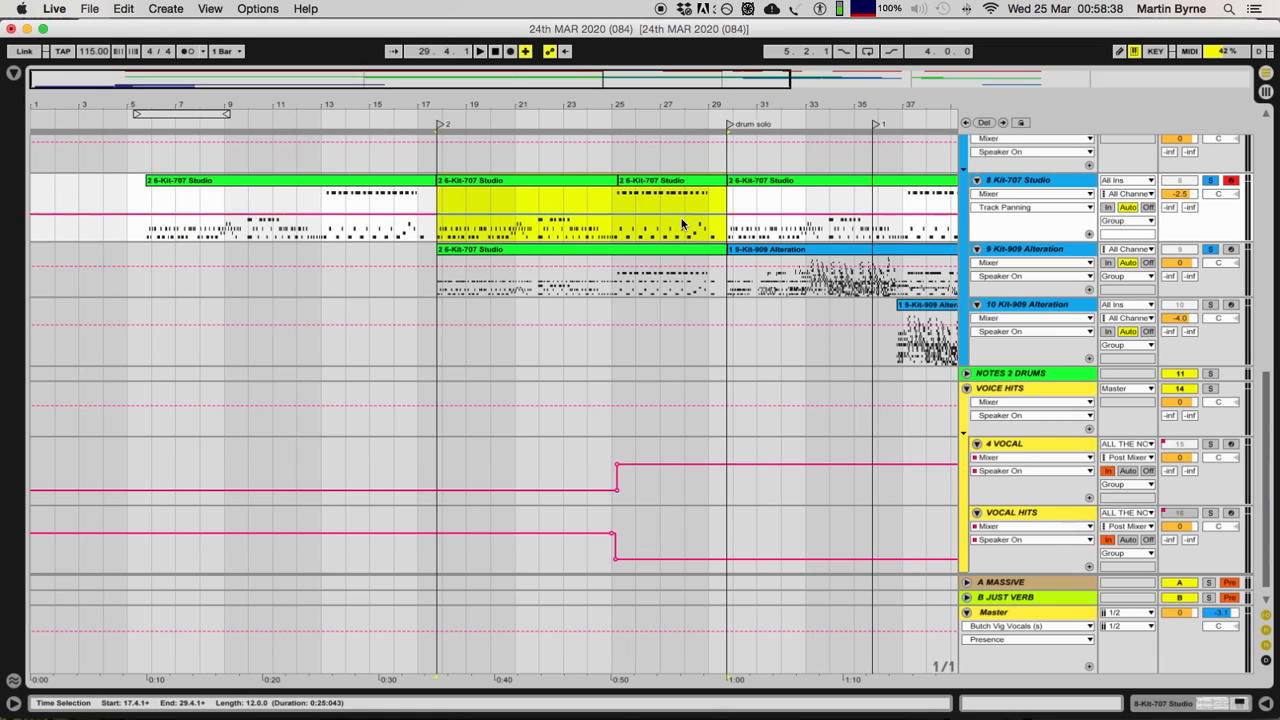
{"action": "key", "text": "super+d"}
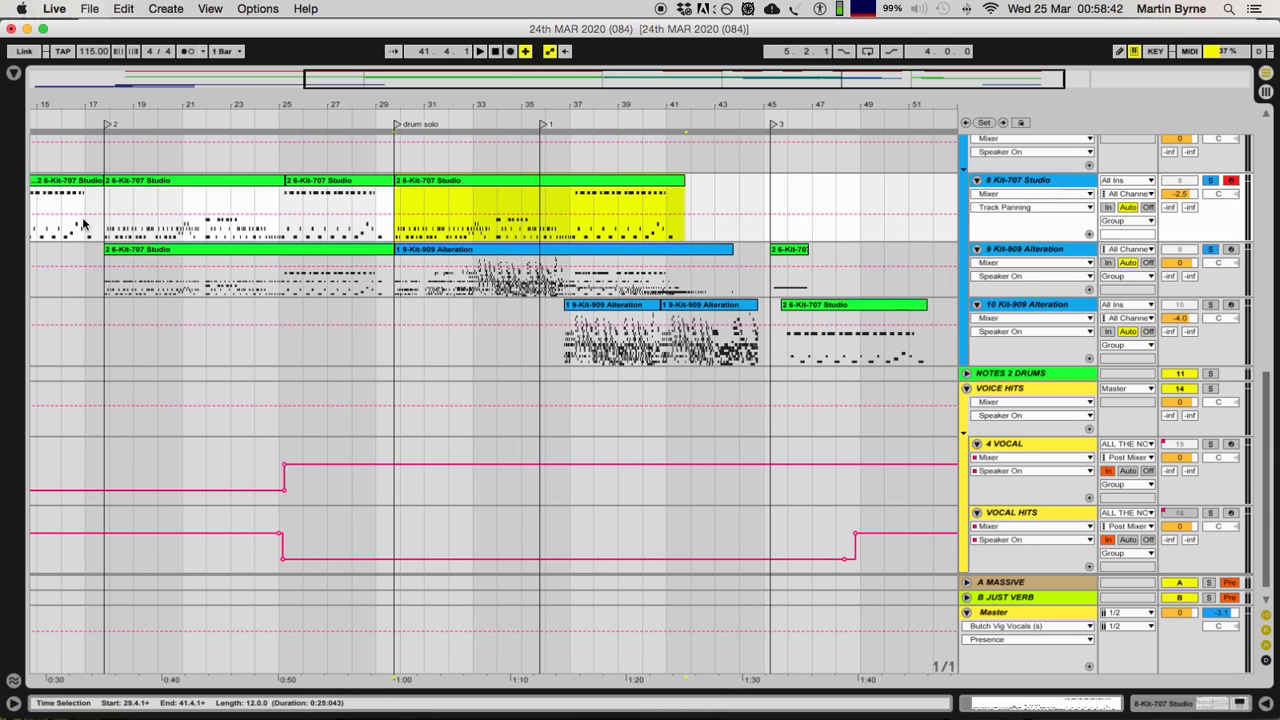
Step: Go back through the track 8 clips, selecting those starting at 5.4.1, 17.4.1 and 29.4.1 in turn
{"action": "scroll", "coordinate": [521, 226], "scroll_direction": "left", "scroll_amount": 10}
{"action": "scroll", "coordinate": [636, 203], "scroll_direction": "right", "scroll_amount": 8}
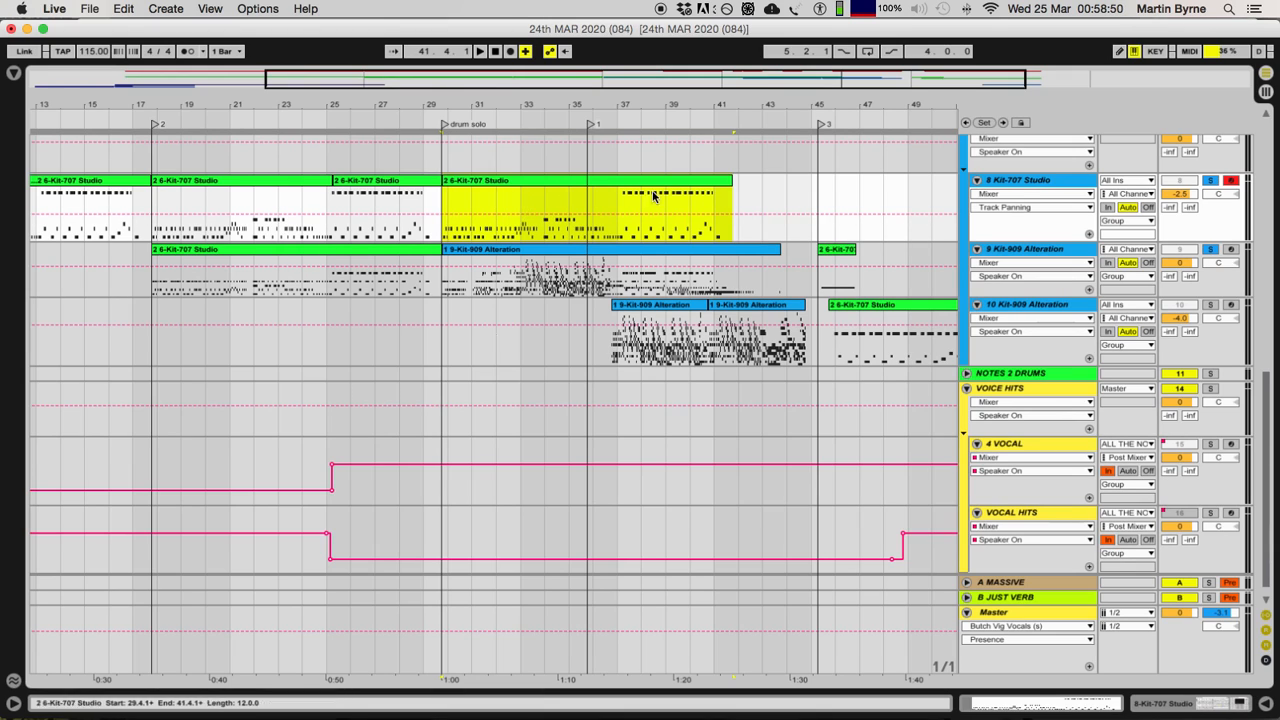
{"action": "scroll", "coordinate": [480, 205], "scroll_direction": "left", "scroll_amount": 10}
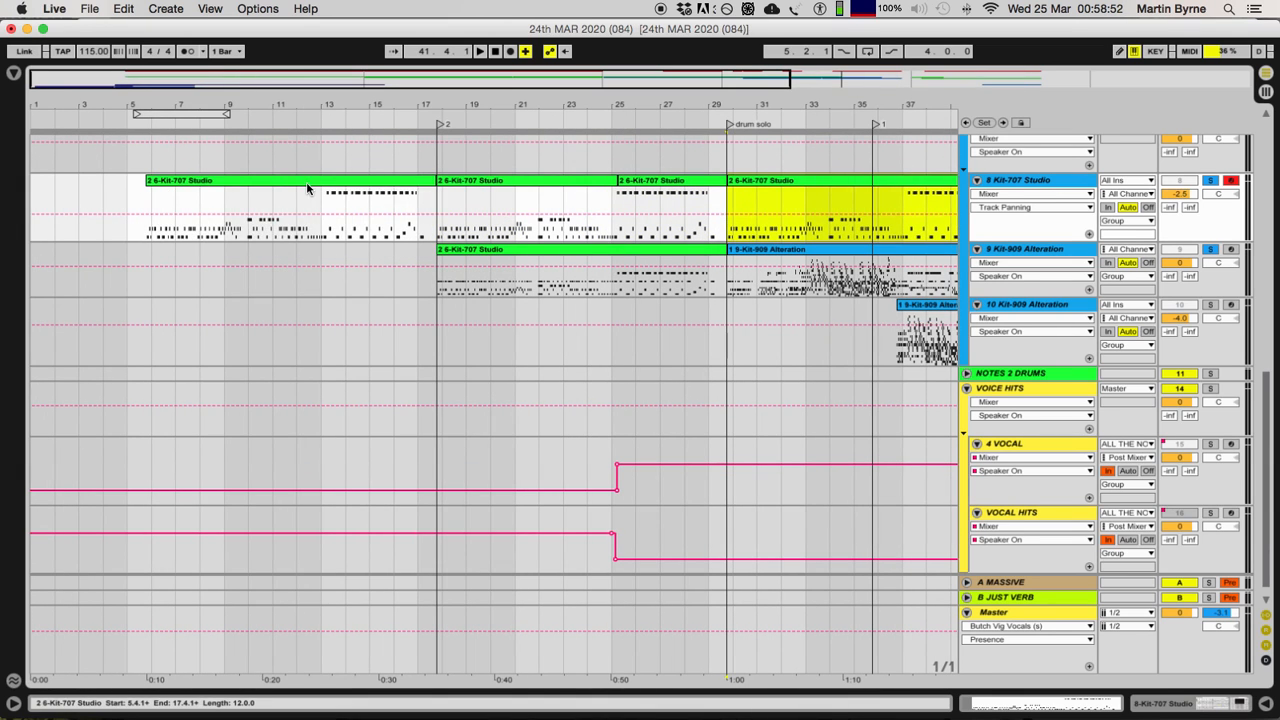
{"action": "left_click", "coordinate": [327, 185]}
{"action": "left_click", "coordinate": [555, 185]}
{"action": "left_click", "coordinate": [795, 180]}
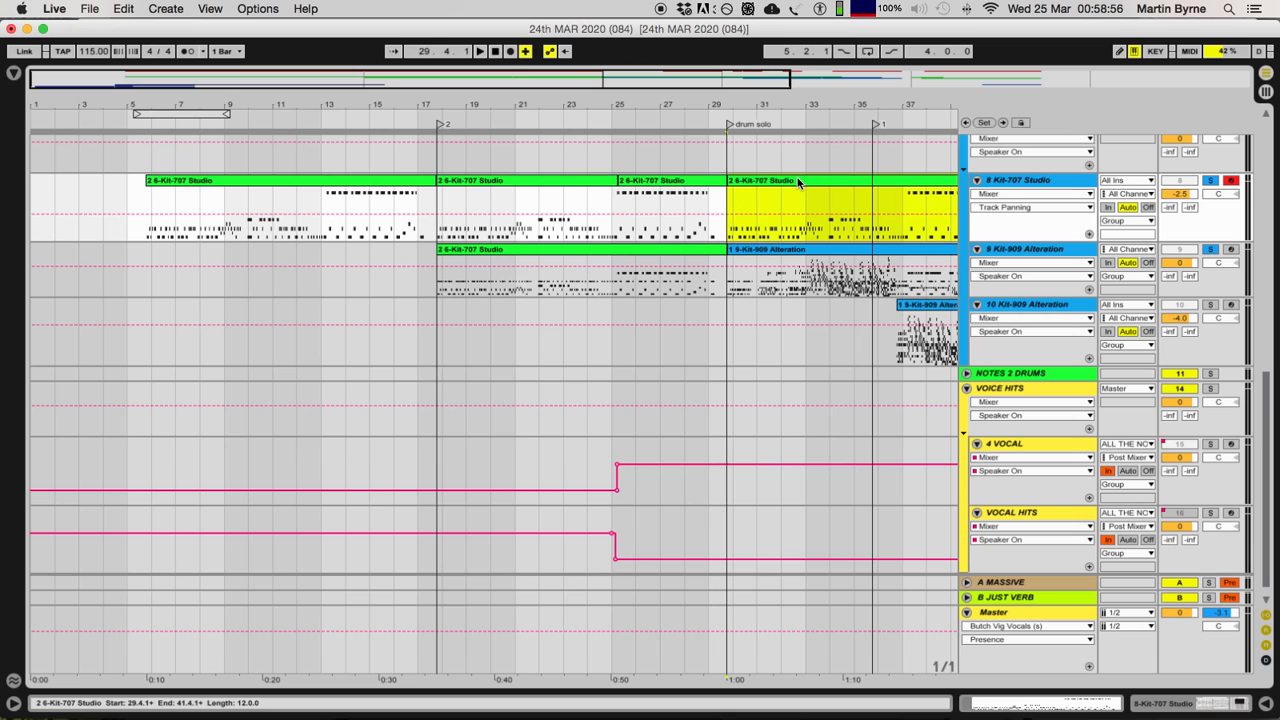
Step: Play the soloed drum tracks briefly from the start of the track 9 drum solo clip at 29.4.1
{"action": "scroll", "coordinate": [795, 183], "scroll_direction": "right", "scroll_amount": 5}
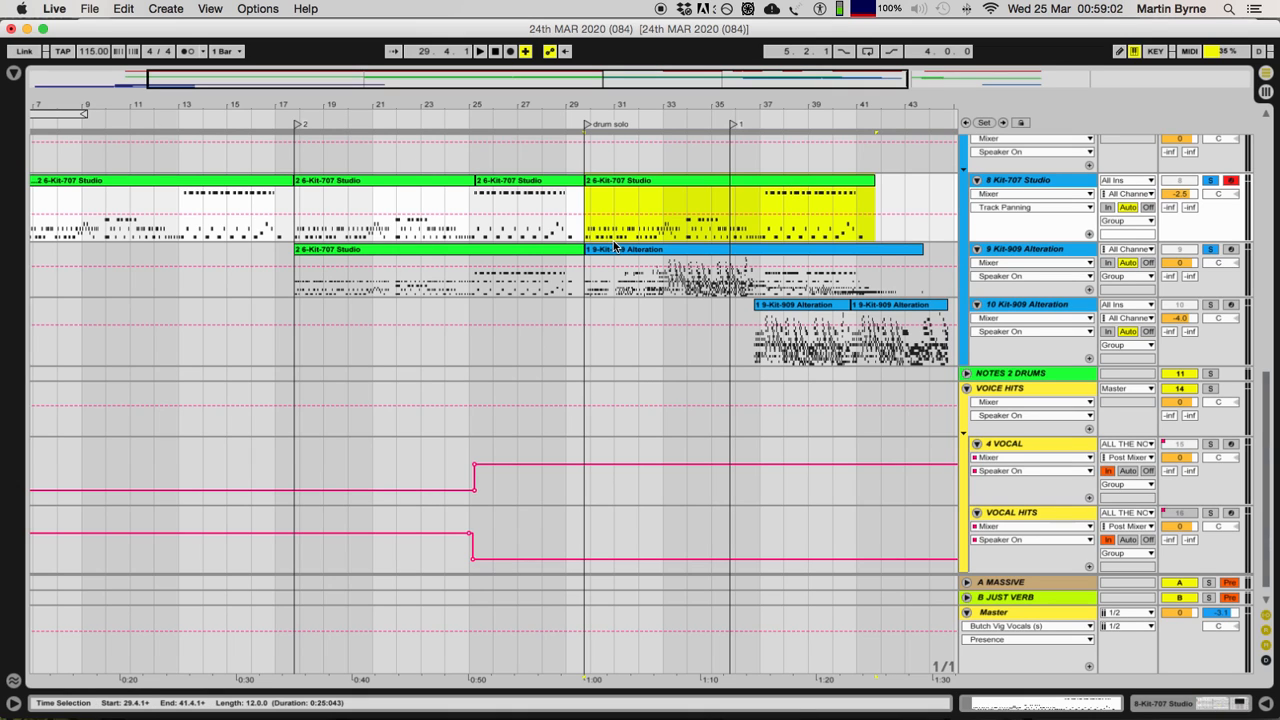
{"action": "left_click", "coordinate": [686, 252]}
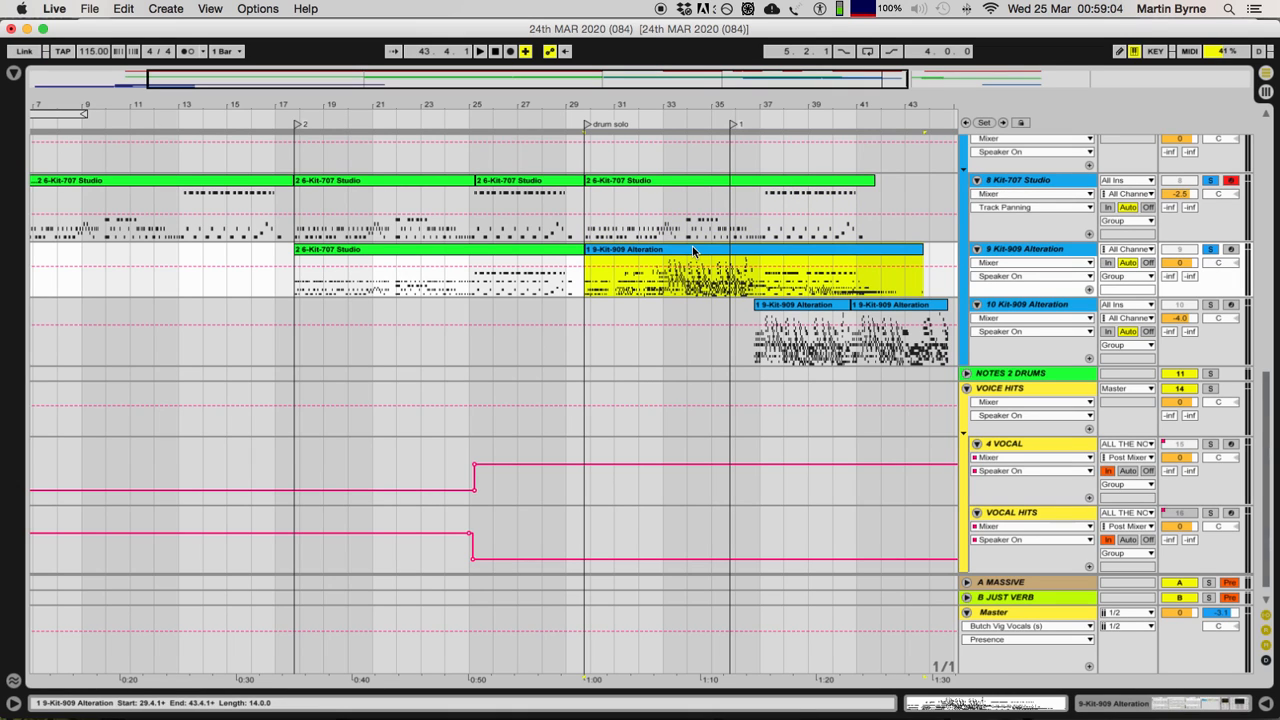
{"action": "left_click", "coordinate": [621, 220]}
{"action": "left_click", "coordinate": [624, 252]}
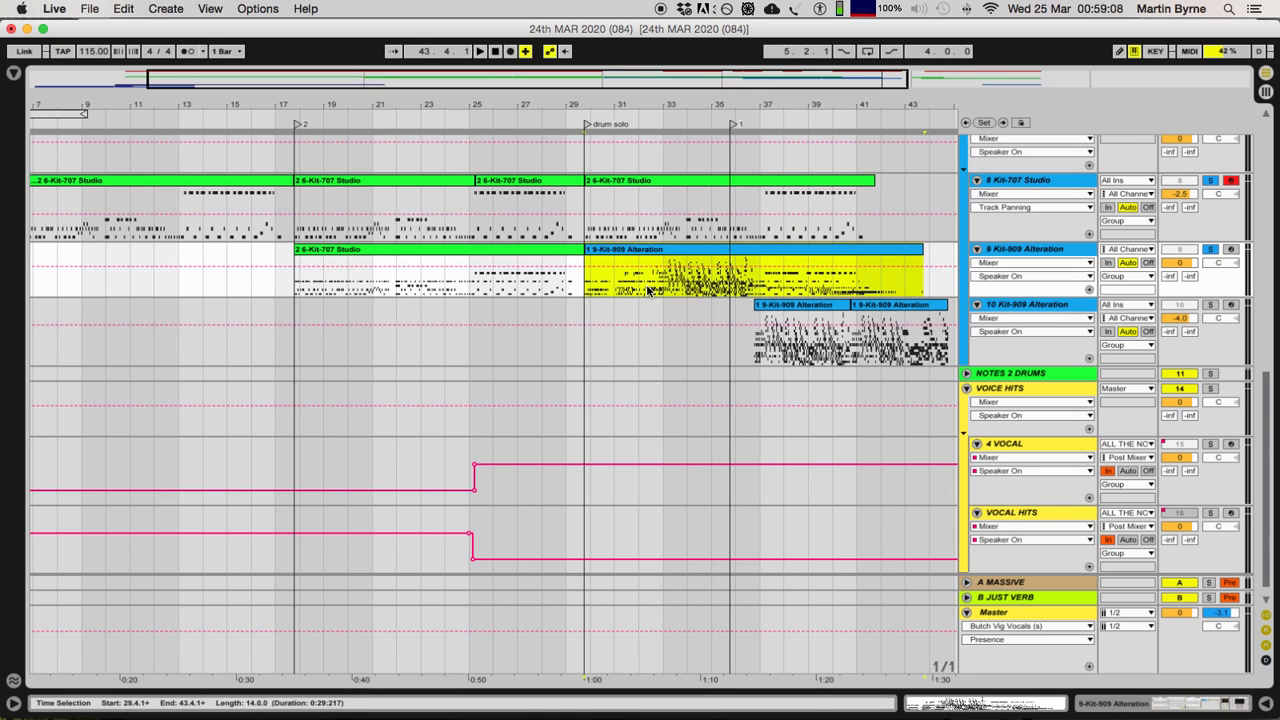
{"action": "key", "text": "space"}
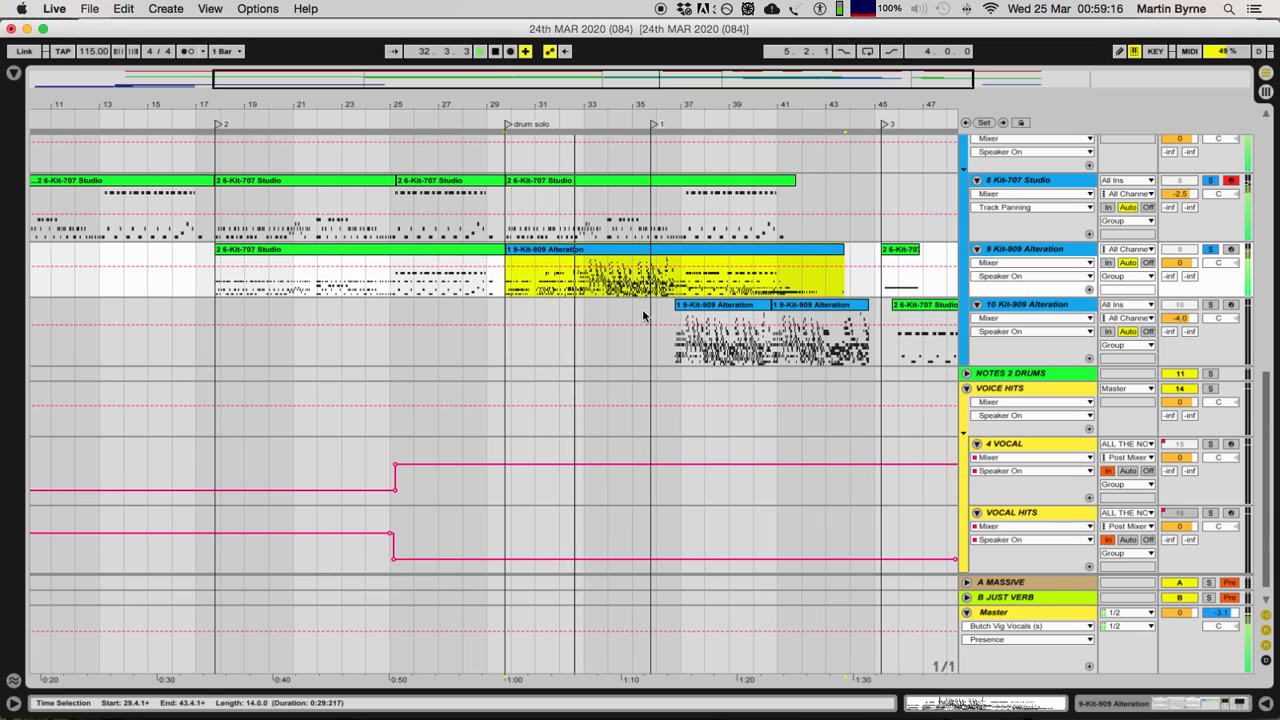
{"action": "key", "text": "space"}
Step: Play tracks 8, 9 and 10 together from the track 10 clip at 36.4.1 and clear their solos
{"action": "scroll", "coordinate": [644, 314], "scroll_direction": "right", "scroll_amount": 2}
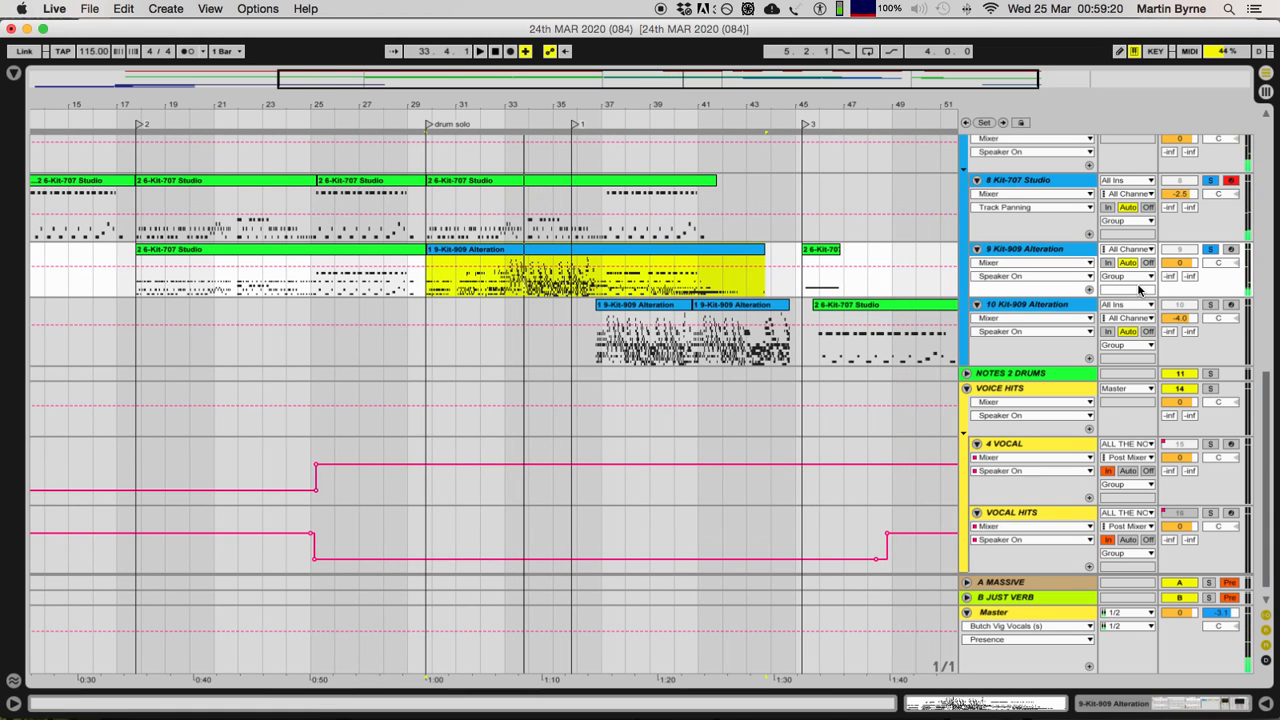
{"action": "left_click", "coordinate": [660, 307]}
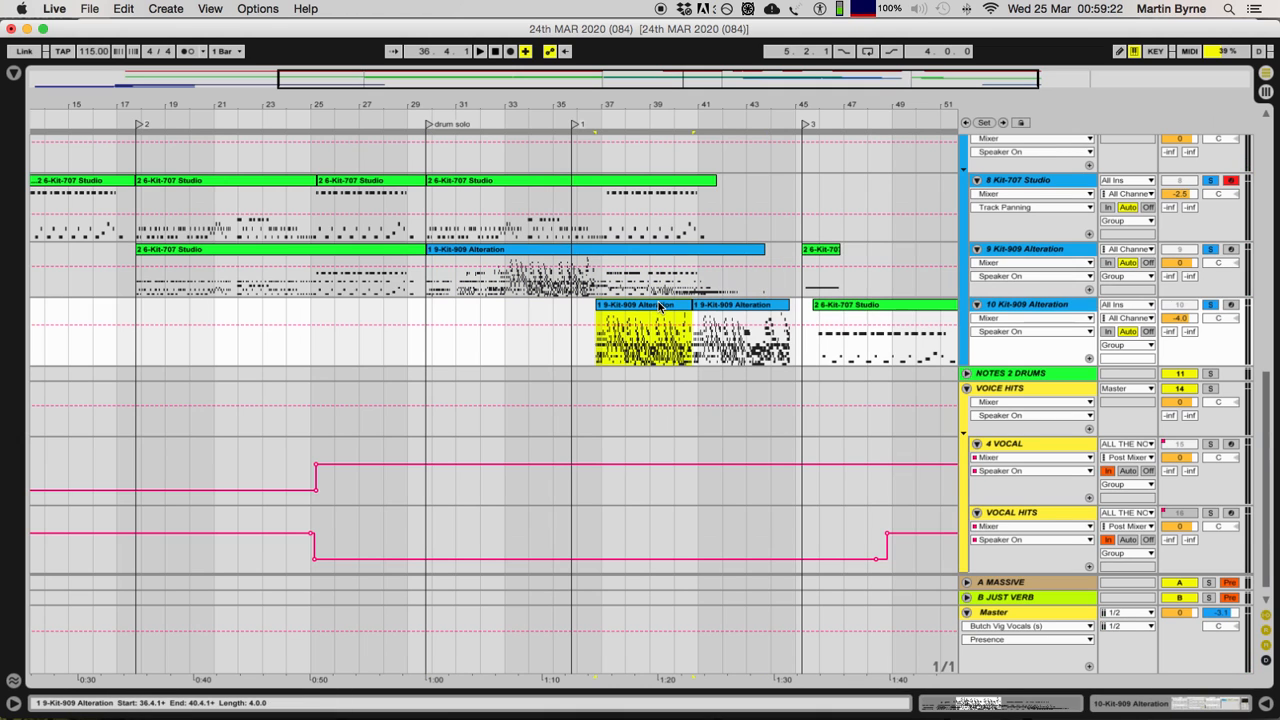
{"action": "key", "text": "space"}
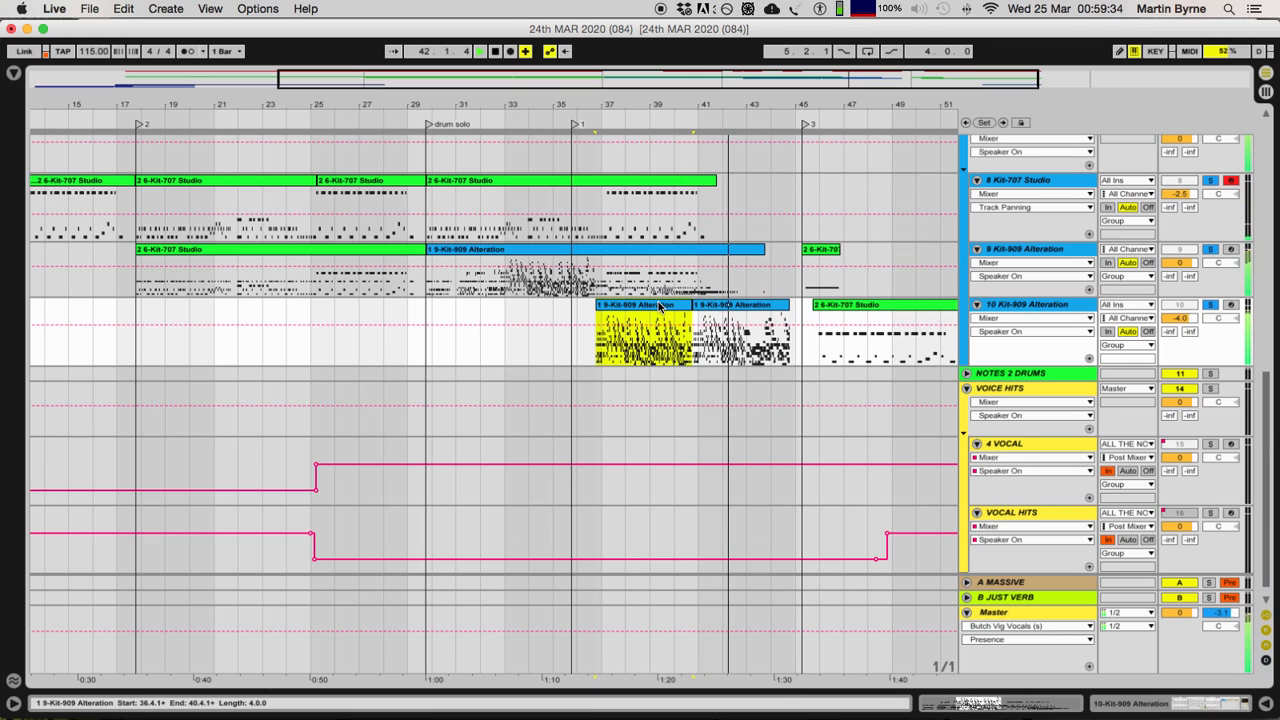
{"action": "left_click", "coordinate": [1207, 306]}
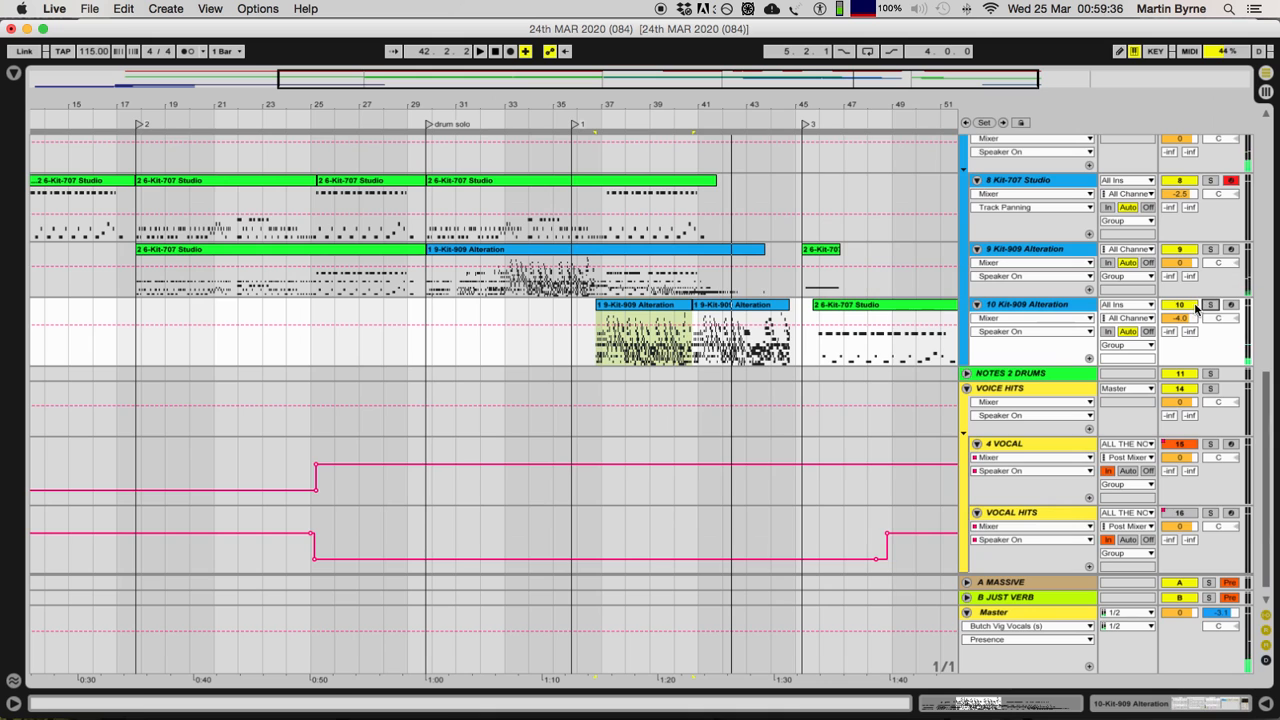
Step: Display the device chain of the BASS # Instrument Rack track
{"action": "scroll", "coordinate": [602, 381], "scroll_direction": "up", "scroll_amount": 8}
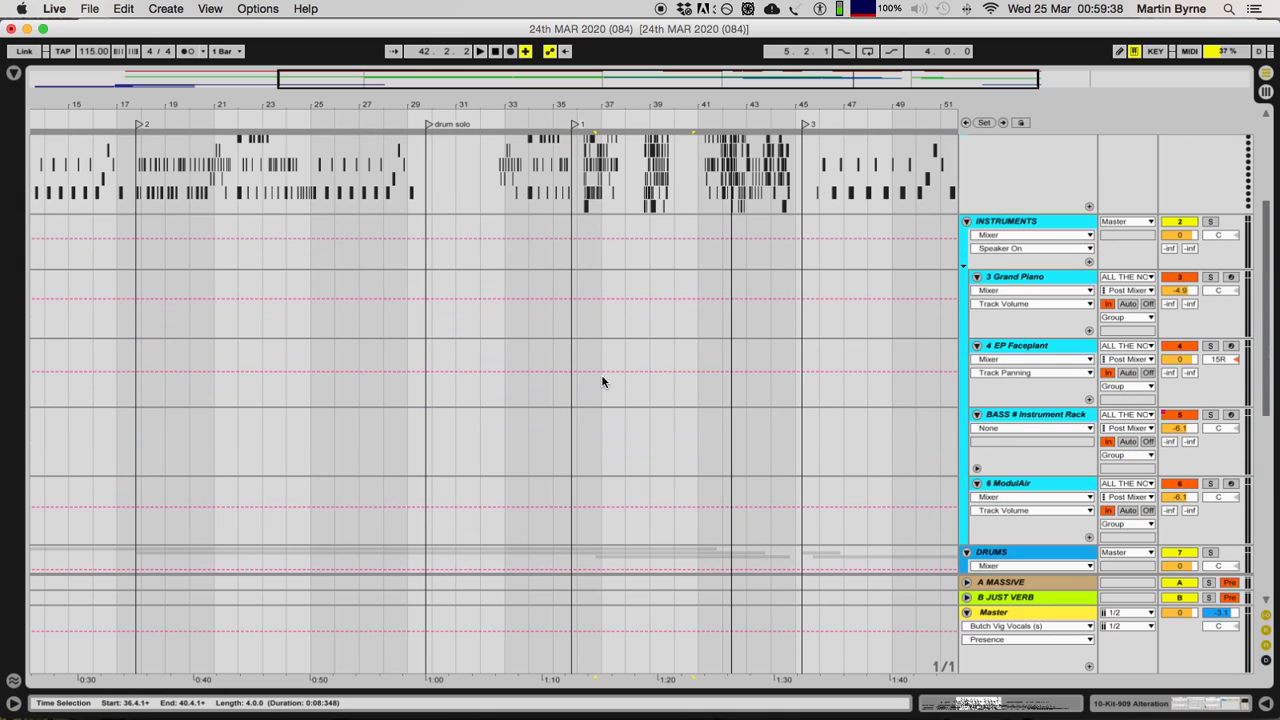
{"action": "scroll", "coordinate": [602, 381], "scroll_direction": "down", "scroll_amount": 5}
{"action": "left_click", "coordinate": [1010, 213]}
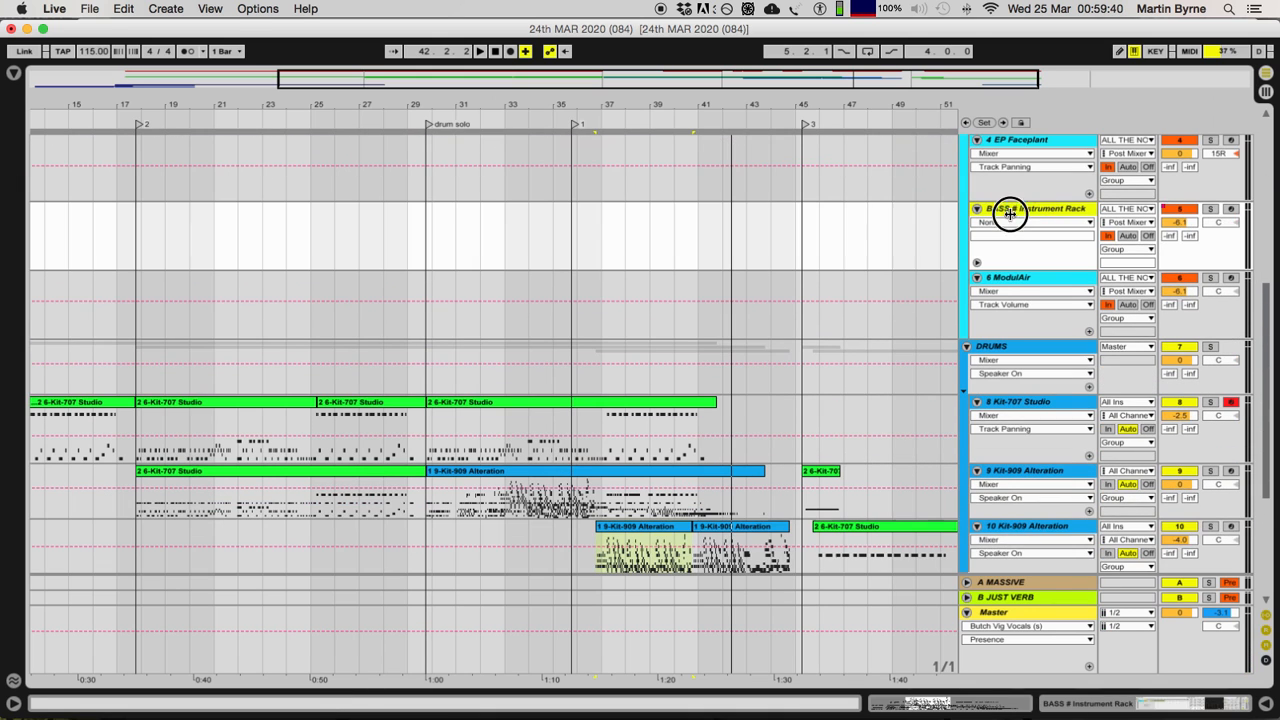
{"action": "left_click", "coordinate": [1173, 706]}
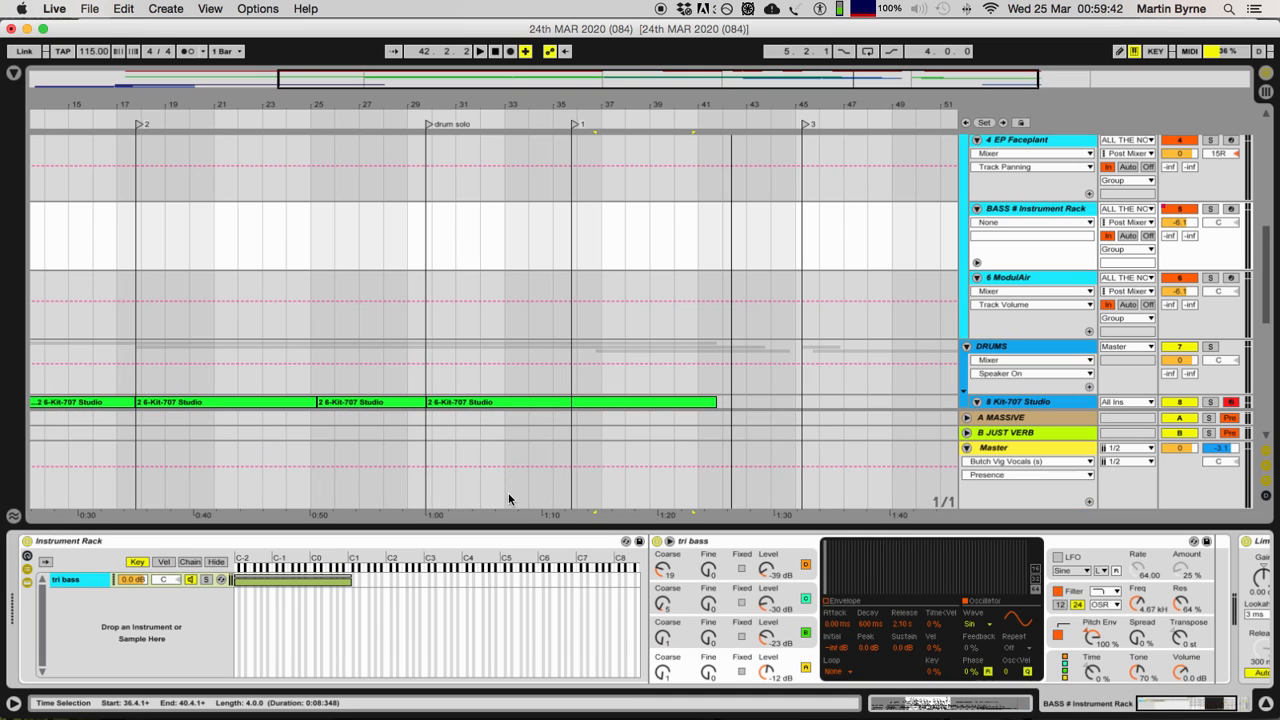
{"action": "left_click", "coordinate": [1031, 213]}
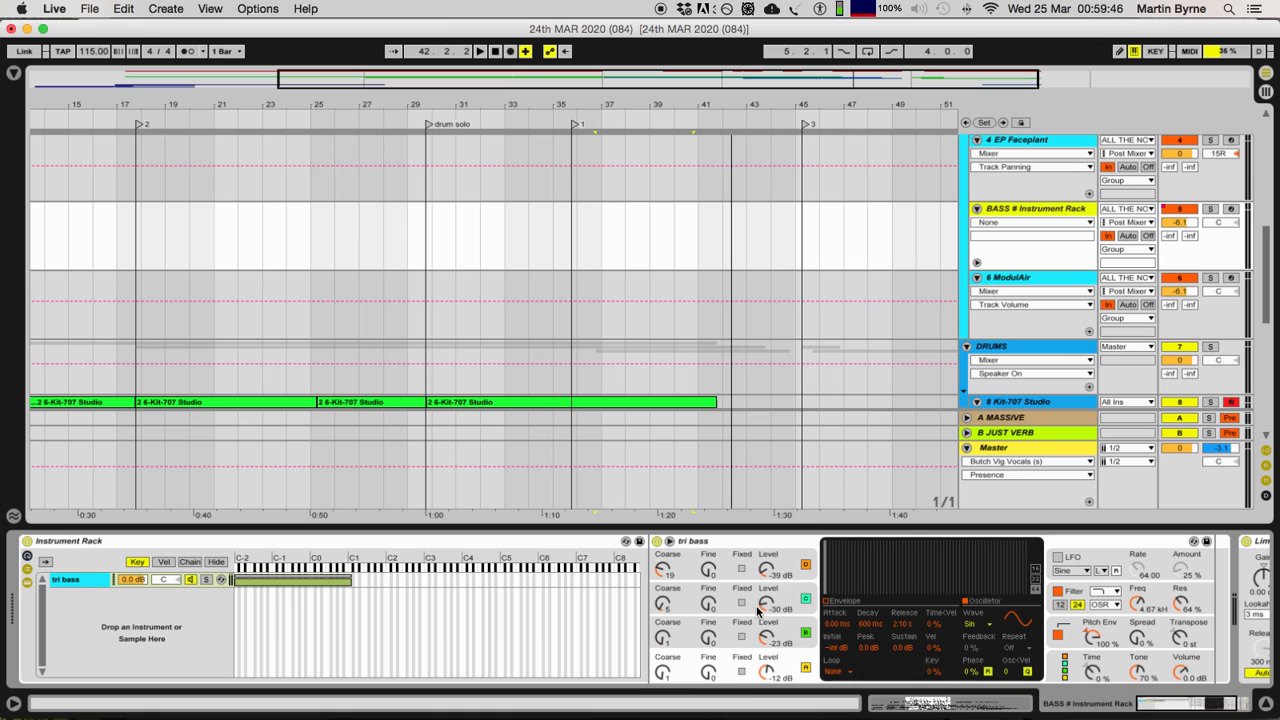
Step: Examine the bass Instrument Rack by selecting its tri bass chain, the tri bass synth and the rack itself
{"action": "left_click", "coordinate": [62, 578]}
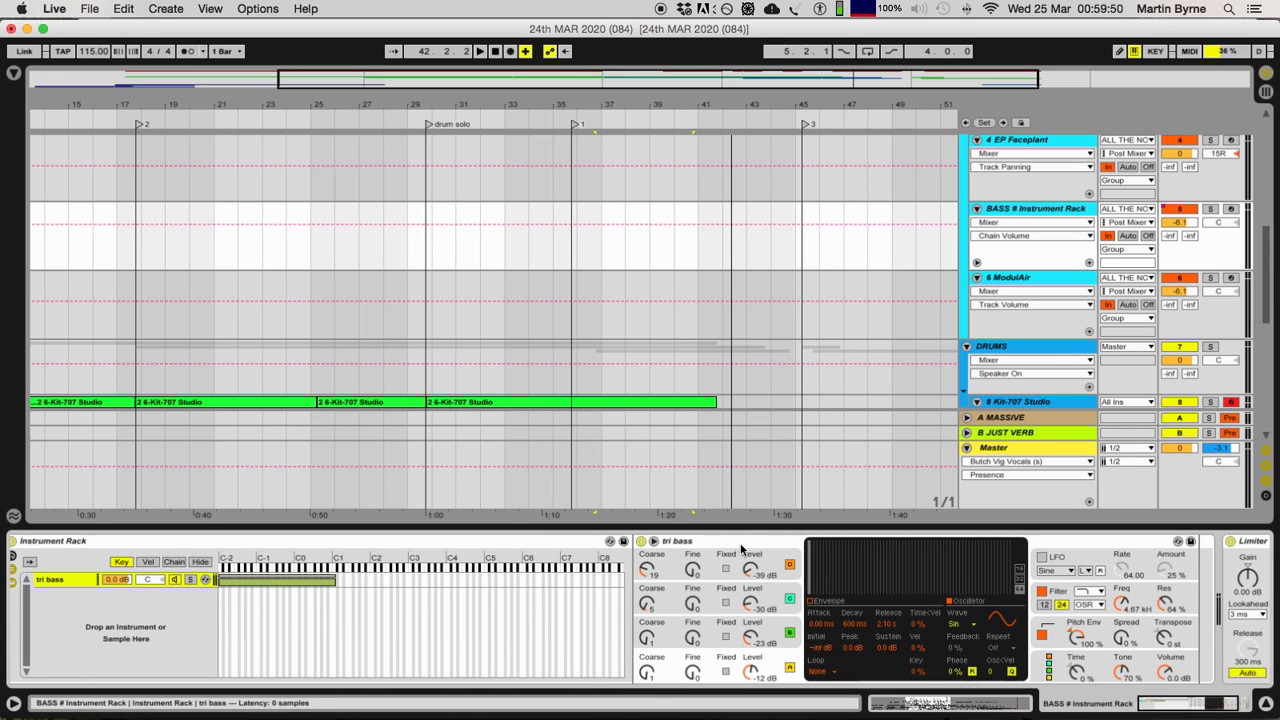
{"action": "left_click", "coordinate": [755, 557]}
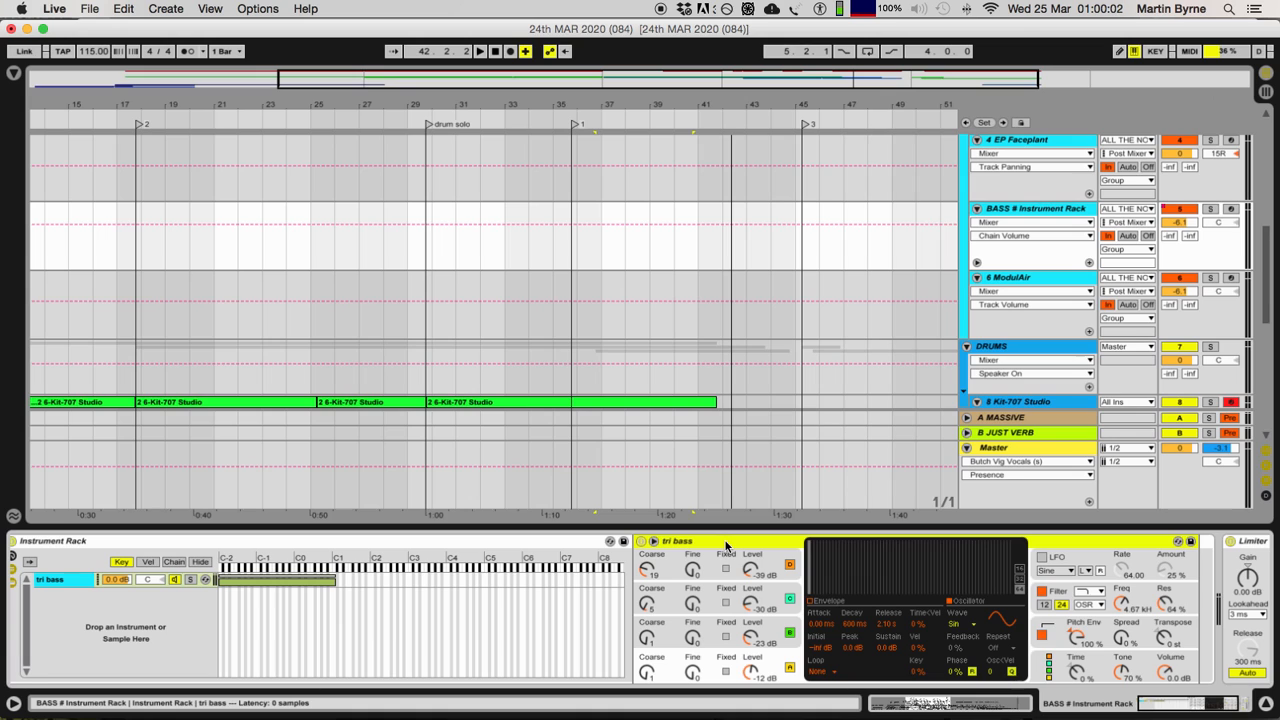
{"action": "scroll", "coordinate": [726, 545], "scroll_direction": "left", "scroll_amount": 1}
{"action": "left_click", "coordinate": [62, 545]}
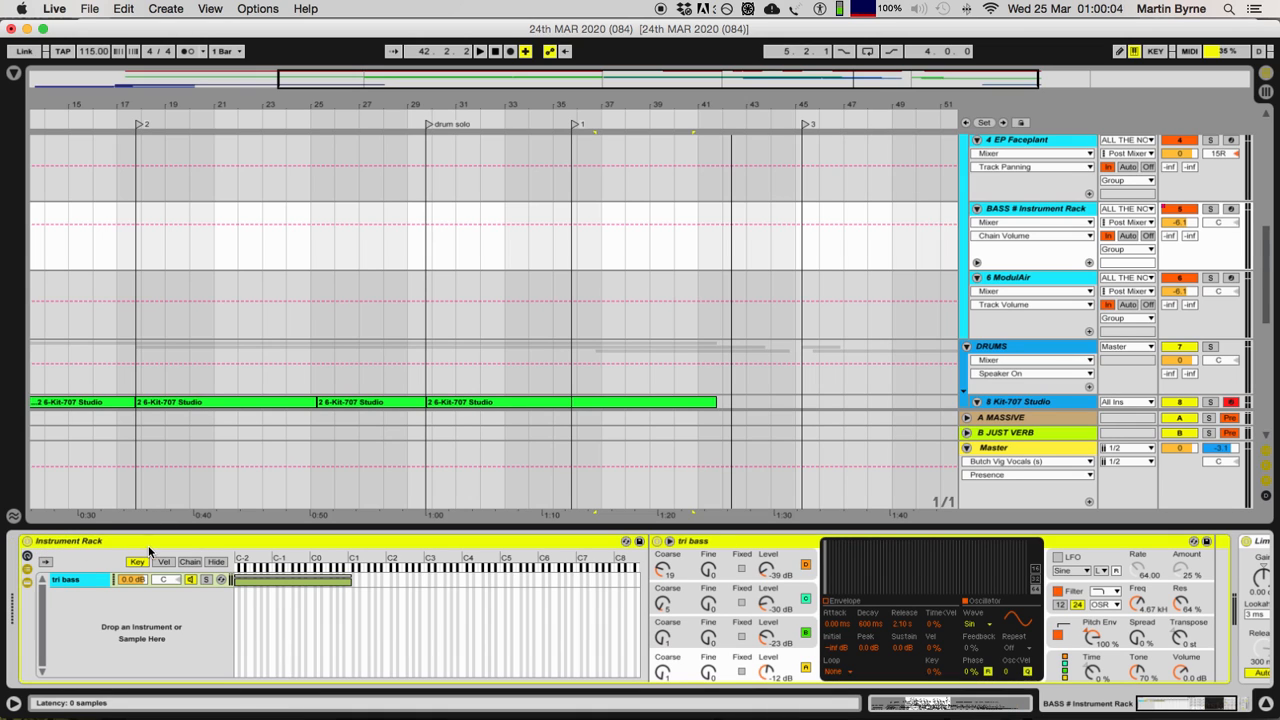
{"action": "left_click", "coordinate": [73, 584]}
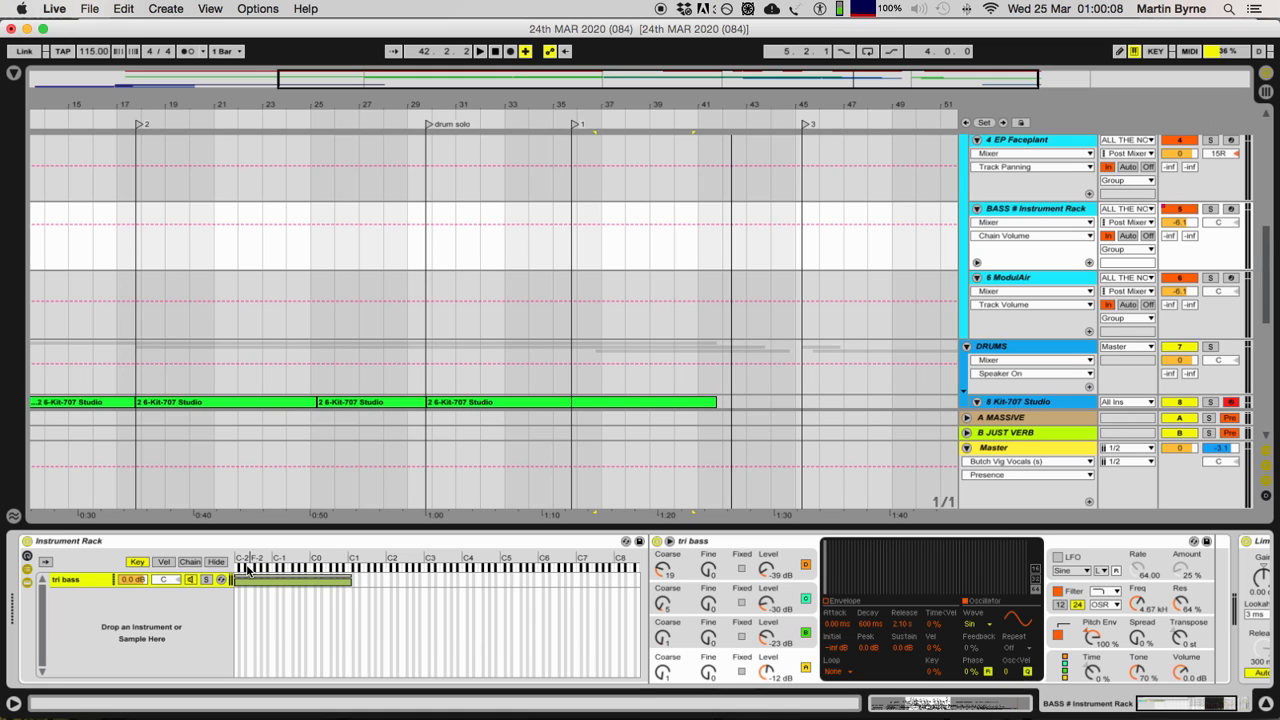
Step: Select all the clips on the ALL THE NOTES track, from 5.4.1 to 51.4.1
{"action": "scroll", "coordinate": [255, 432], "scroll_direction": "up", "scroll_amount": 10}
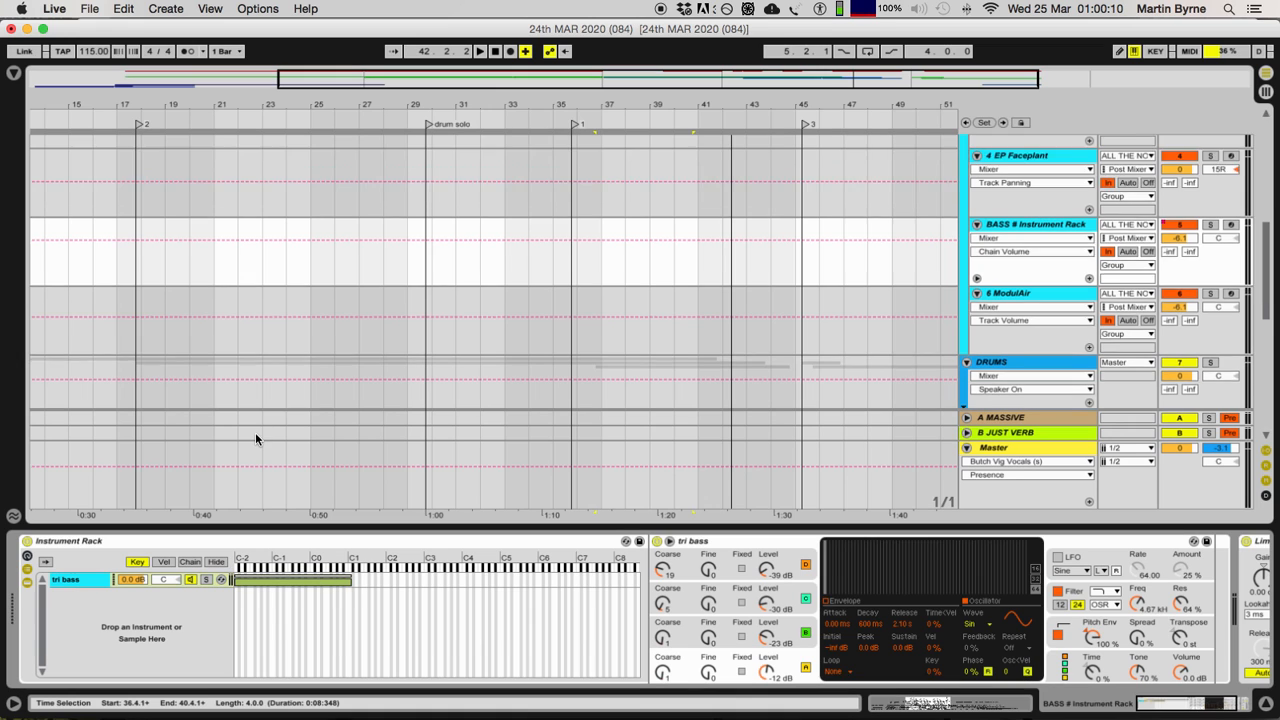
{"action": "left_click", "coordinate": [52, 142]}
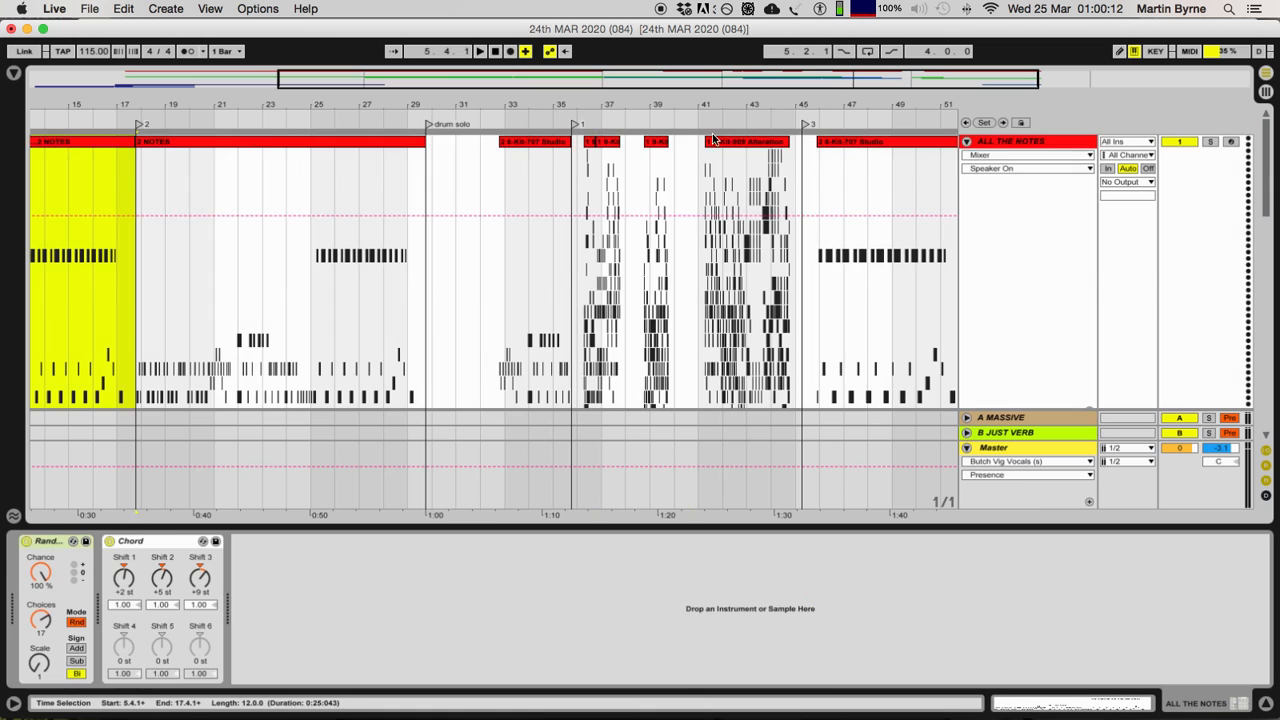
{"action": "key", "text": "minus"}
{"action": "left_click", "coordinate": [744, 152], "text": "shift"}
{"action": "left_click", "coordinate": [750, 142], "text": "shift"}
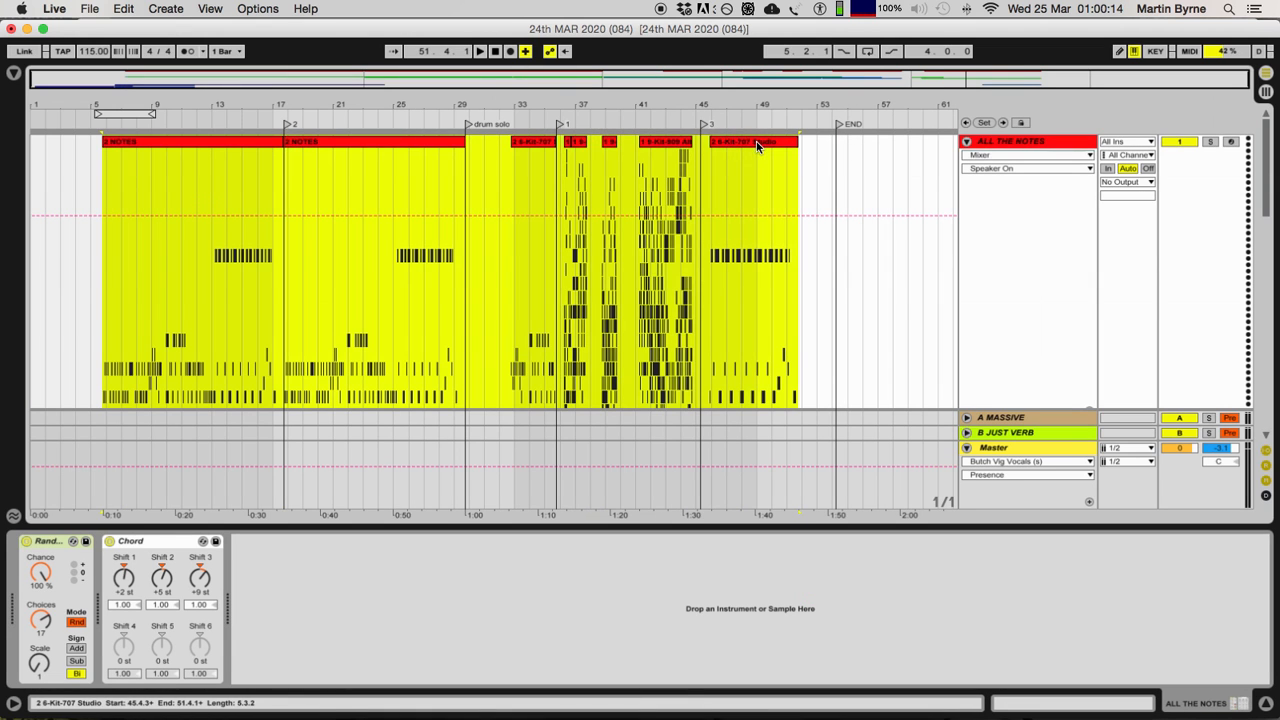
Step: Solo the BASS # Instrument Rack track and play the notes from 5.4.1
{"action": "scroll", "coordinate": [755, 152], "scroll_direction": "down", "scroll_amount": 8}
{"action": "left_click", "coordinate": [1001, 338]}
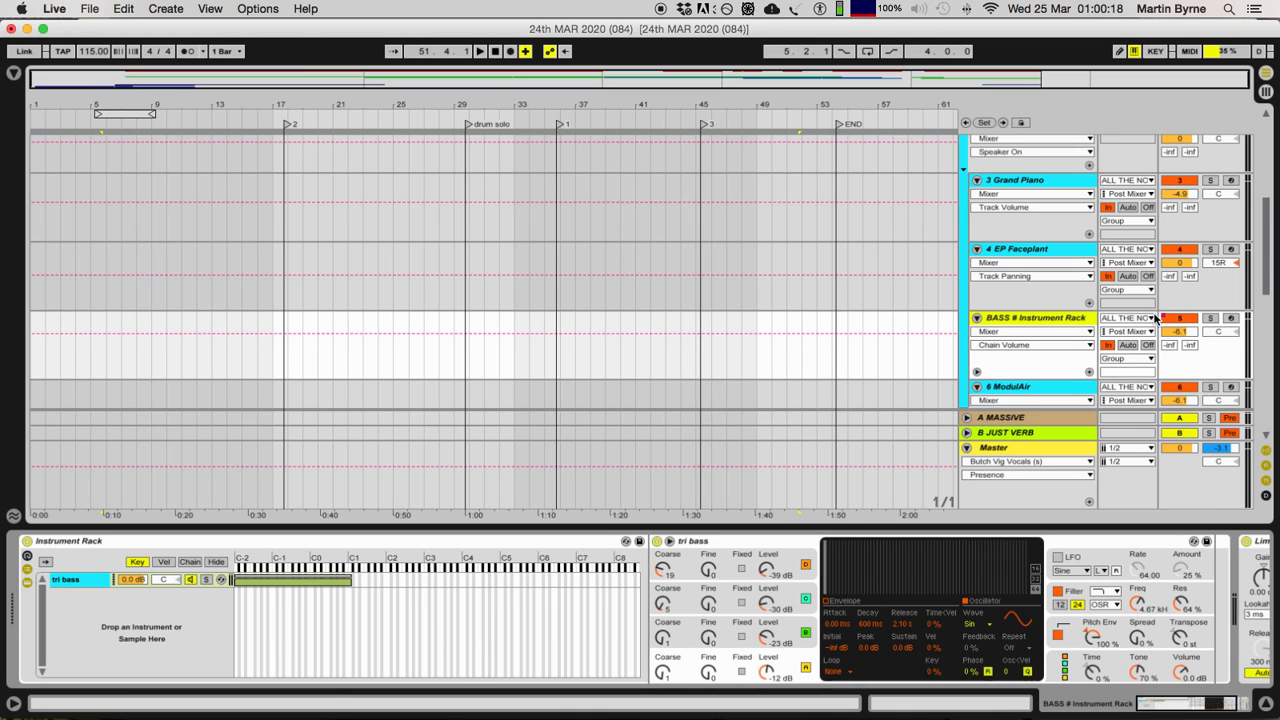
{"action": "left_click", "coordinate": [1208, 320]}
{"action": "scroll", "coordinate": [246, 348], "scroll_direction": "up", "scroll_amount": 10}
{"action": "key", "text": "space"}
{"action": "scroll", "coordinate": [241, 349], "scroll_direction": "down", "scroll_amount": 8}
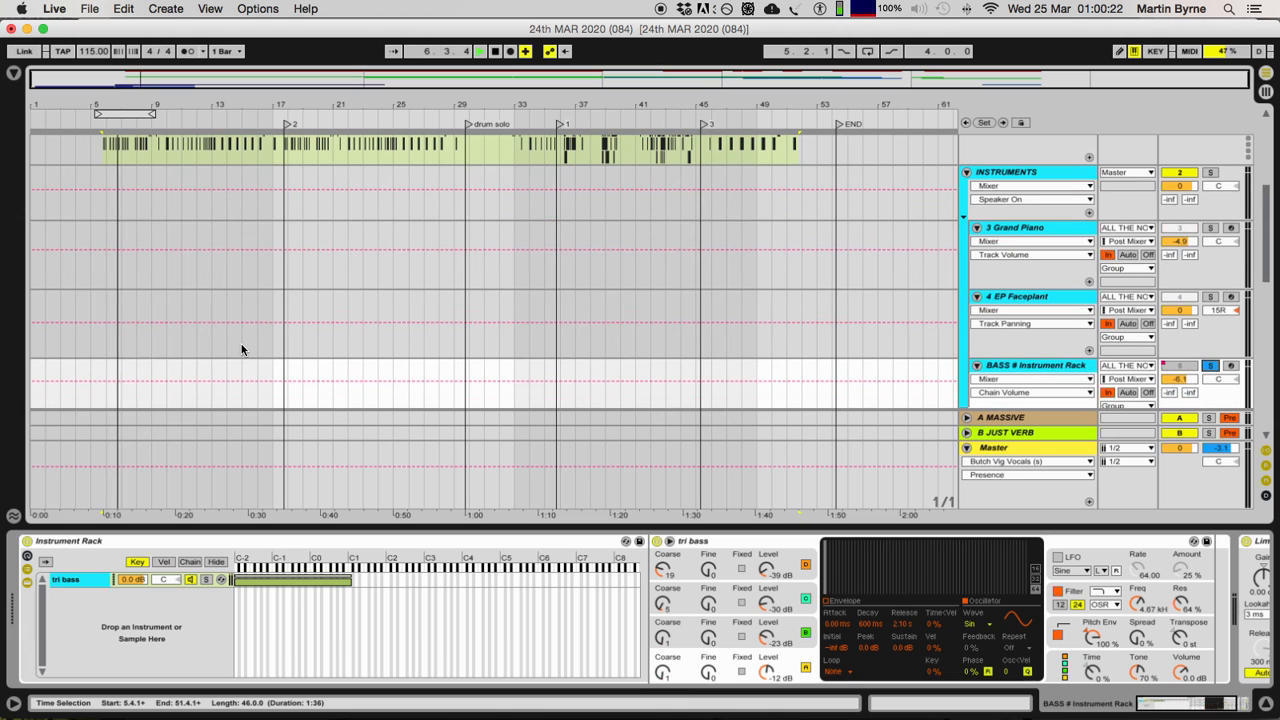
{"action": "scroll", "coordinate": [242, 342], "scroll_direction": "up", "scroll_amount": 8}
{"action": "left_click", "coordinate": [1208, 141]}
{"action": "scroll", "coordinate": [347, 261], "scroll_direction": "down", "scroll_amount": 8}
{"action": "scroll", "coordinate": [258, 258], "scroll_direction": "up", "scroll_amount": 4}
{"action": "scroll", "coordinate": [258, 258], "scroll_direction": "up", "scroll_amount": 2}
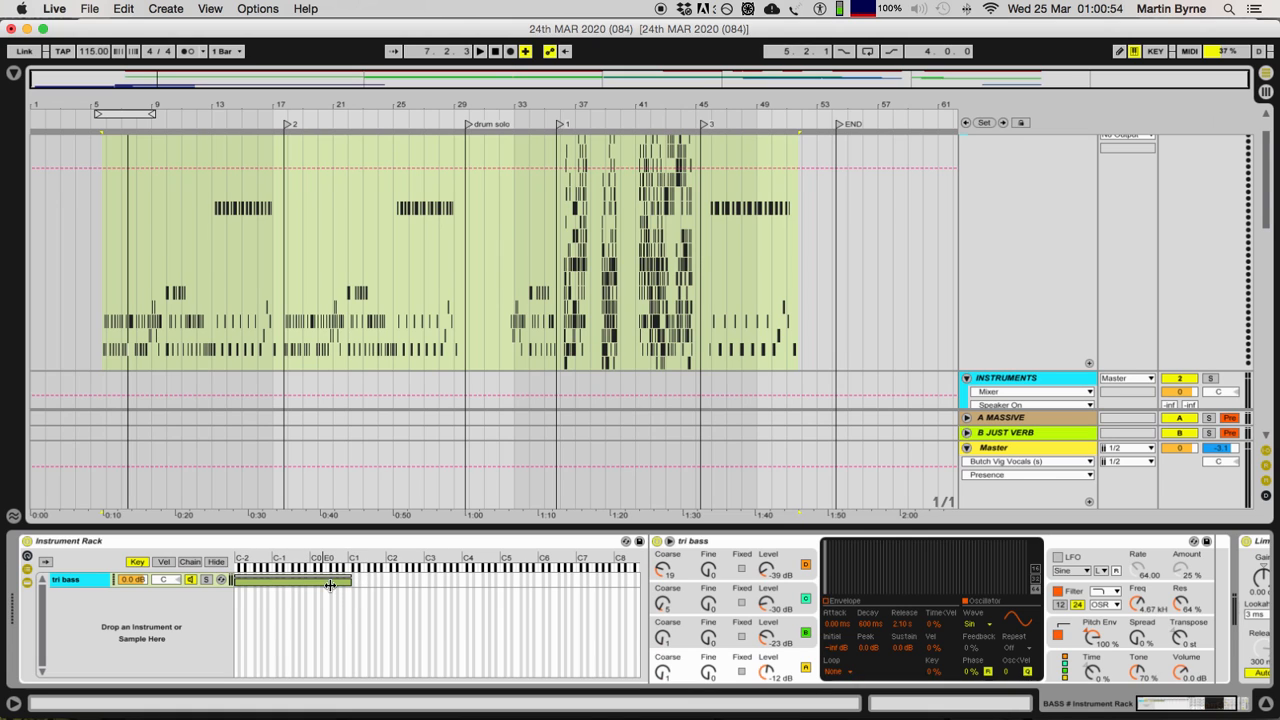
Step: Examine the tri bass chain's key zone and the synth's pitch envelope, glide and global voice settings
{"action": "left_click_drag", "start_coordinate": [293, 582], "coordinate": [265, 577]}
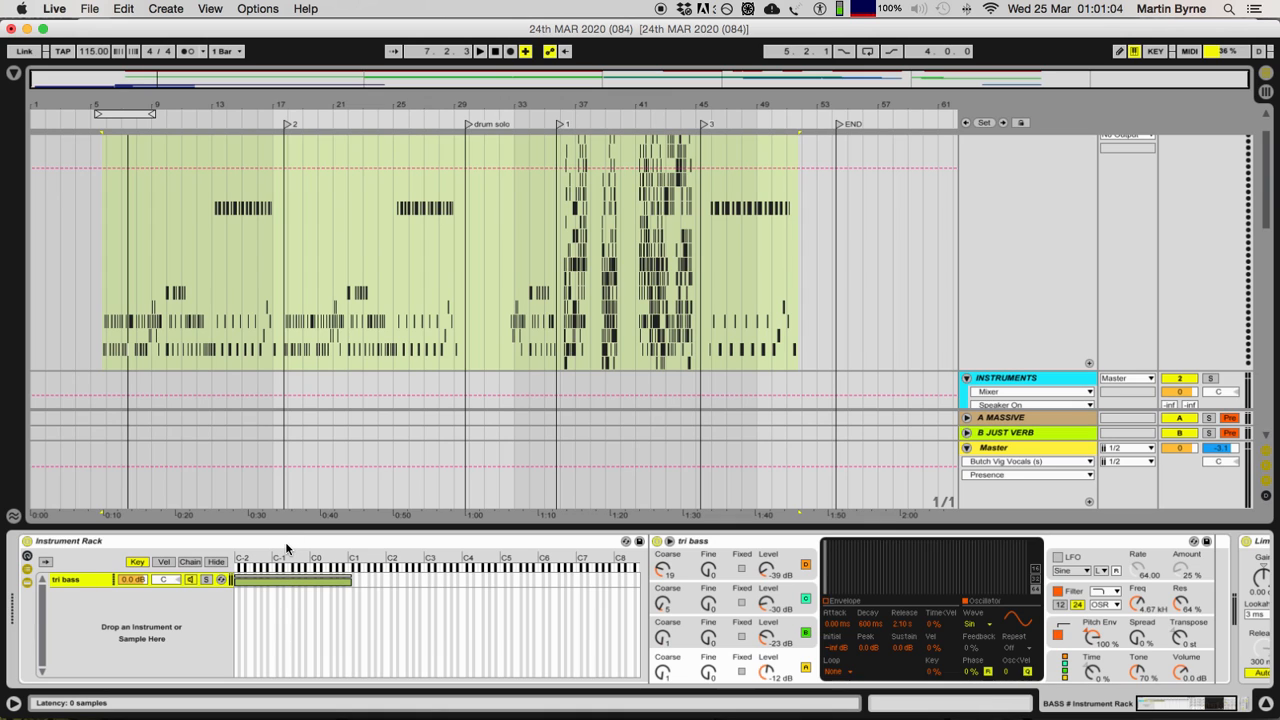
{"action": "left_click", "coordinate": [1072, 625]}
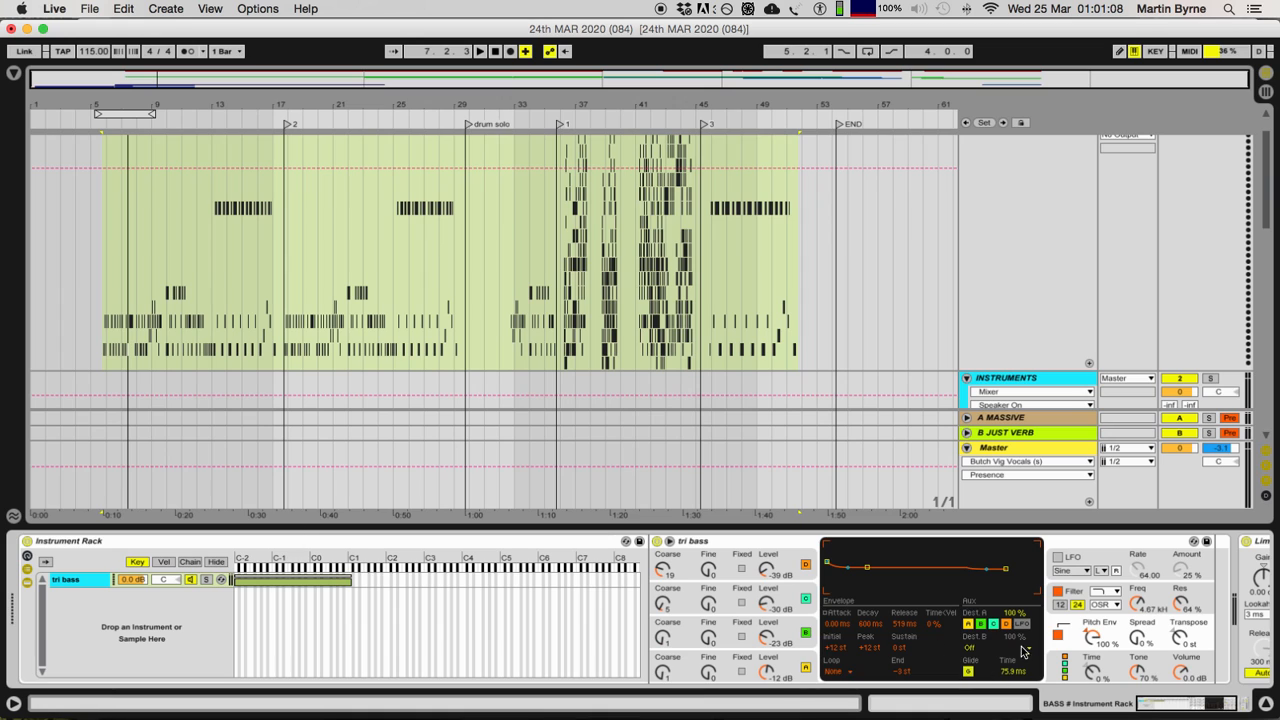
{"action": "left_click", "coordinate": [1083, 660]}
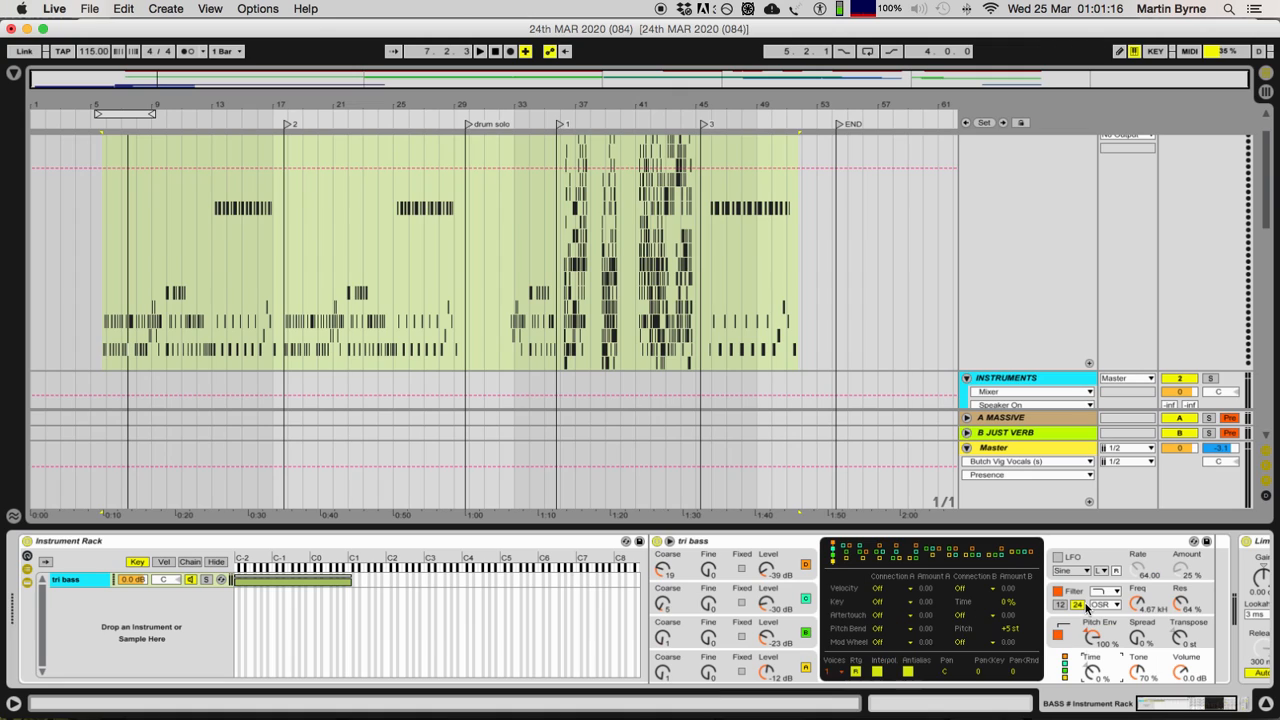
{"action": "left_click", "coordinate": [1070, 630]}
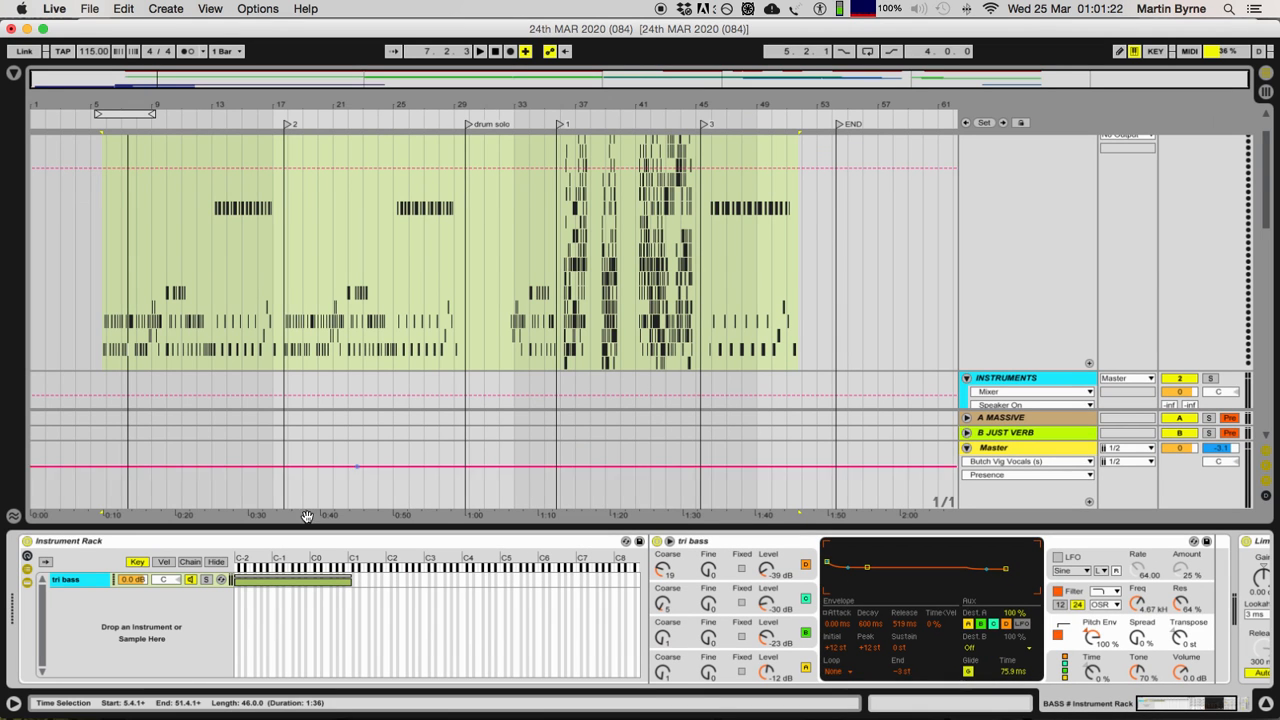
Step: Replay the soloed bass briefly from 5.4.1 and inspect the rest of its device chain up to the Limiter
{"action": "key", "text": "space"}
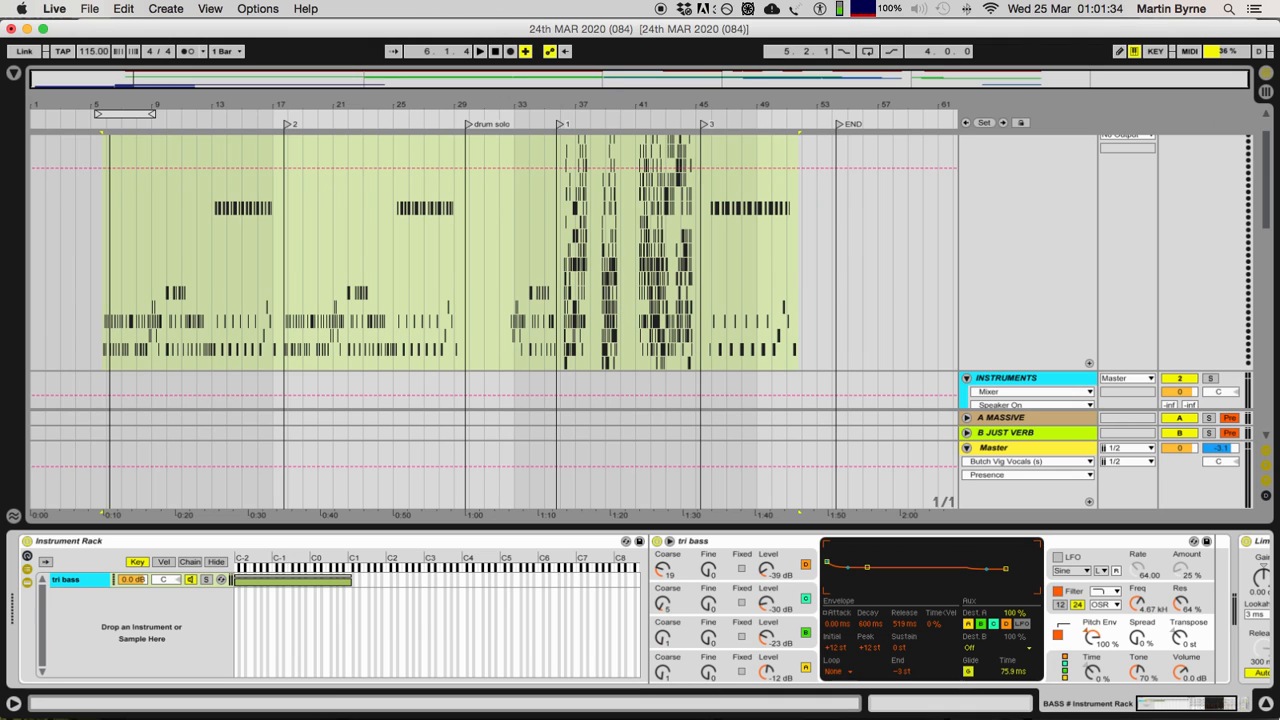
{"action": "scroll", "coordinate": [237, 620], "scroll_direction": "right", "scroll_amount": 3}
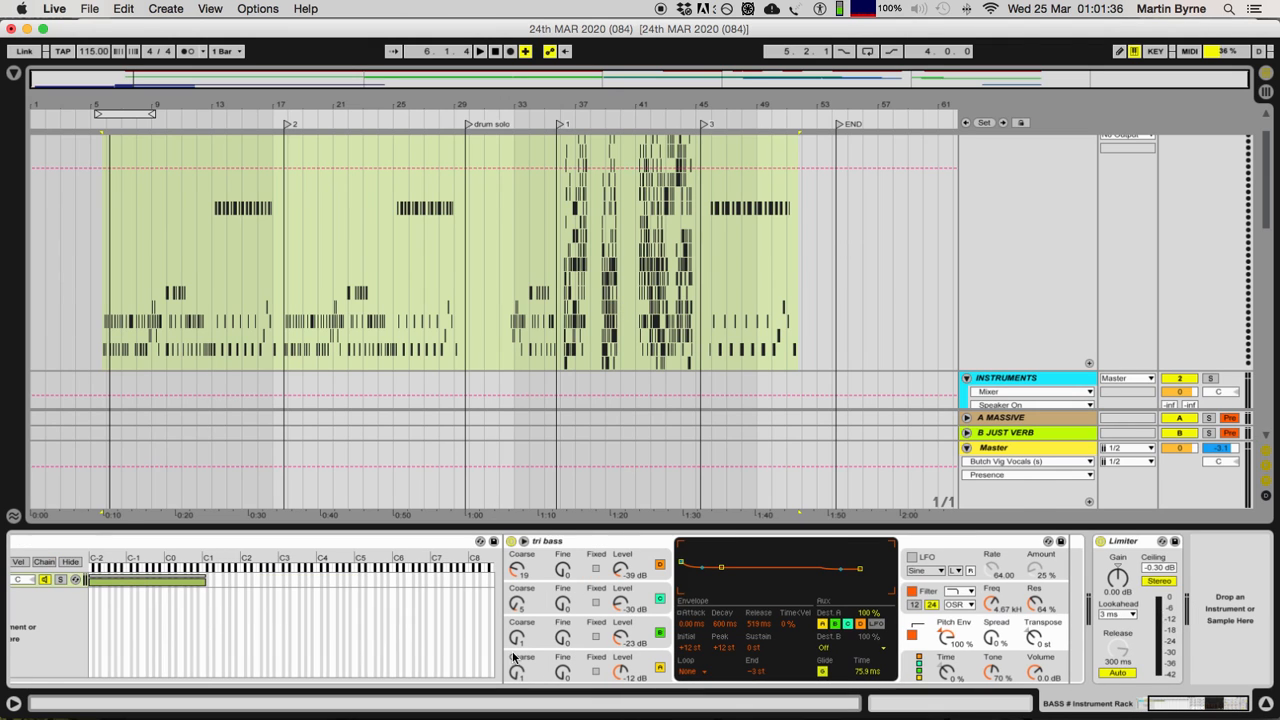
{"action": "left_click", "coordinate": [354, 323]}
{"action": "scroll", "coordinate": [354, 323], "scroll_direction": "down", "scroll_amount": 4}
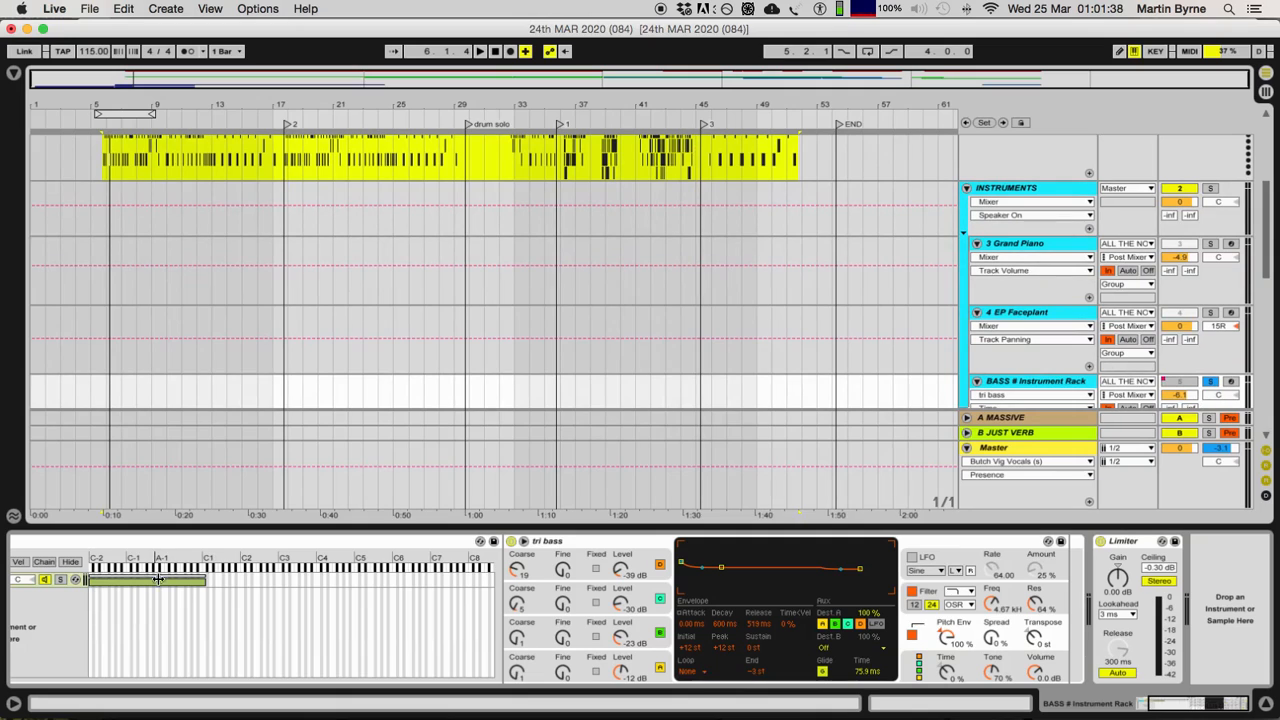
Step: Solo the INSTRUMENTS group instead of the bass track and play the notes from 5.4.1
{"action": "scroll", "coordinate": [206, 390], "scroll_direction": "down", "scroll_amount": 2}
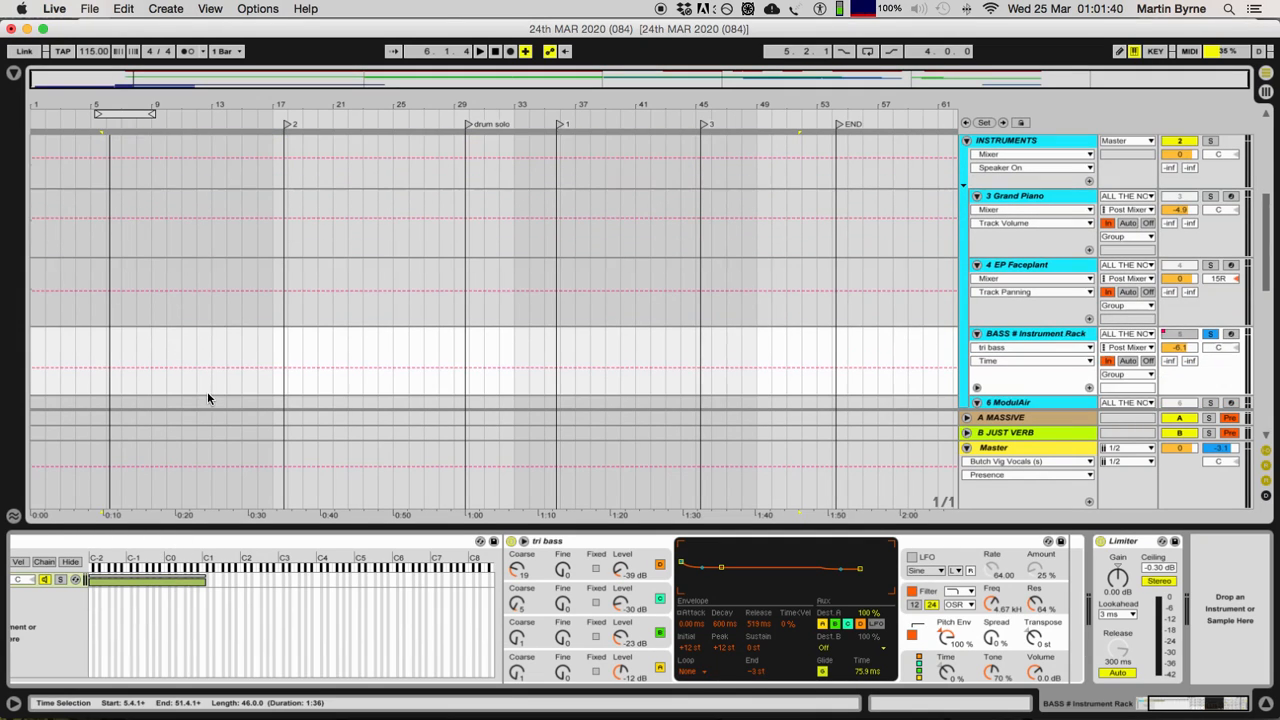
{"action": "scroll", "coordinate": [1212, 335], "scroll_direction": "up", "scroll_amount": 4}
{"action": "left_click", "coordinate": [1208, 336]}
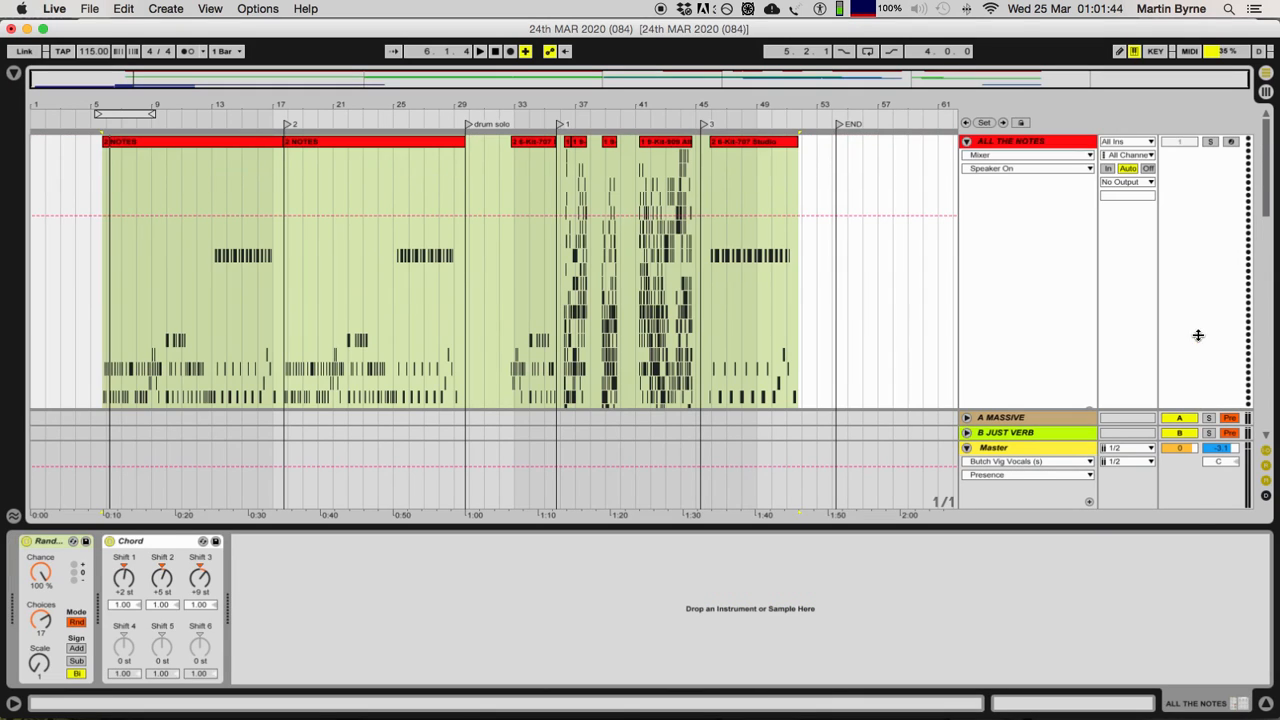
{"action": "scroll", "coordinate": [522, 200], "scroll_direction": "down", "scroll_amount": 5}
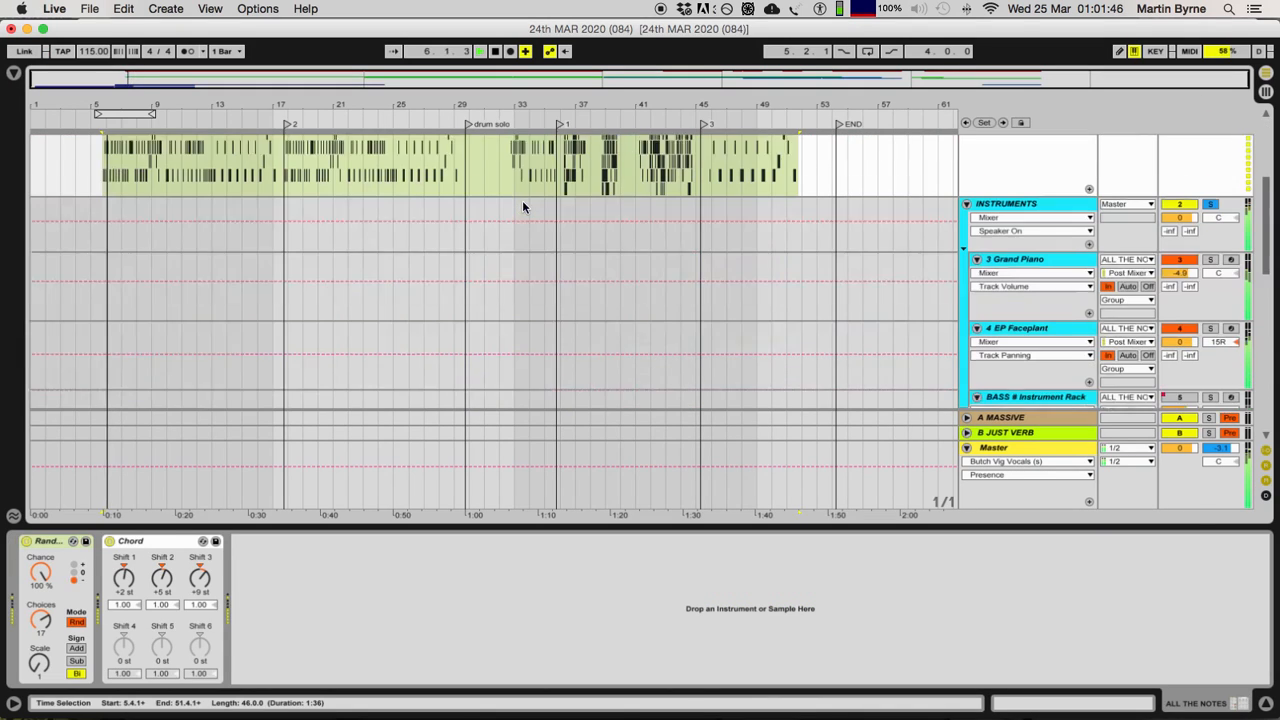
{"action": "scroll", "coordinate": [939, 292], "scroll_direction": "down", "scroll_amount": 1}
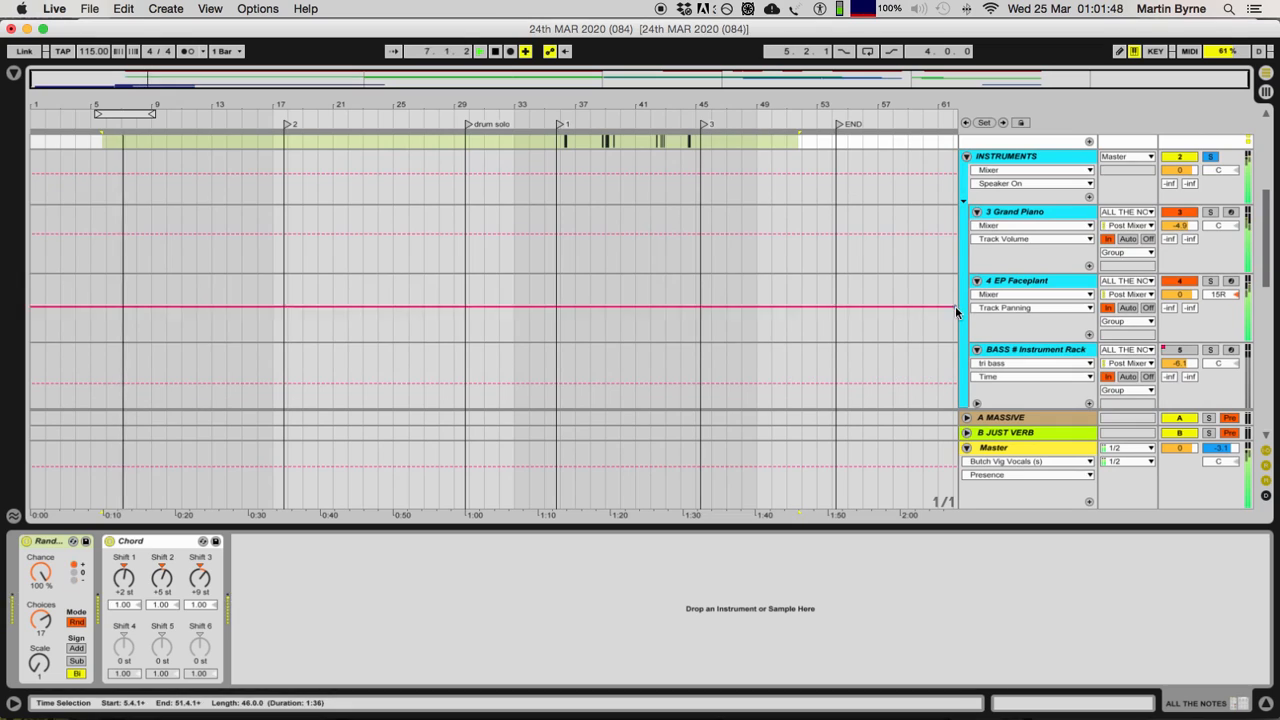
{"action": "scroll", "coordinate": [955, 306], "scroll_direction": "down", "scroll_amount": 2}
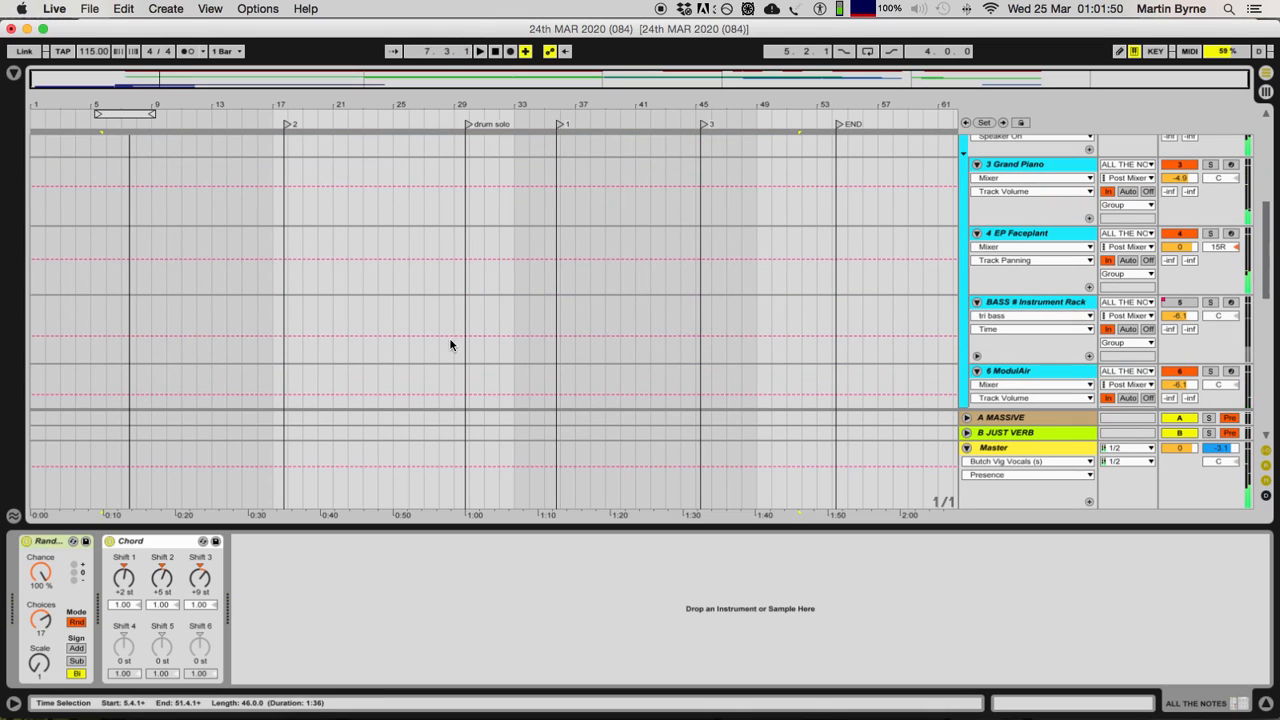
Step: Switch the BASS # Instrument Rack track on, overriding its Speaker On automation
{"action": "left_click", "coordinate": [1179, 302]}
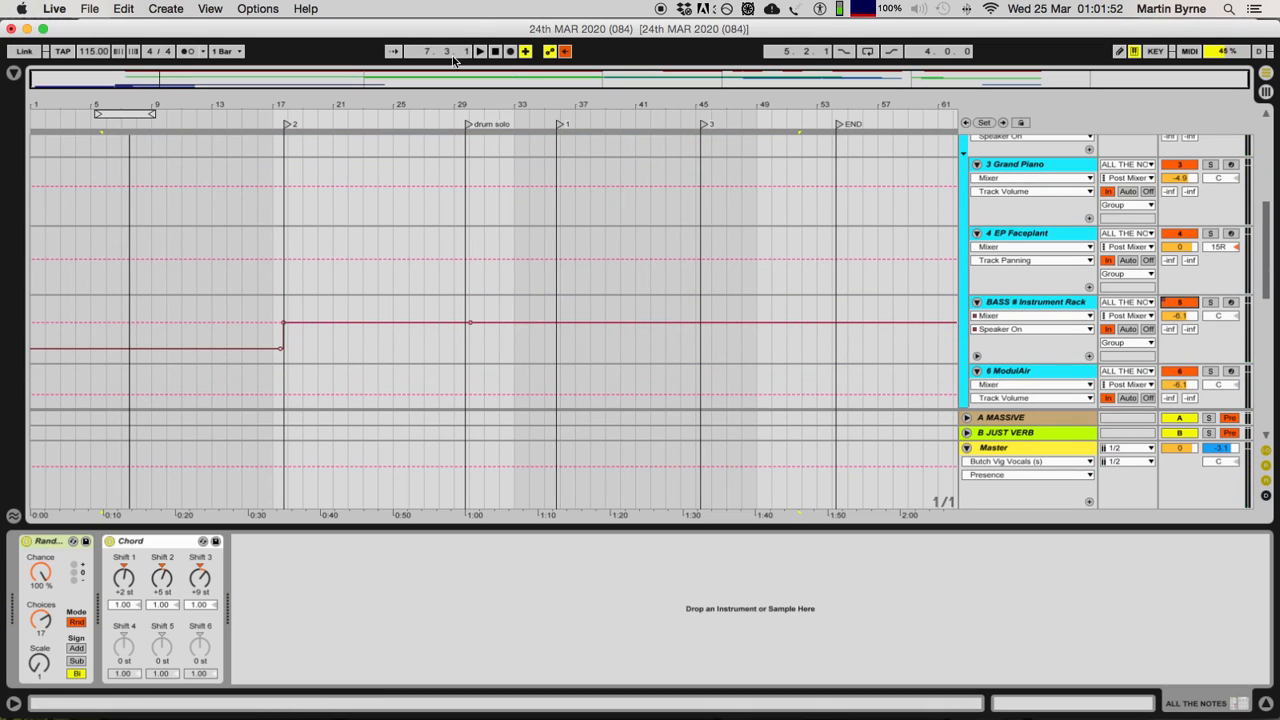
Step: Re-enable the overridden Speaker On automation of the BASS # Instrument Rack track
{"action": "left_click", "coordinate": [563, 52]}
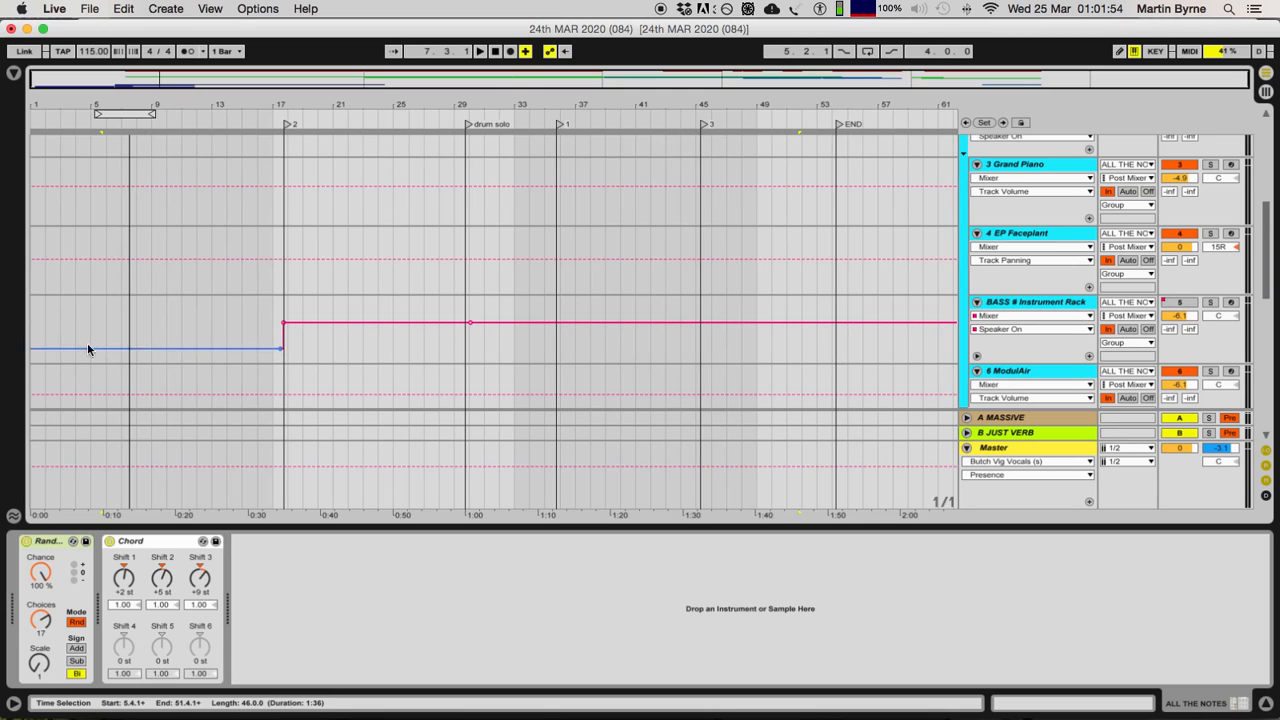
Step: Consolidate the two adjacent clips between 17.4.1 and 29.4.1 on the 8 Kit-707 Studio track into one clip
{"action": "scroll", "coordinate": [200, 315], "scroll_direction": "down", "scroll_amount": 6}
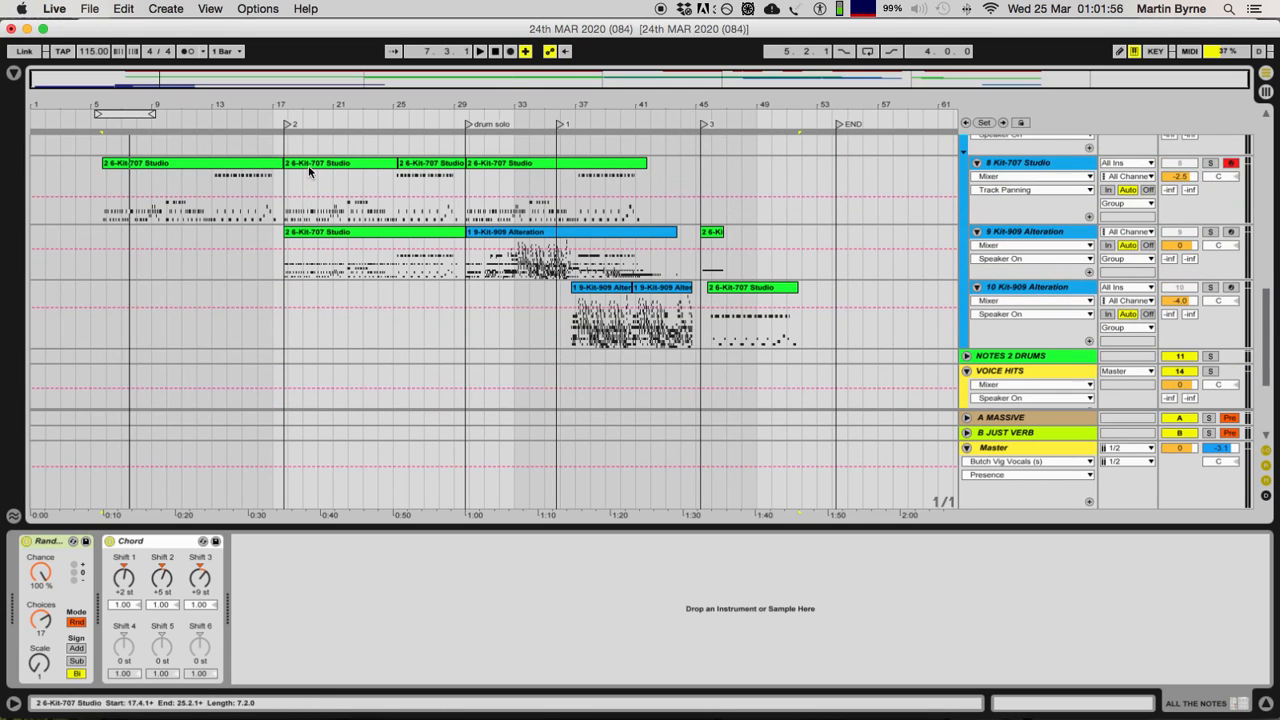
{"action": "left_click", "coordinate": [308, 165]}
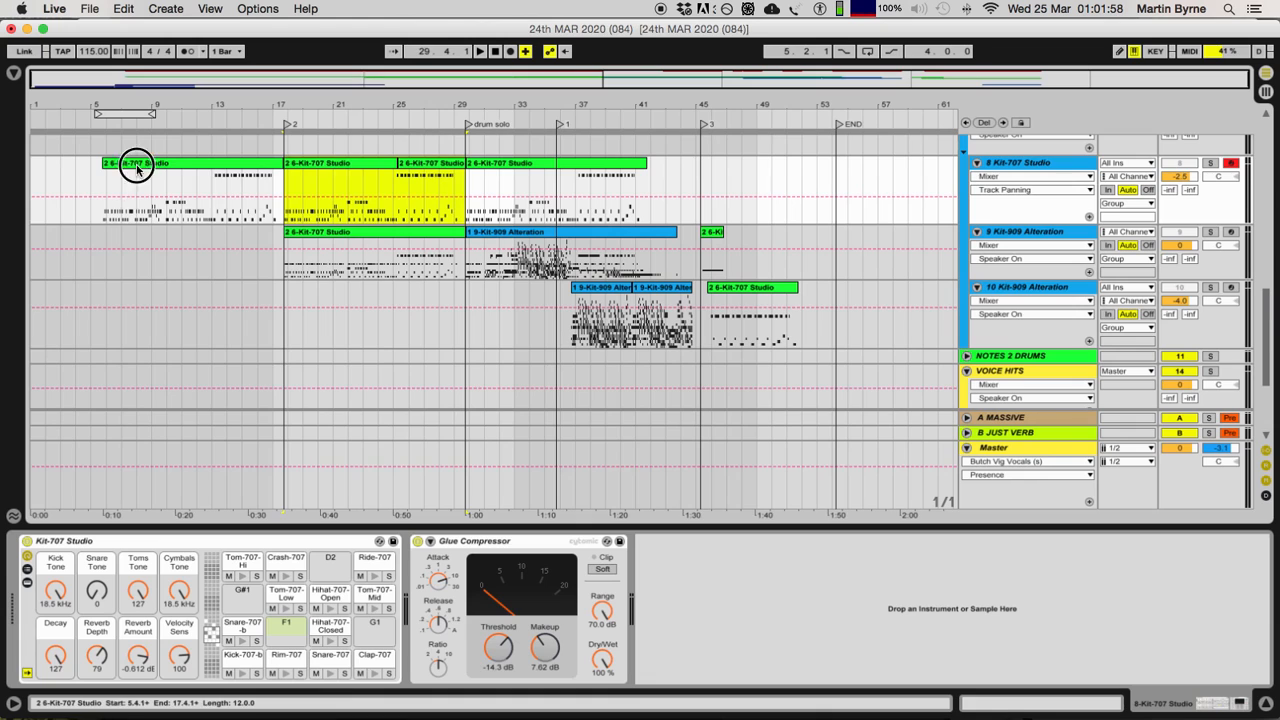
{"action": "left_click", "coordinate": [237, 170]}
{"action": "left_click", "coordinate": [310, 168]}
{"action": "left_click", "coordinate": [420, 165], "text": "shift"}
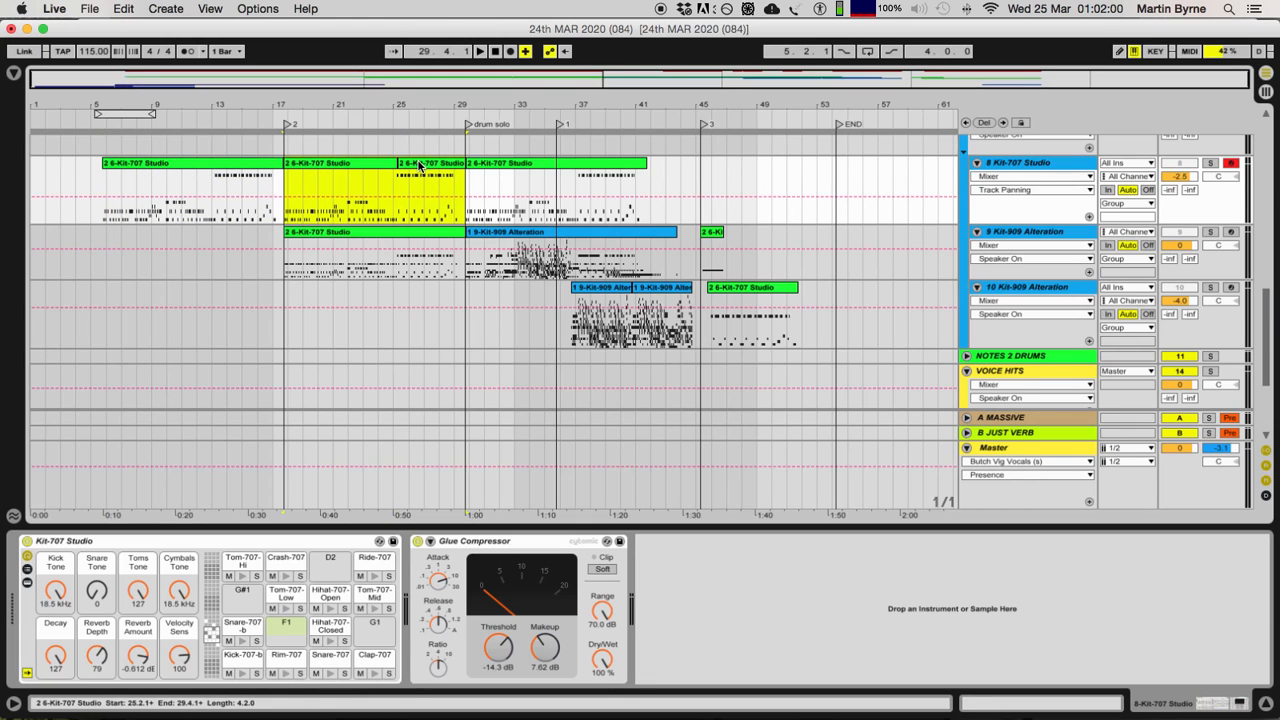
{"action": "key", "text": "super+k"}
{"action": "key", "text": "super+k"}
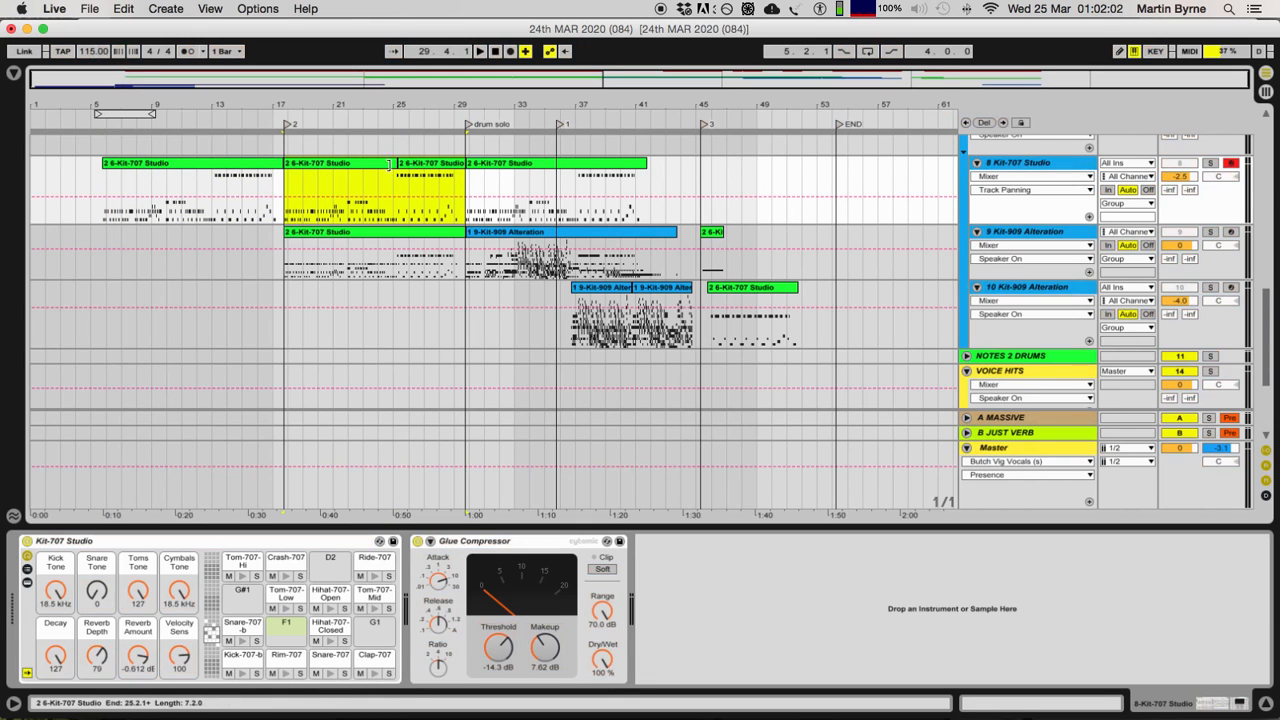
{"action": "key", "text": "super+j"}
Step: Select each of the three 12-bar clips on the 8 Kit-707 Studio track in turn to compare the repeated sections
{"action": "left_click", "coordinate": [172, 165]}
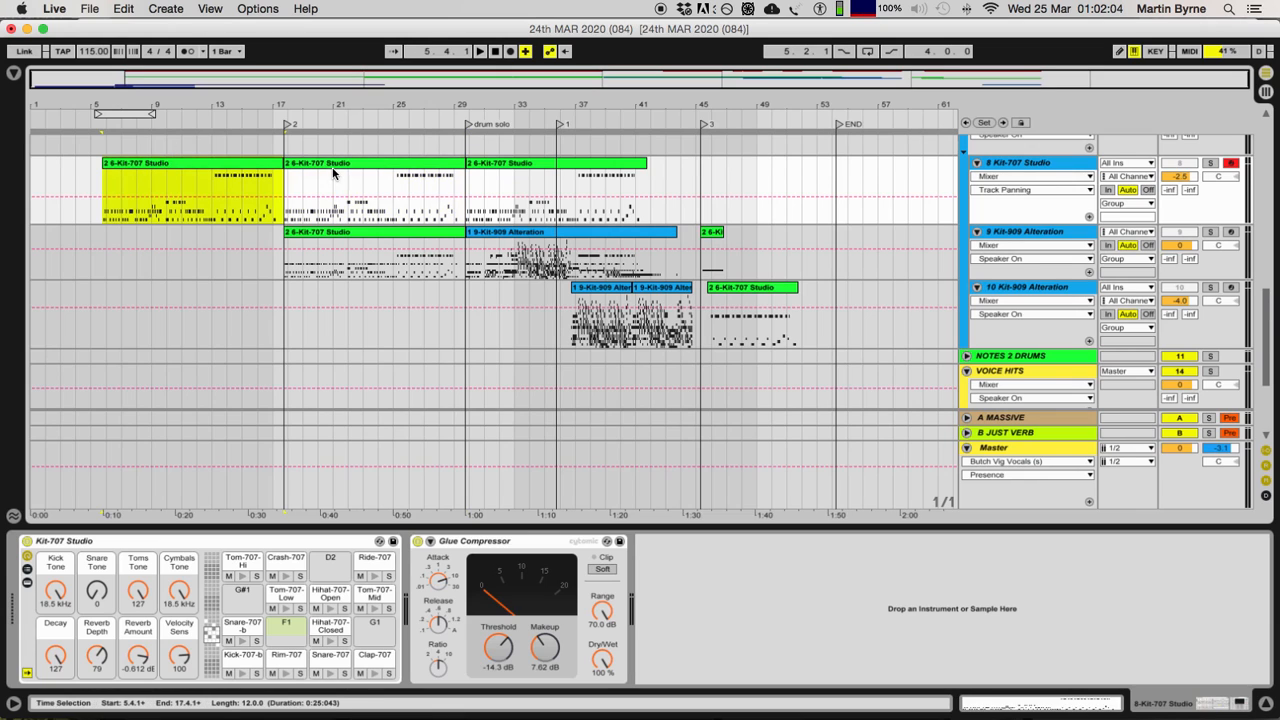
{"action": "left_click", "coordinate": [334, 165]}
{"action": "left_click", "coordinate": [507, 166]}
{"action": "left_click", "coordinate": [414, 170]}
{"action": "left_click", "coordinate": [207, 163]}
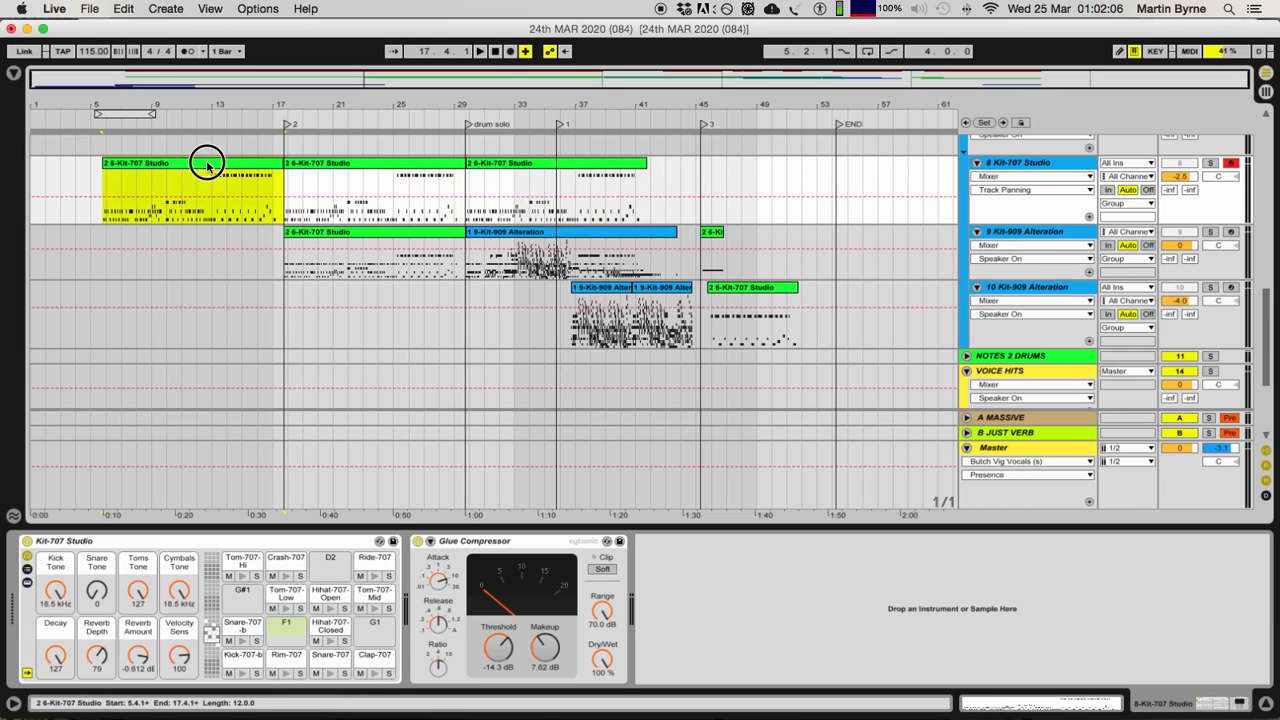
{"action": "scroll", "coordinate": [258, 225], "scroll_direction": "up", "scroll_amount": 3}
{"action": "left_click", "coordinate": [253, 244]}
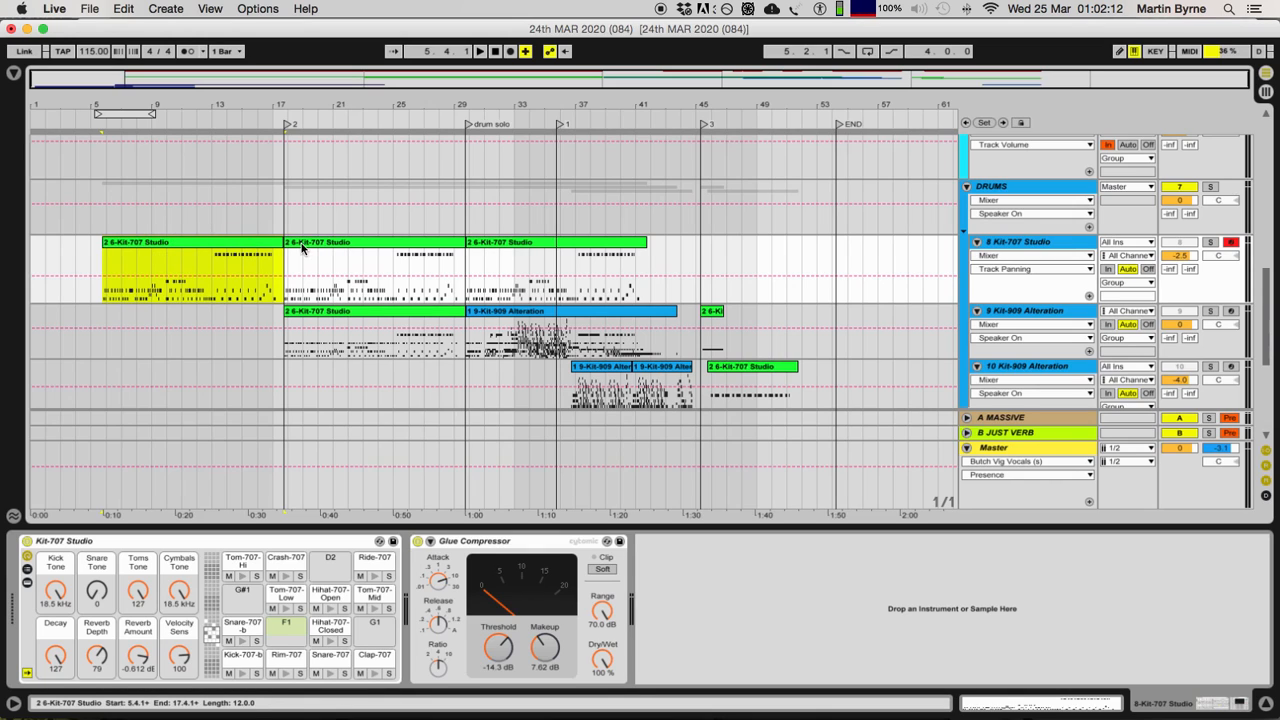
{"action": "left_click", "coordinate": [346, 243]}
{"action": "left_click", "coordinate": [549, 243]}
{"action": "left_click", "coordinate": [301, 246]}
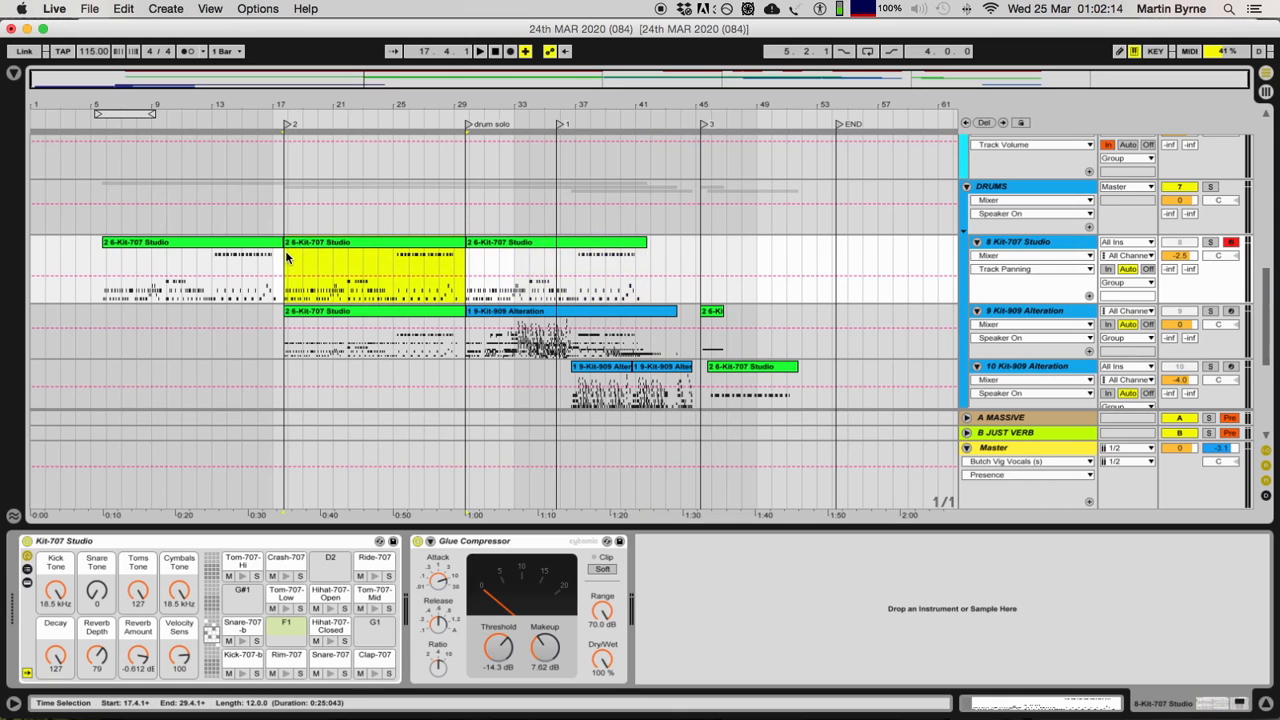
Step: Play the arrangement from 15.1.1 on the BASS # Instrument Rack track to hear its Speaker On automation change at locator 2
{"action": "scroll", "coordinate": [286, 258], "scroll_direction": "up", "scroll_amount": 4}
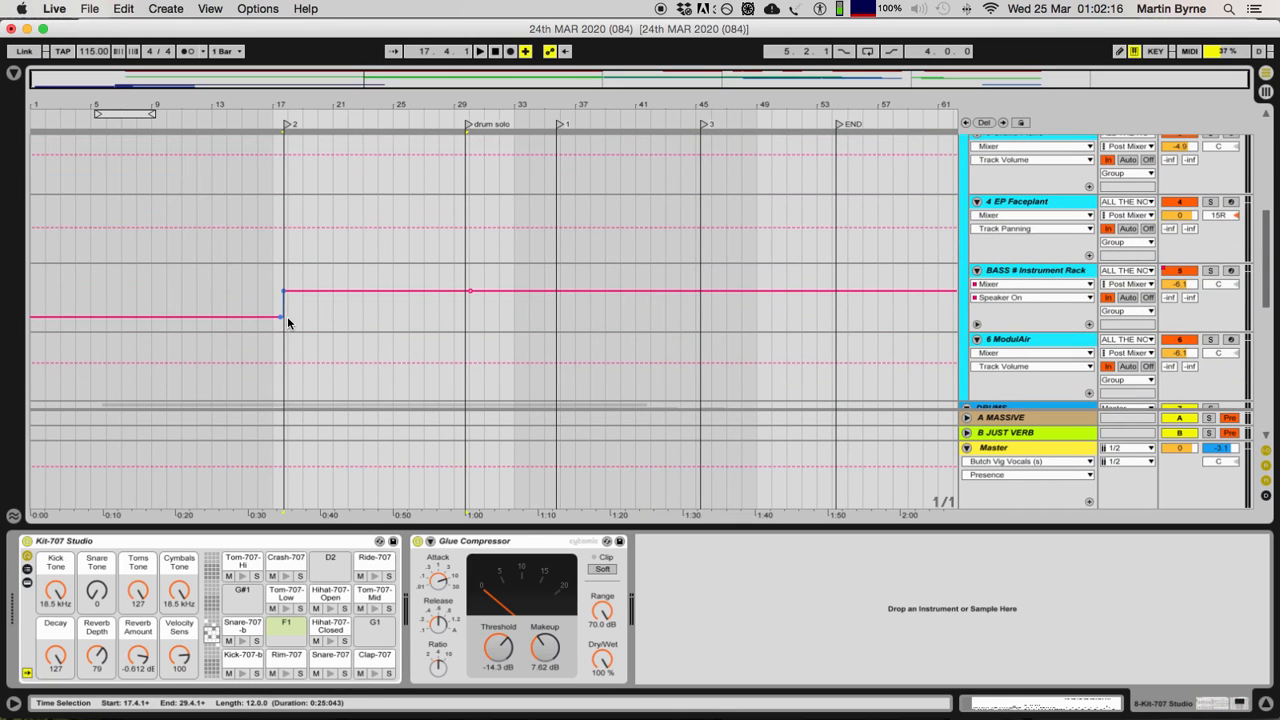
{"action": "left_click", "coordinate": [234, 293]}
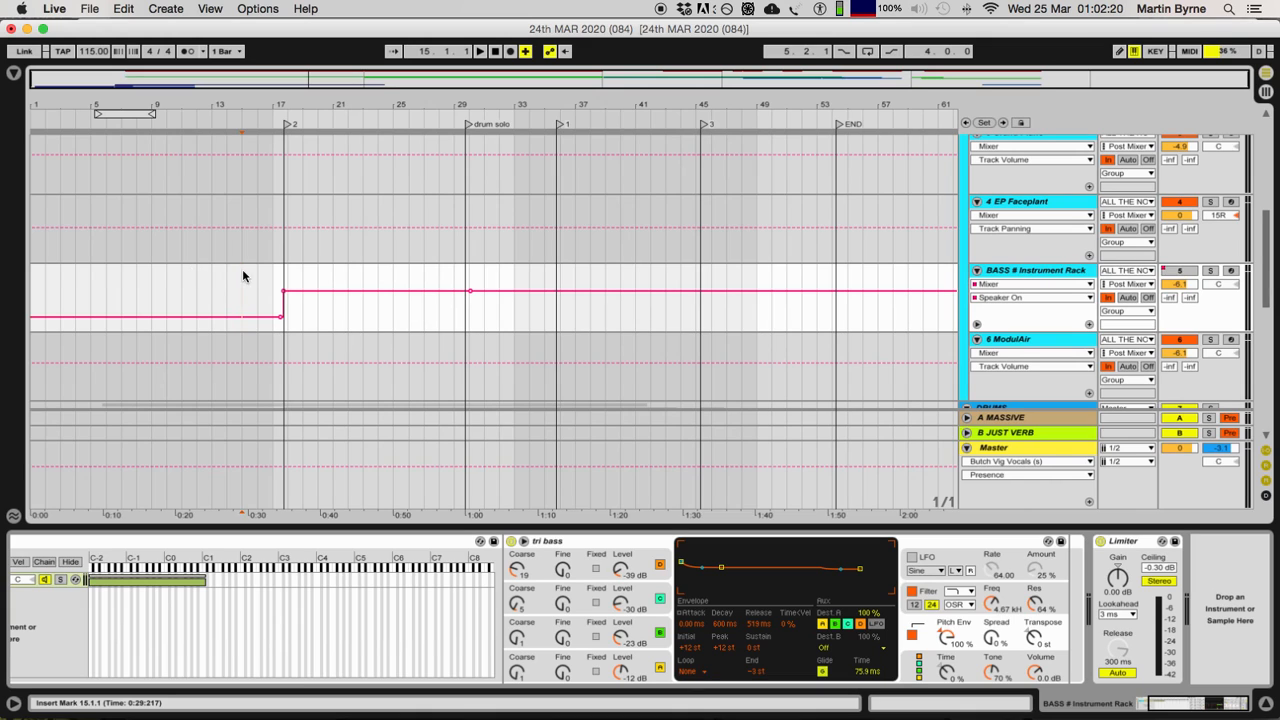
{"action": "key", "text": "space"}
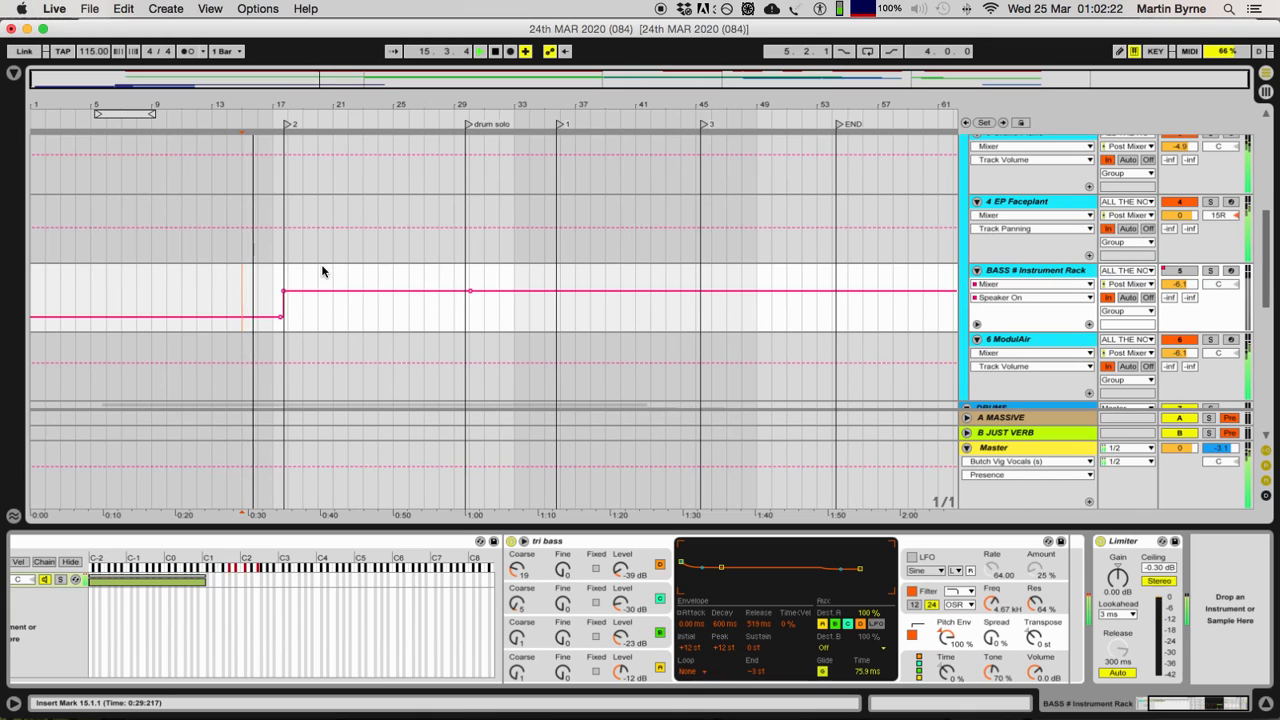
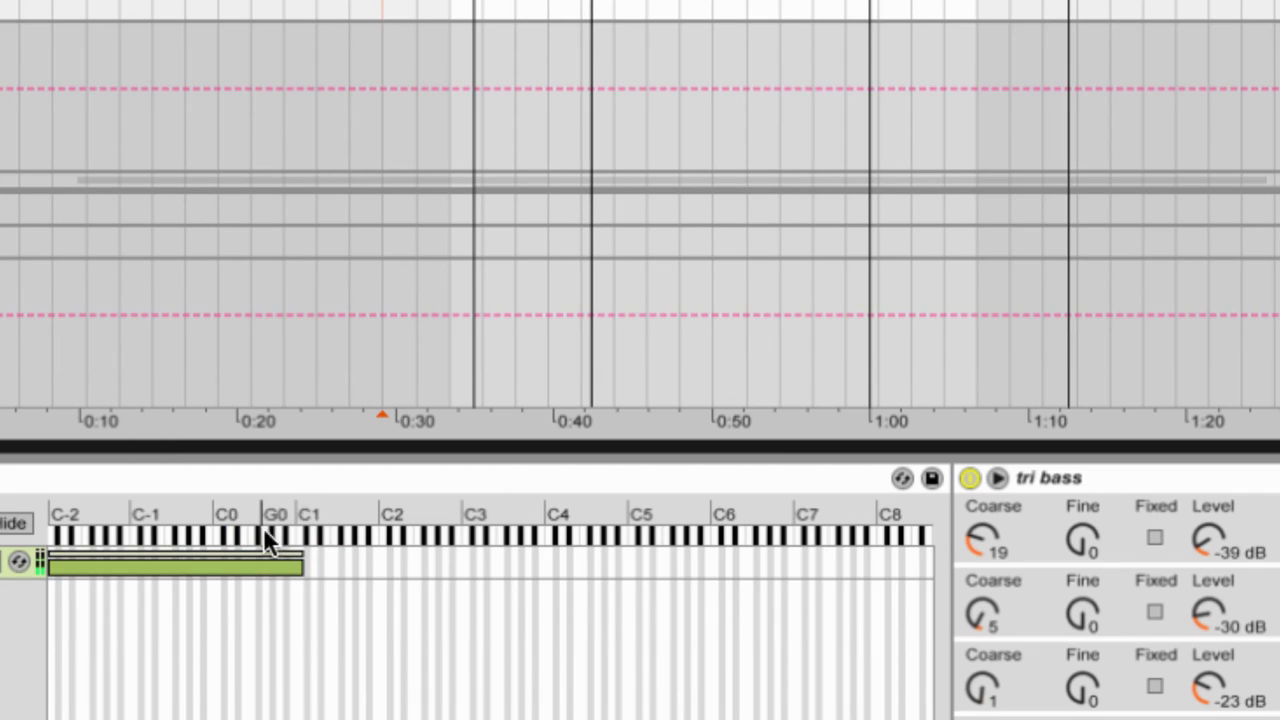
Step: Check the bass chain's key range, then select the 4 EP Faceplant, 6 ModulAir and 3 Grand Piano tracks to view their devices
{"action": "mouse_move", "coordinate": [308, 548]}
{"action": "left_mouse_down"}
{"action": "mouse_move", "coordinate": [80, 562]}
{"action": "mouse_move", "coordinate": [270, 545]}
{"action": "left_mouse_up"}
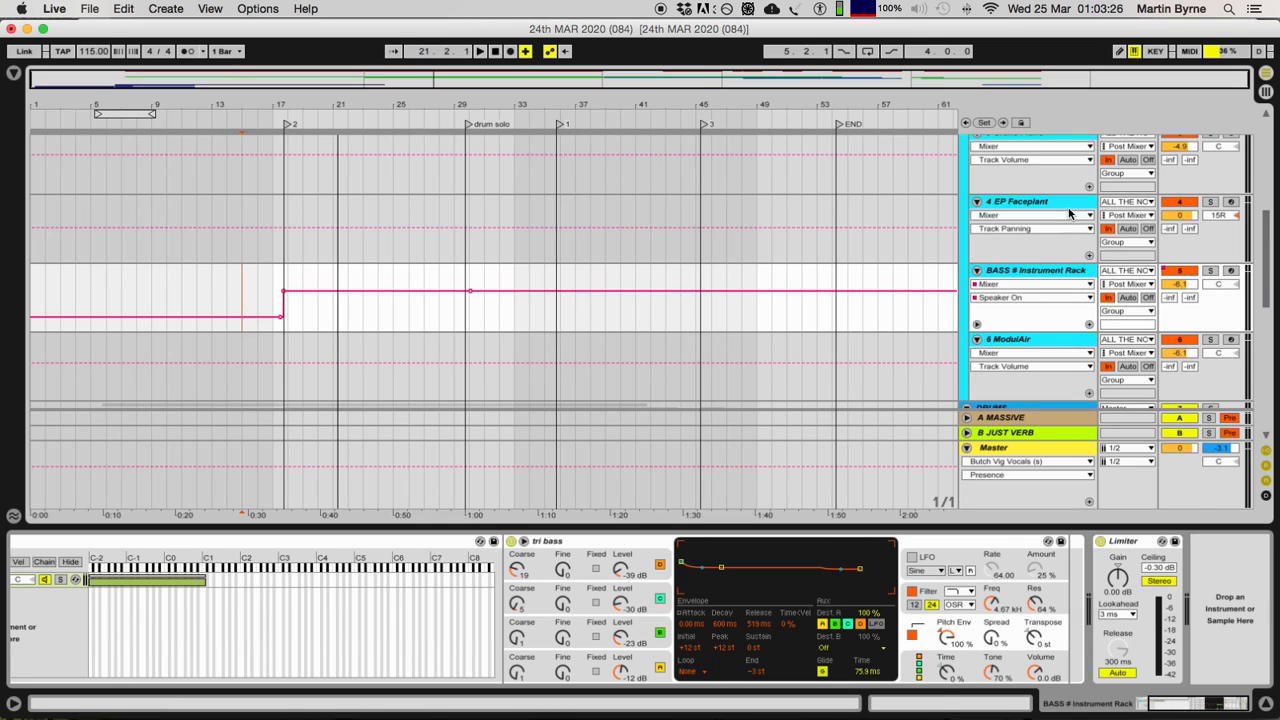
{"action": "left_click", "coordinate": [1036, 202]}
{"action": "left_click", "coordinate": [1034, 340]}
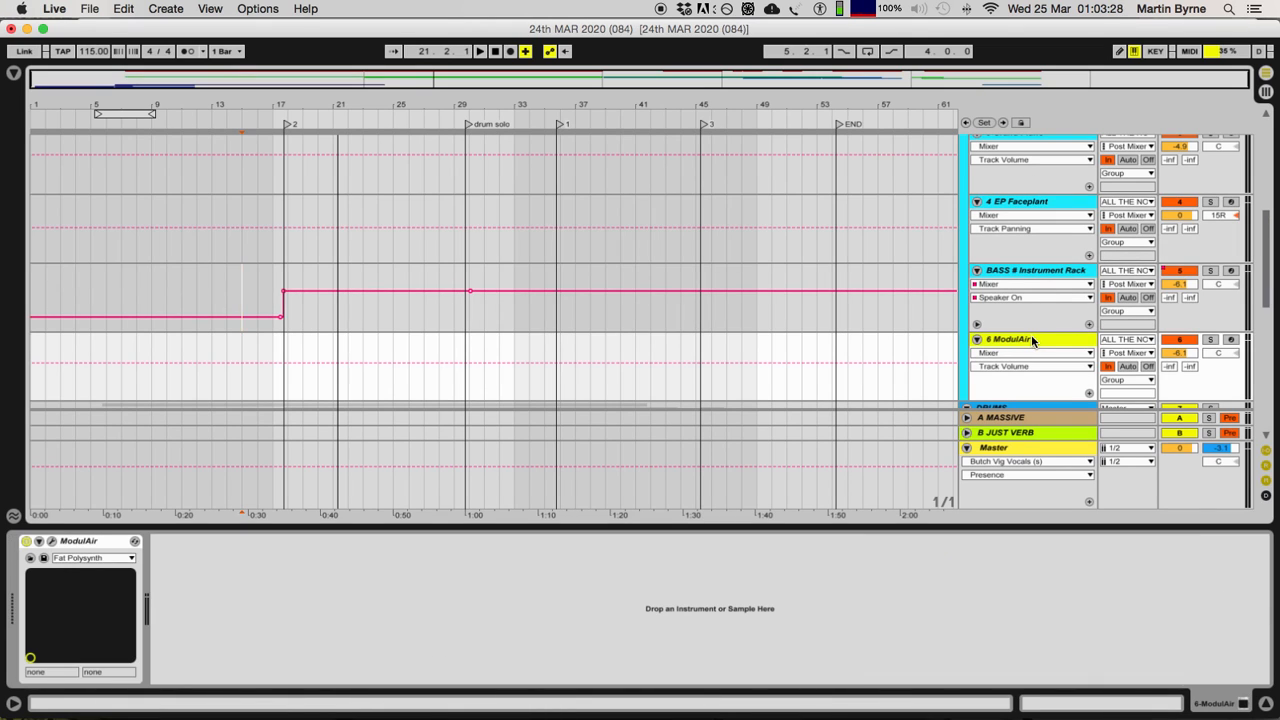
{"action": "left_click", "coordinate": [1019, 207]}
{"action": "scroll", "coordinate": [1020, 210], "scroll_direction": "up", "scroll_amount": 2}
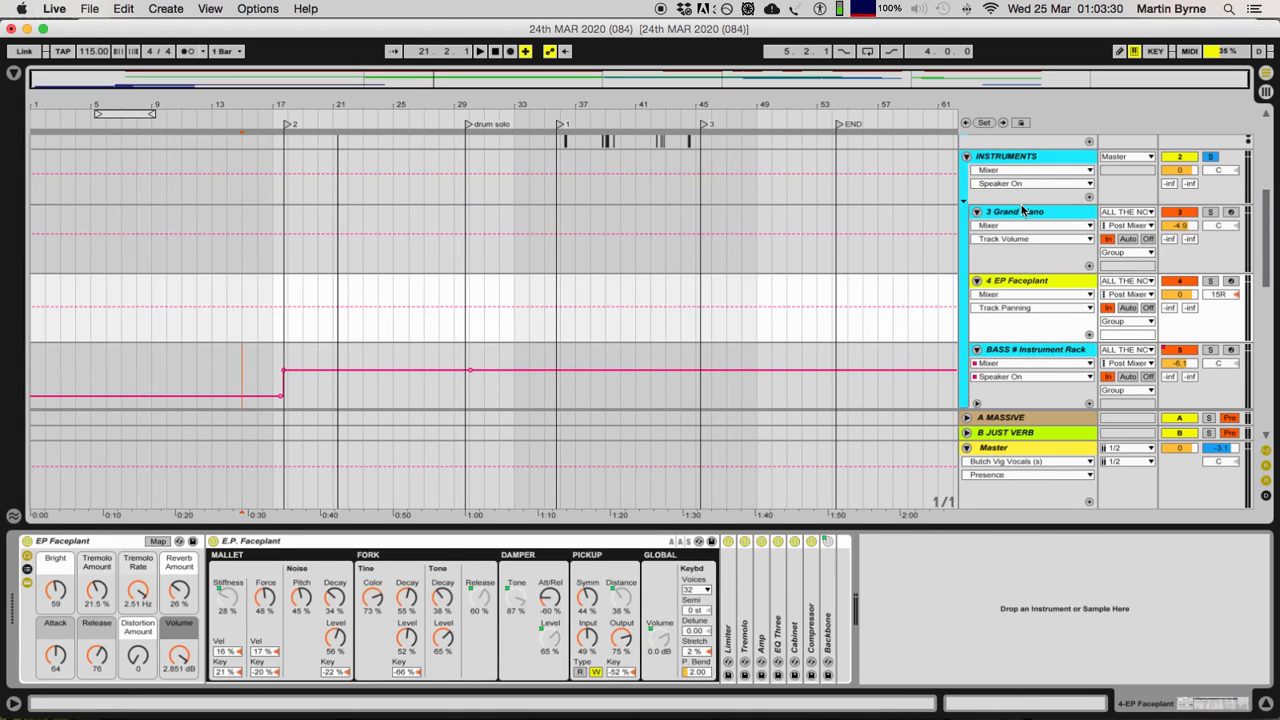
{"action": "left_click", "coordinate": [1022, 214]}
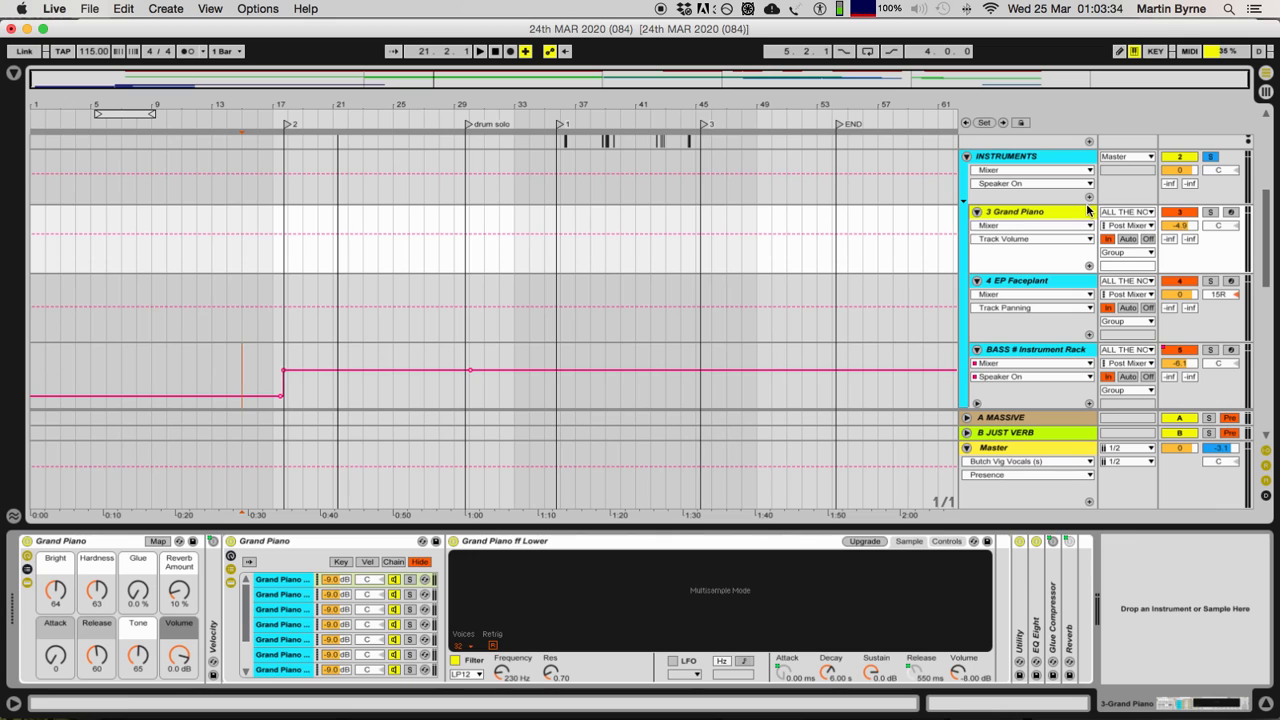
Step: Compare the devices on the 6 ModulAir, 4 EP Faceplant and BASS # Instrument Rack tracks by selecting each in turn
{"action": "scroll", "coordinate": [1042, 328], "scroll_direction": "down", "scroll_amount": 2}
{"action": "left_click", "coordinate": [1034, 308]}
{"action": "scroll", "coordinate": [1034, 300], "scroll_direction": "up", "scroll_amount": 3}
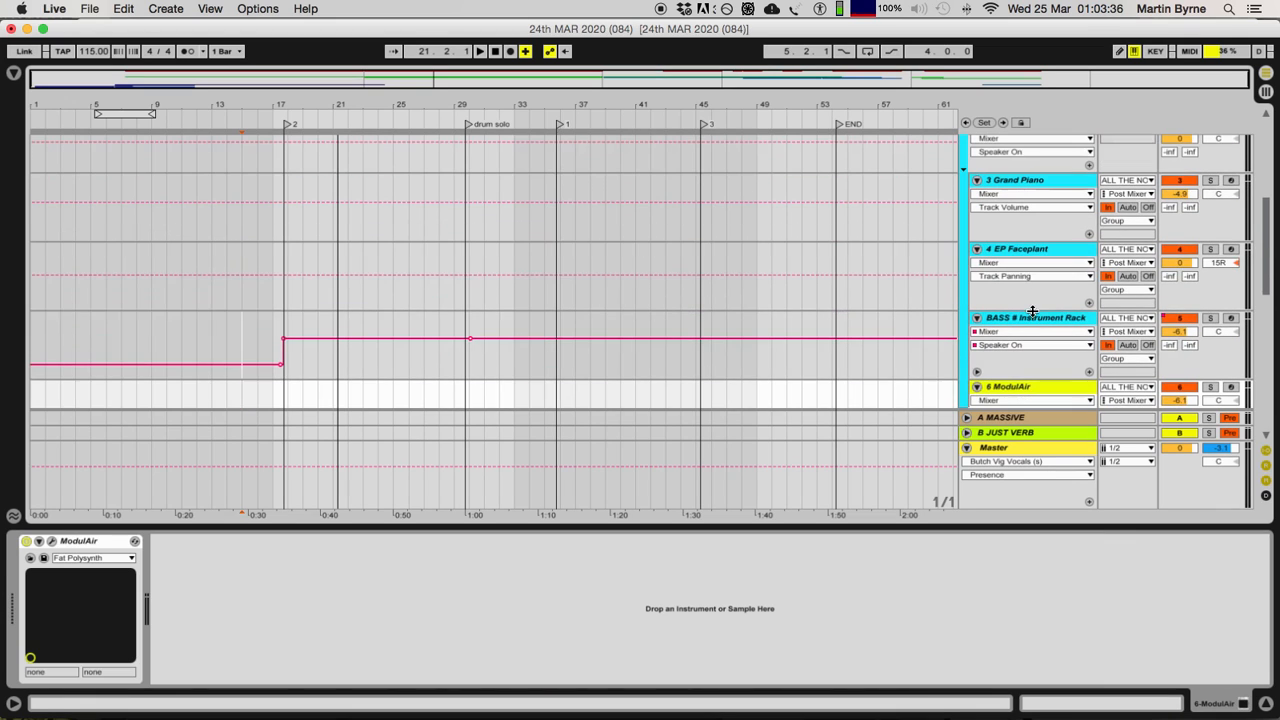
{"action": "left_click", "coordinate": [1000, 250]}
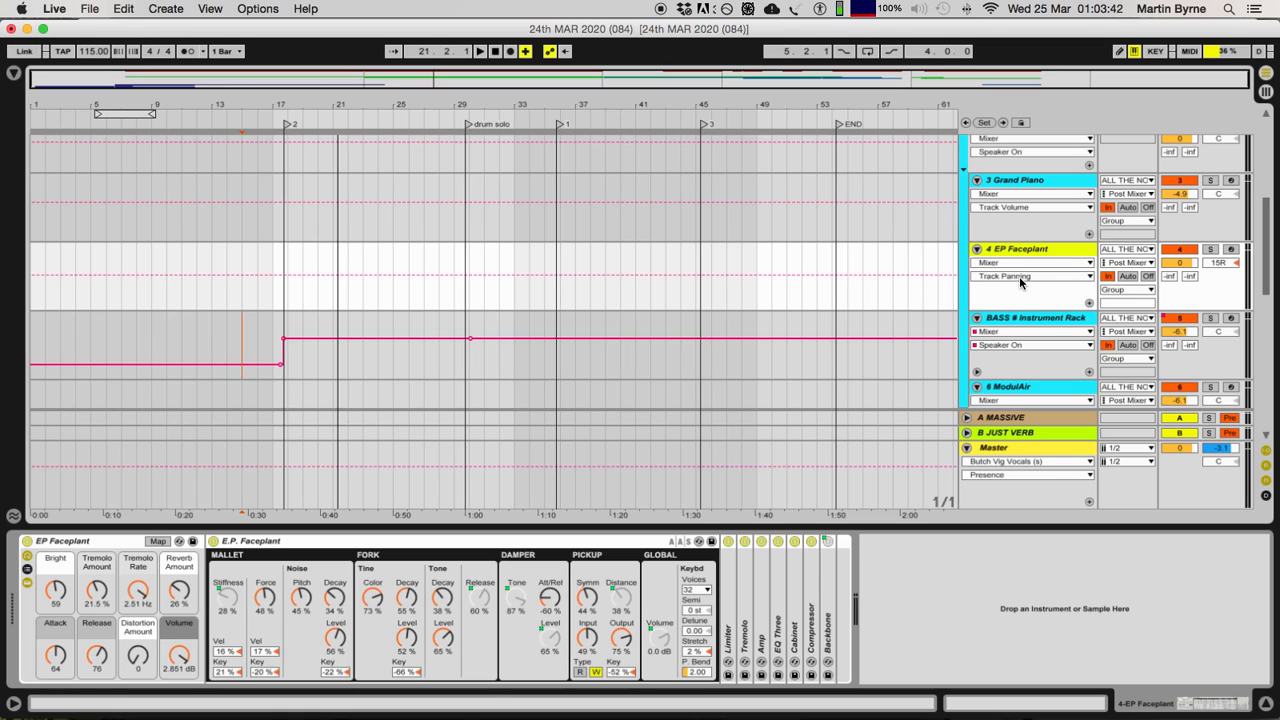
{"action": "scroll", "coordinate": [1019, 276], "scroll_direction": "down", "scroll_amount": 1}
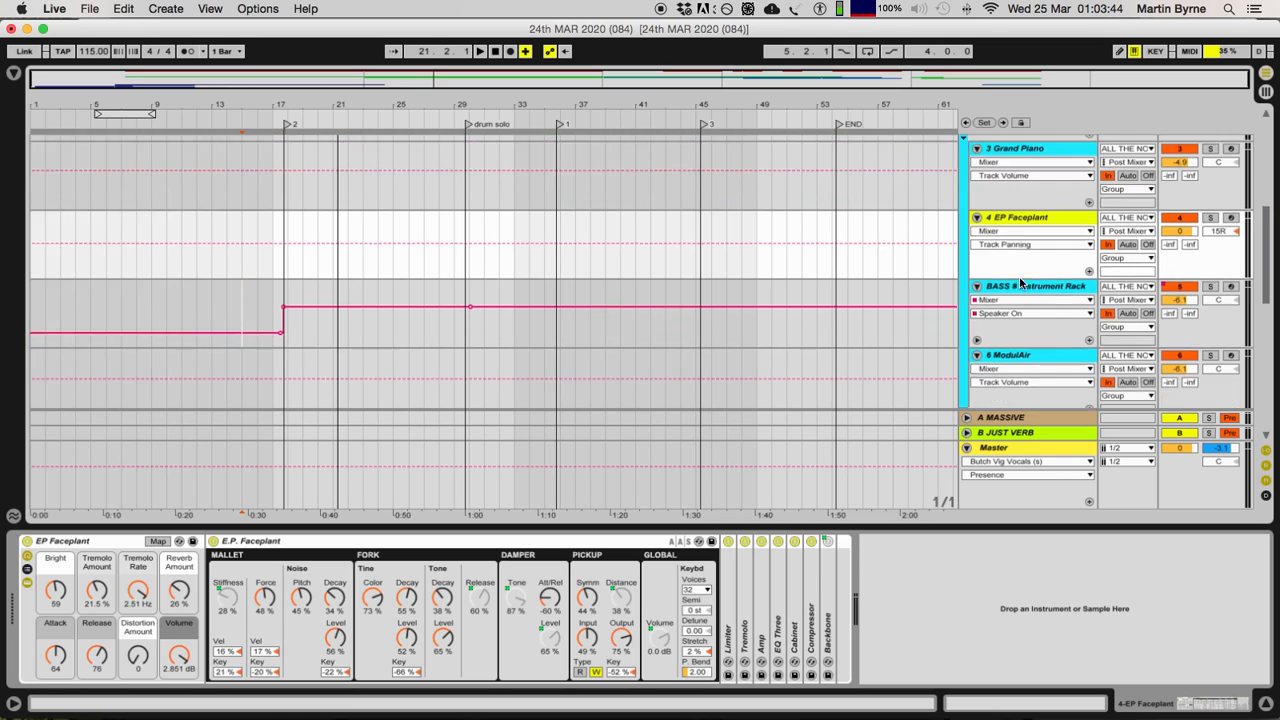
{"action": "left_click", "coordinate": [1023, 287]}
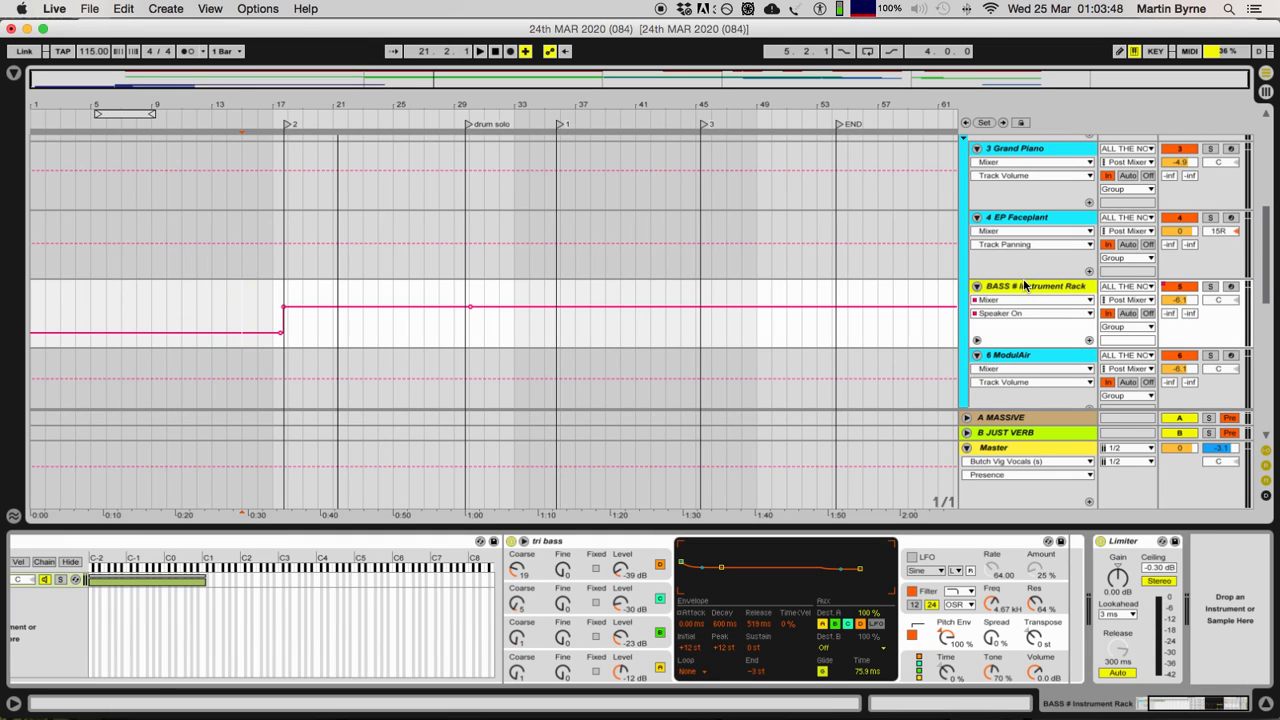
Step: Hide the device view and review the 4 EP Faceplant and BASS # Instrument Rack tracks alongside the drum clips
{"action": "left_click", "coordinate": [1266, 704]}
{"action": "scroll", "coordinate": [1109, 441], "scroll_direction": "up", "scroll_amount": 8}
{"action": "scroll", "coordinate": [1109, 441], "scroll_direction": "down", "scroll_amount": 11}
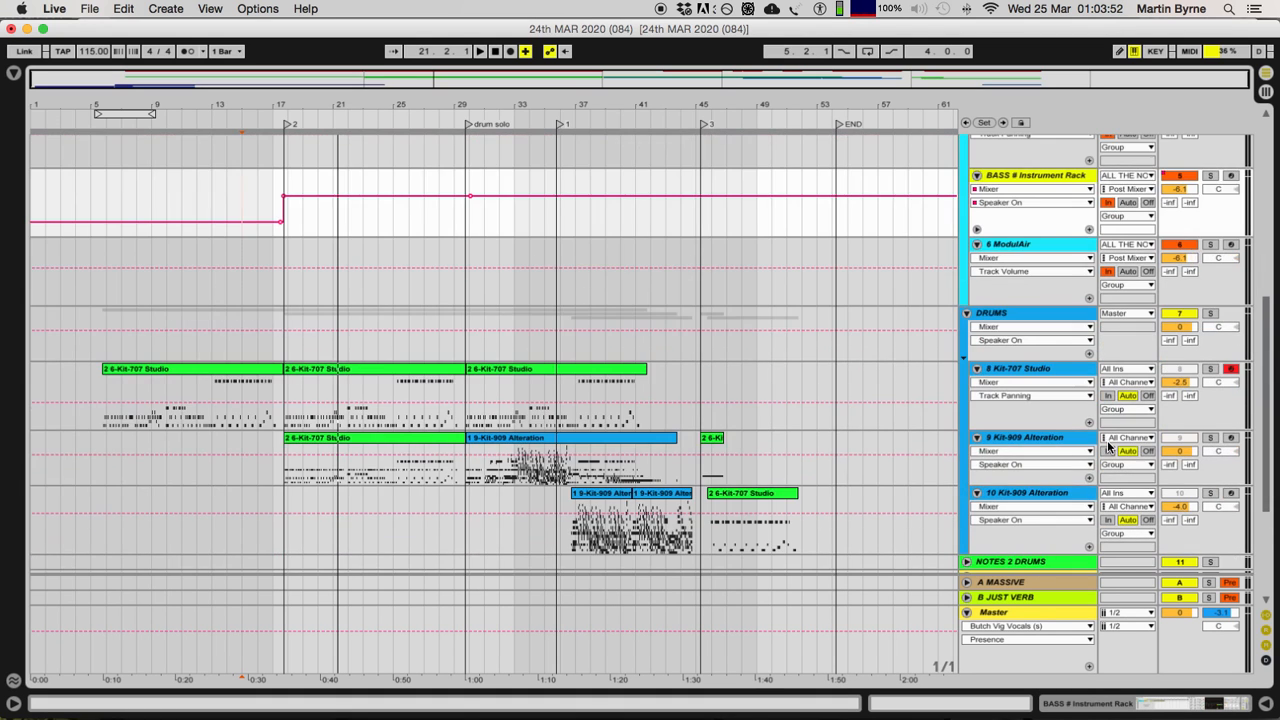
{"action": "scroll", "coordinate": [1090, 437], "scroll_direction": "up", "scroll_amount": 4}
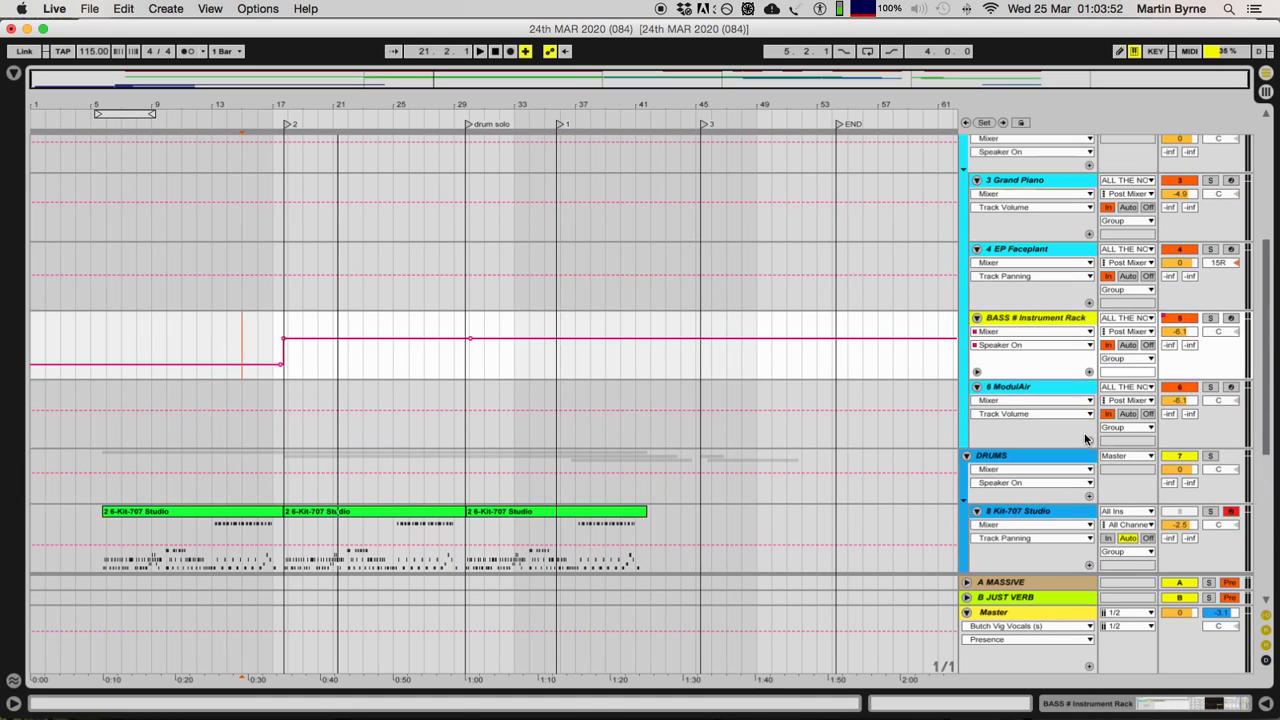
{"action": "left_click", "coordinate": [1025, 250]}
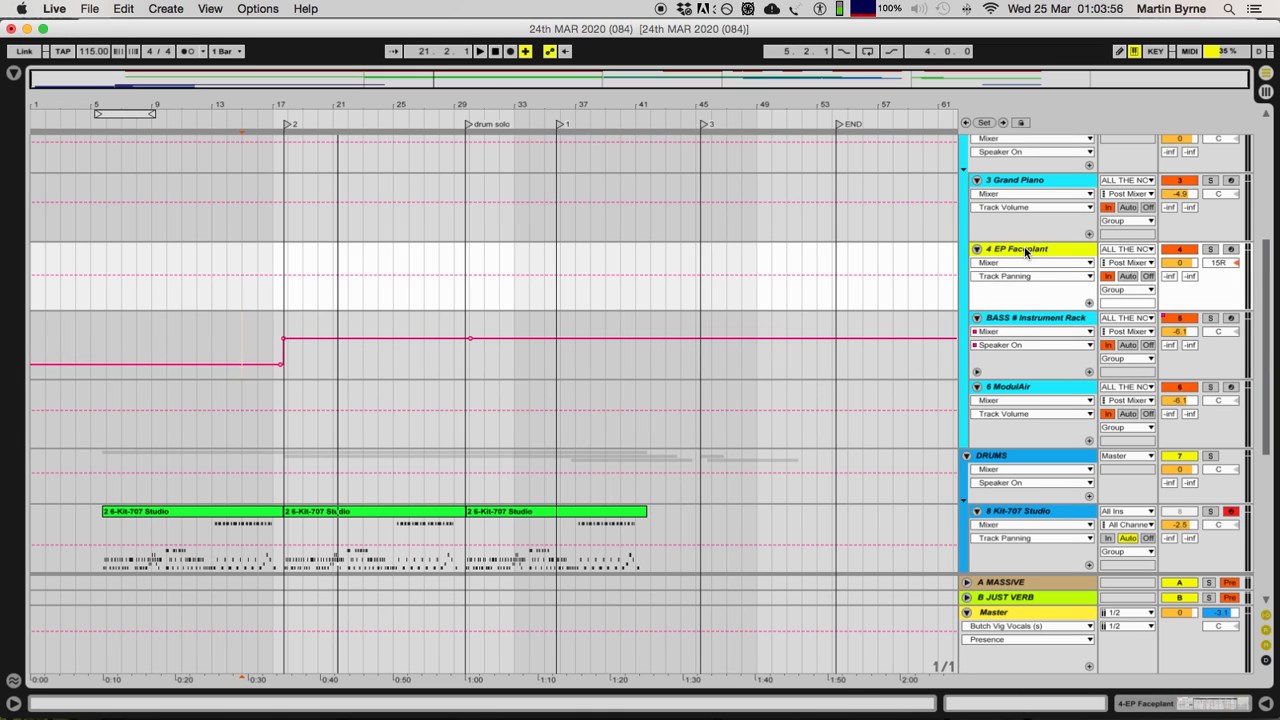
{"action": "left_click", "coordinate": [1025, 320]}
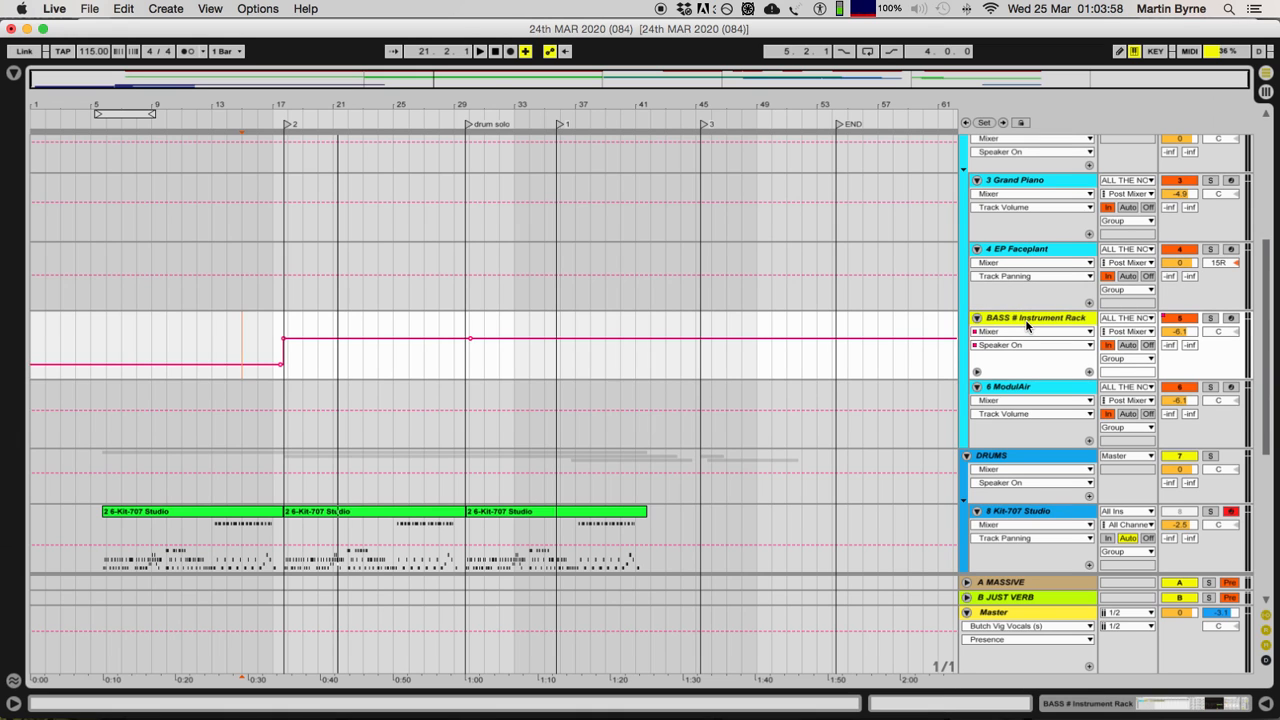
{"action": "scroll", "coordinate": [1025, 323], "scroll_direction": "down", "scroll_amount": 8}
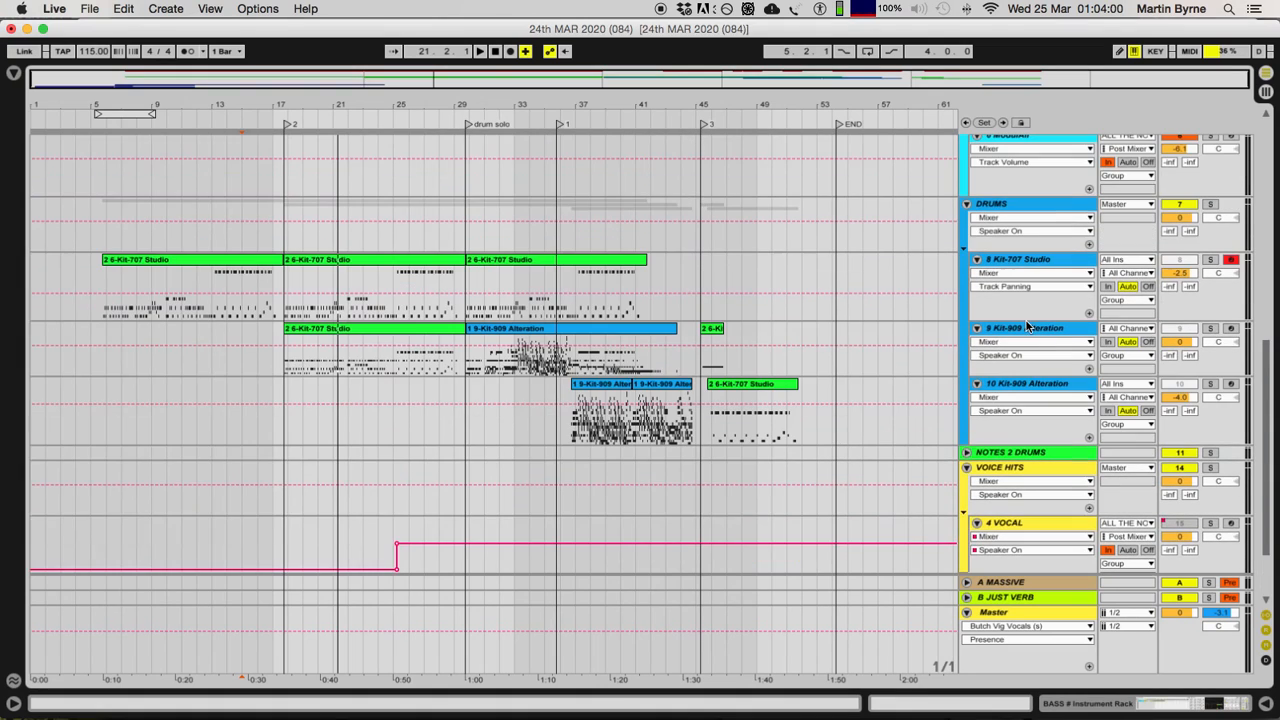
Step: Solo the DRUMS group and play the first 12-bar clip on the 8 Kit-707 Studio track from 5.4.1
{"action": "left_click", "coordinate": [165, 265]}
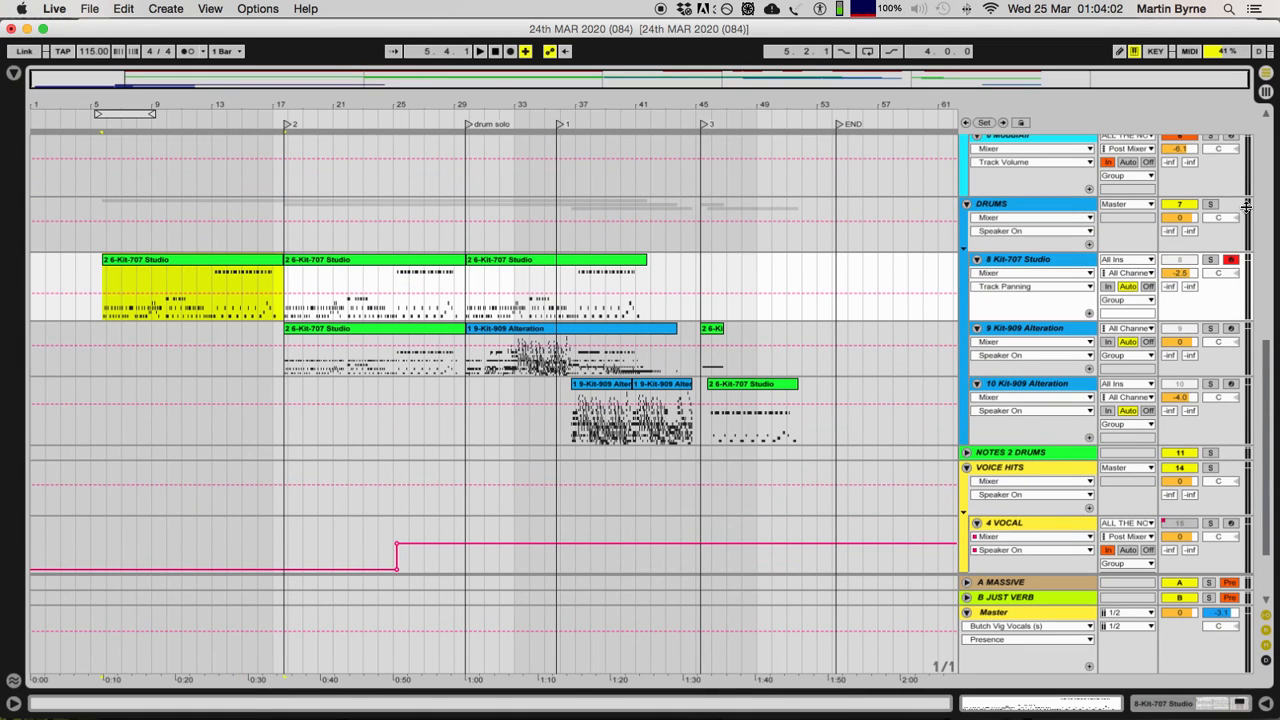
{"action": "left_click", "coordinate": [1212, 205]}
{"action": "key", "text": "space"}
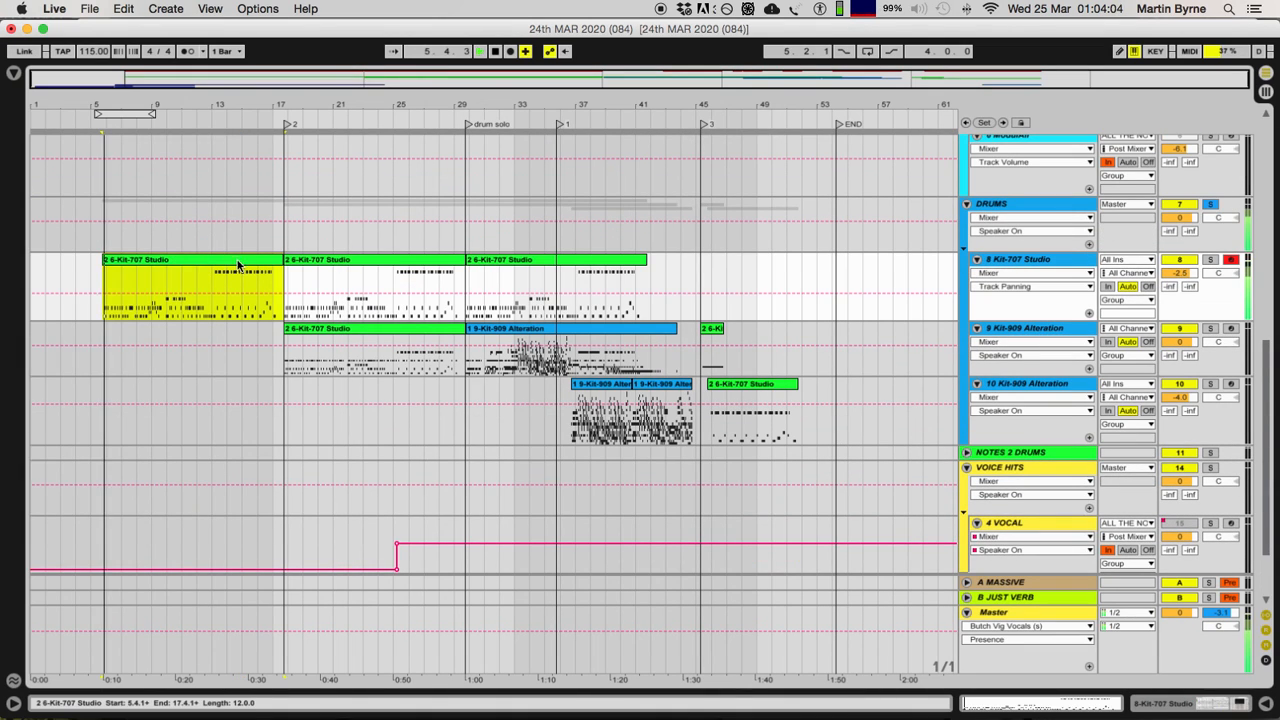
Step: Turn off solo on the DRUMS group and save the current Set
{"action": "scroll", "coordinate": [598, 292], "scroll_direction": "up", "scroll_amount": 2}
{"action": "left_click", "coordinate": [1210, 268]}
{"action": "key", "text": "super+s"}
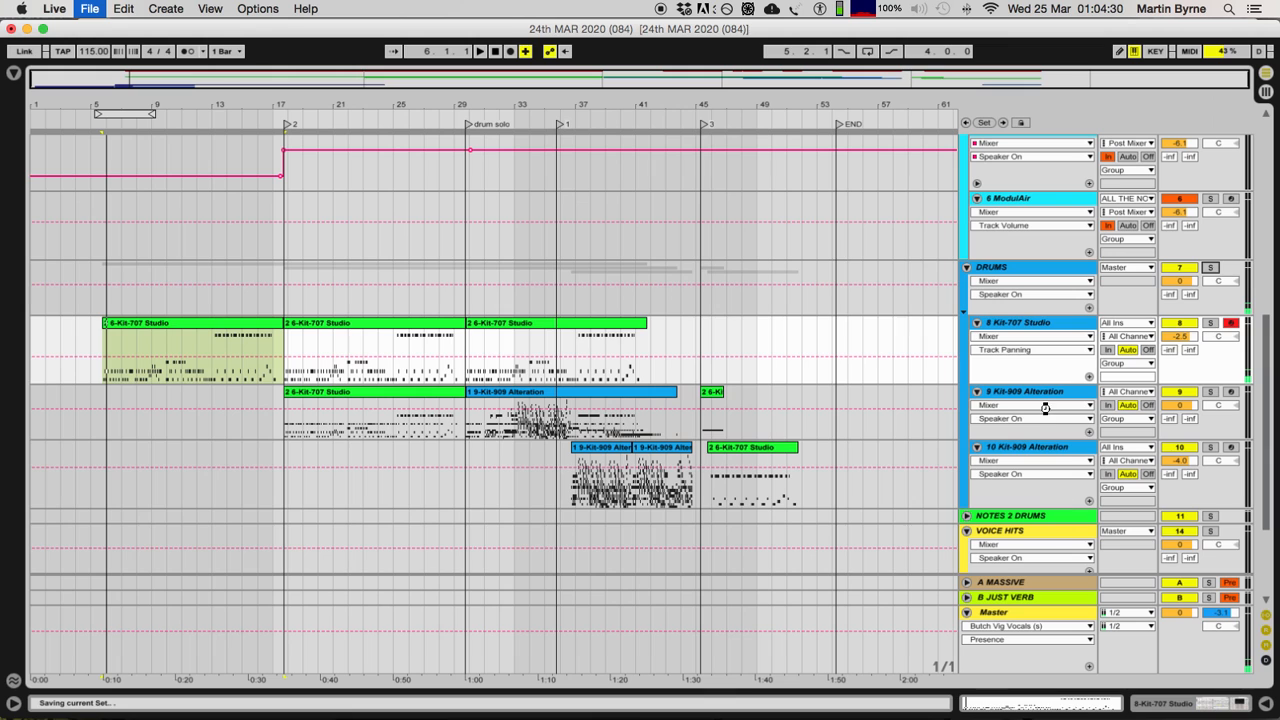
Step: Unfold the NOTES 2 DRUMS group and select its DRUM FEEDBACK and 13 Kit-909 Alteration tracks in turn
{"action": "scroll", "coordinate": [1003, 420], "scroll_direction": "down", "scroll_amount": 4}
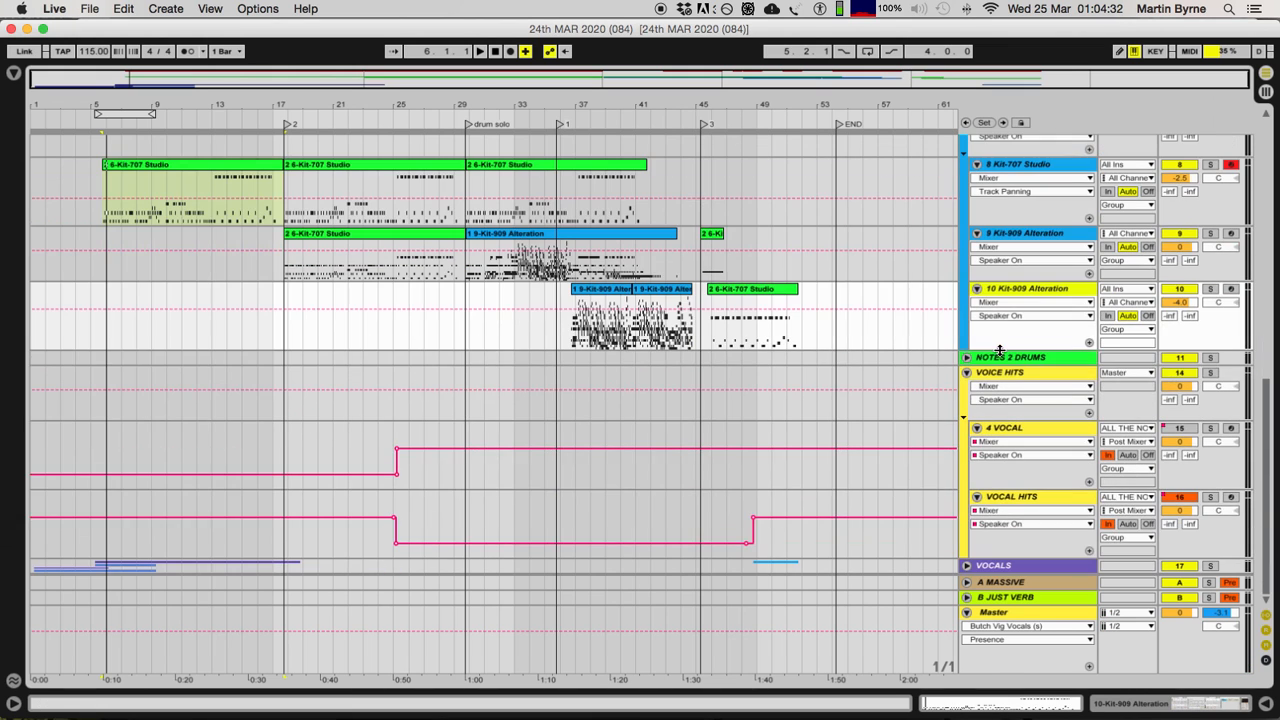
{"action": "double_click", "coordinate": [1014, 358]}
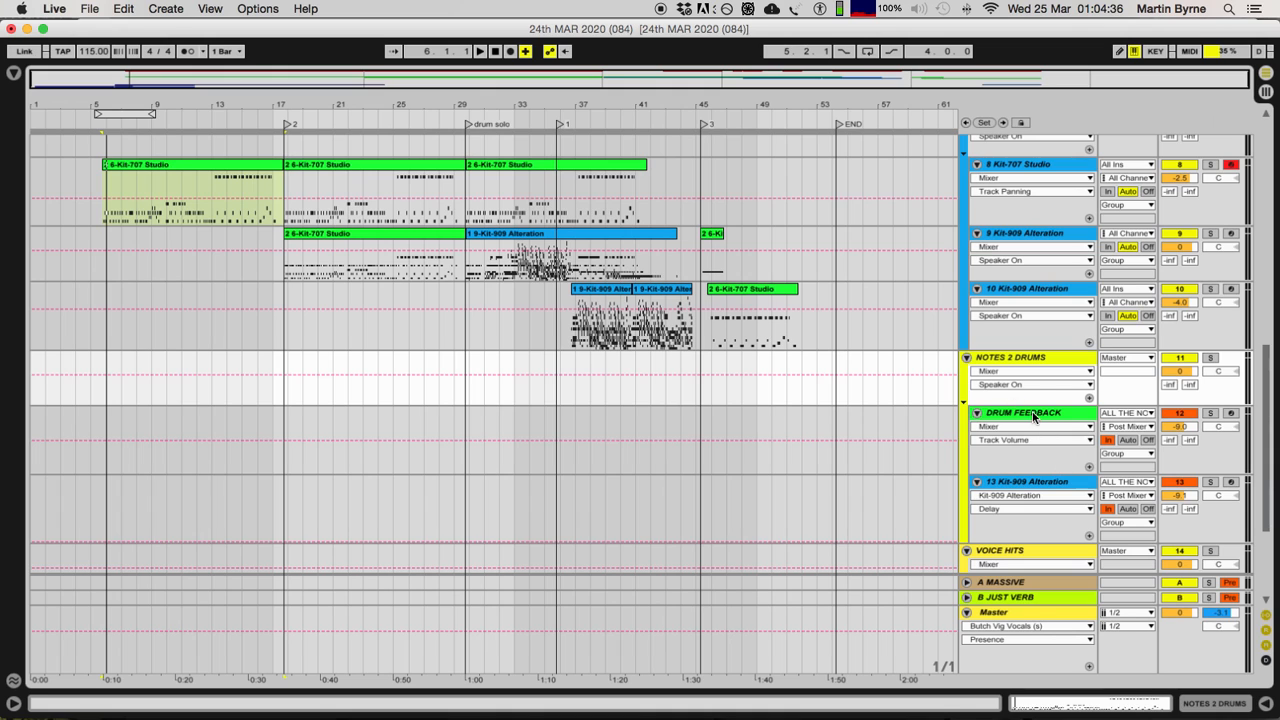
{"action": "left_click", "coordinate": [1034, 418]}
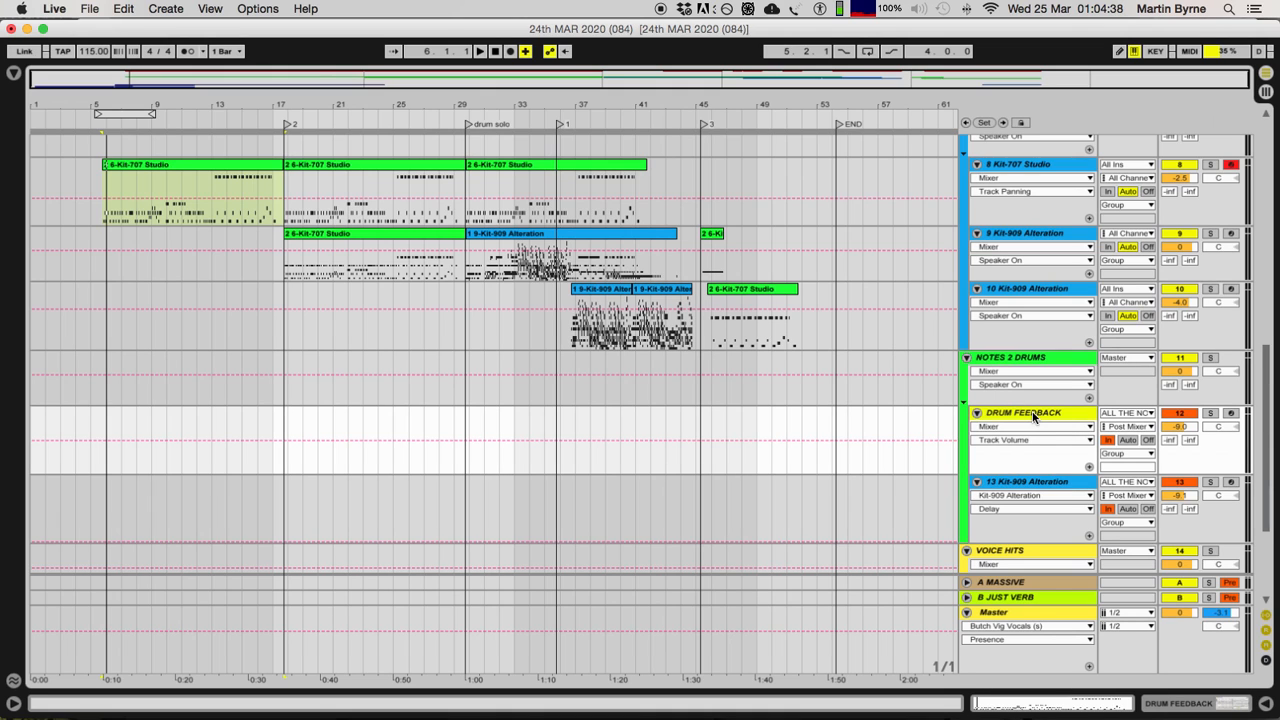
{"action": "left_click", "coordinate": [1036, 485]}
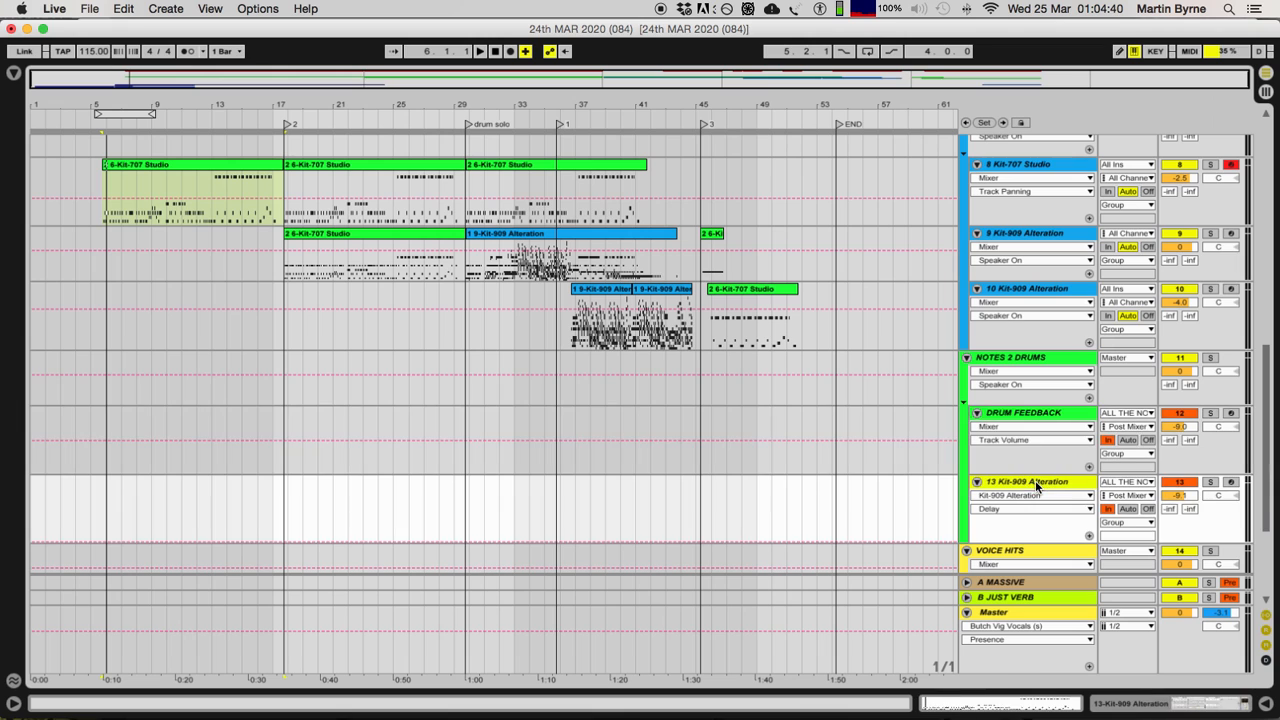
{"action": "left_click", "coordinate": [1030, 415]}
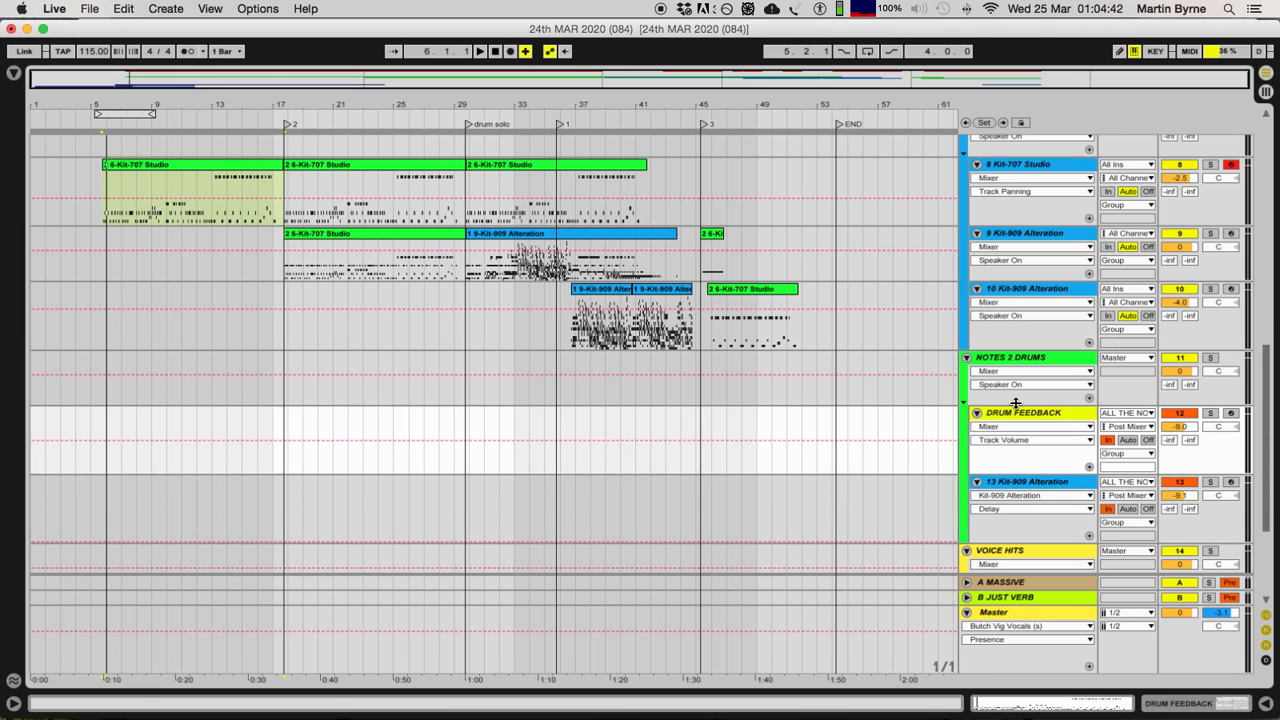
Step: Select all the clips on the ALL THE NOTES track, from 5.4.1 to 51.4.1
{"action": "scroll", "coordinate": [1016, 403], "scroll_direction": "up", "scroll_amount": 10}
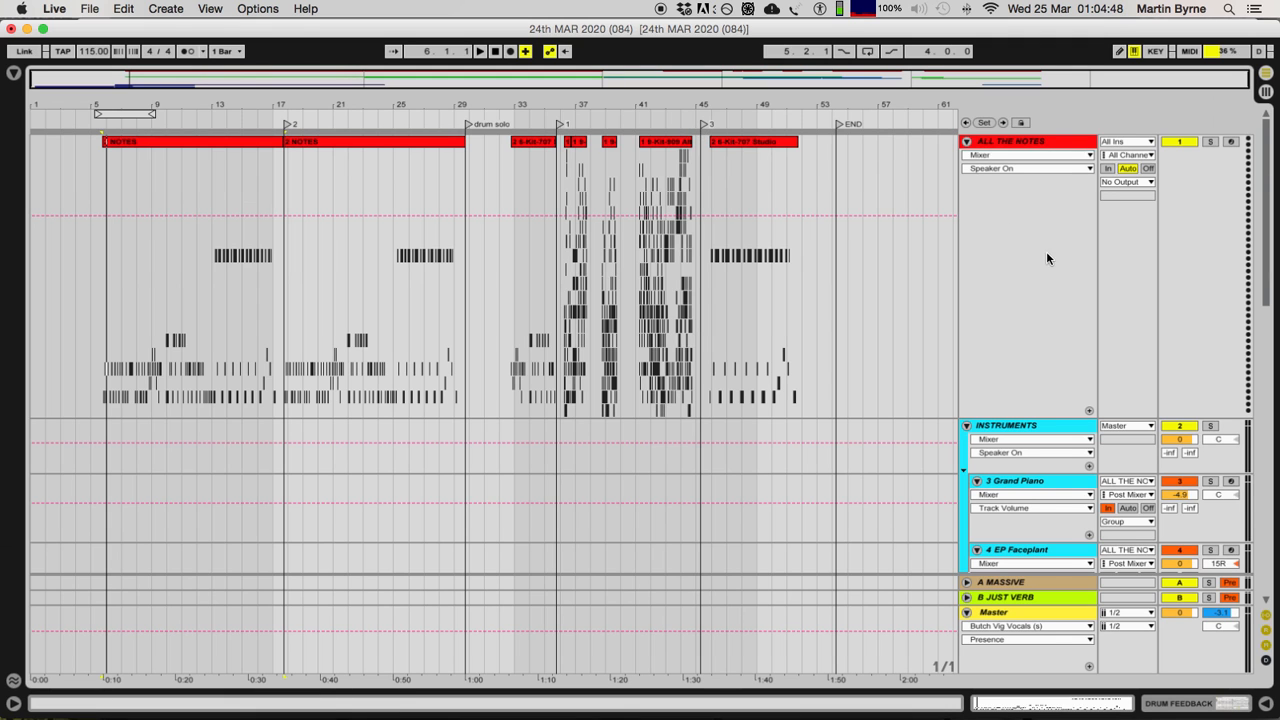
{"action": "scroll", "coordinate": [1041, 246], "scroll_direction": "down", "scroll_amount": 10}
{"action": "scroll", "coordinate": [1035, 300], "scroll_direction": "up", "scroll_amount": 2}
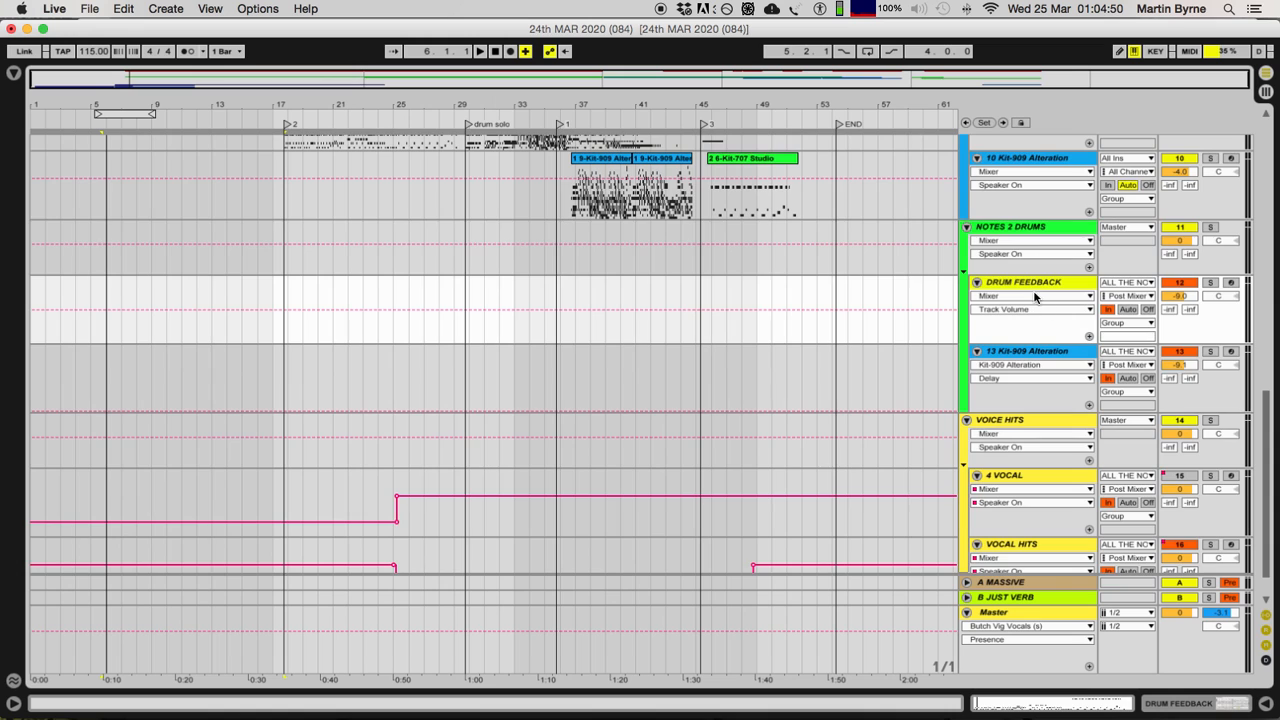
{"action": "scroll", "coordinate": [1030, 280], "scroll_direction": "up", "scroll_amount": 8}
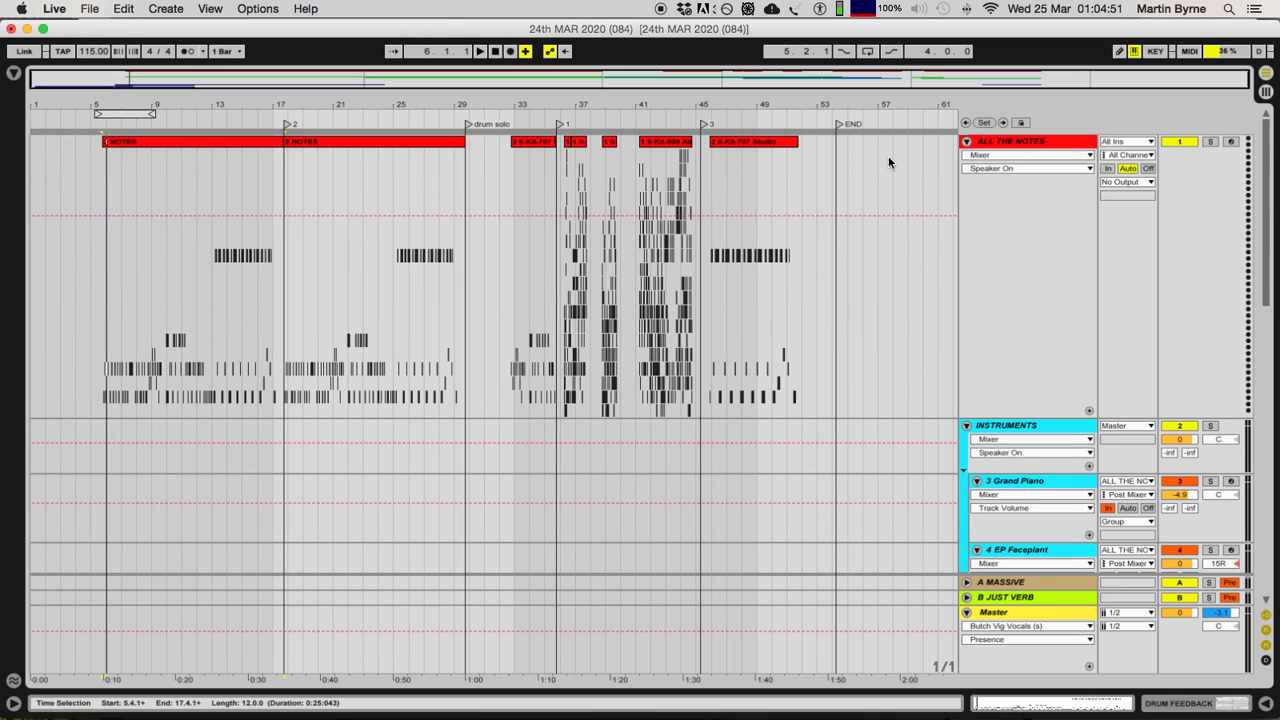
{"action": "left_click", "coordinate": [184, 141]}
{"action": "left_click", "coordinate": [766, 145], "text": "shift"}
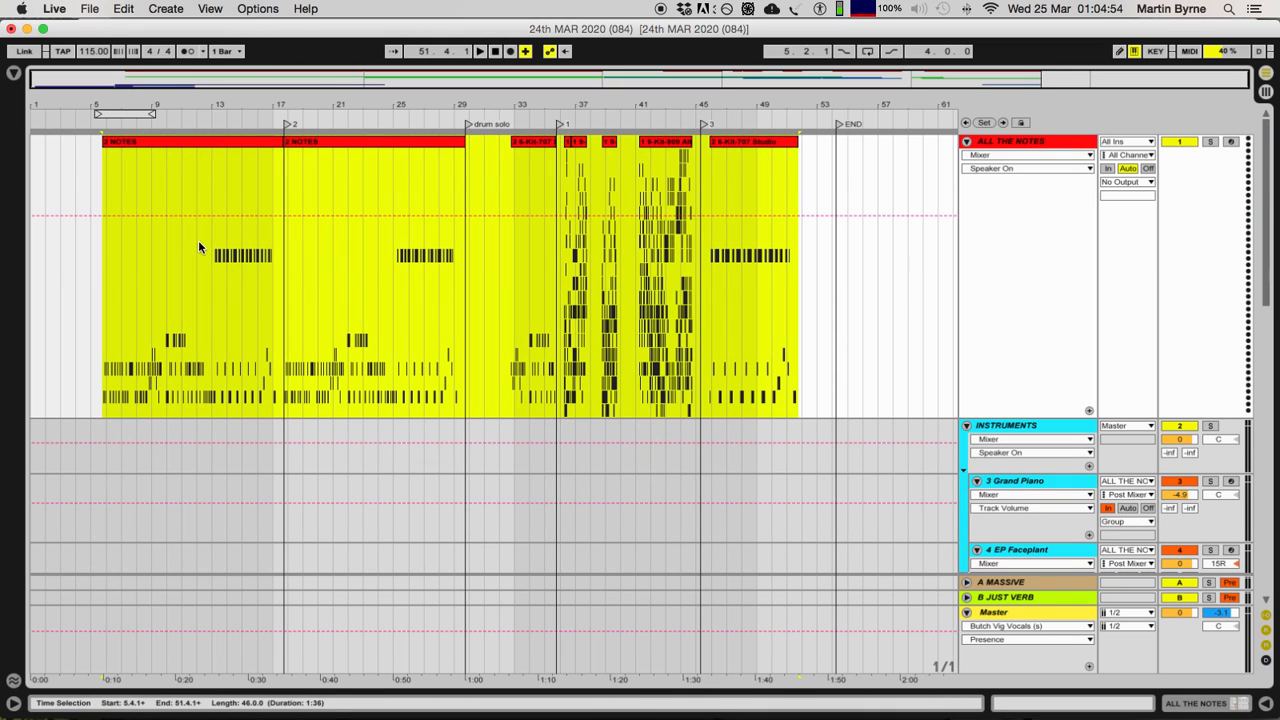
Step: Select the DRUM FEEDBACK track, then compare it with each of the three 12-bar clips on the 8 Kit-707 Studio track
{"action": "scroll", "coordinate": [1018, 273], "scroll_direction": "down", "scroll_amount": 10}
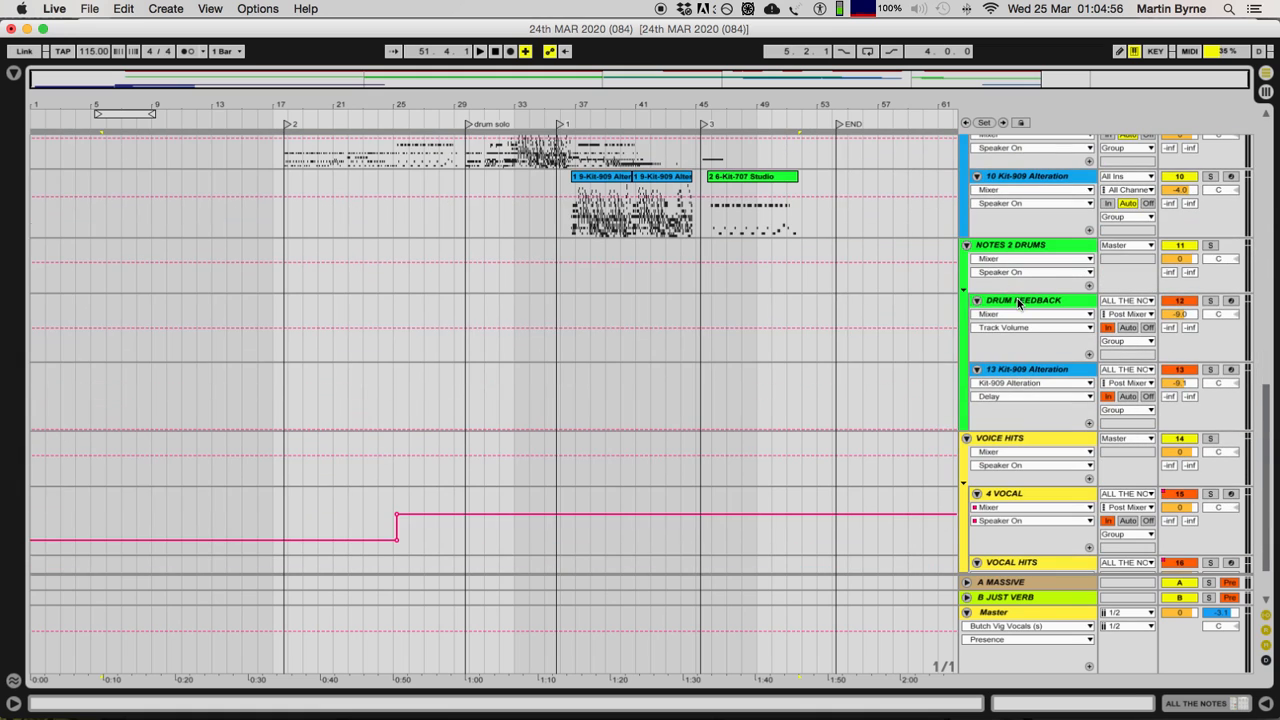
{"action": "left_click", "coordinate": [1018, 304]}
{"action": "scroll", "coordinate": [1017, 301], "scroll_direction": "up", "scroll_amount": 3}
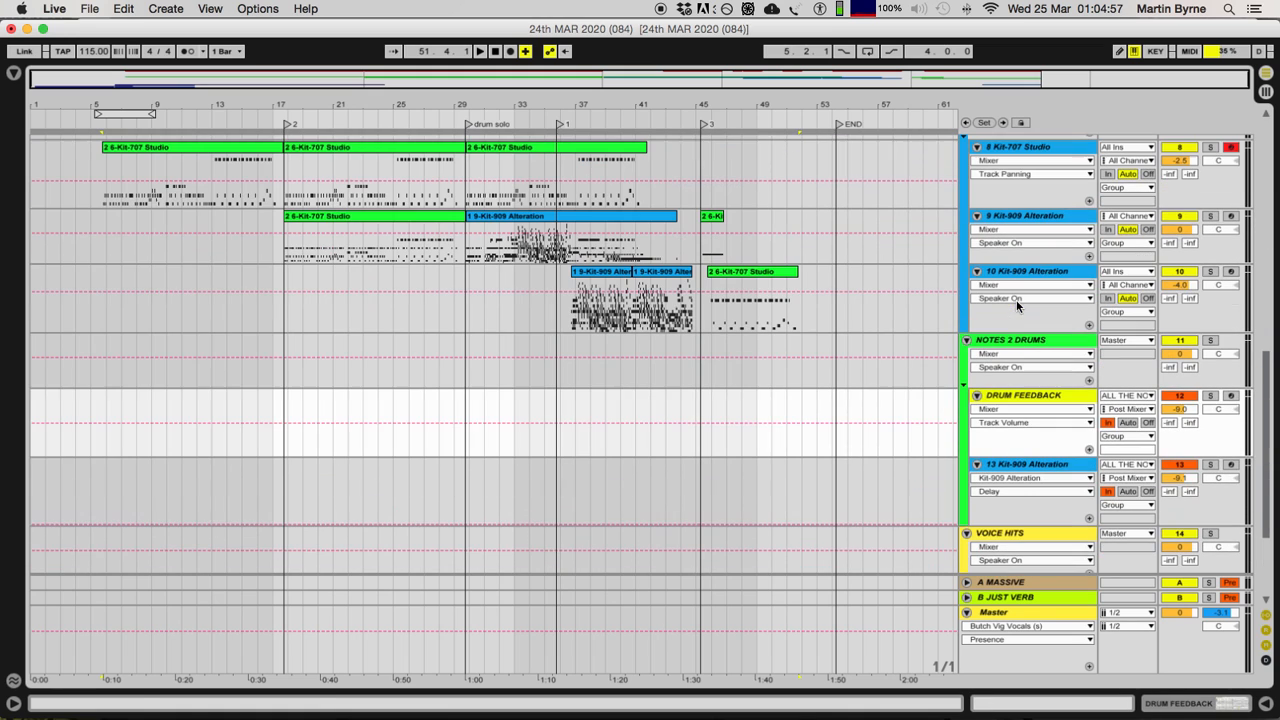
{"action": "left_click", "coordinate": [183, 145]}
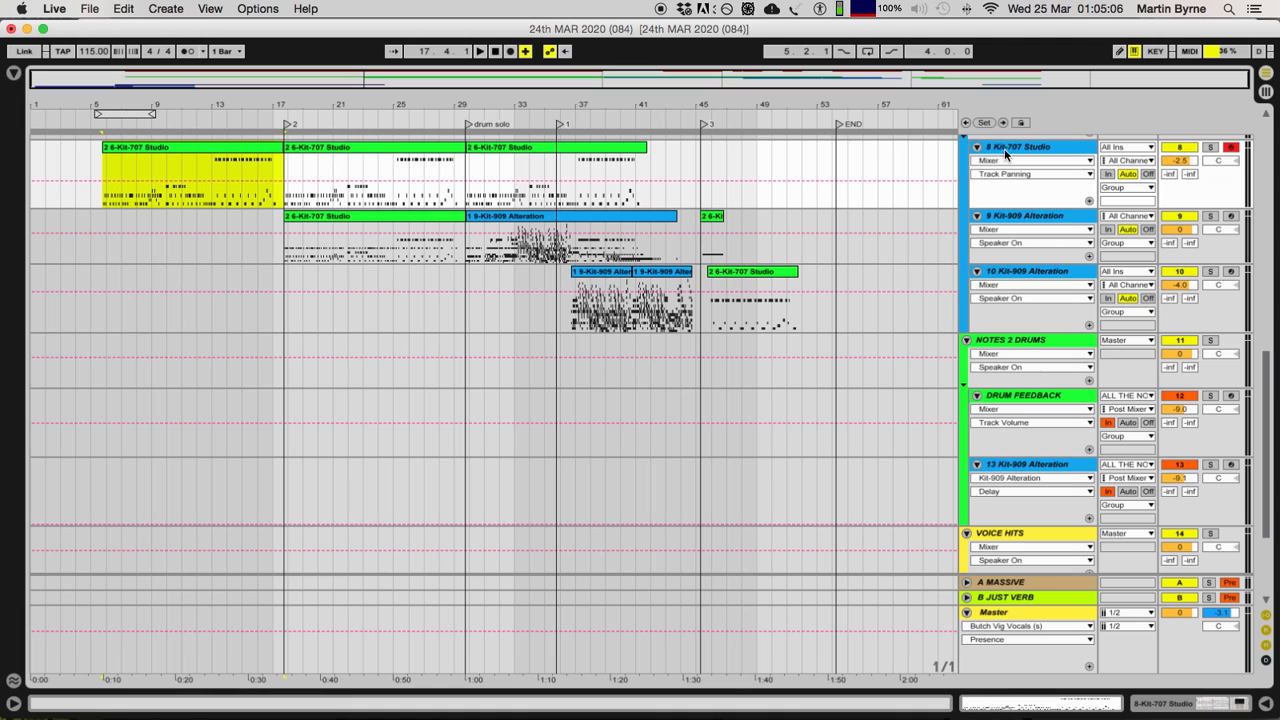
{"action": "left_click", "coordinate": [400, 158]}
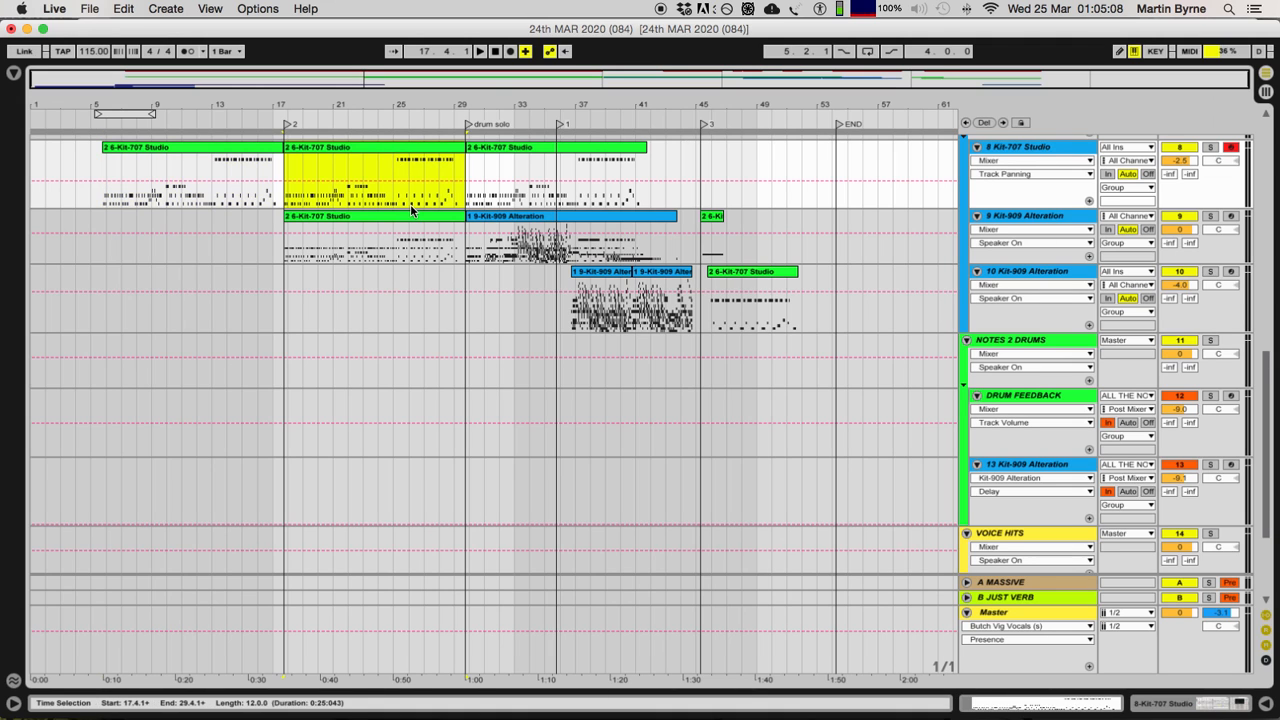
{"action": "left_click", "coordinate": [414, 212]}
{"action": "left_click", "coordinate": [554, 216]}
{"action": "left_click", "coordinate": [550, 155]}
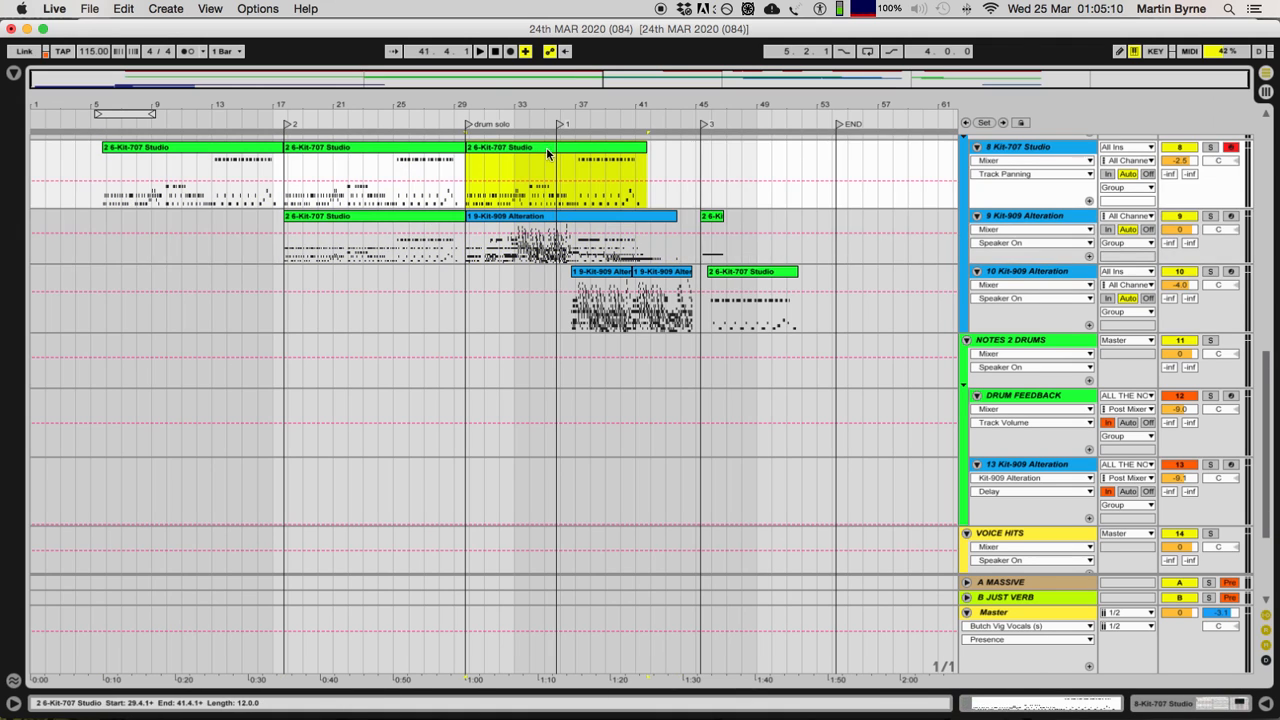
Step: Select the DRUM FEEDBACK track and show its device chain
{"action": "scroll", "coordinate": [1035, 318], "scroll_direction": "down", "scroll_amount": 2}
{"action": "left_click", "coordinate": [1032, 366]}
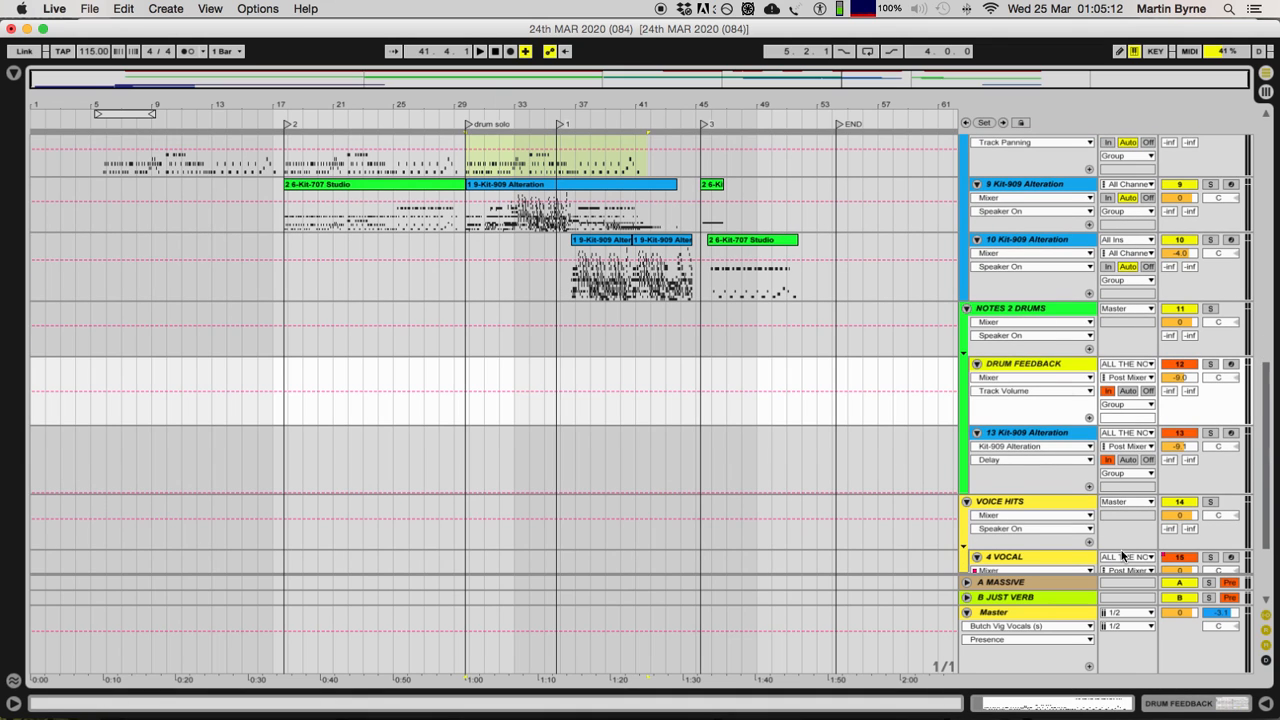
{"action": "left_click", "coordinate": [1165, 703]}
{"action": "scroll", "coordinate": [1016, 217], "scroll_direction": "down", "scroll_amount": 6}
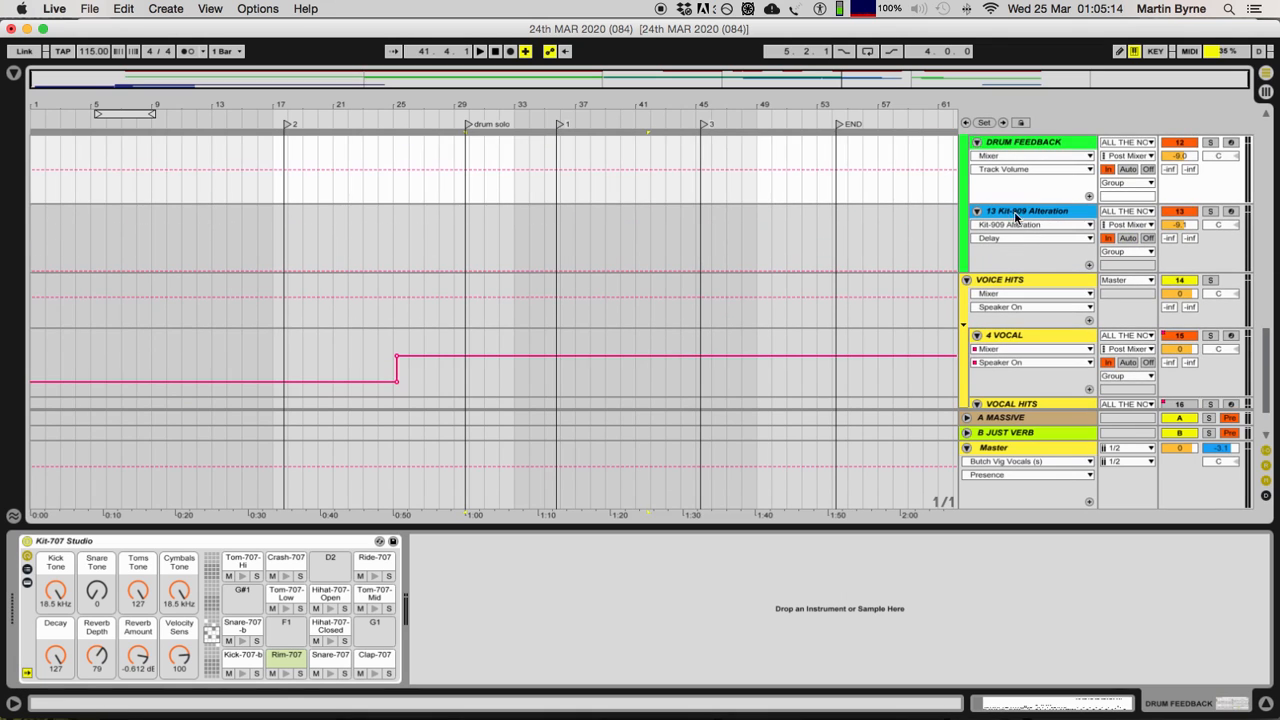
Step: Select every clip on the ALL THE NOTES track between 5.4.1 and 51.4.1, then select the track itself
{"action": "scroll", "coordinate": [1032, 248], "scroll_direction": "down", "scroll_amount": 5}
{"action": "left_click", "coordinate": [203, 145]}
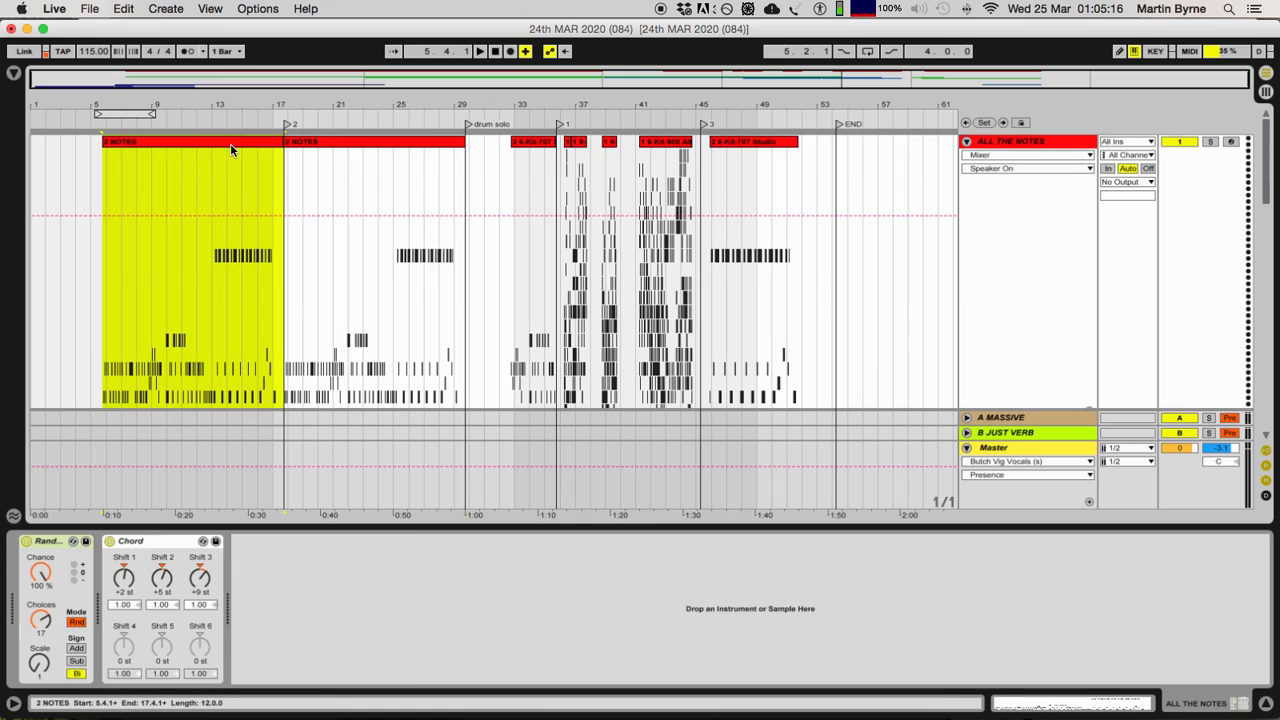
{"action": "left_click", "coordinate": [775, 151], "text": "shift"}
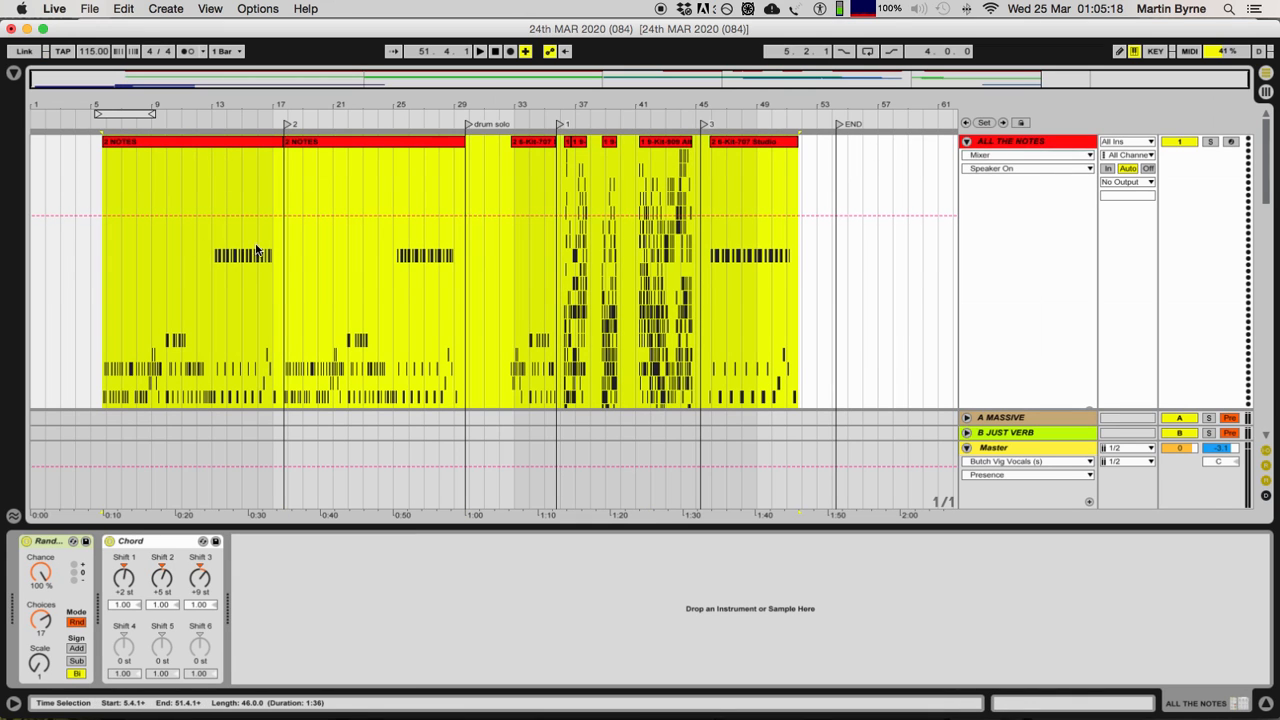
{"action": "left_click", "coordinate": [1023, 140]}
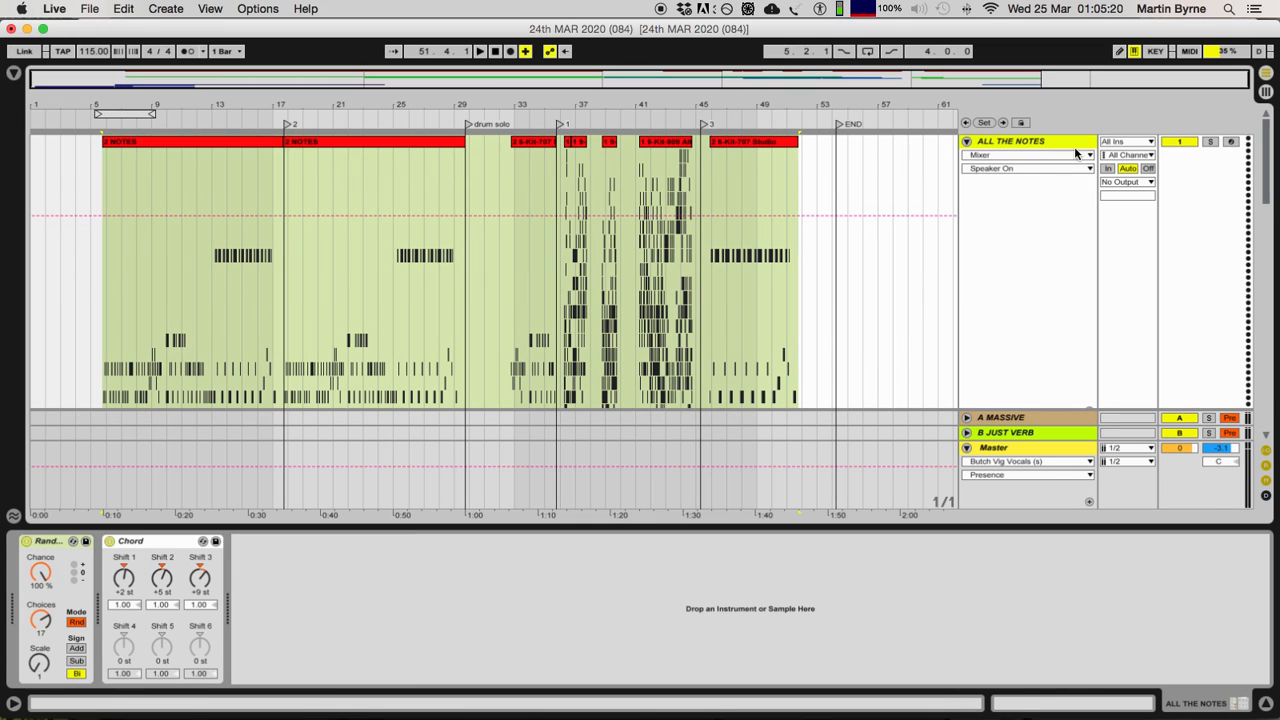
Step: Select the 13 Kit-909 Alteration track, then show the device chain of the DRUM FEEDBACK track
{"action": "scroll", "coordinate": [1078, 157], "scroll_direction": "down", "scroll_amount": 10}
{"action": "scroll", "coordinate": [1040, 196], "scroll_direction": "up", "scroll_amount": 2}
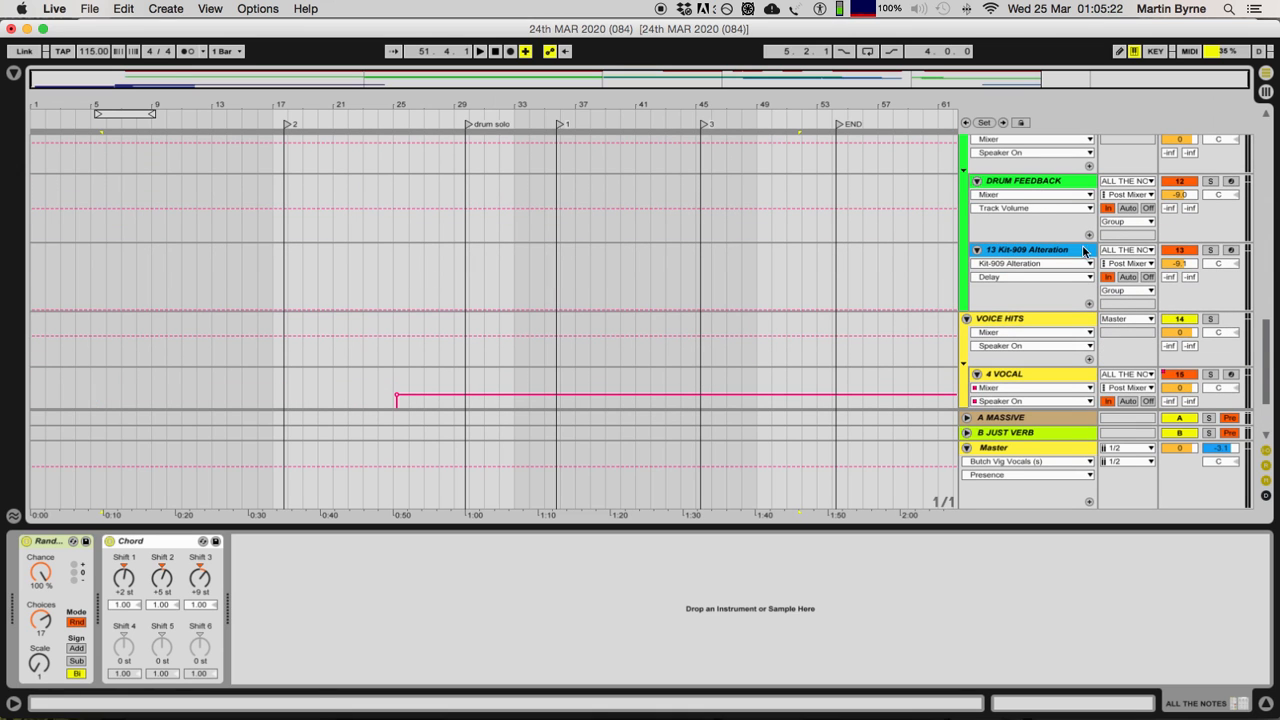
{"action": "left_click", "coordinate": [1058, 257]}
{"action": "left_click", "coordinate": [1036, 190]}
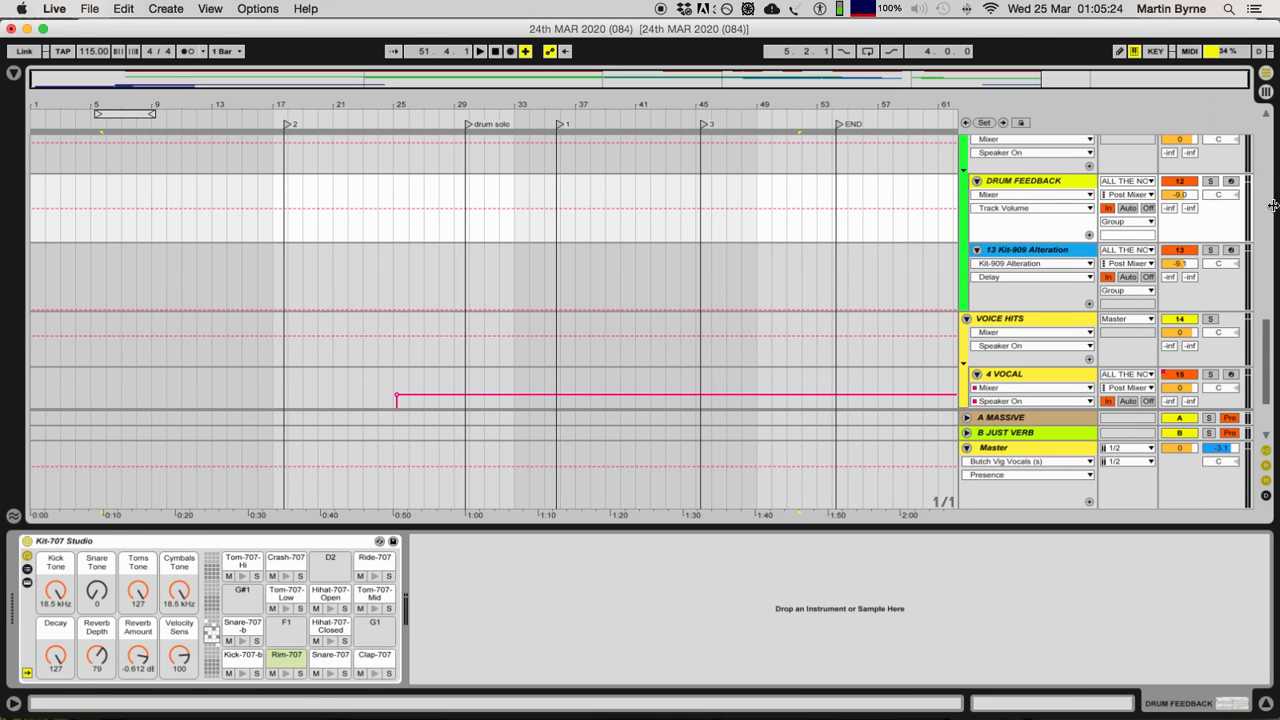
Step: Solo the DRUM FEEDBACK and 13 Kit-909 Alteration tracks in the NOTES 2 DRUMS group
{"action": "left_click", "coordinate": [1210, 181]}
{"action": "scroll", "coordinate": [1207, 205], "scroll_direction": "up", "scroll_amount": 2}
{"action": "scroll", "coordinate": [1206, 212], "scroll_direction": "up", "scroll_amount": 10}
{"action": "left_click", "coordinate": [1211, 141]}
{"action": "scroll", "coordinate": [1226, 192], "scroll_direction": "down", "scroll_amount": 10}
{"action": "scroll", "coordinate": [1219, 241], "scroll_direction": "down", "scroll_amount": 5}
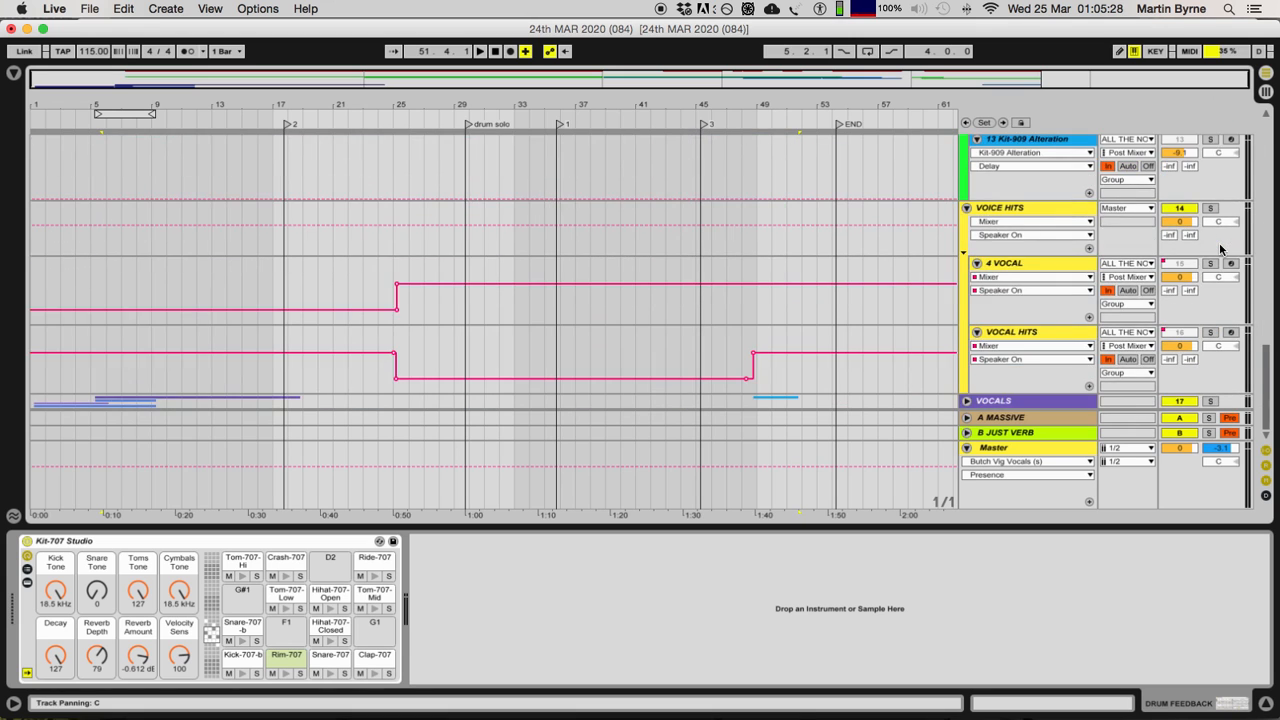
Step: Play the ALL THE NOTES clips from 5.4.1 and watch the soloed DRUM FEEDBACK and 13 Kit-909 Alteration tracks respond
{"action": "scroll", "coordinate": [1214, 244], "scroll_direction": "up", "scroll_amount": 2}
{"action": "scroll", "coordinate": [117, 282], "scroll_direction": "up", "scroll_amount": 5}
{"action": "scroll", "coordinate": [117, 282], "scroll_direction": "up", "scroll_amount": 10}
{"action": "left_click", "coordinate": [133, 150]}
{"action": "scroll", "coordinate": [397, 260], "scroll_direction": "down", "scroll_amount": 15}
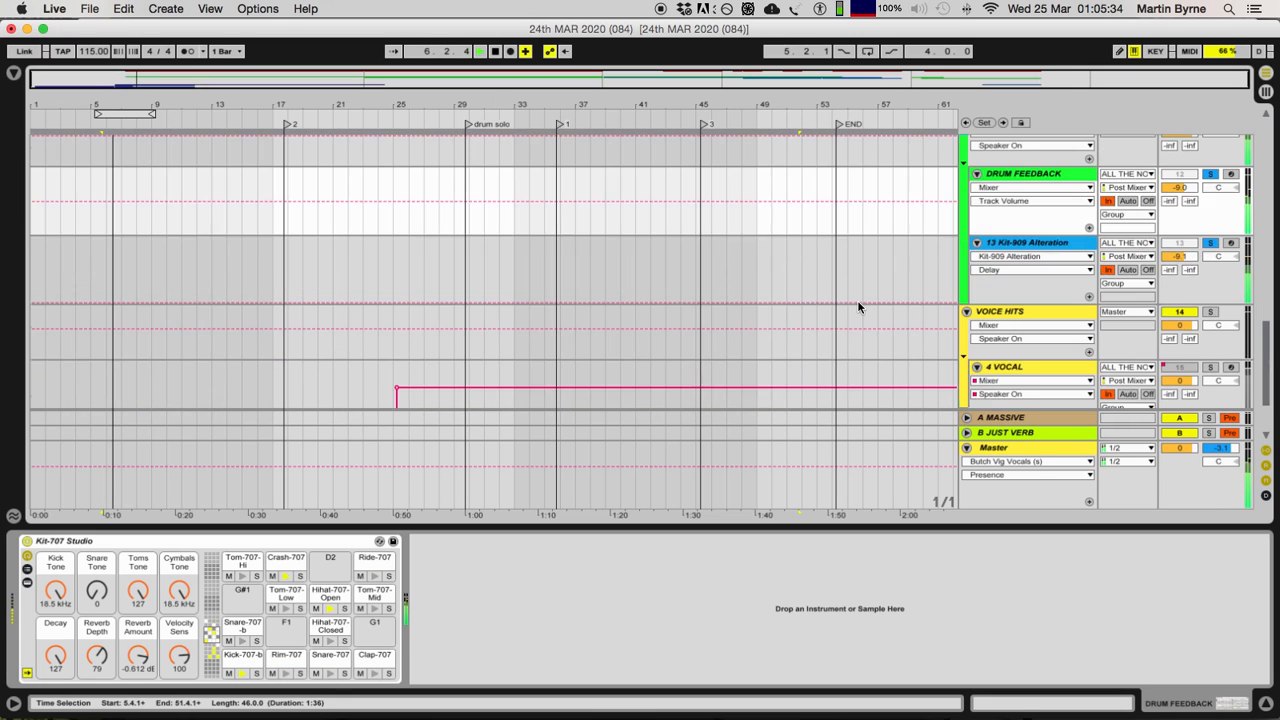
{"action": "scroll", "coordinate": [859, 302], "scroll_direction": "up", "scroll_amount": 3}
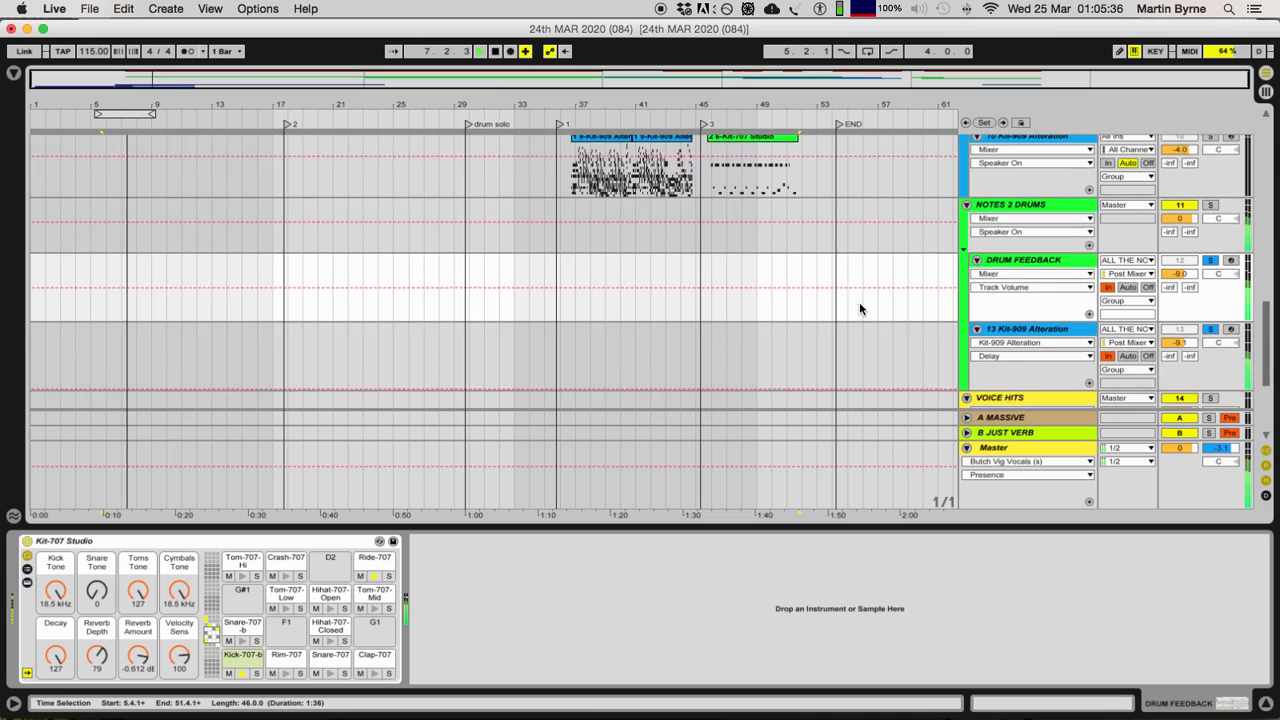
{"action": "scroll", "coordinate": [859, 302], "scroll_direction": "down", "scroll_amount": 2}
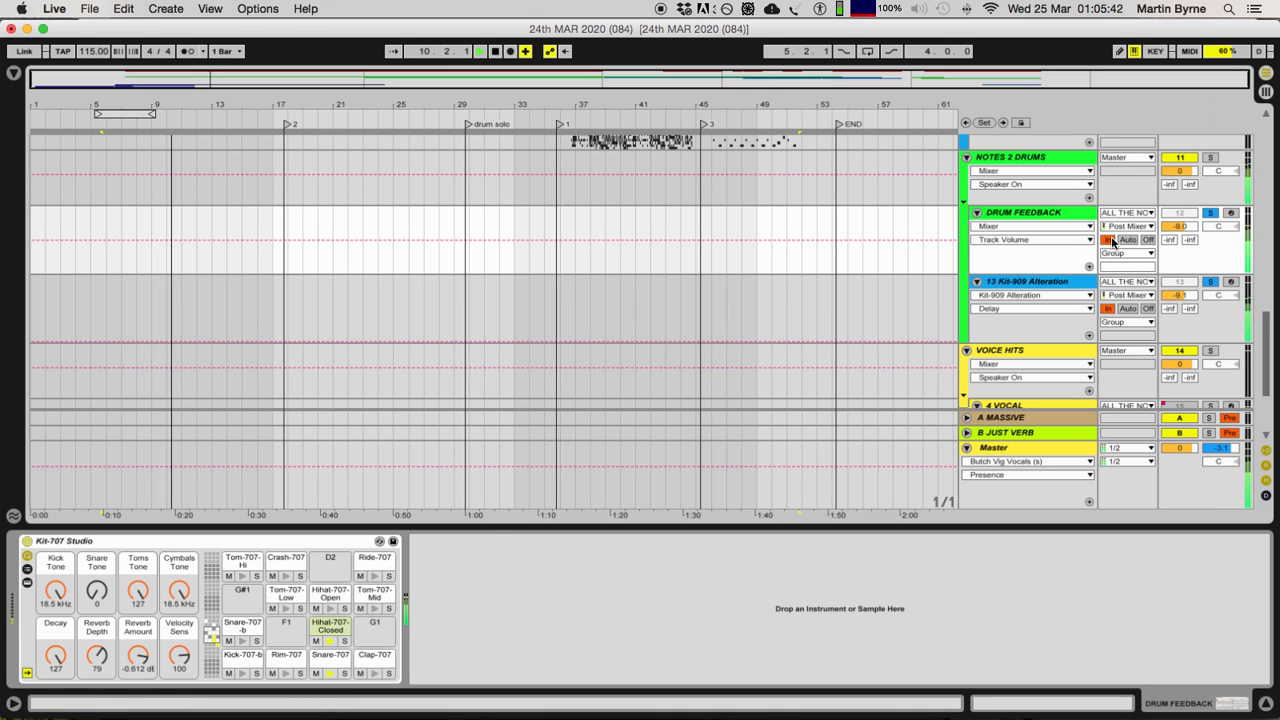
Step: Inspect the higher and main pad ranges of the DRUM FEEDBACK track's Kit-707 Studio rack, then play the arrangement through it
{"action": "left_click", "coordinate": [1028, 216]}
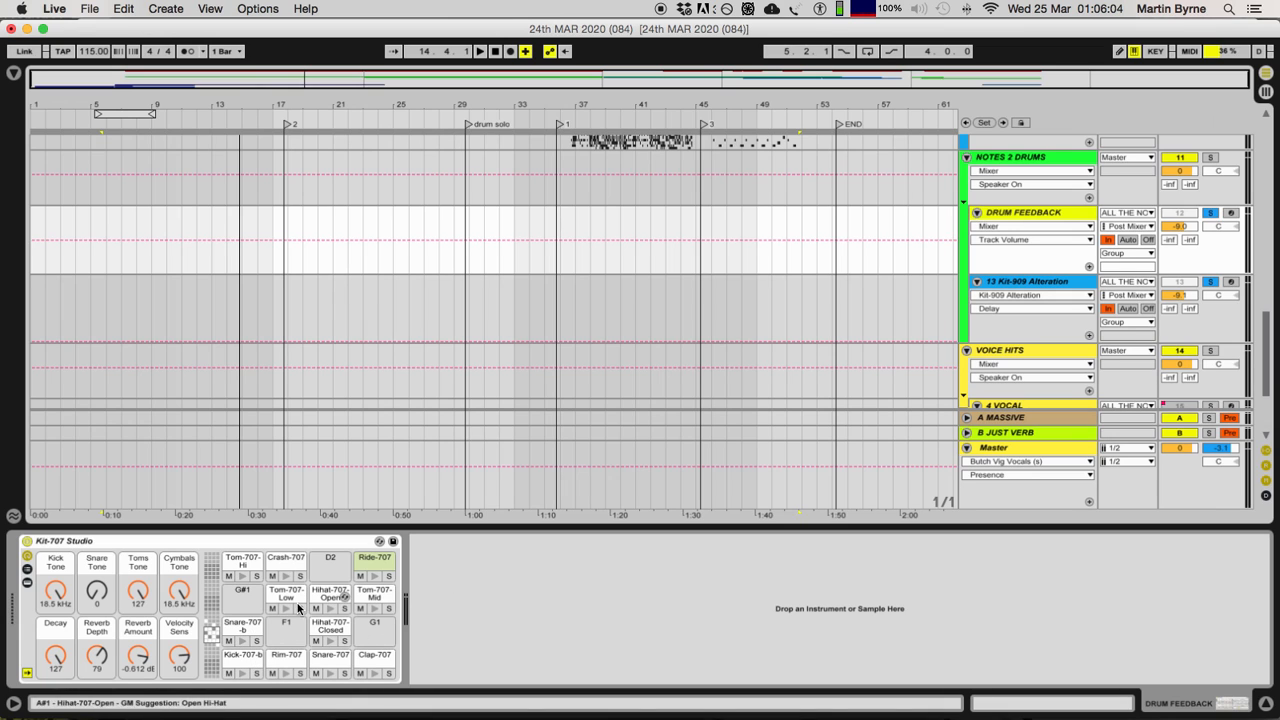
{"action": "left_click", "coordinate": [211, 625]}
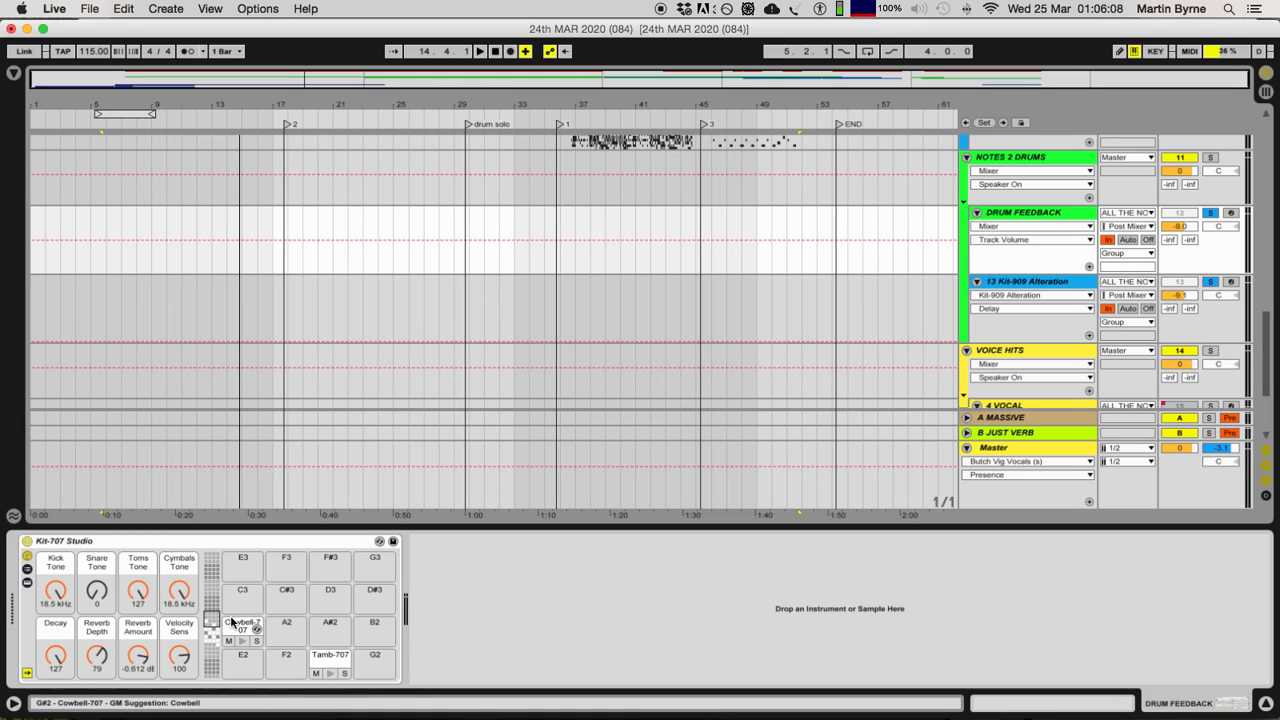
{"action": "left_click", "coordinate": [212, 633]}
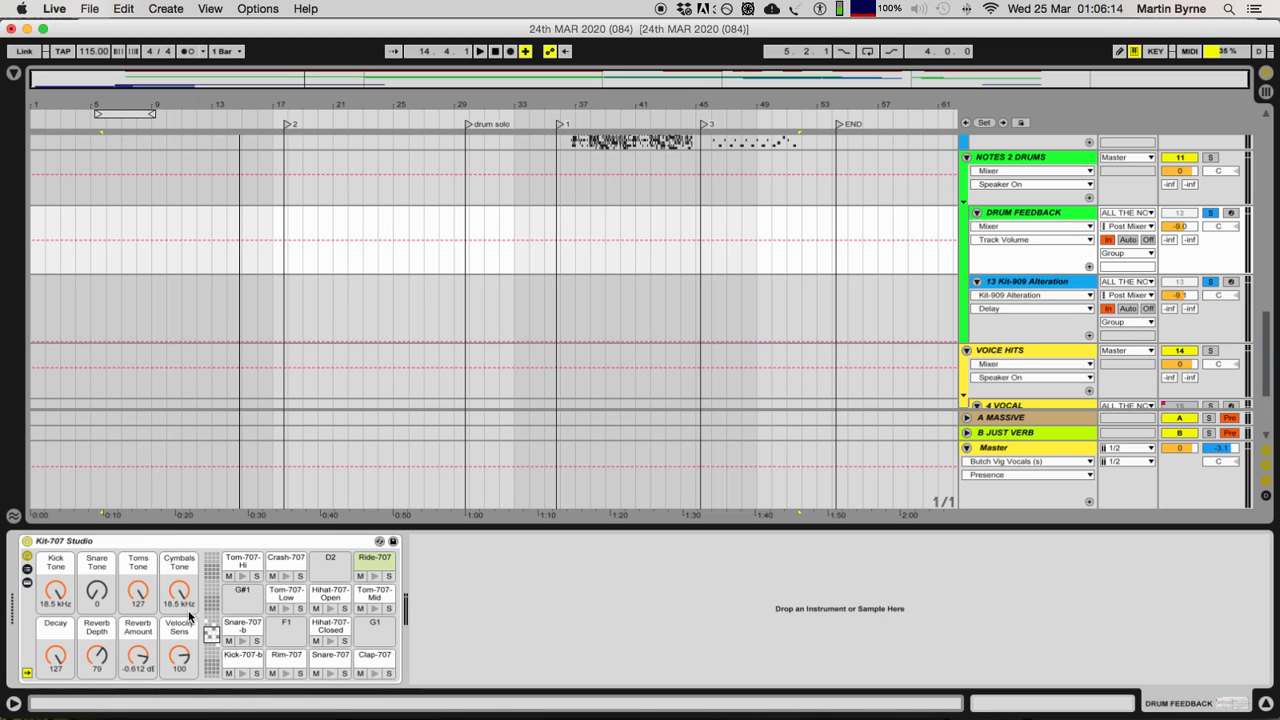
{"action": "key", "text": "space"}
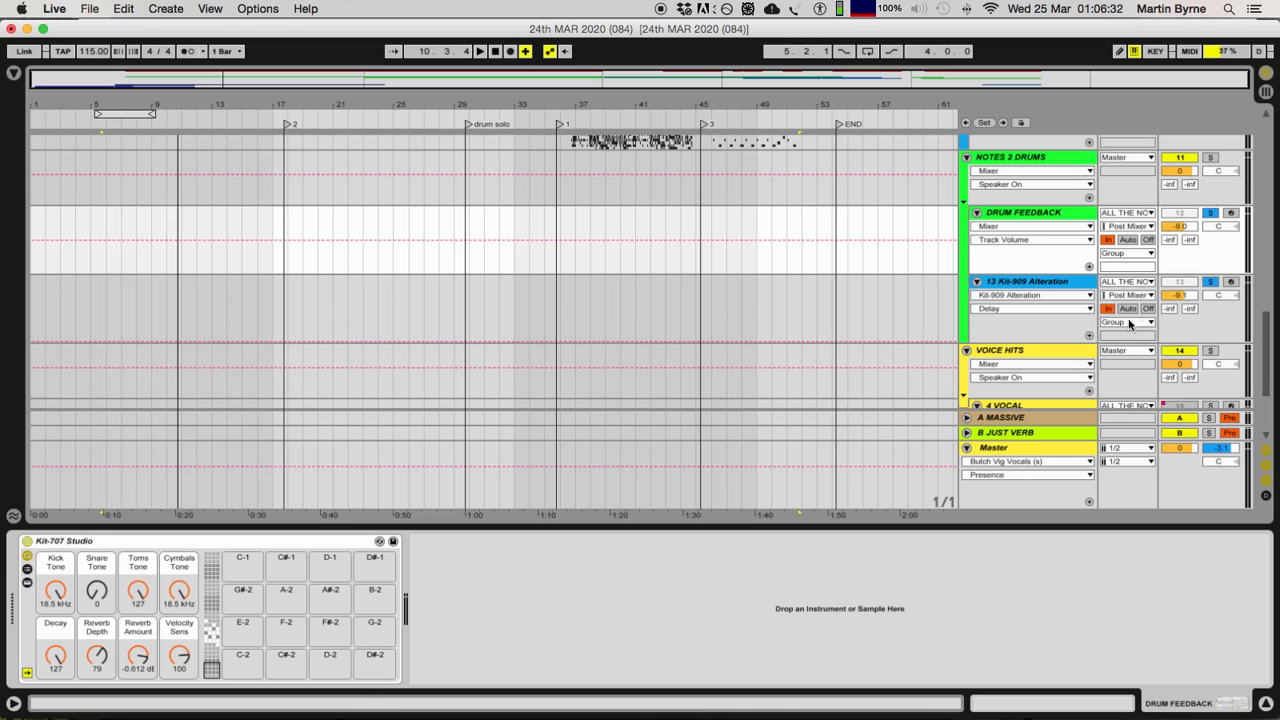
Step: Turn off solo on the NOTES 2 DRUMS tracks and show the 13 Kit-909 Alteration device chain
{"action": "left_click", "coordinate": [1210, 282]}
{"action": "left_click", "coordinate": [1043, 288]}
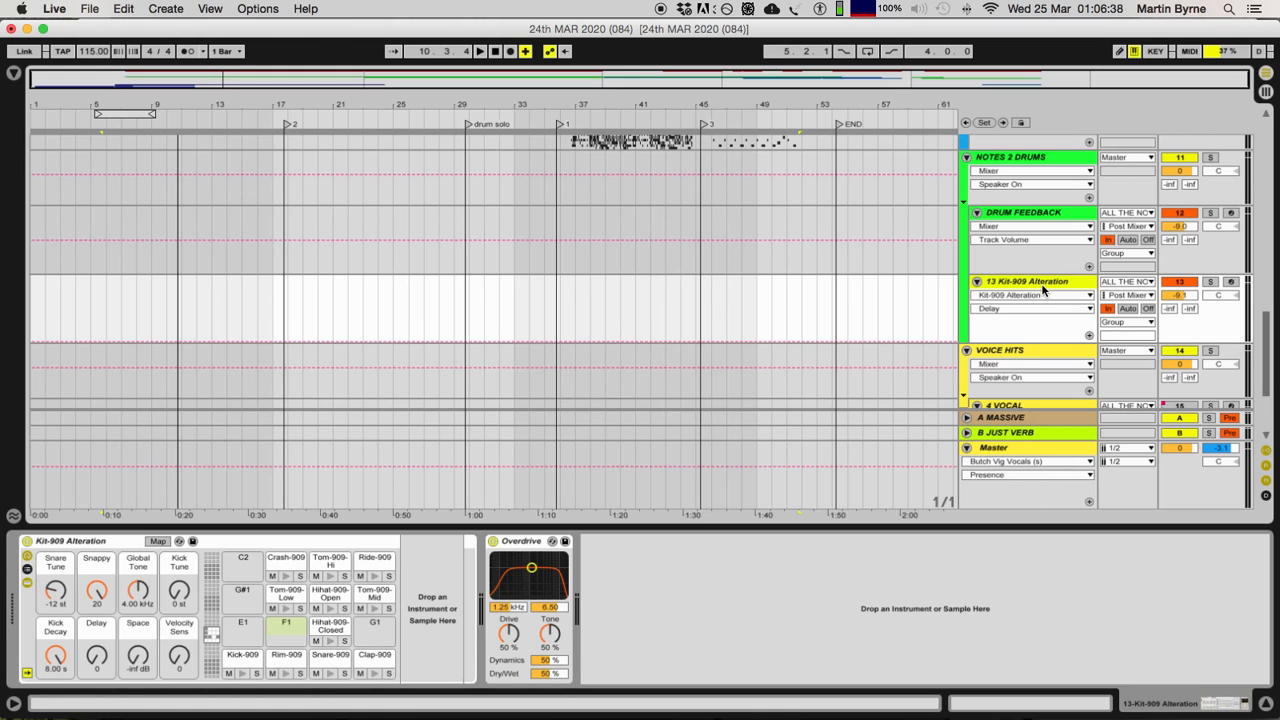
Step: Fold the NOTES 2 DRUMS and DRUMS group tracks, leaving NOTES 2 DRUMS selected
{"action": "double_click", "coordinate": [1009, 159]}
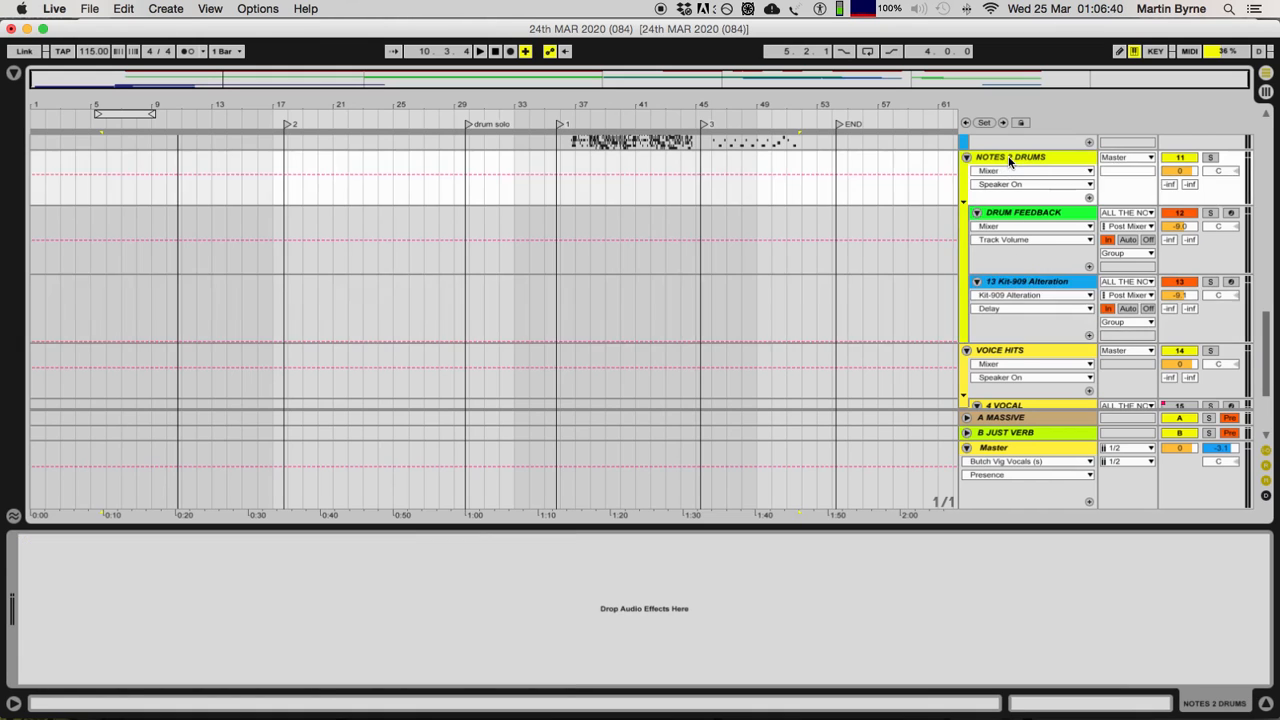
{"action": "scroll", "coordinate": [1009, 323], "scroll_direction": "up", "scroll_amount": 5}
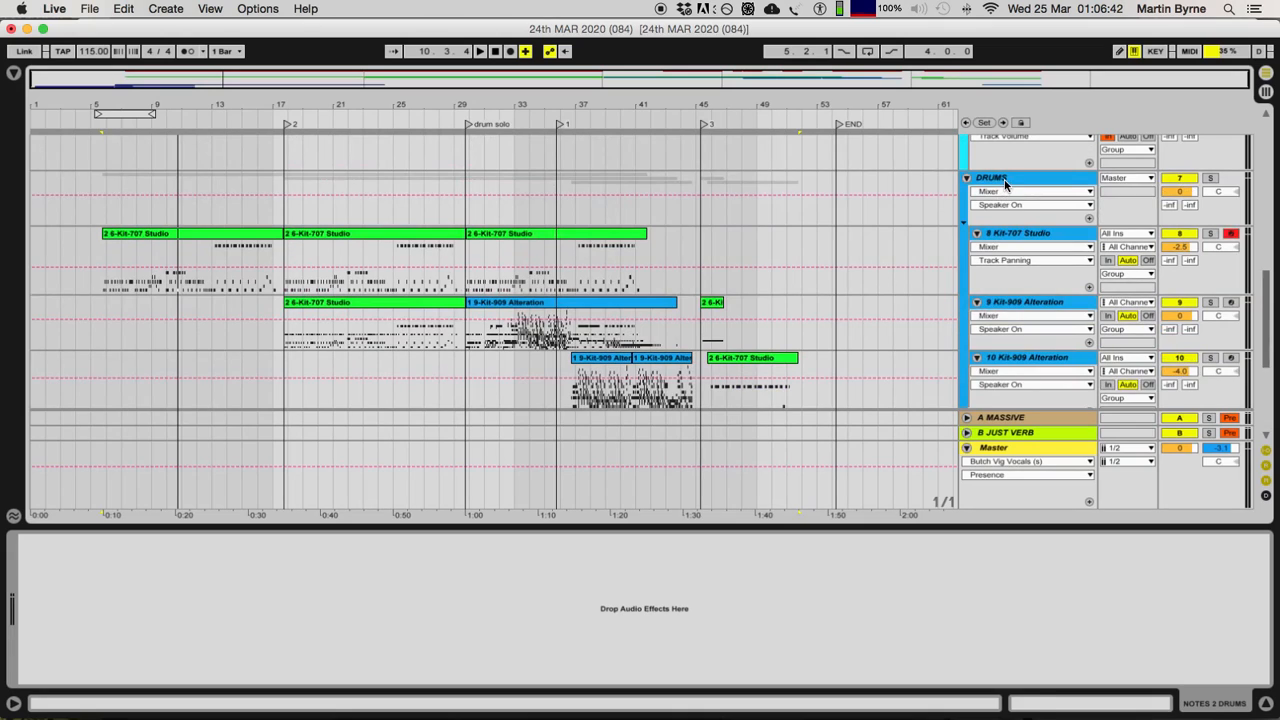
{"action": "double_click", "coordinate": [1005, 183]}
{"action": "key", "text": "super+z"}
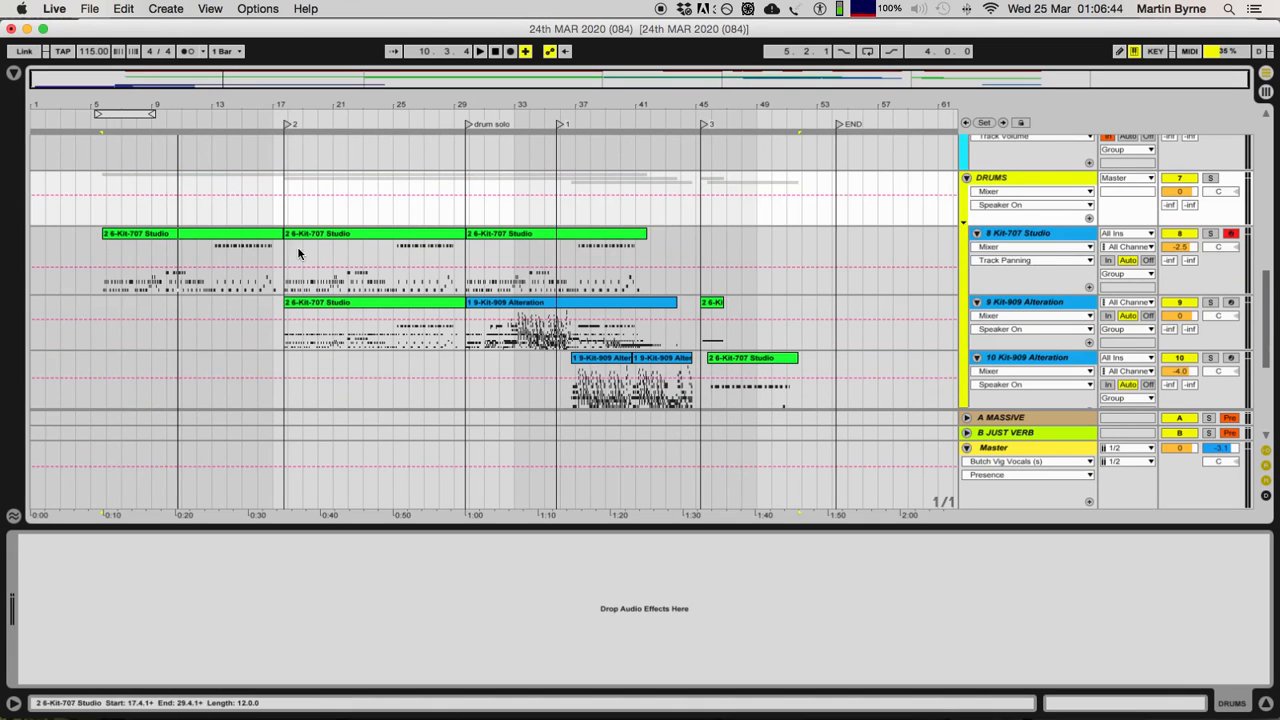
{"action": "double_click", "coordinate": [1020, 181]}
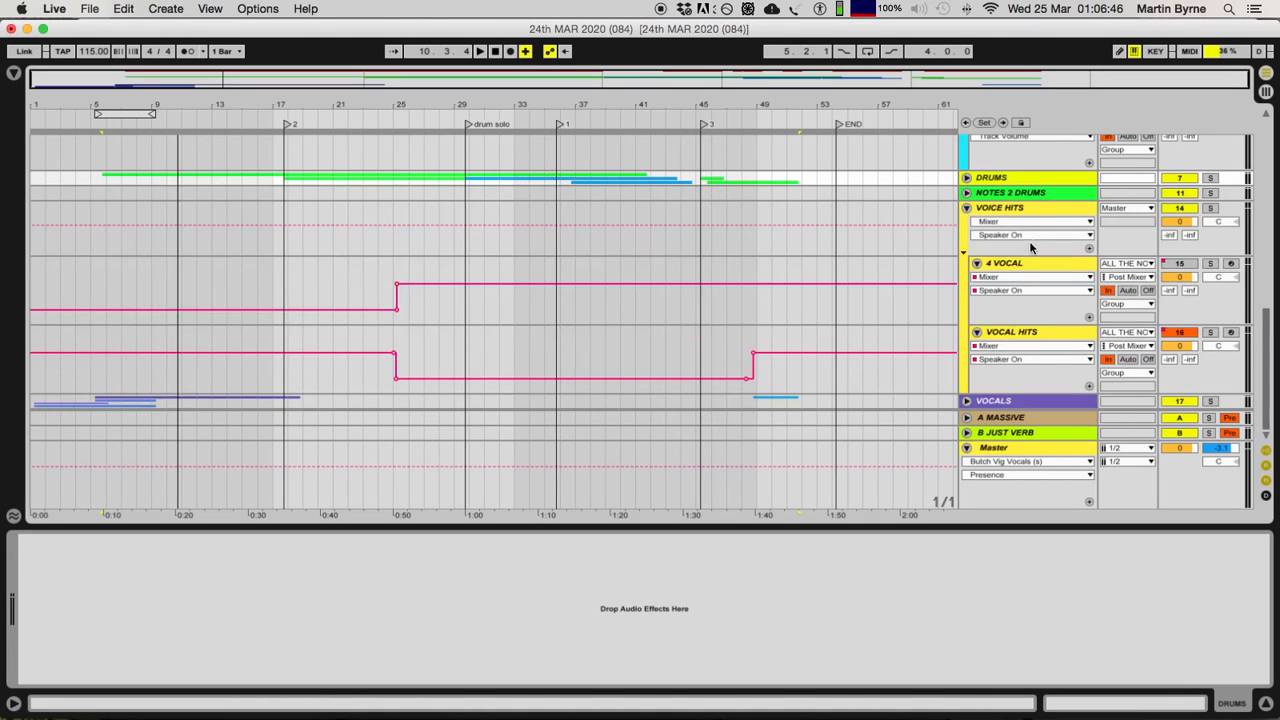
{"action": "double_click", "coordinate": [1009, 194]}
{"action": "double_click", "coordinate": [1009, 195]}
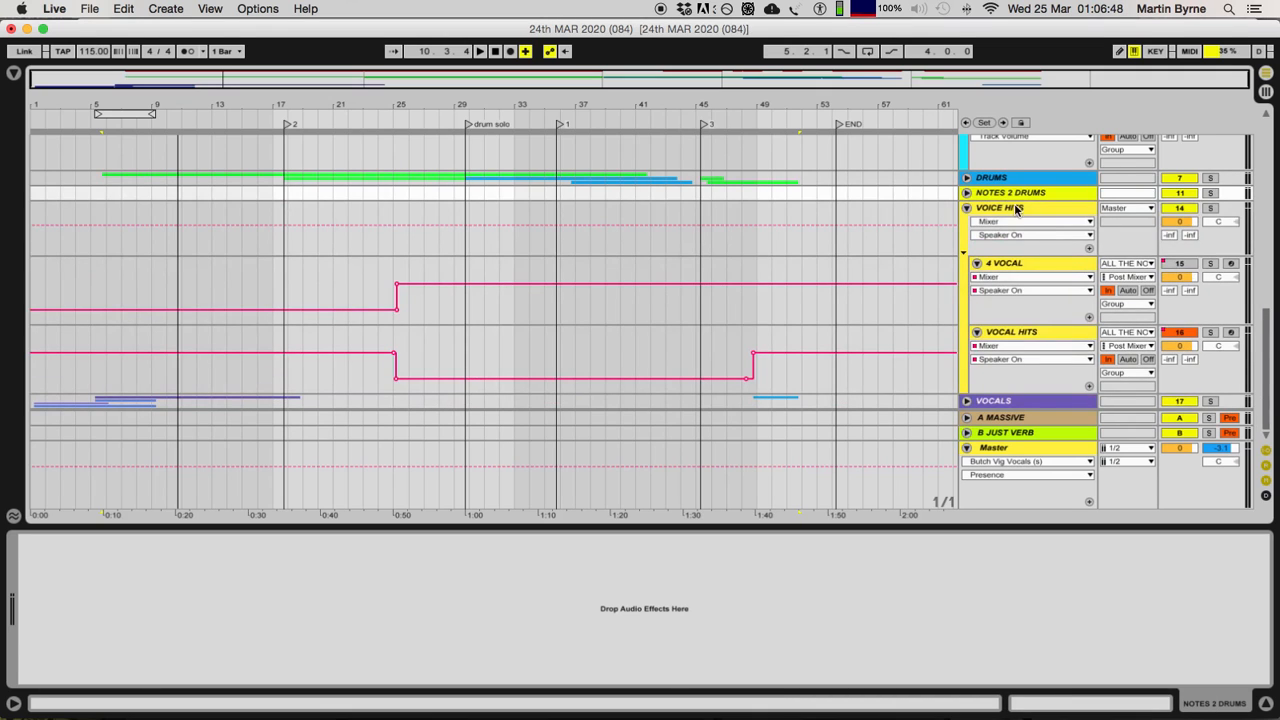
Step: Show the device chain of the BASS # Instrument Rack track, then that of the VOICE HITS group
{"action": "scroll", "coordinate": [1015, 205], "scroll_direction": "up", "scroll_amount": 10}
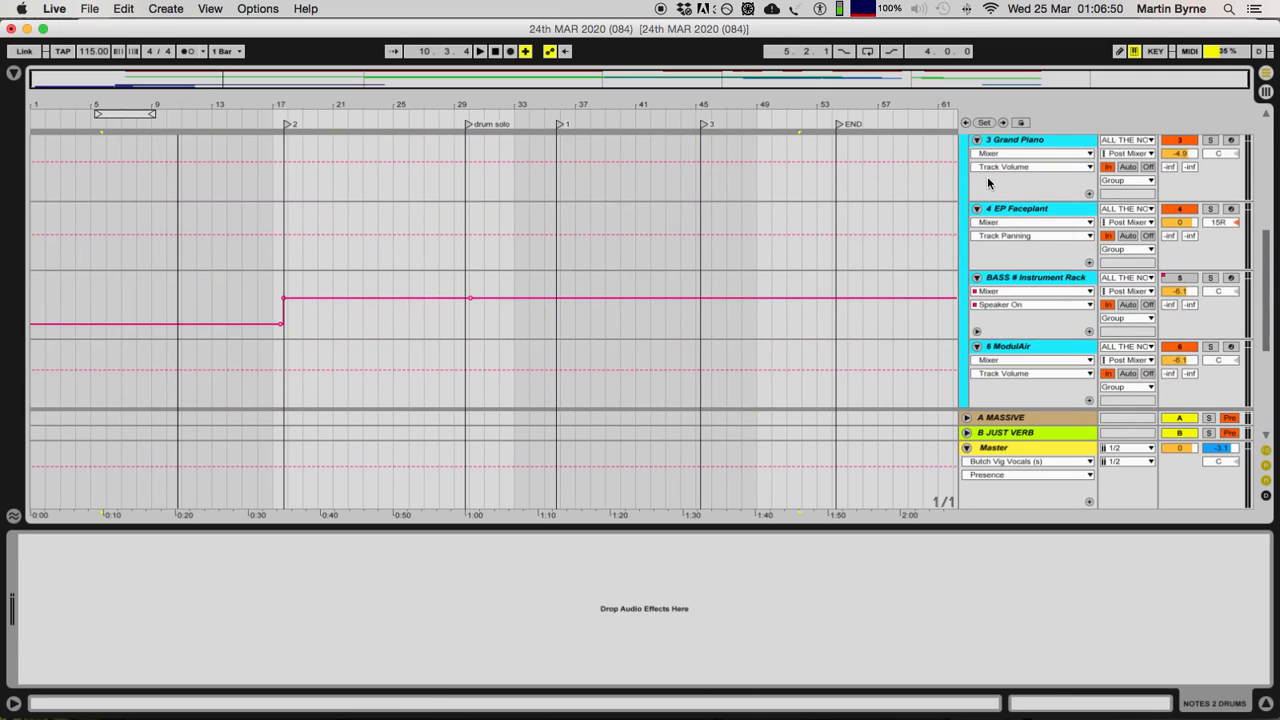
{"action": "left_click", "coordinate": [1027, 280]}
{"action": "scroll", "coordinate": [1027, 275], "scroll_direction": "down", "scroll_amount": 5}
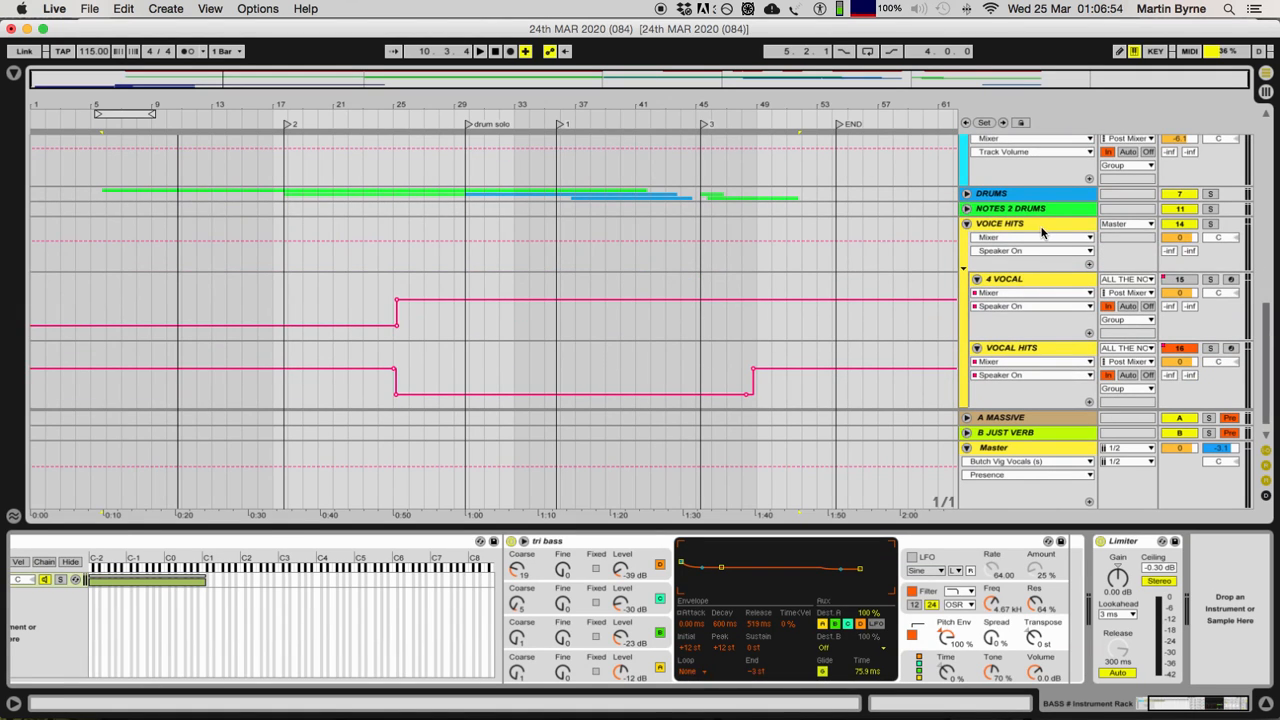
{"action": "left_click", "coordinate": [1041, 230]}
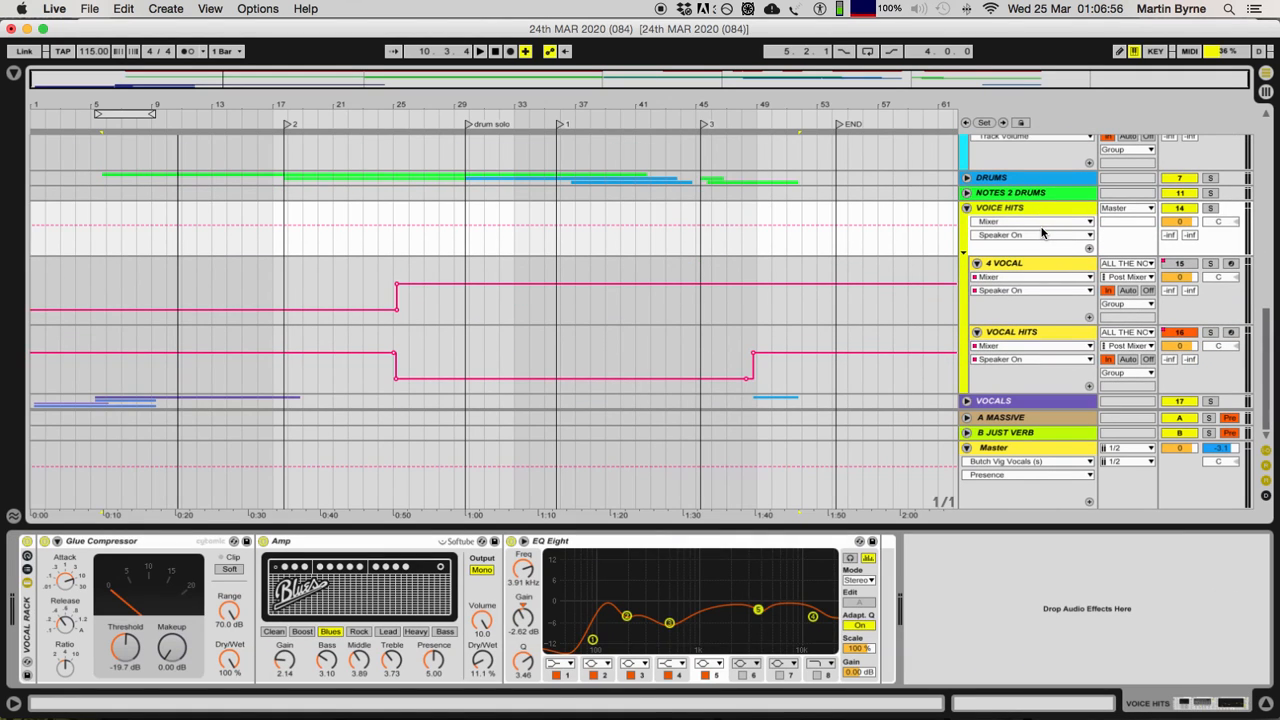
Step: Unfold the VOCALS group, then compare the device chains of the 4 VOCAL and VOCAL HITS tracks
{"action": "left_click", "coordinate": [969, 401]}
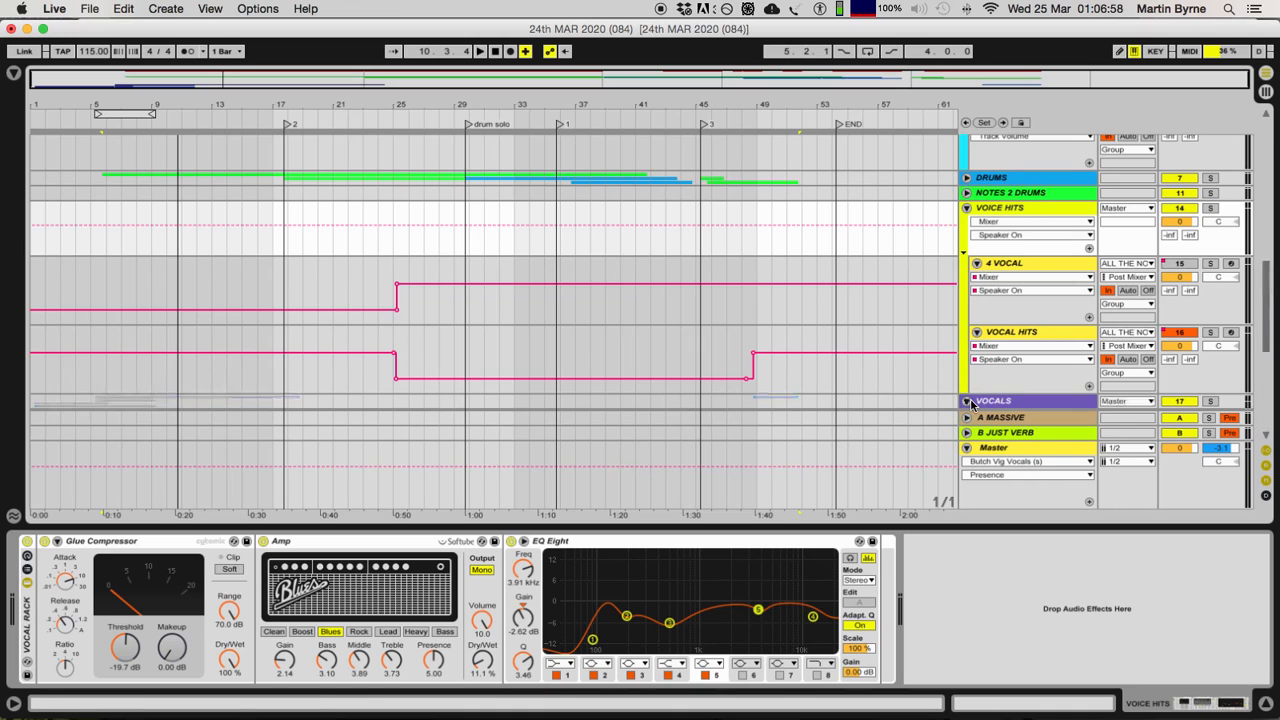
{"action": "left_click", "coordinate": [1027, 268]}
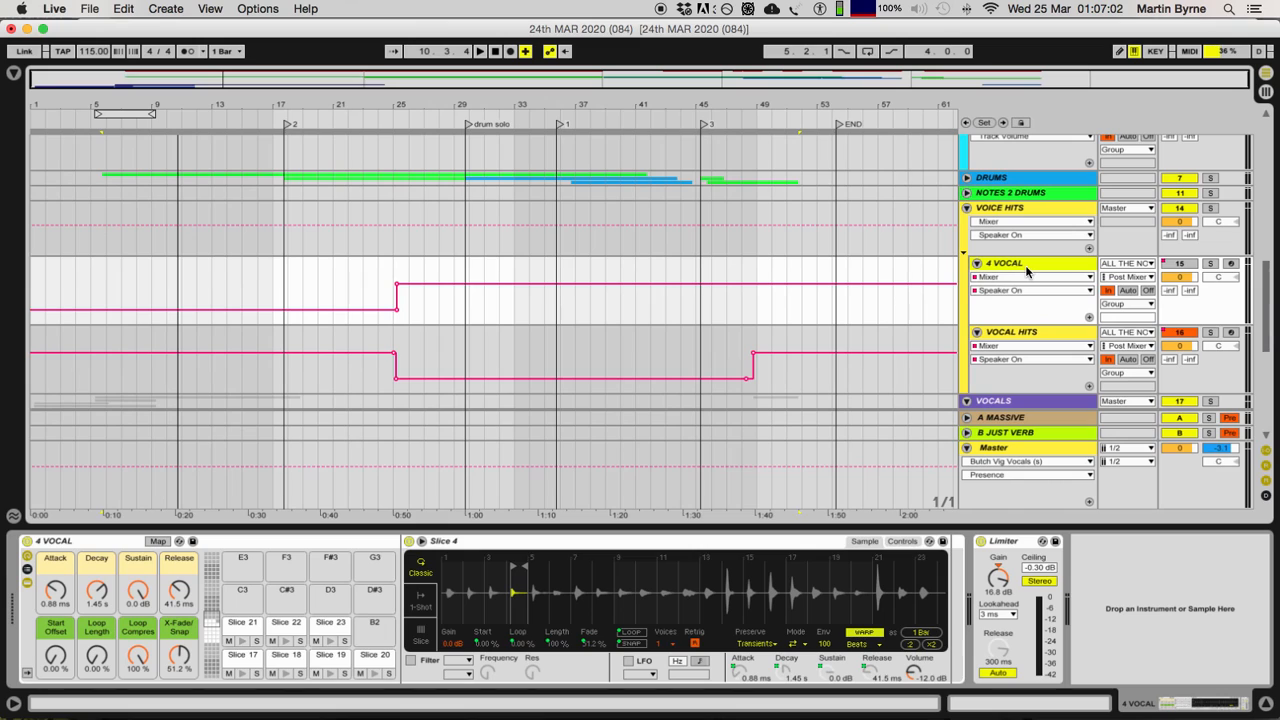
{"action": "left_click", "coordinate": [1025, 265]}
{"action": "left_click", "coordinate": [1035, 335]}
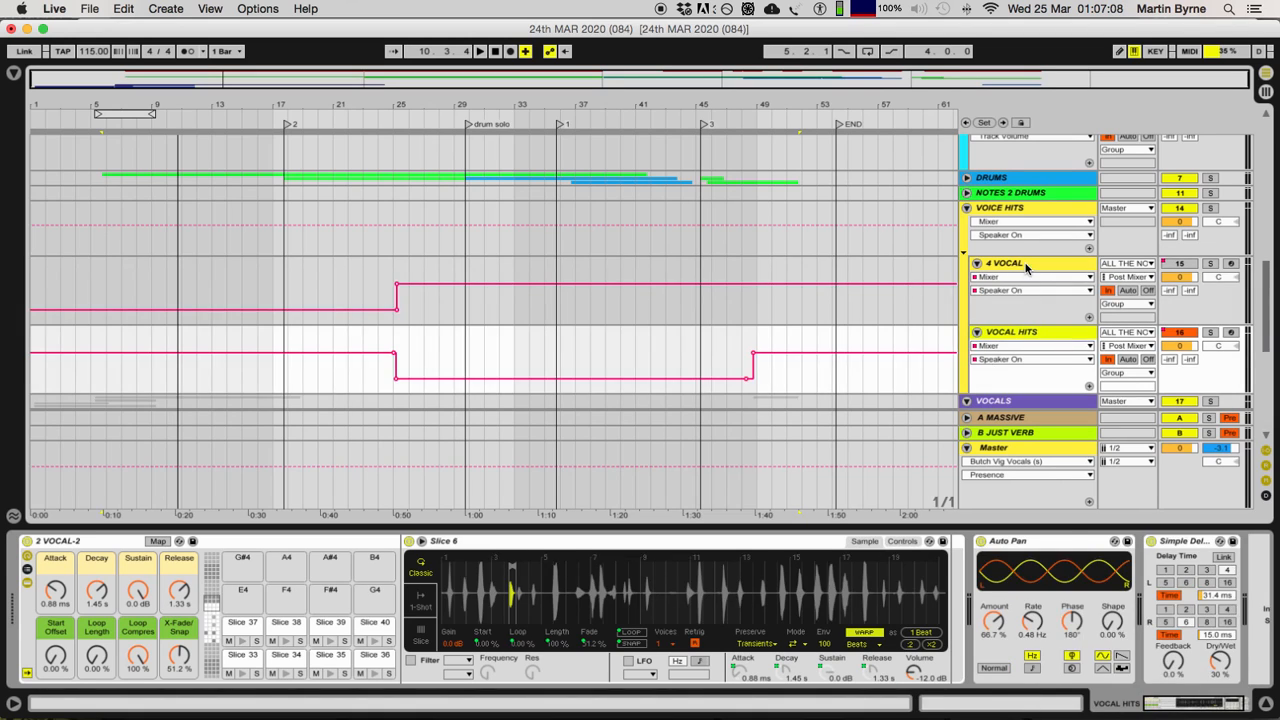
{"action": "left_click", "coordinate": [1027, 268]}
{"action": "left_click", "coordinate": [1029, 265]}
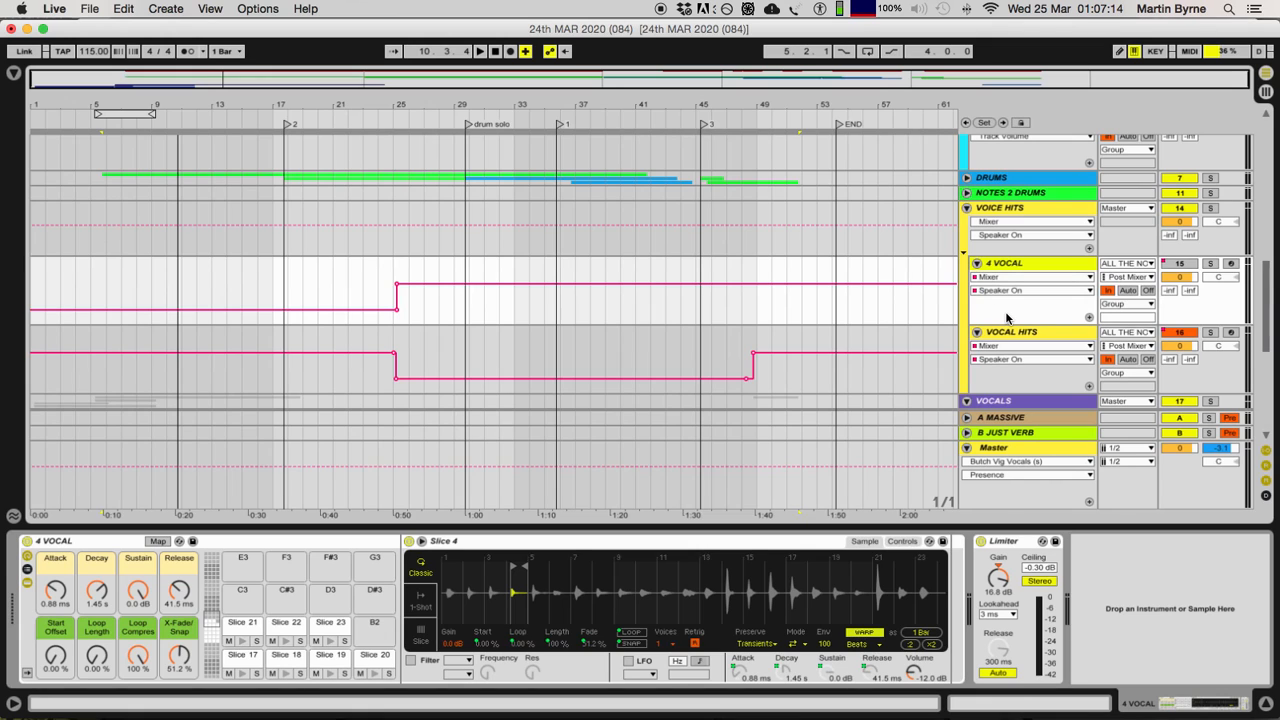
Step: Show pads Slice 1 to Slice 16 in the 4 VOCAL rack and audition Slices 1, 2, 3 and 7 from arrangement position 28.1.1
{"action": "left_click", "coordinate": [210, 638]}
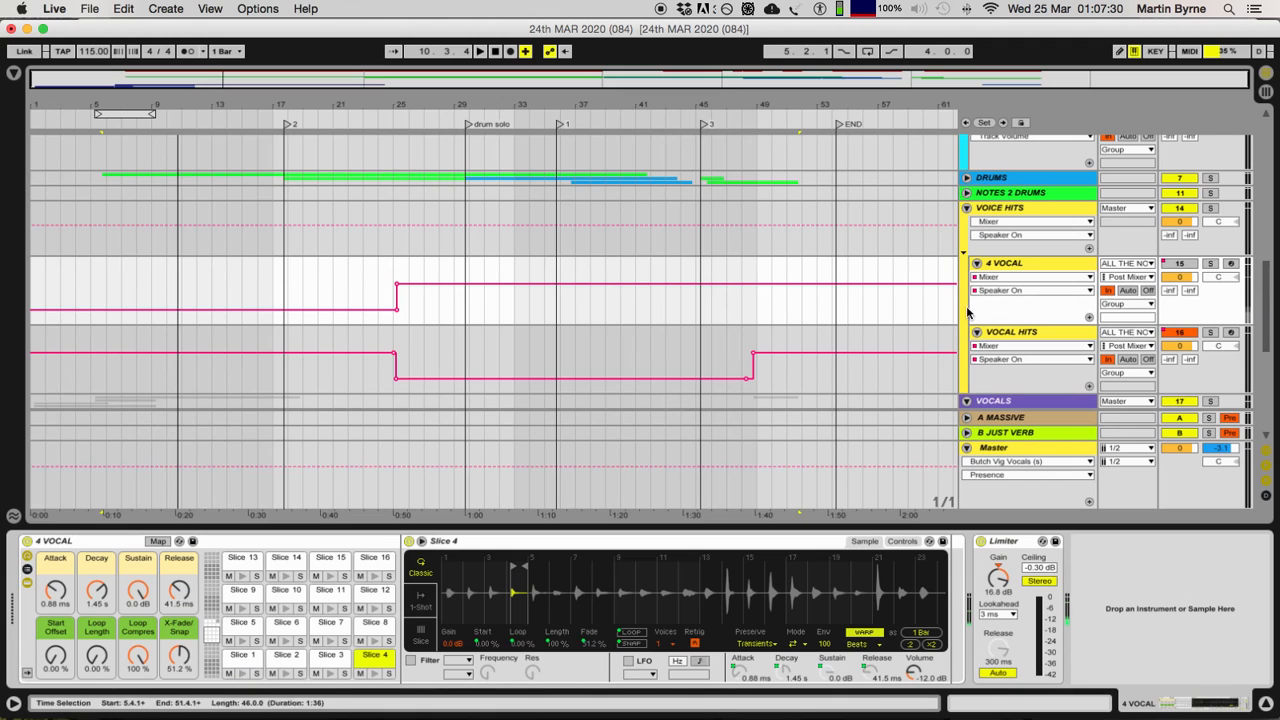
{"action": "left_click", "coordinate": [436, 315]}
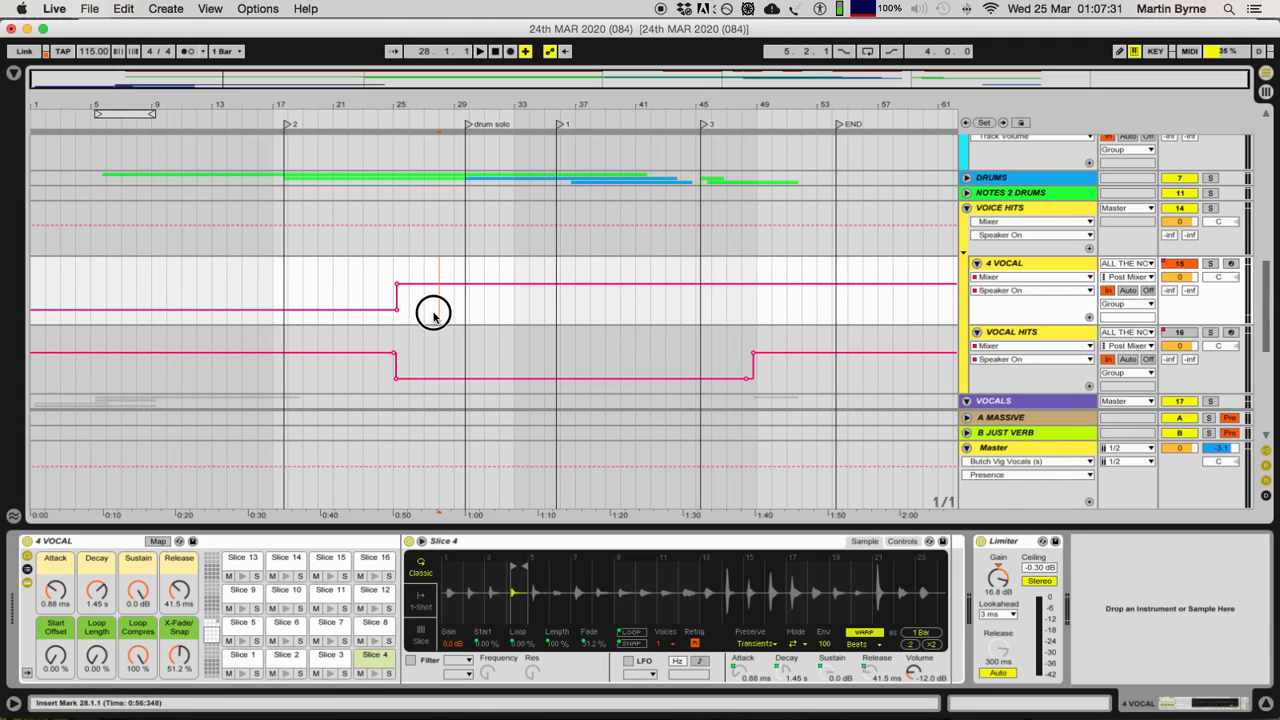
{"action": "left_click", "coordinate": [242, 677]}
{"action": "left_click", "coordinate": [242, 675]}
{"action": "left_click", "coordinate": [281, 675]}
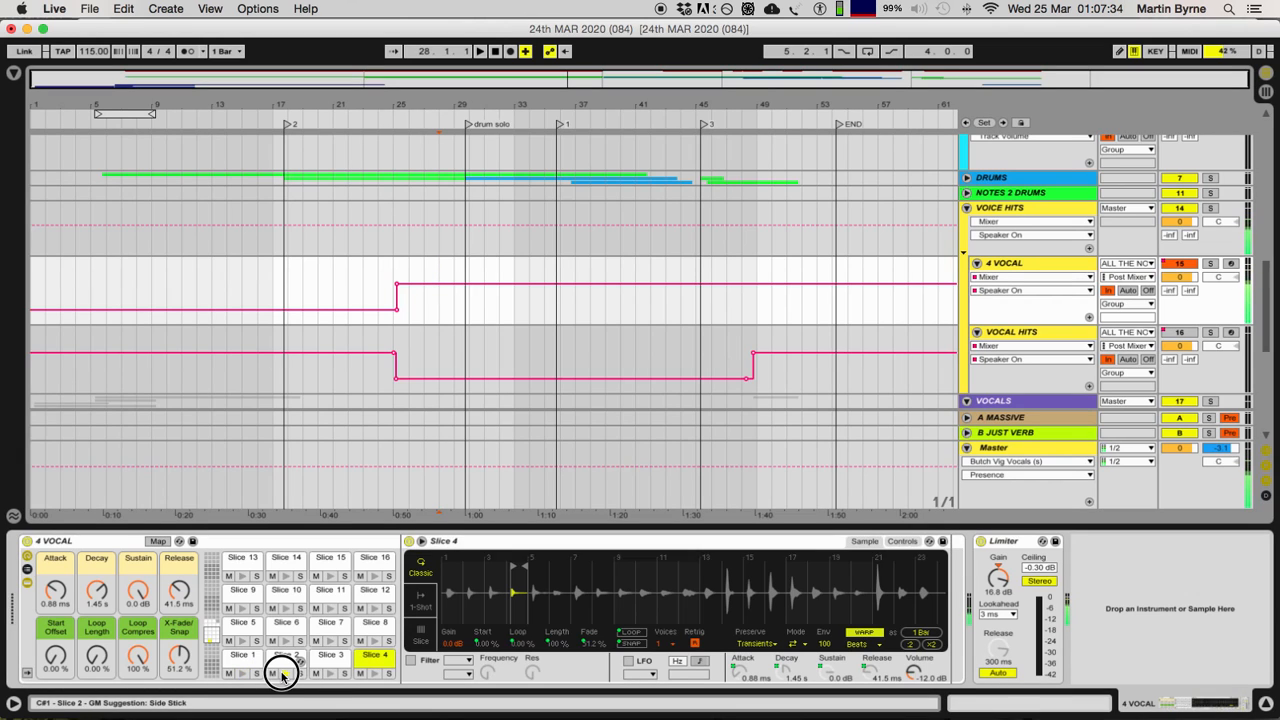
{"action": "left_click", "coordinate": [242, 675]}
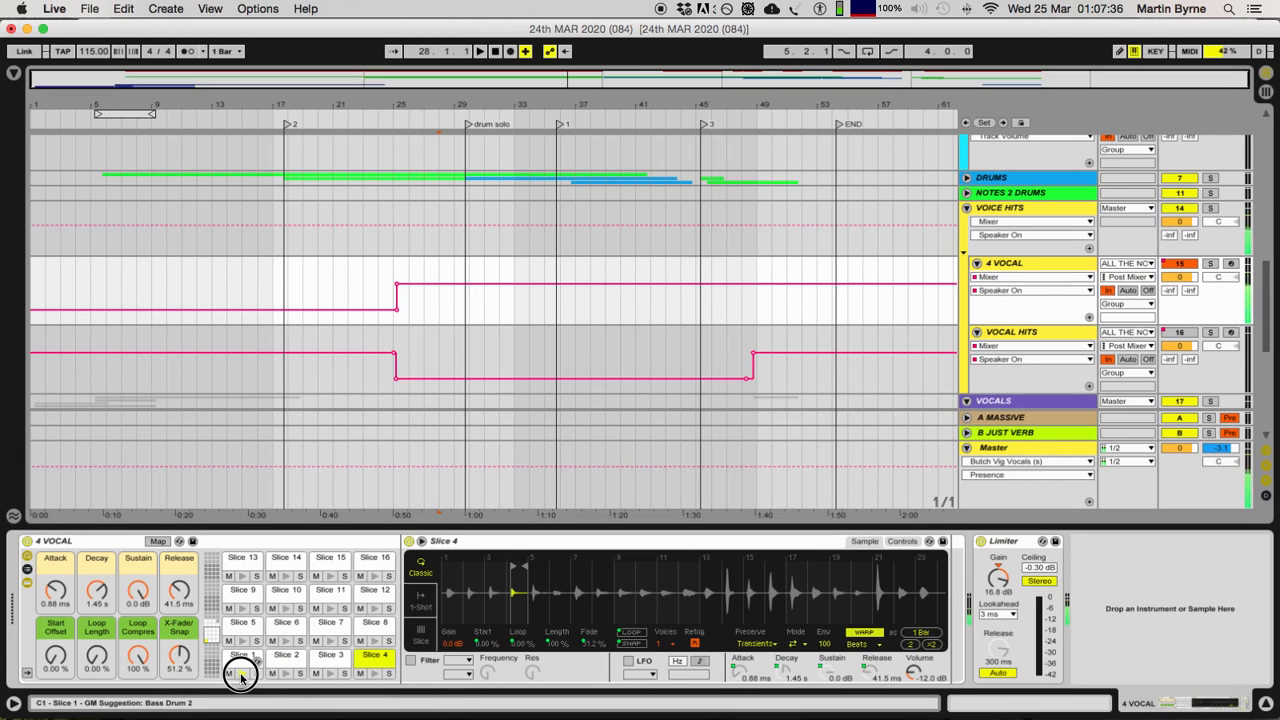
{"action": "left_click", "coordinate": [325, 675]}
{"action": "left_click", "coordinate": [325, 675]}
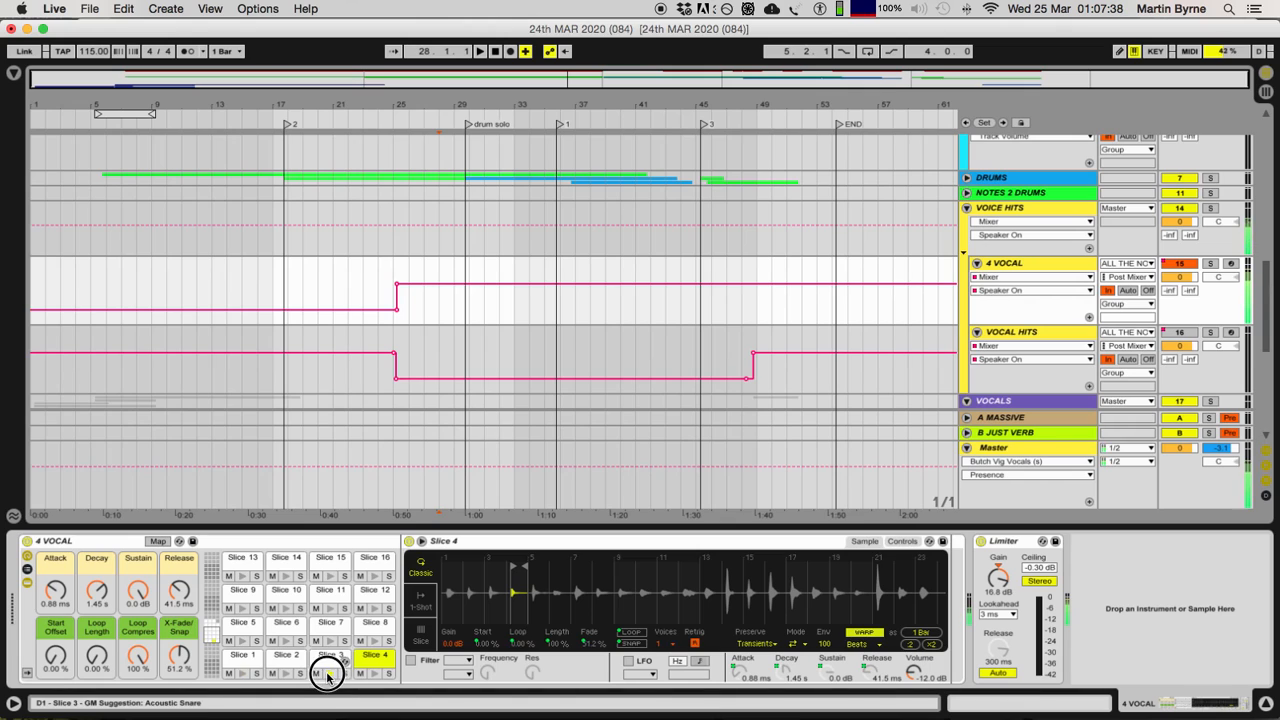
{"action": "left_click", "coordinate": [331, 641]}
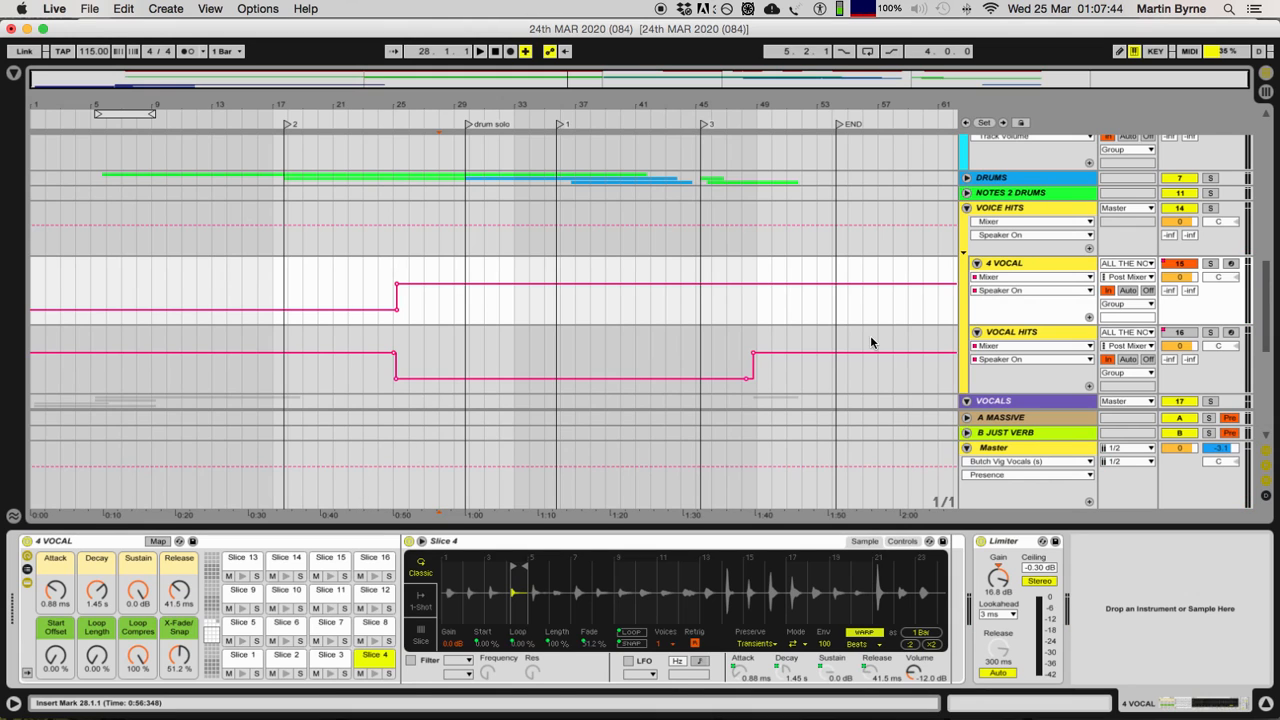
Step: Select all the clips on the ALL THE NOTES track from 5.4.1 to 51.4.1 and save the Live set
{"action": "scroll", "coordinate": [604, 388], "scroll_direction": "up", "scroll_amount": 10}
{"action": "left_click", "coordinate": [223, 140]}
{"action": "left_click", "coordinate": [791, 140], "text": "shift"}
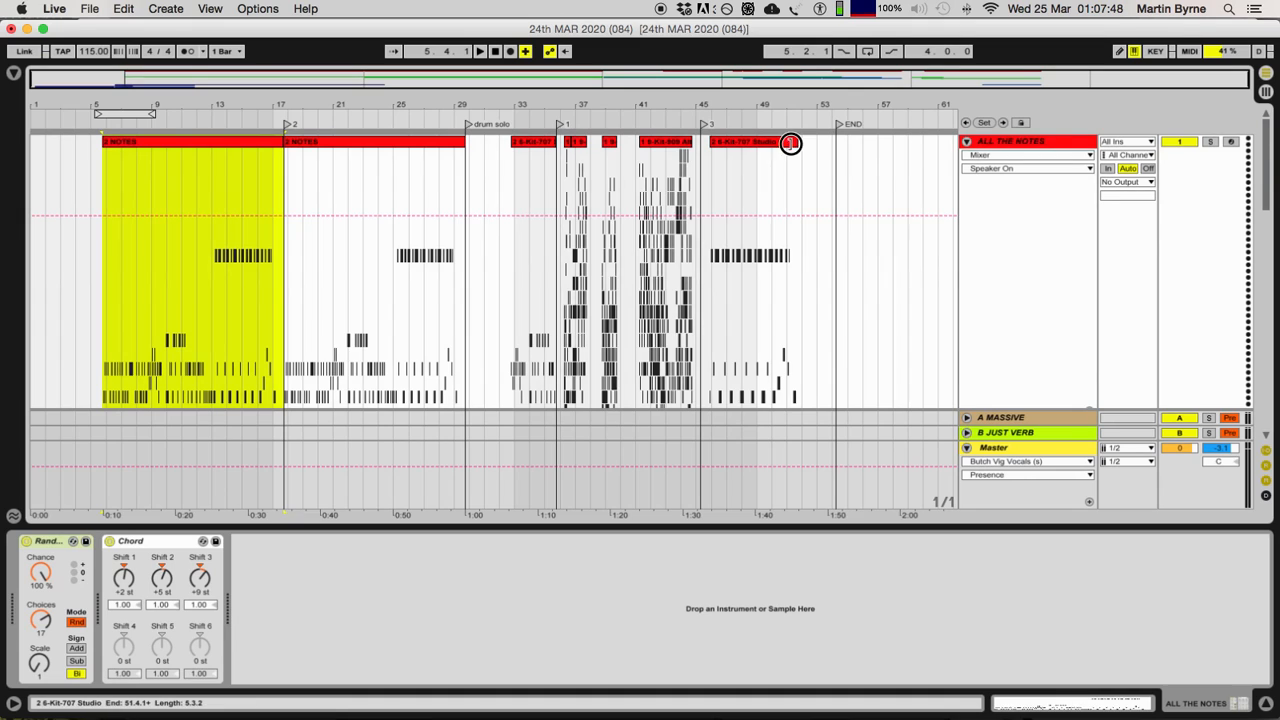
{"action": "left_click", "coordinate": [1053, 145]}
{"action": "left_click", "coordinate": [149, 145]}
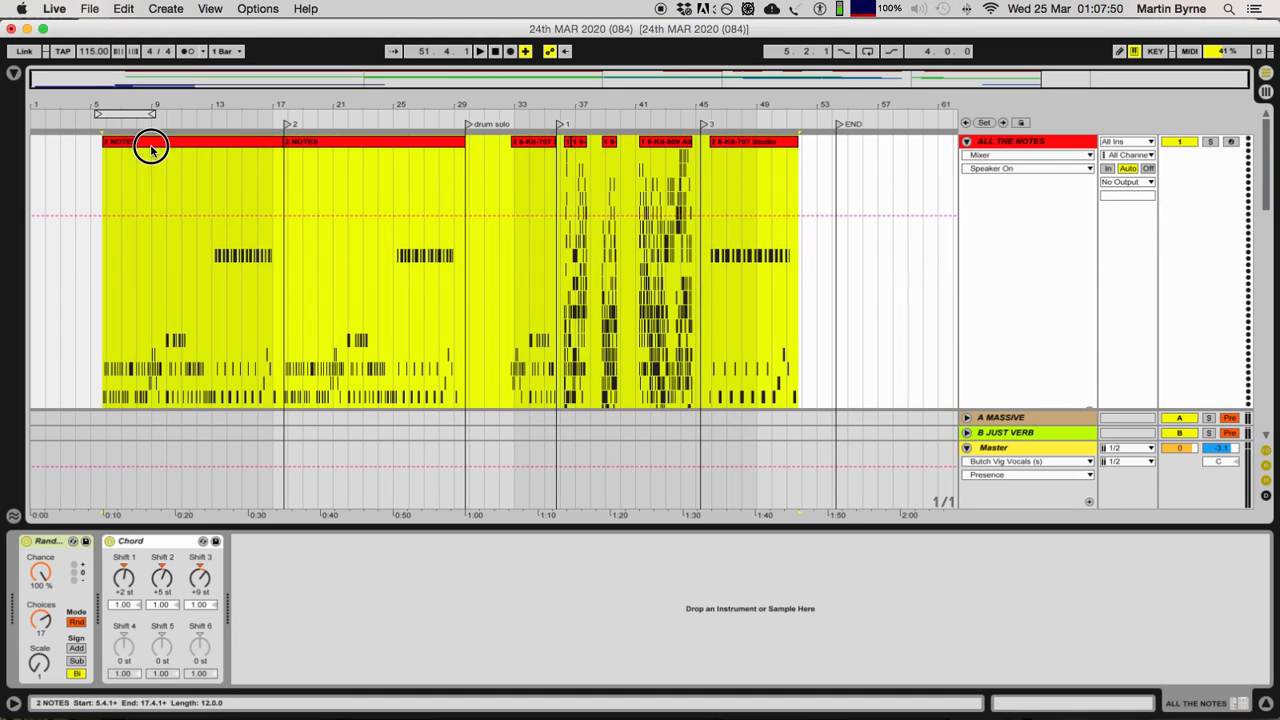
{"action": "key", "text": "super+s"}
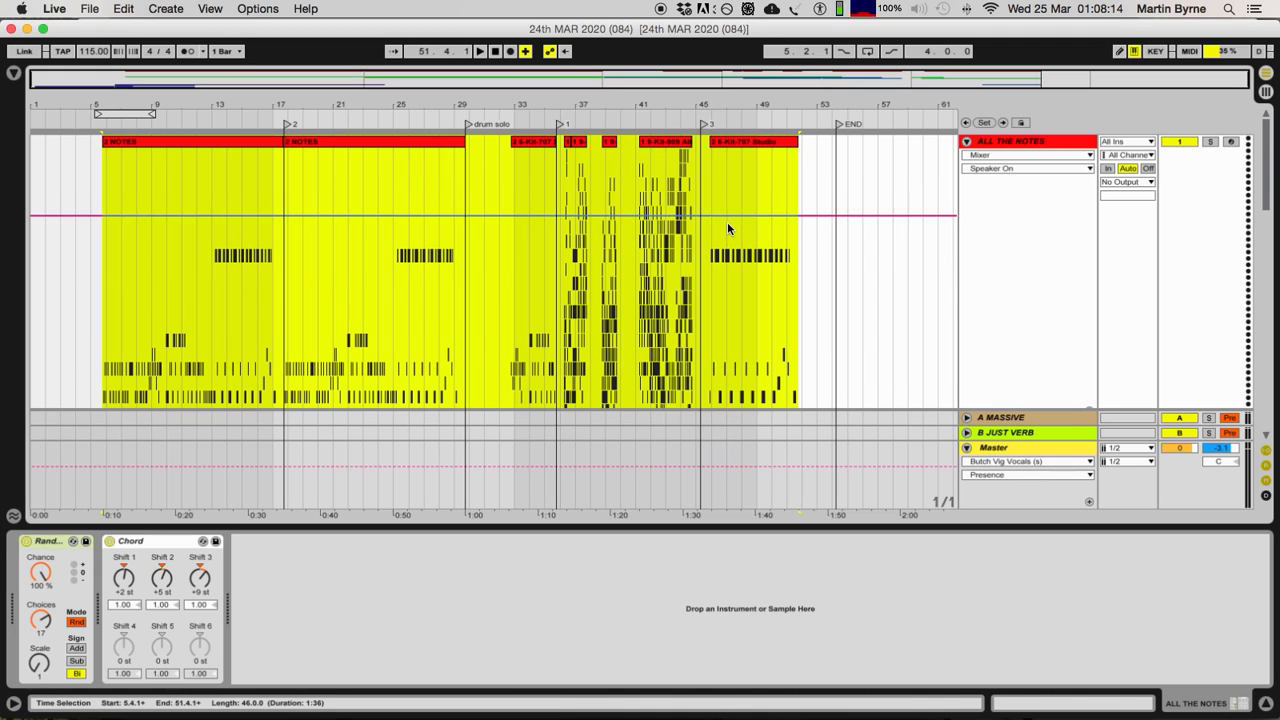
Step: Look over the VOCALS group's clips, then show the 4 VOCAL track's device chain with its sliced sample
{"action": "scroll", "coordinate": [727, 223], "scroll_direction": "down", "scroll_amount": 5}
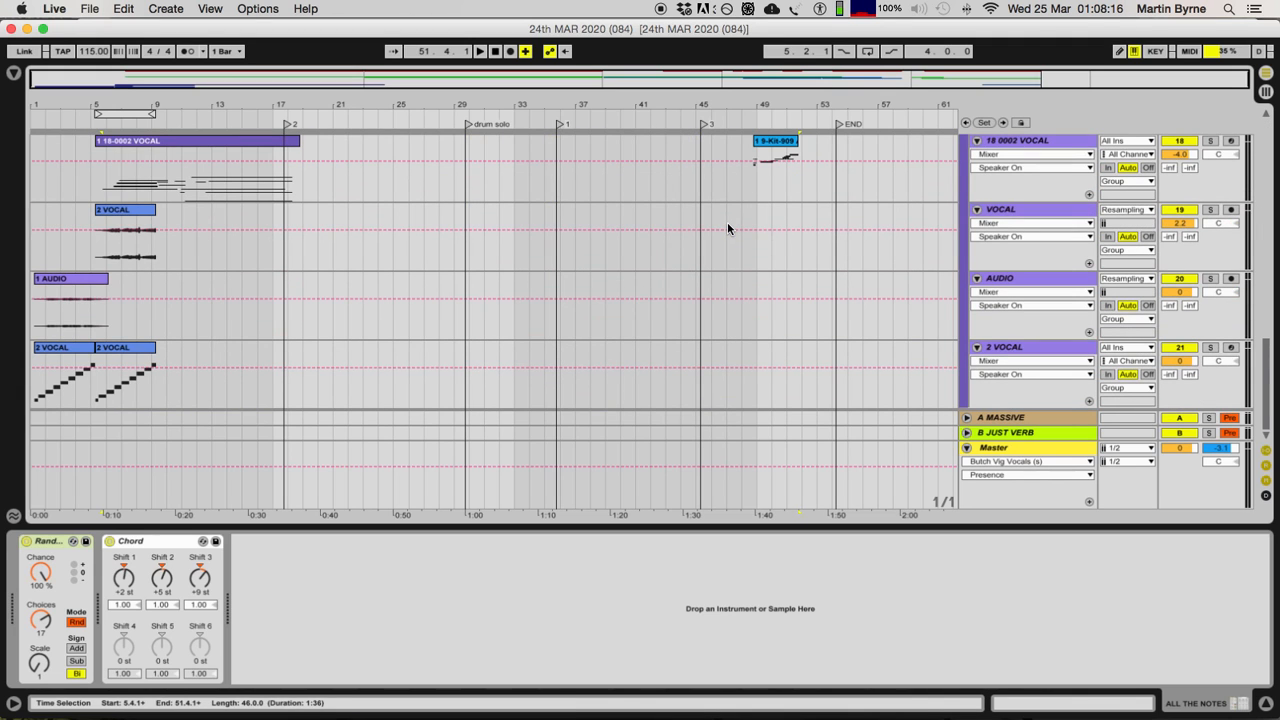
{"action": "scroll", "coordinate": [655, 380], "scroll_direction": "up", "scroll_amount": 10}
{"action": "scroll", "coordinate": [634, 381], "scroll_direction": "down", "scroll_amount": 6}
{"action": "scroll", "coordinate": [634, 381], "scroll_direction": "up", "scroll_amount": 5}
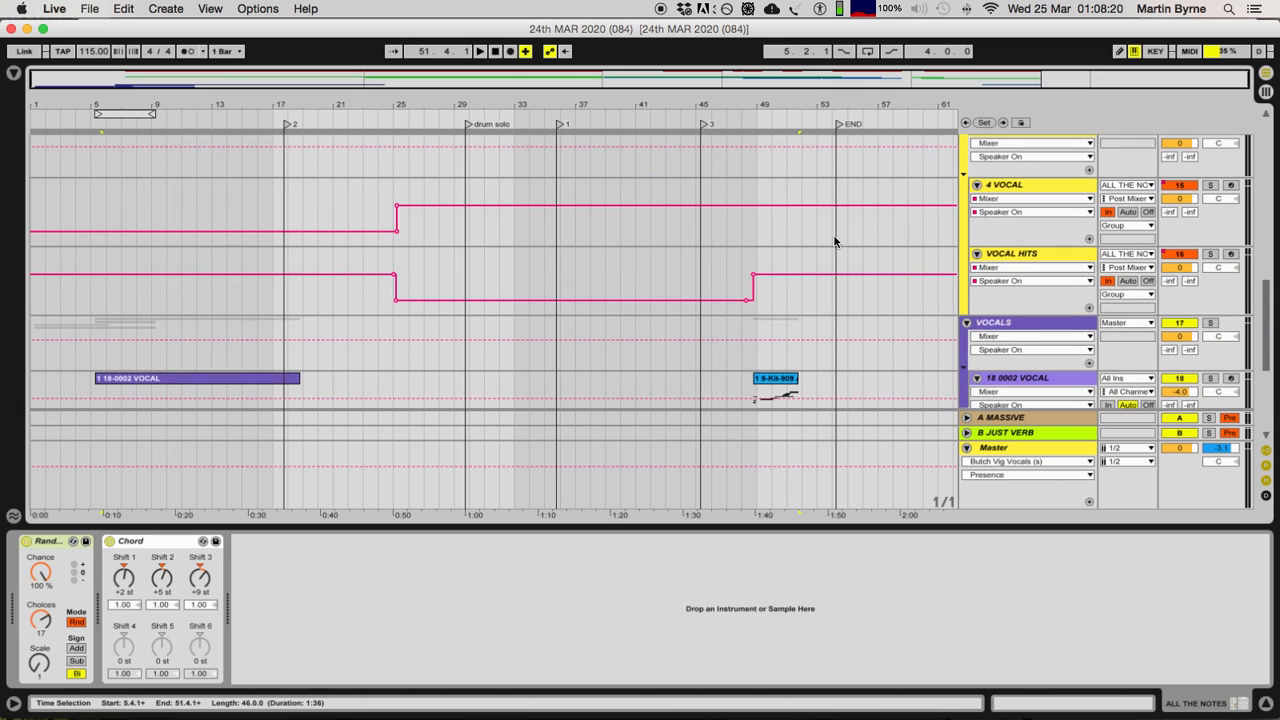
{"action": "left_click", "coordinate": [1006, 184]}
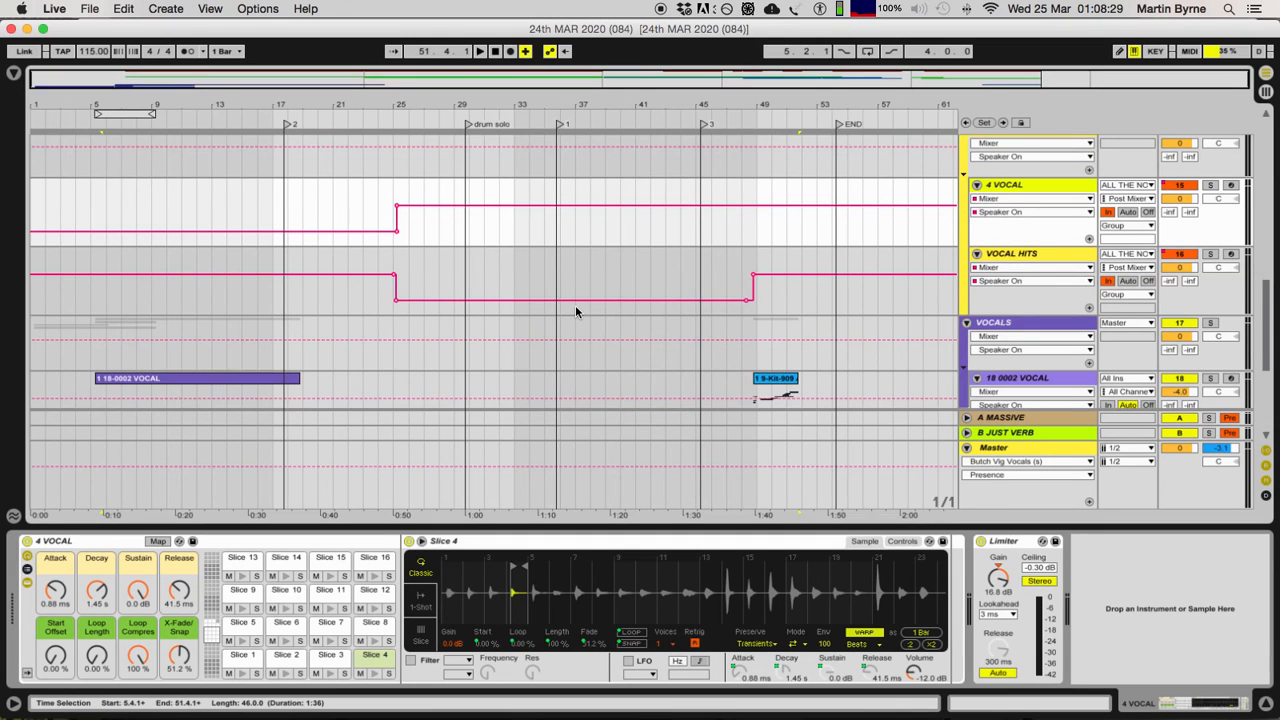
Step: Review the VOCALS group's clips, then show the samples on pads Slice 1, 2, 3 and 8 of the 4 VOCAL rack
{"action": "scroll", "coordinate": [506, 432], "scroll_direction": "down", "scroll_amount": 5}
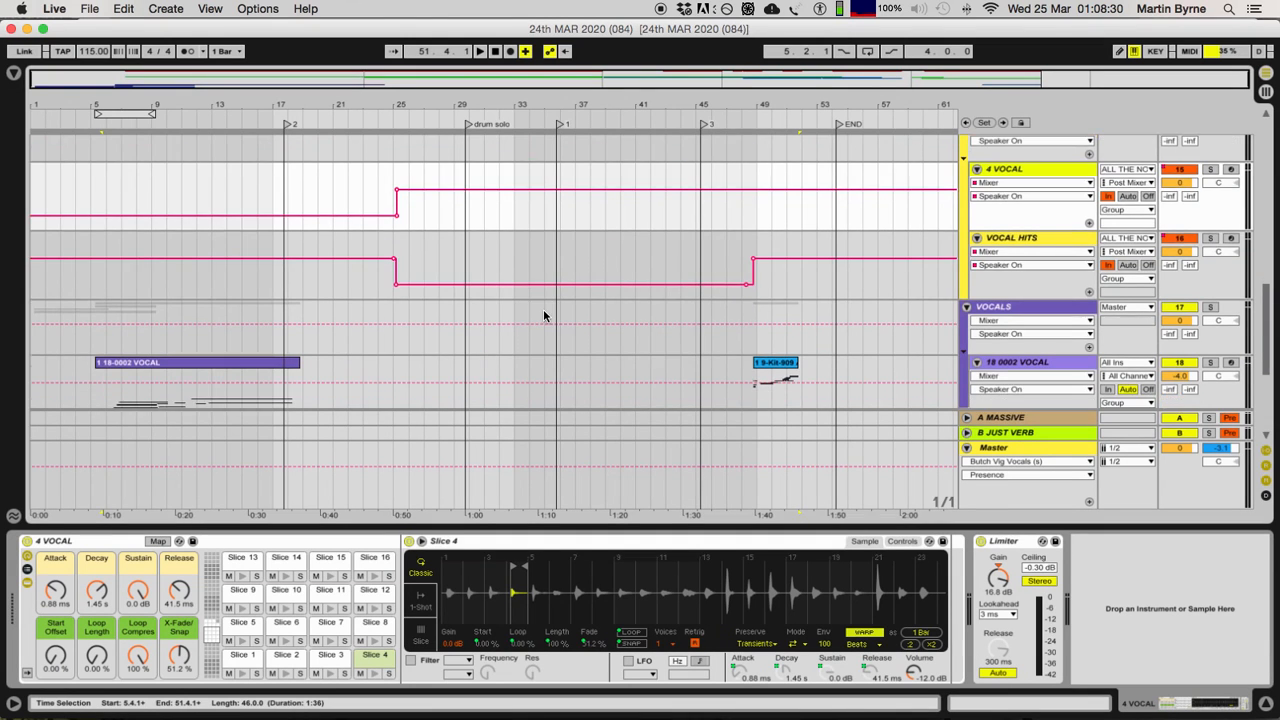
{"action": "scroll", "coordinate": [587, 340], "scroll_direction": "down", "scroll_amount": 2}
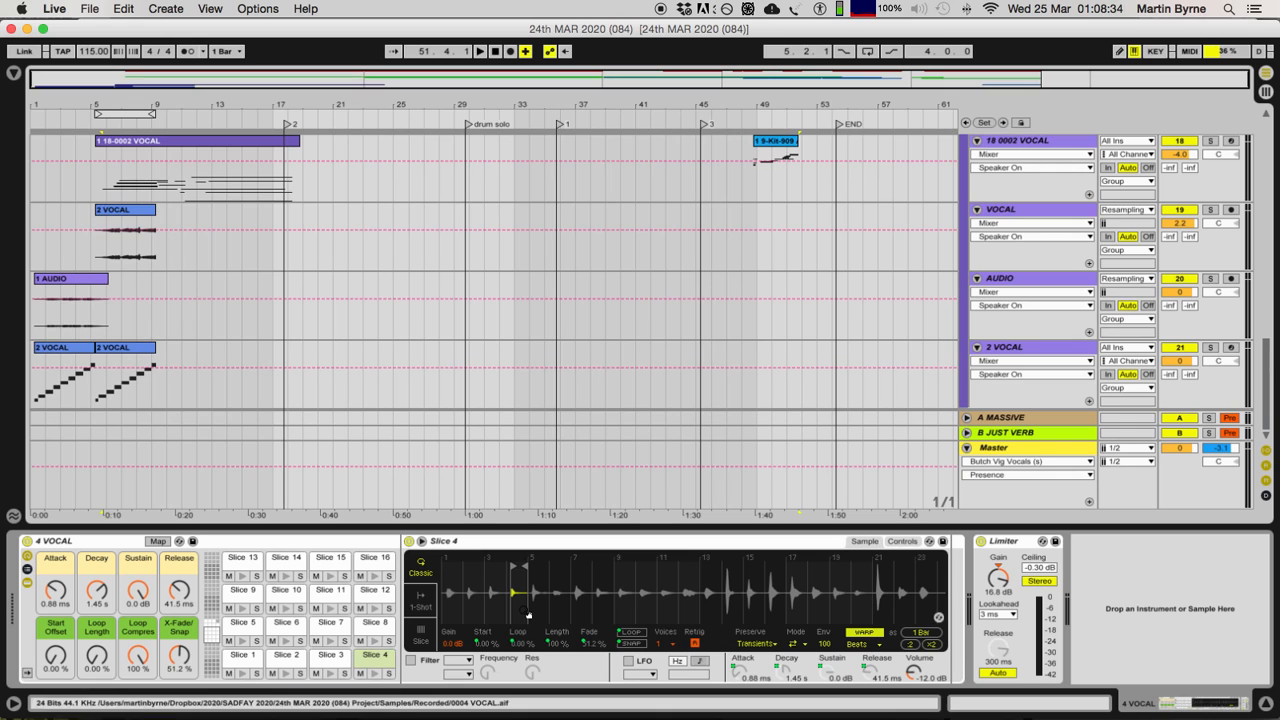
{"action": "left_click", "coordinate": [243, 656]}
{"action": "left_click", "coordinate": [287, 656]}
{"action": "left_click", "coordinate": [328, 660]}
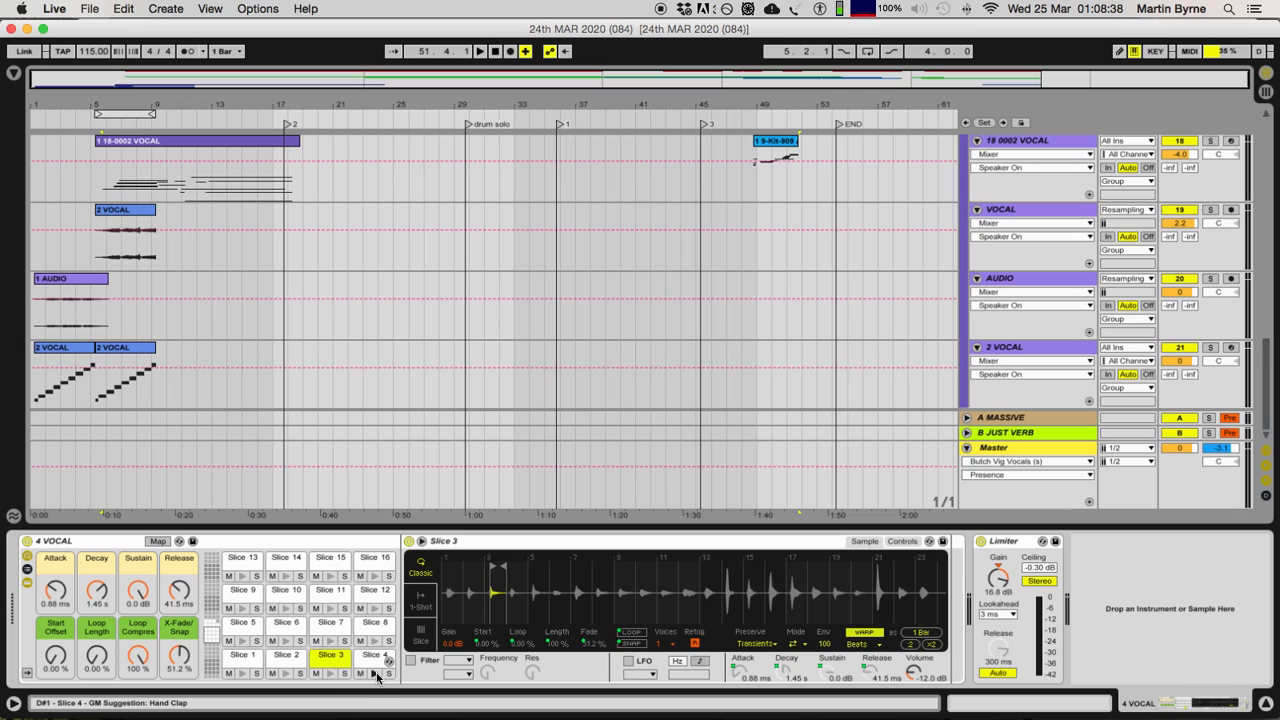
{"action": "left_click", "coordinate": [374, 623]}
Step: Show the 4 VOCAL rack's higher pads from Slice 17 upward, then return to pads Slice 1 to Slice 16
{"action": "left_click", "coordinate": [211, 618]}
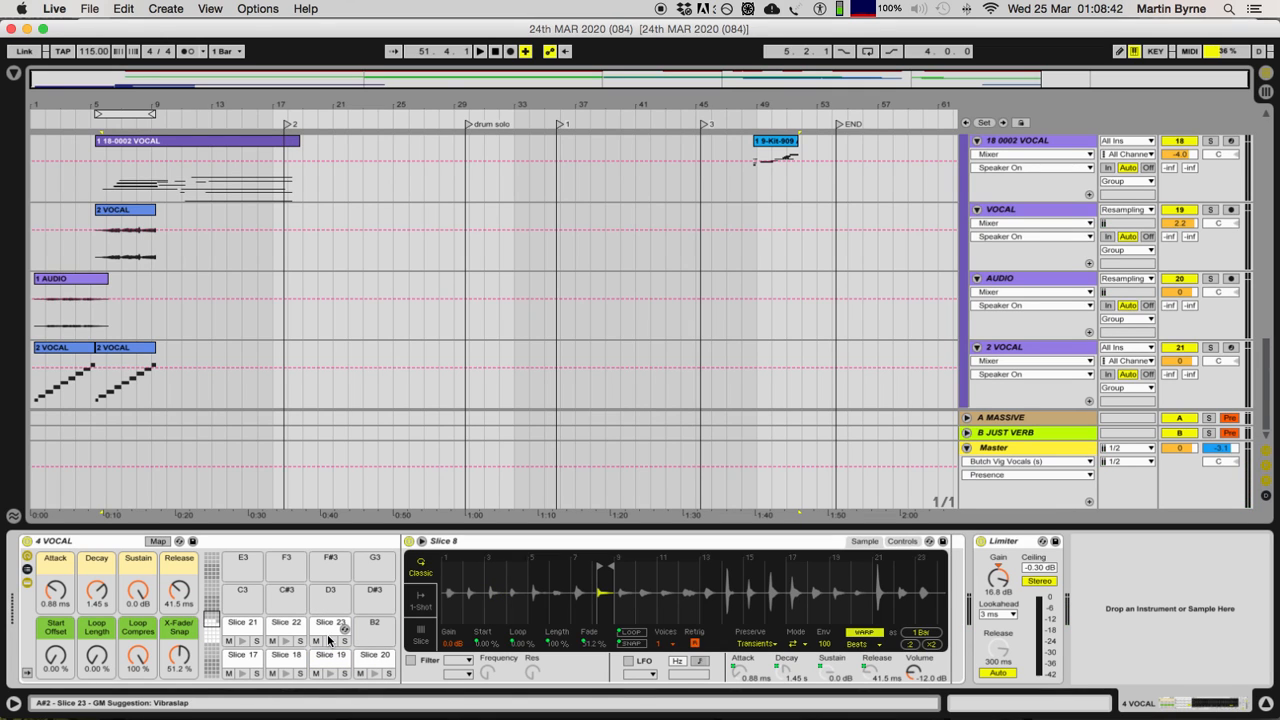
{"action": "left_click", "coordinate": [210, 643]}
{"action": "left_click", "coordinate": [210, 621]}
{"action": "left_click", "coordinate": [212, 646]}
{"action": "left_click", "coordinate": [213, 636]}
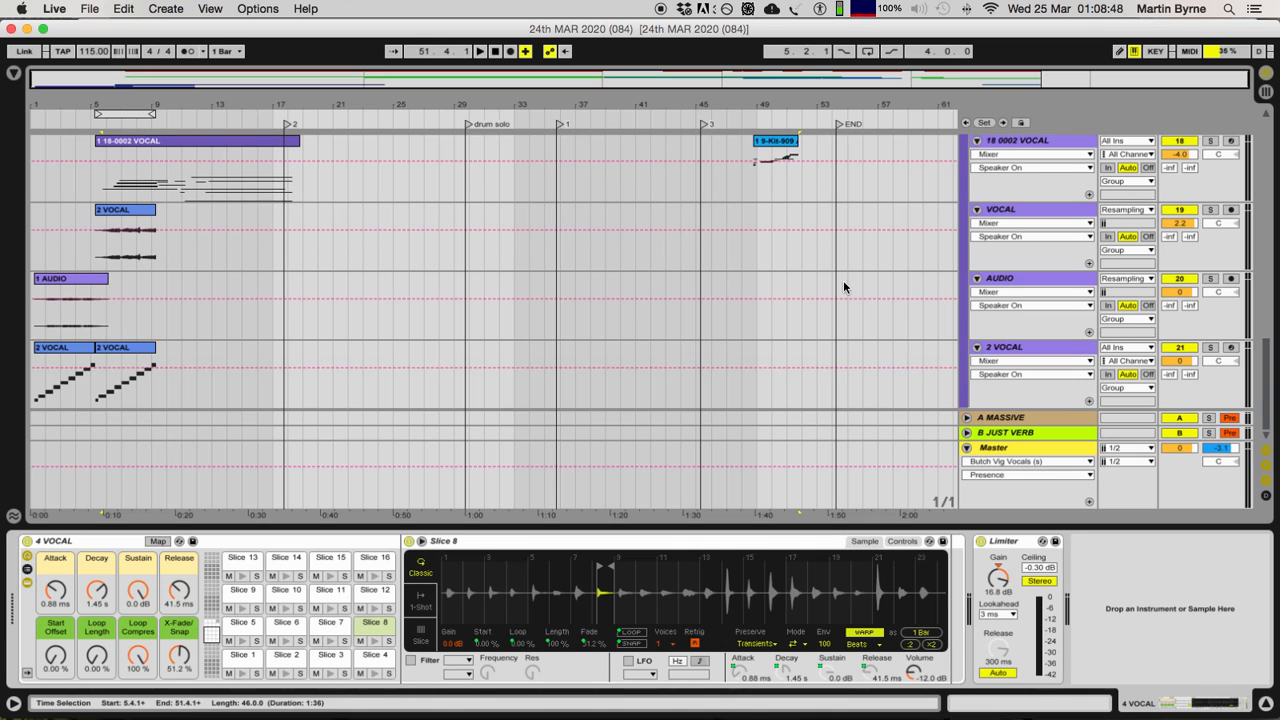
Step: Solo the 4 VOCAL and ALL THE NOTES tracks and play the arrangement from 5.4.1 to hear the sliced rack
{"action": "scroll", "coordinate": [900, 290], "scroll_direction": "up", "scroll_amount": 10}
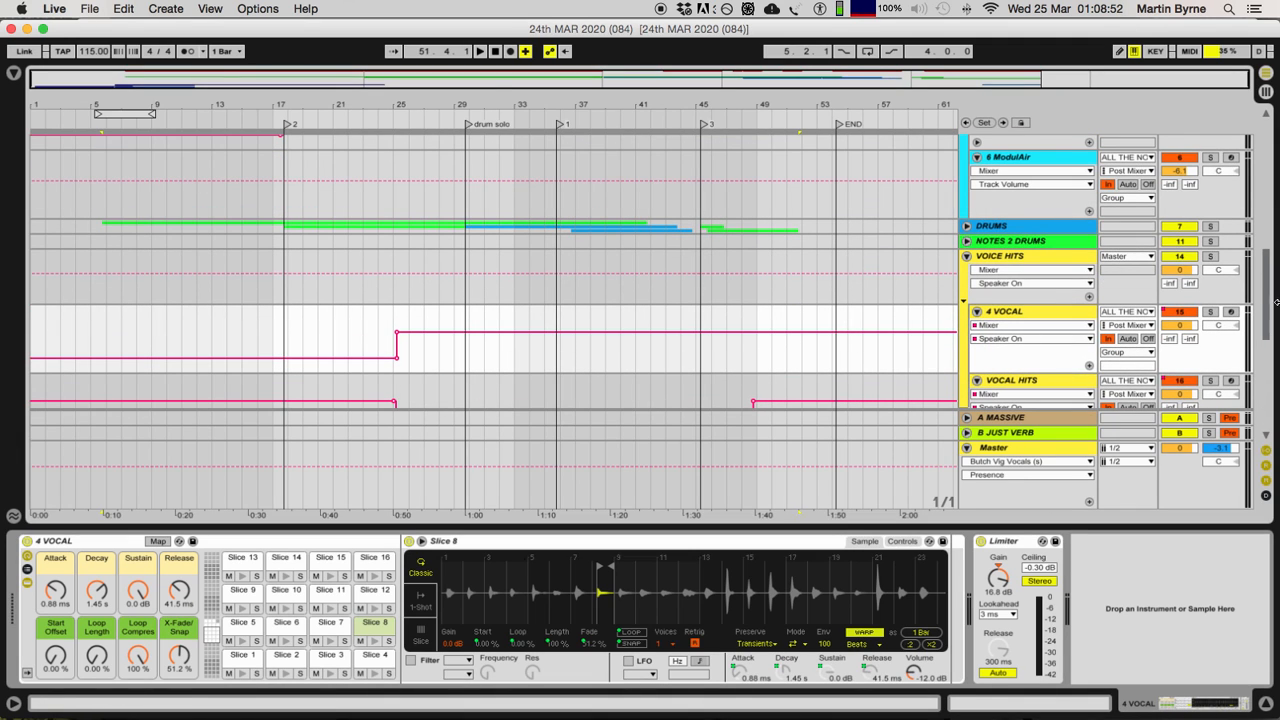
{"action": "left_click", "coordinate": [1213, 312]}
{"action": "scroll", "coordinate": [1190, 195], "scroll_direction": "up", "scroll_amount": 10}
{"action": "left_click", "coordinate": [1211, 143]}
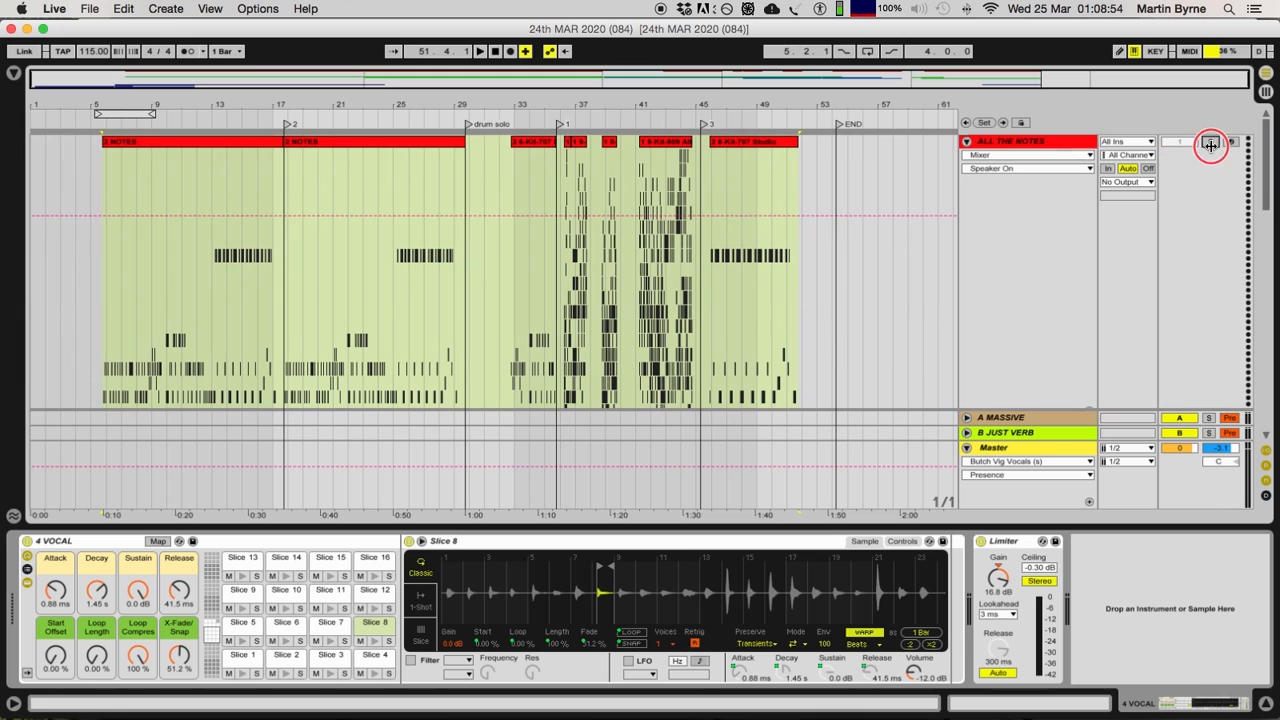
{"action": "key", "text": "space"}
{"action": "scroll", "coordinate": [672, 375], "scroll_direction": "down", "scroll_amount": 10}
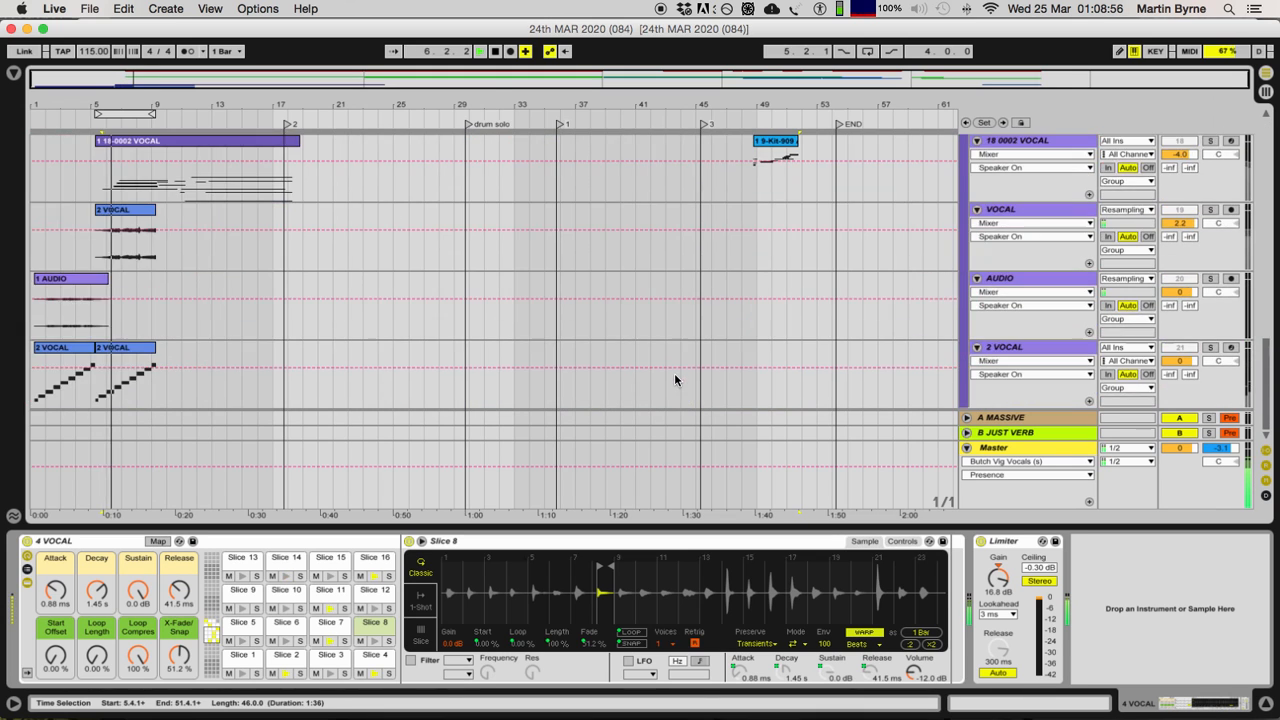
{"action": "scroll", "coordinate": [674, 380], "scroll_direction": "up", "scroll_amount": 3}
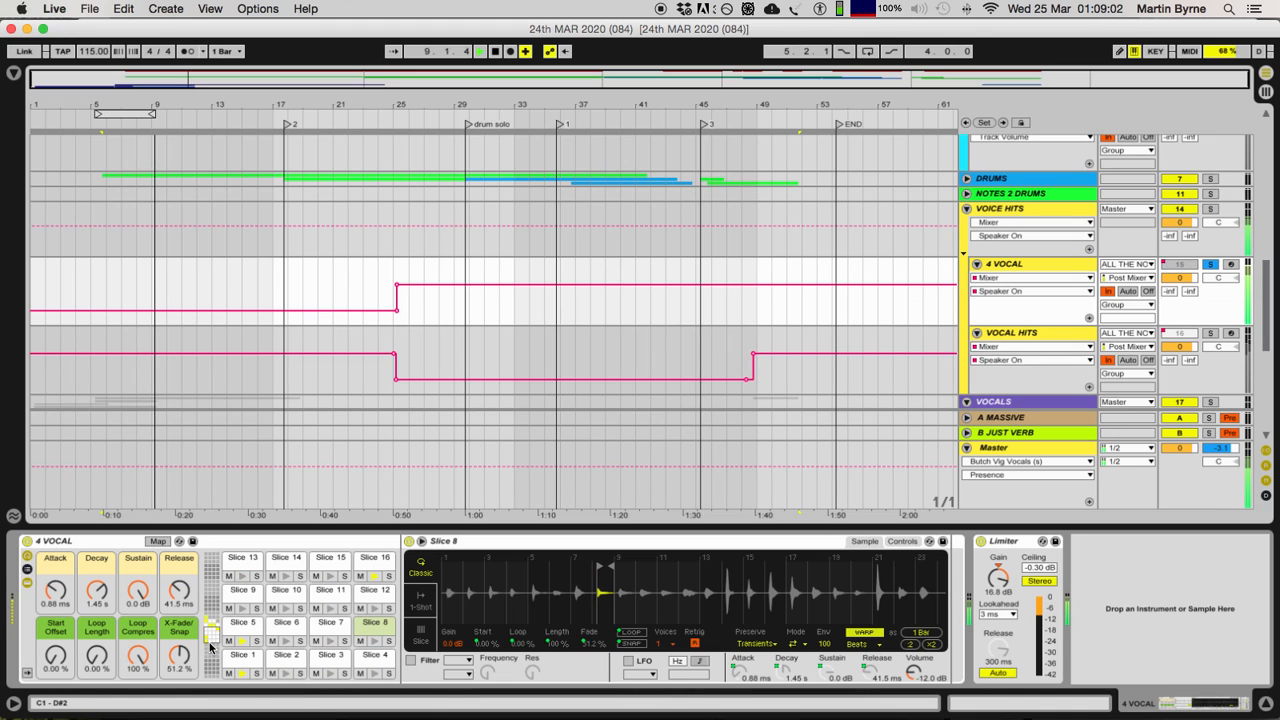
Step: Move the solo from the 4 VOCAL track to VOCAL HITS, with ALL THE NOTES soloed alongside it
{"action": "left_click", "coordinate": [1211, 266]}
{"action": "left_click", "coordinate": [1210, 335]}
{"action": "scroll", "coordinate": [1210, 335], "scroll_direction": "up", "scroll_amount": 10}
{"action": "left_click", "coordinate": [1210, 143]}
{"action": "scroll", "coordinate": [1150, 220], "scroll_direction": "down", "scroll_amount": 10}
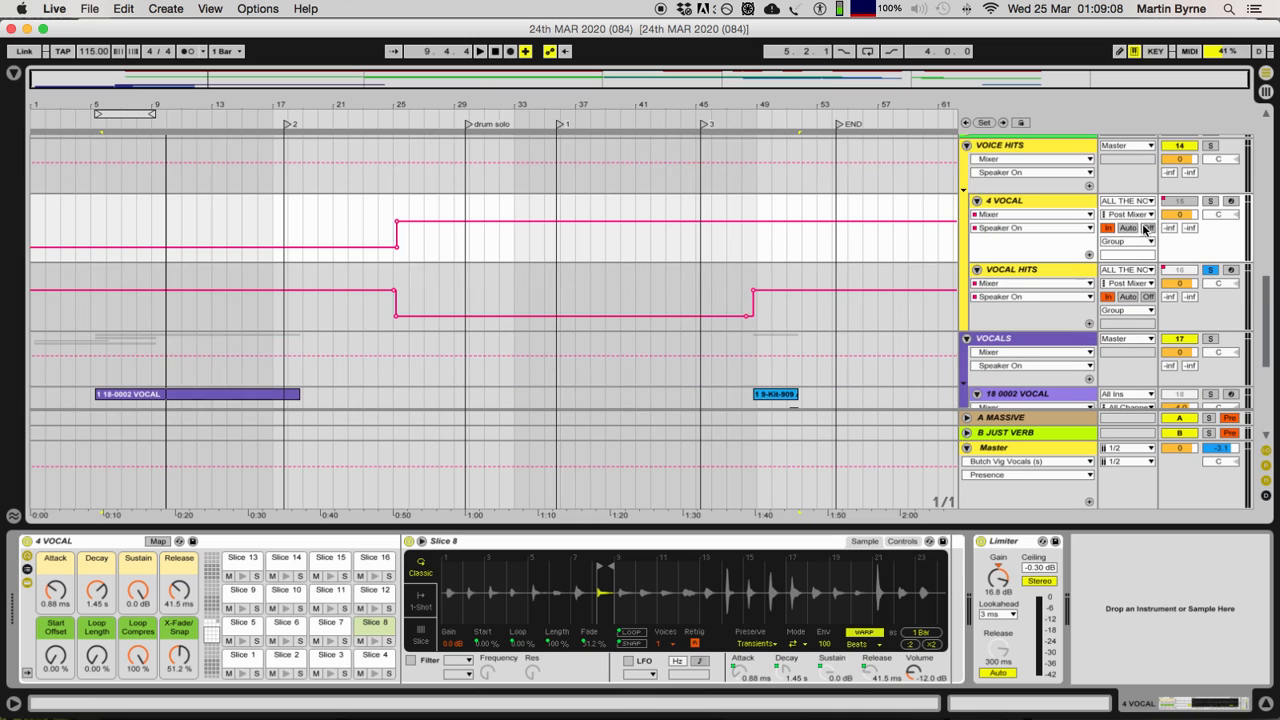
Step: Play the soloed VOCAL HITS track and show its device chain from the 2 VOCAL-2 rack to Auto Pan and Simple Delay
{"action": "left_click", "coordinate": [1051, 275]}
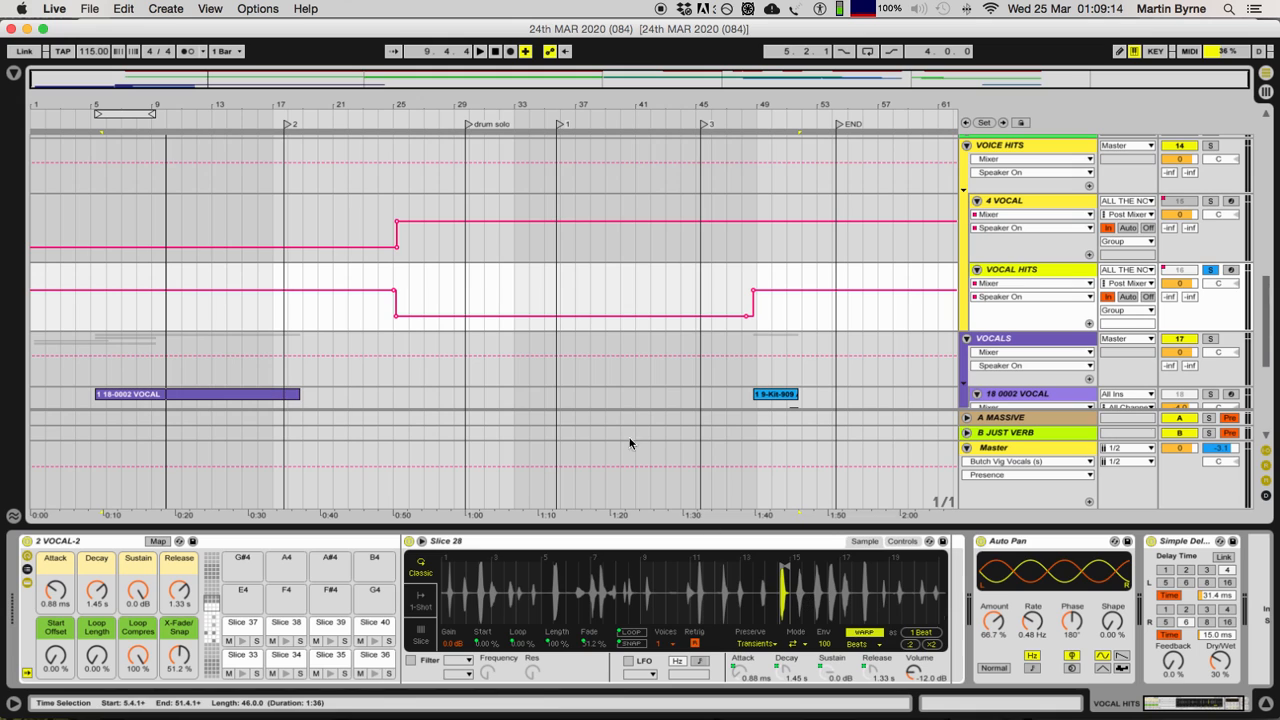
{"action": "key", "text": "space"}
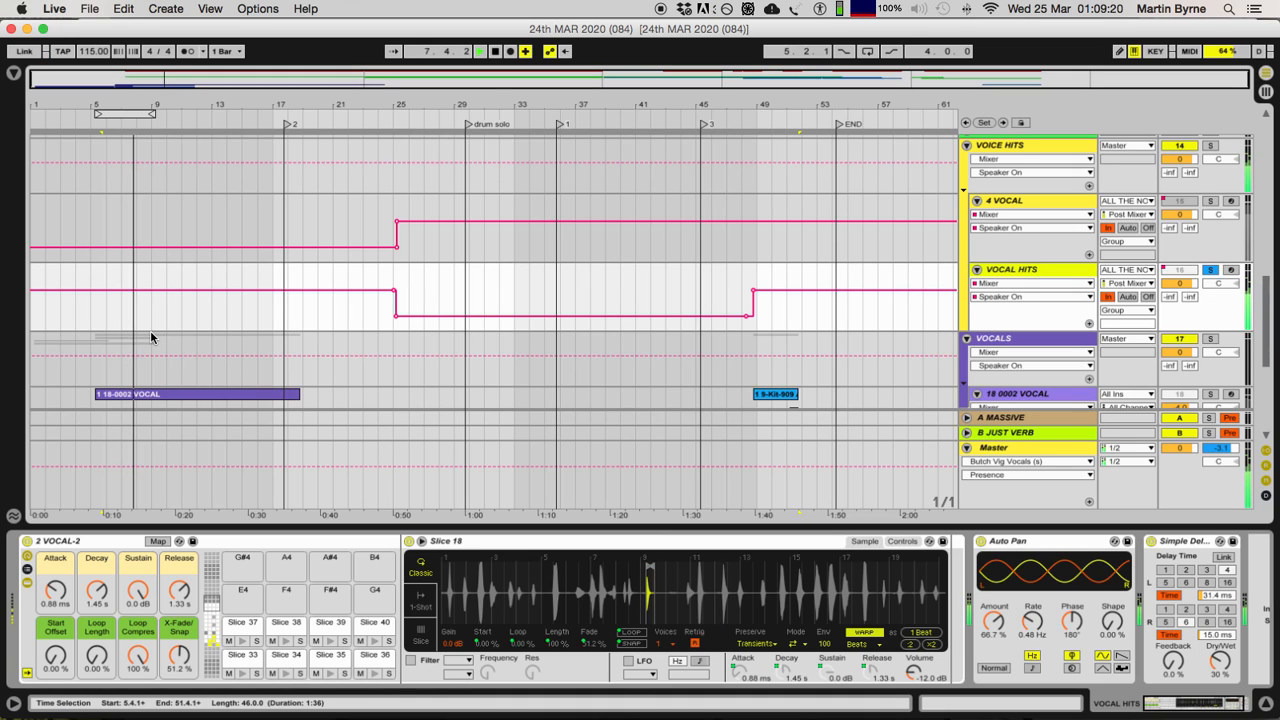
{"action": "key", "text": "space"}
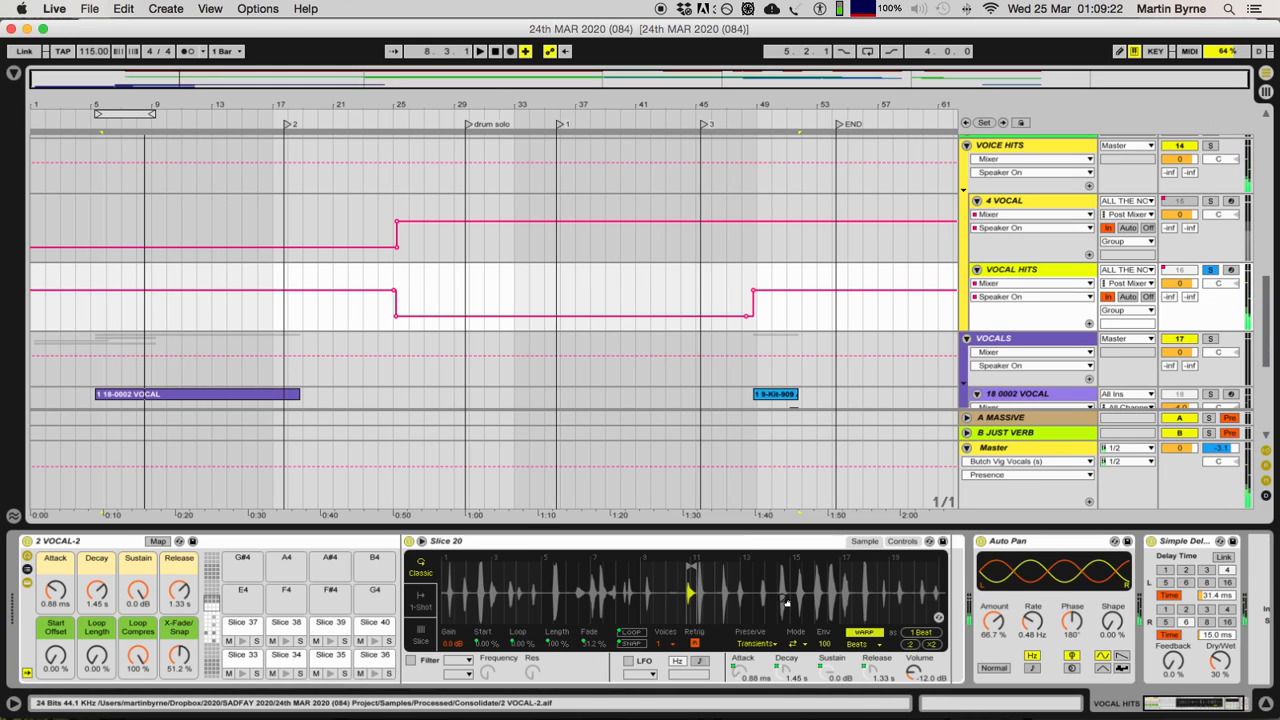
{"action": "scroll", "coordinate": [745, 556], "scroll_direction": "right", "scroll_amount": 2}
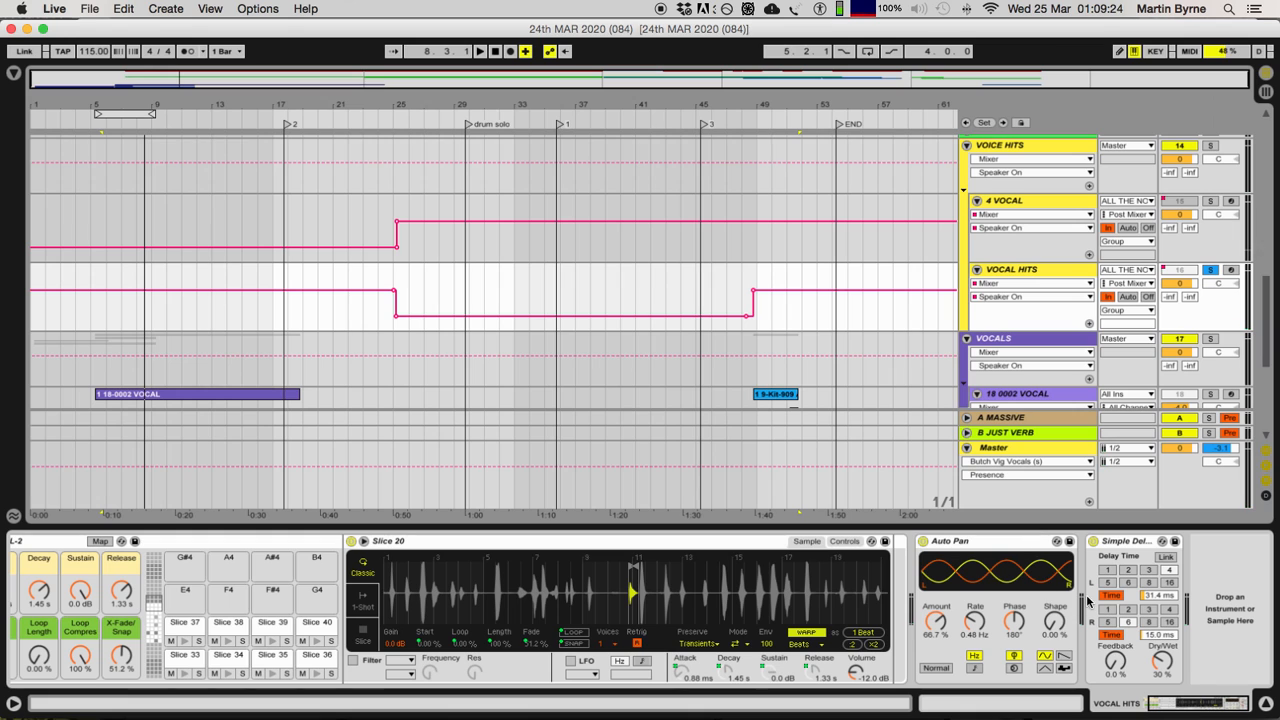
{"action": "left_click", "coordinate": [1115, 555]}
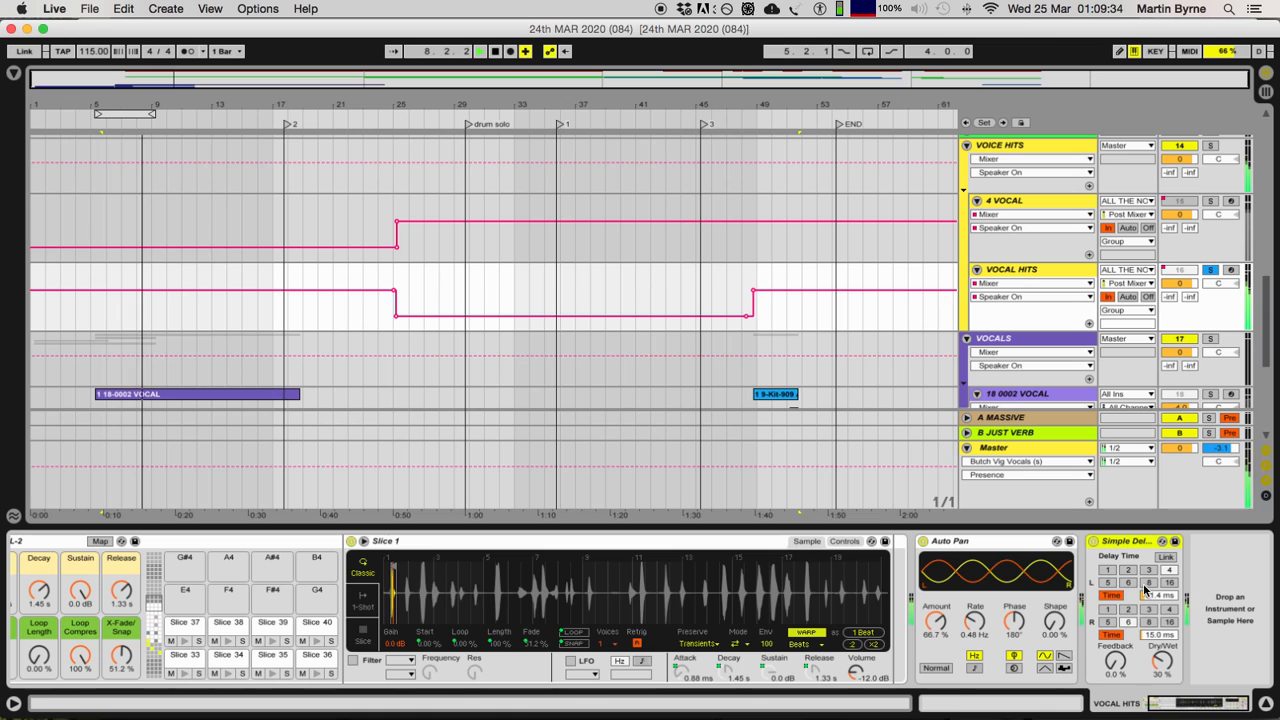
Step: Select the first 2 NOTES clip on ALL THE NOTES and play it through the soloed VOCAL HITS track
{"action": "scroll", "coordinate": [108, 312], "scroll_direction": "up", "scroll_amount": 15}
{"action": "left_click", "coordinate": [136, 142]}
{"action": "key", "text": "space"}
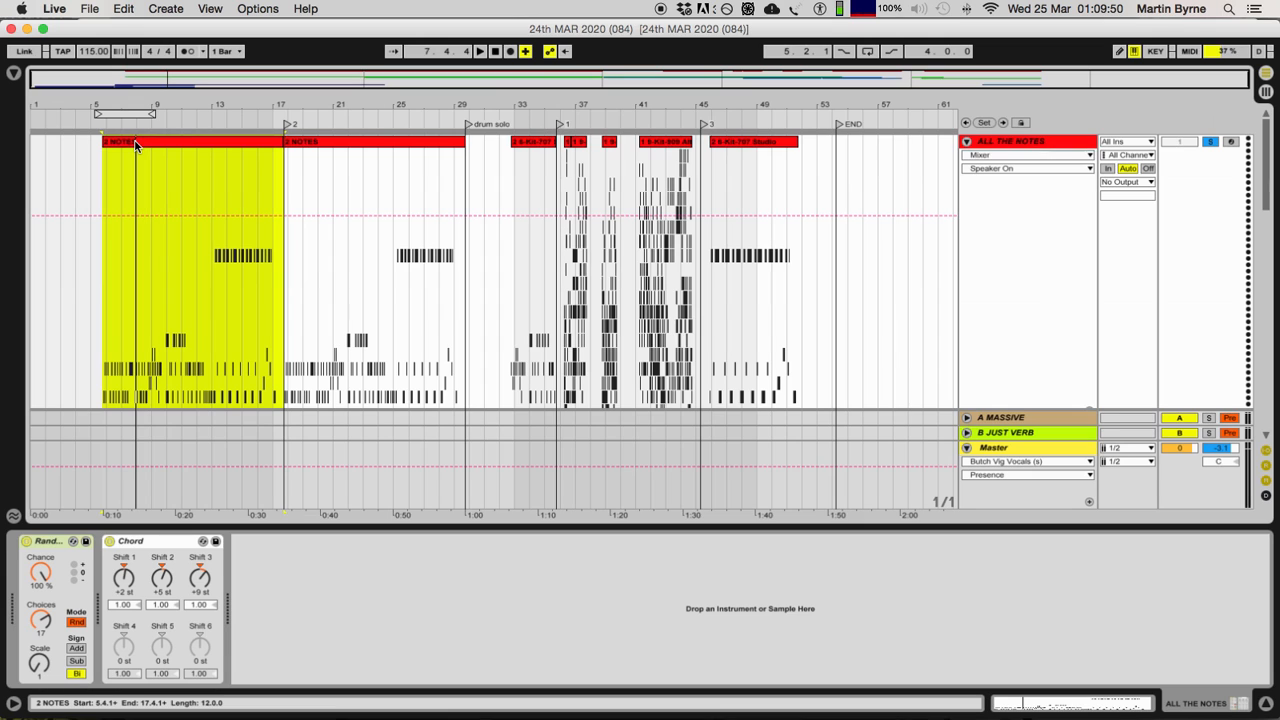
{"action": "key", "text": "space"}
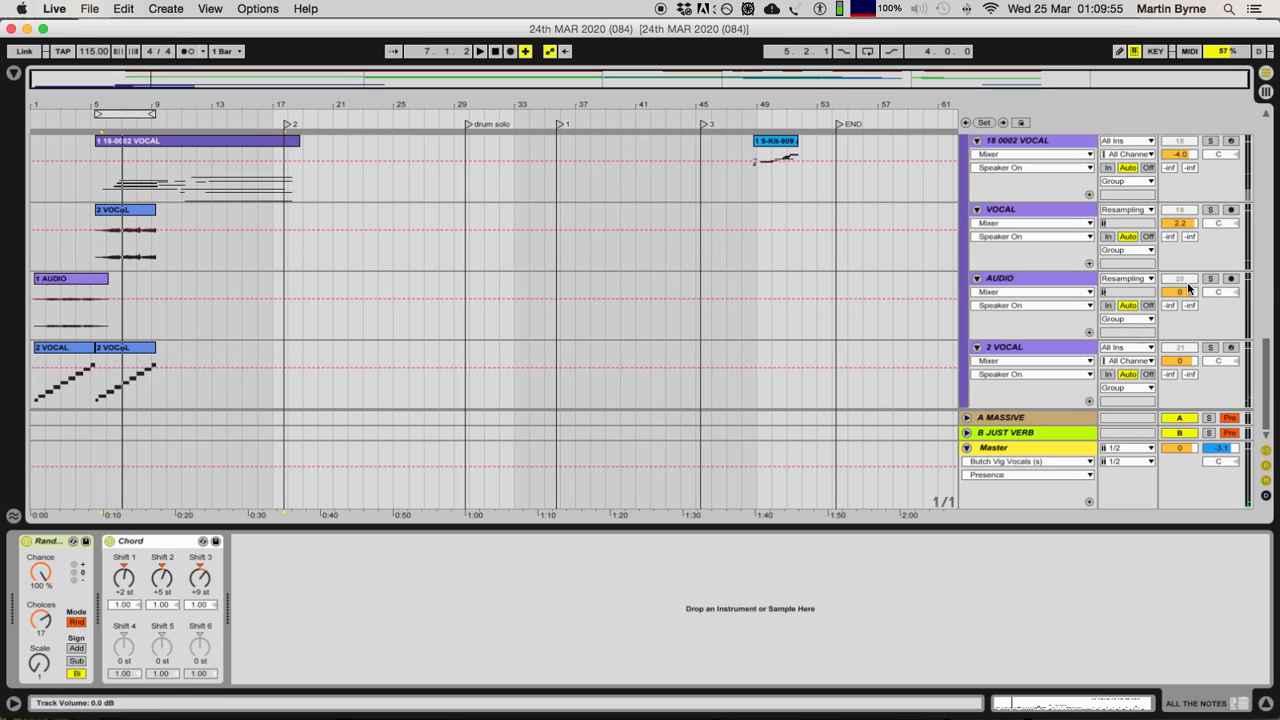
Step: Clear the solo on the VOCAL HITS track
{"action": "scroll", "coordinate": [1189, 286], "scroll_direction": "down", "scroll_amount": 10}
{"action": "scroll", "coordinate": [1189, 286], "scroll_direction": "up", "scroll_amount": 3}
{"action": "left_click", "coordinate": [1210, 317]}
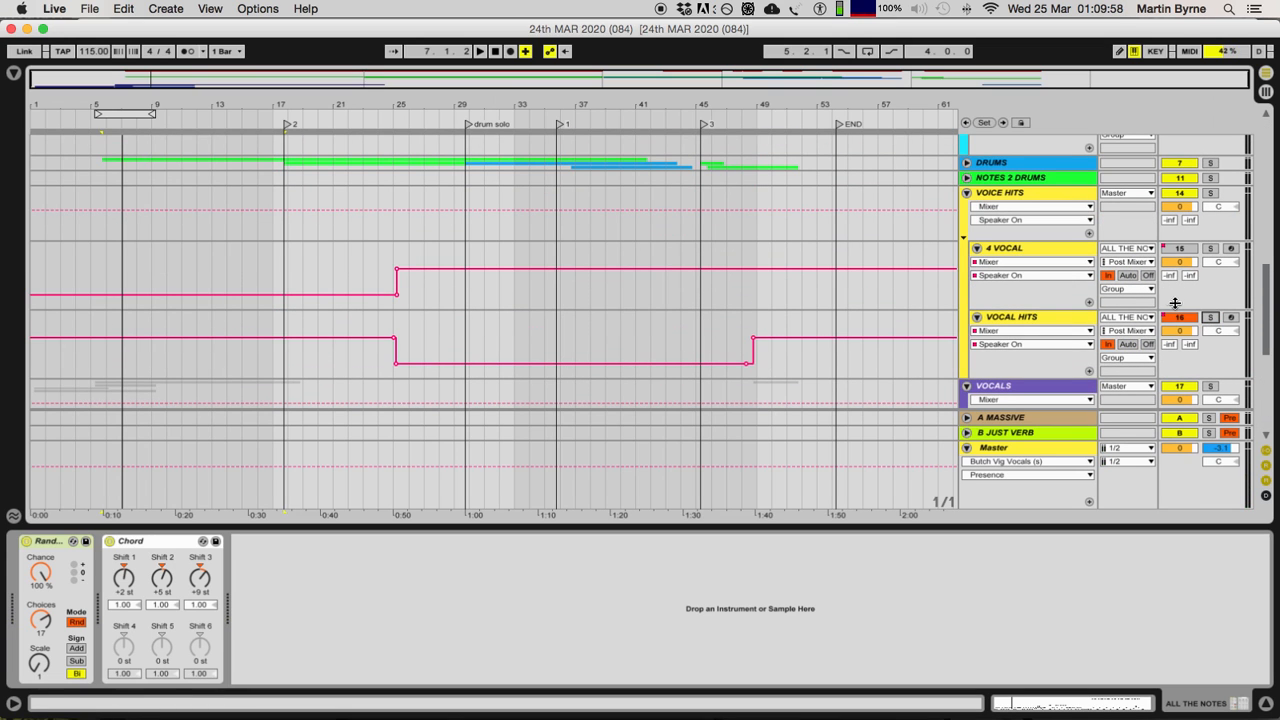
Step: Examine the input routing and automation of the tracks from the BASS instrument rack down through VOICE HITS and VOCALS
{"action": "scroll", "coordinate": [1172, 303], "scroll_direction": "up", "scroll_amount": 5}
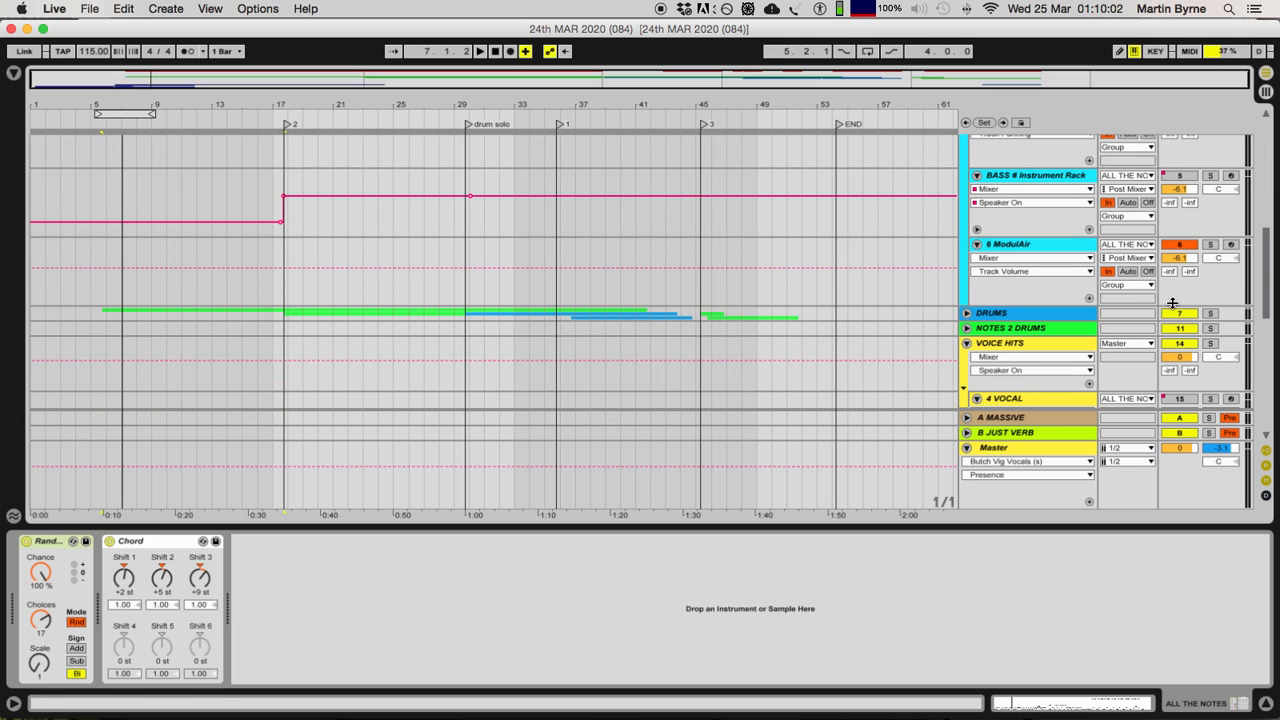
{"action": "scroll", "coordinate": [1172, 303], "scroll_direction": "down", "scroll_amount": 5}
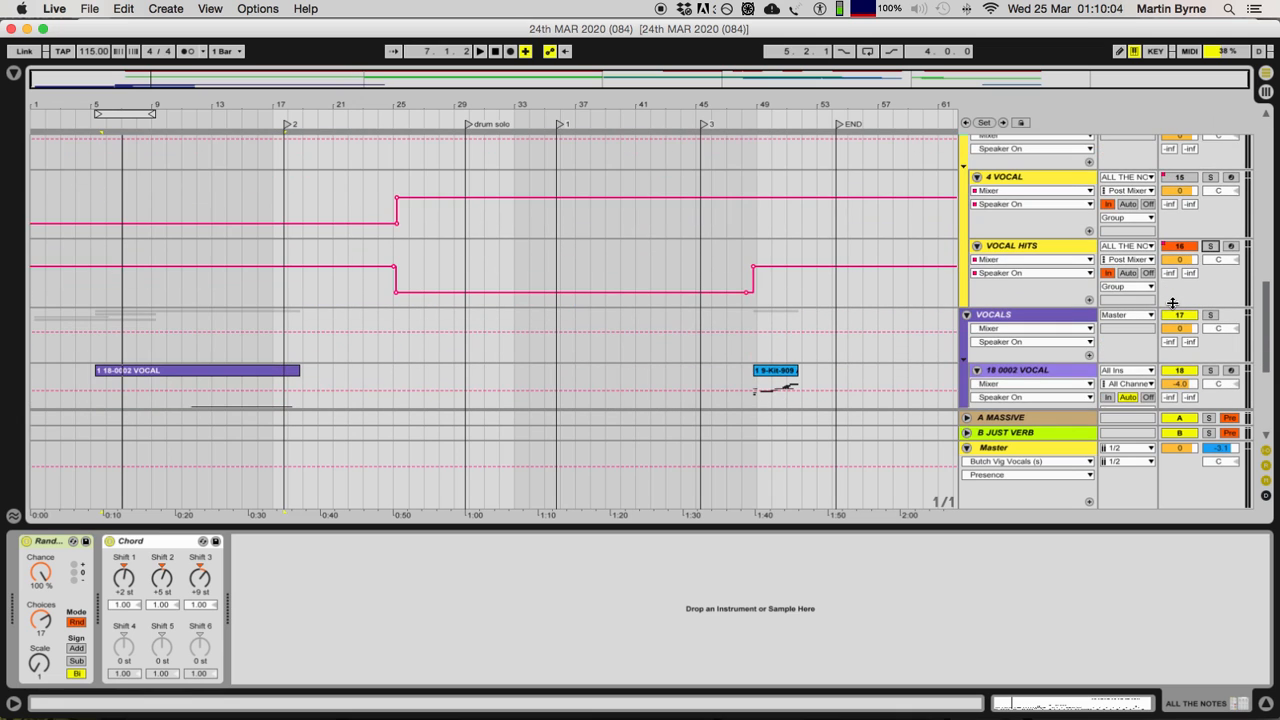
{"action": "scroll", "coordinate": [1172, 303], "scroll_direction": "up", "scroll_amount": 3}
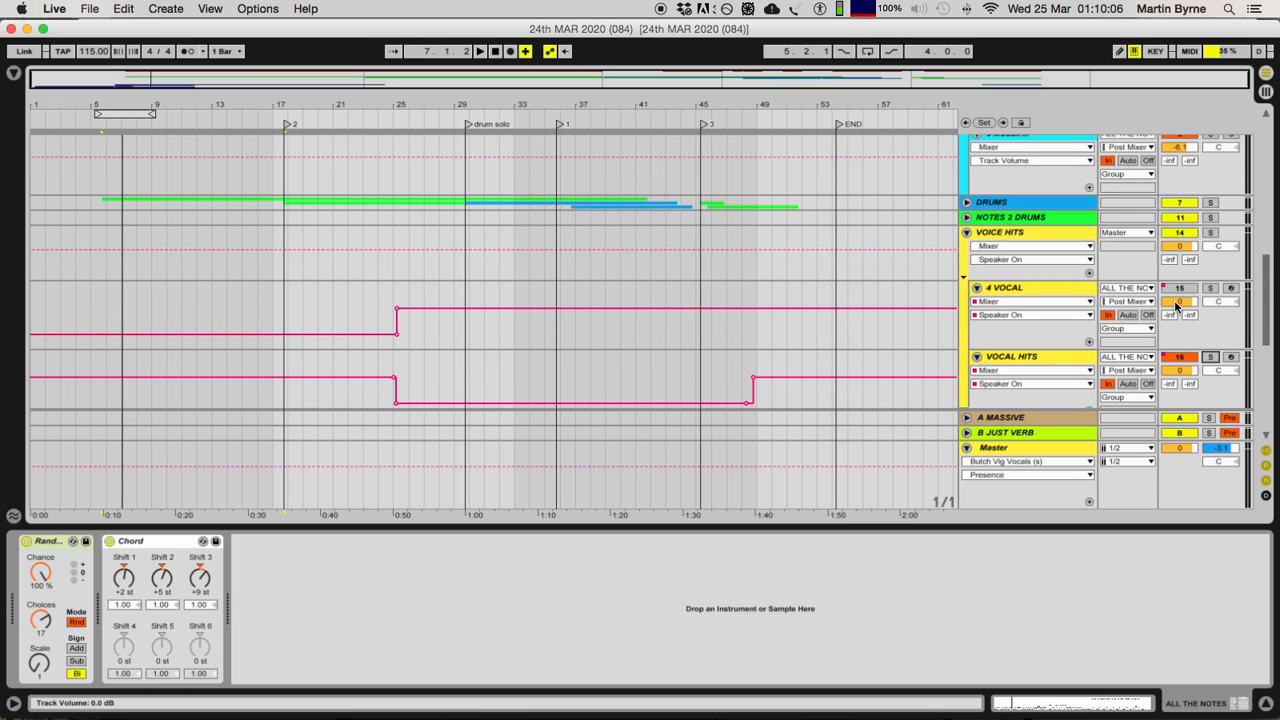
{"action": "scroll", "coordinate": [1177, 304], "scroll_direction": "down", "scroll_amount": 2}
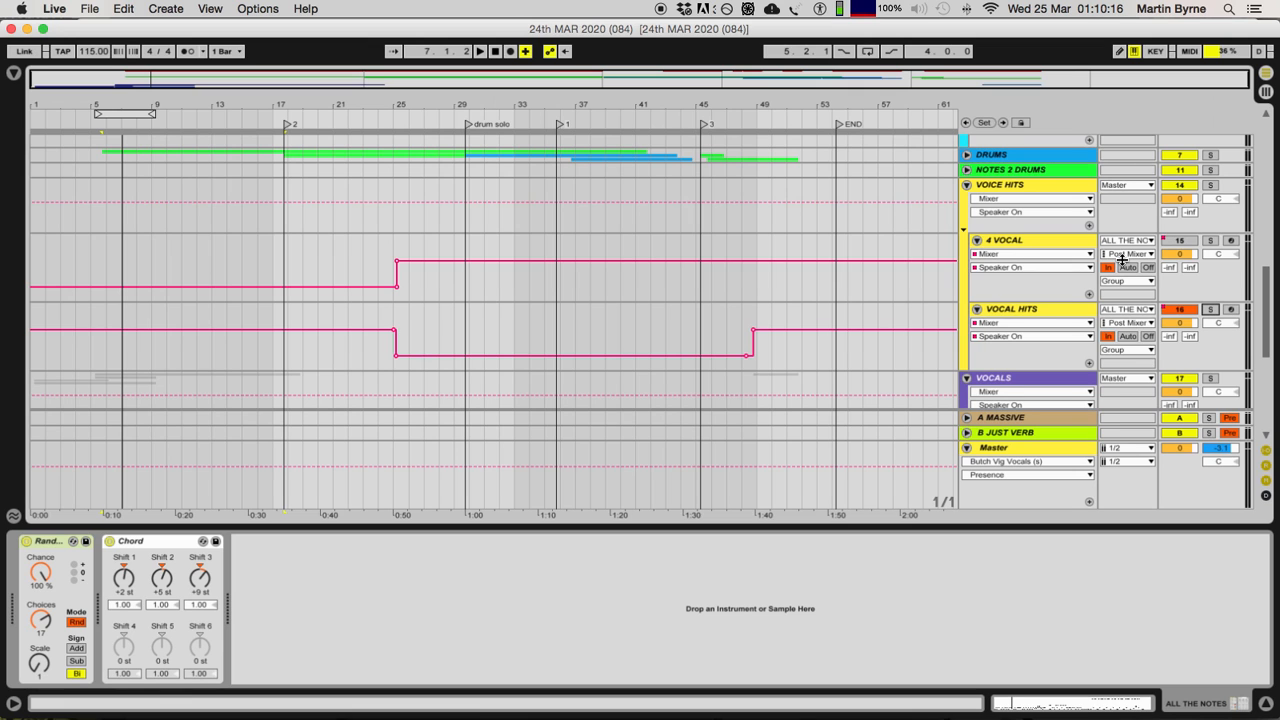
{"action": "scroll", "coordinate": [1082, 258], "scroll_direction": "down", "scroll_amount": 10}
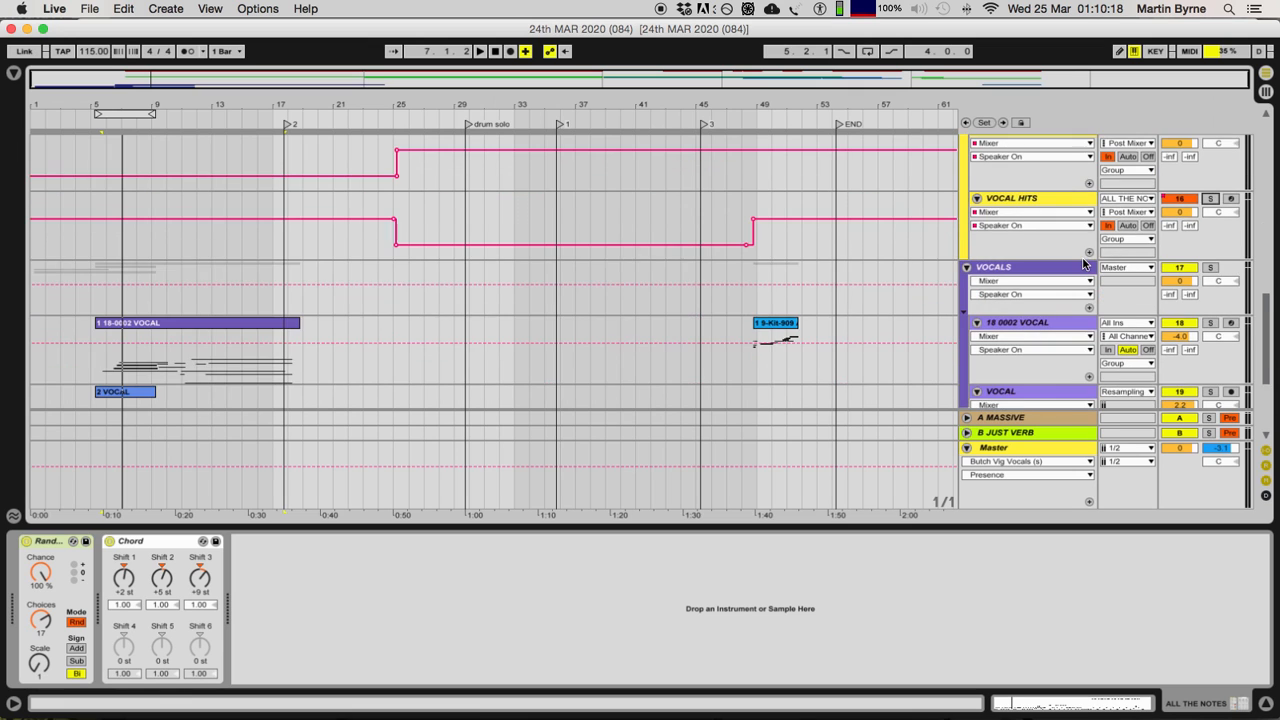
{"action": "scroll", "coordinate": [1085, 268], "scroll_direction": "down", "scroll_amount": 2}
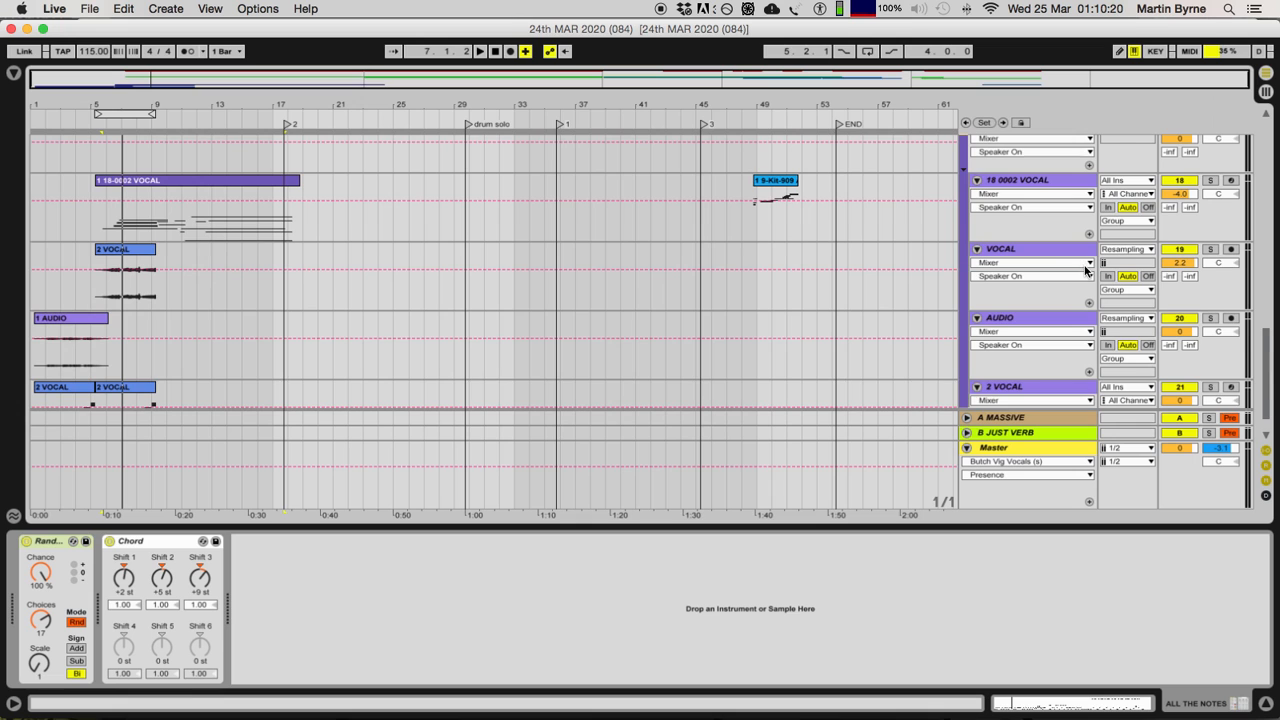
{"action": "scroll", "coordinate": [1085, 270], "scroll_direction": "up", "scroll_amount": 8}
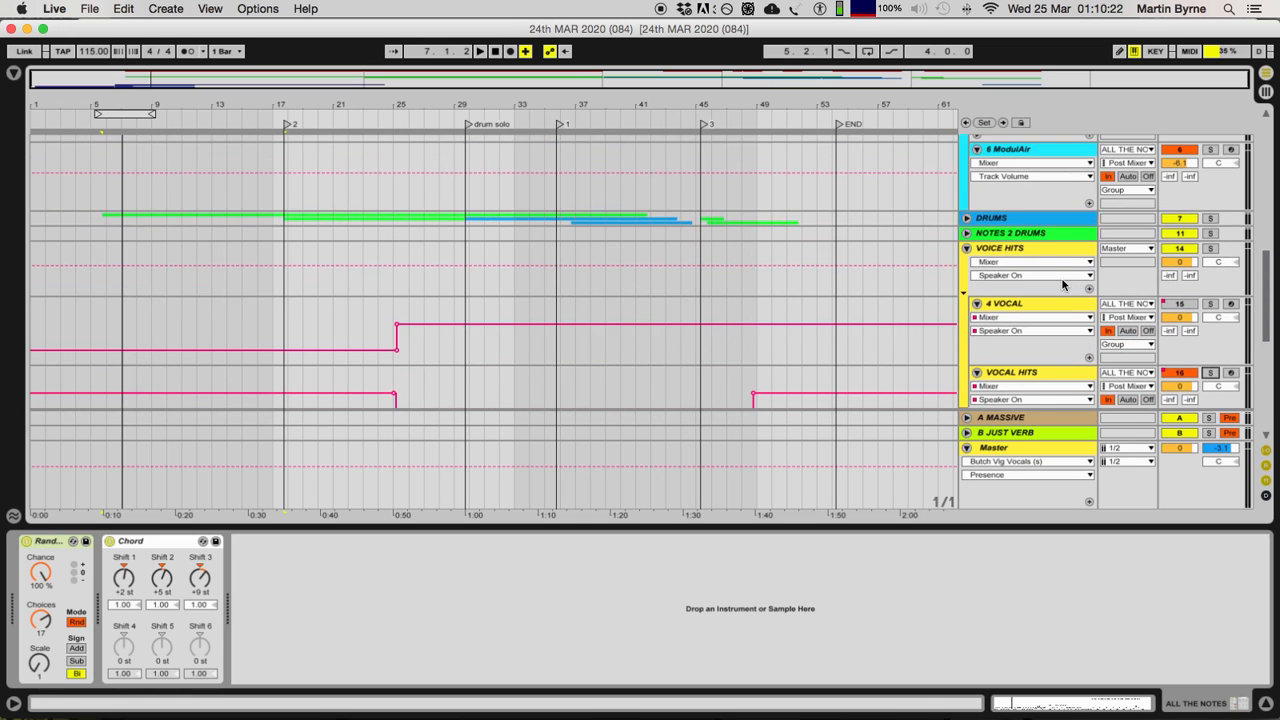
Step: Point out the last clip on the ALL THE NOTES track, then select its first 2 NOTES clip
{"action": "scroll", "coordinate": [1062, 285], "scroll_direction": "up", "scroll_amount": 10}
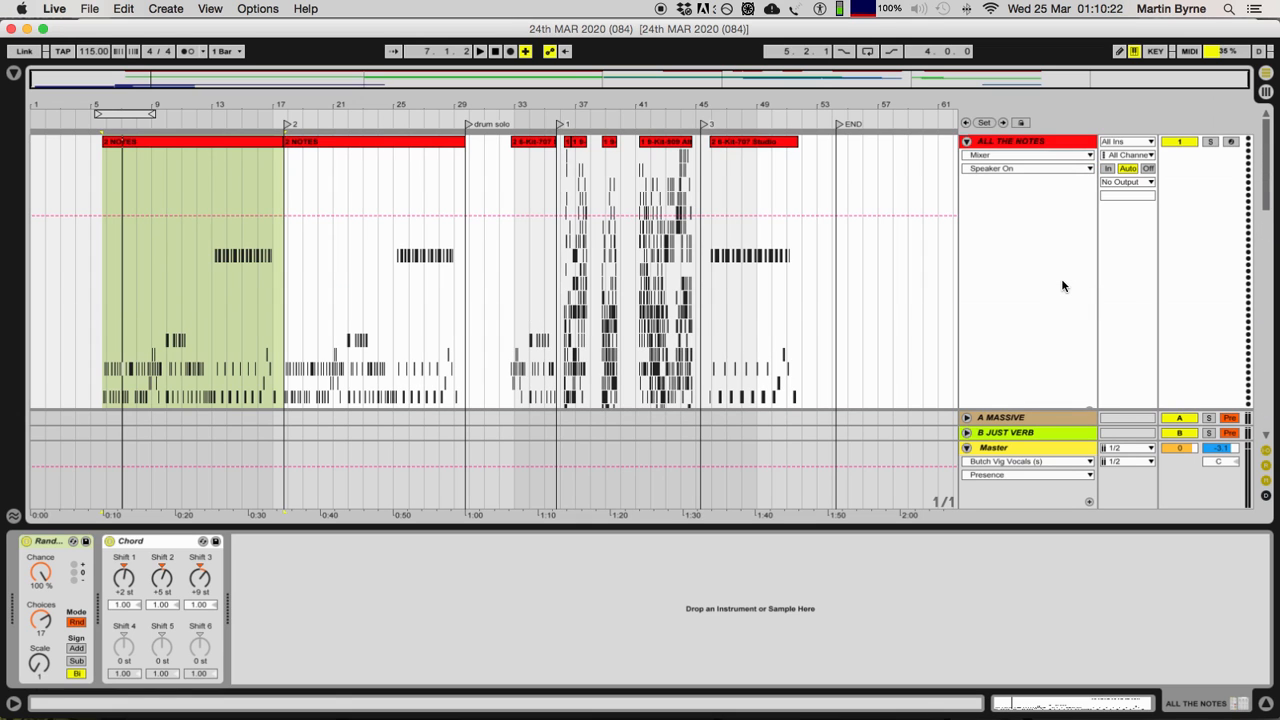
{"action": "left_click", "coordinate": [766, 146]}
{"action": "left_click", "coordinate": [228, 147]}
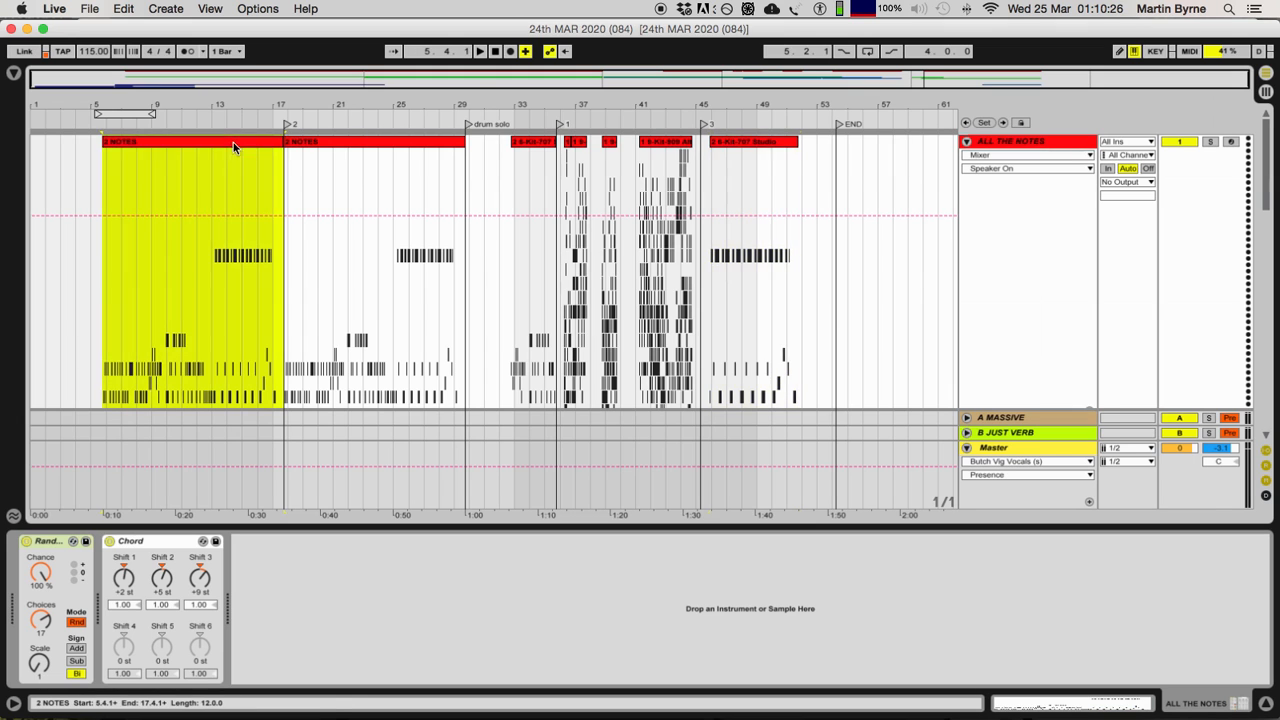
Step: Unfold the NOTES 2 DRUMS group to check the inputs of DRUM FEEDBACK and 13 Kit-909 Alteration, then fold it again
{"action": "scroll", "coordinate": [1037, 247], "scroll_direction": "down", "scroll_amount": 5}
{"action": "scroll", "coordinate": [1034, 304], "scroll_direction": "down", "scroll_amount": 5}
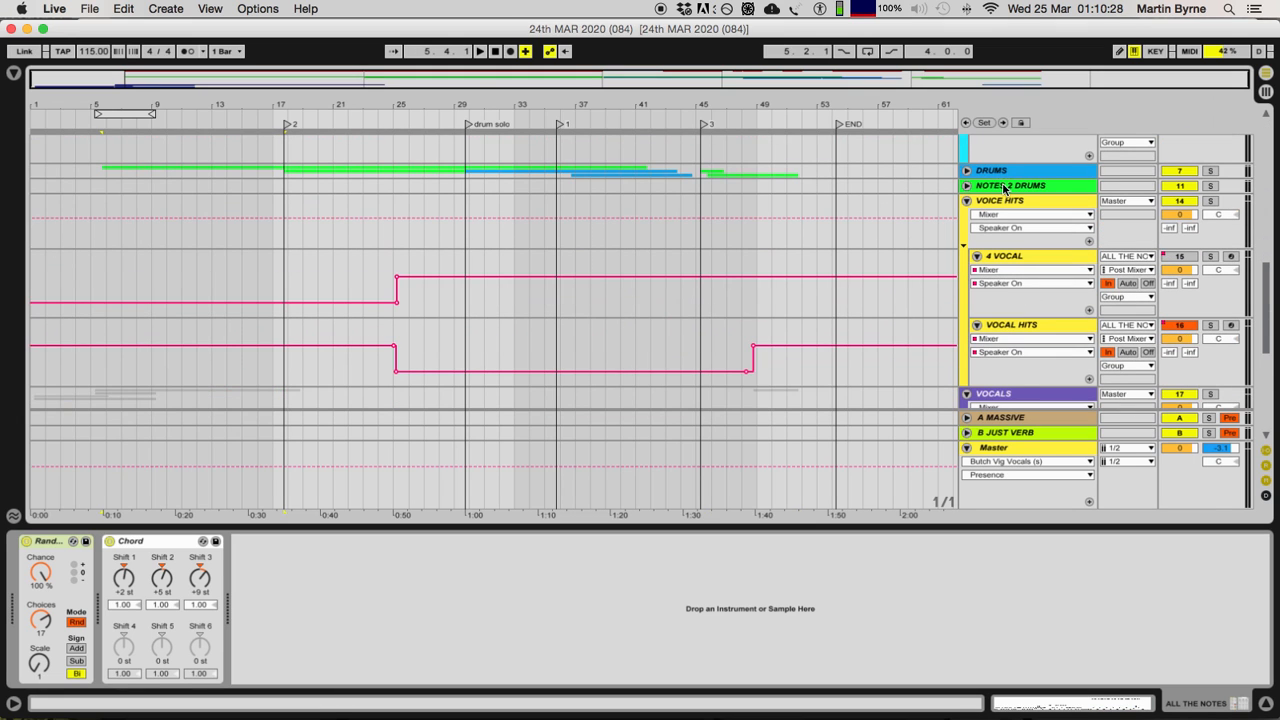
{"action": "left_click", "coordinate": [988, 188]}
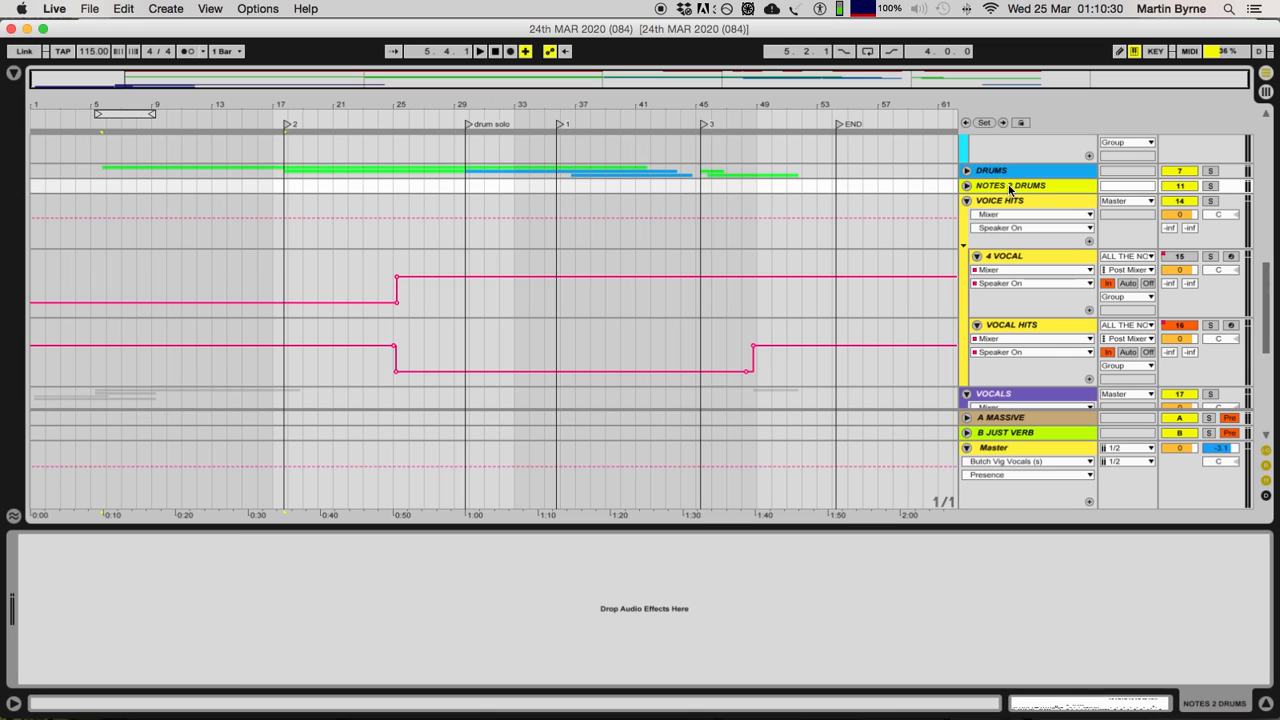
{"action": "key", "text": "plus"}
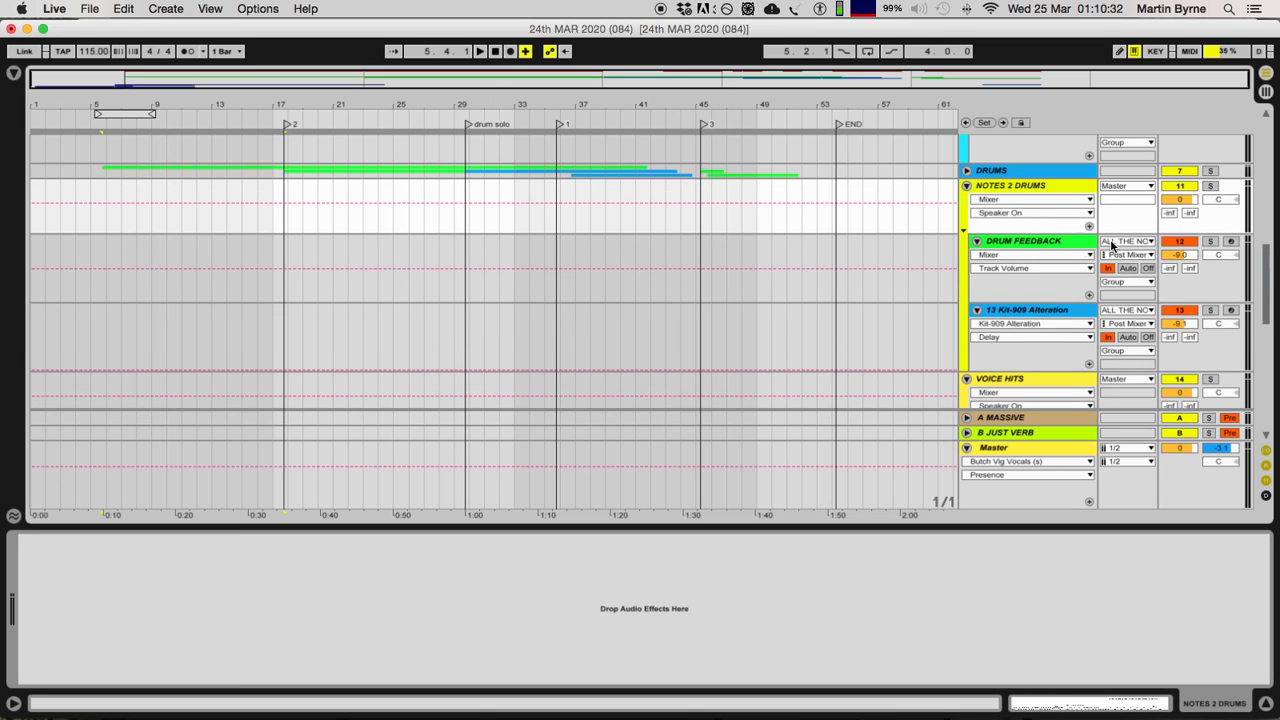
{"action": "left_click", "coordinate": [963, 223]}
Step: Unfold the DRUMS group and select all the clips on its three kit tracks from 5.4.1 to 51.4.1
{"action": "double_click", "coordinate": [1004, 172]}
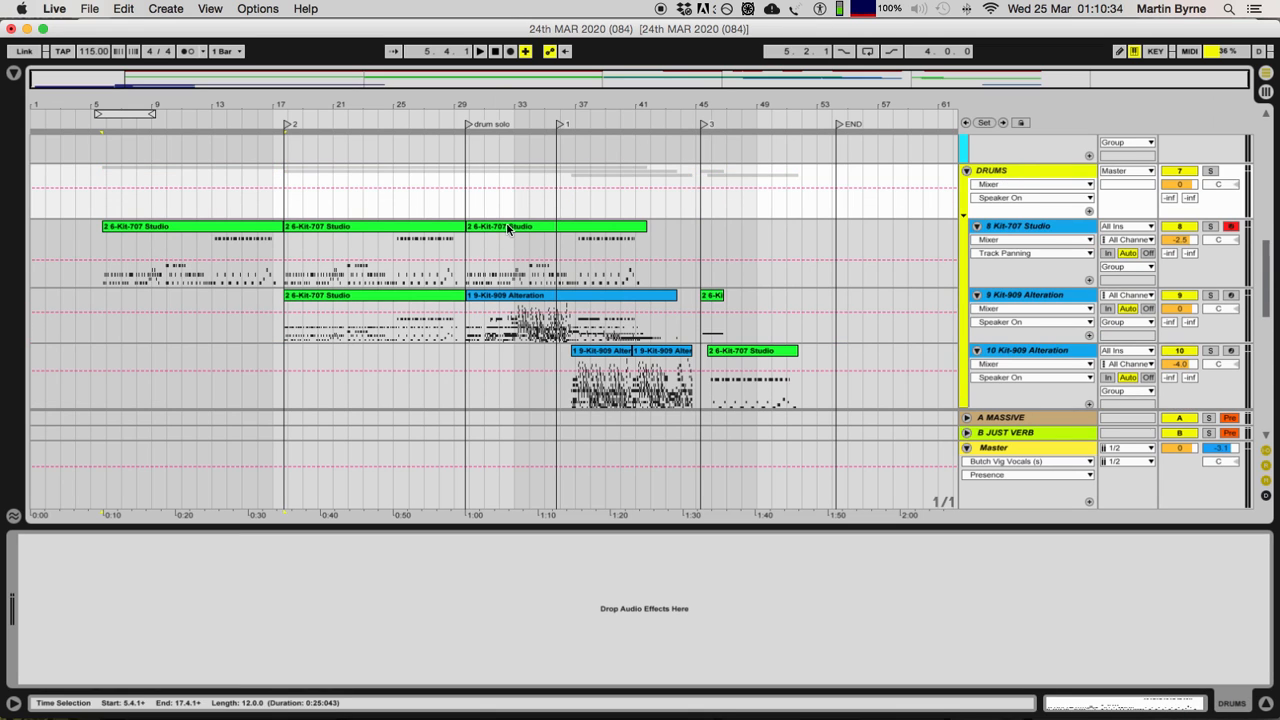
{"action": "left_click", "coordinate": [213, 218]}
{"action": "left_click", "coordinate": [752, 351]}
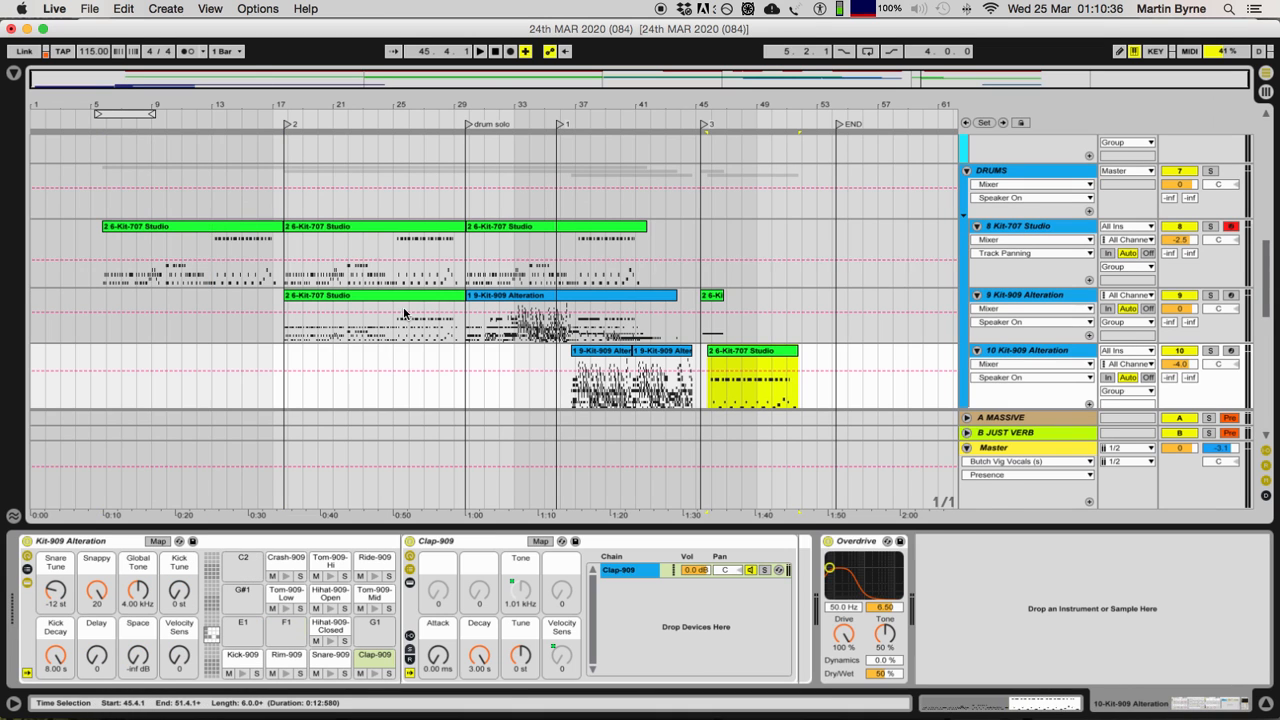
{"action": "left_click", "coordinate": [207, 232], "text": "shift"}
Step: Compare the device chains of the VOICE HITS group and its 4 VOCAL and VOCAL HITS tracks
{"action": "scroll", "coordinate": [1080, 265], "scroll_direction": "down", "scroll_amount": 6}
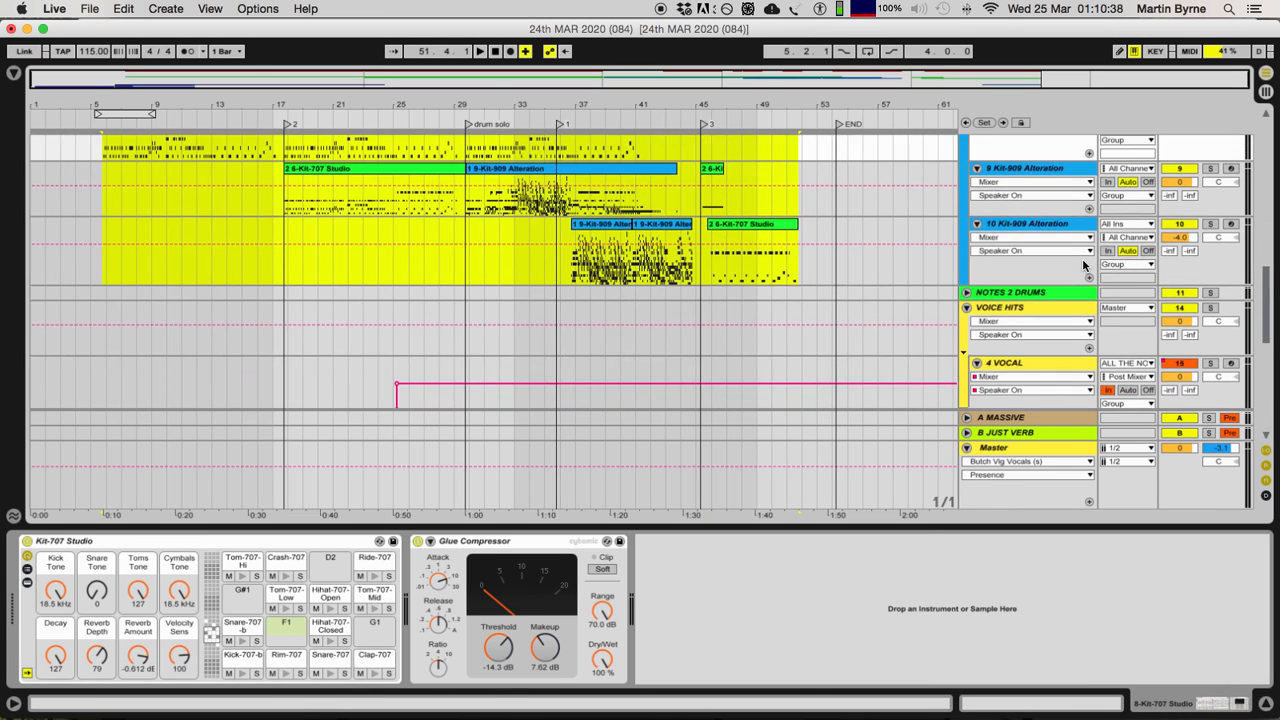
{"action": "left_click", "coordinate": [1040, 232]}
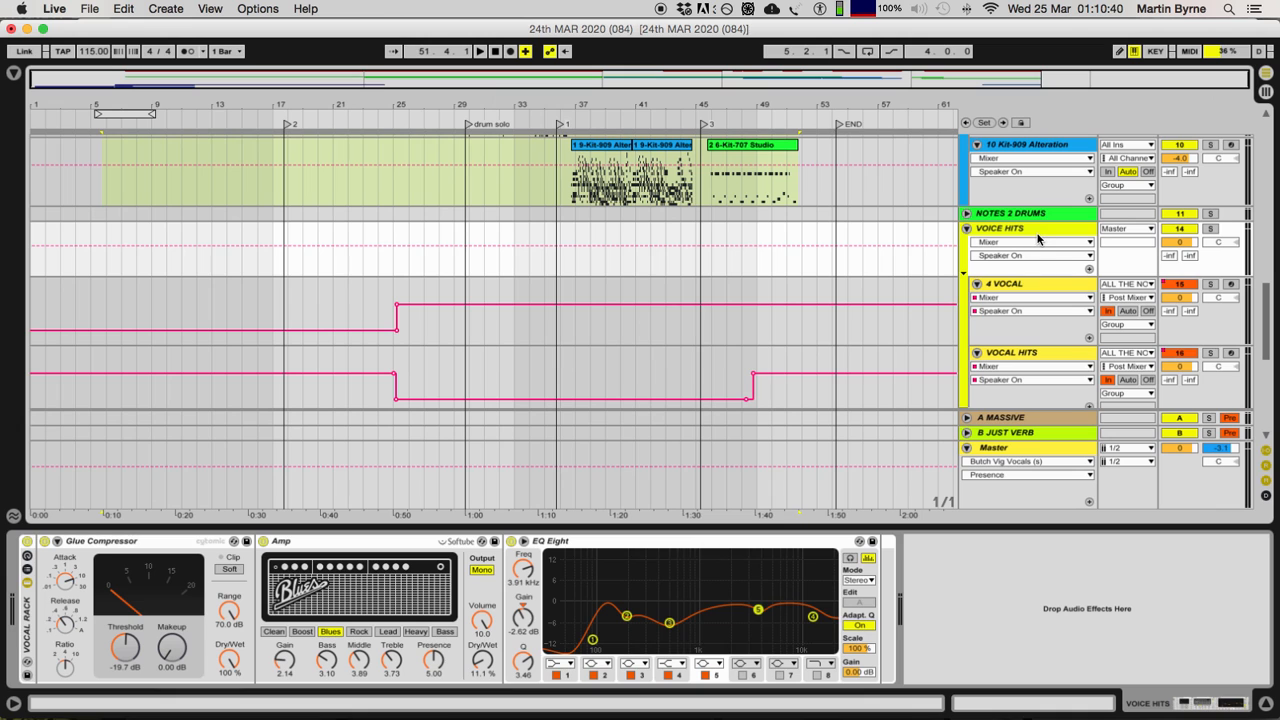
{"action": "left_click", "coordinate": [1043, 287]}
{"action": "left_click", "coordinate": [1029, 358]}
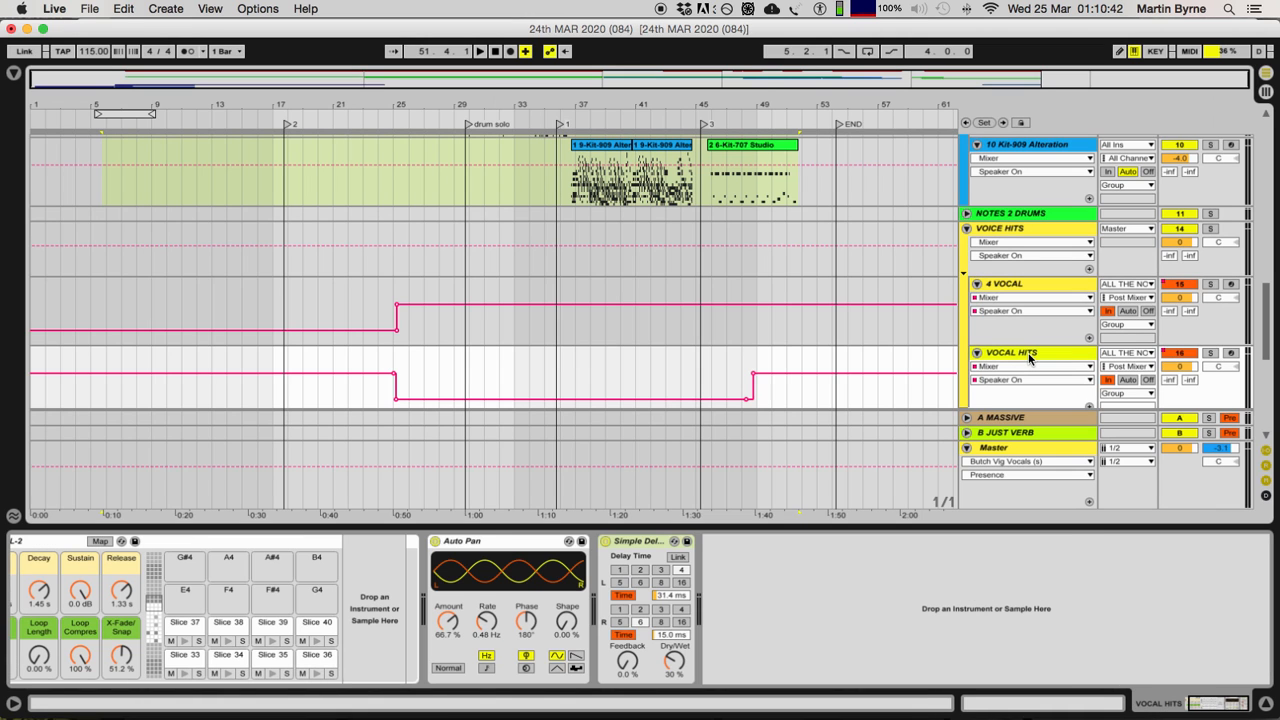
Step: Select the 4 VOCAL track in the VOICE HITS group to show its sliced rack
{"action": "scroll", "coordinate": [1030, 358], "scroll_direction": "down", "scroll_amount": 2}
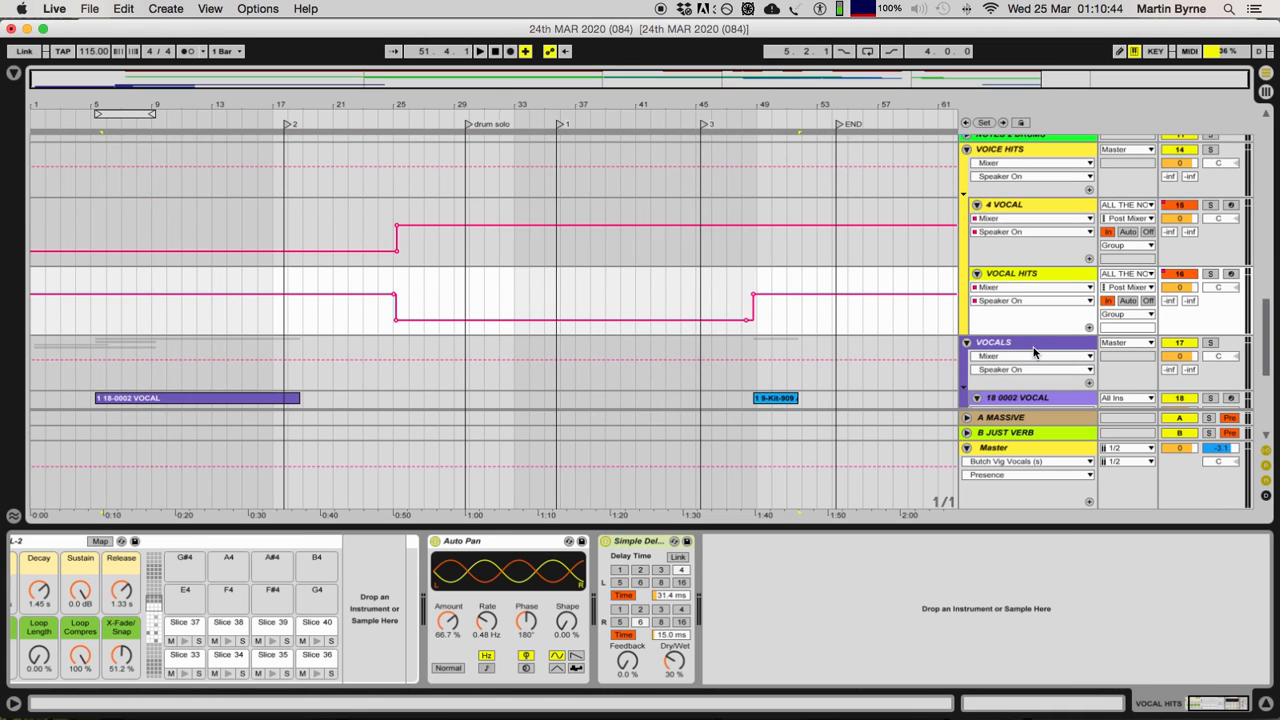
{"action": "scroll", "coordinate": [1036, 262], "scroll_direction": "up", "scroll_amount": 8}
{"action": "scroll", "coordinate": [1036, 262], "scroll_direction": "down", "scroll_amount": 10}
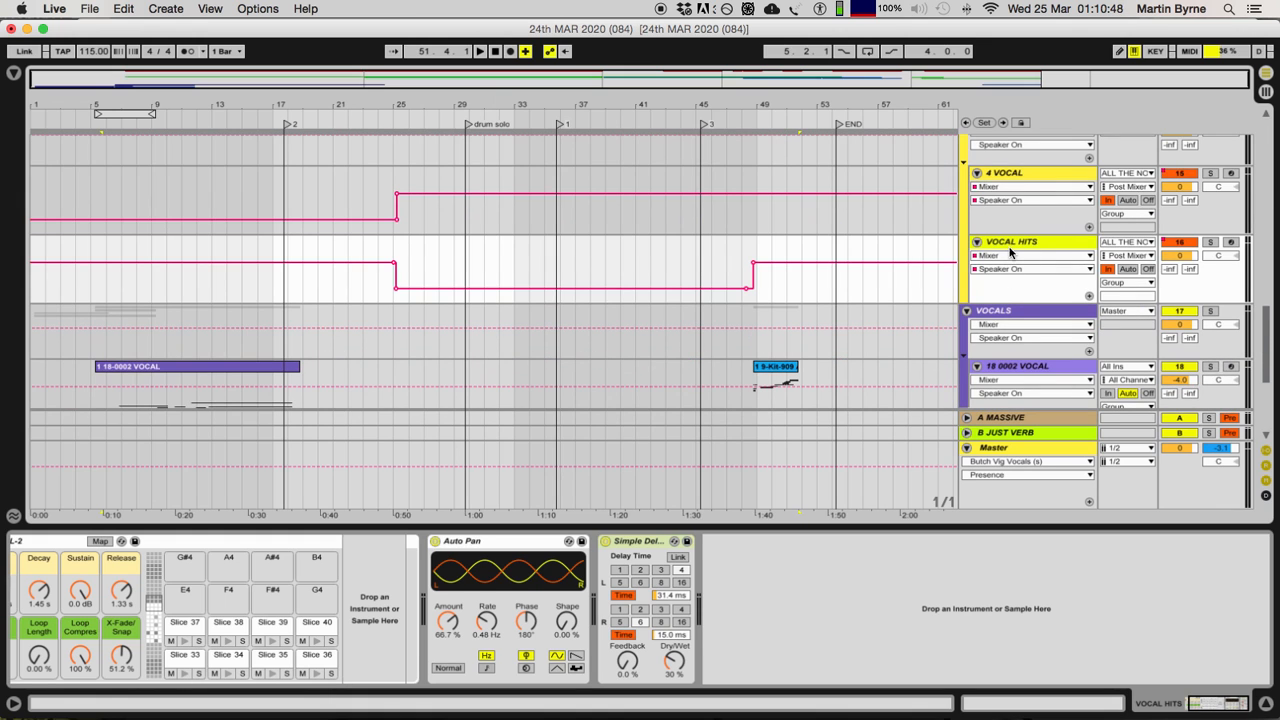
{"action": "left_click", "coordinate": [1016, 176]}
{"action": "scroll", "coordinate": [1030, 260], "scroll_direction": "down", "scroll_amount": 2}
{"action": "scroll", "coordinate": [1036, 270], "scroll_direction": "down", "scroll_amount": 1}
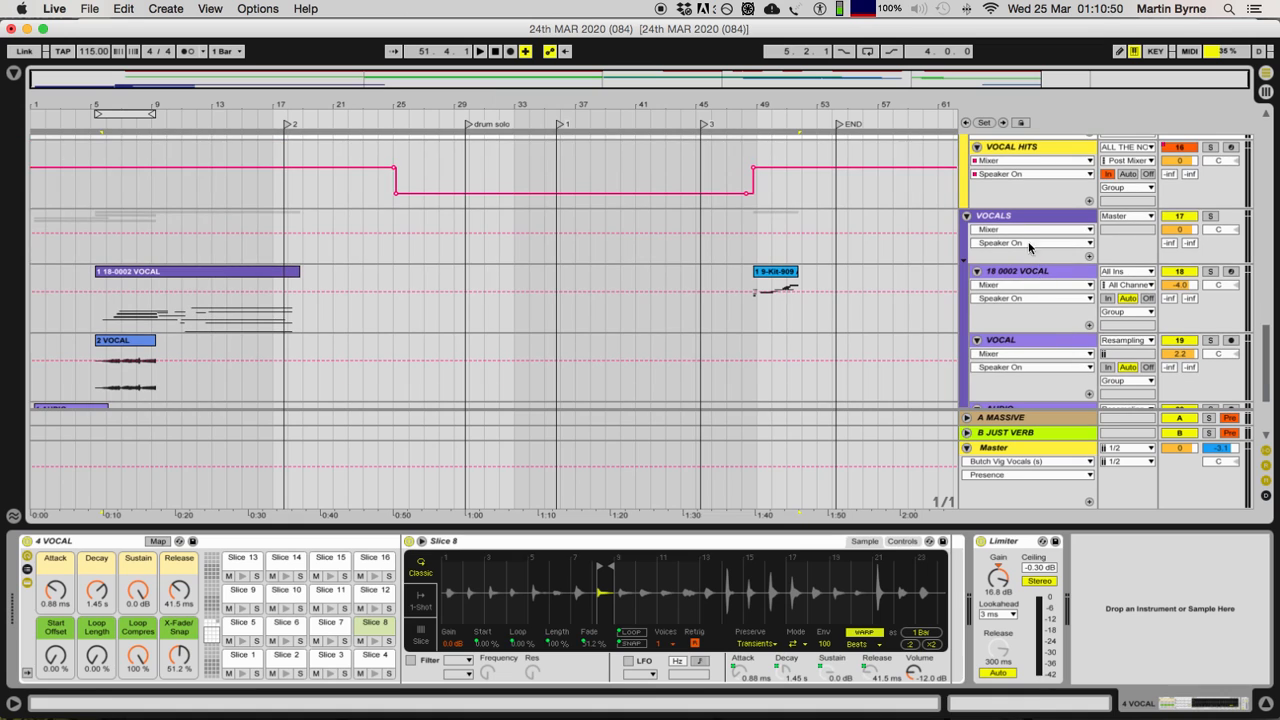
Step: Select the VOCALS group and look over its 18 0002 VOCAL, VOCAL, AUDIO and 2 VOCAL tracks
{"action": "left_click", "coordinate": [1016, 218]}
{"action": "scroll", "coordinate": [1017, 228], "scroll_direction": "down", "scroll_amount": 8}
{"action": "scroll", "coordinate": [1017, 228], "scroll_direction": "up", "scroll_amount": 5}
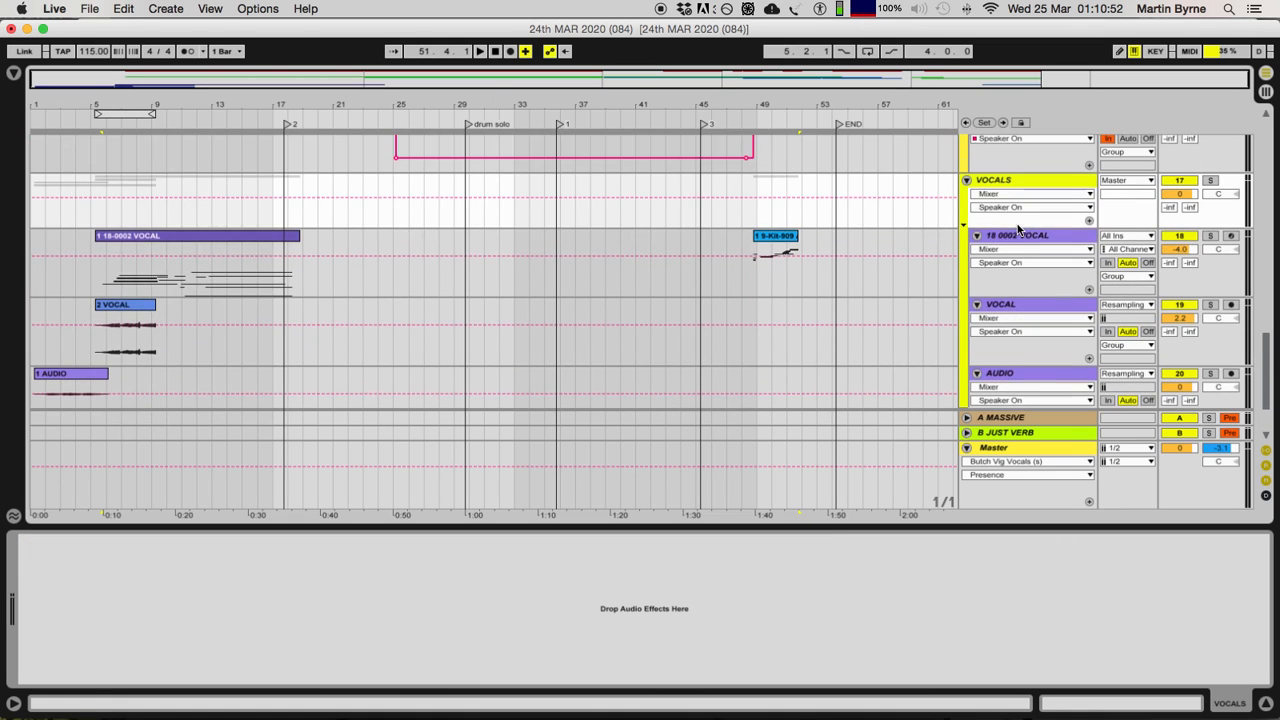
{"action": "scroll", "coordinate": [1012, 231], "scroll_direction": "down", "scroll_amount": 4}
{"action": "scroll", "coordinate": [1030, 256], "scroll_direction": "up", "scroll_amount": 1}
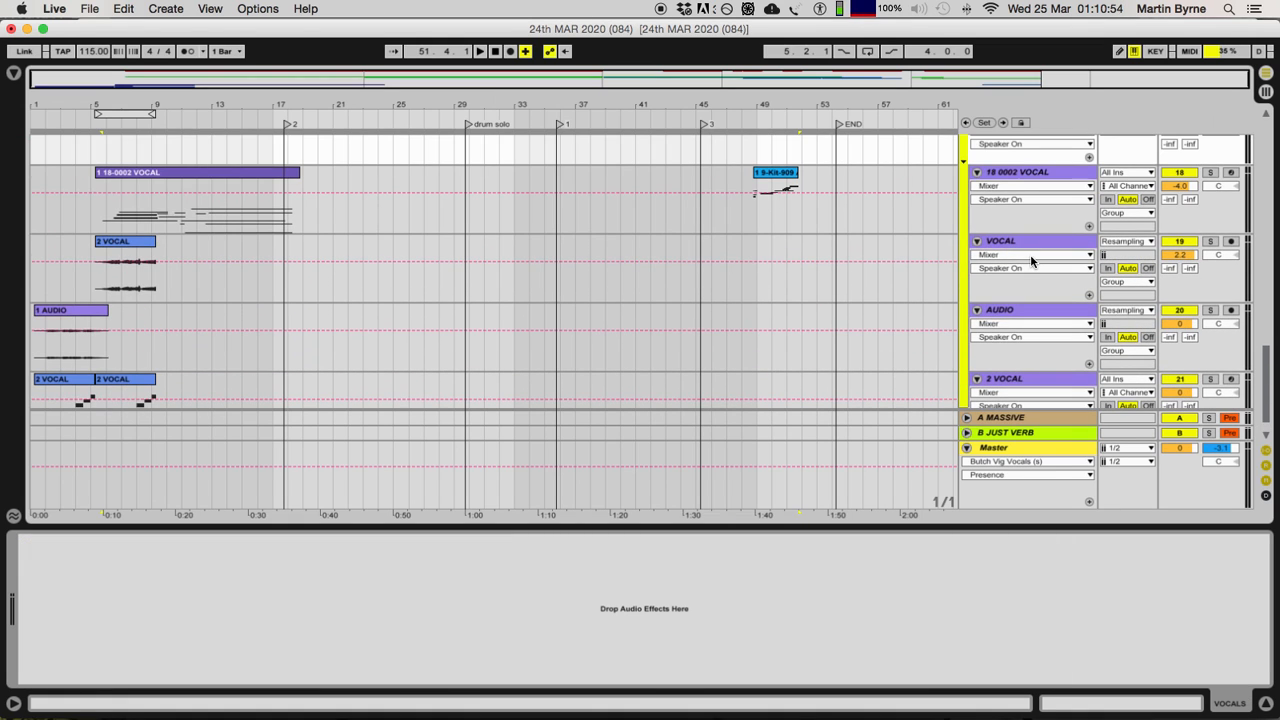
{"action": "scroll", "coordinate": [1028, 260], "scroll_direction": "up", "scroll_amount": 15}
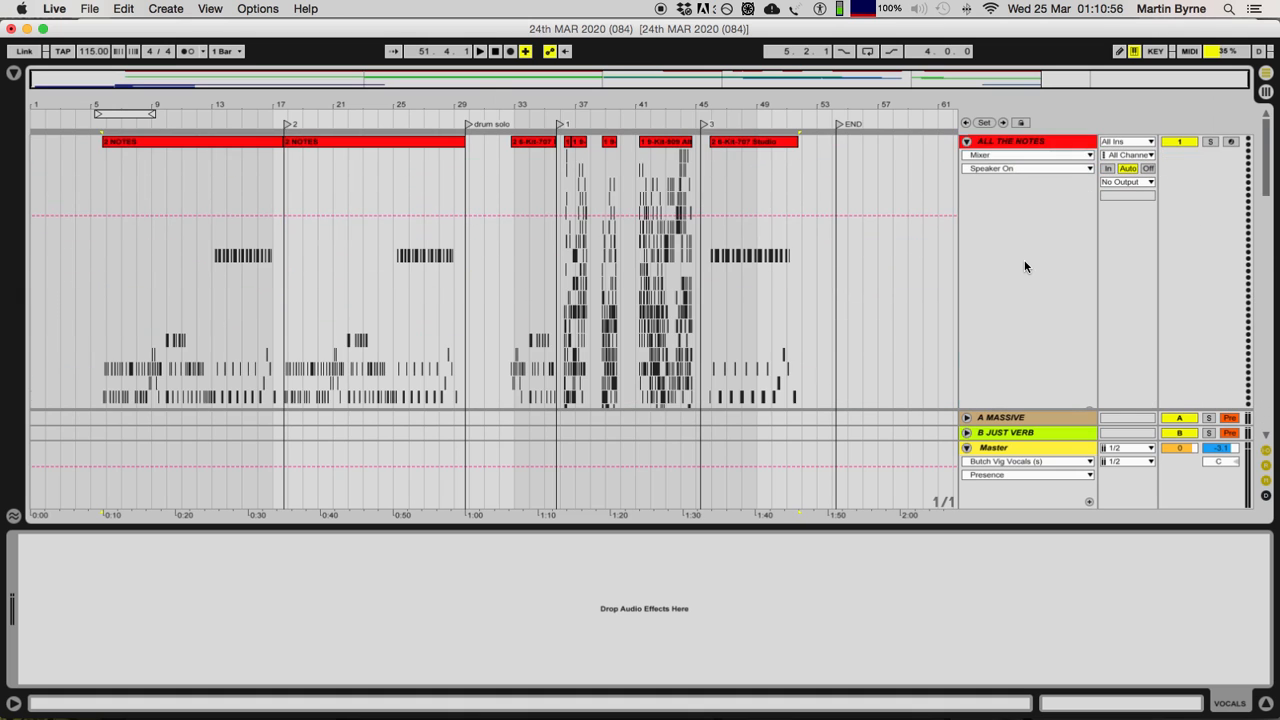
{"action": "scroll", "coordinate": [1024, 262], "scroll_direction": "down", "scroll_amount": 12}
{"action": "scroll", "coordinate": [1024, 266], "scroll_direction": "down", "scroll_amount": 8}
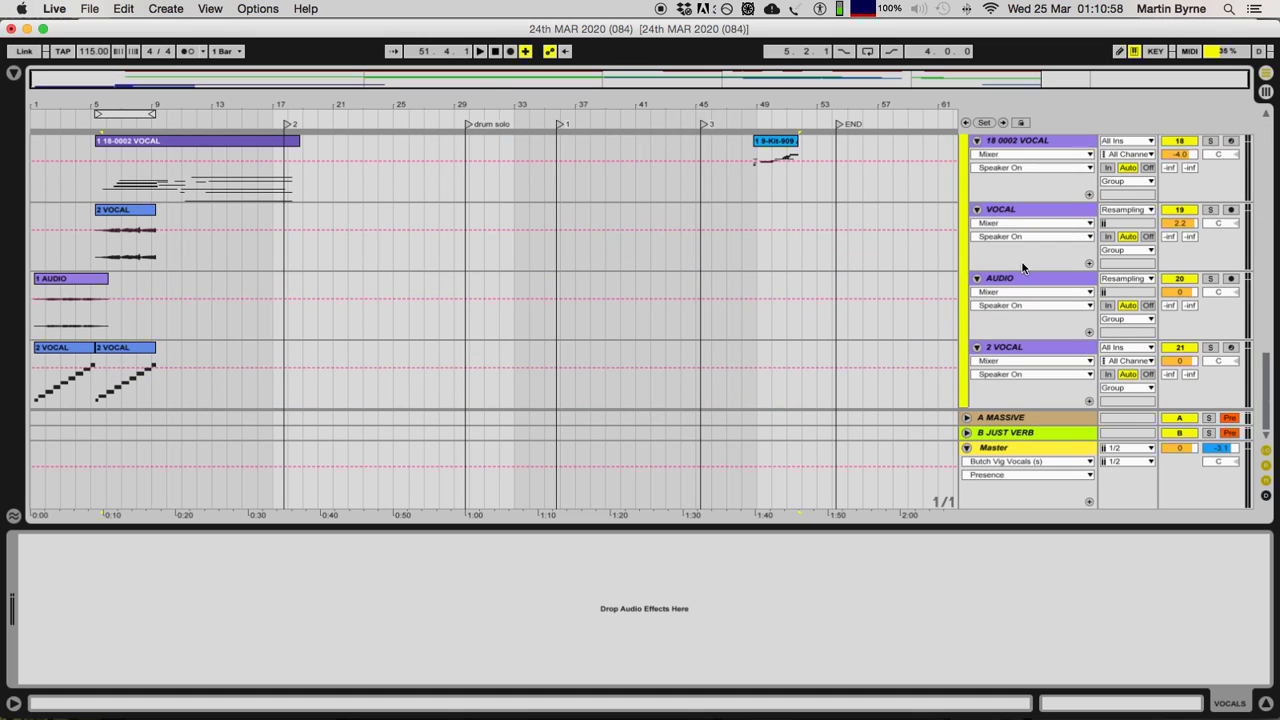
{"action": "scroll", "coordinate": [1023, 267], "scroll_direction": "up", "scroll_amount": 8}
{"action": "scroll", "coordinate": [1057, 291], "scroll_direction": "down", "scroll_amount": 3}
{"action": "scroll", "coordinate": [1057, 291], "scroll_direction": "down", "scroll_amount": 2}
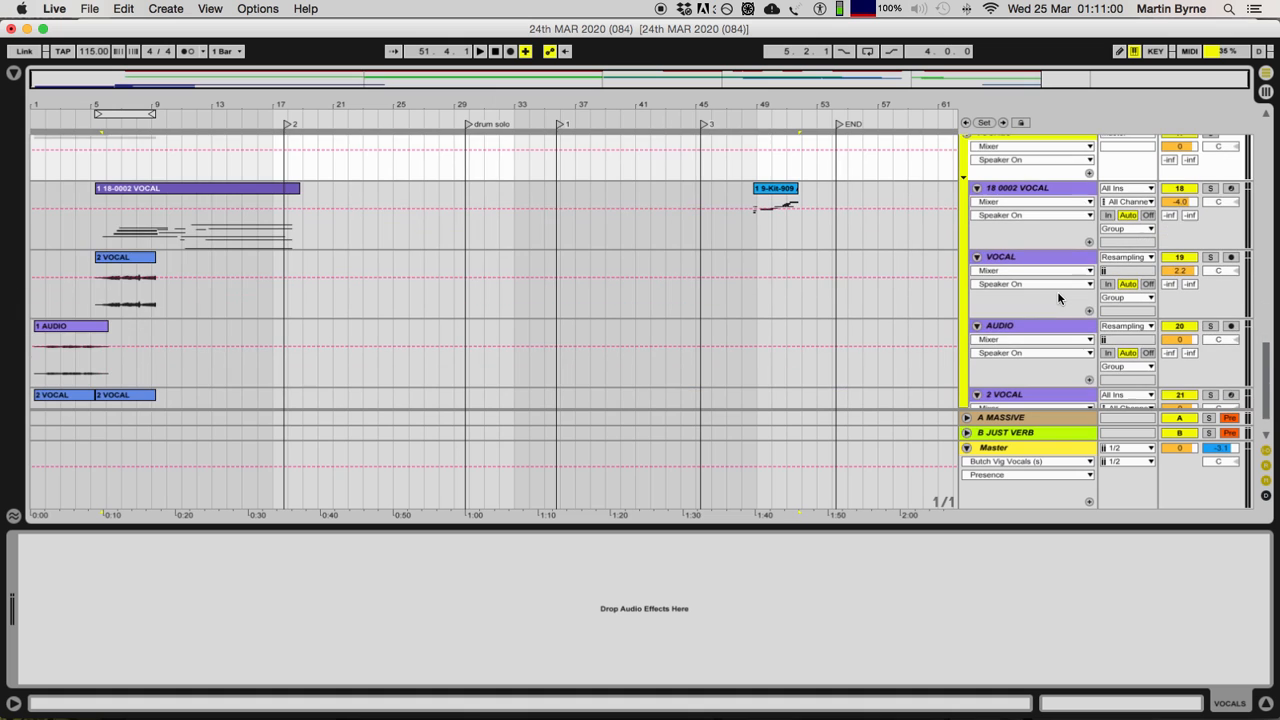
{"action": "scroll", "coordinate": [1018, 251], "scroll_direction": "up", "scroll_amount": 9}
{"action": "scroll", "coordinate": [1018, 251], "scroll_direction": "down", "scroll_amount": 2}
{"action": "scroll", "coordinate": [1028, 262], "scroll_direction": "up", "scroll_amount": 9}
Step: Fold the VOICE HITS, DRUMS and INSTRUMENTS groups and the ALL THE NOTES track
{"action": "left_click", "coordinate": [1030, 268]}
{"action": "left_click", "coordinate": [1010, 257]}
{"action": "scroll", "coordinate": [1010, 260], "scroll_direction": "up", "scroll_amount": 10}
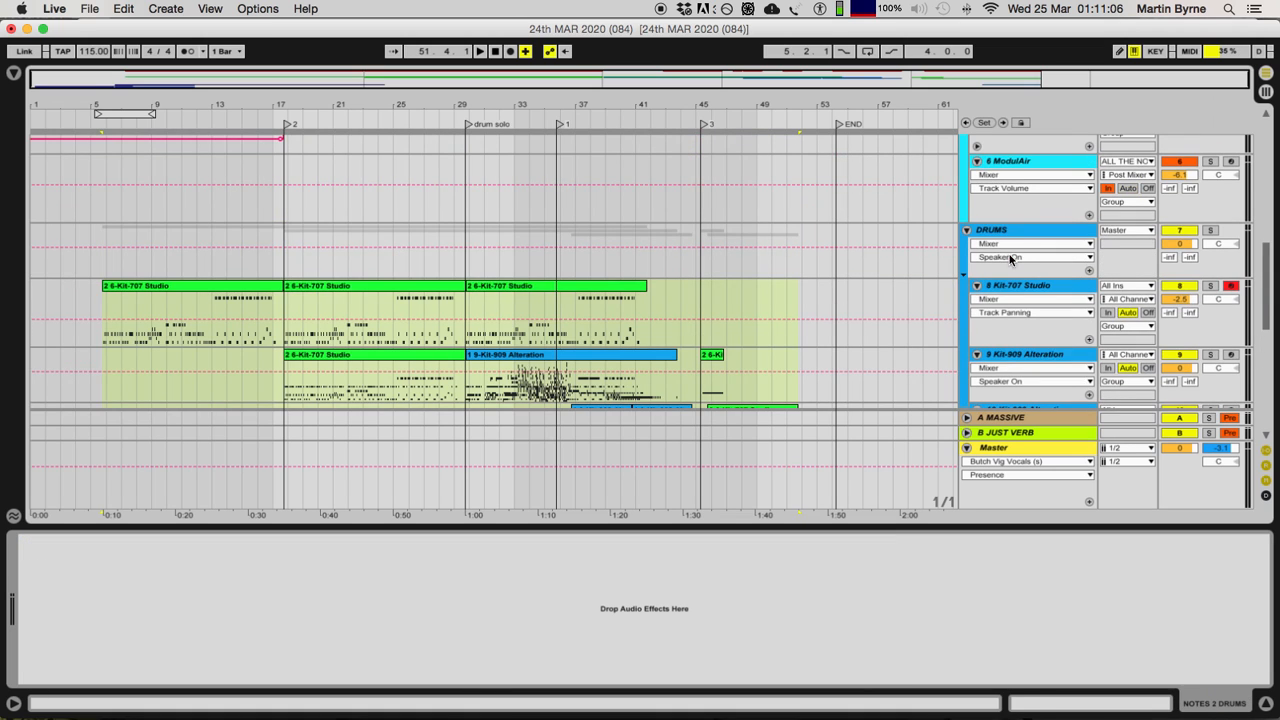
{"action": "double_click", "coordinate": [1009, 233]}
{"action": "scroll", "coordinate": [1009, 235], "scroll_direction": "up", "scroll_amount": 10}
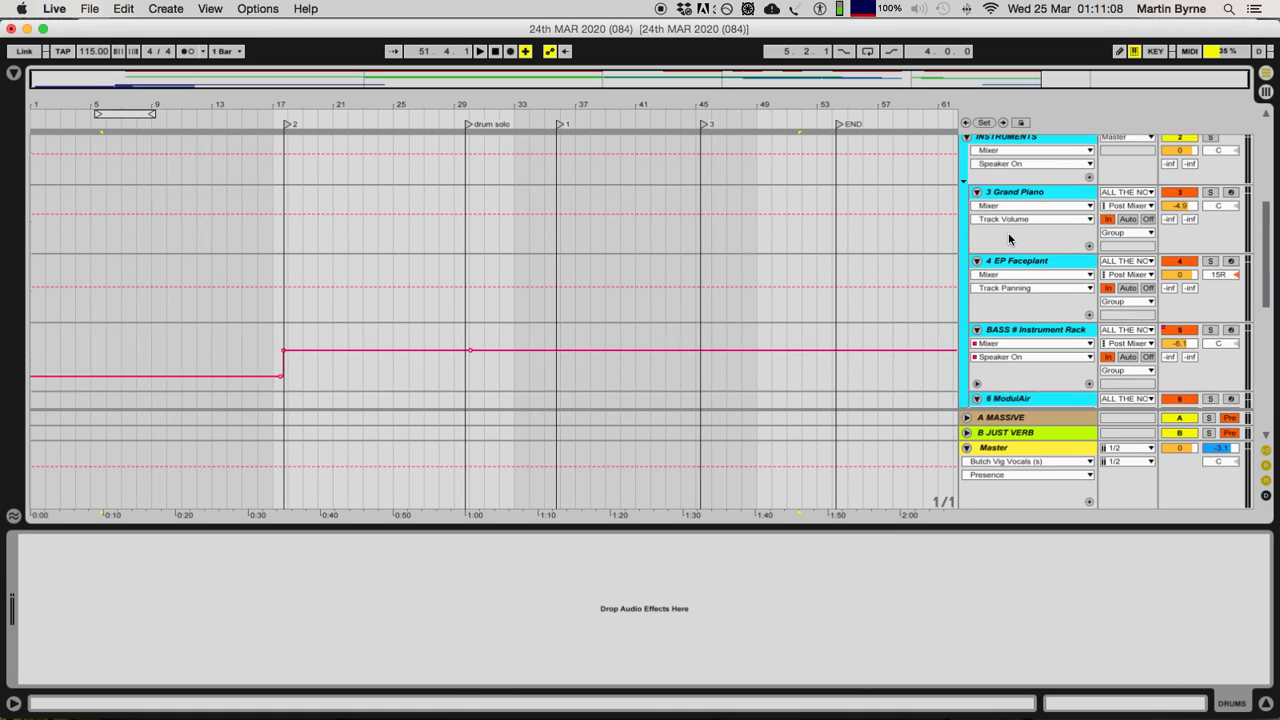
{"action": "double_click", "coordinate": [1006, 151]}
{"action": "scroll", "coordinate": [1020, 204], "scroll_direction": "up", "scroll_amount": 5}
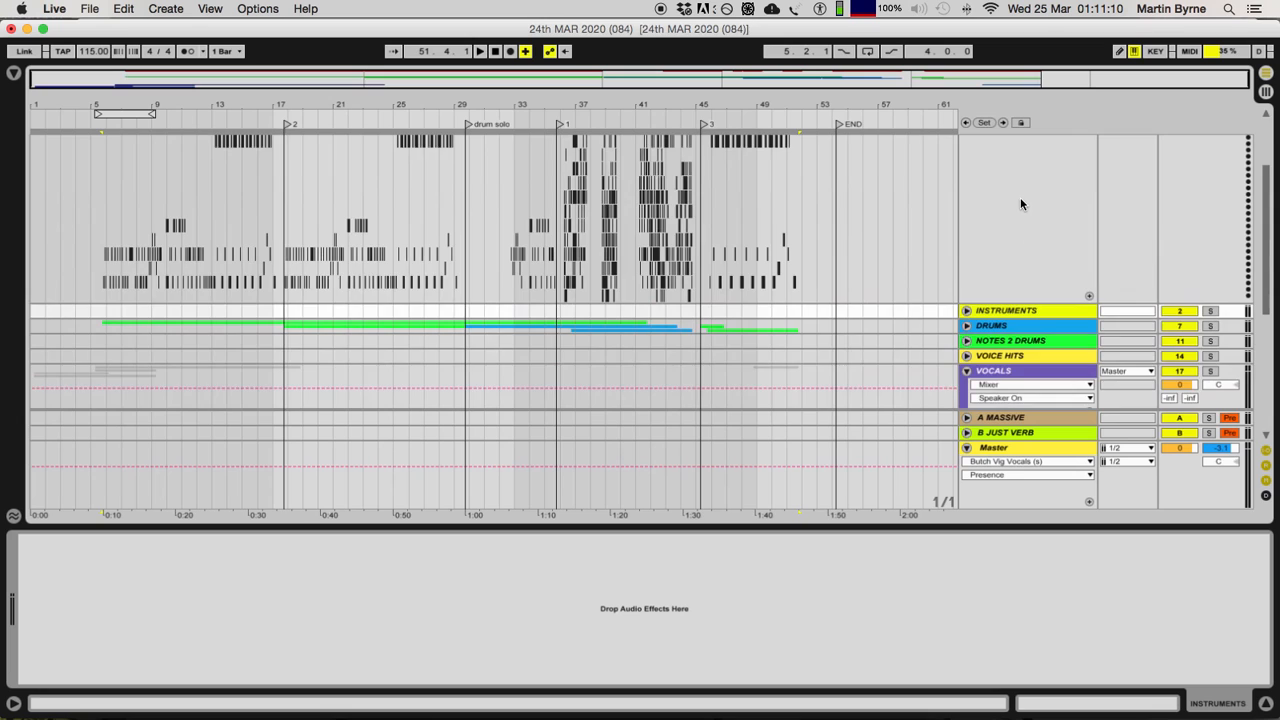
{"action": "scroll", "coordinate": [1020, 204], "scroll_direction": "up", "scroll_amount": 3}
{"action": "double_click", "coordinate": [1006, 137]}
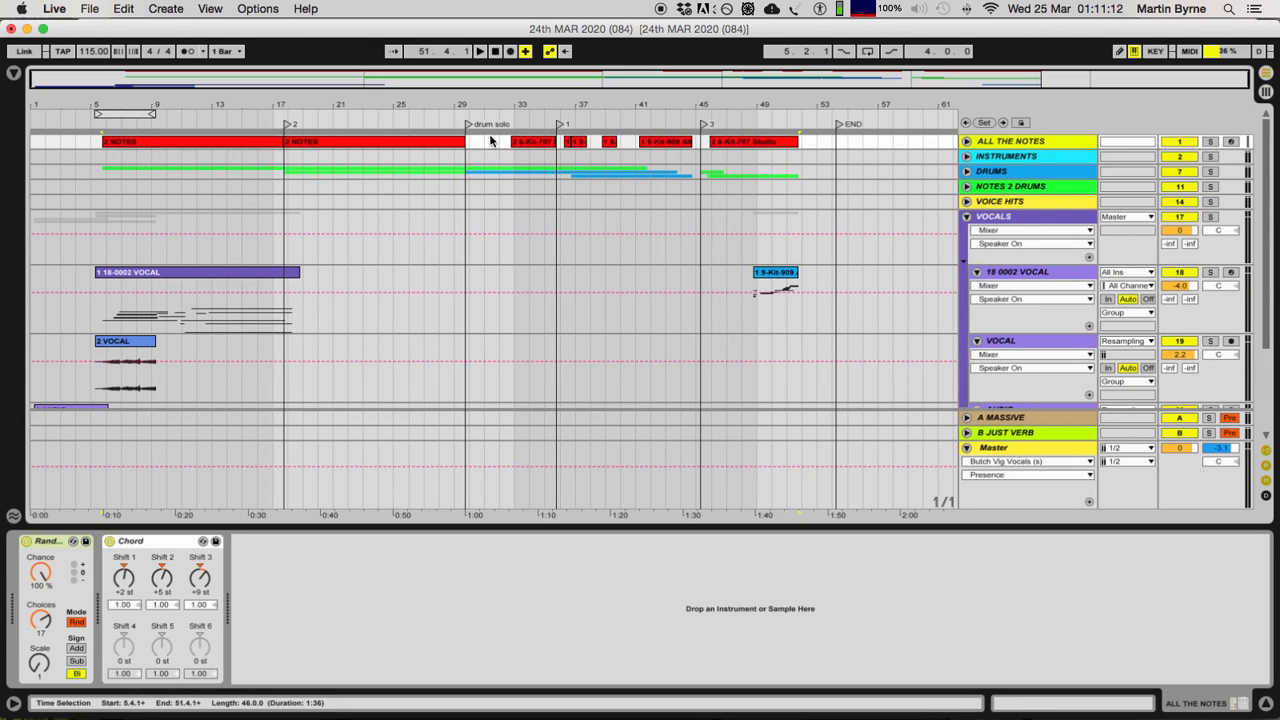
Step: Return to the VOCALS group and examine the clips at the start of its four tracks
{"action": "left_click", "coordinate": [1018, 214]}
{"action": "scroll", "coordinate": [1018, 214], "scroll_direction": "down", "scroll_amount": 6}
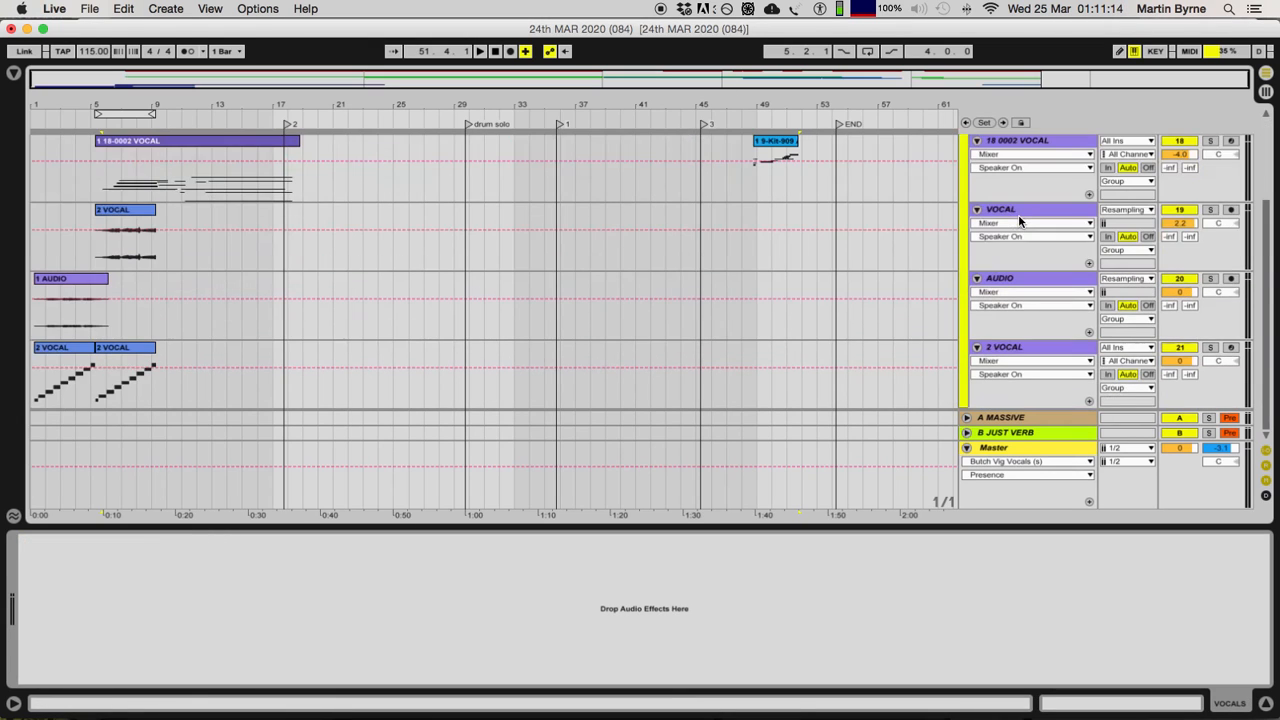
{"action": "scroll", "coordinate": [1018, 214], "scroll_direction": "up", "scroll_amount": 3}
{"action": "scroll", "coordinate": [990, 240], "scroll_direction": "down", "scroll_amount": 3}
{"action": "scroll", "coordinate": [957, 297], "scroll_direction": "up", "scroll_amount": 3}
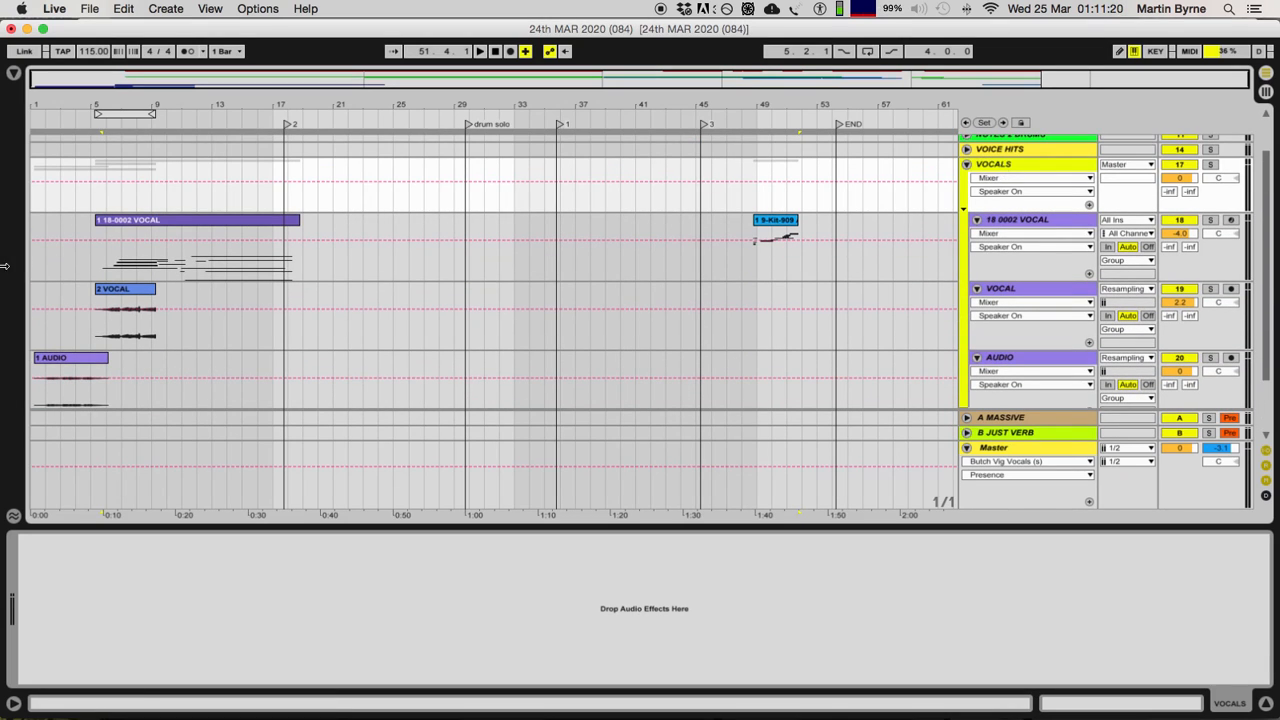
{"action": "scroll", "coordinate": [57, 298], "scroll_direction": "down", "scroll_amount": 3}
{"action": "scroll", "coordinate": [57, 298], "scroll_direction": "down", "scroll_amount": 1}
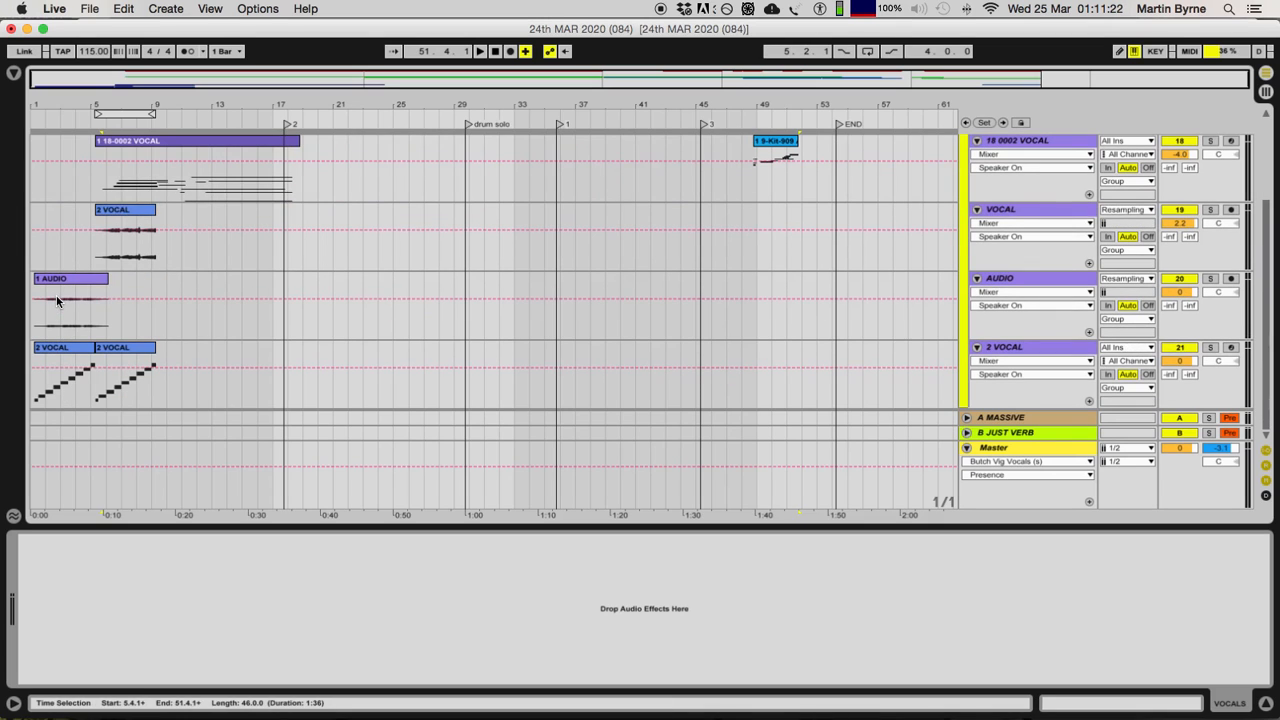
Step: Solo the AUDIO track and play its 1 AUDIO clip, enlarging the opening bars of the arrangement
{"action": "left_click", "coordinate": [56, 288]}
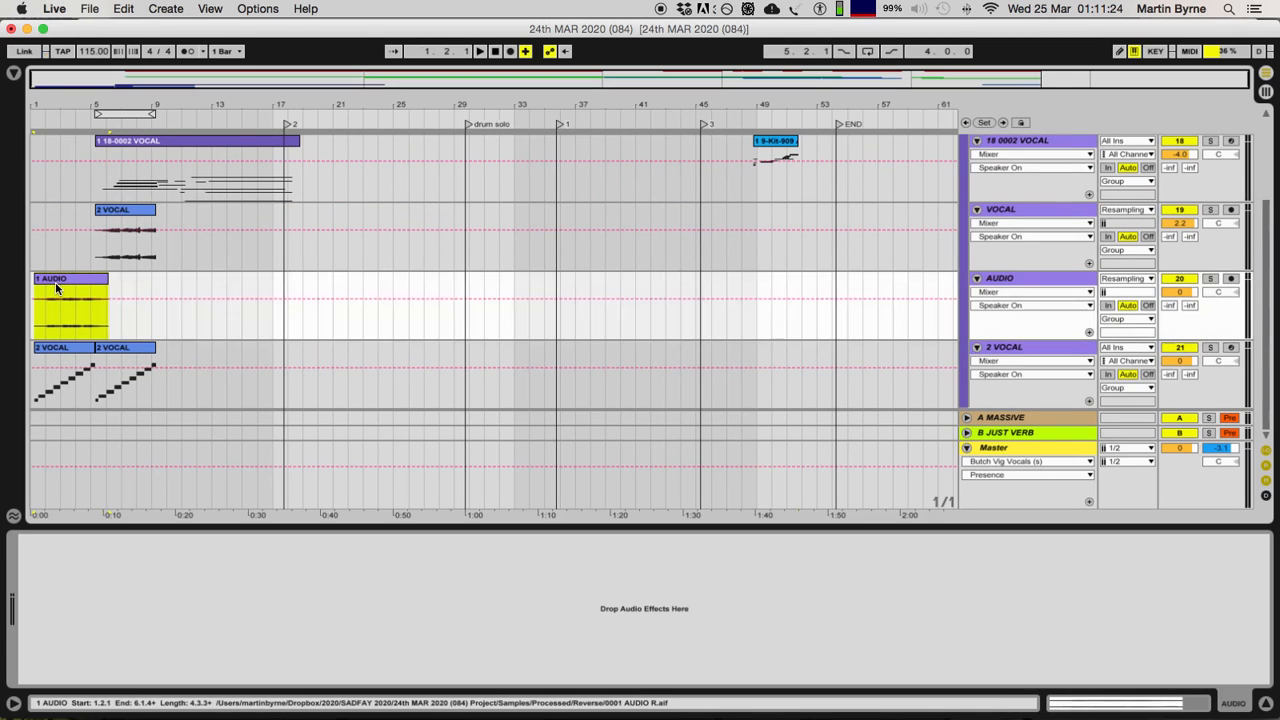
{"action": "left_click", "coordinate": [1209, 279]}
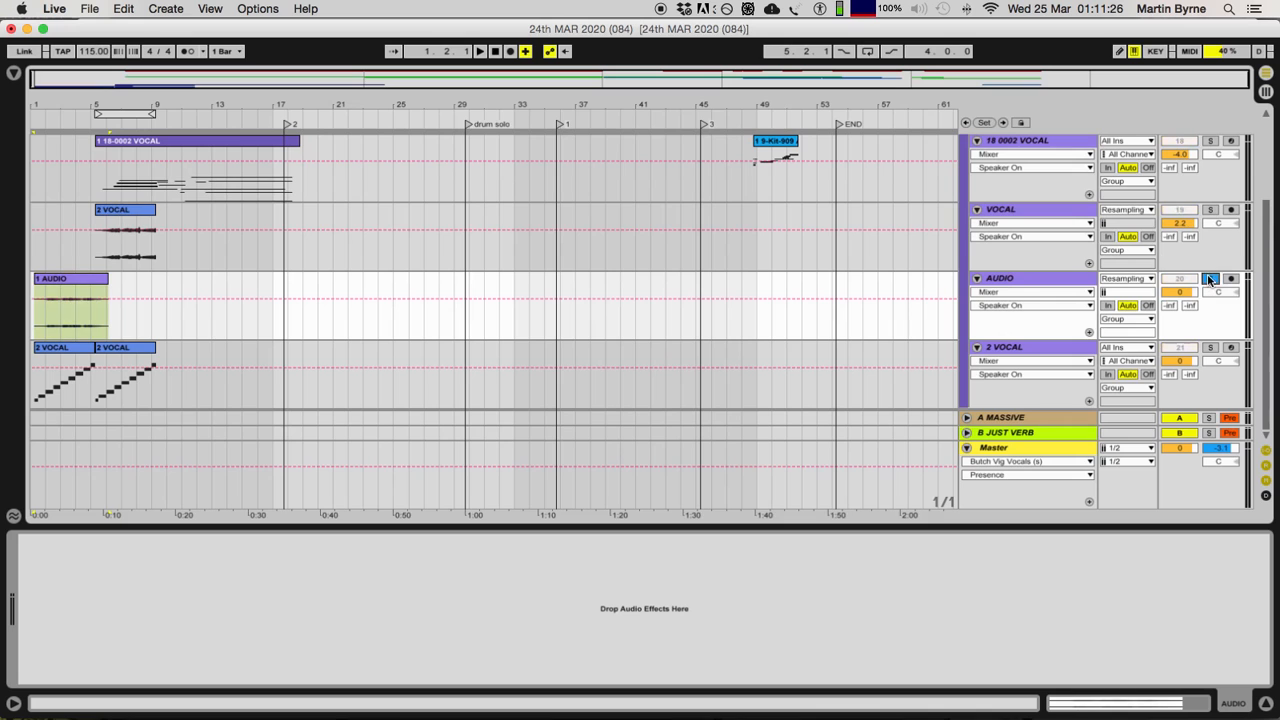
{"action": "left_click", "coordinate": [69, 280]}
{"action": "key", "text": "space"}
{"action": "key", "text": "plus"}
{"action": "key", "text": "plus"}
{"action": "key", "text": "plus"}
{"action": "key", "text": "plus"}
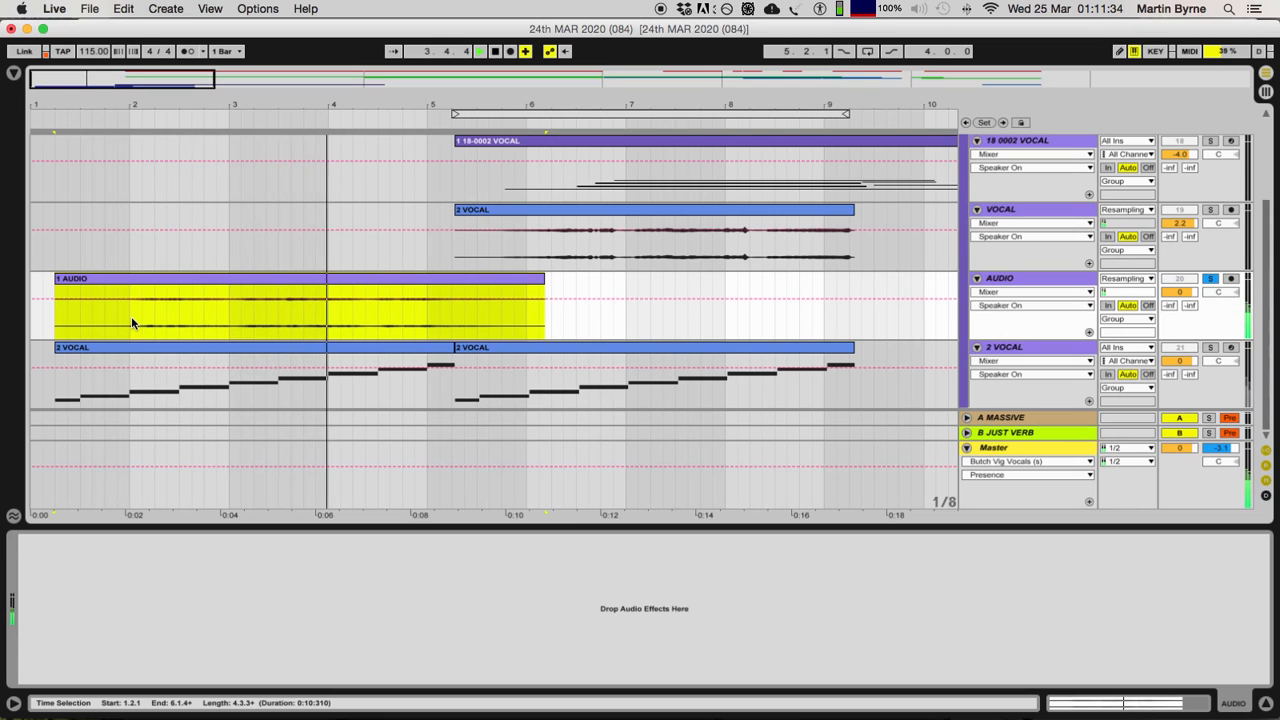
Step: Switch the solo from AUDIO to VOCAL, play the 2 VOCAL clip on that track and stop playback
{"action": "left_click", "coordinate": [1209, 279]}
{"action": "left_click", "coordinate": [1209, 209]}
{"action": "left_click", "coordinate": [685, 218]}
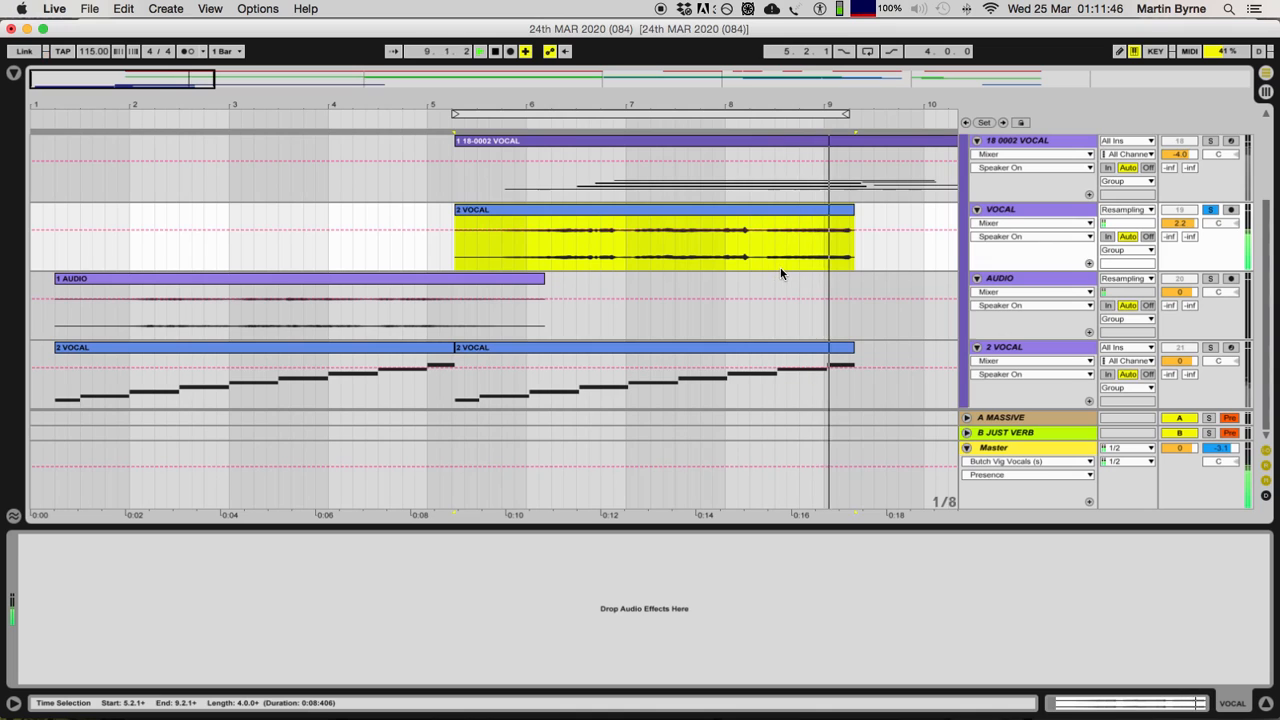
{"action": "key", "text": "space"}
Step: Open the audio clip on the VOCAL track, flip its sample to forward playback to hear it, and reverse it again
{"action": "left_click", "coordinate": [627, 213]}
{"action": "double_click", "coordinate": [627, 213]}
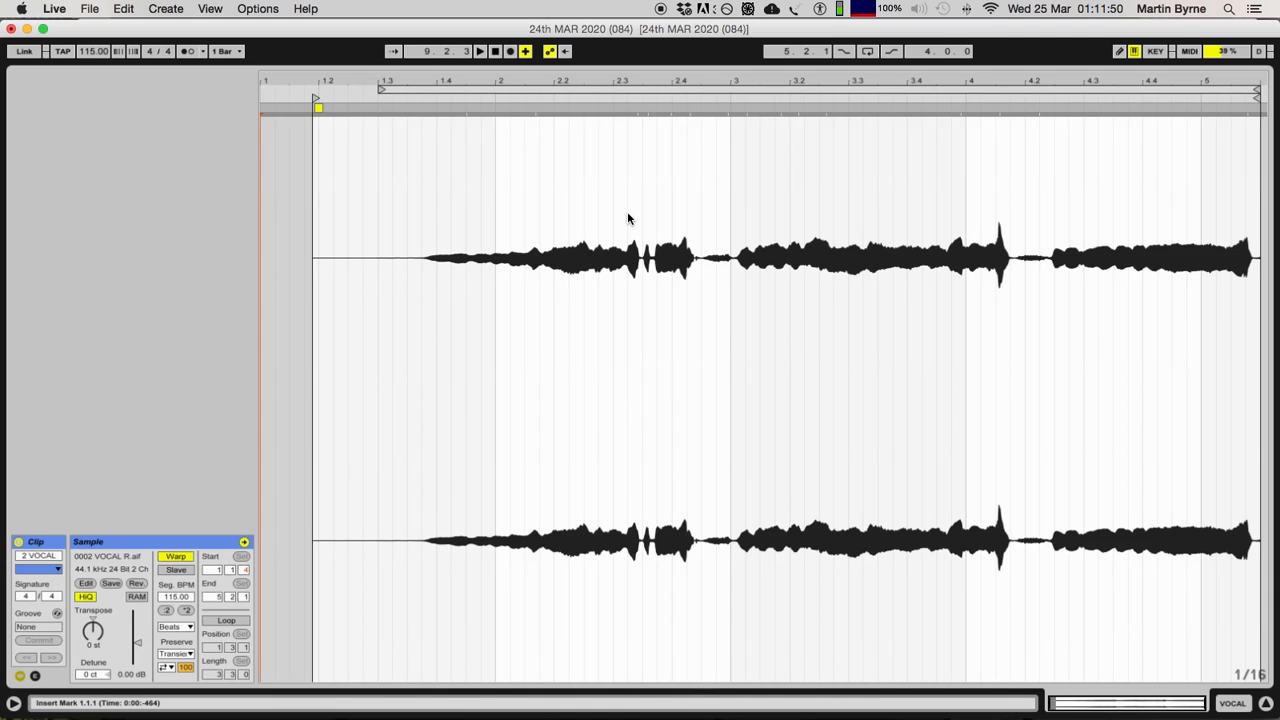
{"action": "left_click", "coordinate": [134, 584]}
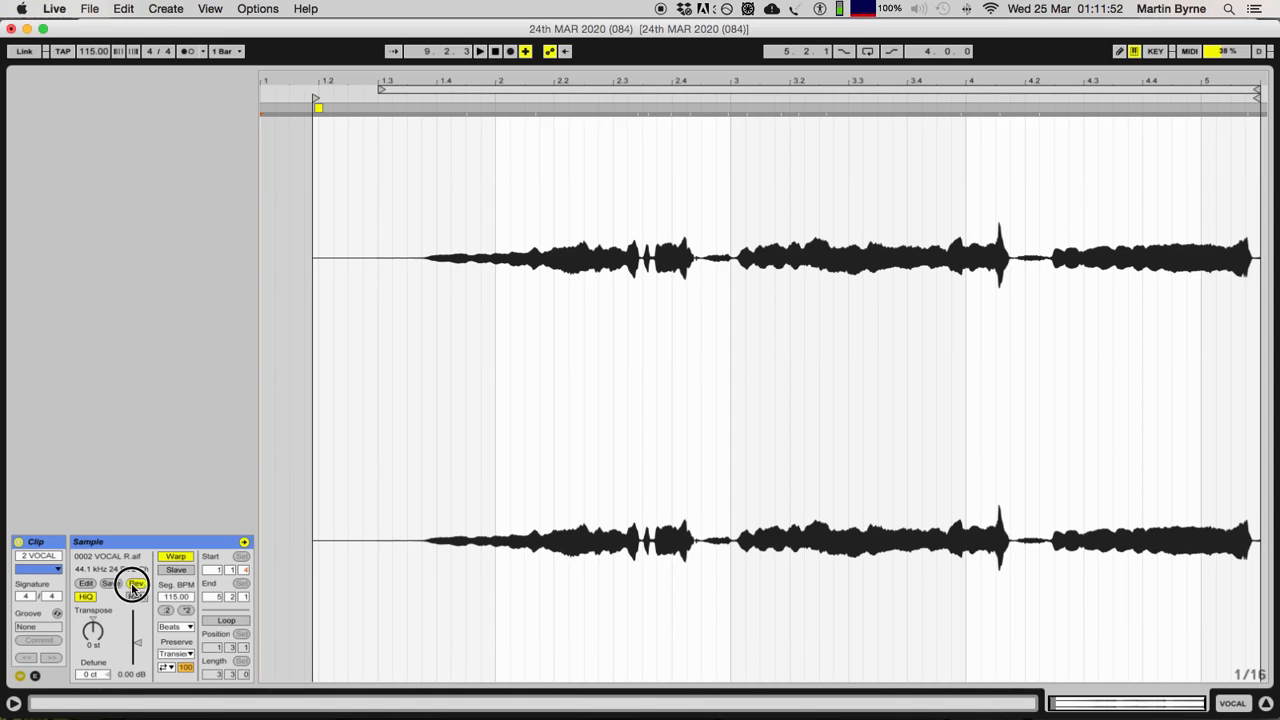
{"action": "key", "text": "space"}
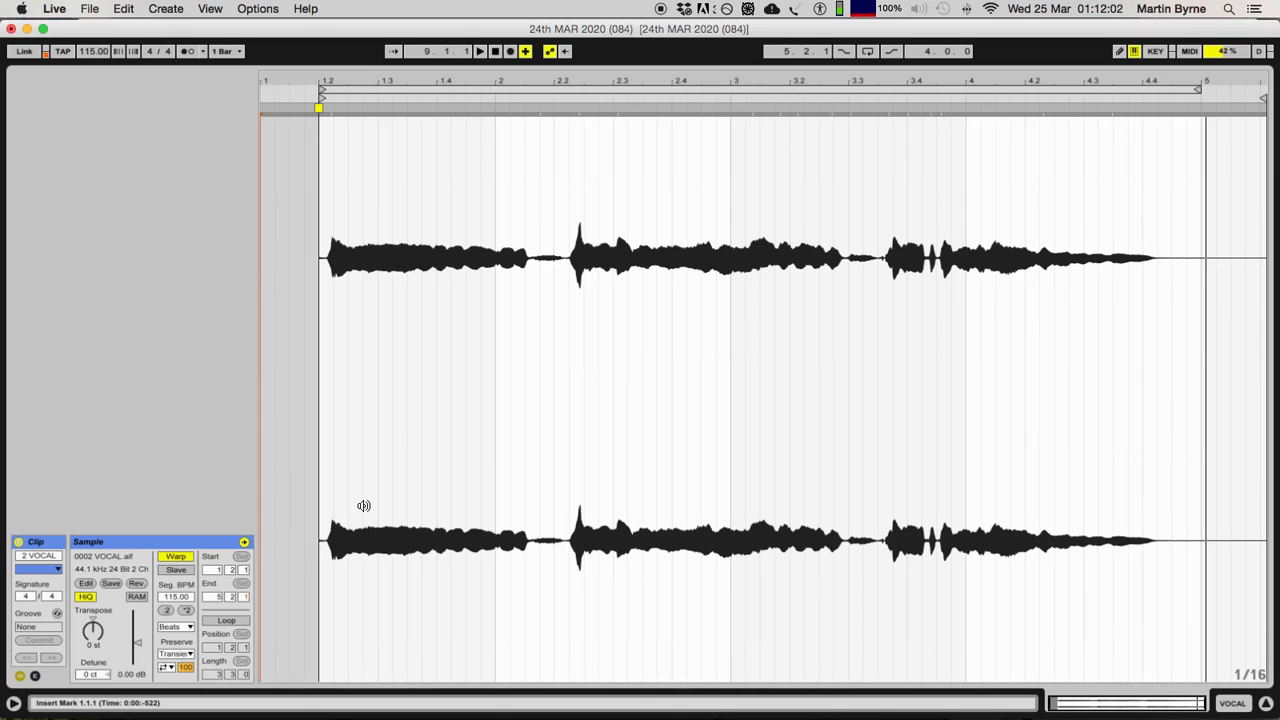
{"action": "left_click", "coordinate": [136, 586]}
Step: Hide the clip view, select the audio clip on the VOCAL track and show the whole arrangement
{"action": "left_click", "coordinate": [1265, 704]}
{"action": "left_click", "coordinate": [645, 340]}
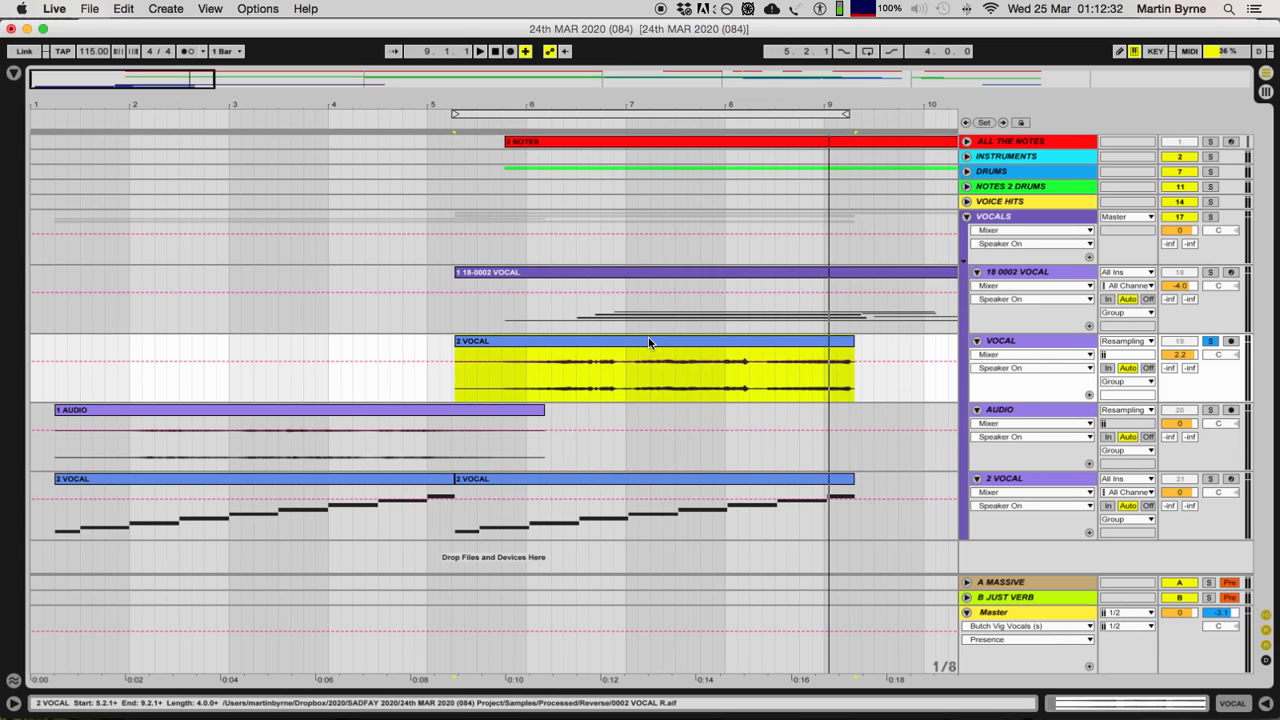
{"action": "left_click", "coordinate": [665, 367]}
{"action": "left_click", "coordinate": [658, 341]}
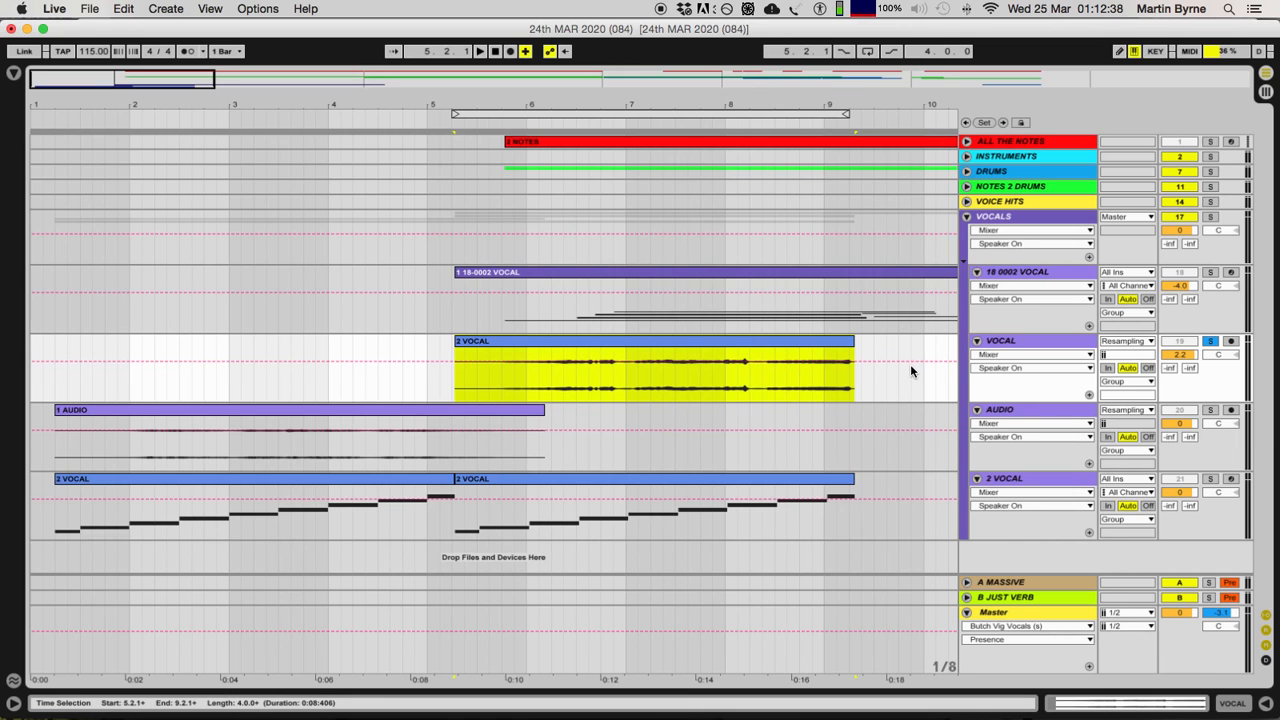
{"action": "left_click_drag", "start_coordinate": [213, 78], "coordinate": [1248, 80]}
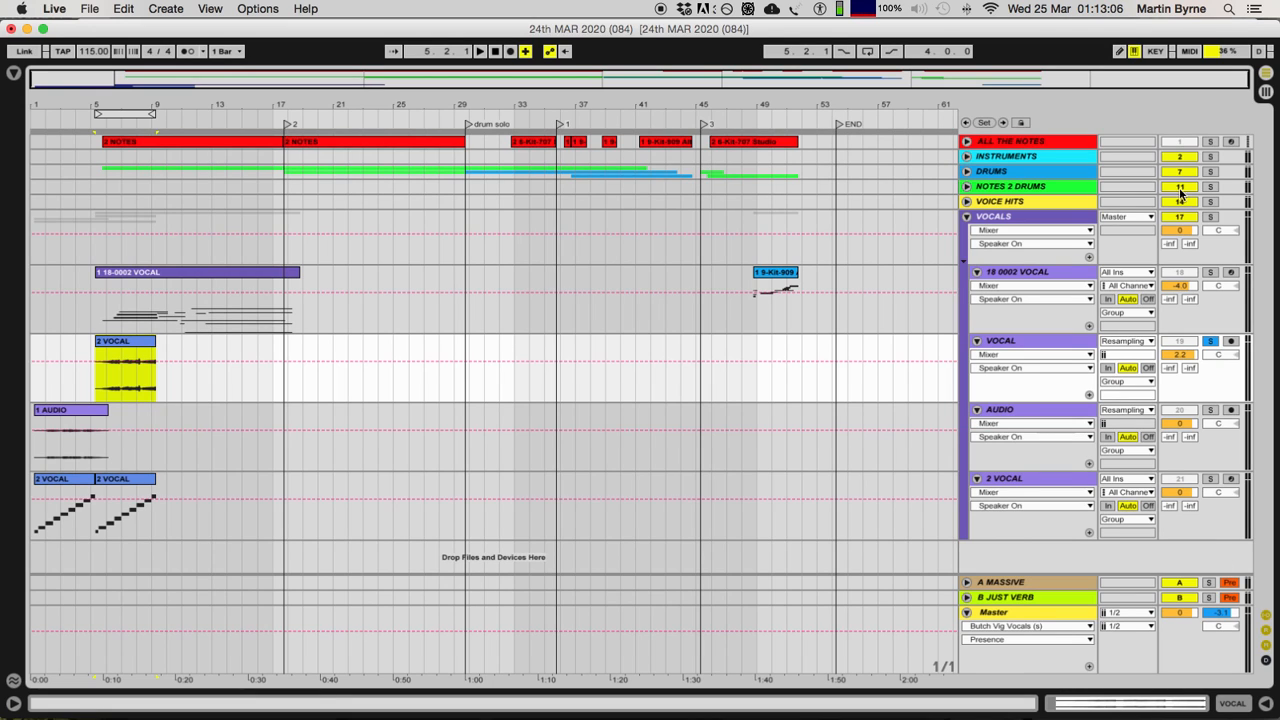
Step: Unfold the NOTES 2 DRUMS and DRUMS groups to compare their tracks, then fold DRUMS and select NOTES 2 DRUMS
{"action": "left_click", "coordinate": [1045, 201]}
{"action": "double_click", "coordinate": [1022, 189]}
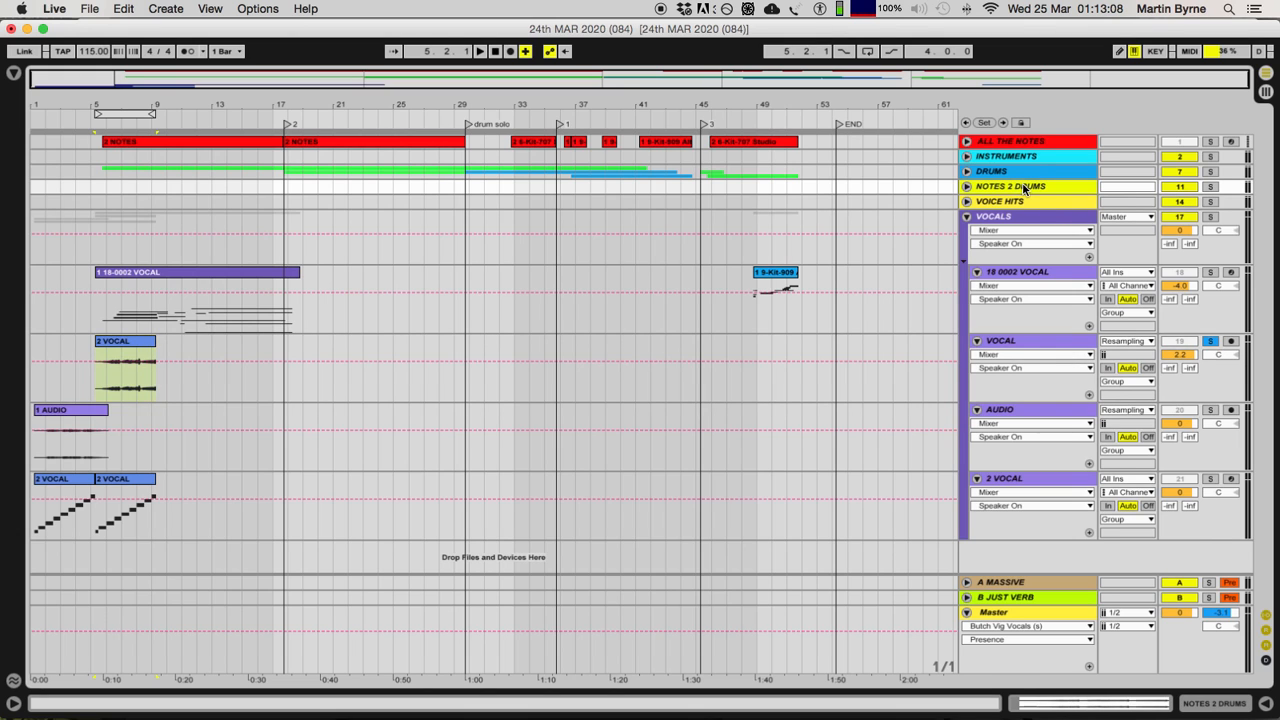
{"action": "double_click", "coordinate": [1029, 171]}
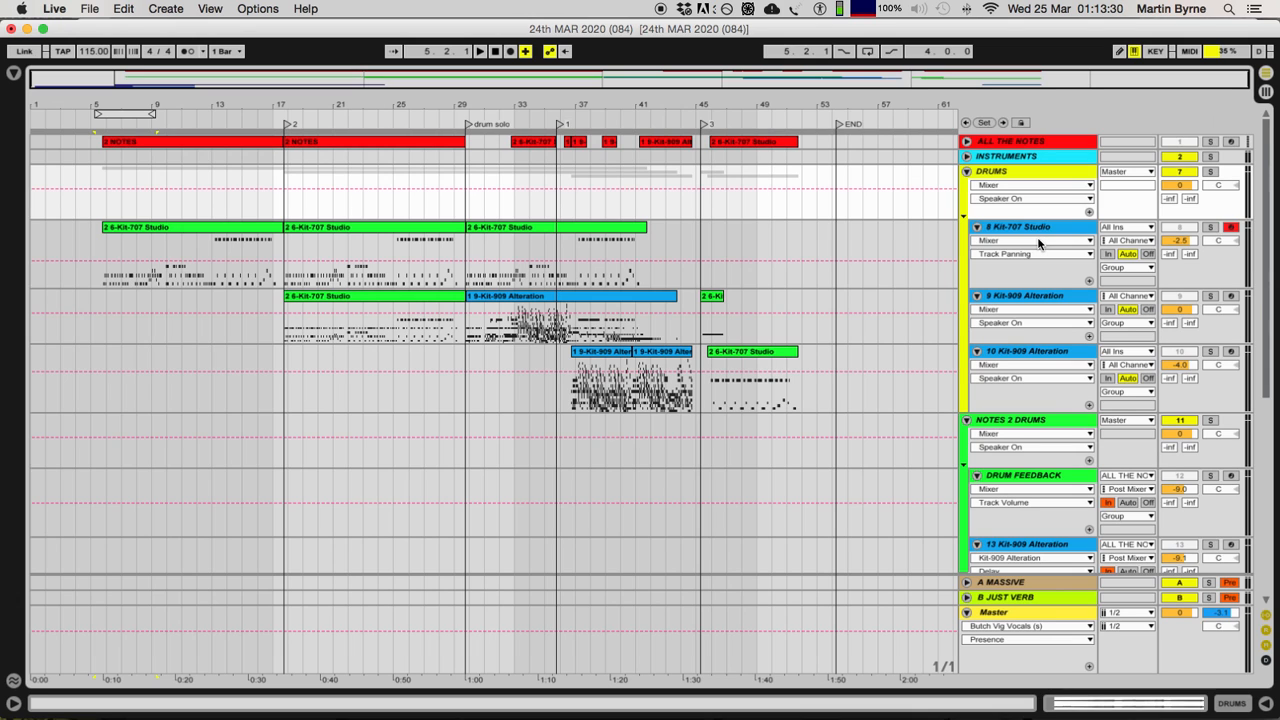
{"action": "double_click", "coordinate": [1020, 171]}
{"action": "left_click", "coordinate": [1017, 197]}
{"action": "left_click", "coordinate": [1016, 188]}
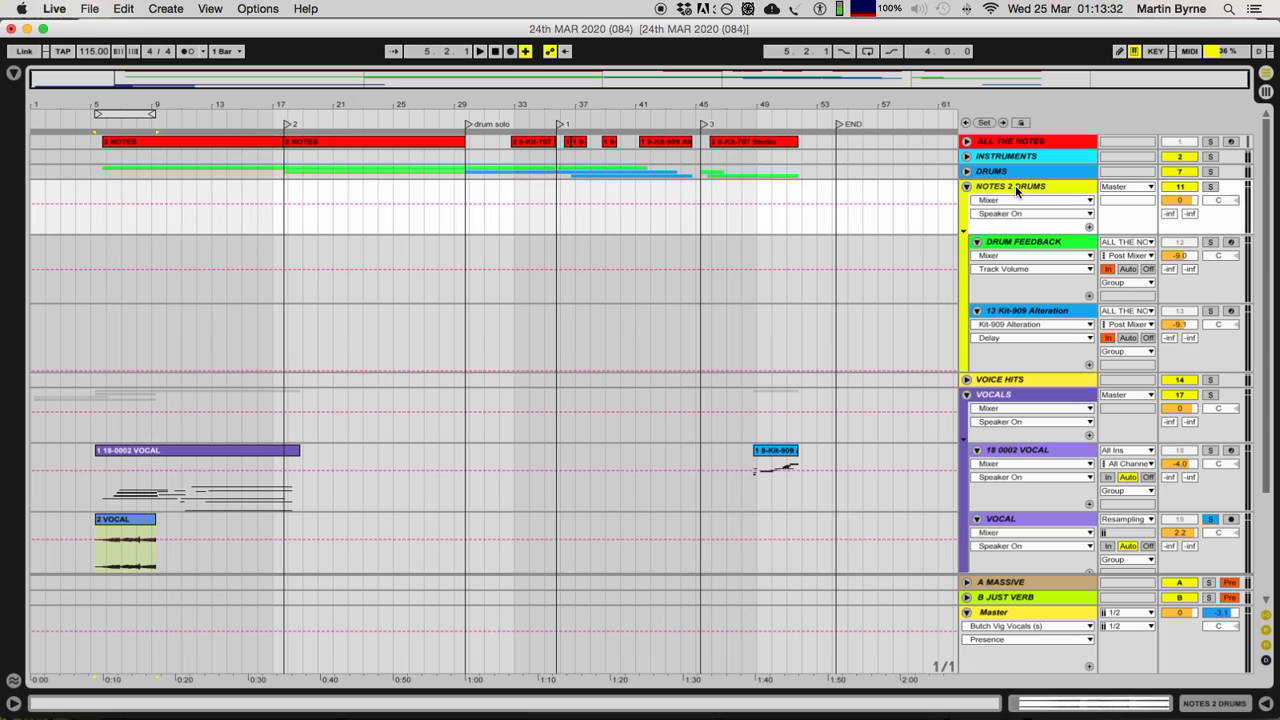
Step: Check the DRUMS group's kit clips against the NOTES 2 DRUMS tracks again, then fold both groups
{"action": "double_click", "coordinate": [1007, 171]}
{"action": "left_click", "coordinate": [1030, 297]}
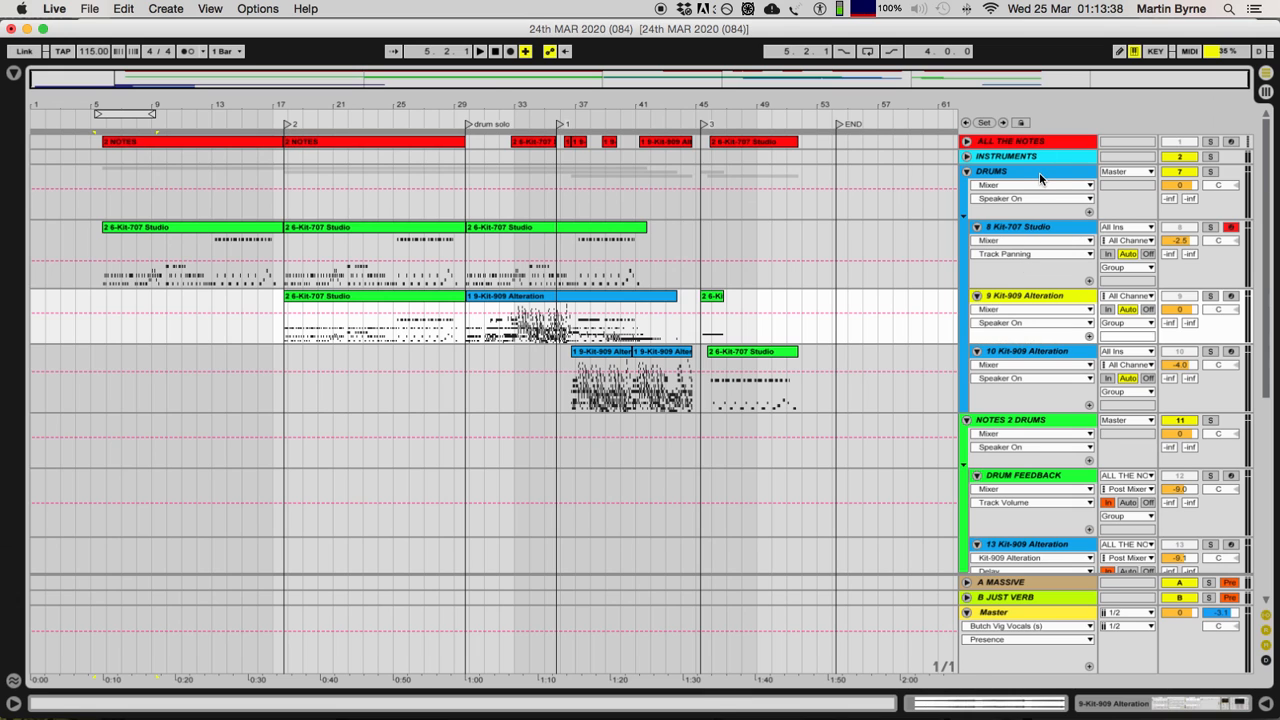
{"action": "double_click", "coordinate": [1039, 172]}
{"action": "left_click", "coordinate": [1039, 190]}
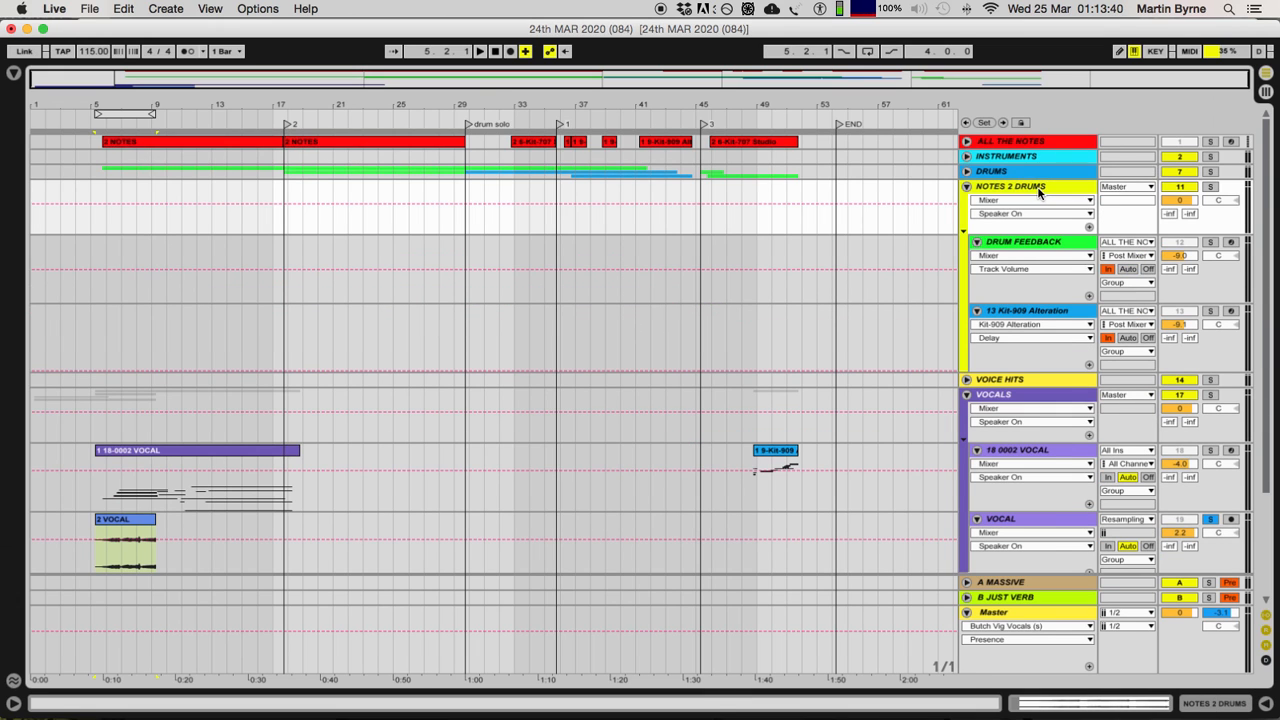
{"action": "double_click", "coordinate": [1012, 176]}
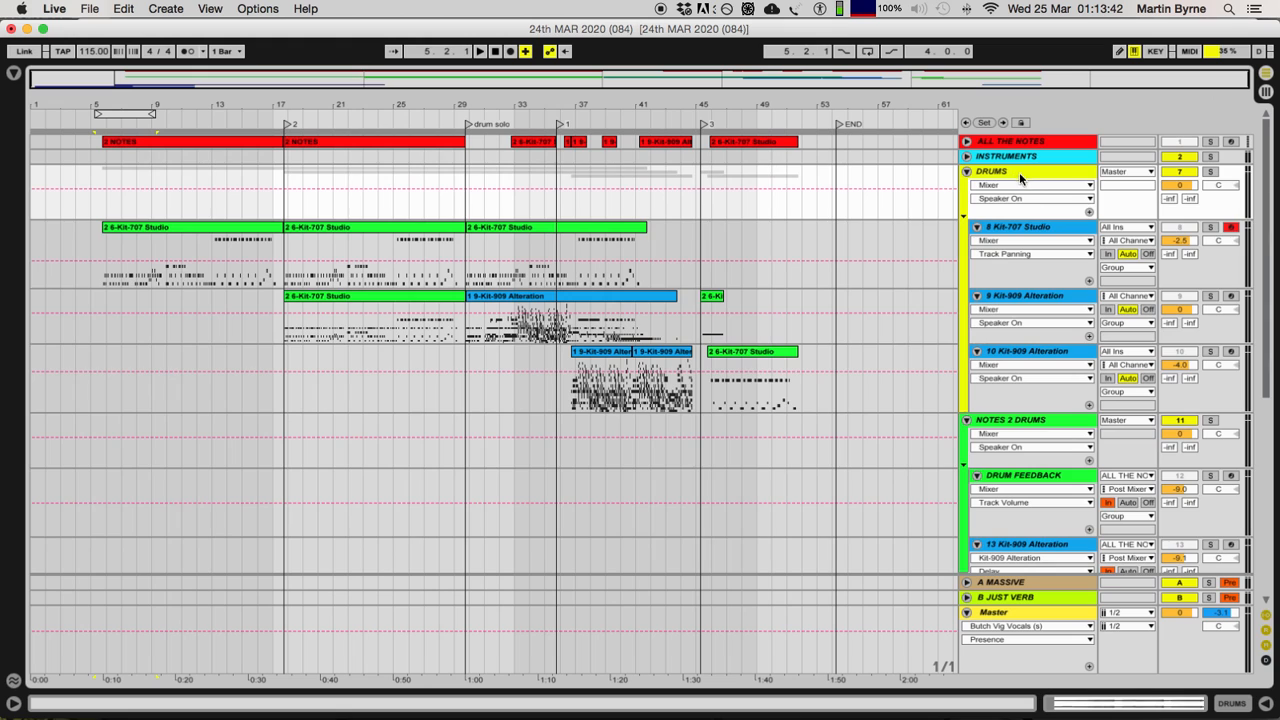
{"action": "double_click", "coordinate": [1037, 180]}
{"action": "double_click", "coordinate": [1033, 188]}
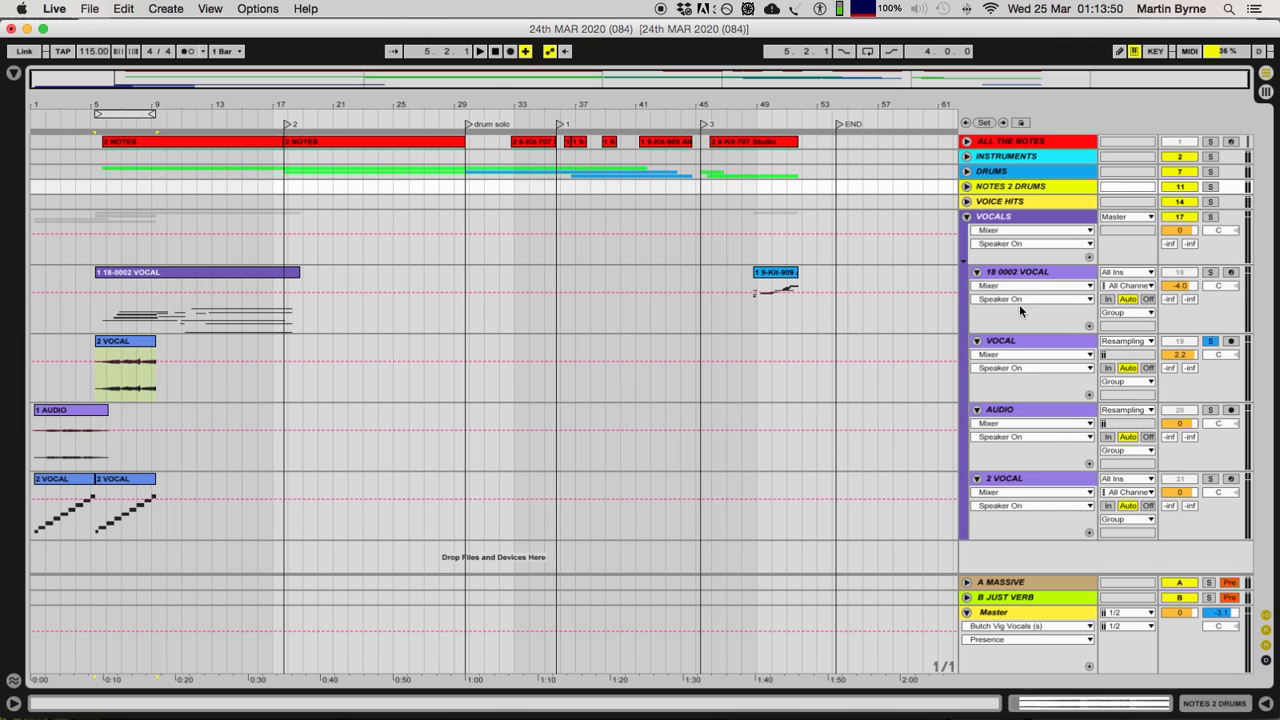
Step: Unsolo the VOCAL track and select the 1 AUDIO clip on the AUDIO track, enlarging the arrangement around it
{"action": "left_click", "coordinate": [1008, 220]}
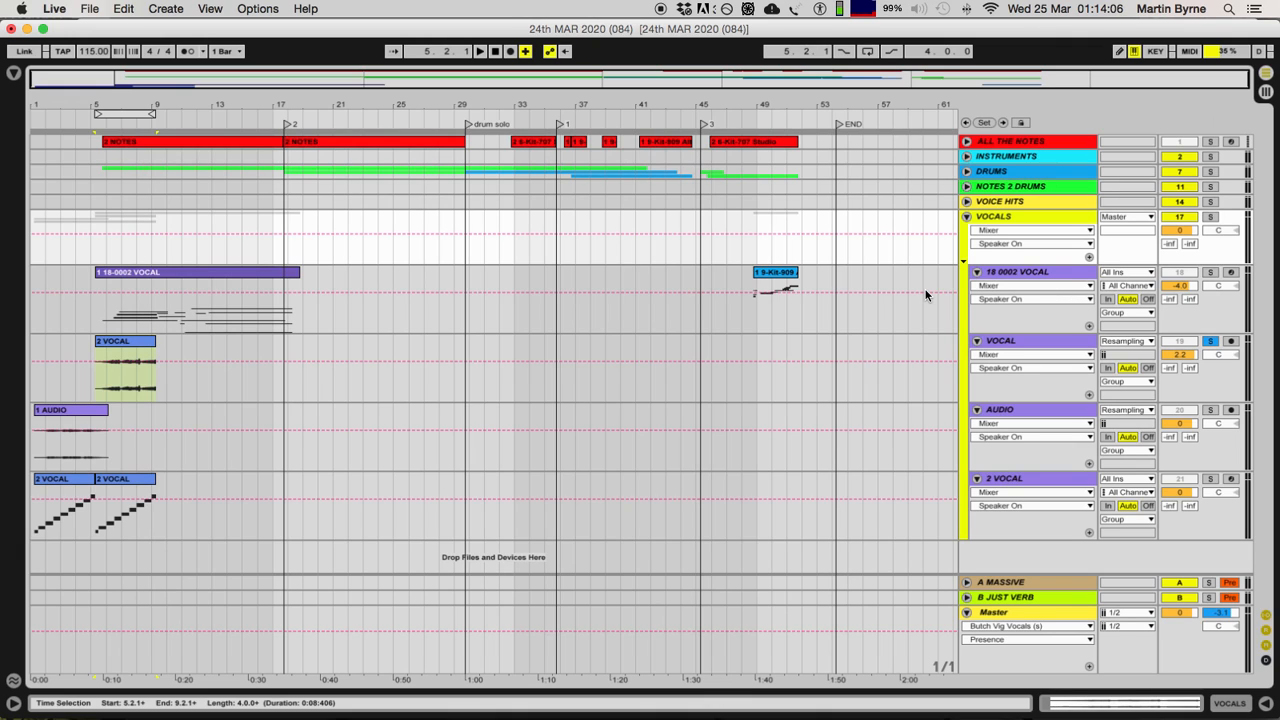
{"action": "left_click", "coordinate": [1210, 344]}
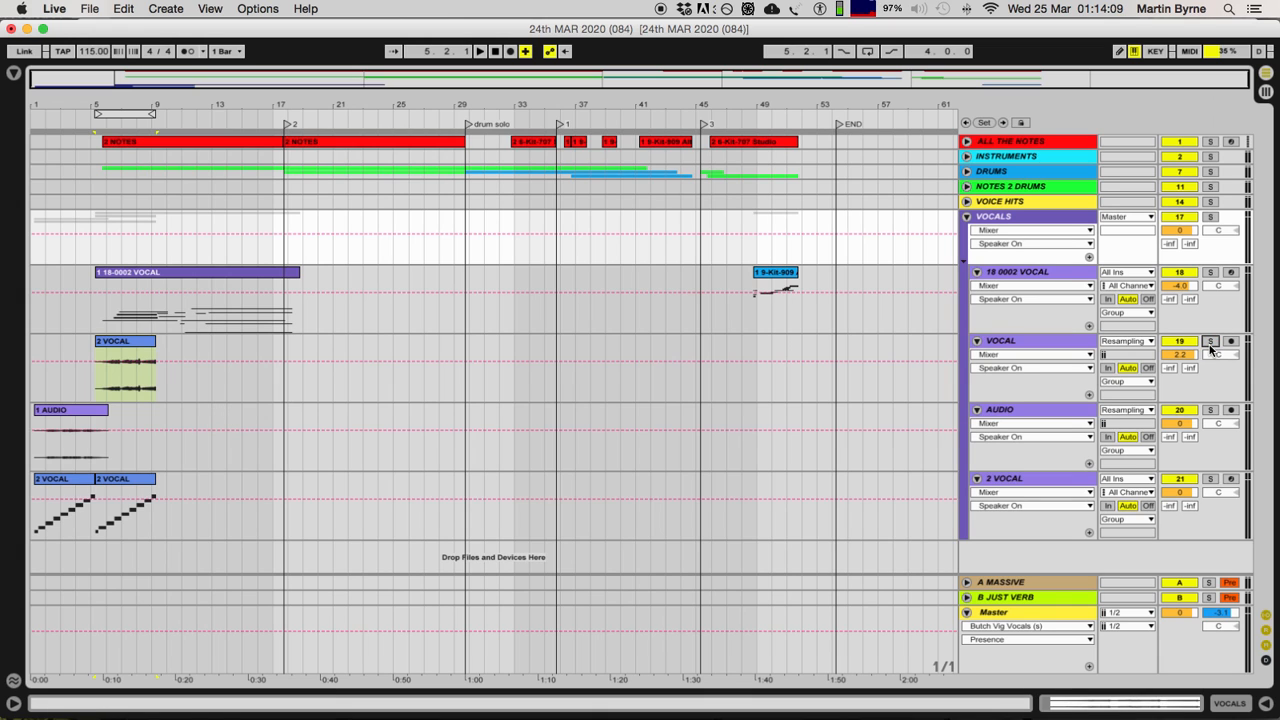
{"action": "left_click", "coordinate": [56, 416]}
{"action": "key", "text": "plus"}
{"action": "key", "text": "plus"}
{"action": "key", "text": "plus"}
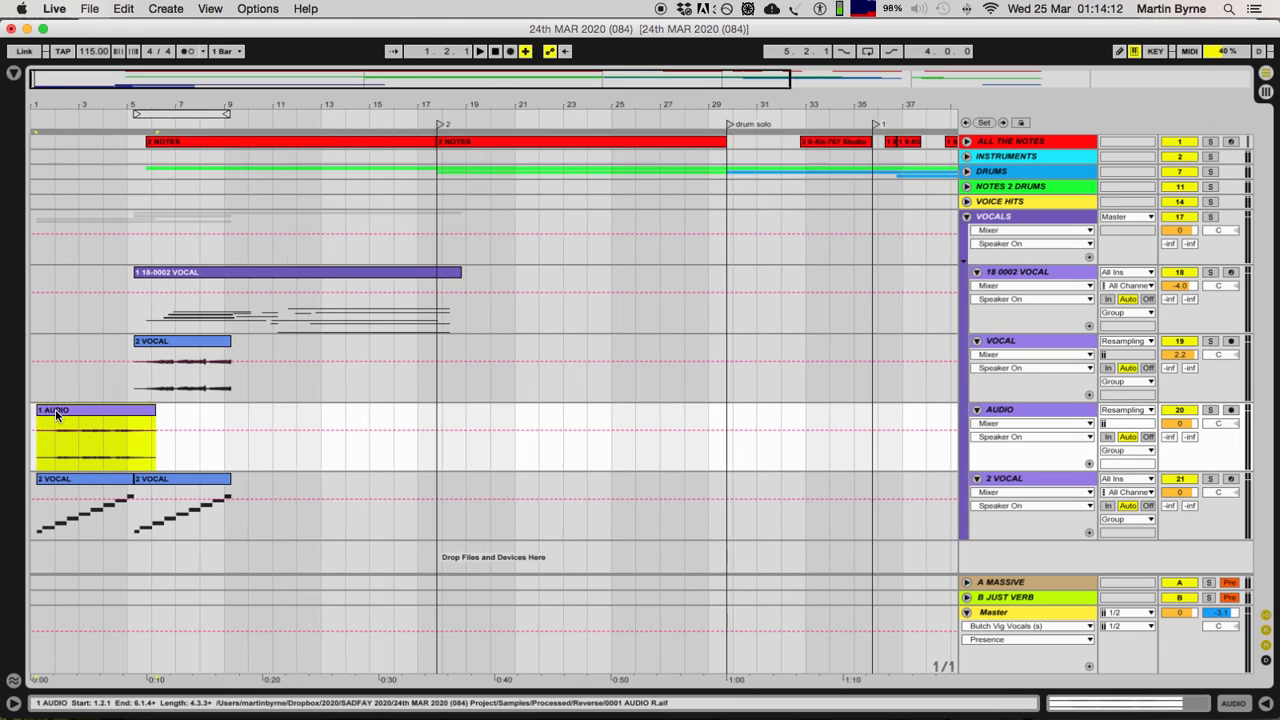
Step: Play the 1 AUDIO clip briefly, then audition the reversed 2 VOCAL clip with the VOCAL track soloed and unsolo it
{"action": "key", "text": "space"}
{"action": "key", "text": "space"}
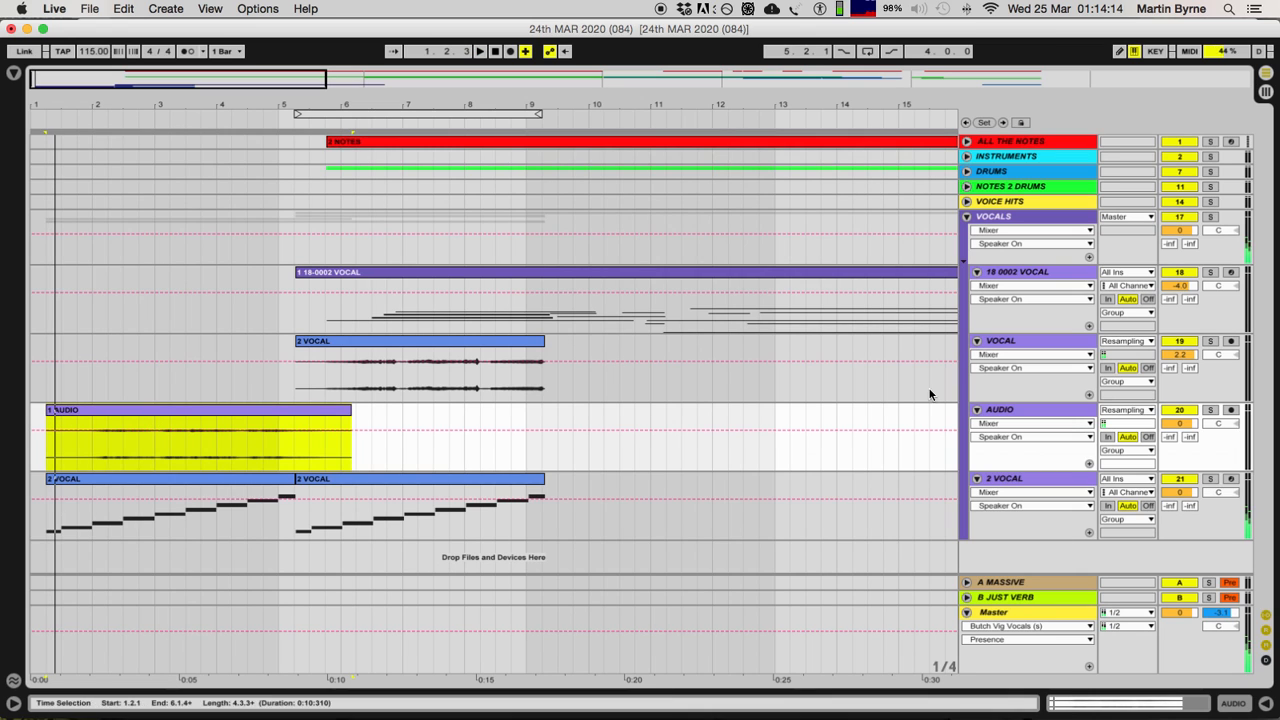
{"action": "left_click", "coordinate": [1211, 342]}
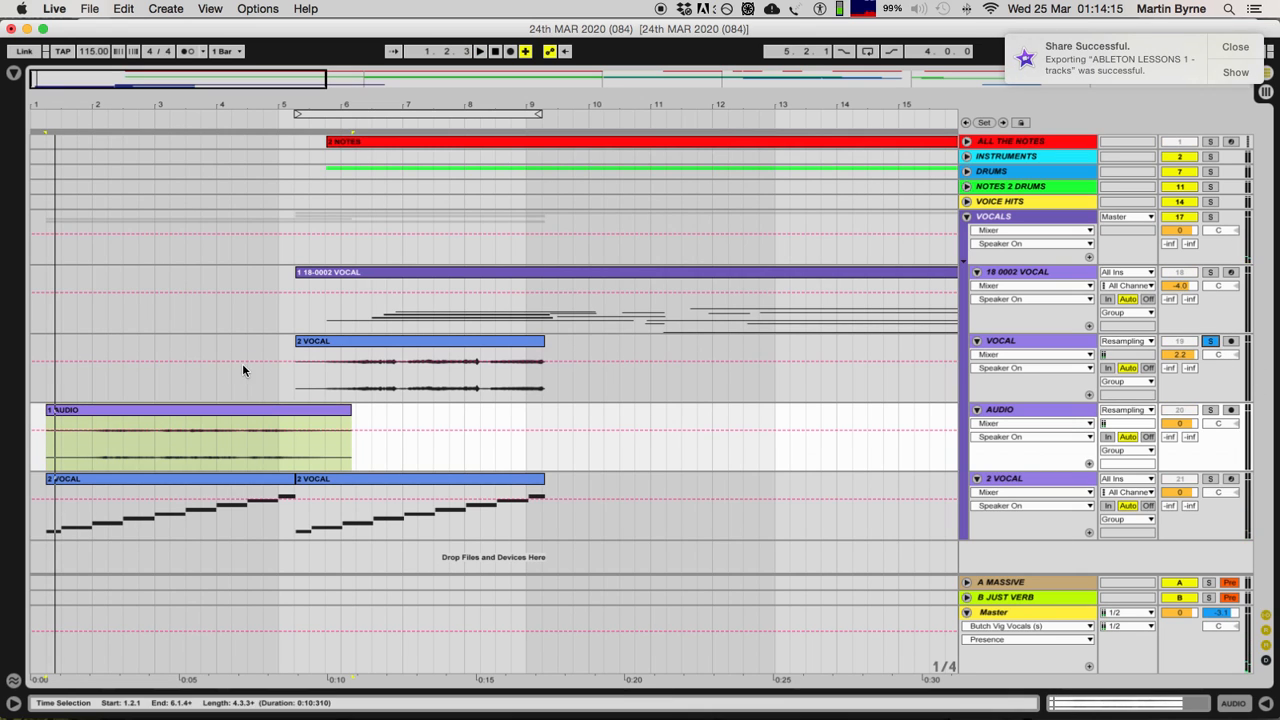
{"action": "left_click", "coordinate": [403, 341]}
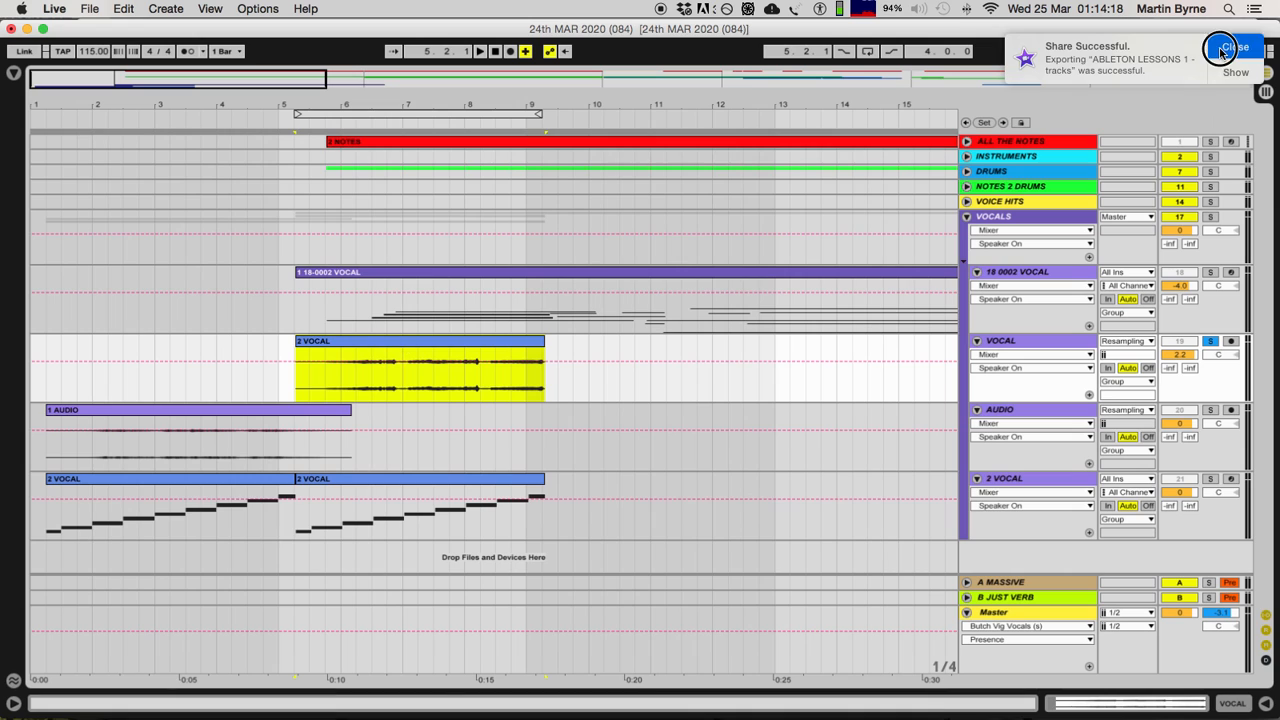
{"action": "key", "text": "space"}
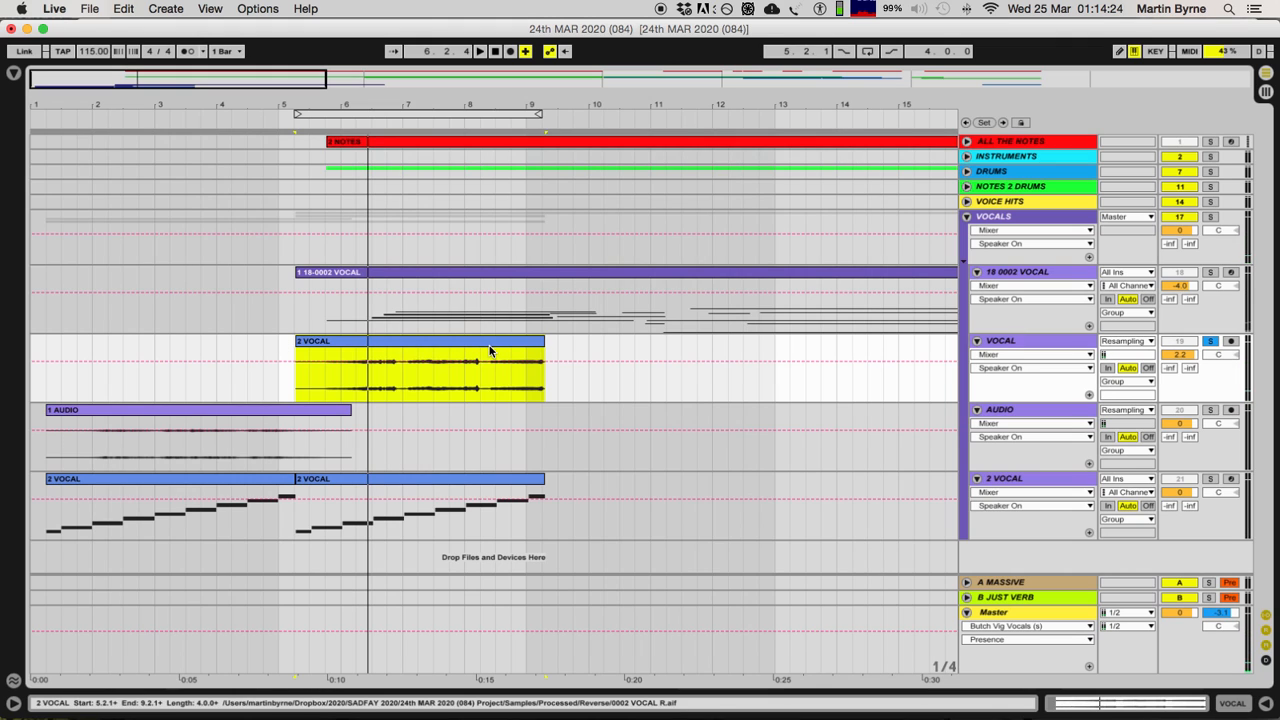
{"action": "left_click", "coordinate": [1213, 341]}
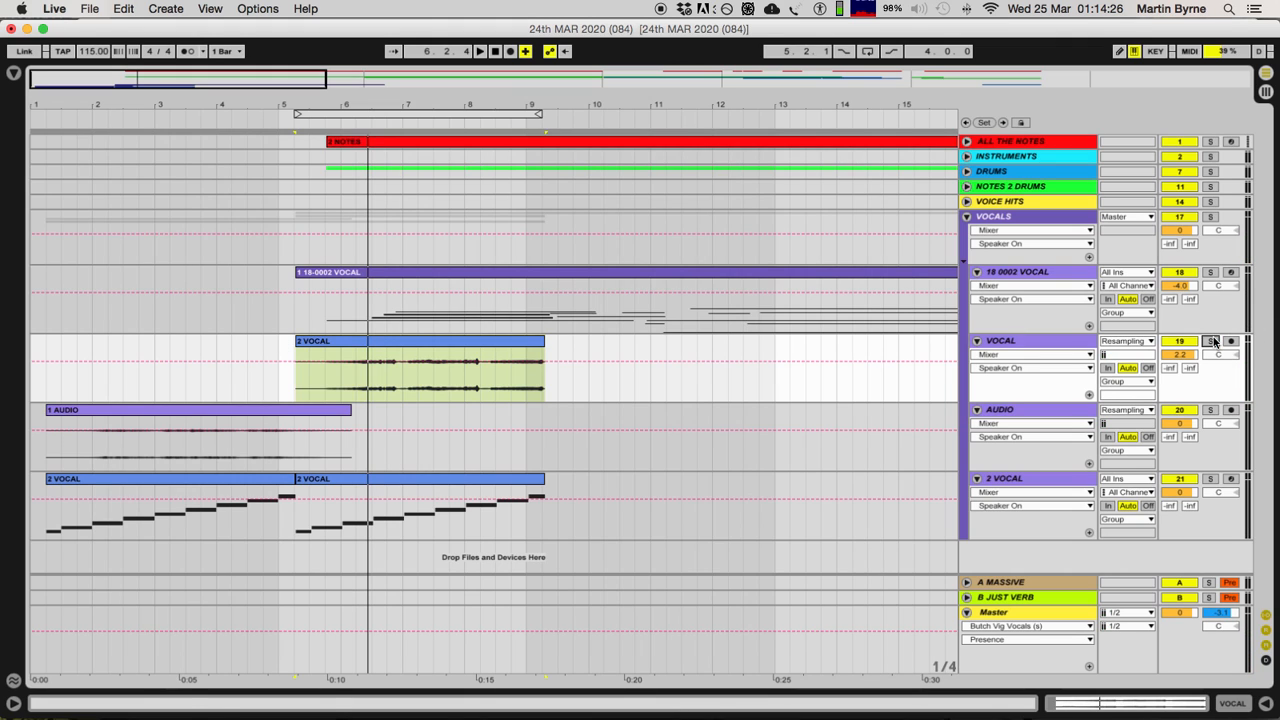
Step: Solo the VOCAL track again, play its clip from near the beginning and unsolo the track
{"action": "left_click", "coordinate": [415, 342]}
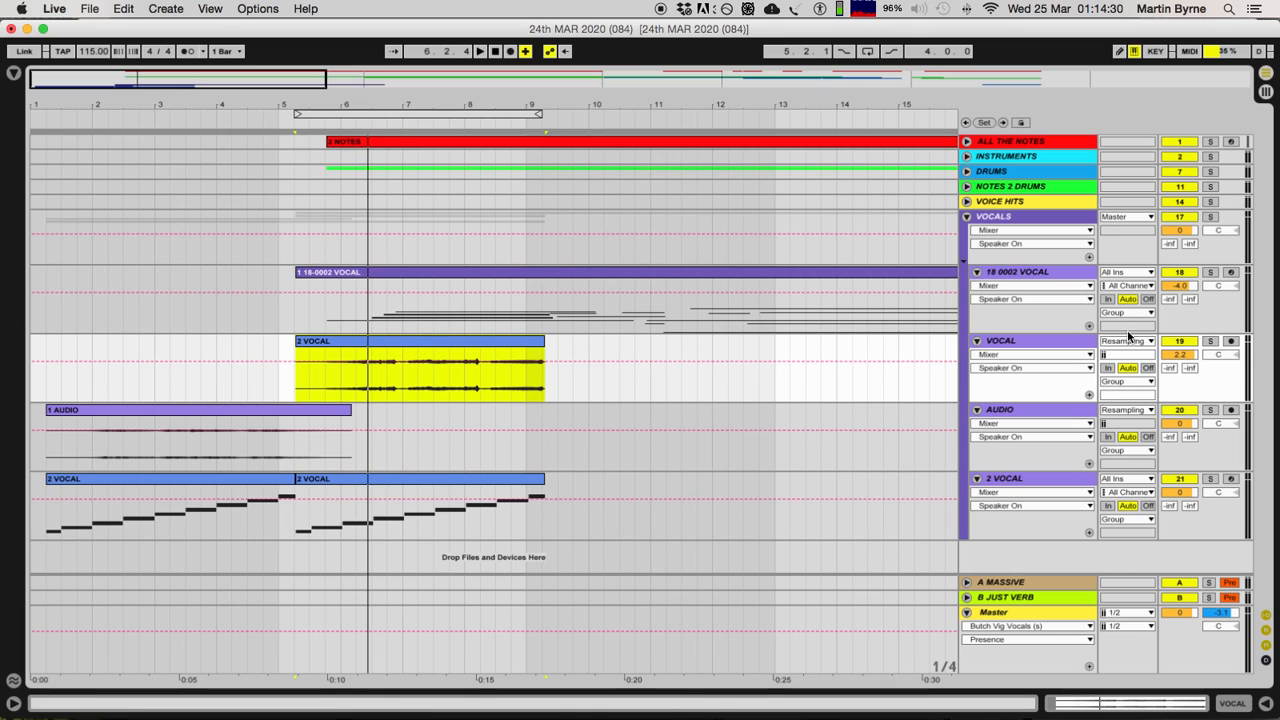
{"action": "left_click", "coordinate": [1210, 342]}
{"action": "left_click", "coordinate": [309, 394]}
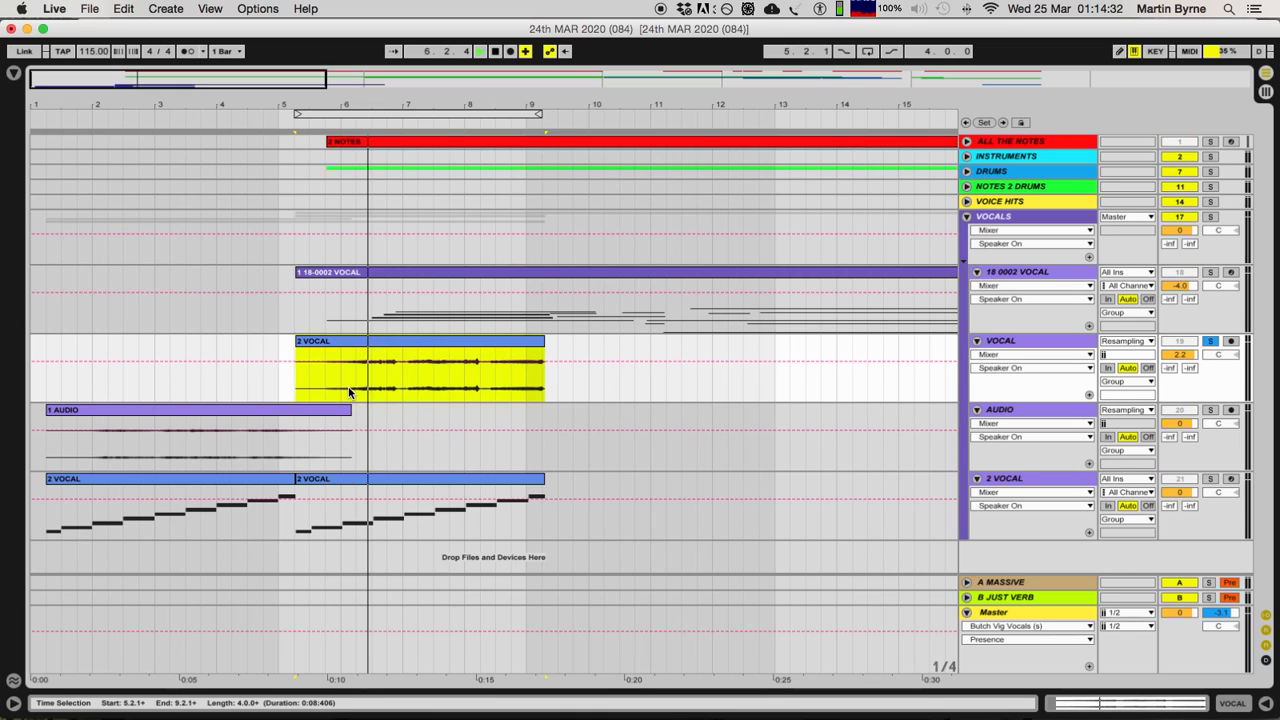
{"action": "left_click", "coordinate": [1210, 342]}
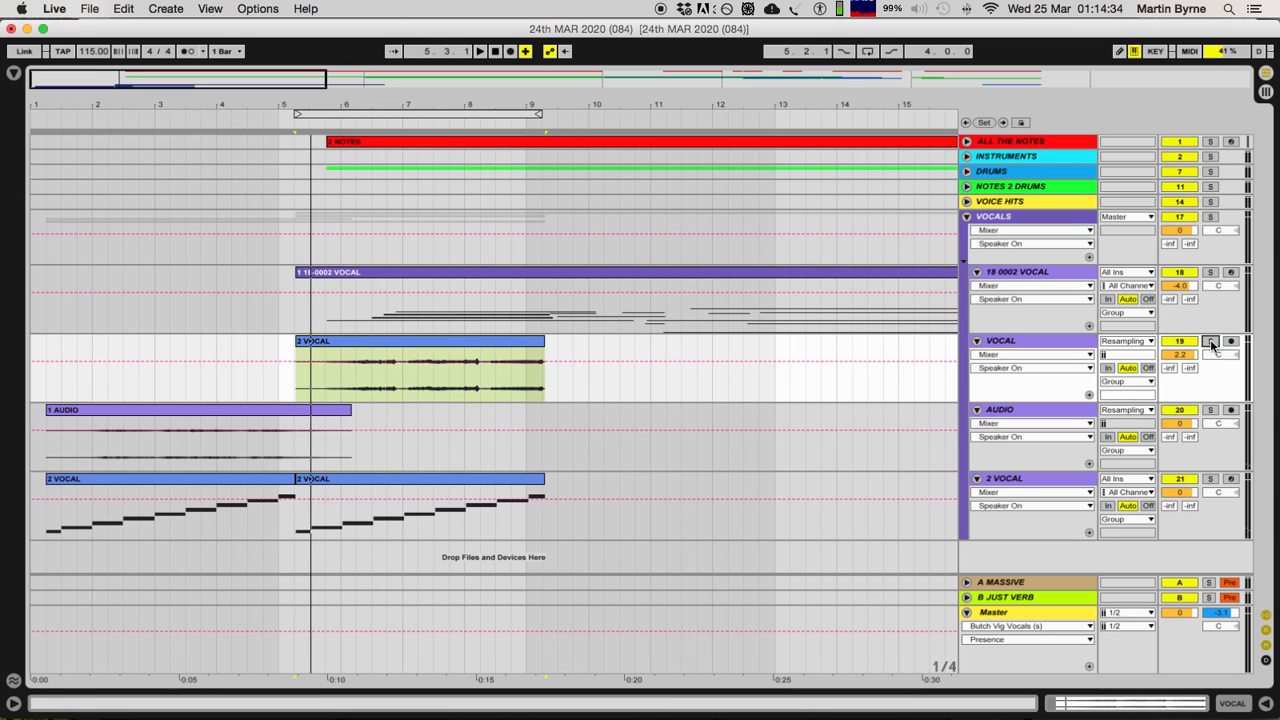
Step: Audition the 1 AUDIO clip with the AUDIO track soloed, unsolo it and briefly solo the 2 VOCAL track
{"action": "left_click", "coordinate": [1211, 410]}
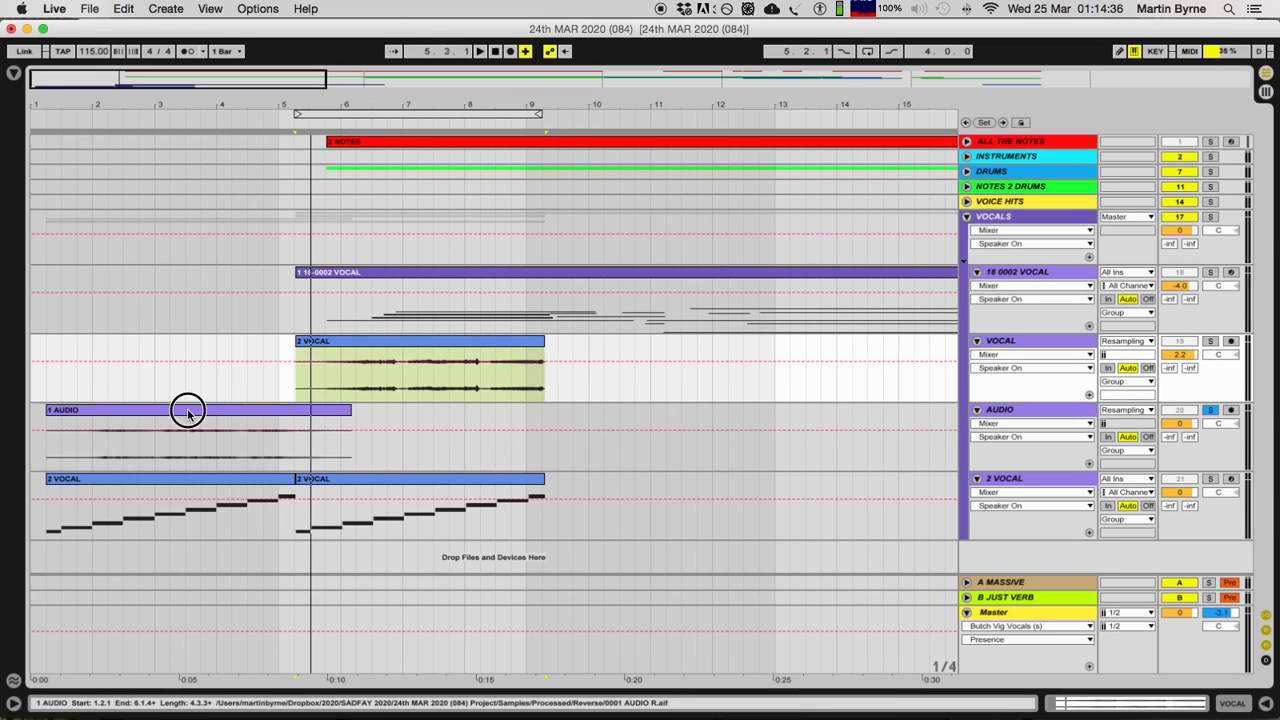
{"action": "left_click", "coordinate": [187, 408]}
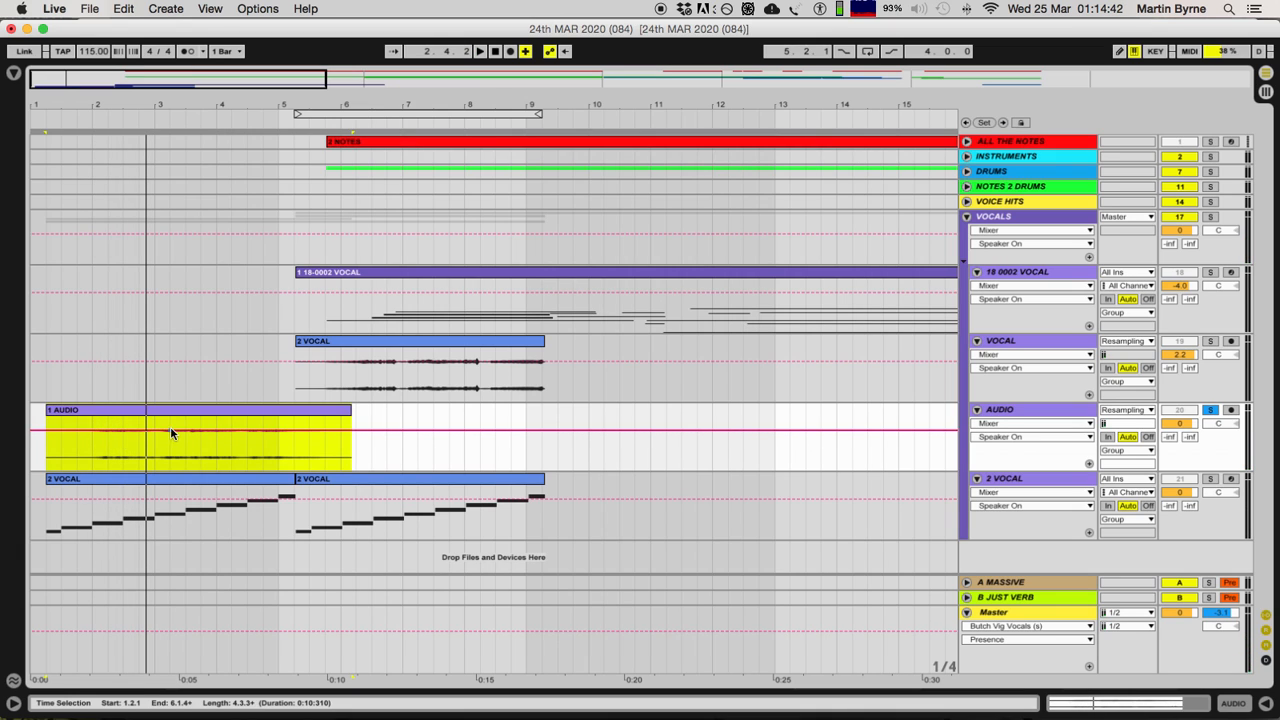
{"action": "left_click", "coordinate": [1210, 410]}
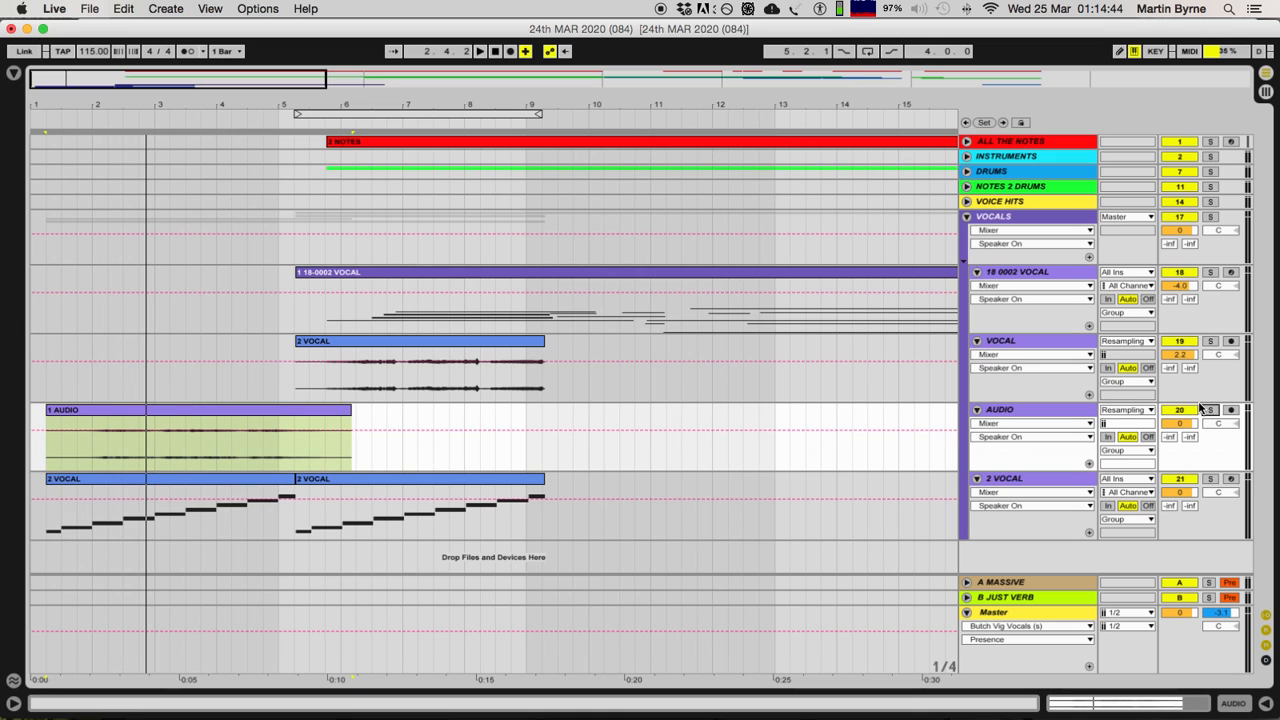
{"action": "left_click", "coordinate": [1209, 479]}
Step: Solo the 2 VOCAL track, play its first MIDI clip and show the track's slice rack and Auto Pan
{"action": "left_click", "coordinate": [174, 412]}
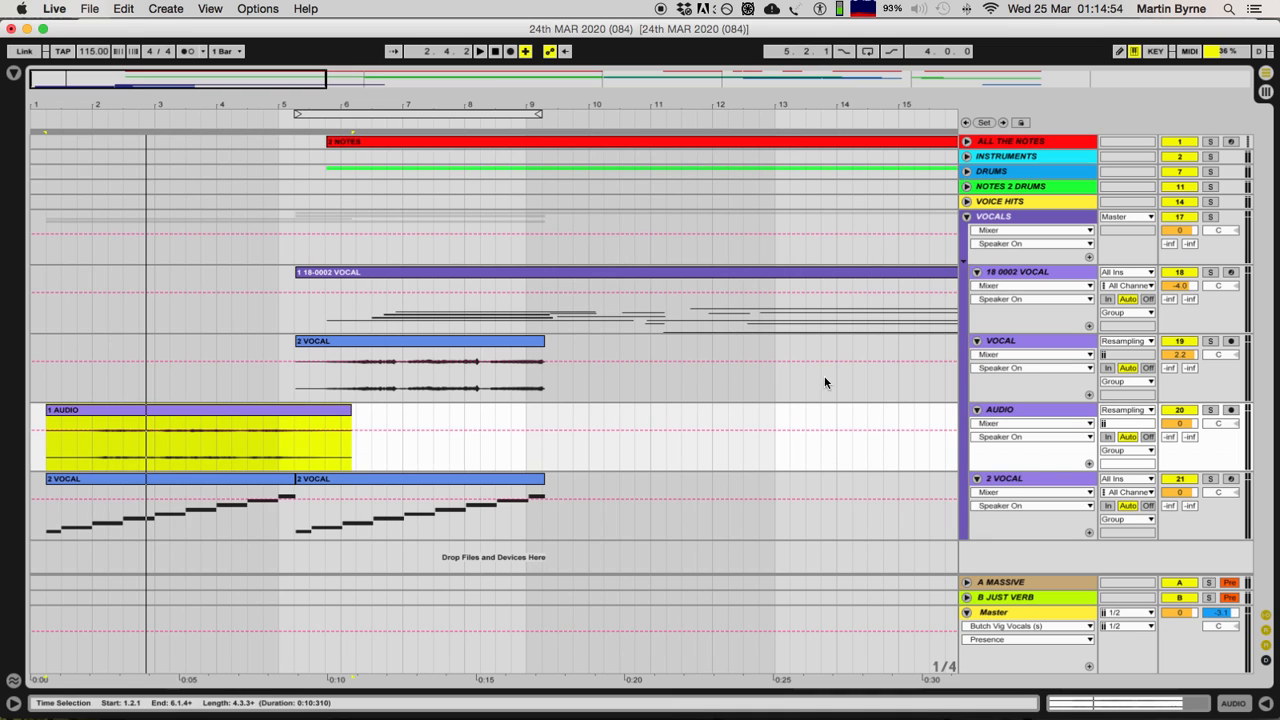
{"action": "left_click", "coordinate": [938, 484]}
{"action": "left_click", "coordinate": [53, 500]}
{"action": "left_click", "coordinate": [115, 479]}
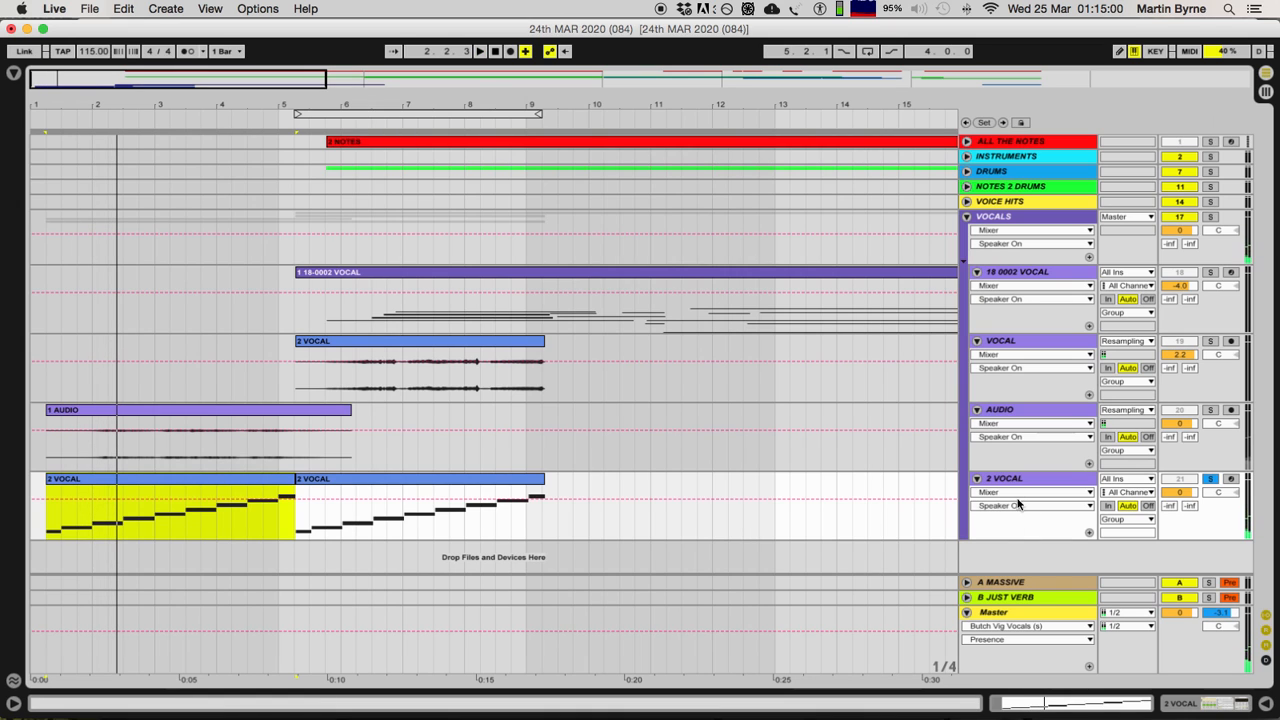
{"action": "left_click", "coordinate": [1016, 481]}
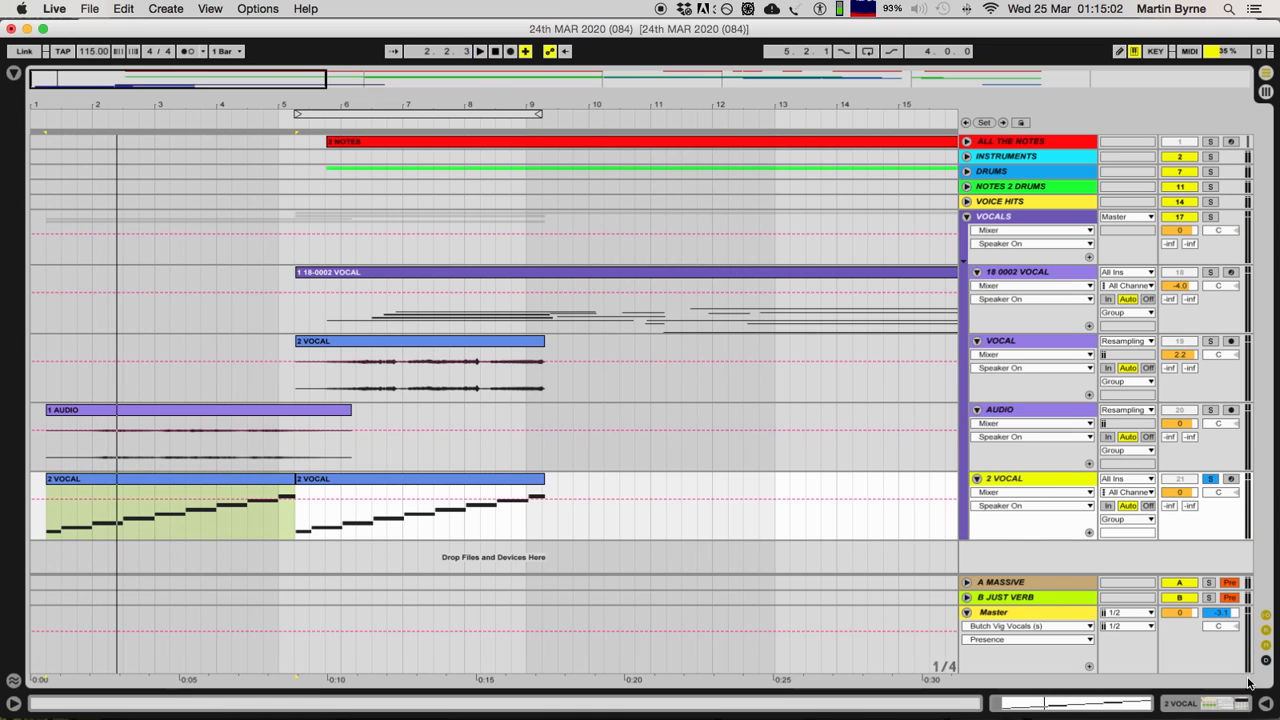
{"action": "left_click", "coordinate": [1182, 705]}
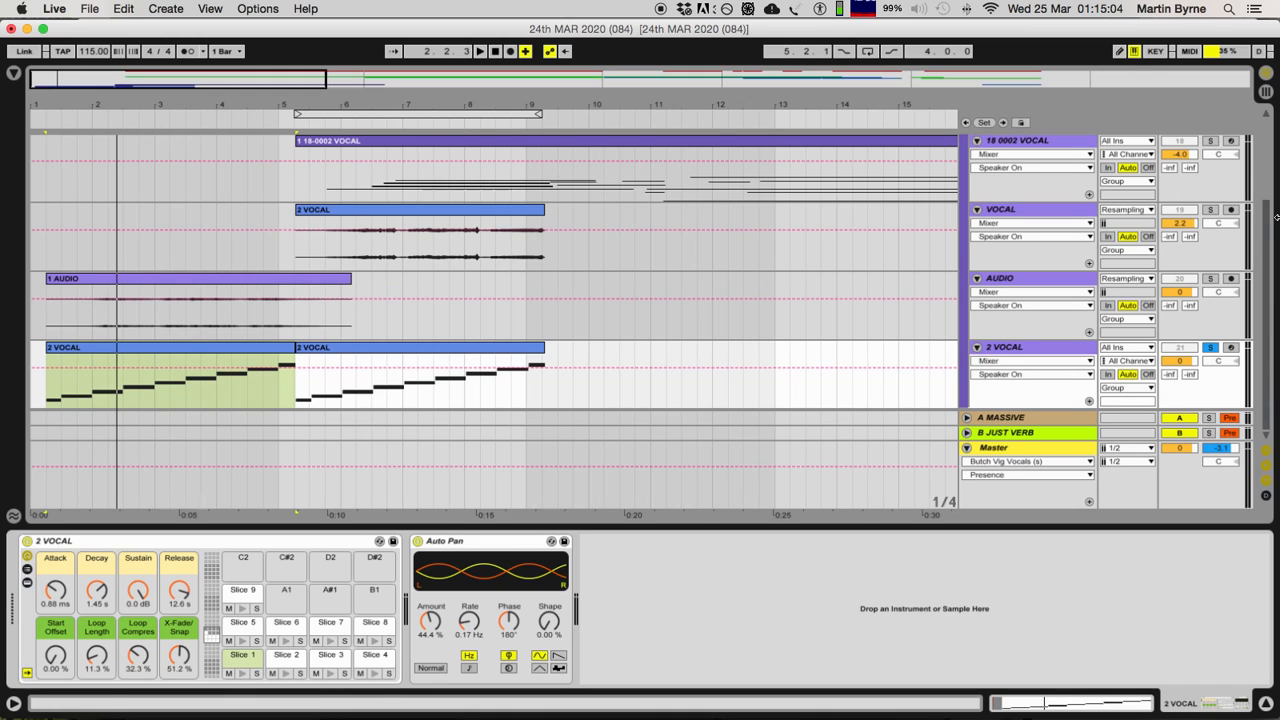
Step: Solo the VOCAL track and play its reversed clip from position 6.2.1
{"action": "left_click", "coordinate": [352, 246]}
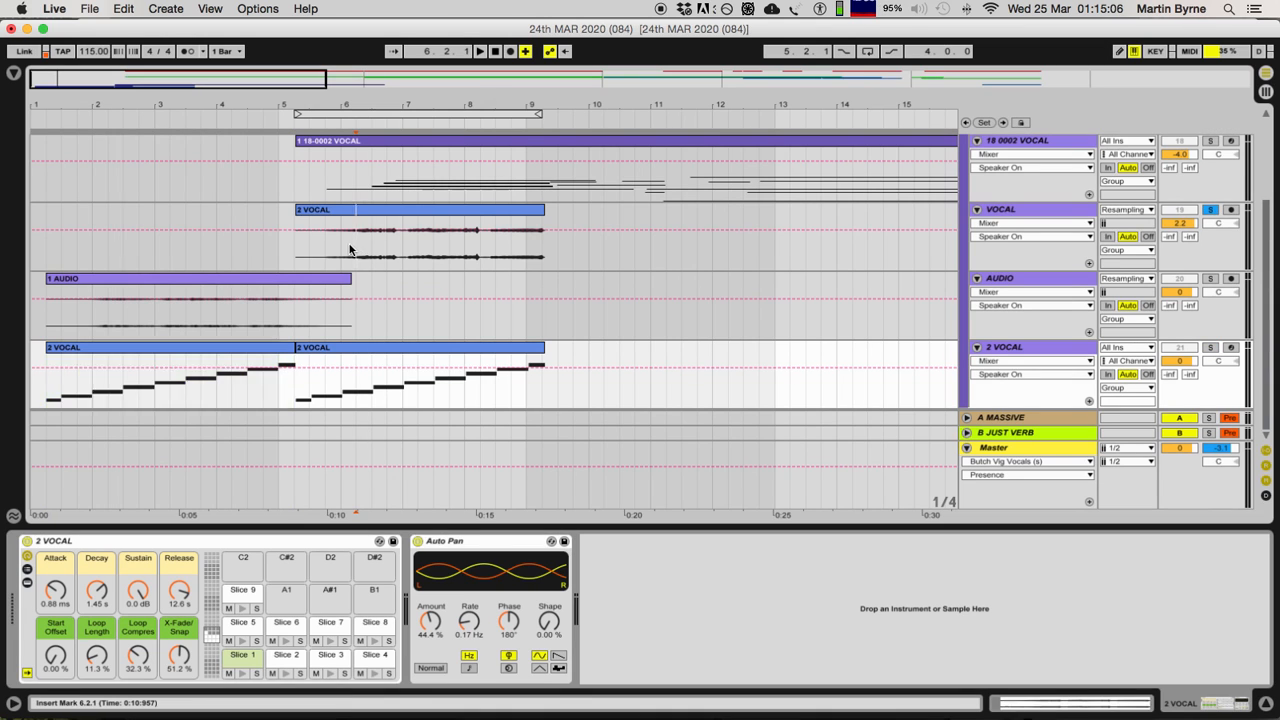
{"action": "key", "text": "space"}
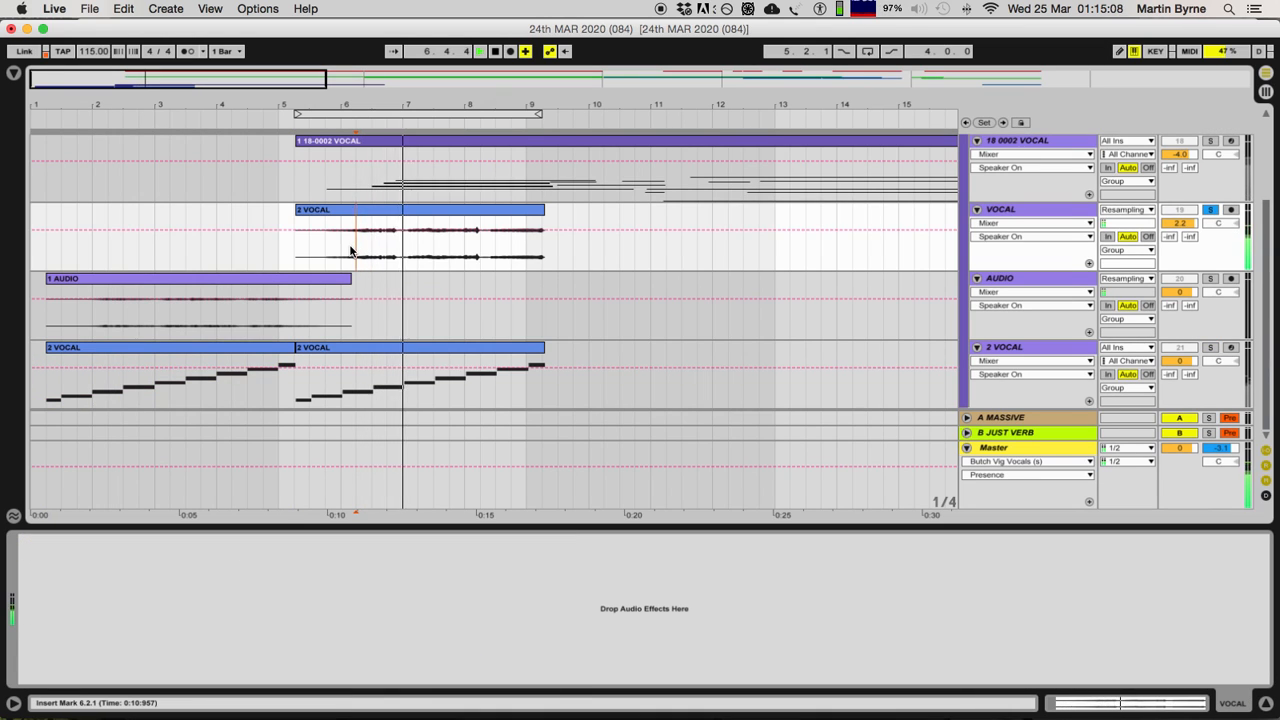
{"action": "key", "text": "space"}
Step: Select Slice 2 in the 2 VOCAL rack, unsolo the VOCAL track after selecting its clip, and show the slice rack again
{"action": "left_click", "coordinate": [995, 345]}
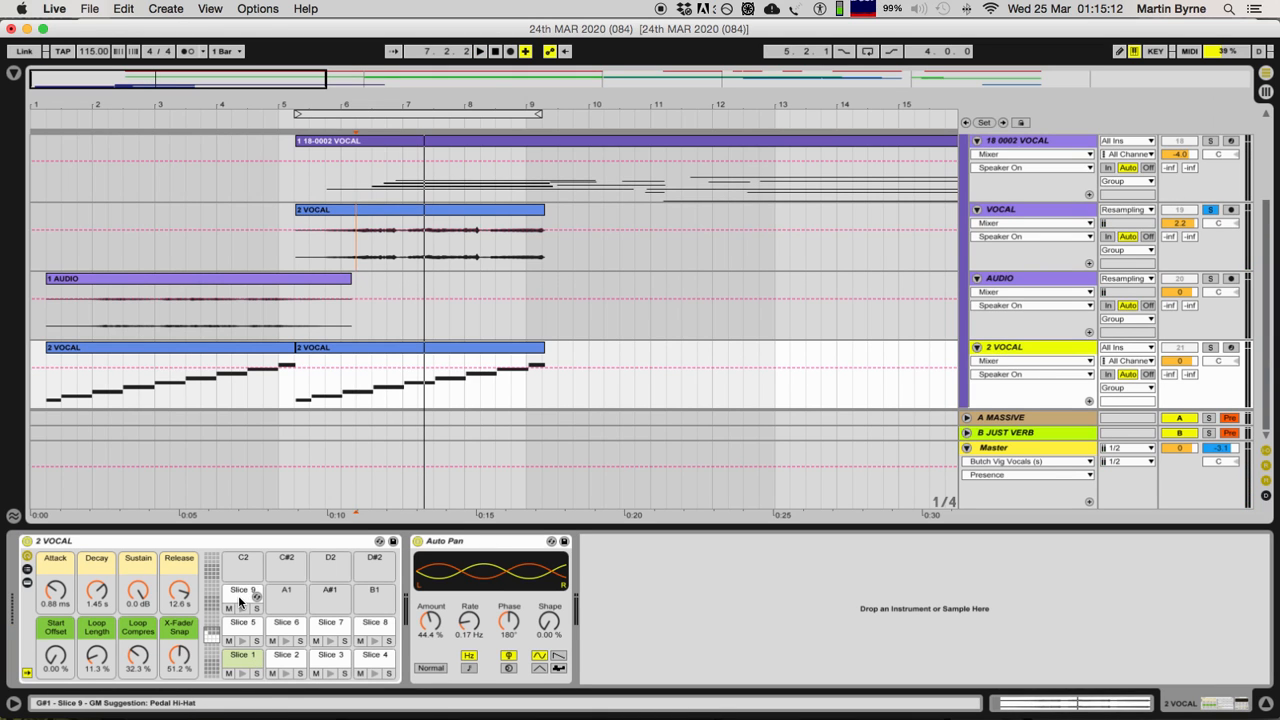
{"action": "left_click", "coordinate": [280, 657]}
{"action": "left_click", "coordinate": [402, 212]}
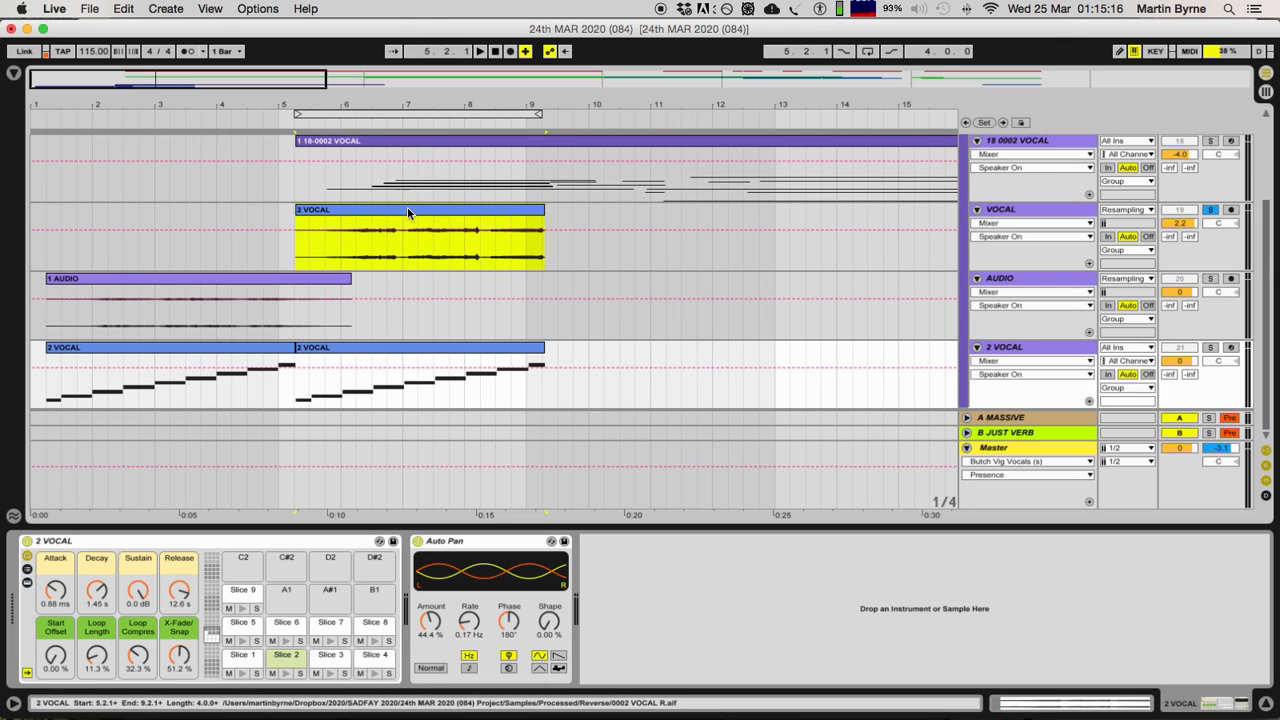
{"action": "left_click", "coordinate": [1209, 209]}
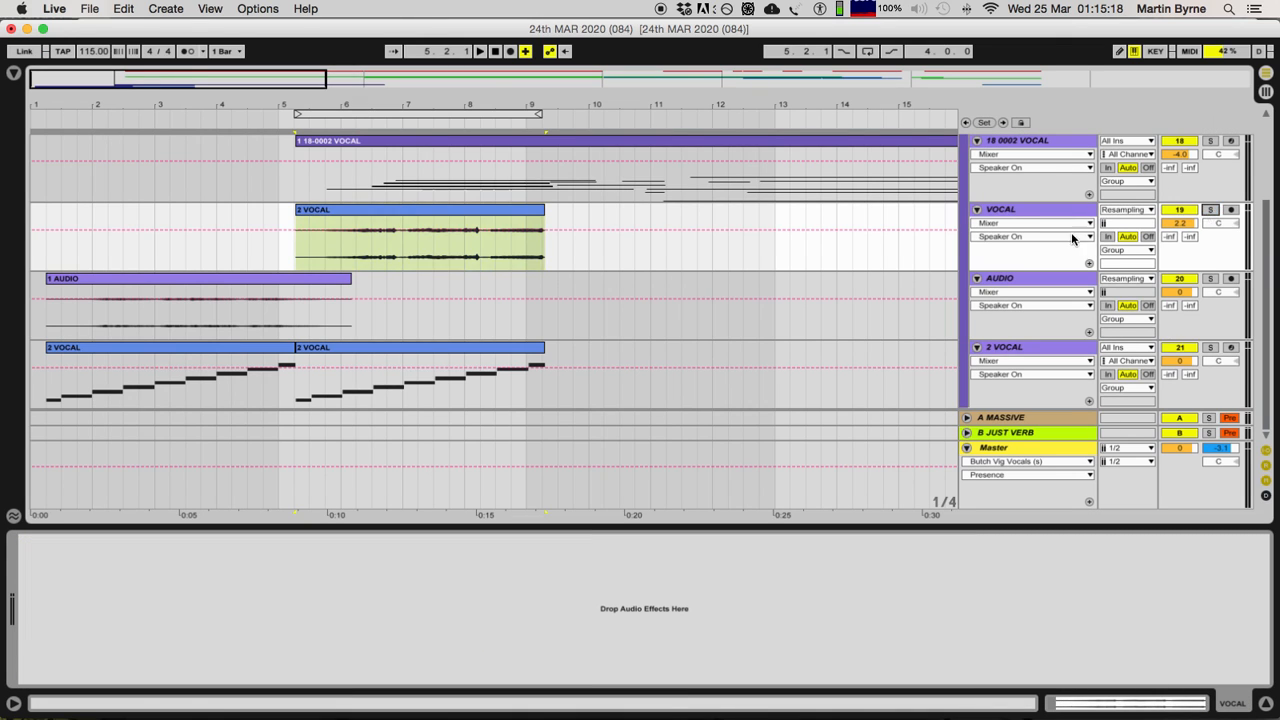
{"action": "left_click", "coordinate": [1027, 353]}
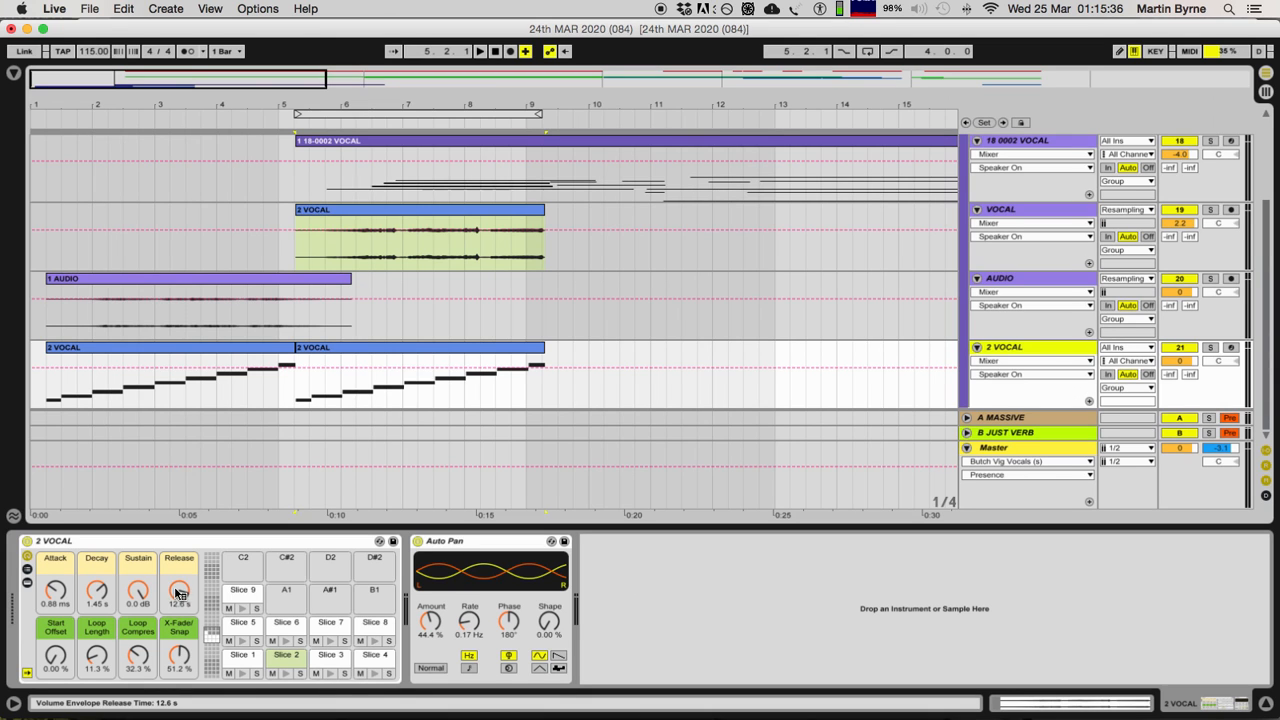
Step: Arm the 2 VOCAL track for recording, solo it and play its first MIDI clip through the slice rack
{"action": "left_click", "coordinate": [1229, 348]}
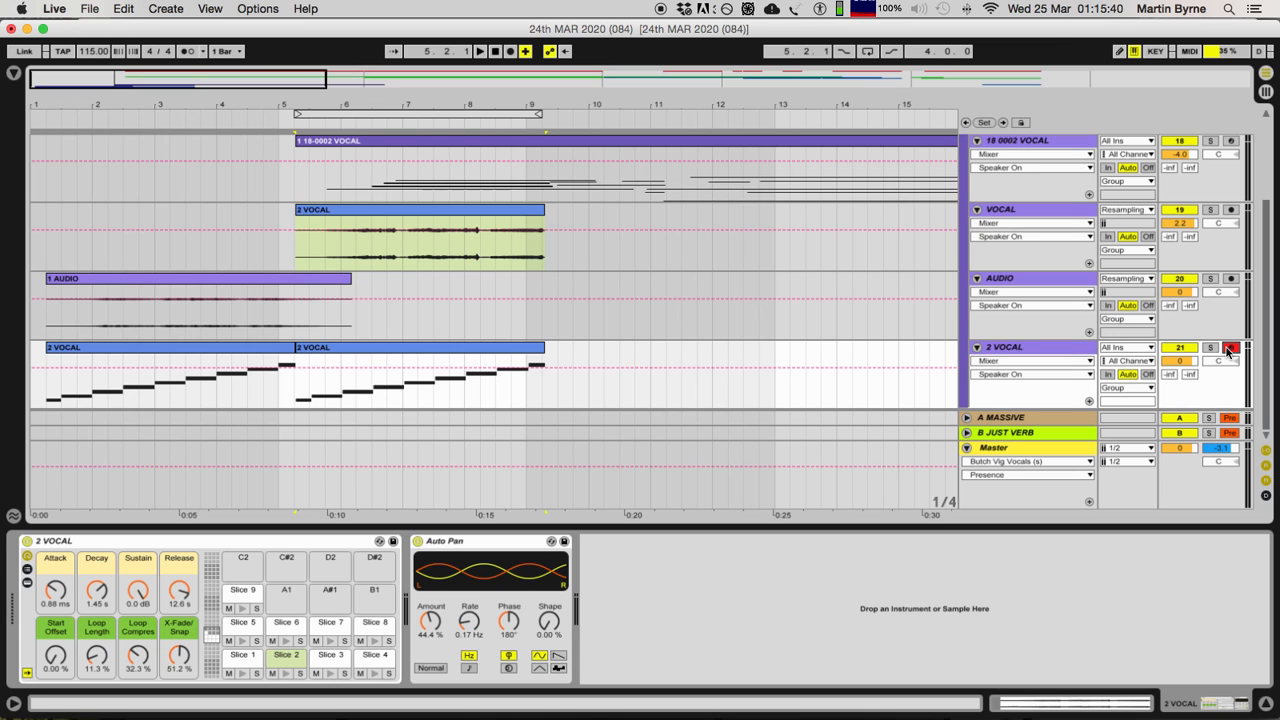
{"action": "left_click", "coordinate": [1211, 205]}
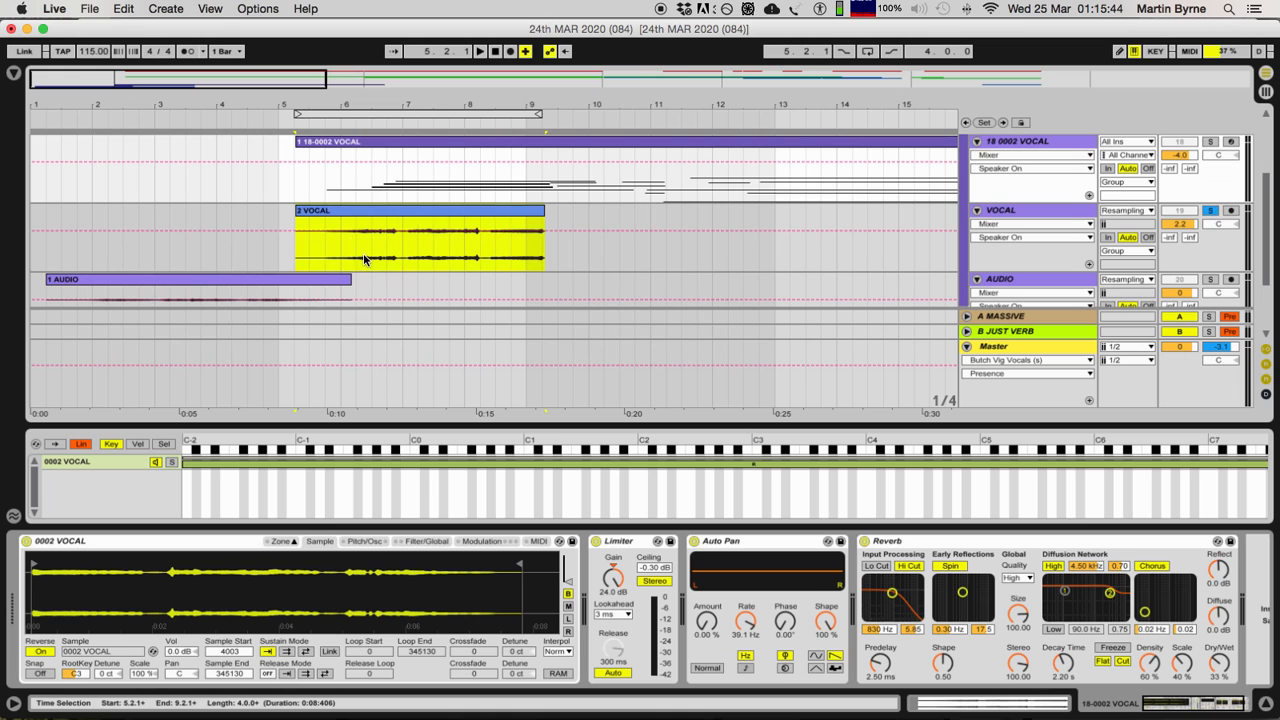
{"action": "scroll", "coordinate": [1030, 282], "scroll_direction": "down", "scroll_amount": 5}
{"action": "left_click", "coordinate": [1210, 246]}
{"action": "left_click", "coordinate": [148, 246]}
{"action": "key", "text": "space"}
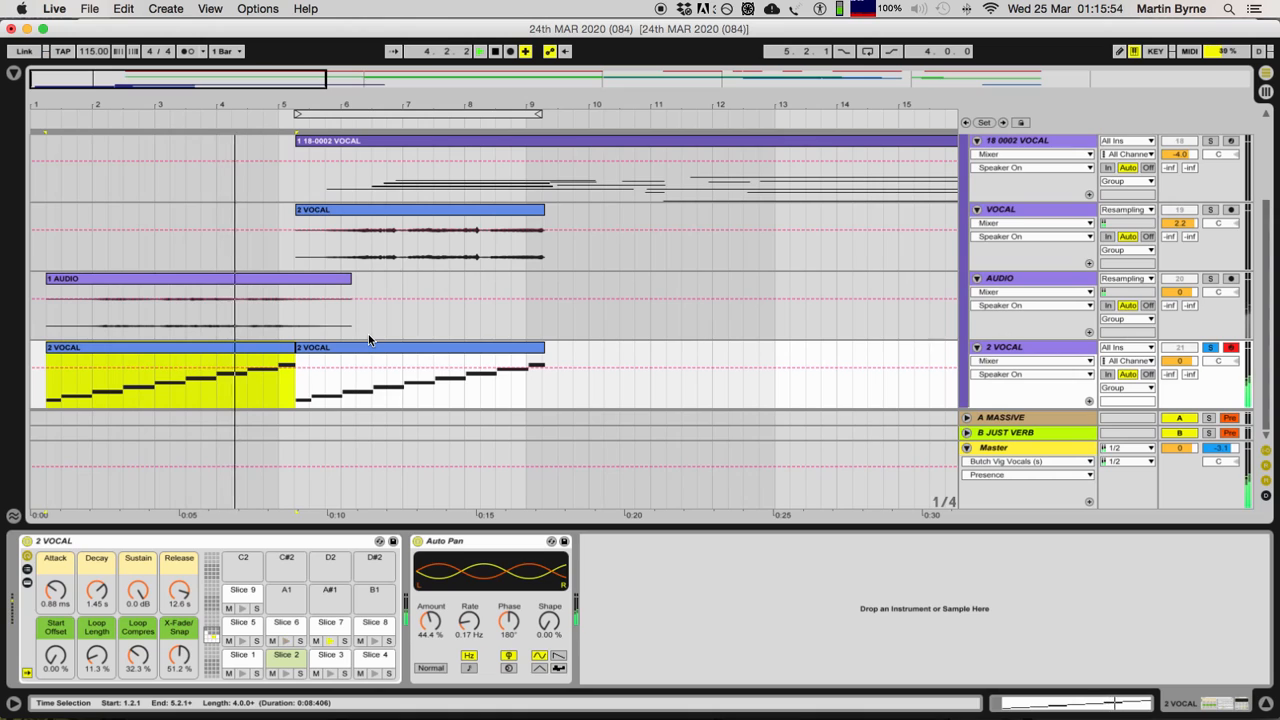
{"action": "key", "text": "space"}
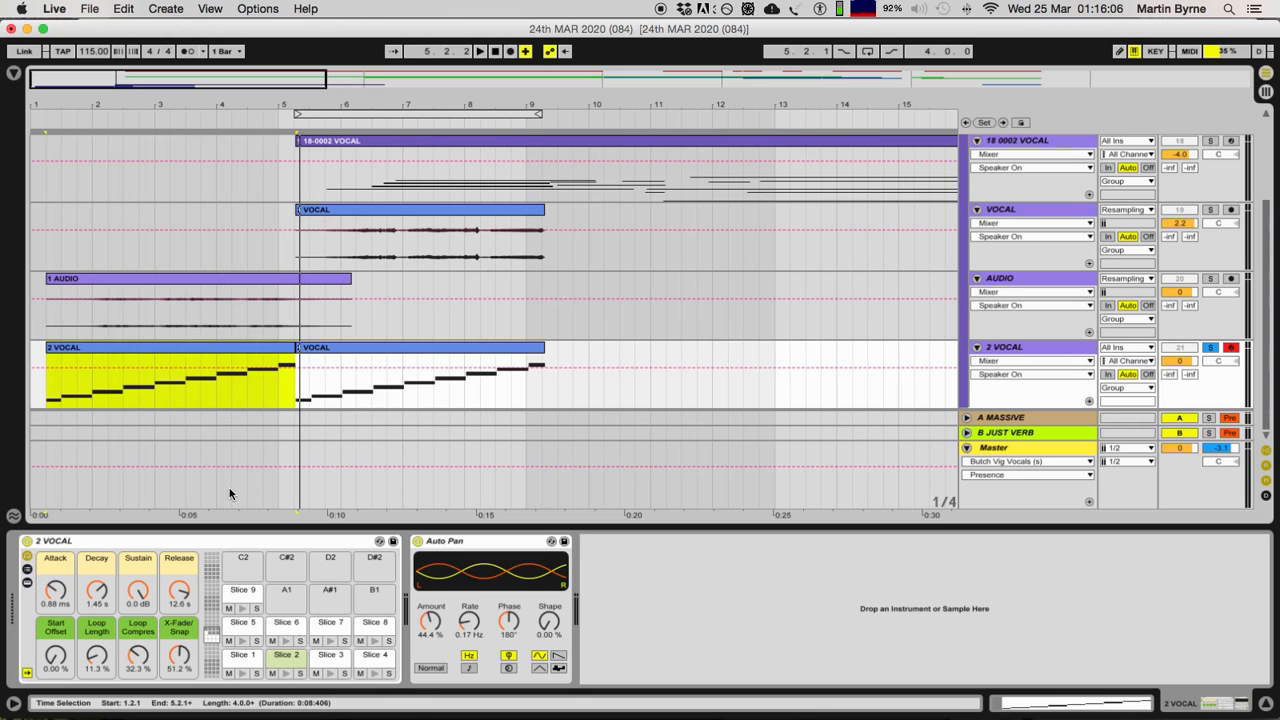
Step: Select the second 2 VOCAL MIDI clip, unsolo the 2 VOCAL track and play the arrangement from the 1 AUDIO clip
{"action": "left_click", "coordinate": [200, 354]}
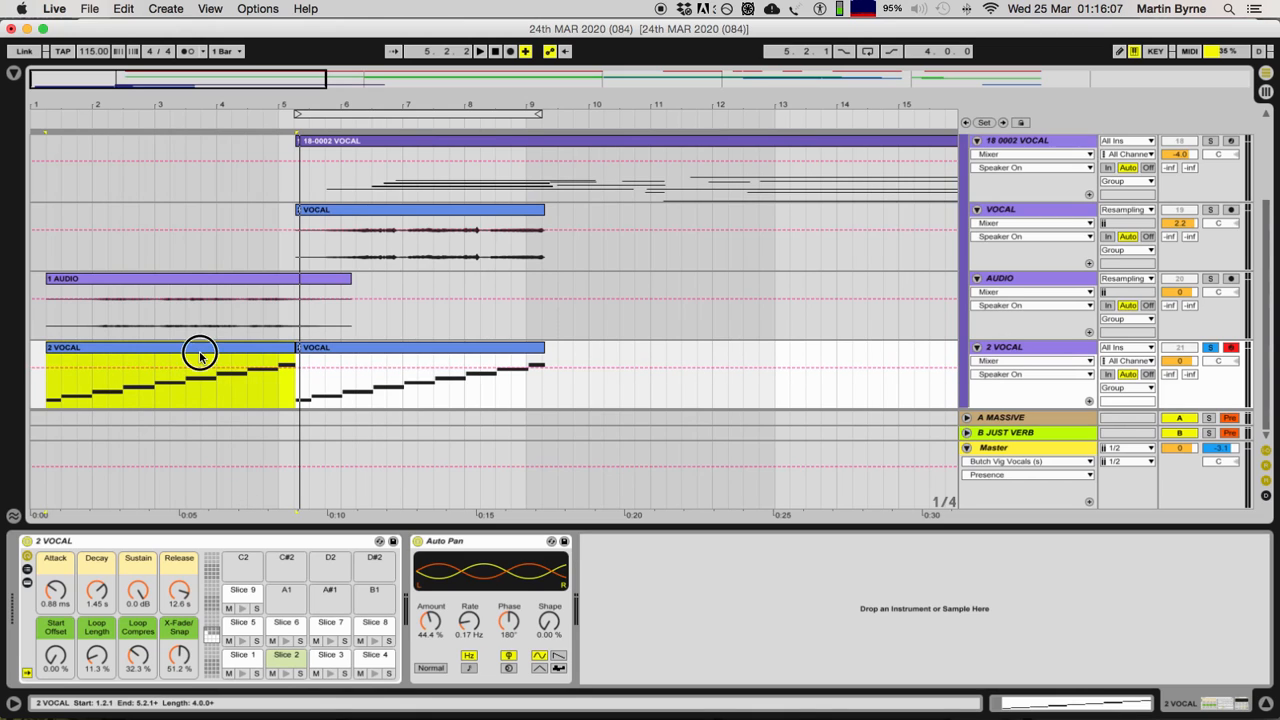
{"action": "left_click", "coordinate": [417, 360]}
{"action": "double_click", "coordinate": [413, 358]}
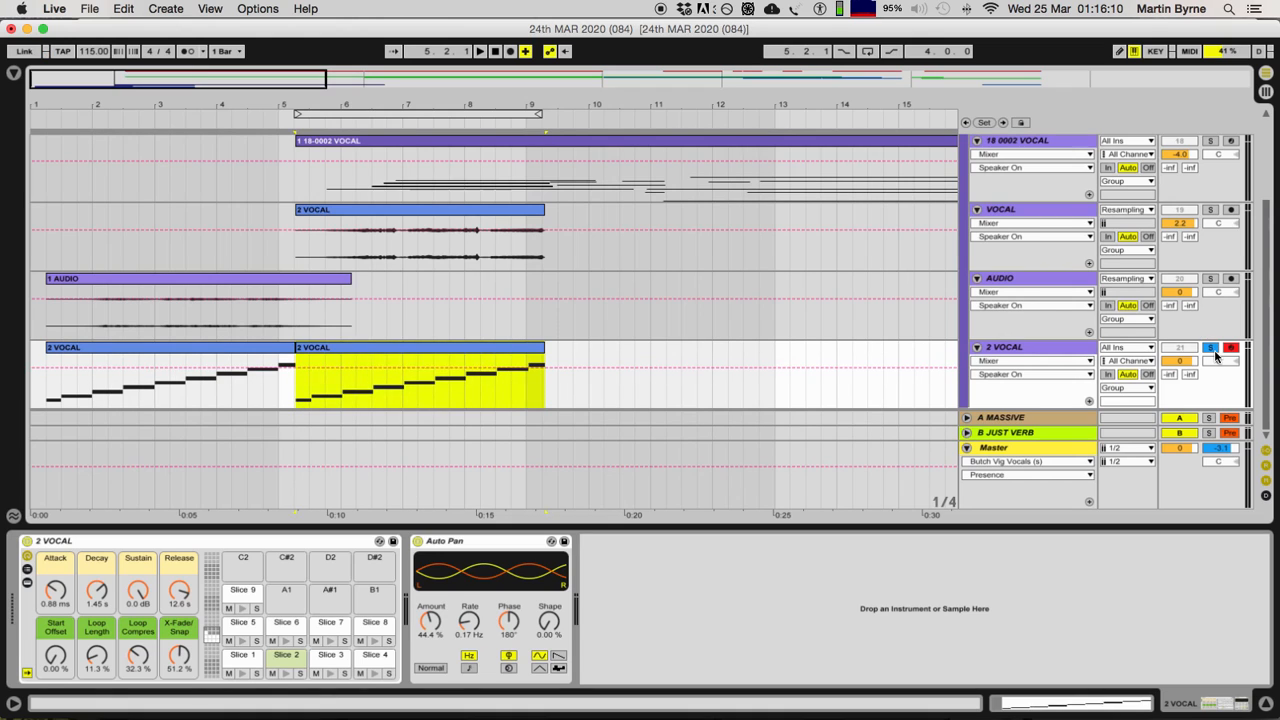
{"action": "left_click", "coordinate": [1210, 348]}
{"action": "left_click", "coordinate": [164, 279]}
{"action": "key", "text": "space"}
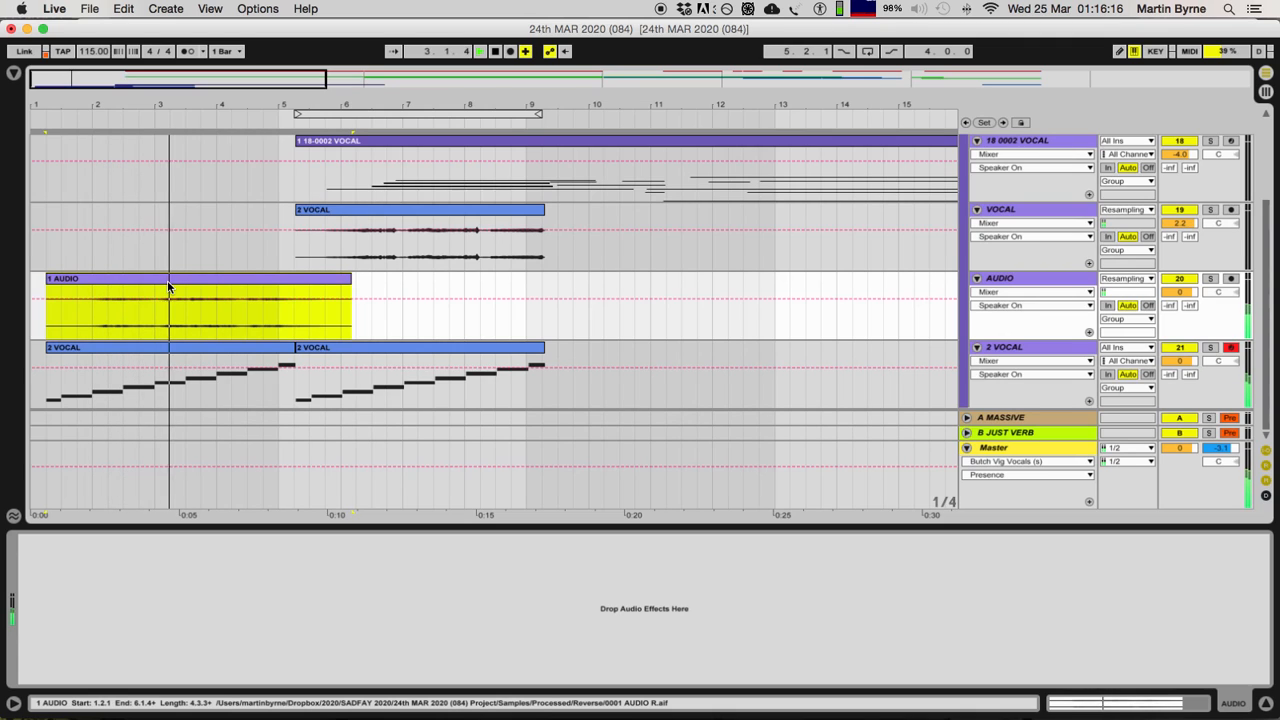
{"action": "key", "text": "space"}
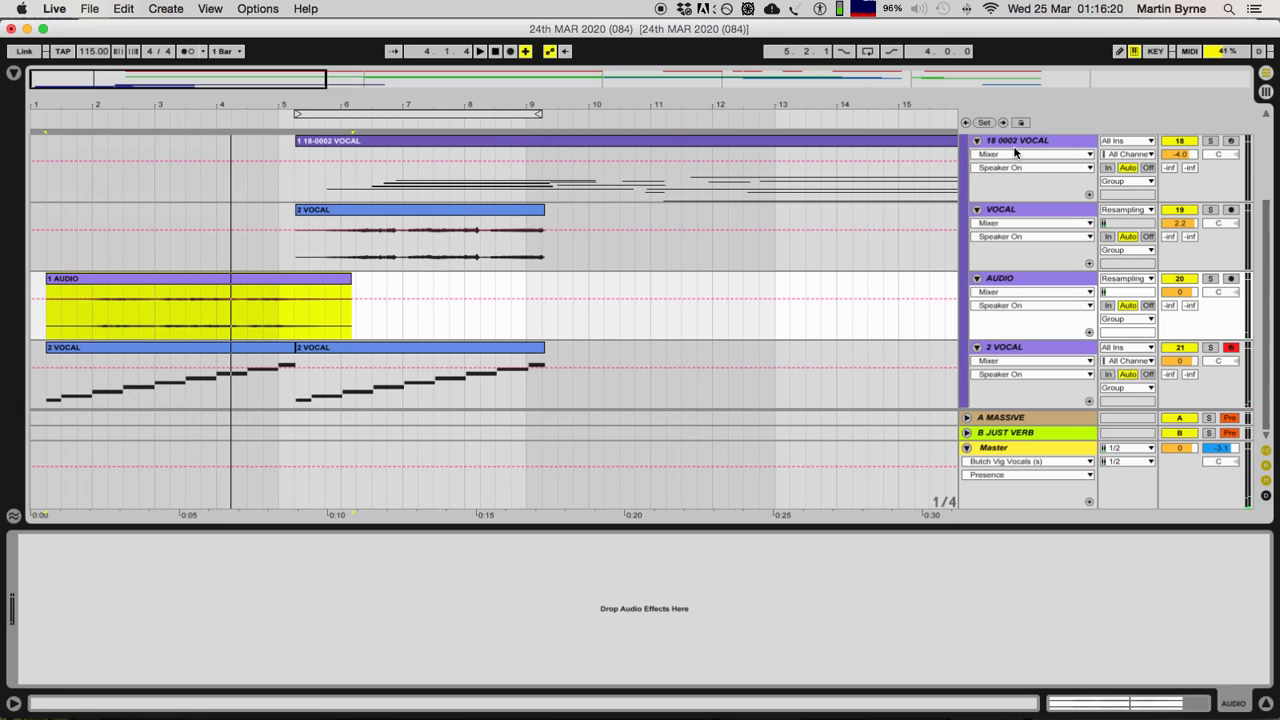
Step: Show the 18 0002 VOCAL track's sampler and effects, solo the track and play its 1 18-0002 VOCAL clip
{"action": "left_click", "coordinate": [1016, 149]}
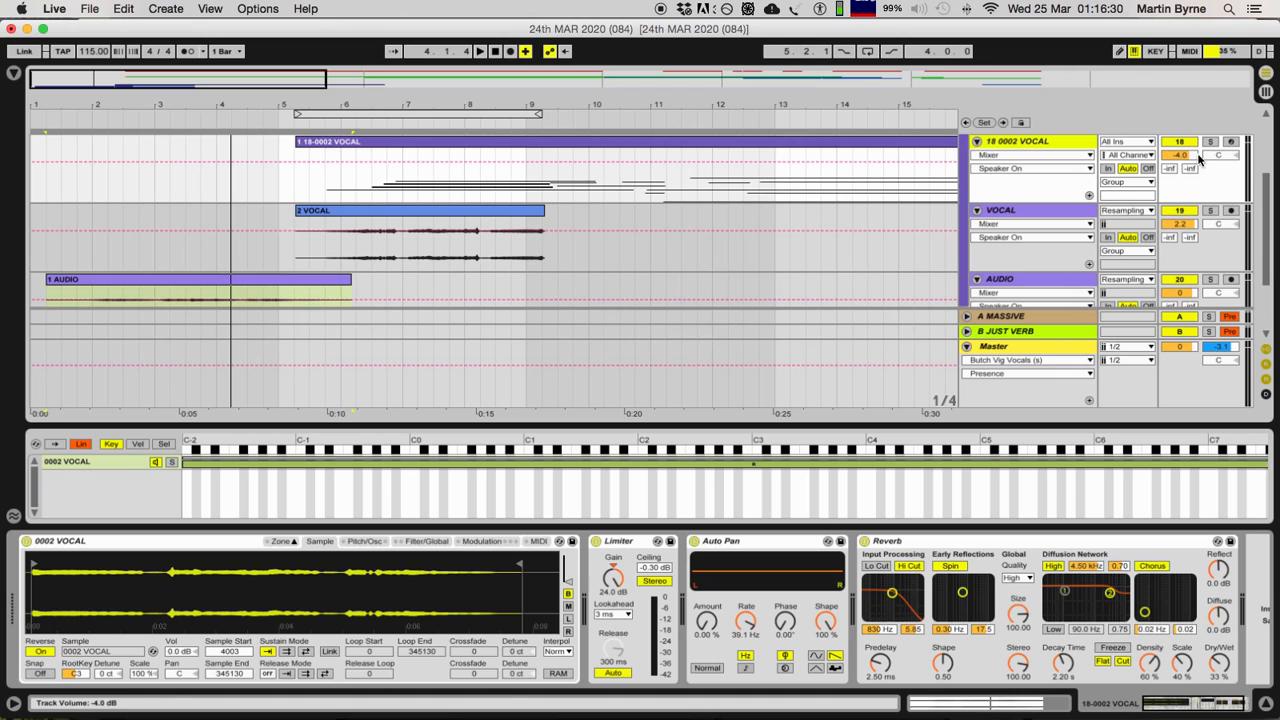
{"action": "scroll", "coordinate": [1188, 220], "scroll_direction": "up", "scroll_amount": 3}
{"action": "scroll", "coordinate": [1200, 222], "scroll_direction": "up", "scroll_amount": 1}
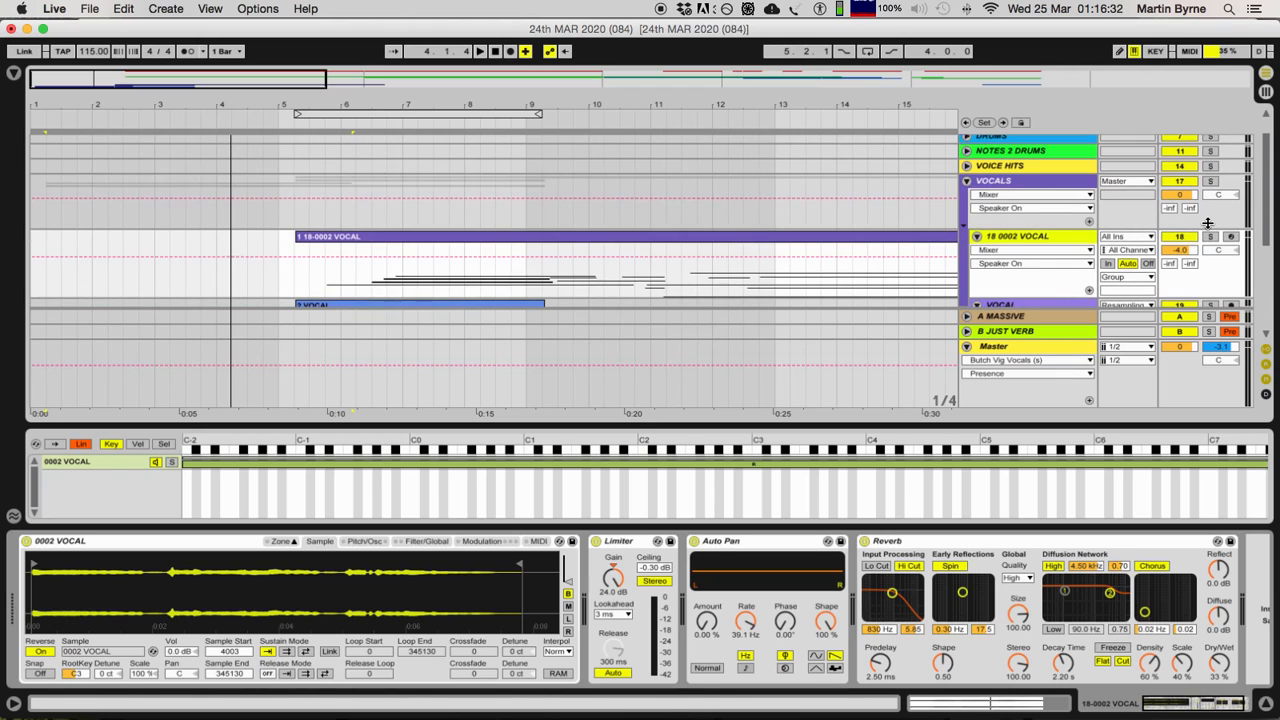
{"action": "left_click", "coordinate": [1210, 236]}
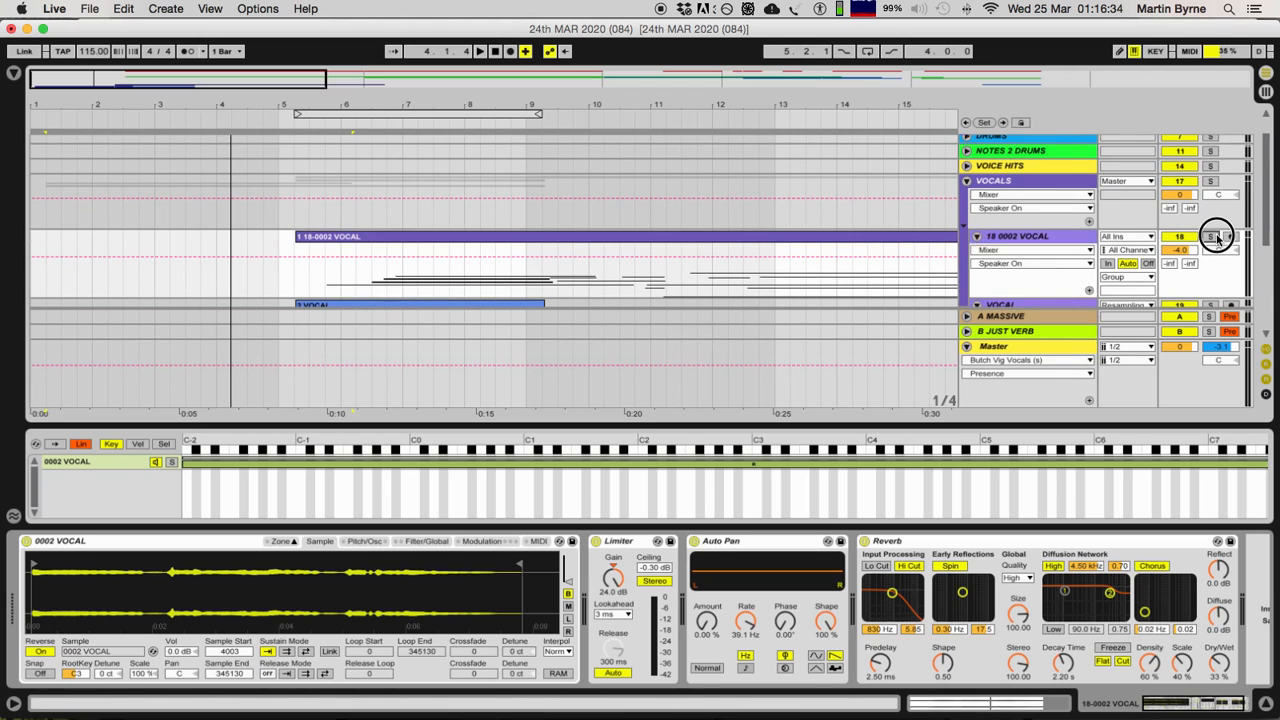
{"action": "left_click", "coordinate": [538, 241]}
{"action": "key", "text": "space"}
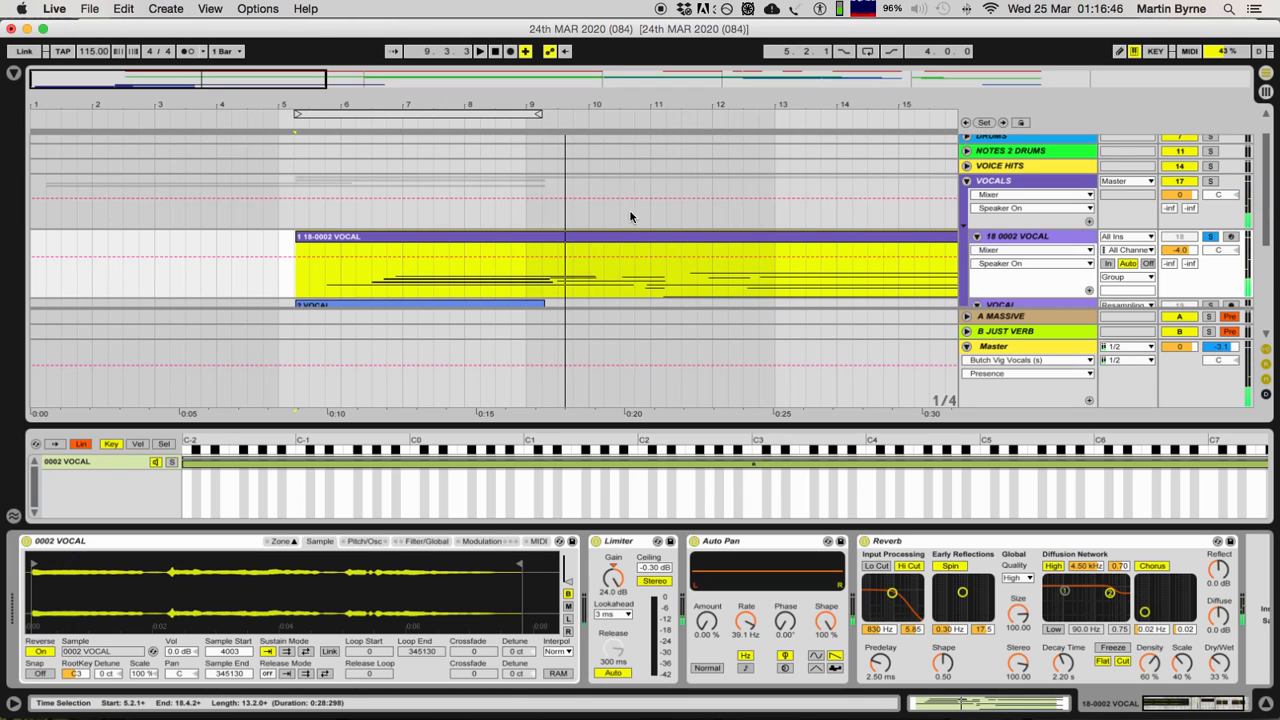
Step: Show the whole arrangement and open the 1 18-0002 VOCAL clip's notes in the MIDI editor
{"action": "key", "text": "minus"}
{"action": "key", "text": "minus"}
{"action": "key", "text": "minus"}
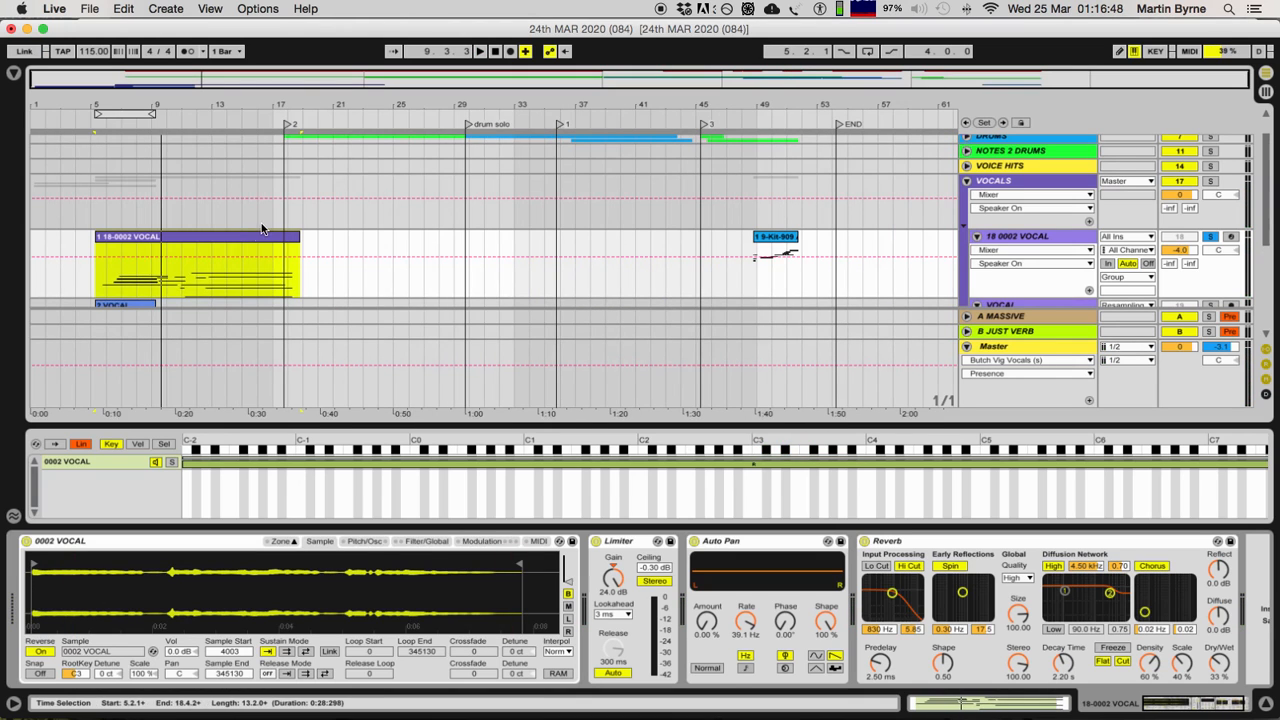
{"action": "left_click", "coordinate": [251, 229]}
{"action": "double_click", "coordinate": [246, 236]}
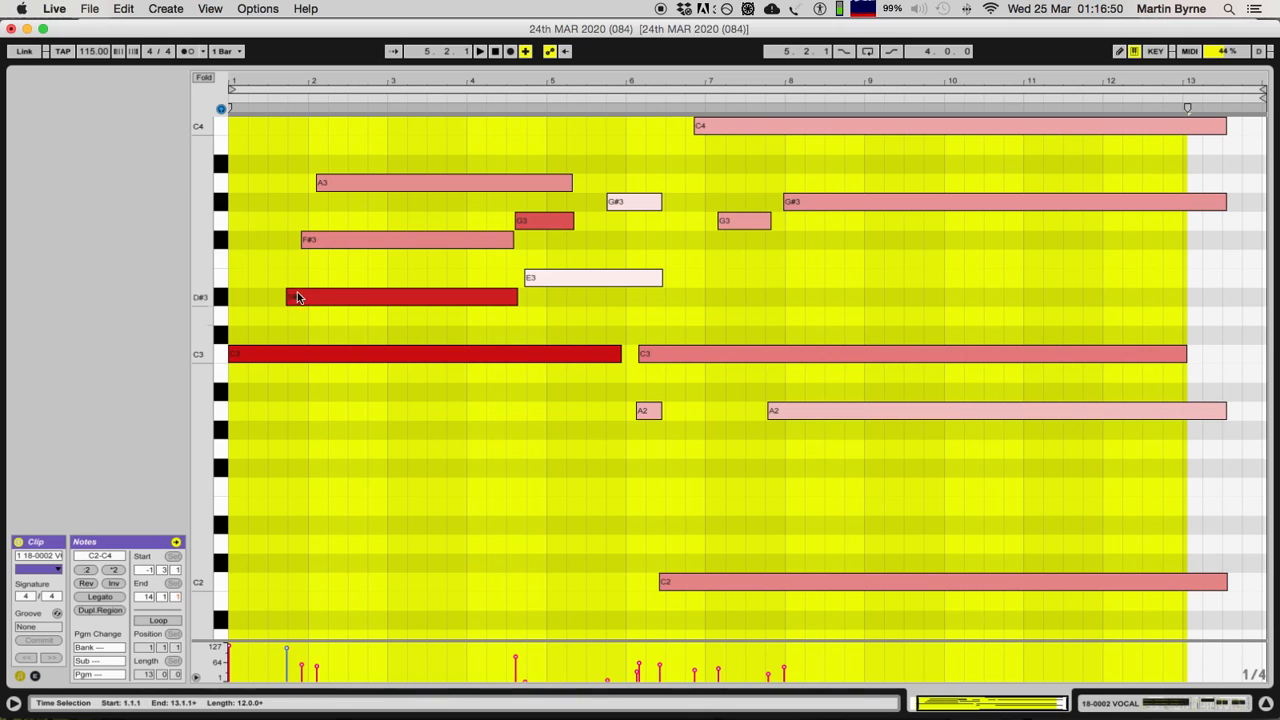
Step: Examine the 1 18-0002 VOCAL clip's notes from position 3.3.1, return to the arrangement and select the clip
{"action": "left_click", "coordinate": [422, 406]}
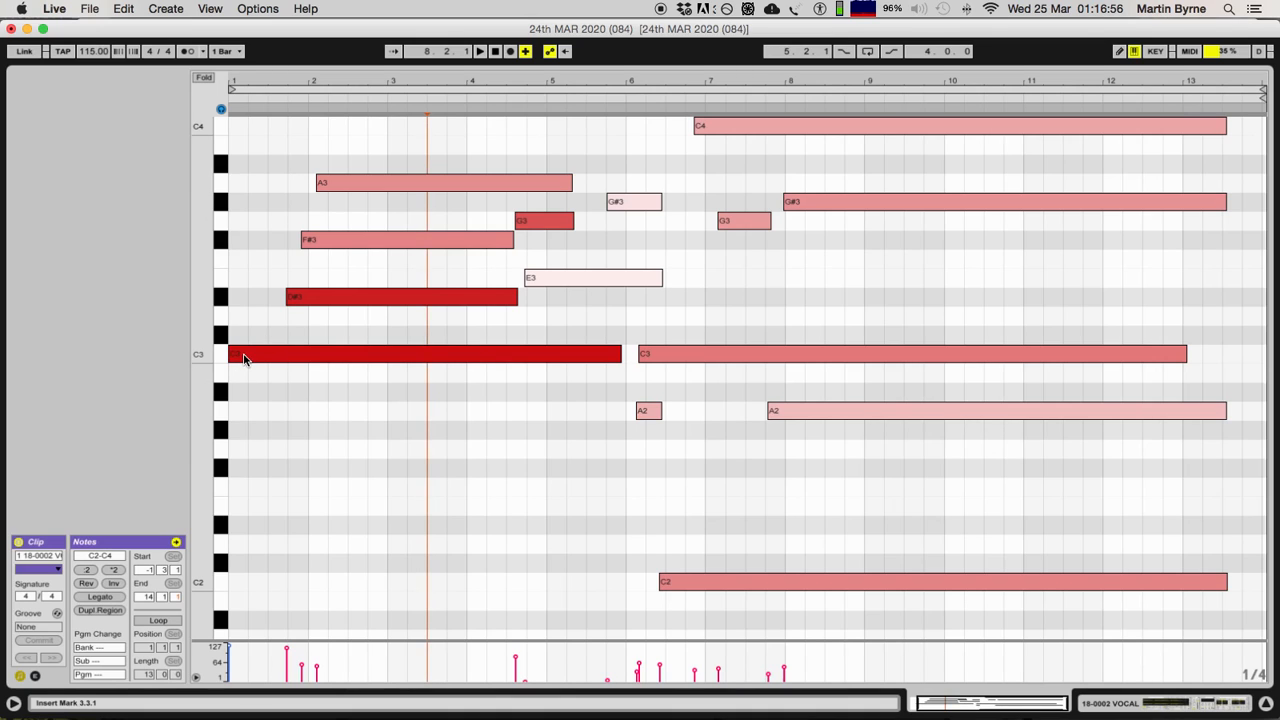
{"action": "left_click", "coordinate": [294, 296]}
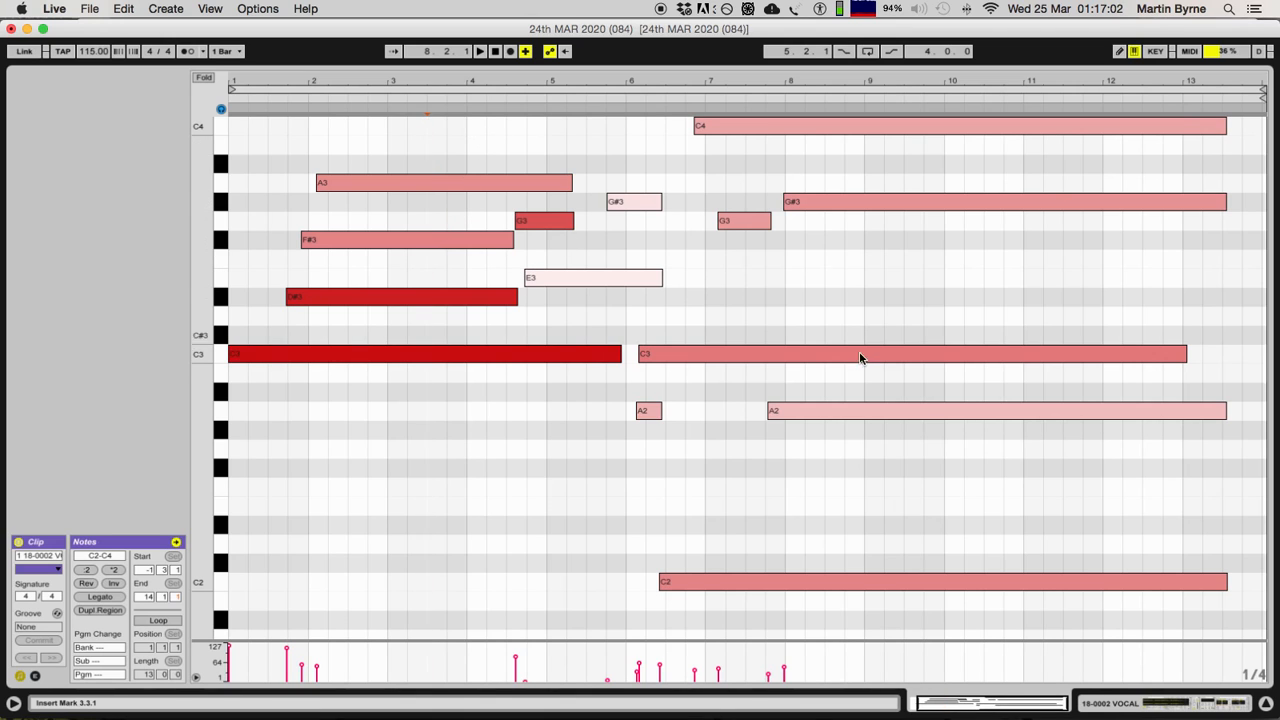
{"action": "left_click", "coordinate": [1266, 704]}
{"action": "key", "text": "space"}
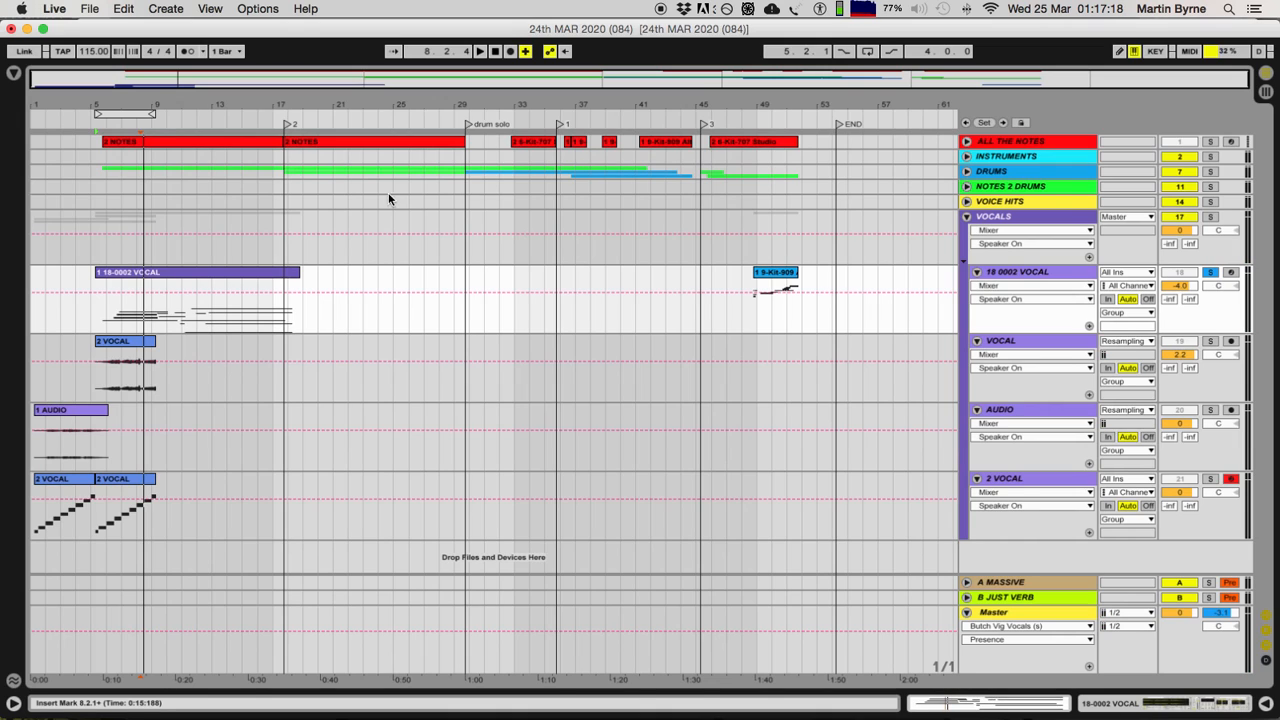
{"action": "left_click", "coordinate": [157, 273]}
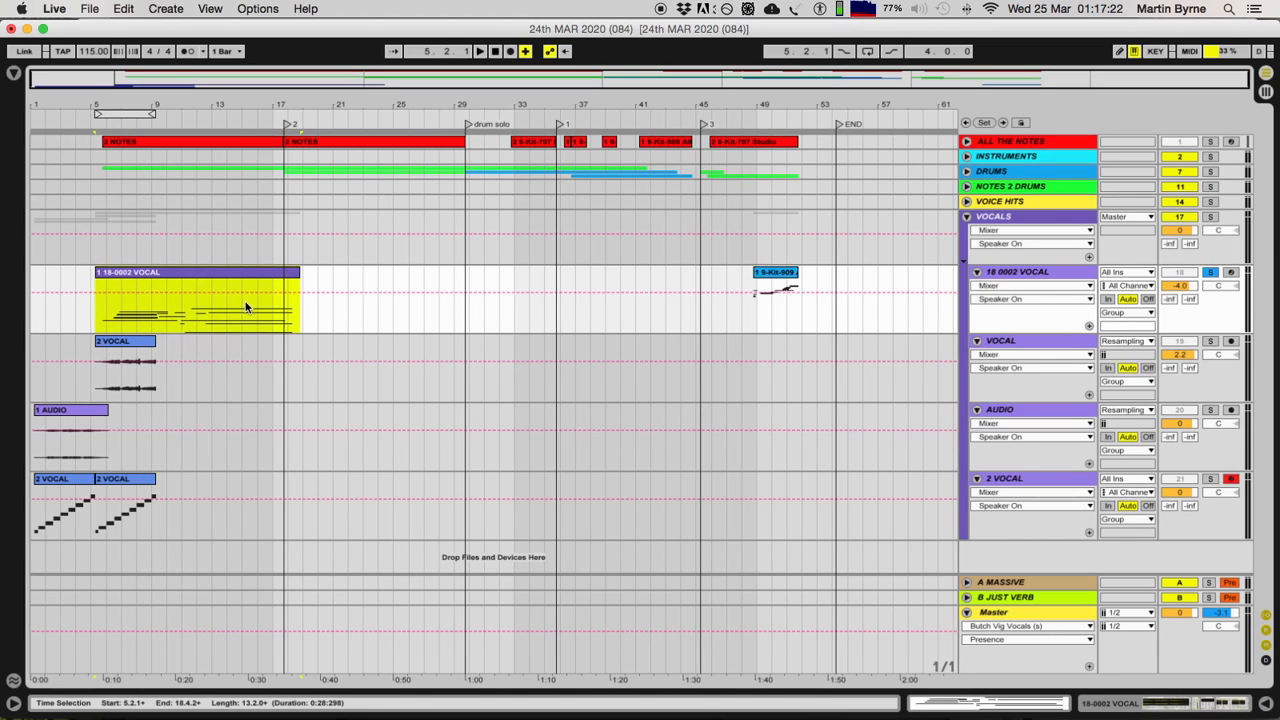
{"action": "left_click", "coordinate": [1051, 216]}
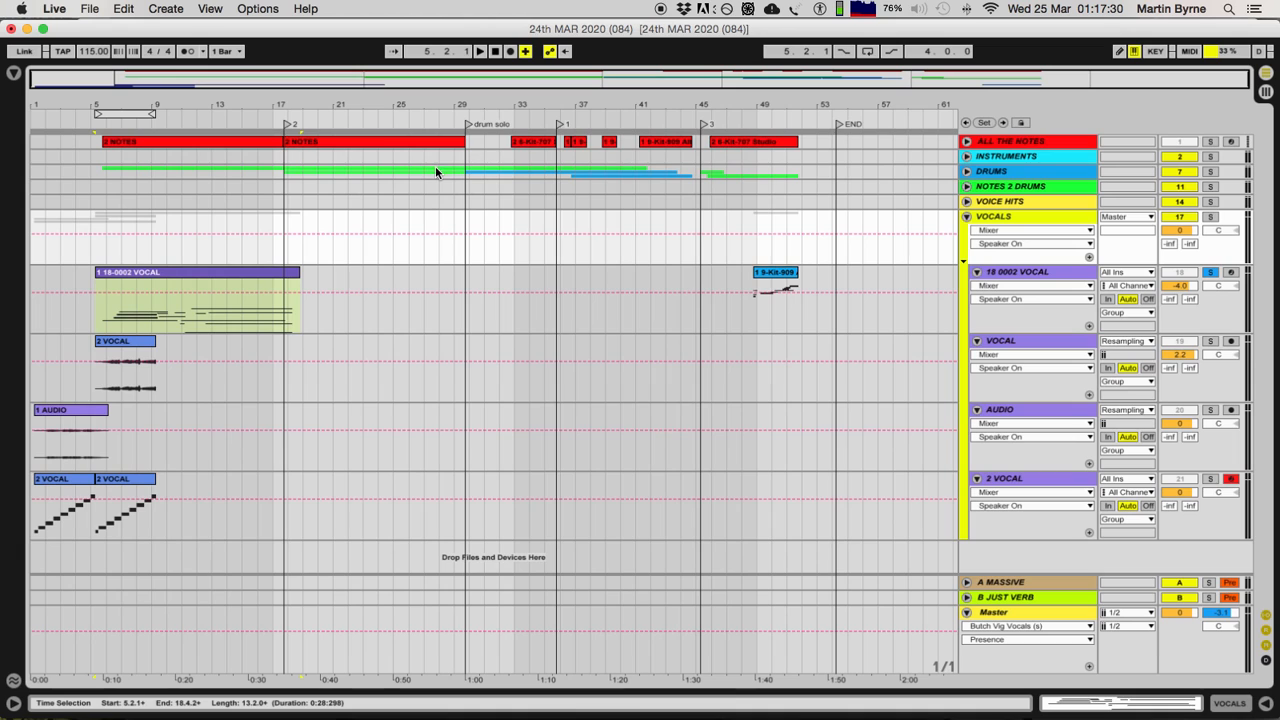
{"action": "left_click", "coordinate": [978, 219]}
{"action": "left_click", "coordinate": [966, 216]}
{"action": "left_click", "coordinate": [222, 216]}
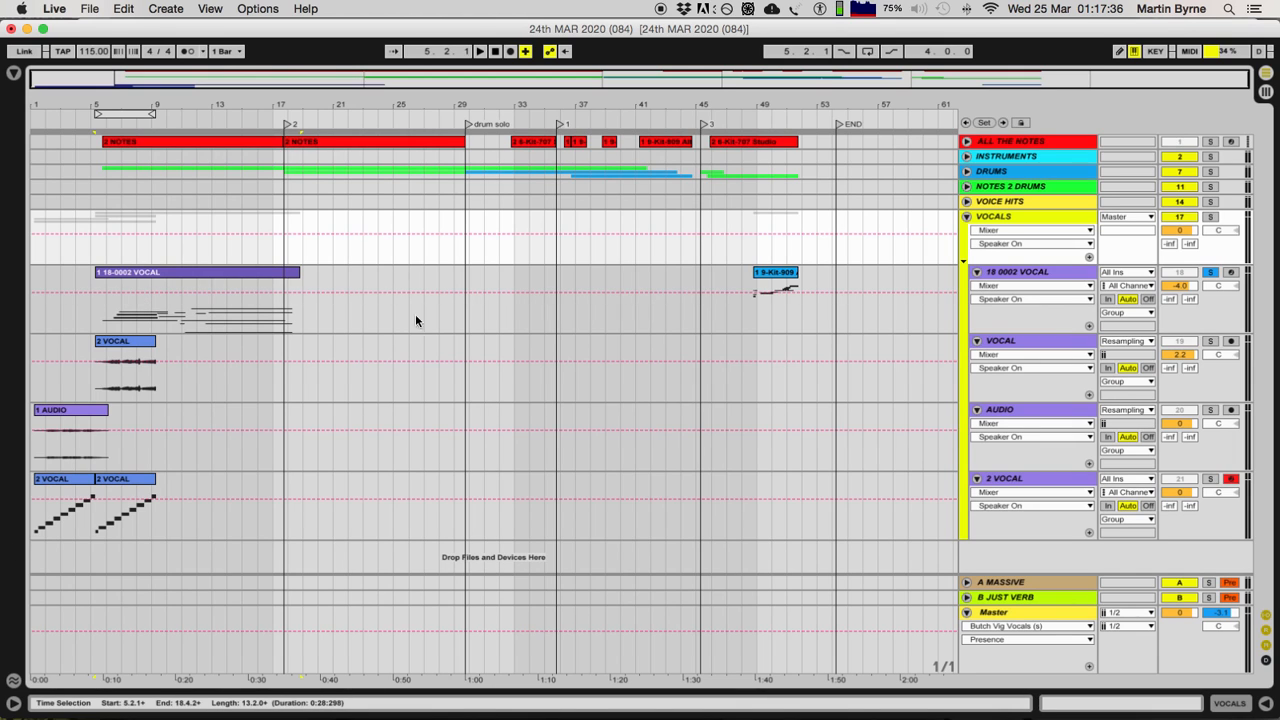
Step: Select the 1 9-Kit-909 Alteration clip on the 18 0002 VOCAL track and play it
{"action": "left_click", "coordinate": [758, 280]}
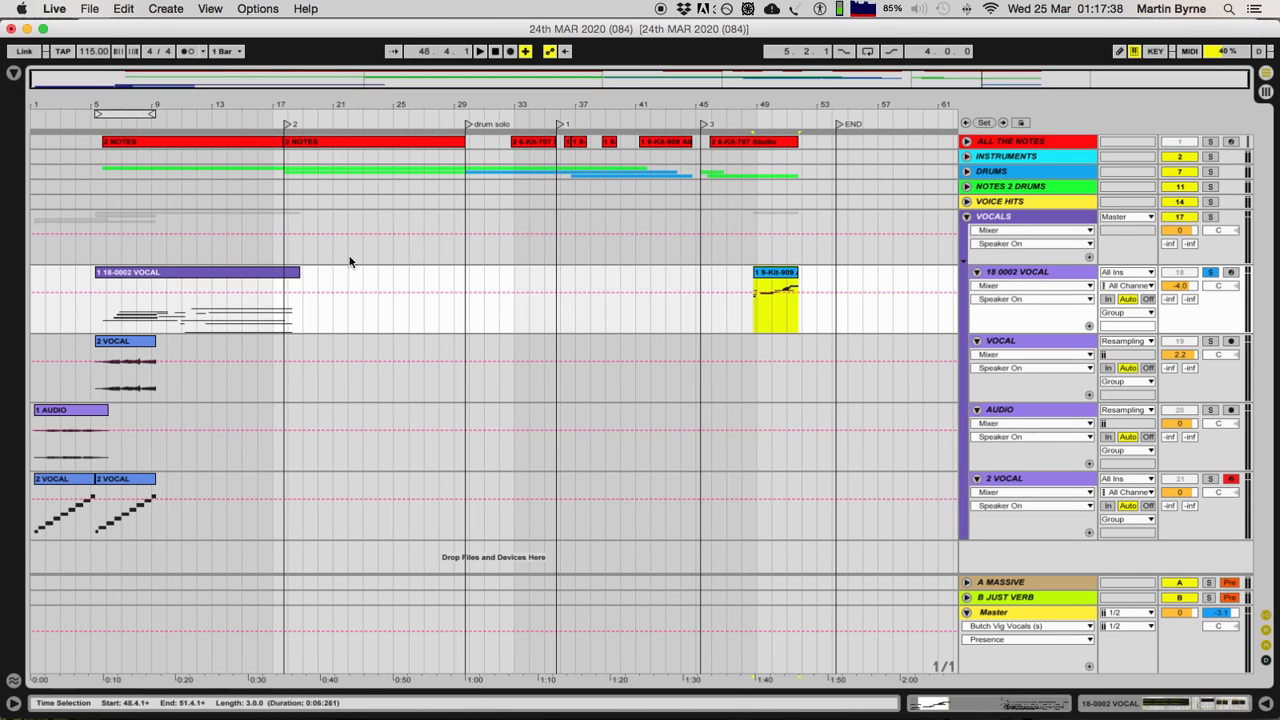
{"action": "left_click", "coordinate": [782, 274]}
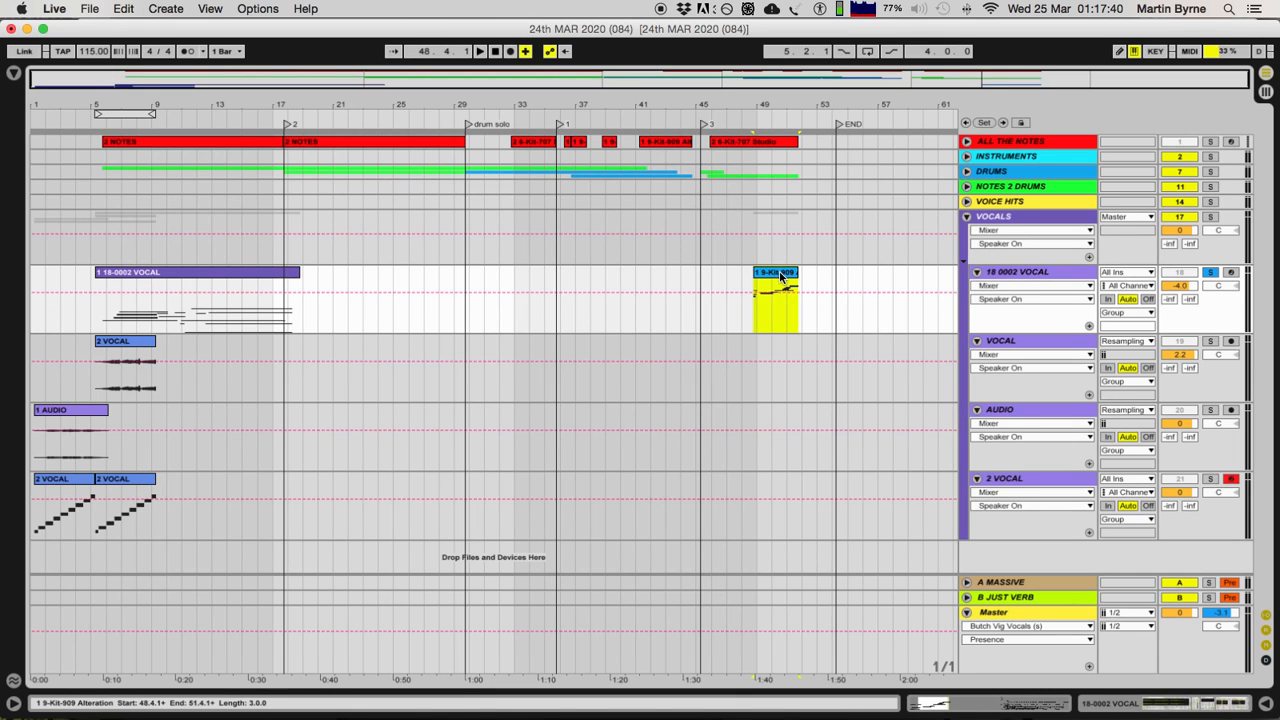
{"action": "key", "text": "space"}
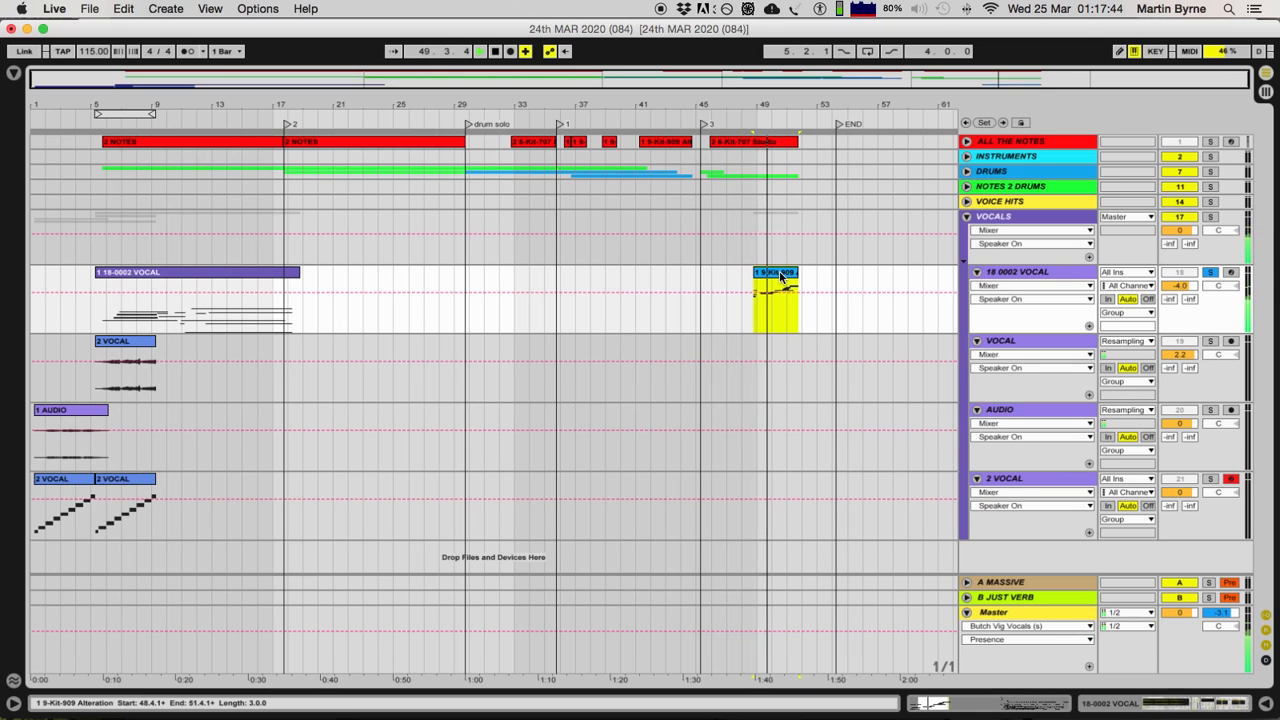
{"action": "key", "text": "space"}
Step: Examine the 1 9-Kit-909 Alteration clip's rapid repeated notes in the MIDI editor and return to the arrangement
{"action": "double_click", "coordinate": [780, 274]}
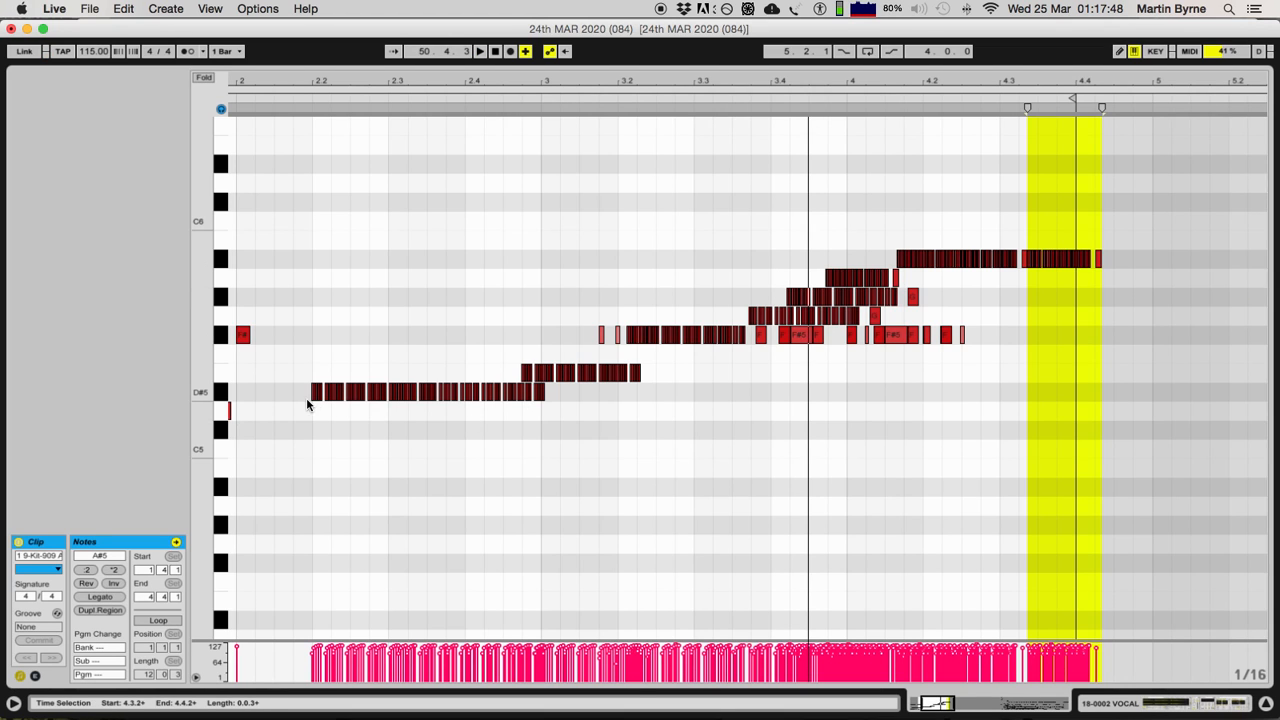
{"action": "left_click_drag", "start_coordinate": [314, 386], "coordinate": [474, 330]}
{"action": "left_click_drag", "start_coordinate": [354, 289], "coordinate": [487, 367]}
{"action": "key", "text": "Delete"}
{"action": "key", "text": "space"}
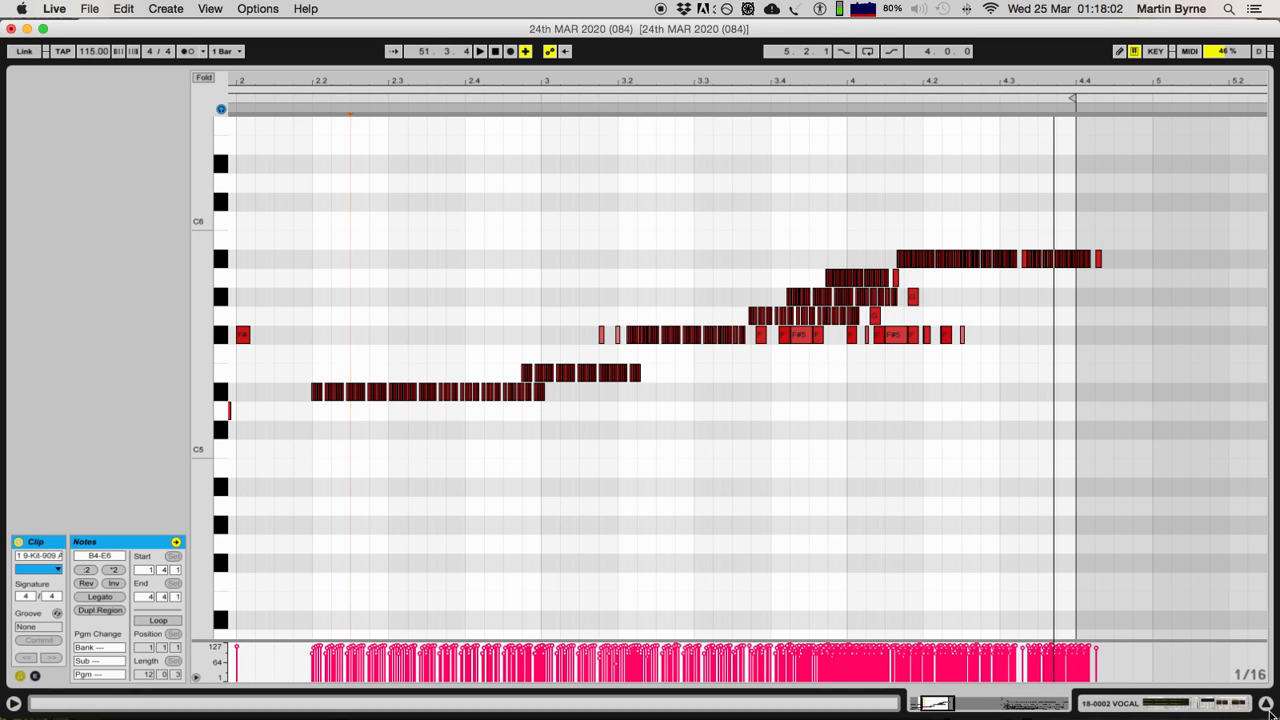
{"action": "key", "text": "Tab"}
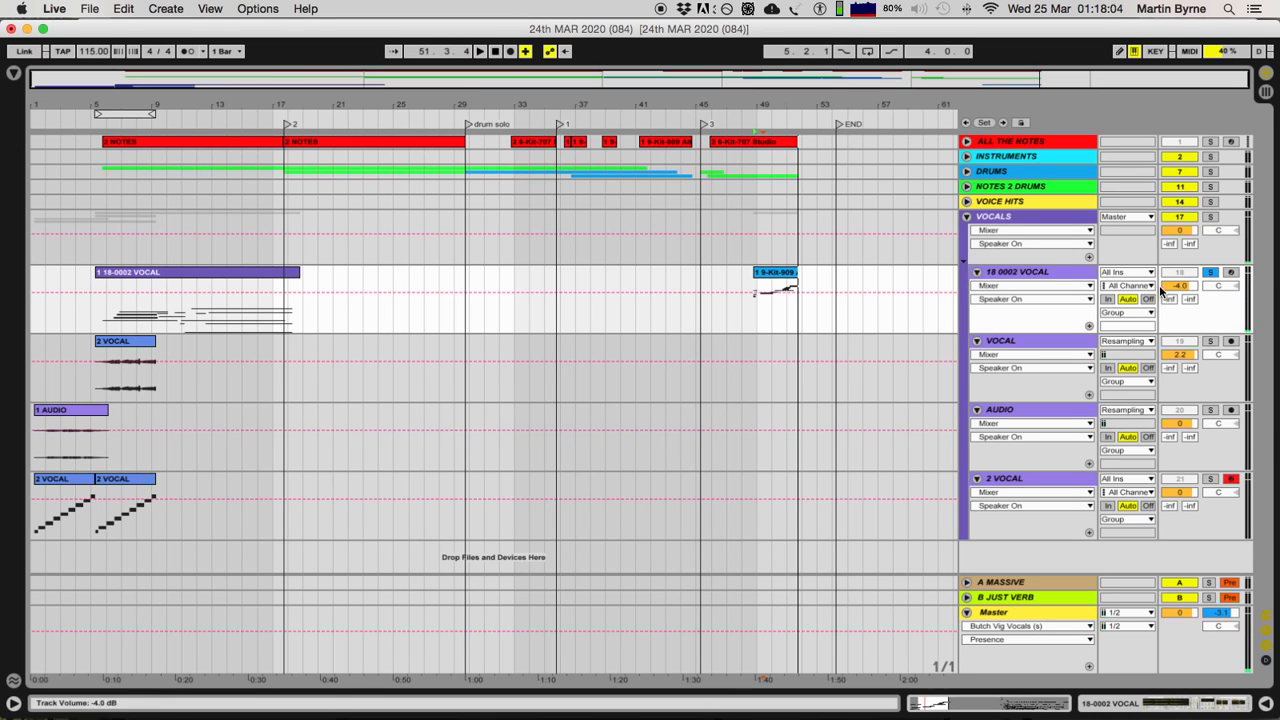
Step: Show the 18 0002 VOCAL track's devices and inspect the sampler's Modulation, Filter/Global, Pitch/Osc and Sample settings
{"action": "left_click", "coordinate": [1045, 276]}
{"action": "left_click", "coordinate": [1152, 706]}
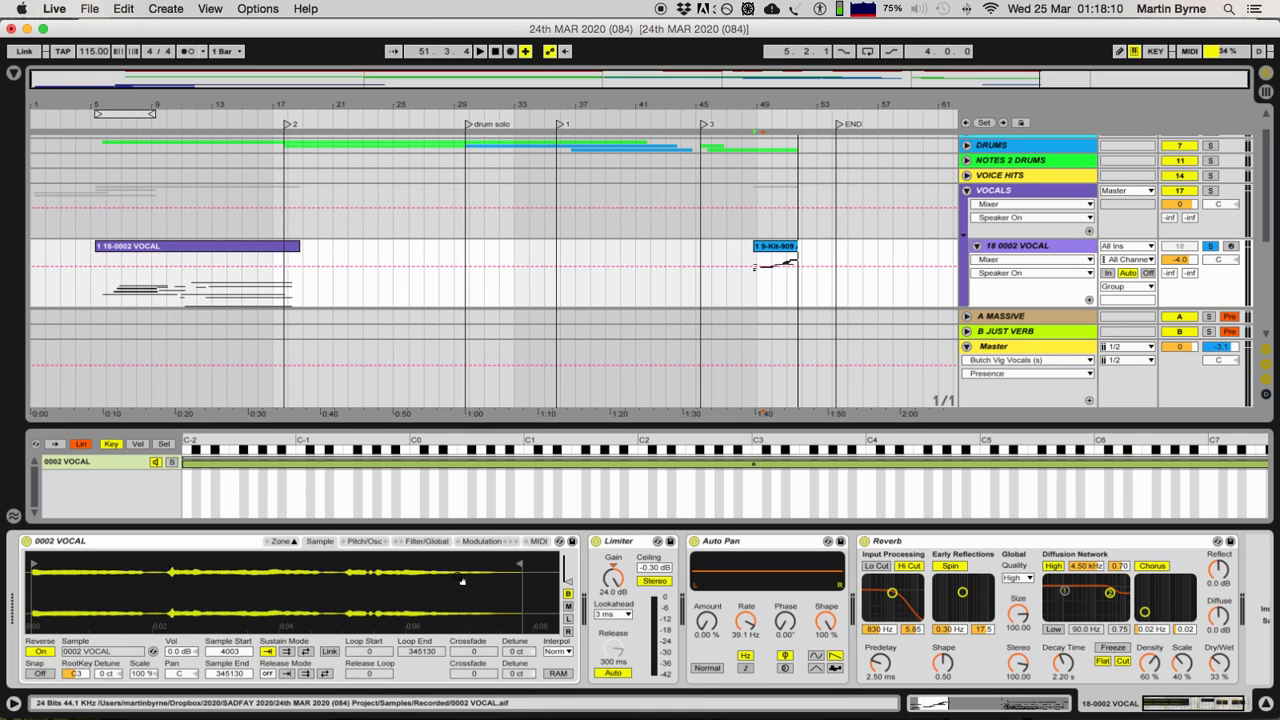
{"action": "left_click", "coordinate": [771, 248]}
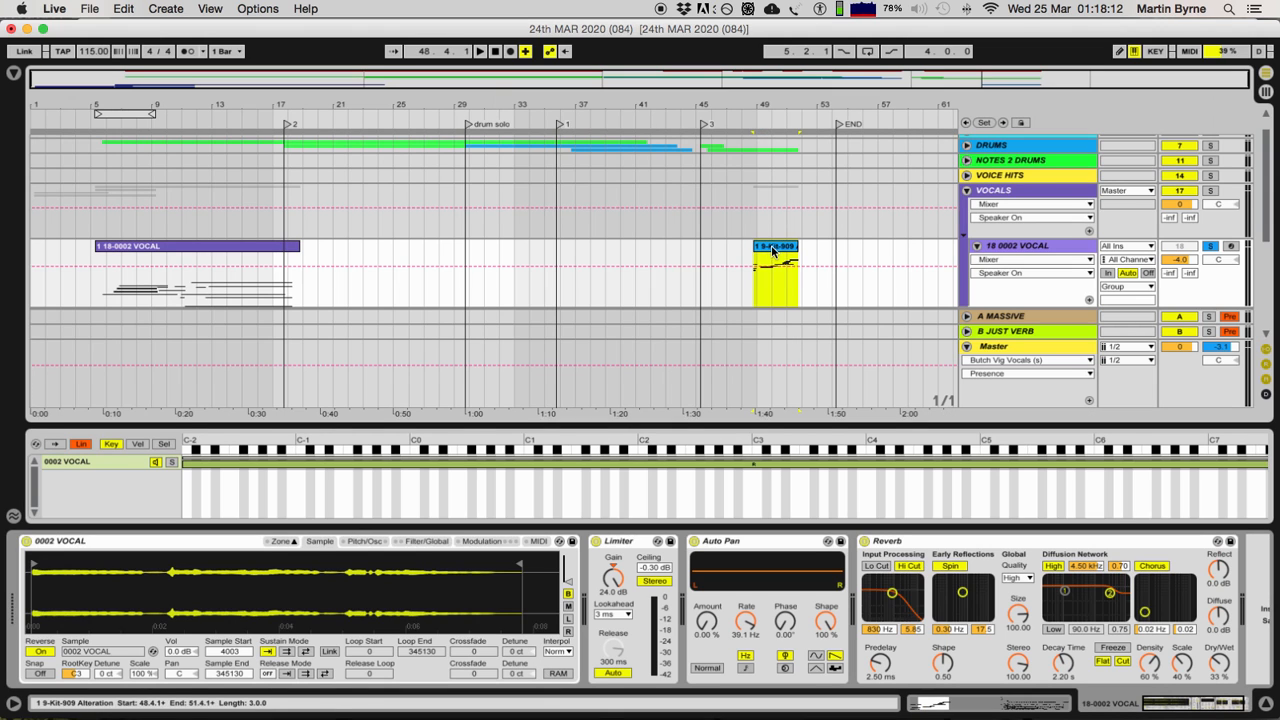
{"action": "left_click", "coordinate": [484, 543]}
{"action": "left_click", "coordinate": [417, 543]}
{"action": "left_click", "coordinate": [377, 543]}
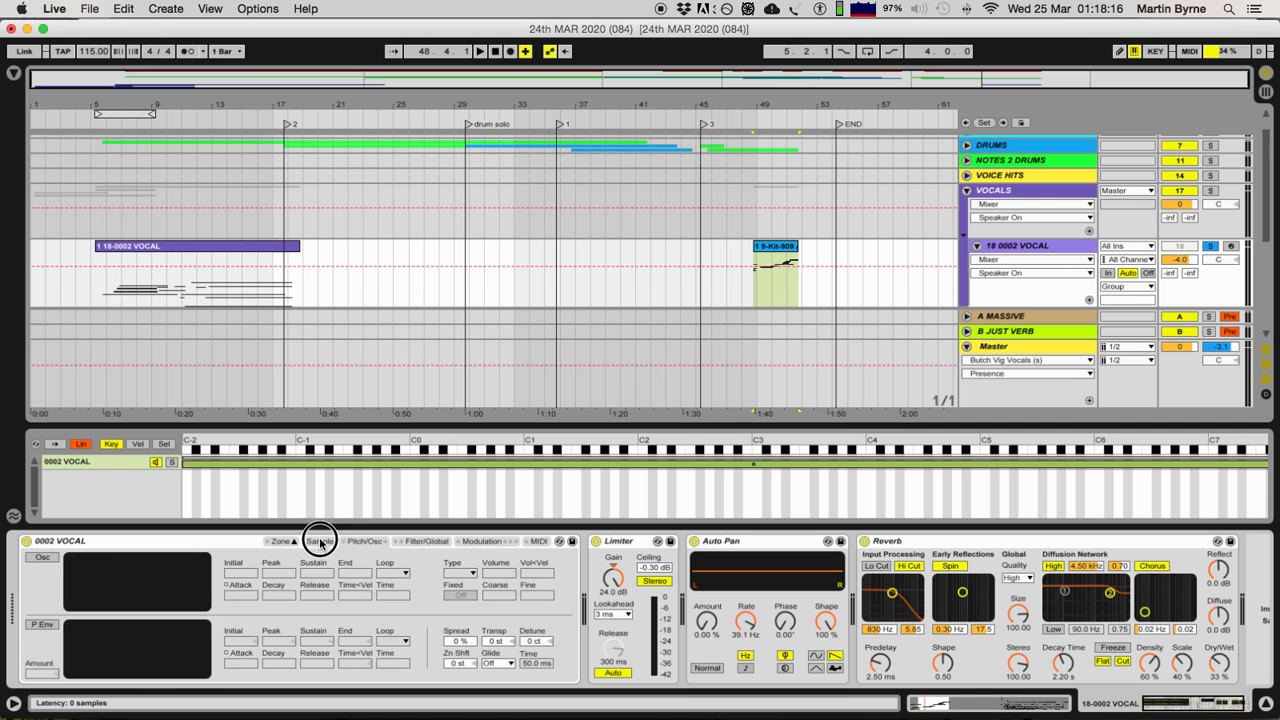
{"action": "left_click", "coordinate": [320, 543]}
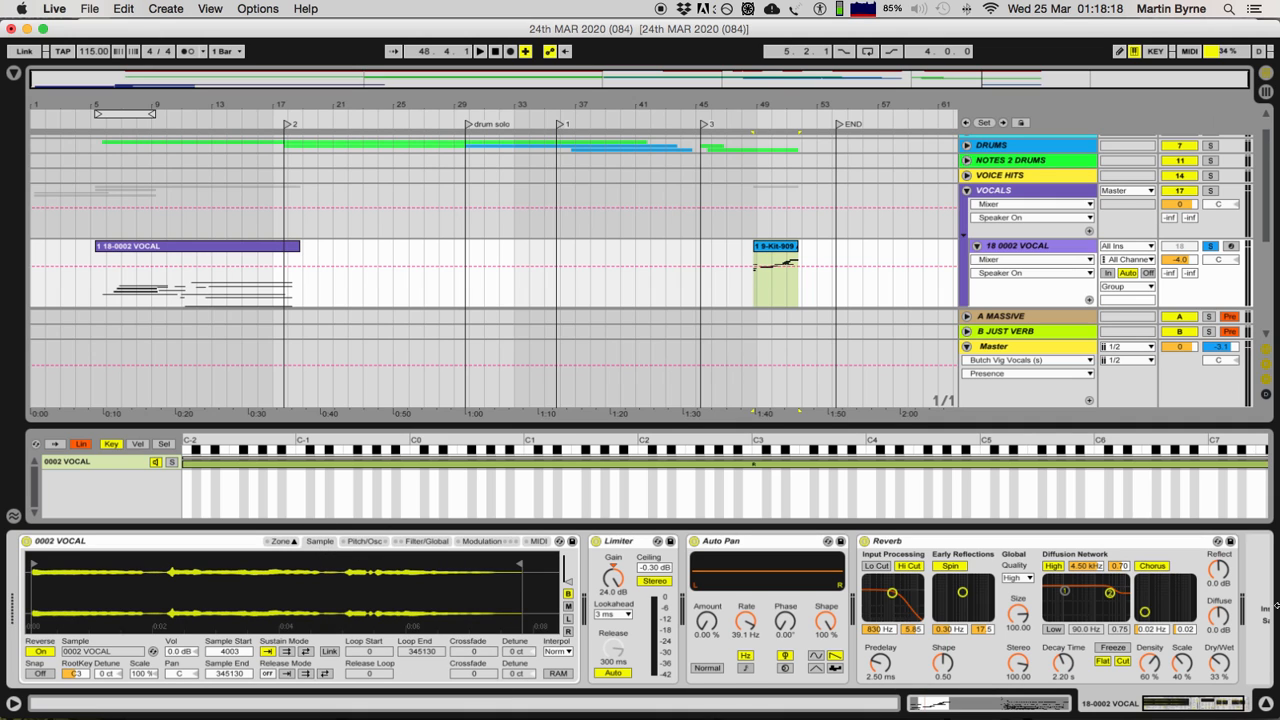
Step: Hide the device view, unsolo the 18 0002 VOCAL track and collapse the VOCALS group
{"action": "left_click", "coordinate": [1266, 704]}
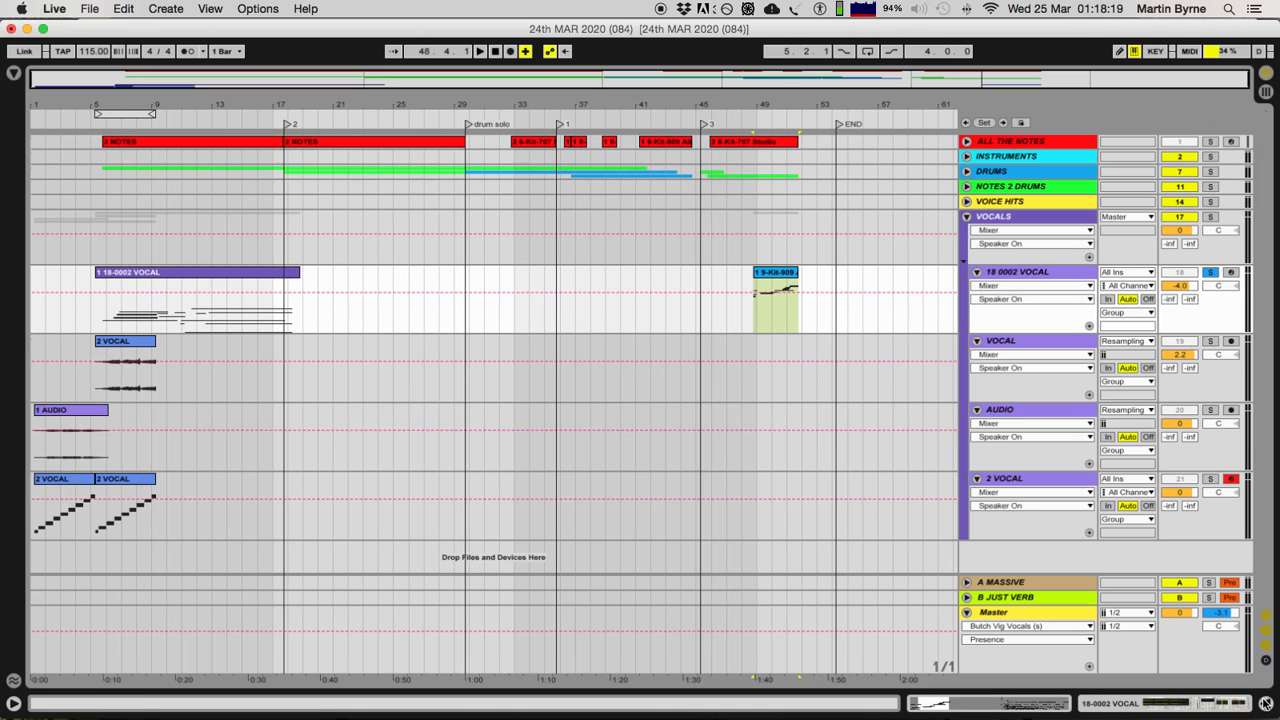
{"action": "left_click", "coordinate": [1204, 273]}
{"action": "left_click", "coordinate": [1208, 273]}
{"action": "left_click", "coordinate": [390, 72]}
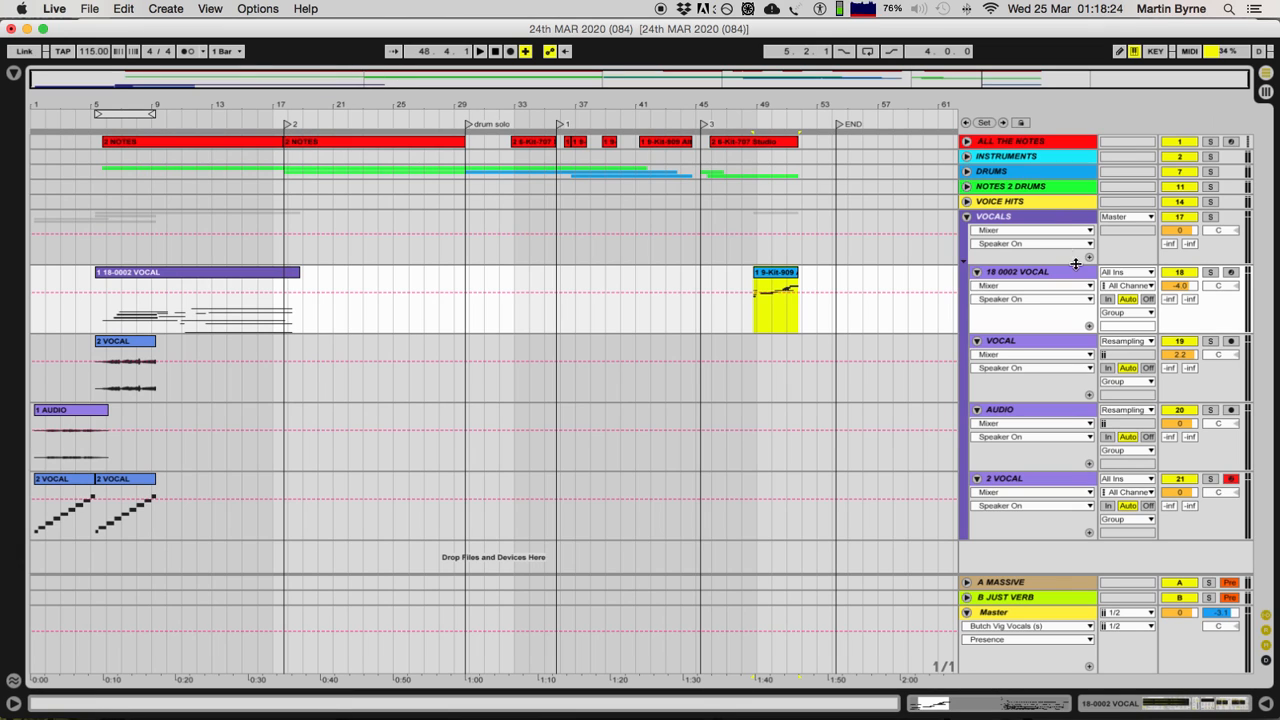
{"action": "double_click", "coordinate": [1050, 222]}
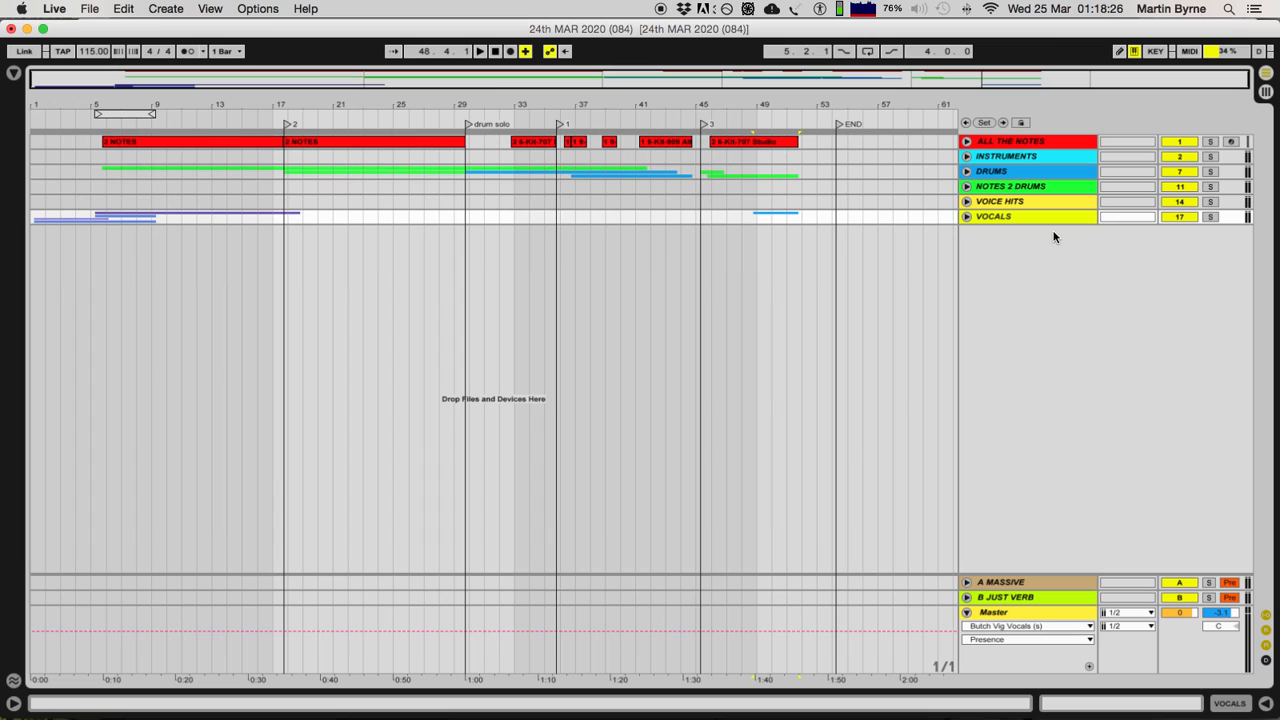